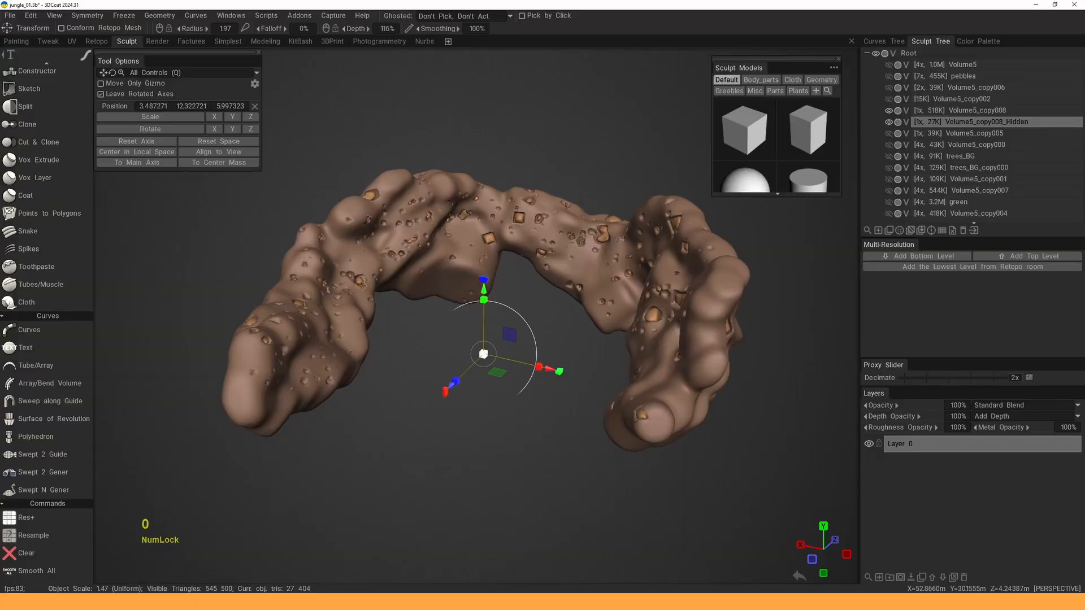
- Orbit around the isolated rock arch and make all the jungle volumes visible again
{"action": "right_click_drag", "start_coordinate": [361, 282], "coordinate": [390, 283], "text": "alt"}
{"action": "mouse_move", "coordinate": [390, 283]}
{"action": "left_mouse_down", "text": "alt"}
{"action": "mouse_move", "coordinate": [491, 271]}
{"action": "mouse_move", "coordinate": [402, 277]}
{"action": "left_mouse_up", "text": "alt"}
{"action": "middle_click_drag", "start_coordinate": [431, 269], "coordinate": [441, 275], "text": "alt"}
{"action": "left_click_drag", "start_coordinate": [442, 274], "coordinate": [413, 275], "text": "alt"}
{"action": "left_click", "coordinate": [891, 123]}
- Zoom in on the rock arch and toggle the Volume5_copy008_Hidden volume's visibility
{"action": "left_click_drag", "start_coordinate": [602, 269], "coordinate": [534, 293], "text": "alt"}
{"action": "middle_click_drag", "start_coordinate": [534, 294], "coordinate": [538, 327], "text": "alt"}
{"action": "right_click_drag", "start_coordinate": [538, 327], "coordinate": [493, 294]}
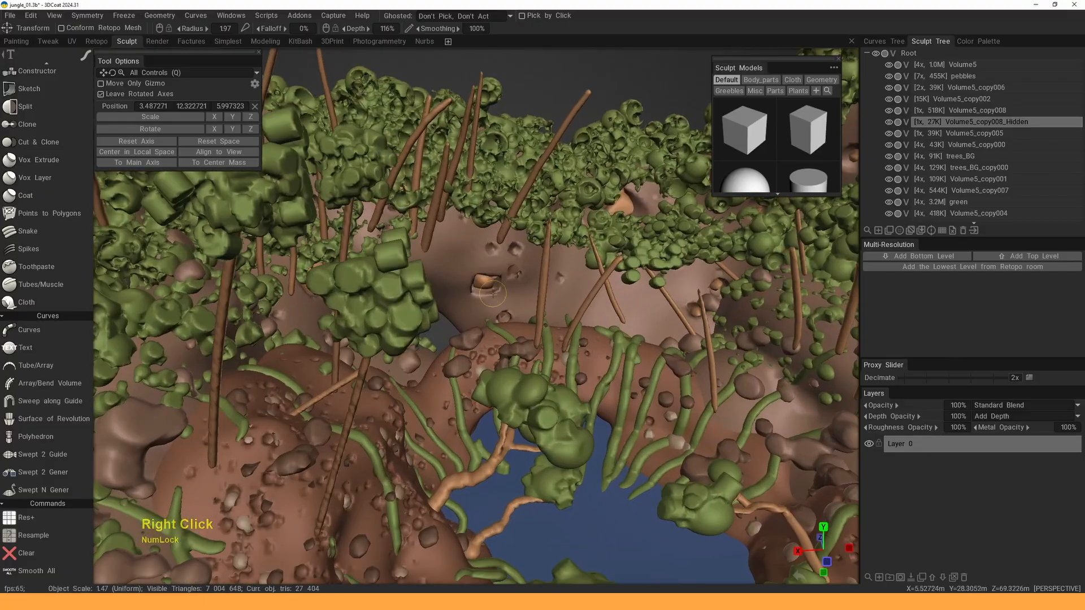
{"action": "left_click", "coordinate": [888, 123]}
- Zoom out and orbit over the river to survey the whole jungle scene
{"action": "middle_click_drag", "start_coordinate": [429, 237], "coordinate": [597, 337], "text": "alt"}
{"action": "left_click_drag", "start_coordinate": [598, 337], "coordinate": [555, 308], "text": "alt"}
{"action": "mouse_move", "coordinate": [555, 308]}
{"action": "middle_mouse_down", "text": "alt"}
{"action": "mouse_move", "coordinate": [565, 339]}
{"action": "mouse_move", "coordinate": [554, 317]}
{"action": "middle_mouse_up", "text": "alt"}
{"action": "right_click_drag", "start_coordinate": [555, 317], "coordinate": [568, 325], "text": "alt"}
{"action": "left_click_drag", "start_coordinate": [569, 324], "coordinate": [560, 321], "text": "alt"}
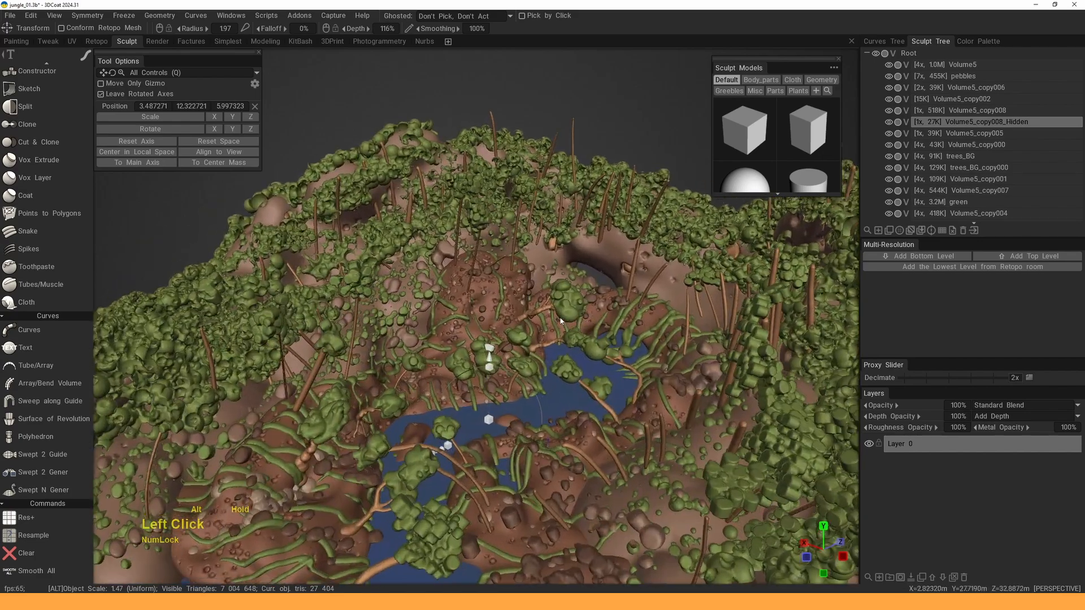
{"action": "middle_click_drag", "start_coordinate": [560, 321], "coordinate": [554, 339], "text": "alt"}
{"action": "left_click_drag", "start_coordinate": [553, 339], "coordinate": [536, 351], "text": "alt"}
{"action": "right_click_drag", "start_coordinate": [537, 350], "coordinate": [447, 358], "text": "alt"}
{"action": "left_click_drag", "start_coordinate": [446, 359], "coordinate": [564, 408], "text": "alt"}
{"action": "middle_click_drag", "start_coordinate": [564, 408], "coordinate": [598, 336], "text": "alt"}
{"action": "right_click_drag", "start_coordinate": [597, 336], "coordinate": [561, 335], "text": "alt"}
{"action": "left_click_drag", "start_coordinate": [561, 335], "coordinate": [592, 346], "text": "alt"}
{"action": "middle_click_drag", "start_coordinate": [592, 346], "coordinate": [593, 329], "text": "alt"}
{"action": "mouse_move", "coordinate": [594, 329]}
{"action": "left_mouse_down", "text": "alt"}
{"action": "mouse_move", "coordinate": [631, 311]}
{"action": "mouse_move", "coordinate": [578, 302]}
{"action": "mouse_move", "coordinate": [591, 280]}
{"action": "mouse_move", "coordinate": [574, 276]}
{"action": "left_mouse_up", "text": "alt"}
- Close in on the hillside to inspect the blocky foliage volume
{"action": "right_click_drag", "start_coordinate": [574, 276], "coordinate": [573, 282], "text": "alt"}
{"action": "middle_click_drag", "start_coordinate": [573, 283], "coordinate": [572, 289], "text": "alt"}
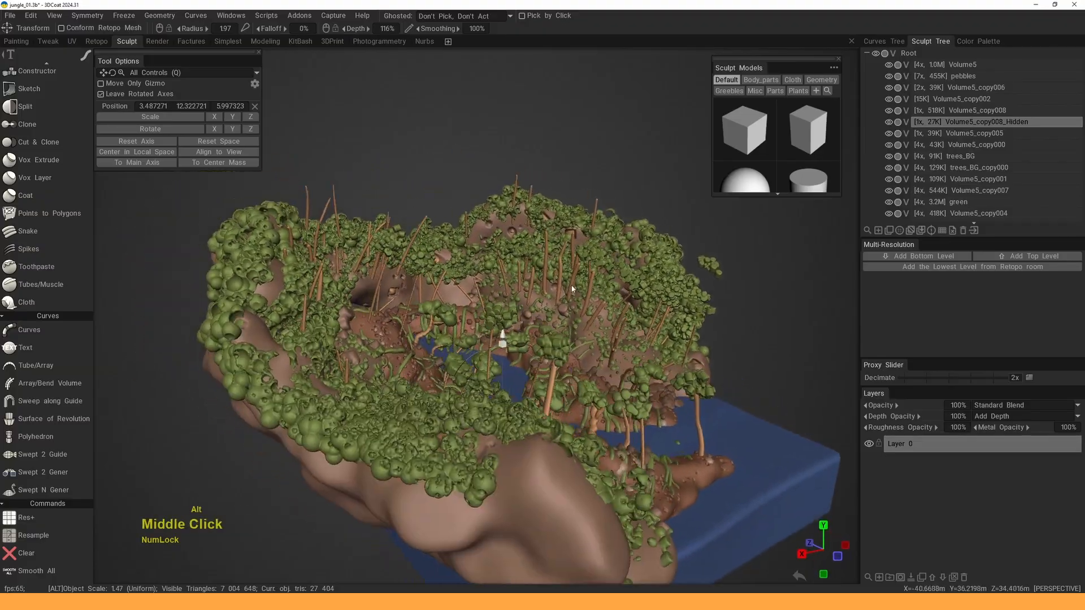
{"action": "left_click_drag", "start_coordinate": [572, 289], "coordinate": [512, 292], "text": "alt"}
{"action": "middle_click_drag", "start_coordinate": [513, 292], "coordinate": [504, 306], "text": "alt"}
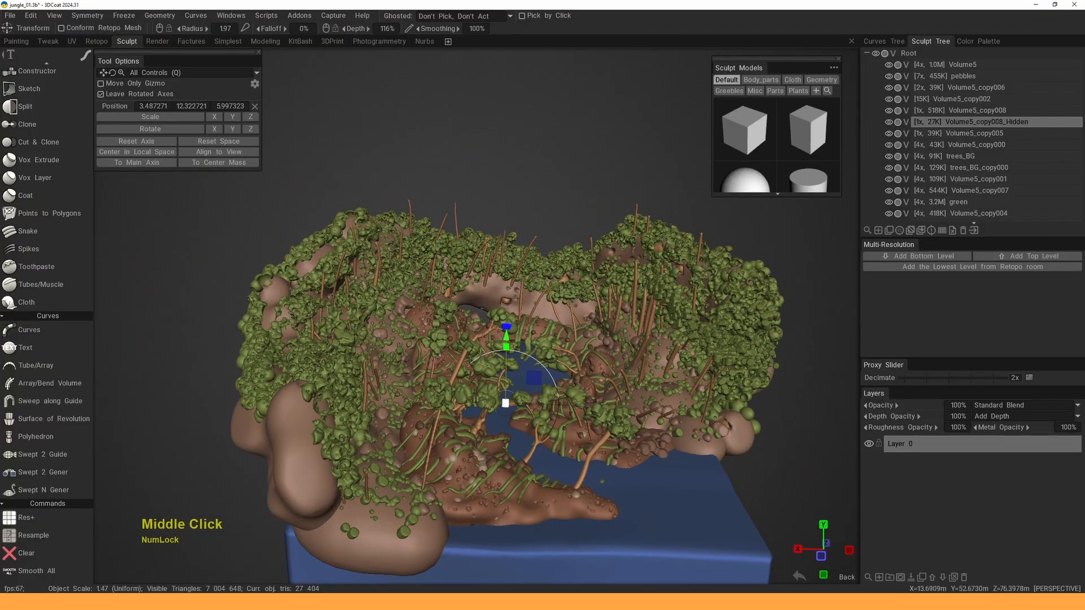
{"action": "right_click_drag", "start_coordinate": [455, 211], "coordinate": [465, 229], "text": "alt"}
{"action": "left_click_drag", "start_coordinate": [465, 229], "coordinate": [459, 237], "text": "alt"}
{"action": "right_click_drag", "start_coordinate": [459, 238], "coordinate": [438, 263], "text": "alt"}
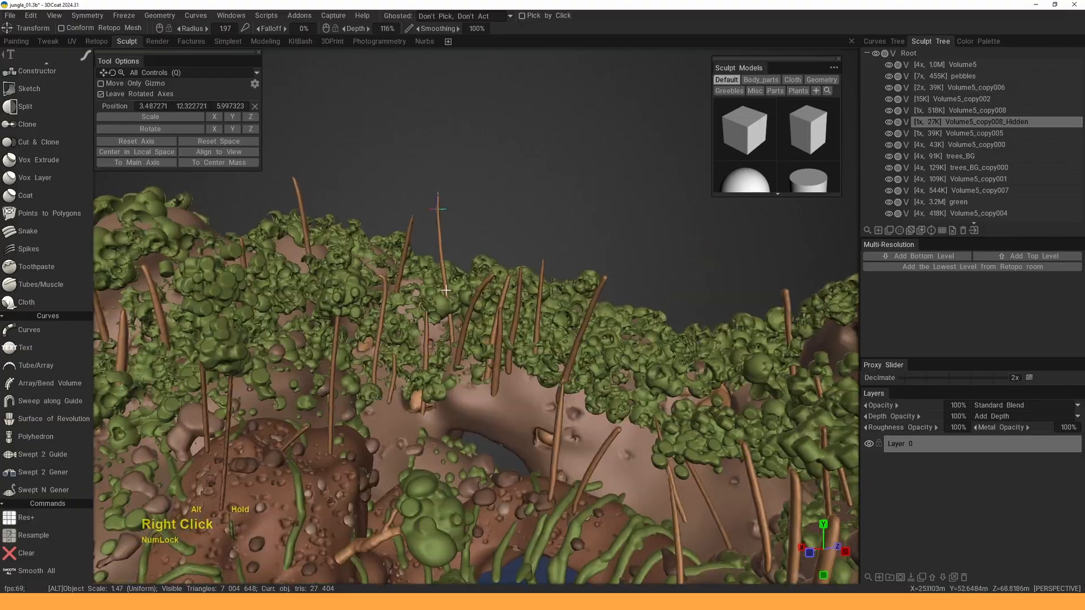
{"action": "middle_click_drag", "start_coordinate": [438, 263], "coordinate": [488, 323], "text": "alt"}
{"action": "mouse_move", "coordinate": [488, 323]}
{"action": "left_mouse_down", "text": "alt"}
{"action": "mouse_move", "coordinate": [521, 321]}
{"action": "mouse_move", "coordinate": [477, 318]}
{"action": "mouse_move", "coordinate": [473, 306]}
{"action": "mouse_move", "coordinate": [372, 336]}
{"action": "left_mouse_up", "text": "alt"}
{"action": "middle_click_drag", "start_coordinate": [371, 337], "coordinate": [394, 324], "text": "alt"}
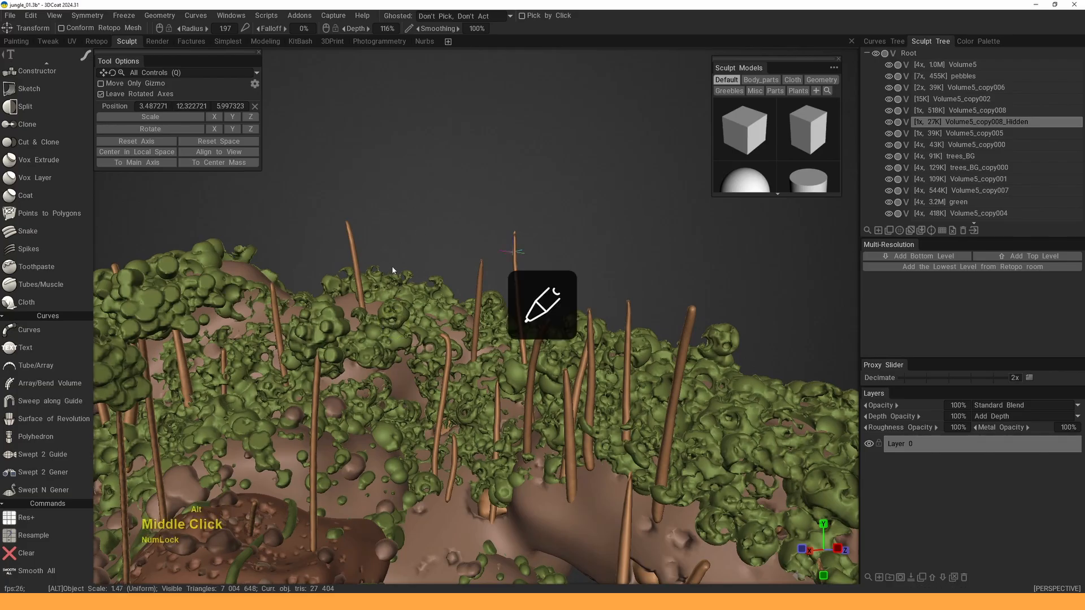
{"action": "right_click_drag", "start_coordinate": [392, 270], "coordinate": [361, 463], "text": "alt"}
{"action": "left_click_drag", "start_coordinate": [361, 464], "coordinate": [371, 512], "text": "alt"}
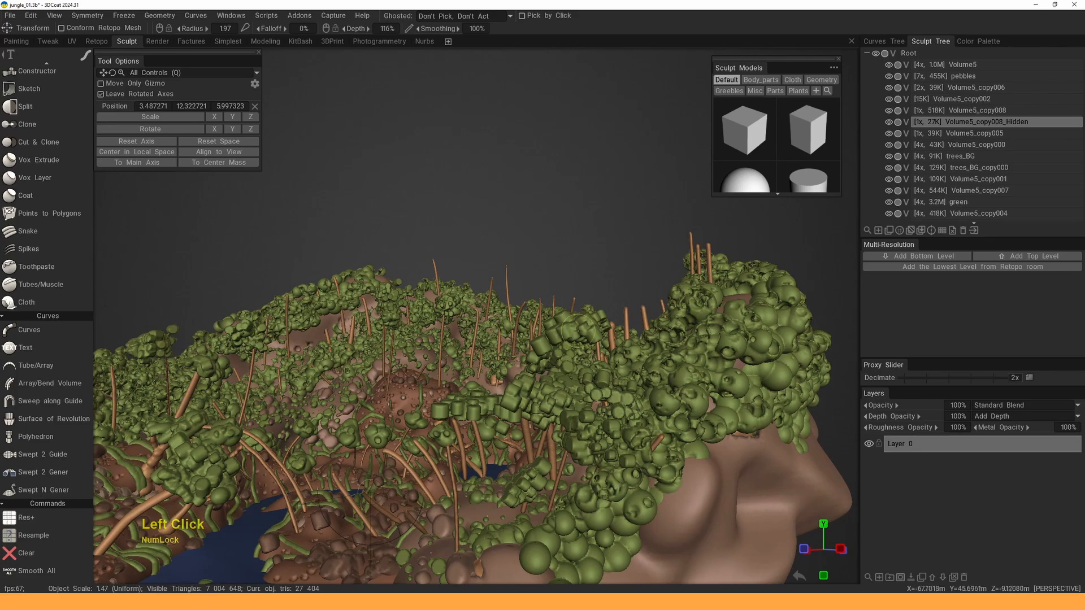
{"action": "left_click_drag", "start_coordinate": [577, 331], "coordinate": [644, 311], "text": "alt"}
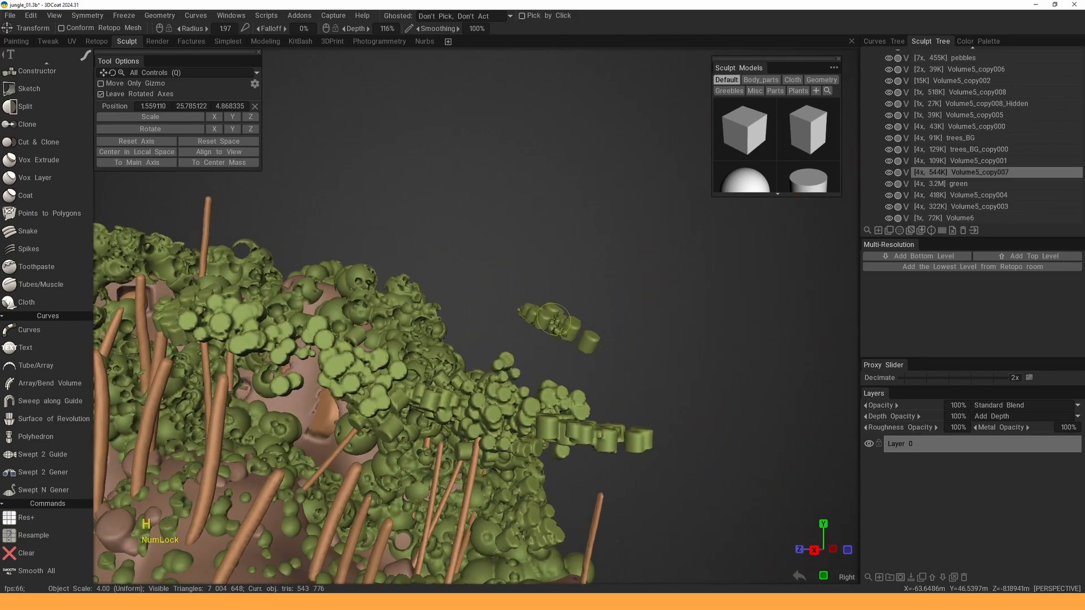
- Pick the Cut Off tool and lasso away the floating foliage chunk
{"action": "key", "text": "space"}
{"action": "left_click", "coordinate": [362, 315]}
{"action": "left_click_drag", "start_coordinate": [517, 261], "coordinate": [558, 265], "text": "alt"}
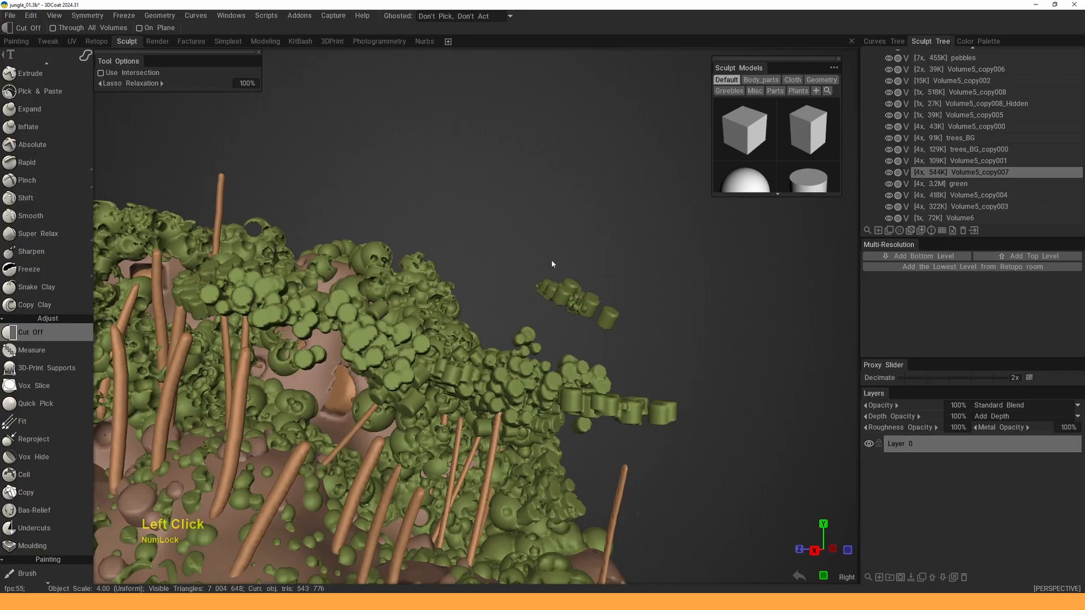
{"action": "mouse_move", "coordinate": [537, 312]}
{"action": "left_mouse_down"}
{"action": "mouse_move", "coordinate": [543, 233]}
{"action": "mouse_move", "coordinate": [536, 304]}
{"action": "mouse_move", "coordinate": [675, 295]}
{"action": "mouse_move", "coordinate": [628, 285]}
{"action": "left_mouse_up"}
- Zoom in on the foliage spike and cut off its protruding tip
{"action": "middle_click_drag", "start_coordinate": [627, 286], "coordinate": [611, 277], "text": "alt"}
{"action": "left_click_drag", "start_coordinate": [611, 277], "coordinate": [613, 300], "text": "alt"}
{"action": "middle_click_drag", "start_coordinate": [614, 299], "coordinate": [582, 277], "text": "alt"}
{"action": "left_click_drag", "start_coordinate": [582, 277], "coordinate": [572, 269], "text": "alt"}
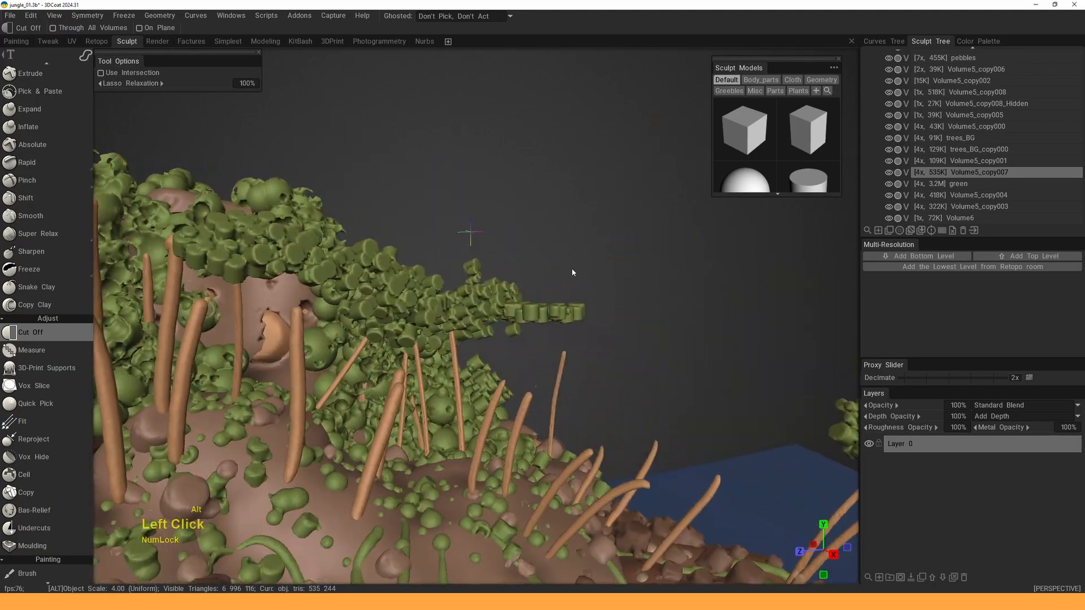
{"action": "right_click_drag", "start_coordinate": [571, 269], "coordinate": [543, 266], "text": "alt"}
{"action": "left_click_drag", "start_coordinate": [453, 253], "coordinate": [454, 270]}
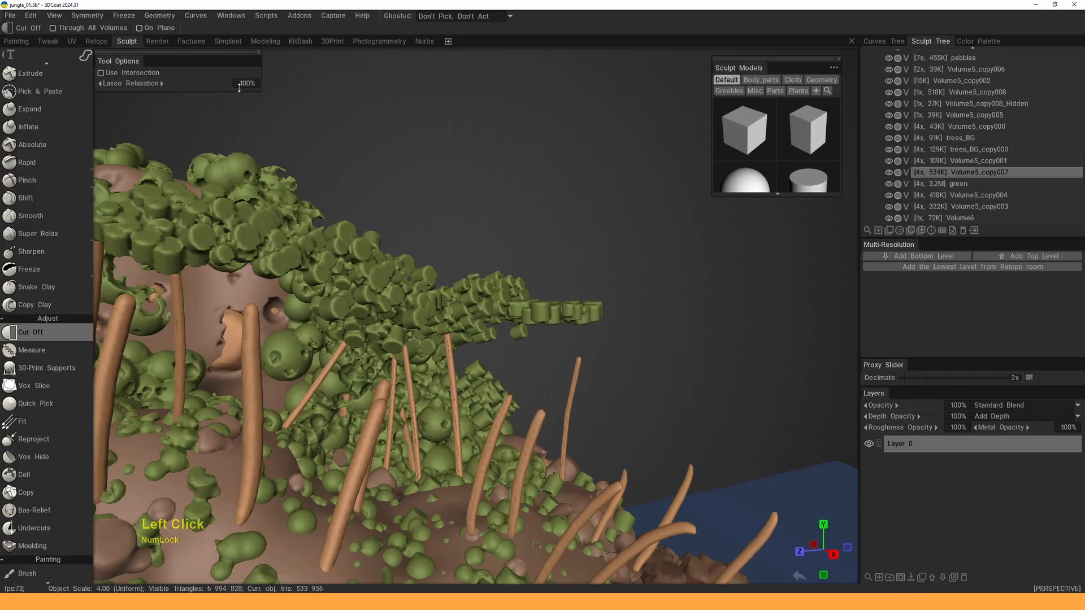
{"action": "left_click_drag", "start_coordinate": [469, 212], "coordinate": [473, 202], "text": "alt"}
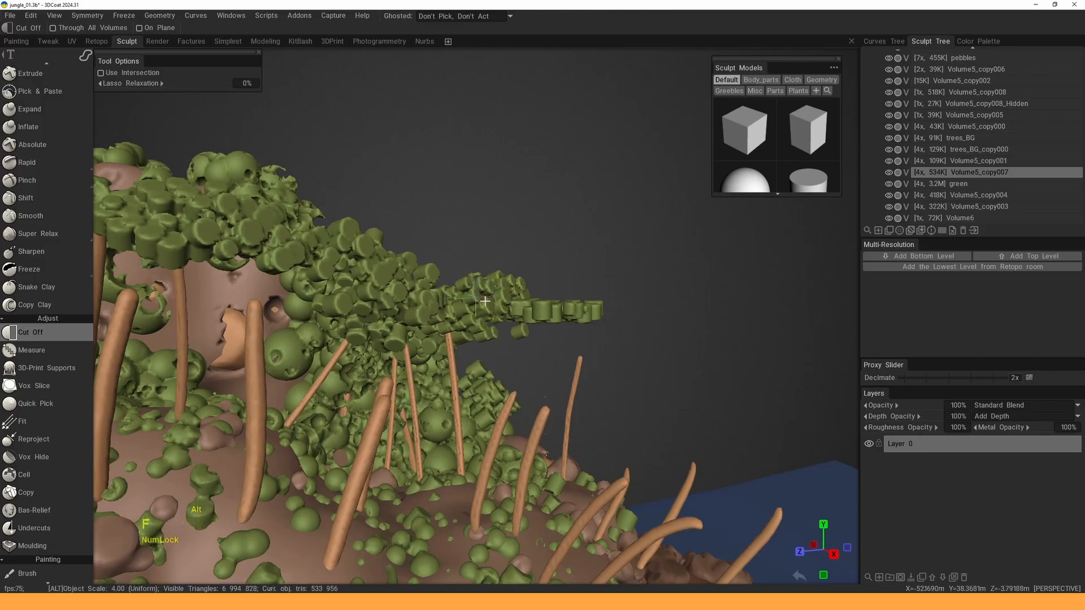
{"action": "left_click_drag", "start_coordinate": [459, 278], "coordinate": [470, 277]}
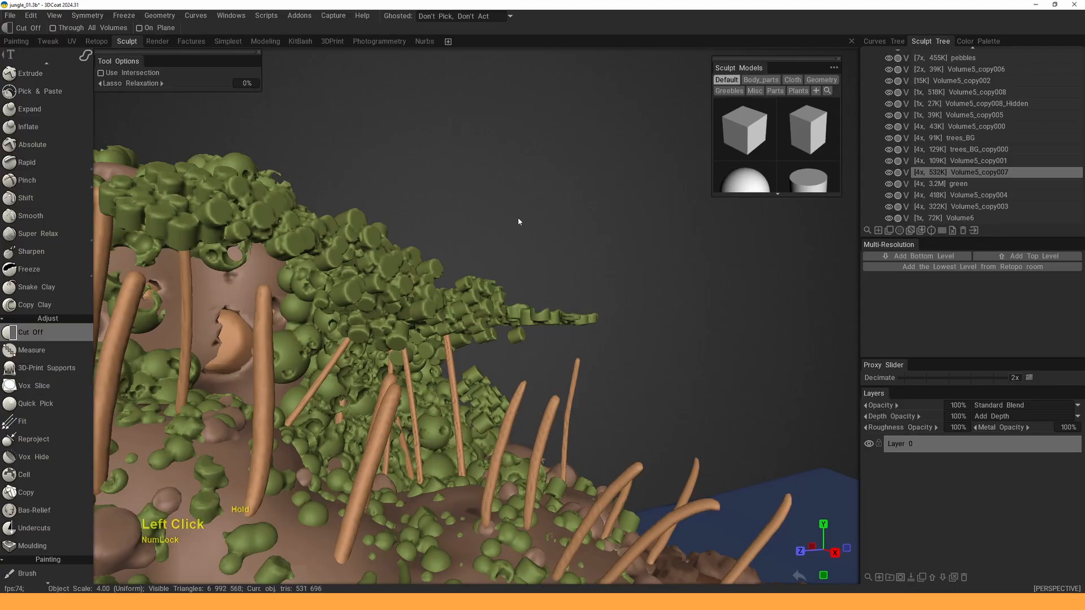
{"action": "mouse_move", "coordinate": [519, 222]}
{"action": "left_mouse_down"}
{"action": "mouse_move", "coordinate": [560, 301]}
{"action": "mouse_move", "coordinate": [517, 243]}
{"action": "left_mouse_up"}
{"action": "mouse_move", "coordinate": [525, 249]}
{"action": "left_mouse_down", "text": "alt"}
{"action": "mouse_move", "coordinate": [605, 283]}
{"action": "mouse_move", "coordinate": [571, 300]}
{"action": "left_mouse_up", "text": "alt"}
- Cut away the leftover foliage piece and the drooping foliage tip
{"action": "mouse_move", "coordinate": [568, 303]}
{"action": "left_mouse_down"}
{"action": "mouse_move", "coordinate": [581, 332]}
{"action": "mouse_move", "coordinate": [574, 299]}
{"action": "left_mouse_up"}
{"action": "mouse_move", "coordinate": [576, 297]}
{"action": "left_mouse_down", "text": "alt"}
{"action": "mouse_move", "coordinate": [573, 276]}
{"action": "mouse_move", "coordinate": [421, 238]}
{"action": "mouse_move", "coordinate": [497, 218]}
{"action": "mouse_move", "coordinate": [474, 207]}
{"action": "mouse_move", "coordinate": [429, 226]}
{"action": "left_mouse_up", "text": "alt"}
{"action": "right_click_drag", "start_coordinate": [429, 226], "coordinate": [391, 264], "text": "alt"}
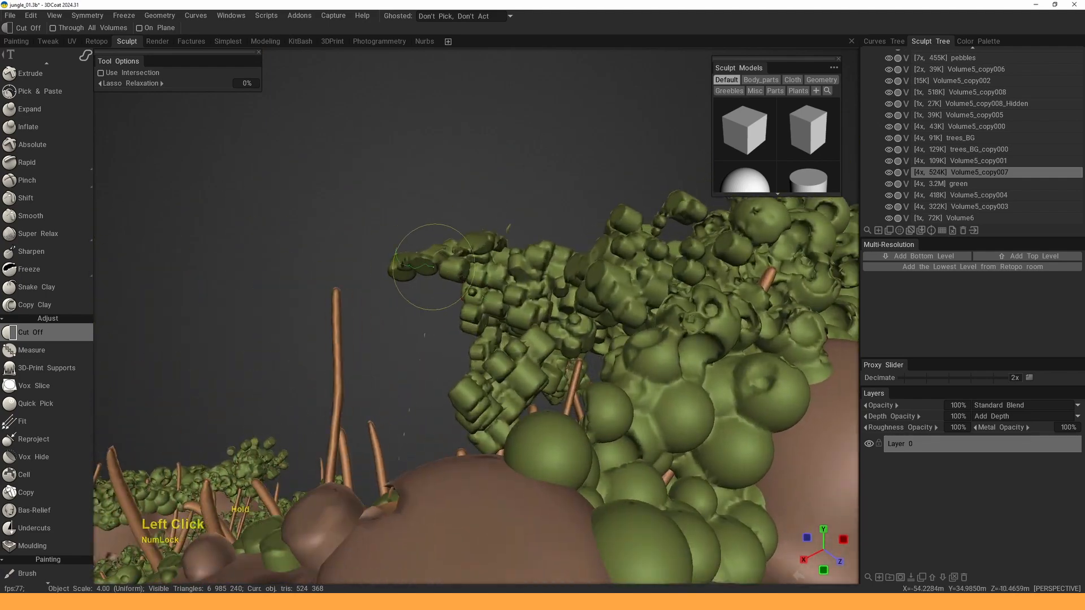
{"action": "left_click_drag", "start_coordinate": [377, 284], "coordinate": [389, 257]}
{"action": "mouse_move", "coordinate": [395, 261]}
{"action": "left_mouse_down", "text": "alt"}
{"action": "mouse_move", "coordinate": [443, 269]}
{"action": "mouse_move", "coordinate": [416, 409]}
{"action": "left_mouse_up", "text": "alt"}
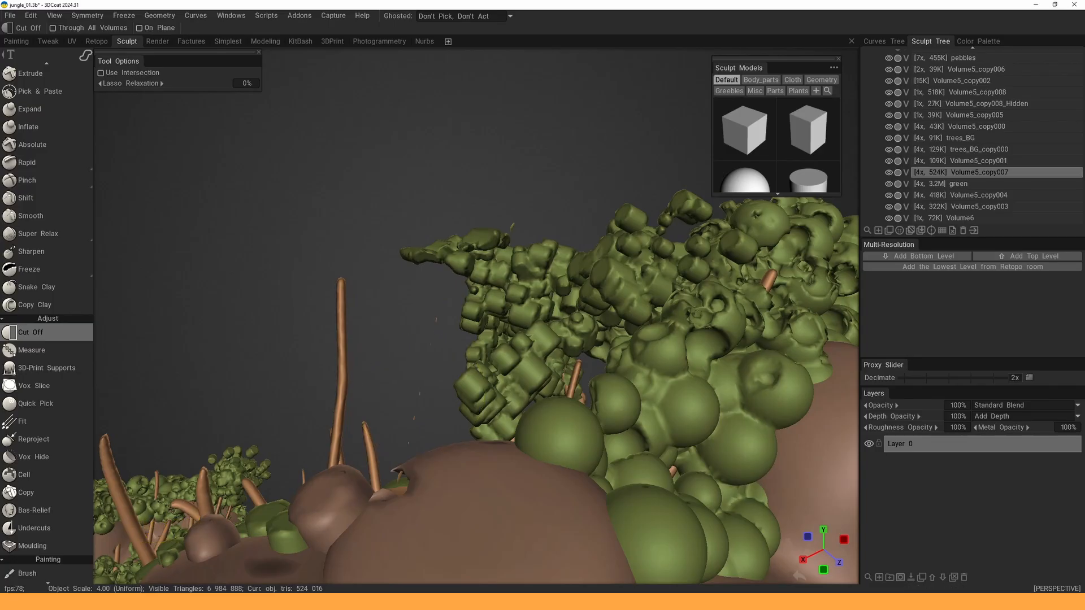
- Switch to the trees_BG volume and orbit around to check the trimmed foliage
{"action": "key", "text": "h"}
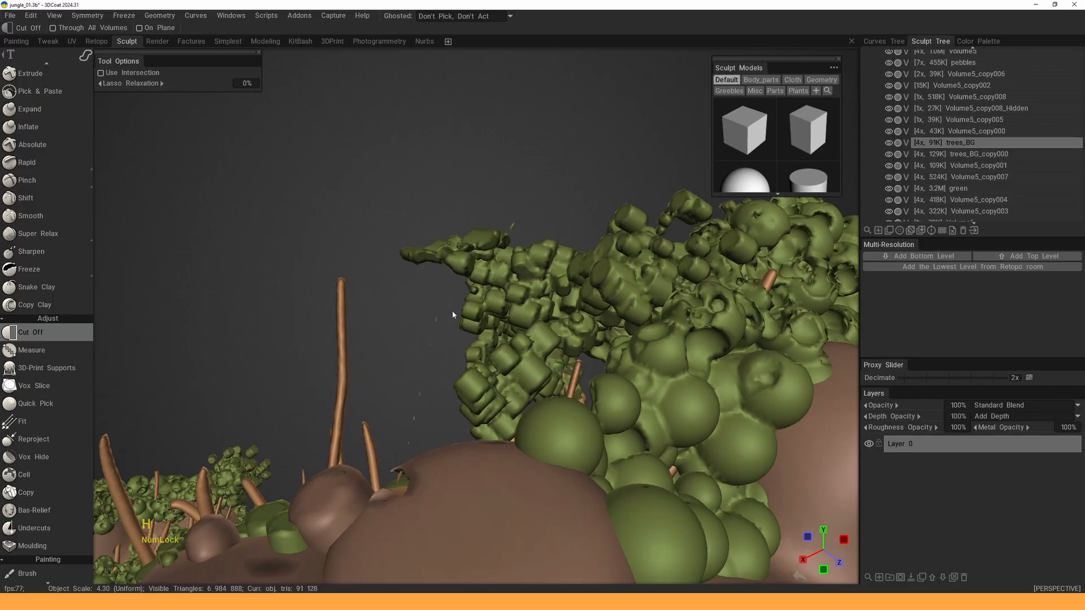
{"action": "left_click_drag", "start_coordinate": [489, 308], "coordinate": [490, 299], "text": "alt"}
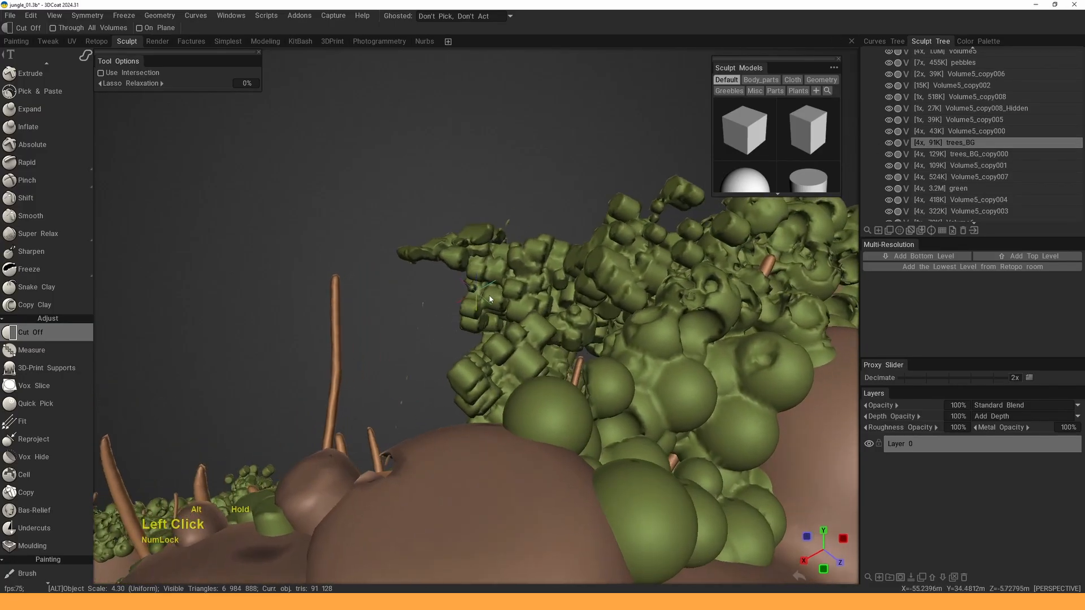
{"action": "right_click_drag", "start_coordinate": [436, 343], "coordinate": [425, 327], "text": "alt"}
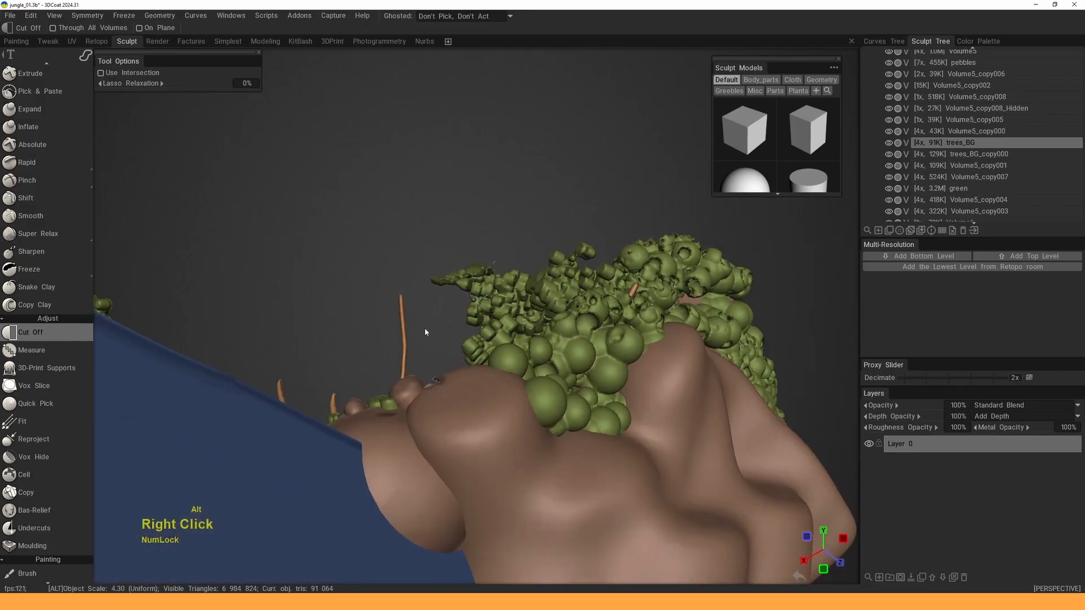
{"action": "left_click_drag", "start_coordinate": [425, 328], "coordinate": [523, 390], "text": "alt"}
{"action": "right_click_drag", "start_coordinate": [523, 390], "coordinate": [528, 332], "text": "alt"}
{"action": "left_click_drag", "start_coordinate": [528, 331], "coordinate": [518, 277], "text": "alt"}
- Make Volume5_copy007 current again and bring up the quick-access tool palette
{"action": "key", "text": "h"}
{"action": "middle_click_drag", "start_coordinate": [496, 272], "coordinate": [592, 262], "text": "alt"}
{"action": "left_click_drag", "start_coordinate": [592, 263], "coordinate": [519, 264], "text": "alt"}
{"action": "key", "text": "space"}
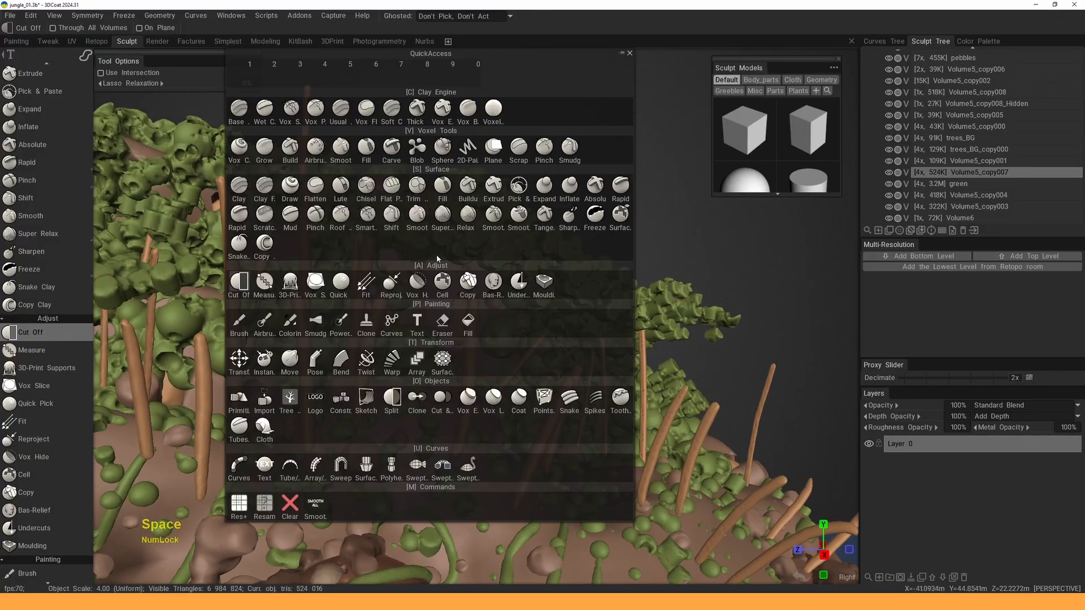
- Switch to the Sphere brush, enable drawing from the first point, and shrink radius to 2.48
{"action": "left_click", "coordinate": [442, 147]}
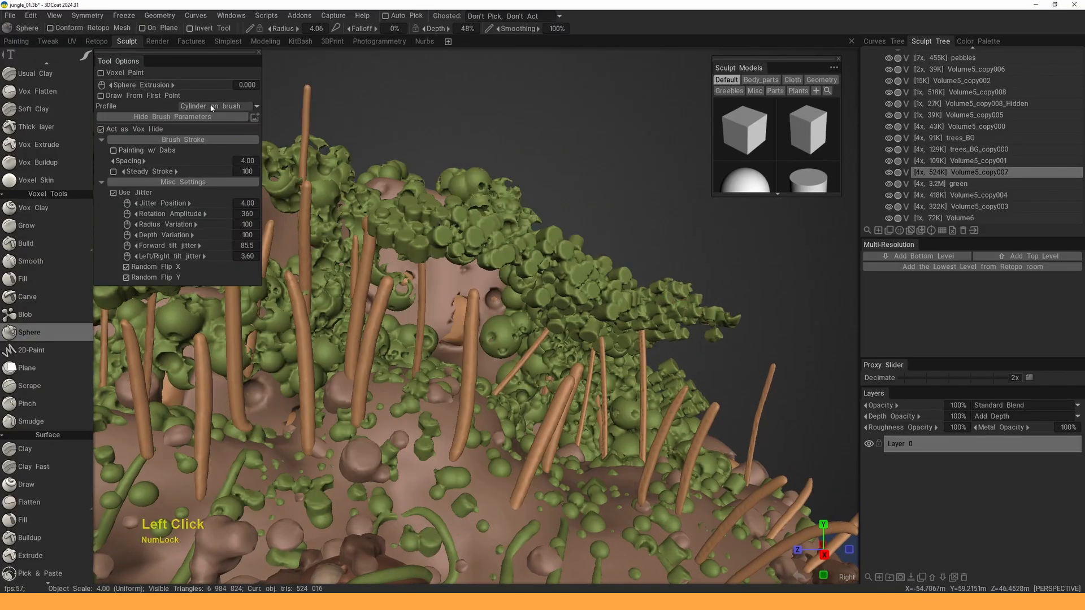
{"action": "middle_click_drag", "start_coordinate": [533, 260], "coordinate": [559, 261], "text": "alt"}
{"action": "left_click_drag", "start_coordinate": [560, 261], "coordinate": [537, 259], "text": "alt"}
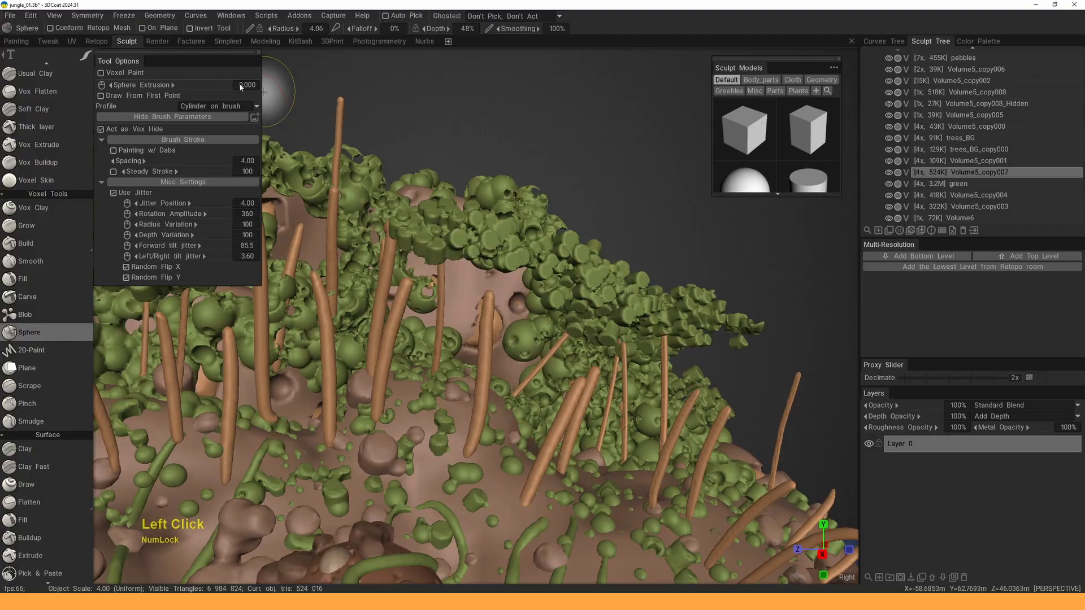
{"action": "left_click", "coordinate": [101, 96]}
{"action": "left_click_drag", "start_coordinate": [571, 183], "coordinate": [545, 171]}
{"action": "right_click_drag", "start_coordinate": [534, 270], "coordinate": [515, 265]}
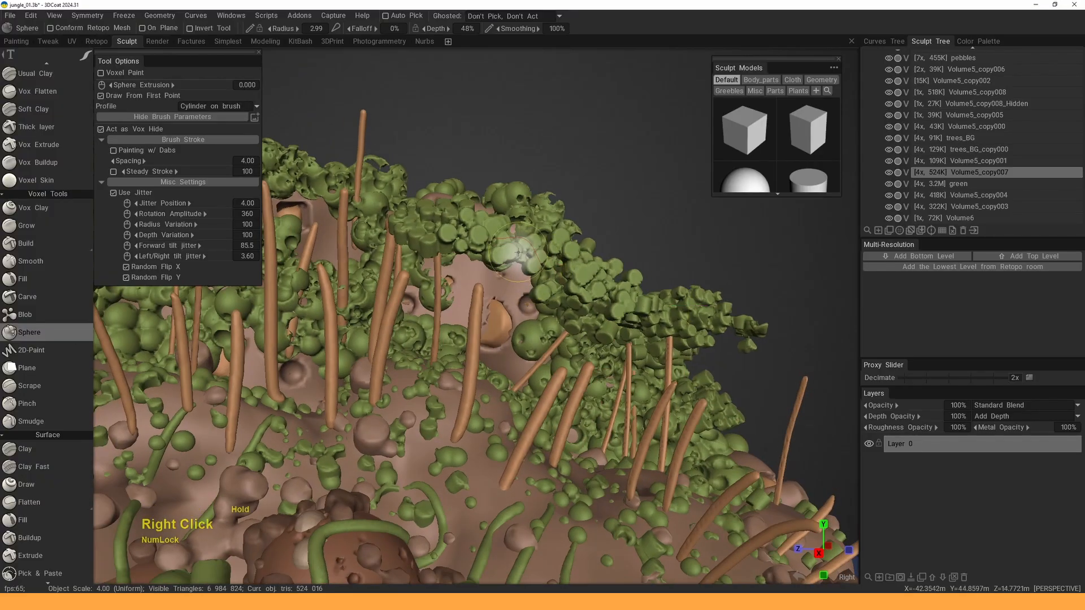
{"action": "left_click_drag", "start_coordinate": [505, 260], "coordinate": [510, 255]}
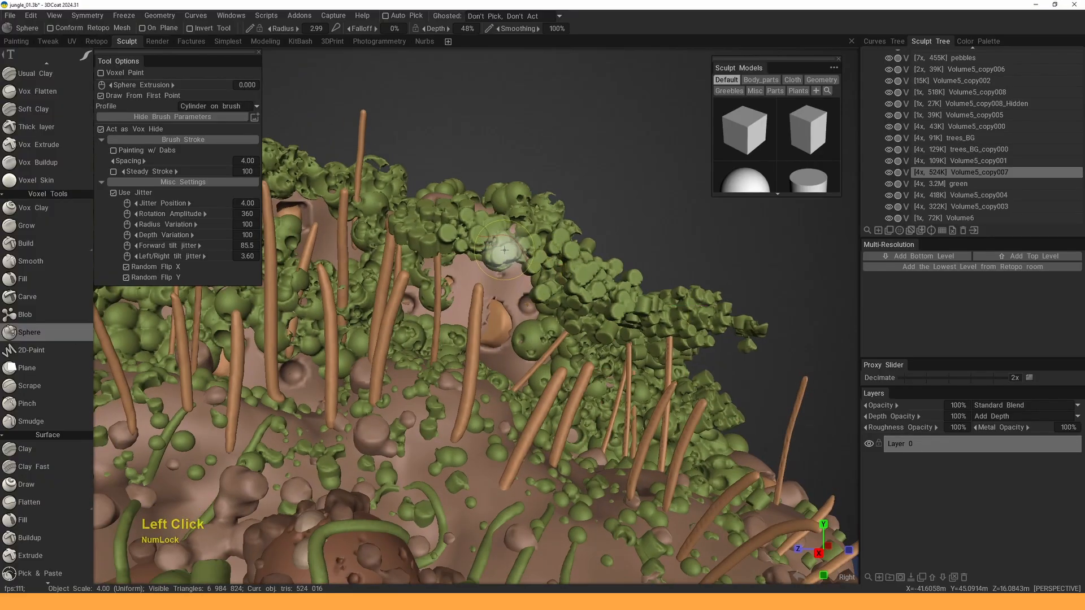
{"action": "right_click_drag", "start_coordinate": [499, 253], "coordinate": [497, 252]}
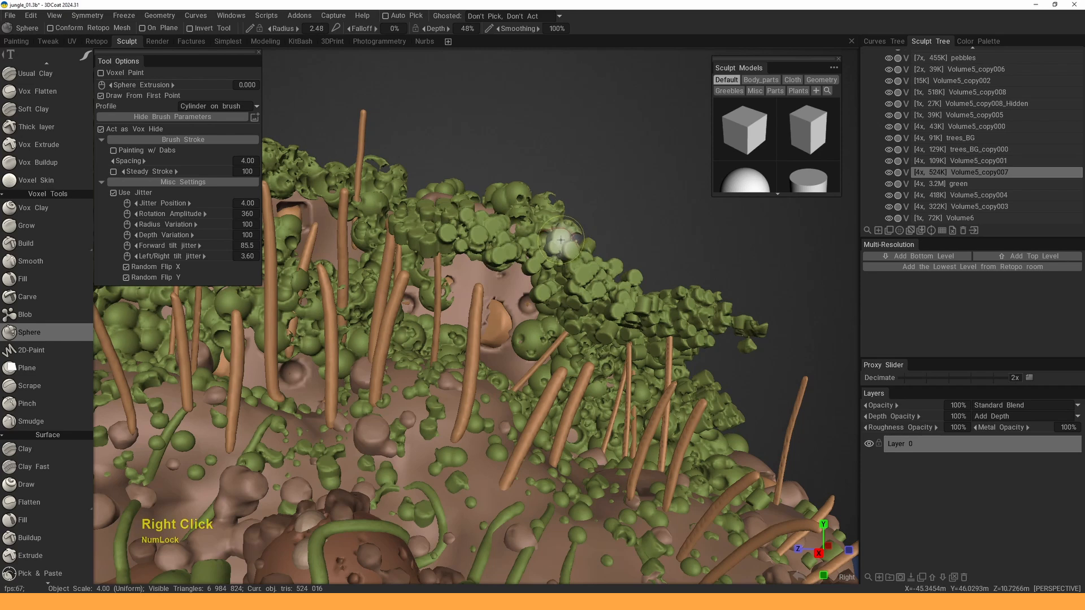
- Reselect Volume5_copy007, set radius 1.67, turn off jitter, and toggle the foliage visibility
{"action": "key", "text": "h"}
{"action": "key", "text": "h"}
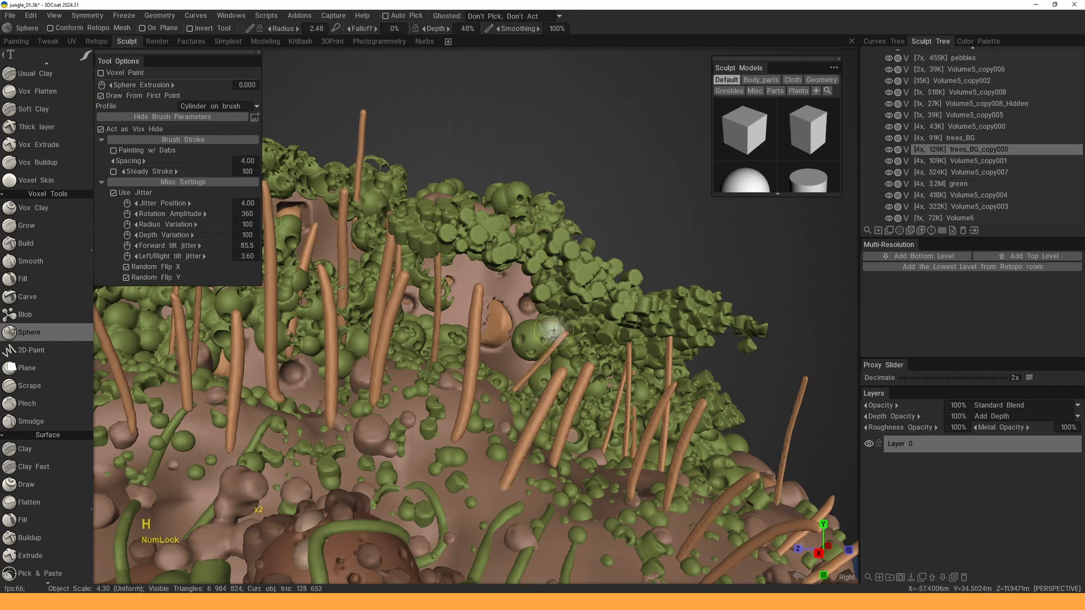
{"action": "key", "text": "h"}
{"action": "left_click_drag", "start_coordinate": [629, 236], "coordinate": [602, 239]}
{"action": "right_click_drag", "start_coordinate": [504, 247], "coordinate": [500, 248]}
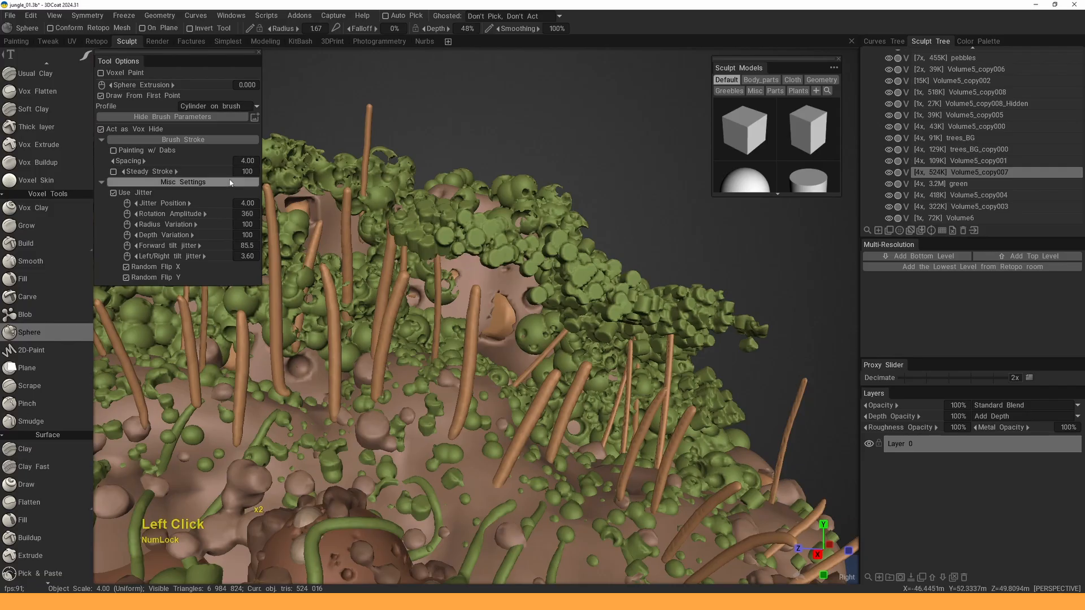
{"action": "left_click", "coordinate": [120, 194]}
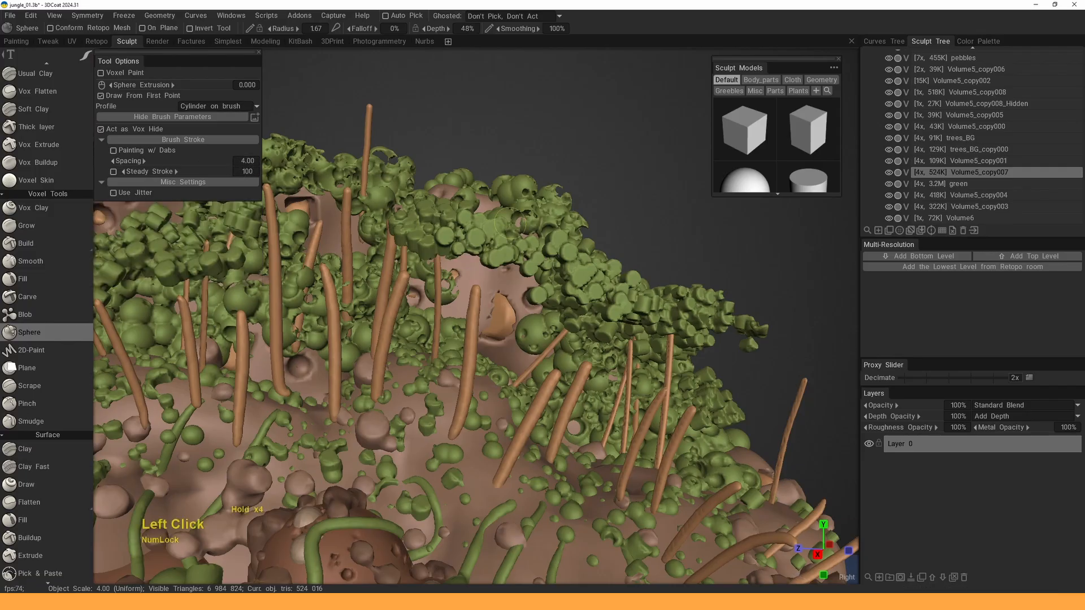
{"action": "left_click", "coordinate": [889, 173]}
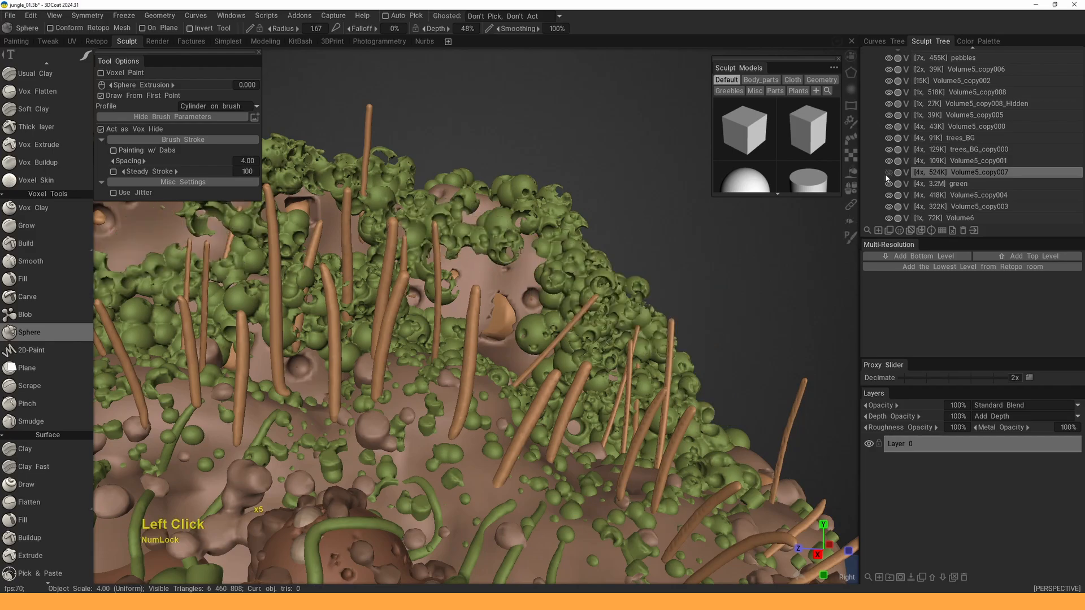
{"action": "left_click", "coordinate": [889, 172]}
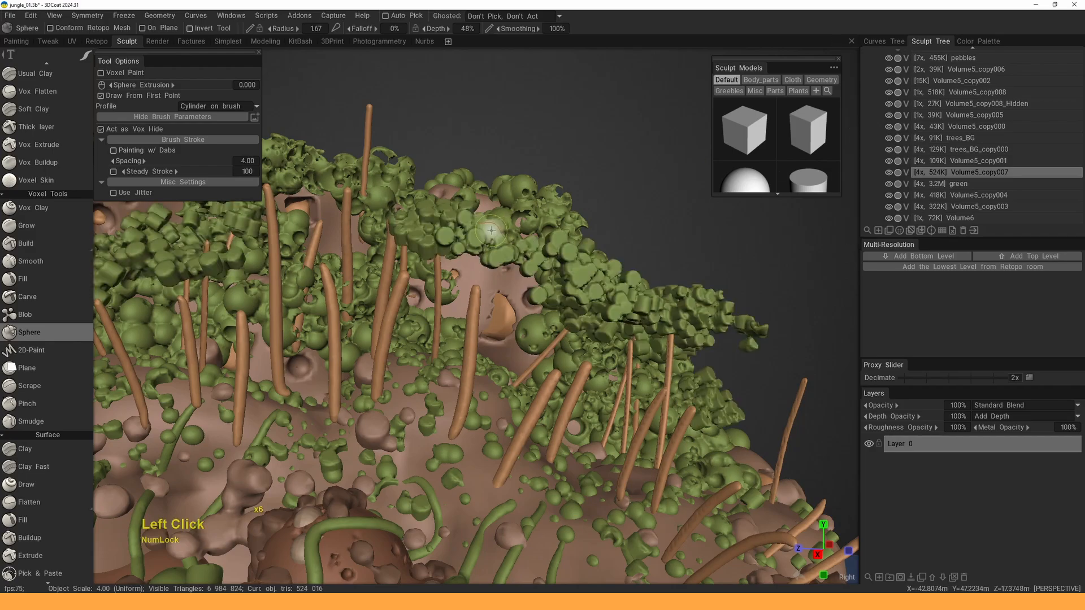
- Raise the radius to 2.60 and dab six spheres across the hillside foliage
{"action": "middle_click_drag", "start_coordinate": [491, 230], "coordinate": [452, 243]}
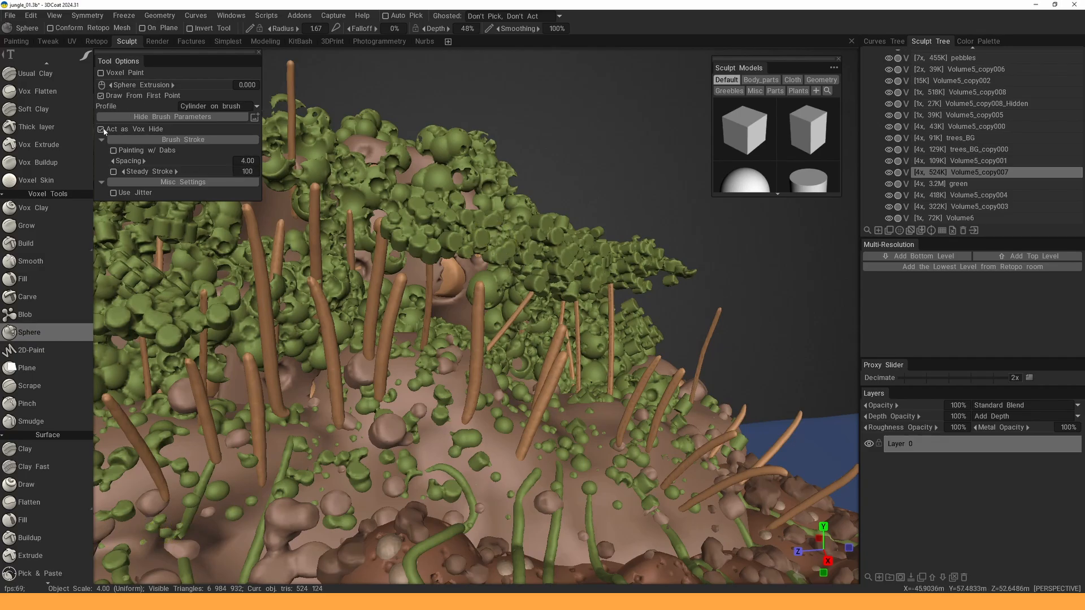
{"action": "left_click_drag", "start_coordinate": [616, 199], "coordinate": [409, 244]}
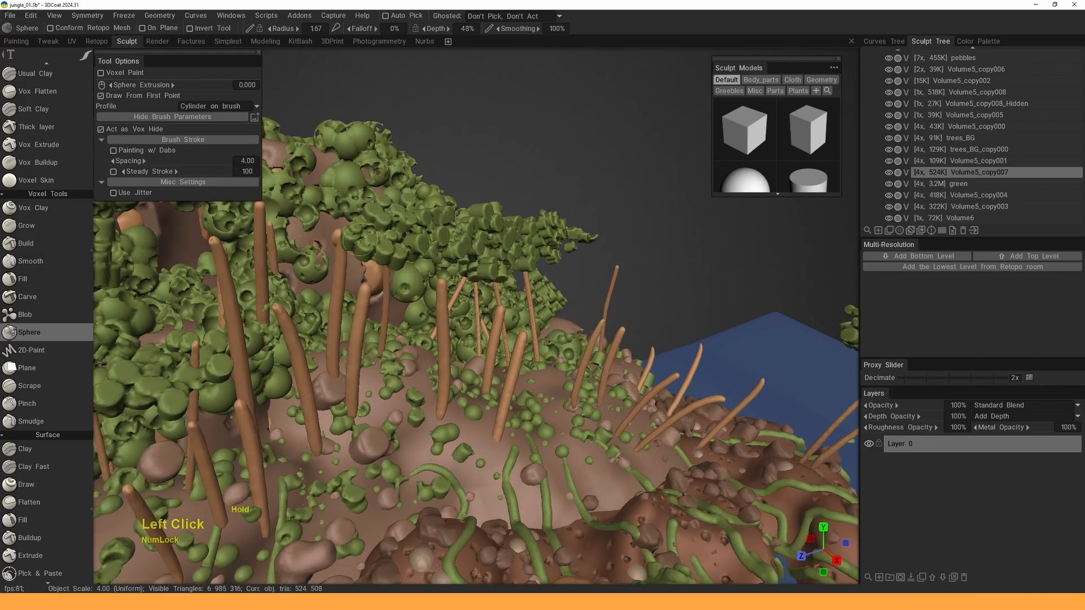
{"action": "right_click_drag", "start_coordinate": [373, 243], "coordinate": [391, 234]}
{"action": "left_click", "coordinate": [393, 233]}
{"action": "left_click", "coordinate": [406, 248]}
{"action": "mouse_move", "coordinate": [554, 187]}
{"action": "left_mouse_down"}
{"action": "mouse_move", "coordinate": [486, 153]}
{"action": "mouse_move", "coordinate": [531, 181]}
{"action": "left_mouse_up"}
{"action": "left_click", "coordinate": [494, 243]}
{"action": "left_click", "coordinate": [519, 241]}
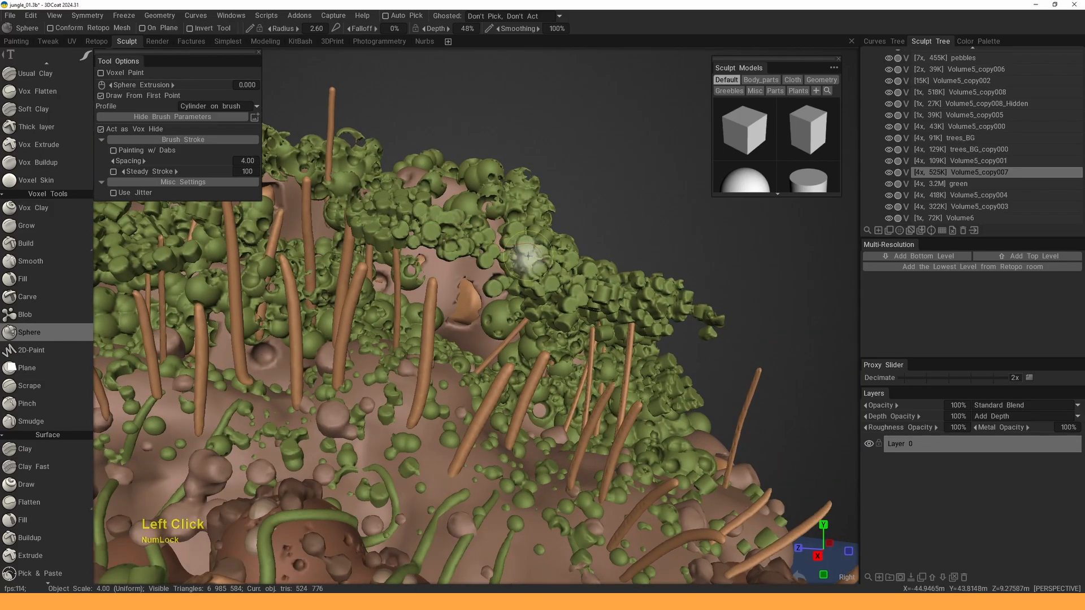
{"action": "left_click", "coordinate": [556, 302]}
{"action": "left_click_drag", "start_coordinate": [600, 243], "coordinate": [551, 220]}
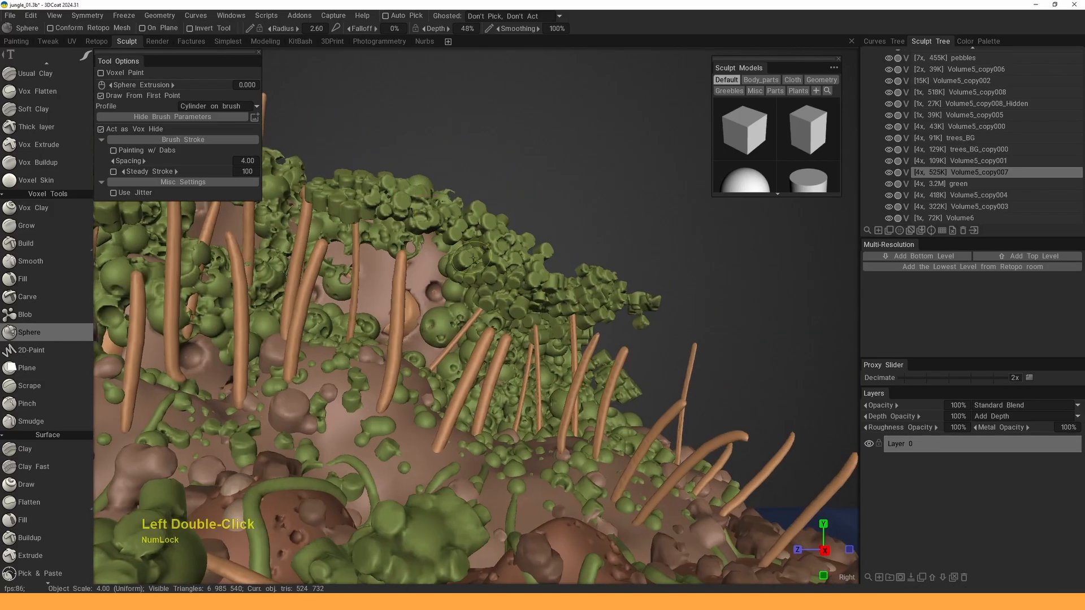
{"action": "mouse_move", "coordinate": [466, 267]}
{"action": "left_mouse_down", "text": "alt"}
{"action": "mouse_move", "coordinate": [517, 291]}
{"action": "mouse_move", "coordinate": [422, 255]}
{"action": "mouse_move", "coordinate": [415, 203]}
{"action": "left_mouse_up", "text": "alt"}
{"action": "left_click", "coordinate": [519, 294]}
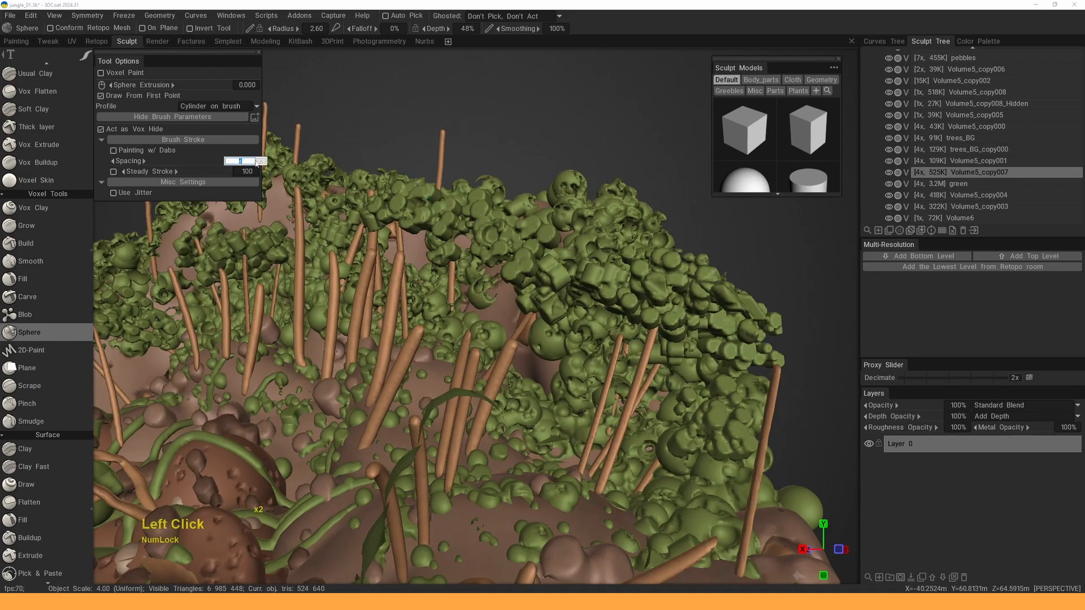
- Turn on Use Jitter, enlarge the radius to 3.37, and dab spheres into the foliage
{"action": "left_click", "coordinate": [125, 193]}
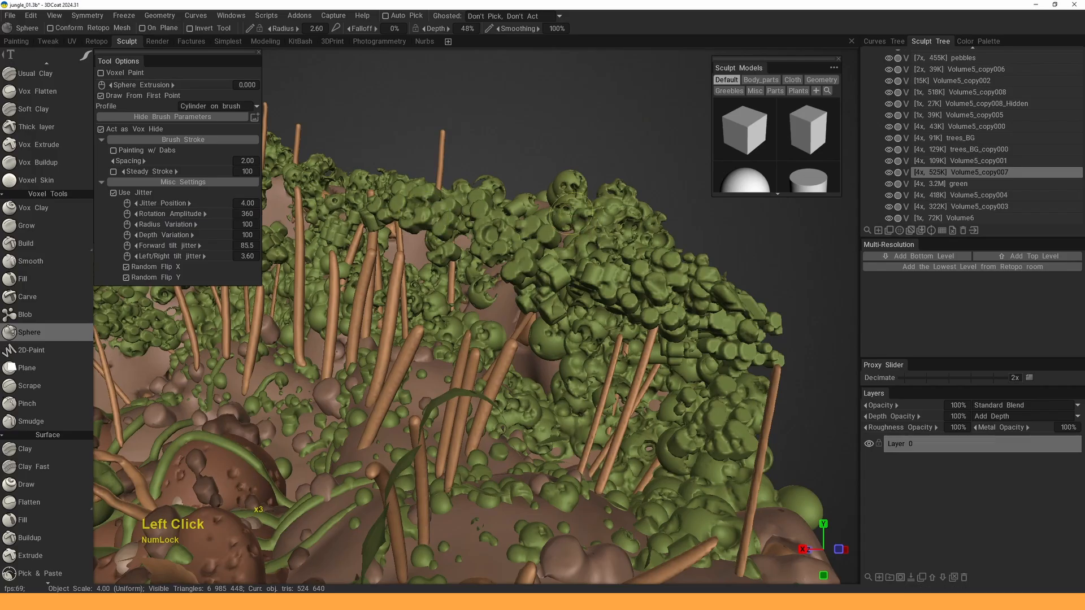
{"action": "left_click_drag", "start_coordinate": [558, 207], "coordinate": [554, 233]}
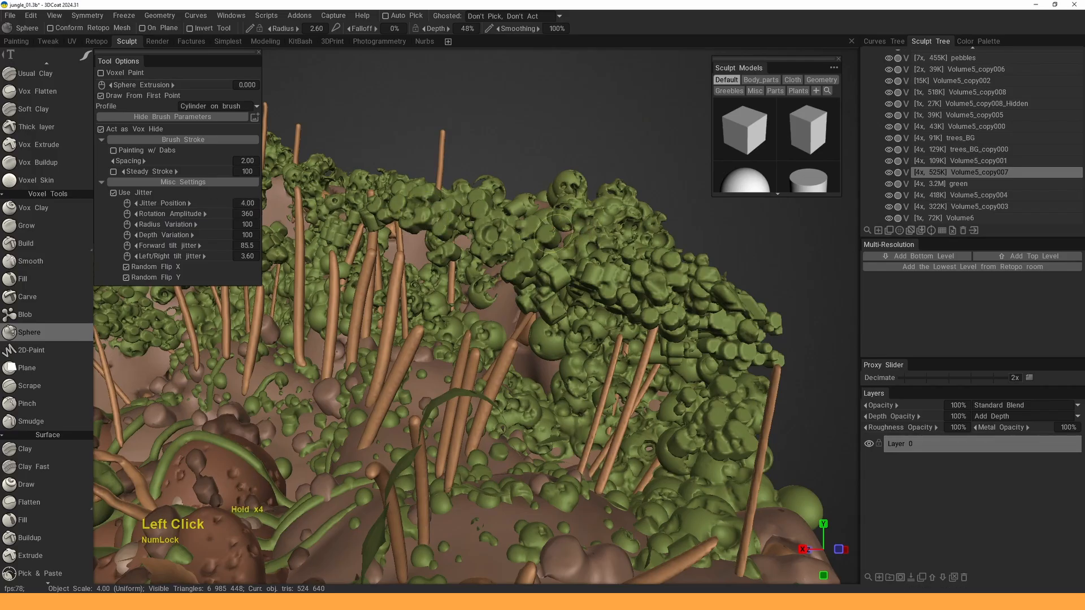
{"action": "right_click_drag", "start_coordinate": [528, 259], "coordinate": [541, 260]}
{"action": "left_click", "coordinate": [525, 259]}
{"action": "left_click", "coordinate": [306, 202]}
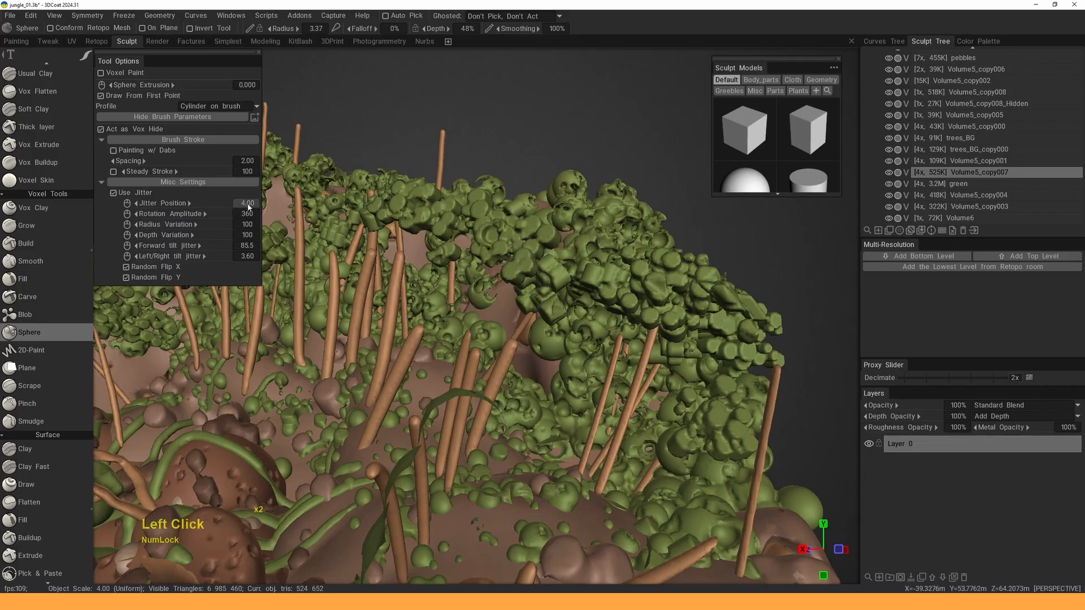
- Set stroke spacing to 1.00, toggle the foliage visibility, and dab two more spheres
{"action": "left_click", "coordinate": [263, 162]}
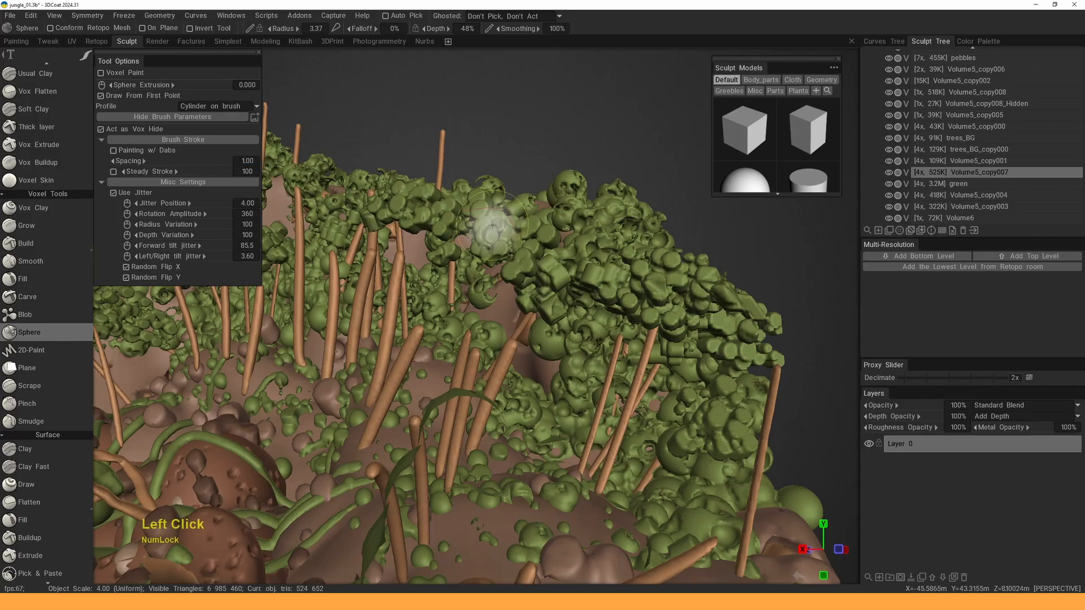
{"action": "triple_click", "coordinate": [594, 284]}
{"action": "left_click", "coordinate": [593, 272]}
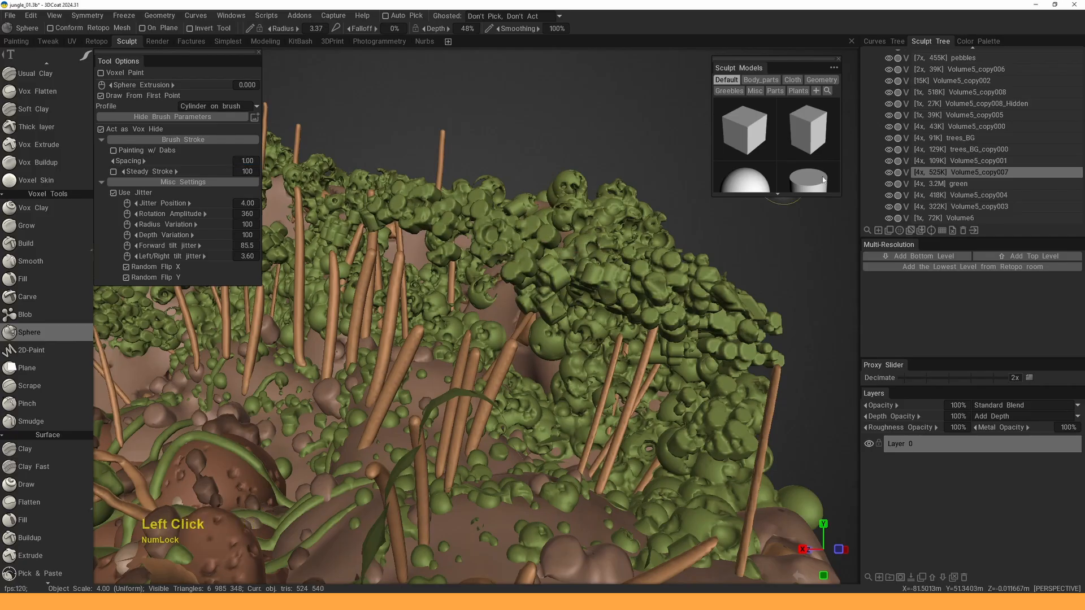
{"action": "left_click", "coordinate": [890, 173]}
{"action": "left_click", "coordinate": [890, 173]}
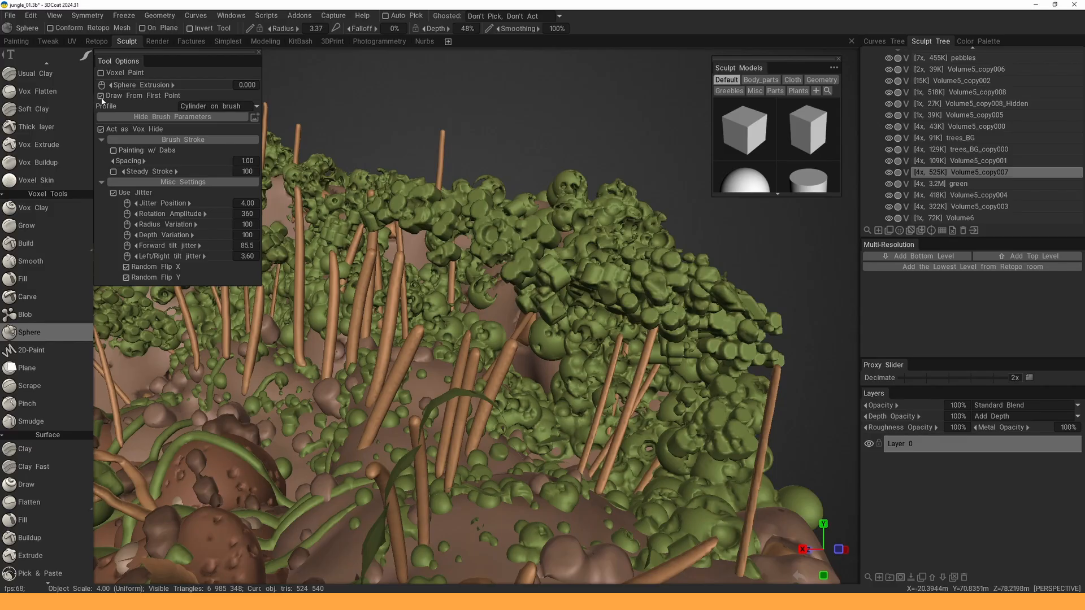
{"action": "left_click", "coordinate": [535, 226]}
{"action": "left_click", "coordinate": [529, 255]}
- Shrink the radius to 2.27 and dab two spheres from a new angle
{"action": "right_click_drag", "start_coordinate": [527, 264], "coordinate": [518, 266]}
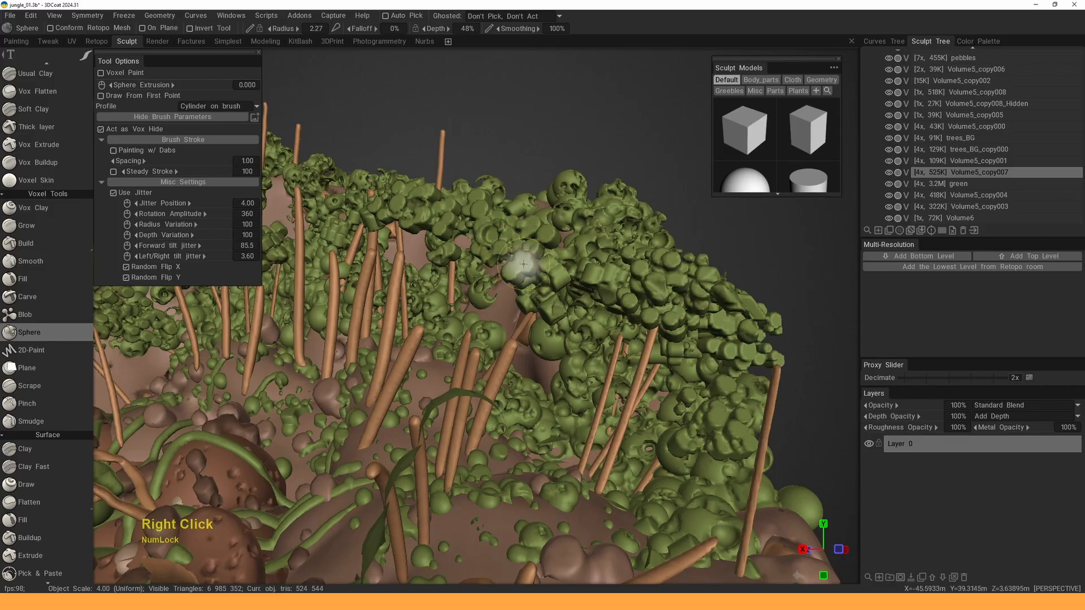
{"action": "left_click_drag", "start_coordinate": [506, 241], "coordinate": [504, 262], "text": "alt"}
{"action": "left_click", "coordinate": [506, 220]}
{"action": "left_click", "coordinate": [503, 227]}
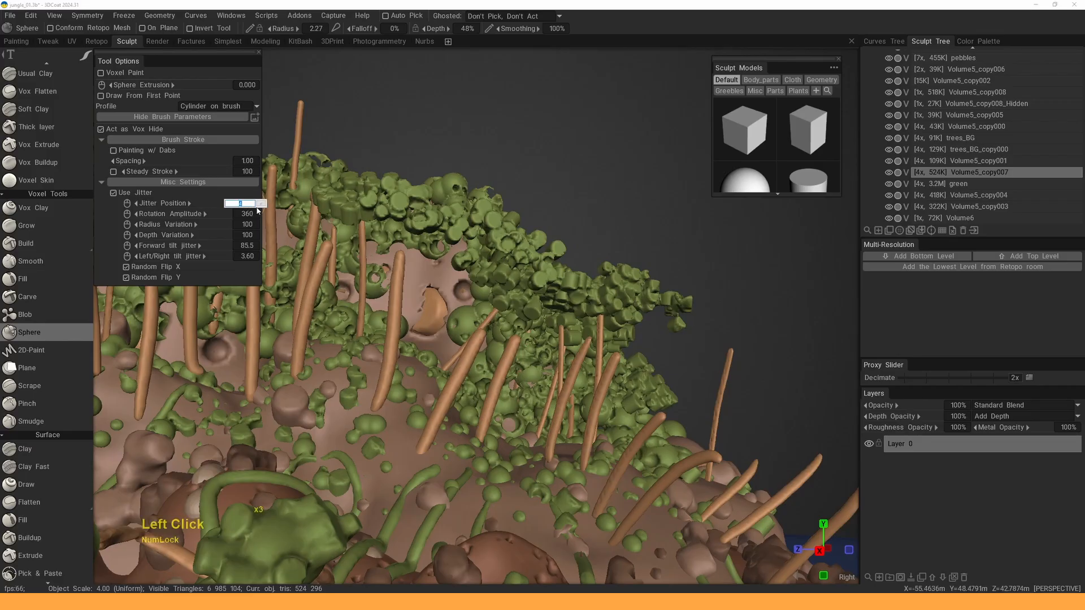
- Change the Jitter Position value and dab more spheres around the foliage
{"action": "left_click", "coordinate": [262, 206]}
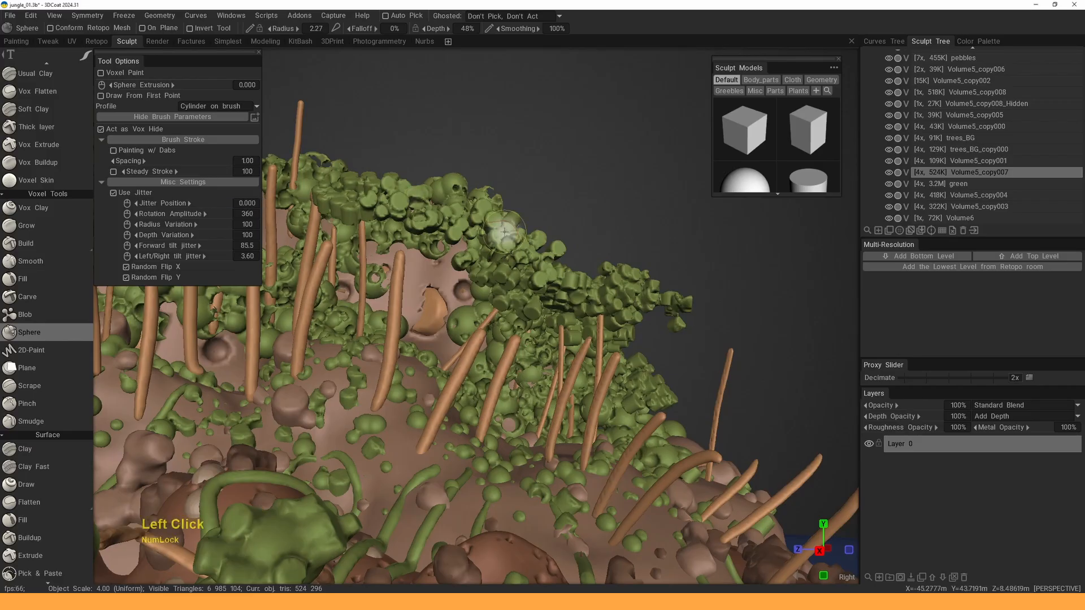
{"action": "left_click", "coordinate": [498, 223]}
{"action": "left_click_drag", "start_coordinate": [492, 217], "coordinate": [507, 224], "text": "alt"}
{"action": "left_click", "coordinate": [342, 213]}
{"action": "left_click_drag", "start_coordinate": [342, 214], "coordinate": [409, 224], "text": "alt"}
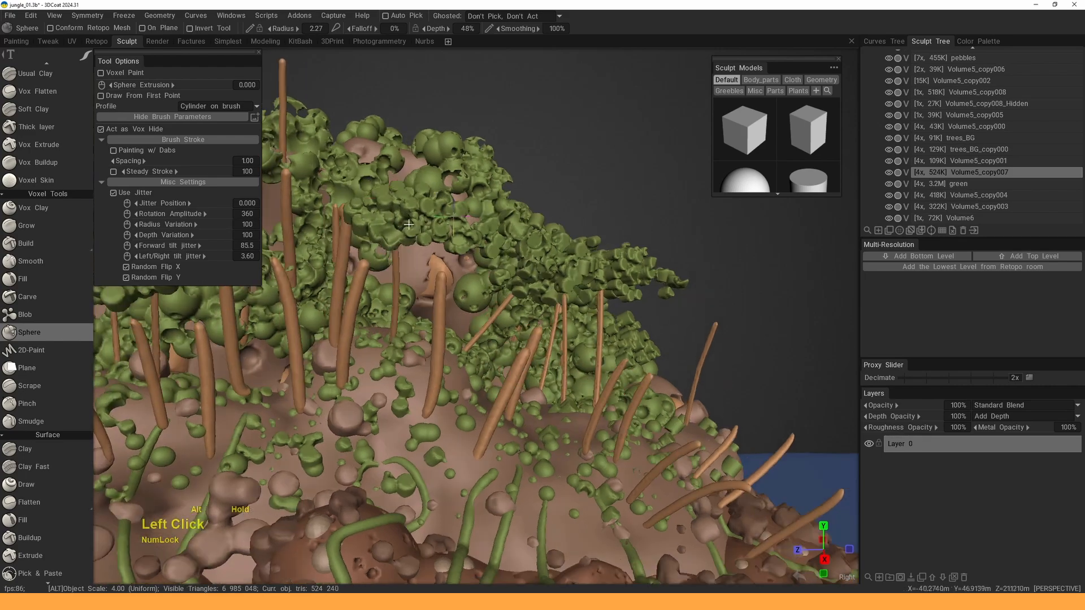
{"action": "double_click", "coordinate": [428, 202]}
- Keep dabbing spheres into the foliage from a new viewpoint, including one cut-out dab
{"action": "left_click", "coordinate": [523, 247]}
{"action": "left_click_drag", "start_coordinate": [522, 247], "coordinate": [552, 308], "text": "alt"}
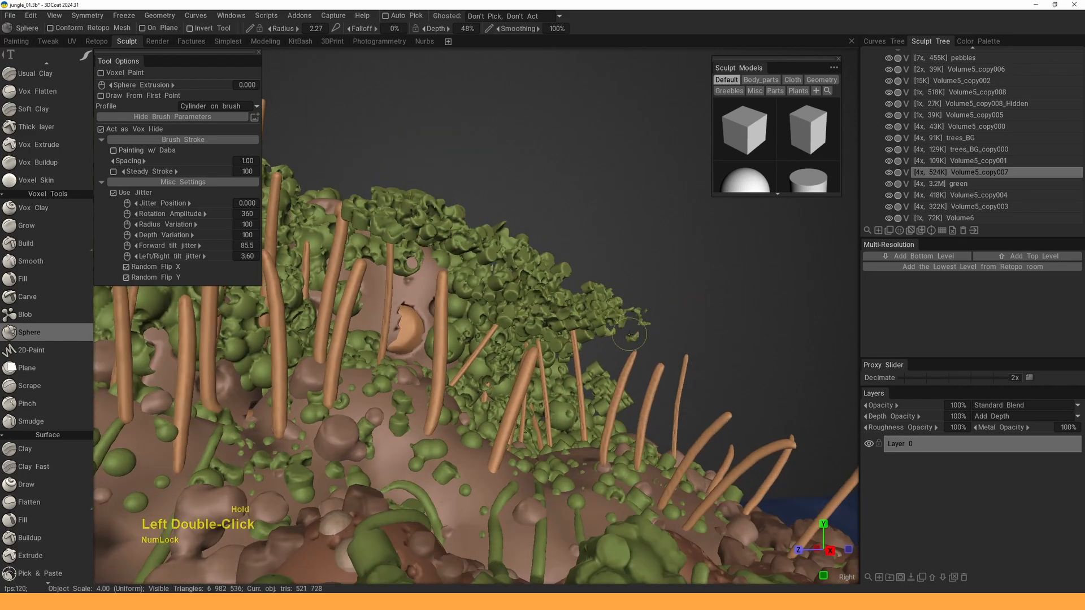
{"action": "mouse_move", "coordinate": [601, 289]}
{"action": "left_mouse_down", "text": "alt"}
{"action": "mouse_move", "coordinate": [520, 257]}
{"action": "mouse_move", "coordinate": [460, 297]}
{"action": "mouse_move", "coordinate": [438, 274]}
{"action": "mouse_move", "coordinate": [569, 271]}
{"action": "left_mouse_up", "text": "alt"}
{"action": "left_click", "coordinate": [579, 273]}
{"action": "left_click", "coordinate": [541, 244]}
{"action": "left_click", "coordinate": [484, 250]}
{"action": "left_click", "coordinate": [610, 286]}
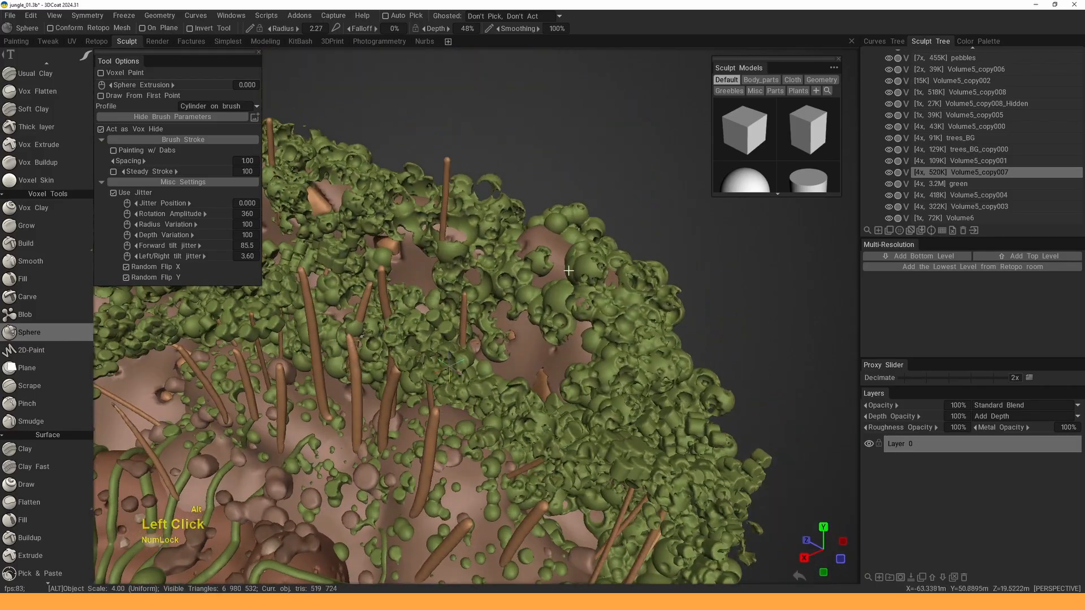
- Briefly select the green volume to view the scene, then return to Volume5_copy007
{"action": "key", "text": "h"}
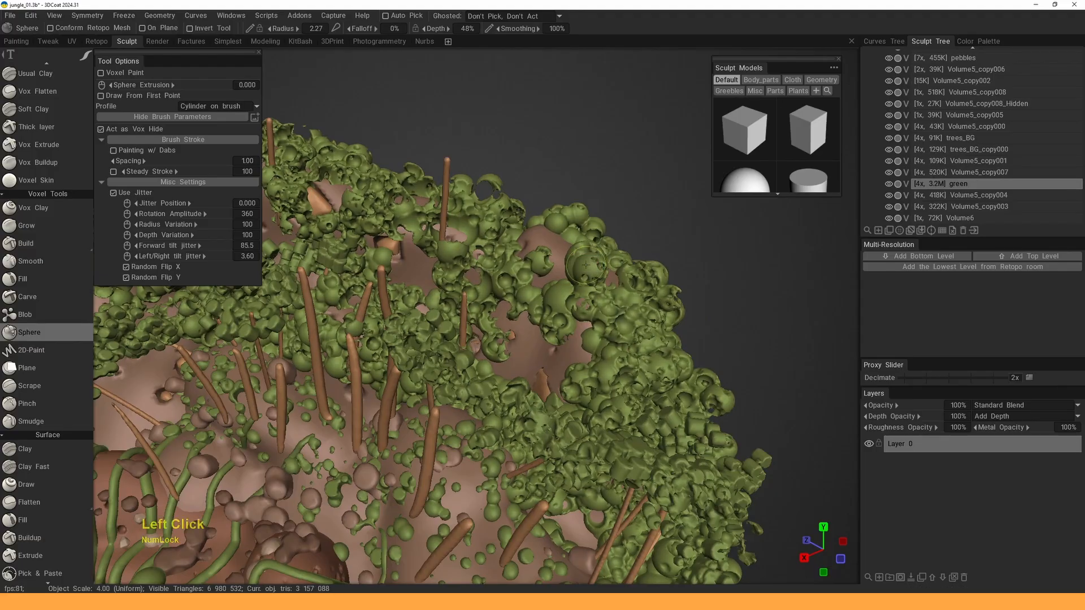
{"action": "mouse_move", "coordinate": [545, 228]}
{"action": "left_mouse_down", "text": "alt"}
{"action": "mouse_move", "coordinate": [528, 283]}
{"action": "mouse_move", "coordinate": [557, 226]}
{"action": "left_mouse_up", "text": "alt"}
{"action": "middle_click_drag", "start_coordinate": [556, 226], "coordinate": [509, 203], "text": "alt"}
{"action": "right_click_drag", "start_coordinate": [508, 203], "coordinate": [541, 263], "text": "alt"}
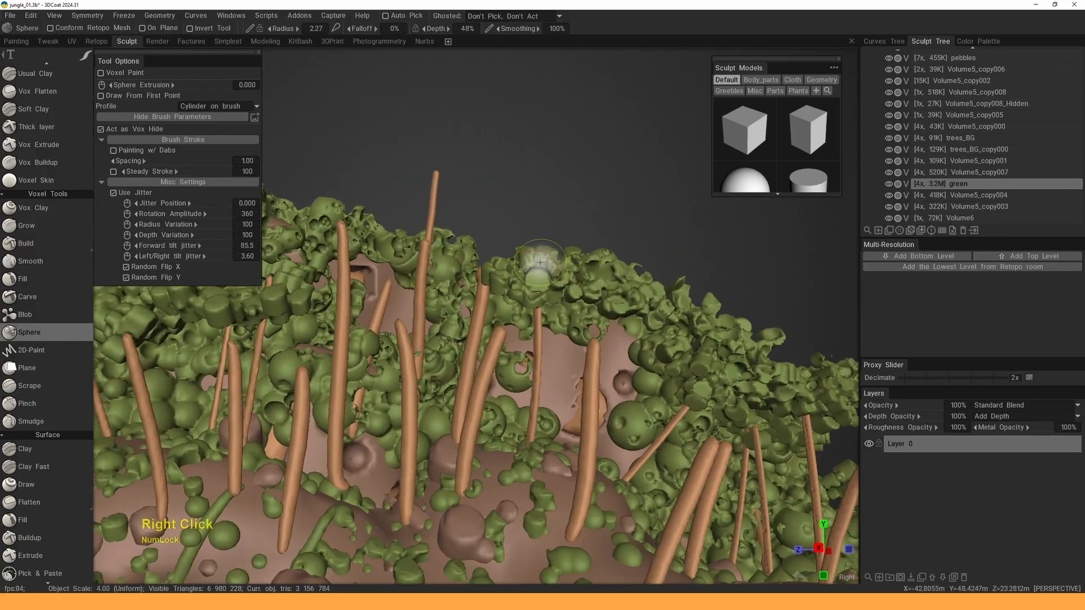
{"action": "mouse_move", "coordinate": [540, 267]}
{"action": "left_mouse_down", "text": "alt"}
{"action": "mouse_move", "coordinate": [497, 272]}
{"action": "mouse_move", "coordinate": [540, 289]}
{"action": "mouse_move", "coordinate": [565, 283]}
{"action": "mouse_move", "coordinate": [373, 316]}
{"action": "left_mouse_up", "text": "alt"}
{"action": "key", "text": "h"}
- Sculpt more sphere strokes into the foliage, then zoom out and back in close
{"action": "middle_click_drag", "start_coordinate": [373, 317], "coordinate": [482, 277], "text": "alt"}
{"action": "left_click_drag", "start_coordinate": [482, 277], "coordinate": [480, 285], "text": "alt"}
{"action": "left_click_drag", "start_coordinate": [399, 256], "coordinate": [392, 251]}
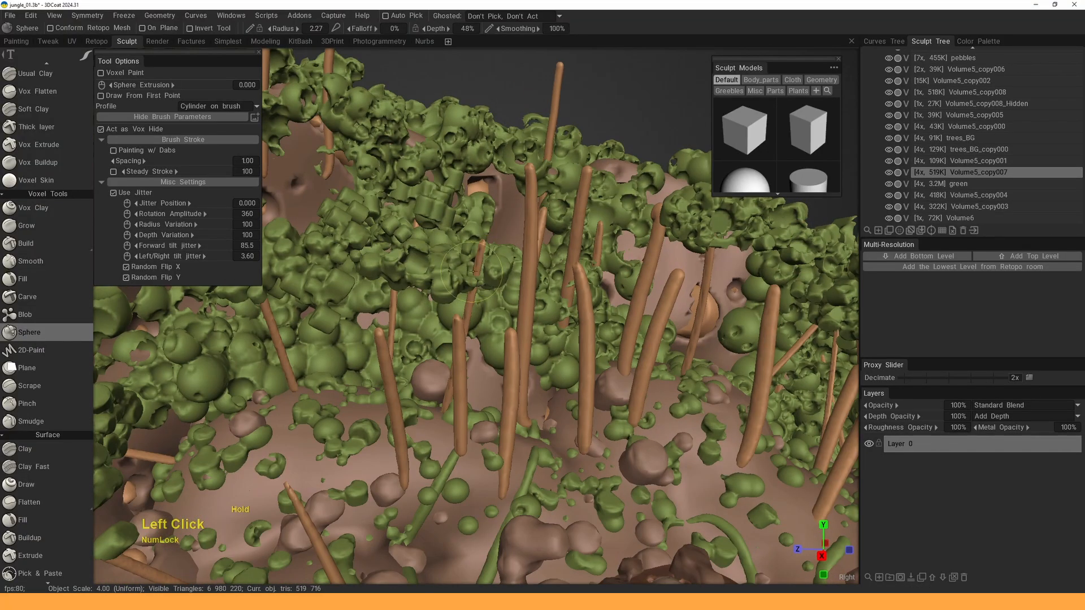
{"action": "mouse_move", "coordinate": [474, 272]}
{"action": "left_mouse_down"}
{"action": "mouse_move", "coordinate": [387, 274]}
{"action": "mouse_move", "coordinate": [443, 253]}
{"action": "mouse_move", "coordinate": [508, 299]}
{"action": "left_mouse_up"}
{"action": "middle_click_drag", "start_coordinate": [509, 299], "coordinate": [553, 340], "text": "alt"}
{"action": "mouse_move", "coordinate": [530, 306]}
{"action": "right_mouse_down", "text": "alt"}
{"action": "mouse_move", "coordinate": [499, 244]}
{"action": "mouse_move", "coordinate": [525, 305]}
{"action": "right_mouse_up", "text": "alt"}
{"action": "left_click_drag", "start_coordinate": [525, 305], "coordinate": [235, 212], "text": "alt"}
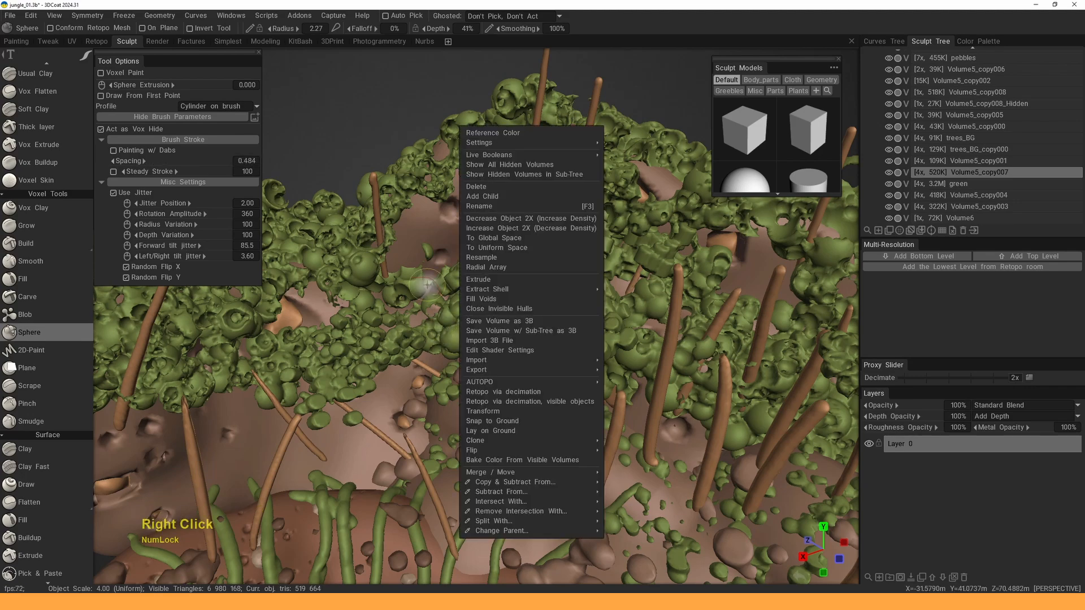
- Isolate Volume5_copy007 and zoom in on one of its foliage clumps
{"action": "key", "text": "Escape"}
{"action": "left_click_drag", "start_coordinate": [411, 127], "coordinate": [455, 184]}
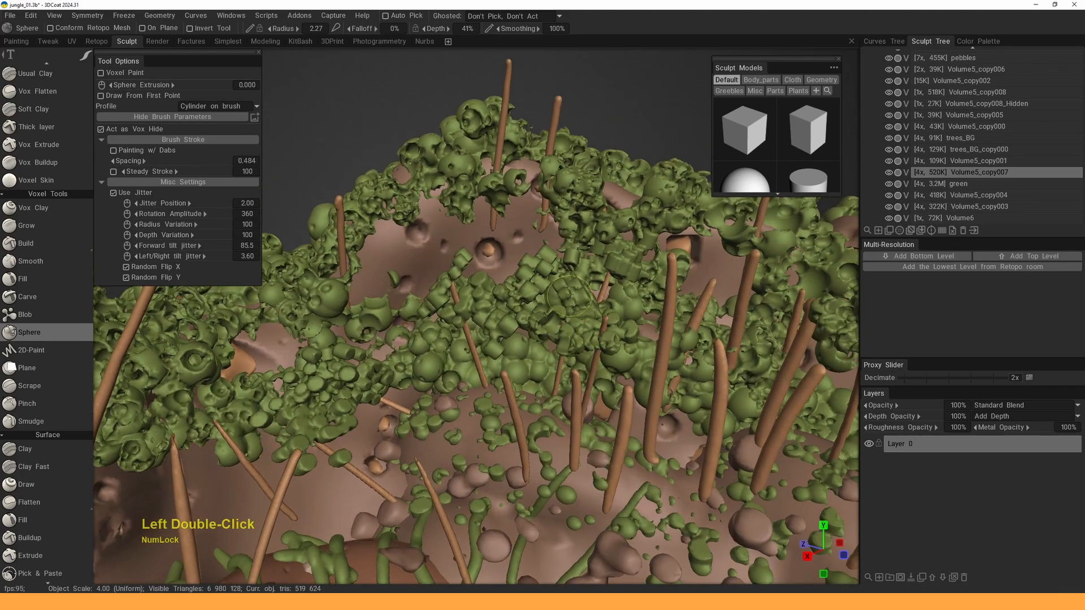
{"action": "left_click_drag", "start_coordinate": [512, 297], "coordinate": [562, 280]}
{"action": "double_click", "coordinate": [890, 173]}
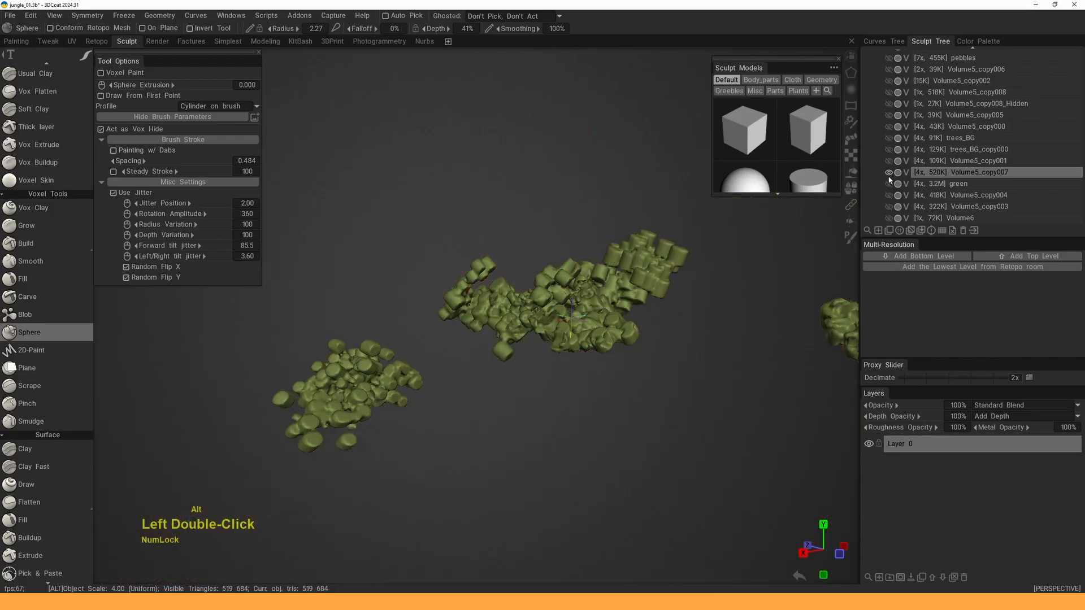
{"action": "middle_click_drag", "start_coordinate": [568, 307], "coordinate": [569, 294], "text": "alt"}
{"action": "right_click_drag", "start_coordinate": [569, 295], "coordinate": [488, 291], "text": "alt"}
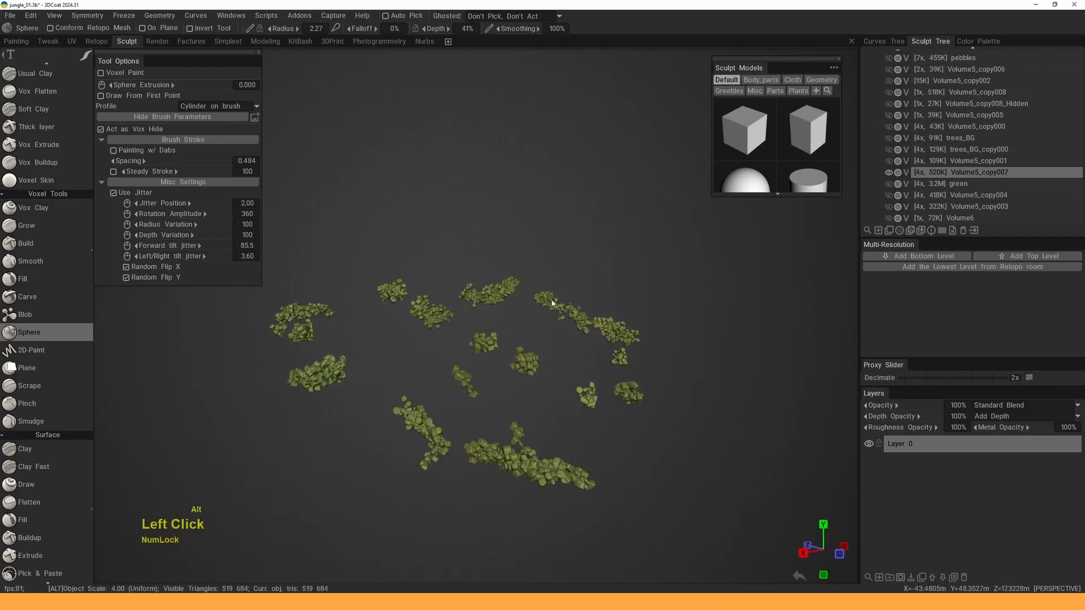
{"action": "left_click_drag", "start_coordinate": [546, 300], "coordinate": [523, 305], "text": "alt"}
{"action": "right_click_drag", "start_coordinate": [523, 306], "coordinate": [532, 364], "text": "alt"}
{"action": "middle_click_drag", "start_coordinate": [565, 305], "coordinate": [489, 332], "text": "alt"}
{"action": "left_click_drag", "start_coordinate": [490, 332], "coordinate": [531, 322], "text": "alt"}
{"action": "right_click_drag", "start_coordinate": [531, 322], "coordinate": [537, 356], "text": "alt"}
- Set the Sphere brush radius to 1.40 with jitter position 1.09, then erode the first clump
{"action": "mouse_move", "coordinate": [528, 249]}
{"action": "left_mouse_down"}
{"action": "mouse_move", "coordinate": [543, 245]}
{"action": "mouse_move", "coordinate": [527, 250]}
{"action": "left_mouse_up"}
{"action": "right_click_drag", "start_coordinate": [528, 251], "coordinate": [511, 250]}
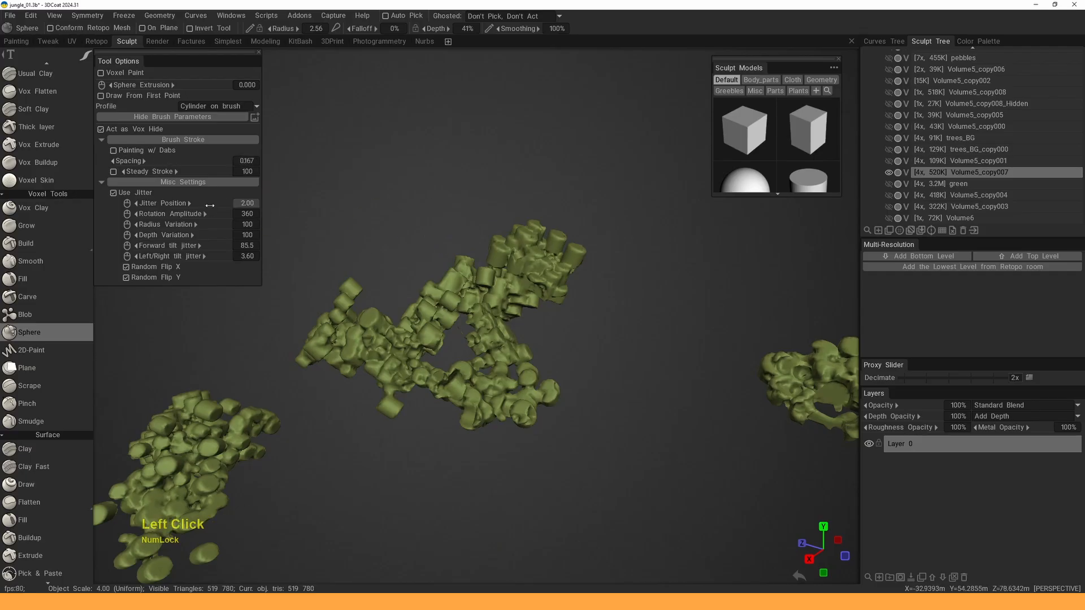
{"action": "left_click_drag", "start_coordinate": [187, 203], "coordinate": [181, 202]}
{"action": "right_click_drag", "start_coordinate": [528, 264], "coordinate": [500, 264]}
{"action": "left_click_drag", "start_coordinate": [512, 263], "coordinate": [537, 258]}
{"action": "mouse_move", "coordinate": [436, 305]}
{"action": "left_mouse_down"}
{"action": "mouse_move", "coordinate": [356, 323]}
{"action": "mouse_move", "coordinate": [385, 376]}
{"action": "left_mouse_up"}
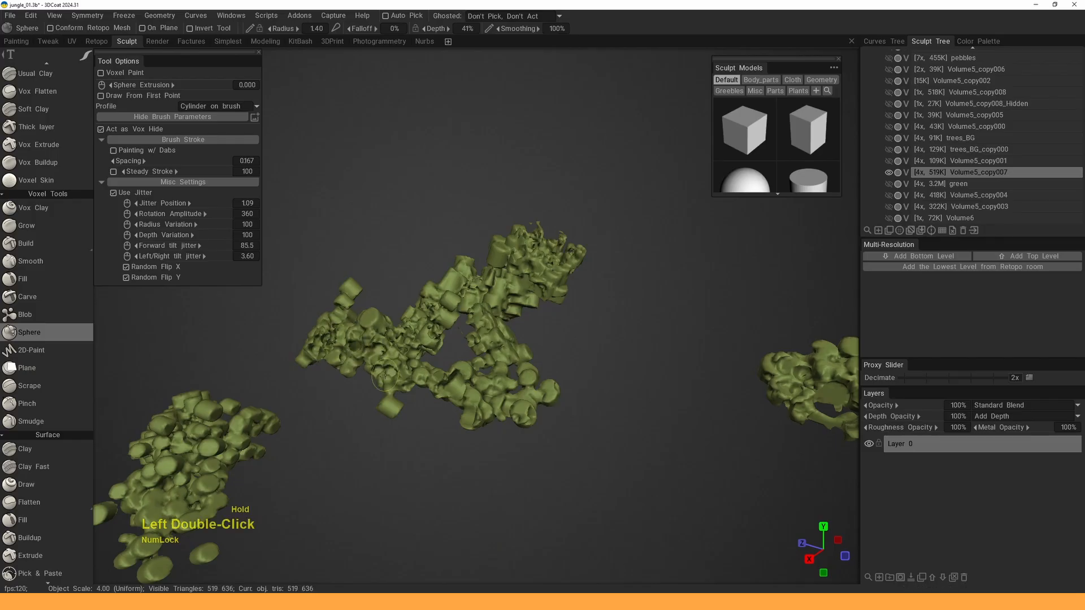
- Stamp sphere lumps into the left clump and the upper clump
{"action": "middle_click_drag", "start_coordinate": [473, 318], "coordinate": [638, 233]}
{"action": "mouse_move", "coordinate": [384, 340]}
{"action": "left_mouse_down"}
{"action": "mouse_move", "coordinate": [366, 327]}
{"action": "mouse_move", "coordinate": [358, 301]}
{"action": "mouse_move", "coordinate": [390, 345]}
{"action": "left_mouse_up"}
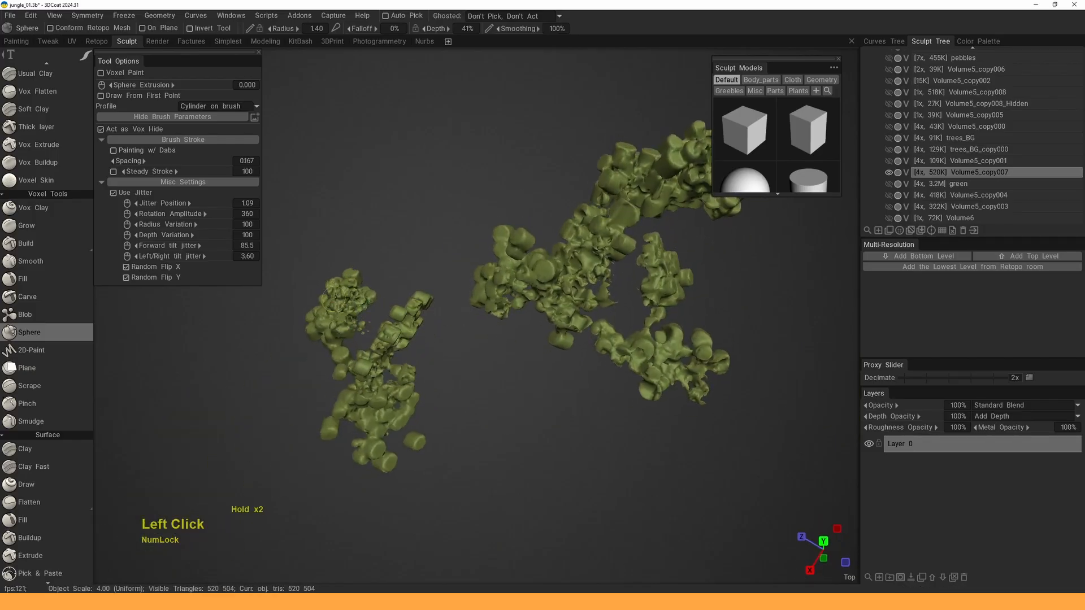
{"action": "left_click_drag", "start_coordinate": [334, 300], "coordinate": [339, 415], "text": "alt"}
{"action": "left_click_drag", "start_coordinate": [339, 418], "coordinate": [340, 433]}
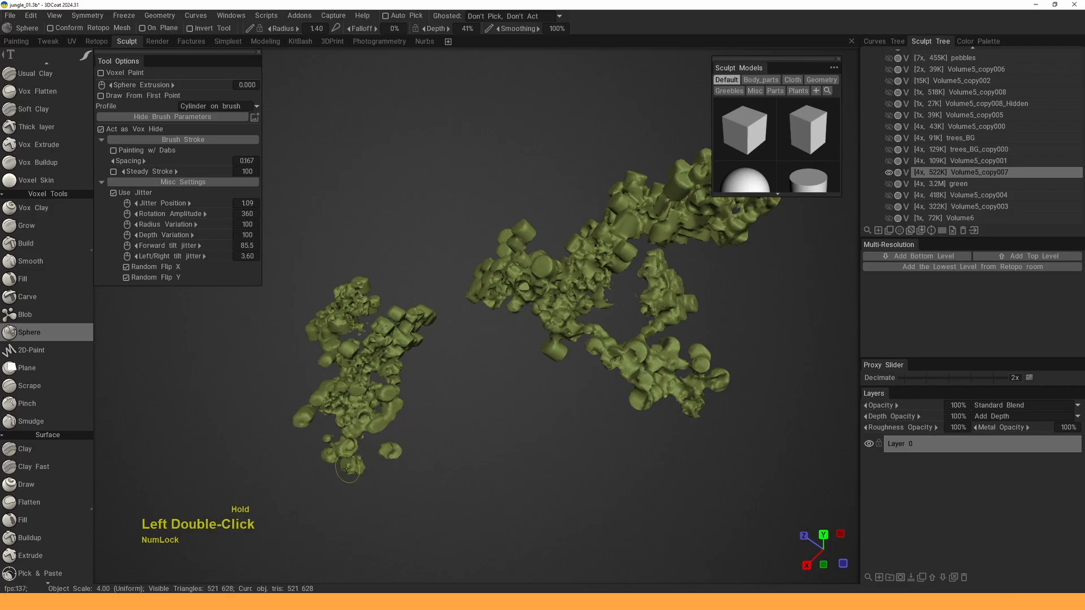
{"action": "double_click", "coordinate": [538, 311]}
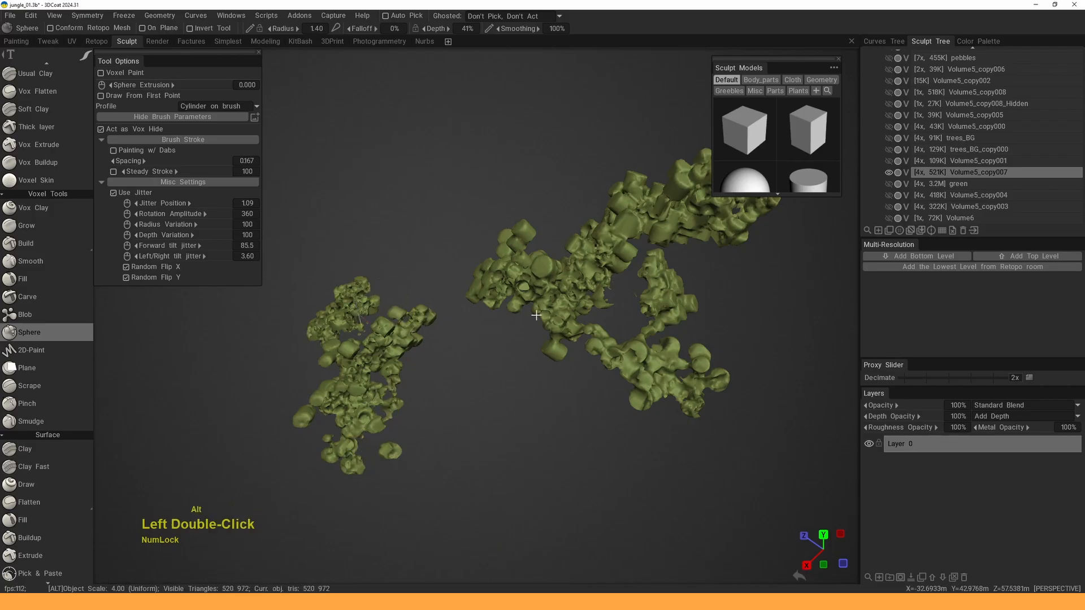
{"action": "left_click_drag", "start_coordinate": [538, 311], "coordinate": [558, 274]}
{"action": "middle_click_drag", "start_coordinate": [558, 274], "coordinate": [458, 296], "text": "alt"}
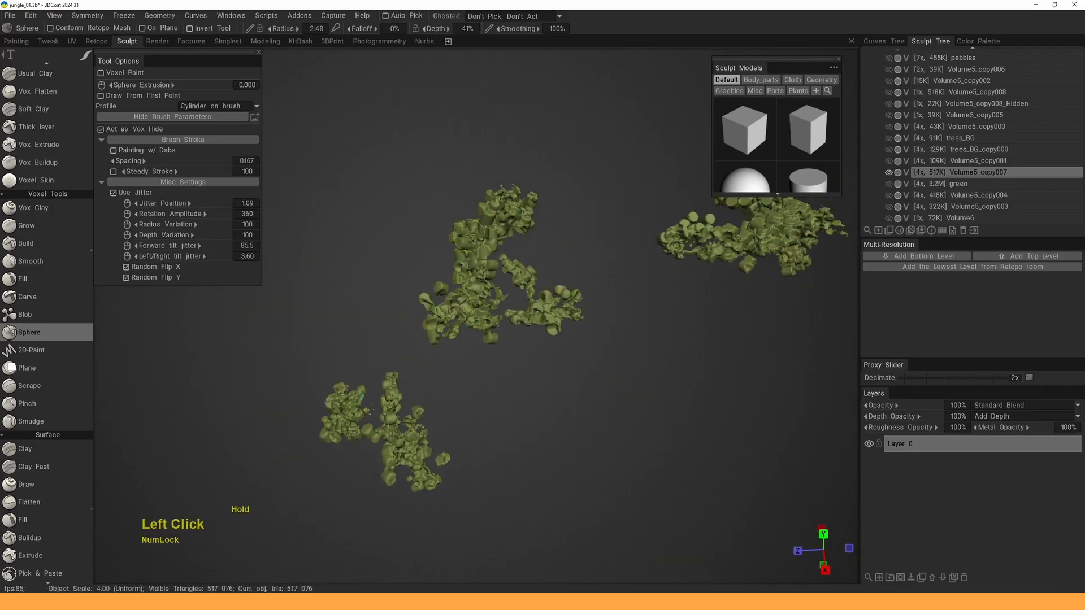
{"action": "double_click", "coordinate": [497, 218]}
{"action": "mouse_move", "coordinate": [498, 218]}
{"action": "left_mouse_down"}
{"action": "mouse_move", "coordinate": [521, 260]}
{"action": "mouse_move", "coordinate": [488, 185]}
{"action": "left_mouse_up"}
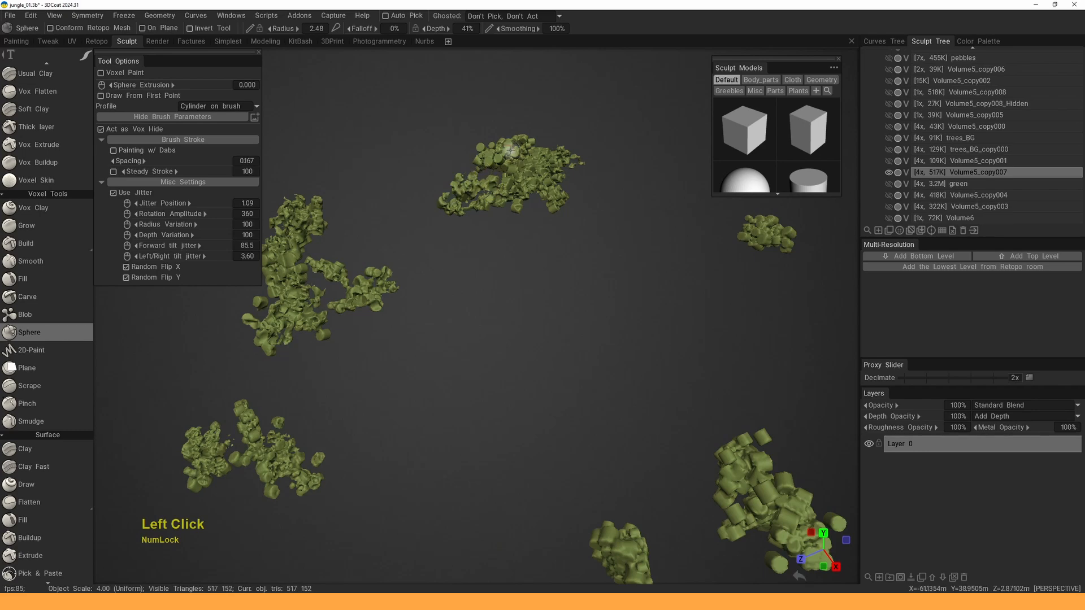
{"action": "middle_click_drag", "start_coordinate": [531, 184], "coordinate": [443, 245], "text": "alt"}
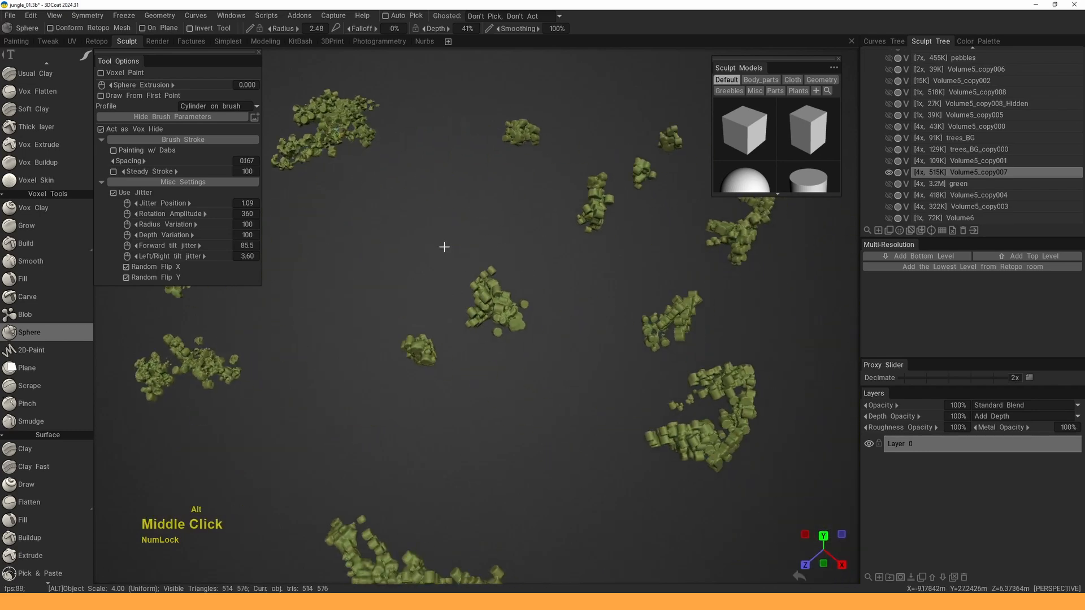
{"action": "right_click_drag", "start_coordinate": [443, 245], "coordinate": [496, 289], "text": "alt"}
{"action": "mouse_move", "coordinate": [493, 286]}
{"action": "left_mouse_down", "text": "alt"}
{"action": "mouse_move", "coordinate": [536, 300]}
{"action": "mouse_move", "coordinate": [554, 259]}
{"action": "mouse_move", "coordinate": [486, 296]}
{"action": "left_mouse_up", "text": "alt"}
{"action": "left_click", "coordinate": [455, 262]}
- Add sphere lumps to the upper clump and the lower clump
{"action": "left_click_drag", "start_coordinate": [455, 261], "coordinate": [578, 329], "text": "alt"}
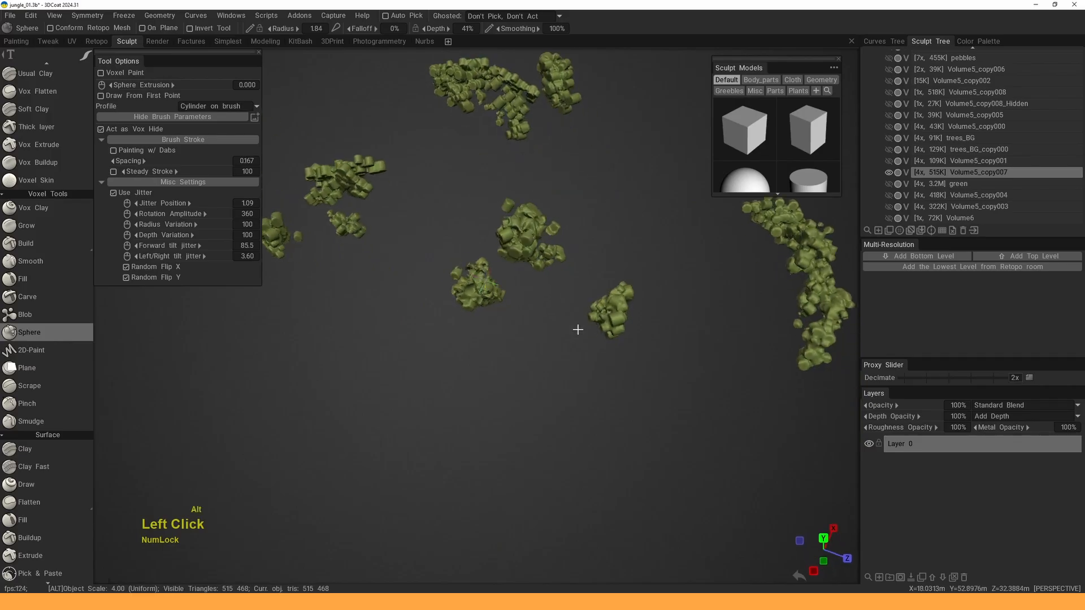
{"action": "middle_click_drag", "start_coordinate": [608, 304], "coordinate": [506, 192]}
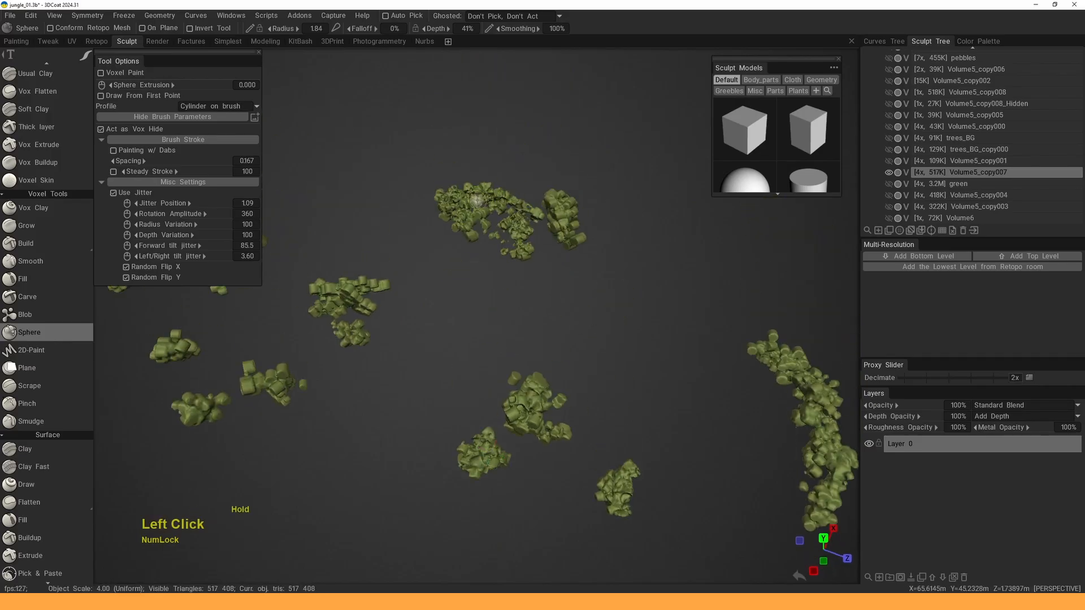
{"action": "left_click_drag", "start_coordinate": [477, 201], "coordinate": [500, 205]}
{"action": "middle_click_drag", "start_coordinate": [500, 205], "coordinate": [610, 160]}
{"action": "left_click", "coordinate": [439, 249]}
{"action": "middle_click_drag", "start_coordinate": [424, 286], "coordinate": [532, 314]}
{"action": "left_click", "coordinate": [487, 233]}
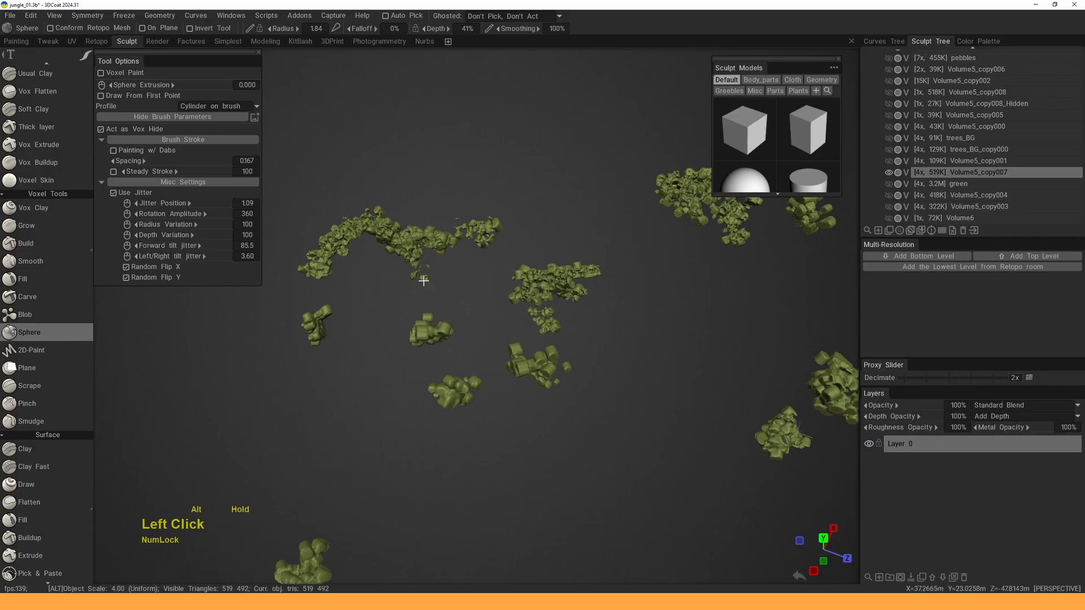
{"action": "left_click_drag", "start_coordinate": [423, 281], "coordinate": [531, 277], "text": "alt"}
{"action": "middle_click_drag", "start_coordinate": [531, 276], "coordinate": [537, 138], "text": "alt"}
{"action": "middle_click_drag", "start_coordinate": [460, 429], "coordinate": [458, 314], "text": "alt"}
{"action": "left_click_drag", "start_coordinate": [373, 404], "coordinate": [385, 433]}
{"action": "left_click", "coordinate": [385, 433]}
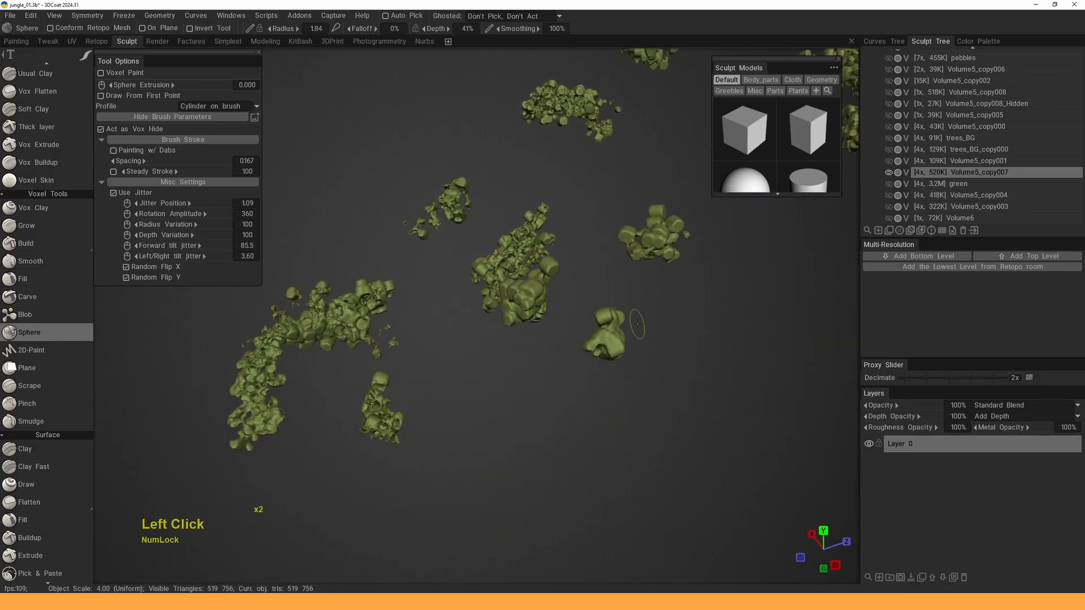
- Run sphere strokes over the left, centre, lower and right clumps, wearing away cylinder pieces
{"action": "left_click_drag", "start_coordinate": [616, 339], "coordinate": [683, 346], "text": "alt"}
{"action": "left_click_drag", "start_coordinate": [593, 334], "coordinate": [556, 325]}
{"action": "mouse_move", "coordinate": [537, 372]}
{"action": "left_mouse_down"}
{"action": "mouse_move", "coordinate": [539, 339]}
{"action": "mouse_move", "coordinate": [624, 348]}
{"action": "left_mouse_up"}
{"action": "left_click", "coordinate": [445, 281]}
{"action": "left_click_drag", "start_coordinate": [487, 284], "coordinate": [467, 328]}
{"action": "left_click_drag", "start_coordinate": [467, 339], "coordinate": [443, 392], "text": "alt"}
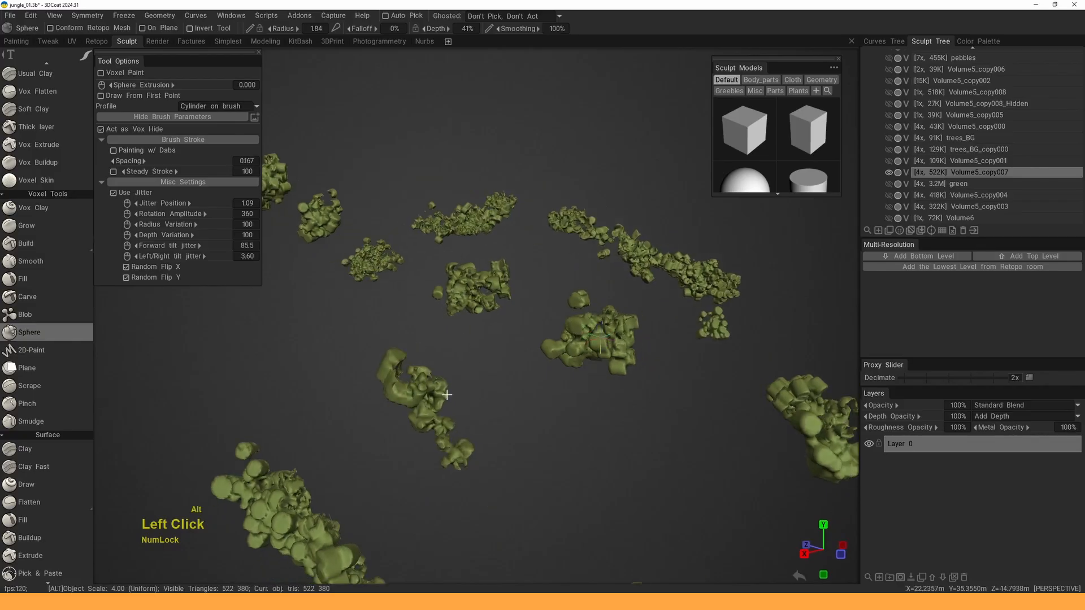
{"action": "mouse_move", "coordinate": [415, 430]}
{"action": "middle_mouse_down", "text": "alt"}
{"action": "mouse_move", "coordinate": [440, 362]}
{"action": "mouse_move", "coordinate": [554, 243]}
{"action": "middle_mouse_up", "text": "alt"}
{"action": "mouse_move", "coordinate": [408, 299]}
{"action": "left_mouse_down"}
{"action": "mouse_move", "coordinate": [403, 319]}
{"action": "mouse_move", "coordinate": [502, 398]}
{"action": "mouse_move", "coordinate": [478, 370]}
{"action": "left_mouse_up"}
{"action": "left_click_drag", "start_coordinate": [477, 370], "coordinate": [550, 395], "text": "alt"}
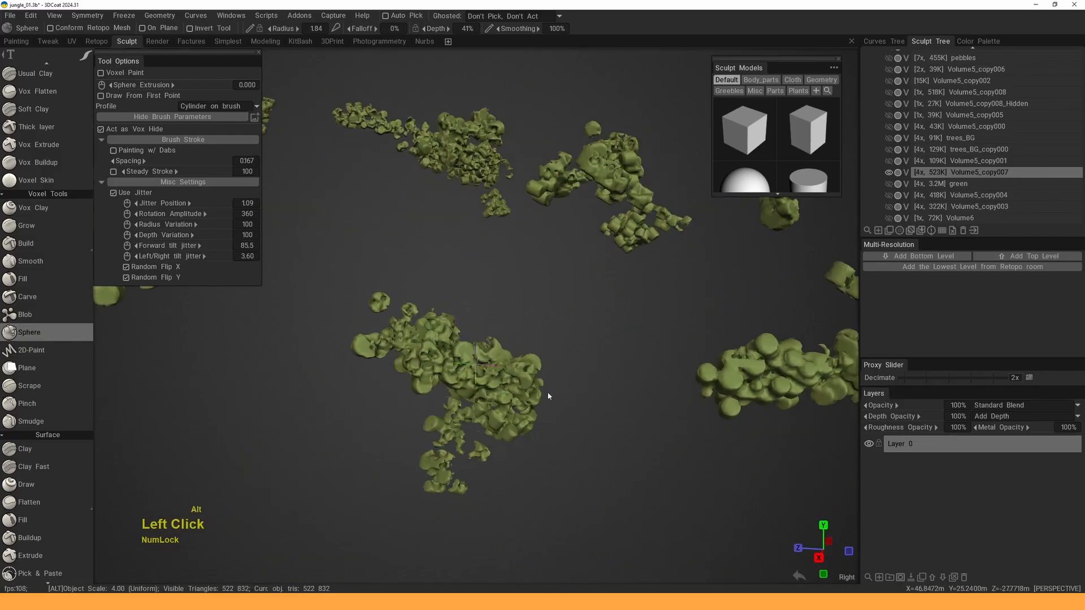
{"action": "middle_click_drag", "start_coordinate": [549, 395], "coordinate": [308, 370], "text": "alt"}
{"action": "mouse_move", "coordinate": [496, 319]}
{"action": "left_mouse_down"}
{"action": "mouse_move", "coordinate": [593, 329]}
{"action": "mouse_move", "coordinate": [680, 309]}
{"action": "left_mouse_up"}
{"action": "left_click_drag", "start_coordinate": [619, 257], "coordinate": [598, 241]}
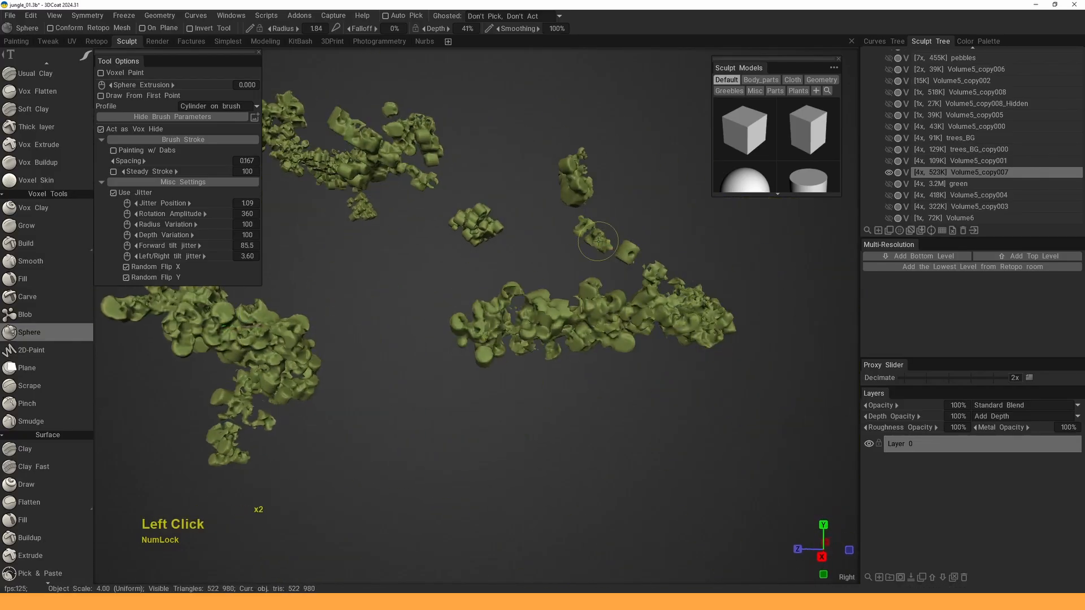
- Erode the upper, central and lower-left clumps with sphere strokes
{"action": "middle_click_drag", "start_coordinate": [568, 189], "coordinate": [518, 272]}
{"action": "left_click_drag", "start_coordinate": [518, 272], "coordinate": [507, 268], "text": "alt"}
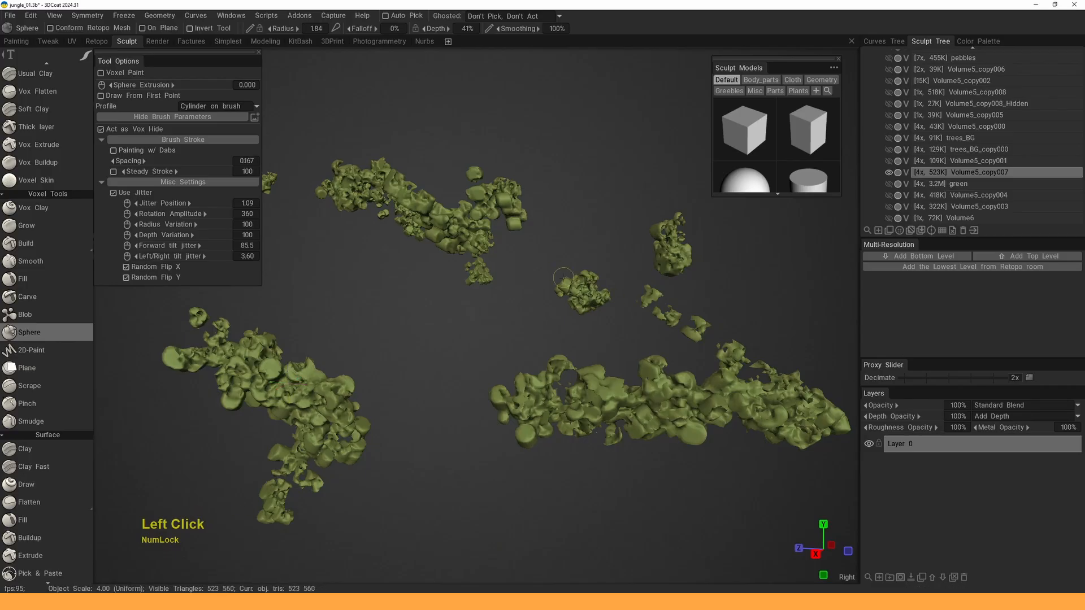
{"action": "left_click_drag", "start_coordinate": [466, 230], "coordinate": [446, 227]}
{"action": "middle_click_drag", "start_coordinate": [447, 228], "coordinate": [467, 244], "text": "alt"}
{"action": "right_click_drag", "start_coordinate": [467, 245], "coordinate": [431, 242], "text": "alt"}
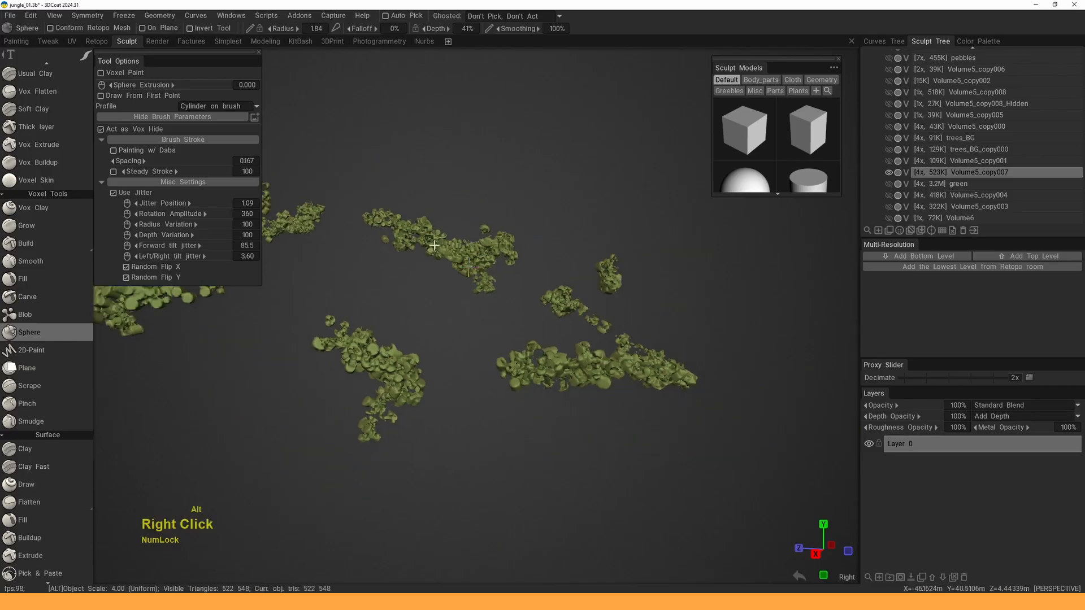
{"action": "middle_click_drag", "start_coordinate": [431, 243], "coordinate": [520, 237], "text": "alt"}
{"action": "mouse_move", "coordinate": [520, 237]}
{"action": "left_mouse_down", "text": "alt"}
{"action": "mouse_move", "coordinate": [523, 259]}
{"action": "mouse_move", "coordinate": [543, 271]}
{"action": "mouse_move", "coordinate": [511, 279]}
{"action": "left_mouse_up", "text": "alt"}
{"action": "left_click_drag", "start_coordinate": [511, 278], "coordinate": [454, 294]}
{"action": "mouse_move", "coordinate": [454, 294]}
{"action": "left_mouse_down"}
{"action": "mouse_move", "coordinate": [497, 275]}
{"action": "mouse_move", "coordinate": [561, 270]}
{"action": "mouse_move", "coordinate": [511, 226]}
{"action": "mouse_move", "coordinate": [544, 248]}
{"action": "left_mouse_up"}
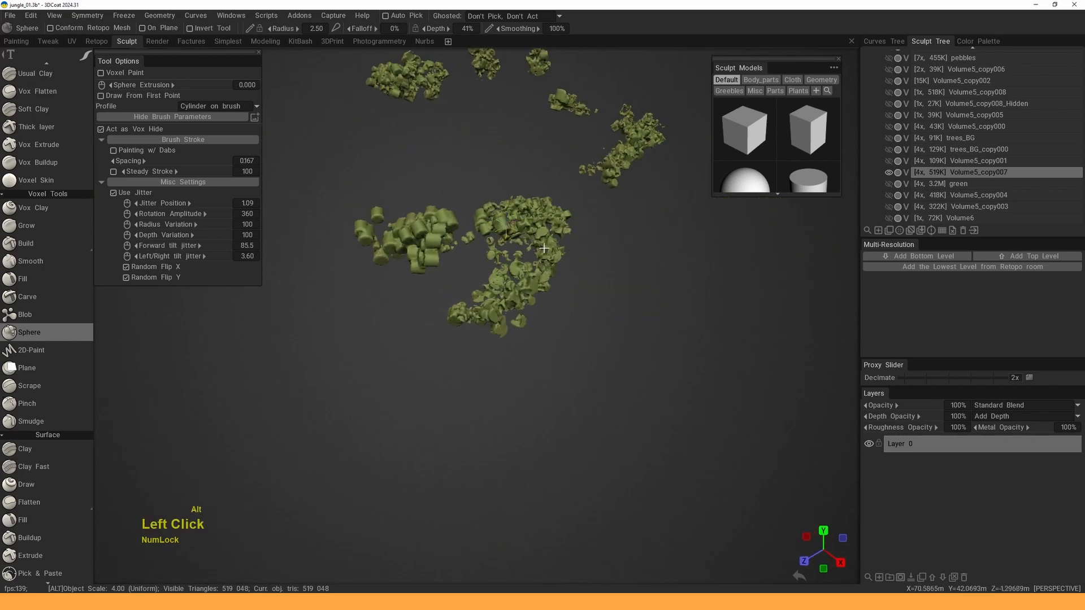
- Erode the upper clumps and the large central clump with short sphere strokes
{"action": "left_click_drag", "start_coordinate": [407, 249], "coordinate": [607, 248], "text": "alt"}
{"action": "left_click_drag", "start_coordinate": [610, 229], "coordinate": [618, 261]}
{"action": "mouse_move", "coordinate": [525, 248]}
{"action": "left_mouse_down", "text": "alt"}
{"action": "mouse_move", "coordinate": [574, 232]}
{"action": "mouse_move", "coordinate": [531, 206]}
{"action": "left_mouse_up", "text": "alt"}
{"action": "middle_click_drag", "start_coordinate": [561, 272], "coordinate": [500, 204], "text": "alt"}
{"action": "mouse_move", "coordinate": [565, 322]}
{"action": "left_mouse_down"}
{"action": "mouse_move", "coordinate": [507, 310]}
{"action": "mouse_move", "coordinate": [499, 291]}
{"action": "mouse_move", "coordinate": [542, 316]}
{"action": "left_mouse_up"}
{"action": "left_click_drag", "start_coordinate": [476, 309], "coordinate": [448, 312]}
{"action": "mouse_move", "coordinate": [474, 252]}
{"action": "left_mouse_down", "text": "alt"}
{"action": "mouse_move", "coordinate": [495, 340]}
{"action": "mouse_move", "coordinate": [472, 349]}
{"action": "left_mouse_up", "text": "alt"}
{"action": "mouse_move", "coordinate": [473, 349]}
{"action": "left_mouse_down", "text": "alt"}
{"action": "mouse_move", "coordinate": [506, 348]}
{"action": "mouse_move", "coordinate": [455, 353]}
{"action": "left_mouse_up", "text": "alt"}
{"action": "left_click_drag", "start_coordinate": [455, 354], "coordinate": [447, 341]}
- Reshape the central, lower-right, upper and left clumps with sphere lumps
{"action": "mouse_move", "coordinate": [587, 398]}
{"action": "left_mouse_down"}
{"action": "mouse_move", "coordinate": [572, 378]}
{"action": "mouse_move", "coordinate": [617, 395]}
{"action": "left_mouse_up"}
{"action": "left_click_drag", "start_coordinate": [535, 271], "coordinate": [500, 282], "text": "alt"}
{"action": "middle_click_drag", "start_coordinate": [500, 283], "coordinate": [543, 331], "text": "alt"}
{"action": "left_click_drag", "start_coordinate": [529, 310], "coordinate": [487, 328]}
{"action": "middle_click_drag", "start_coordinate": [487, 326], "coordinate": [424, 273]}
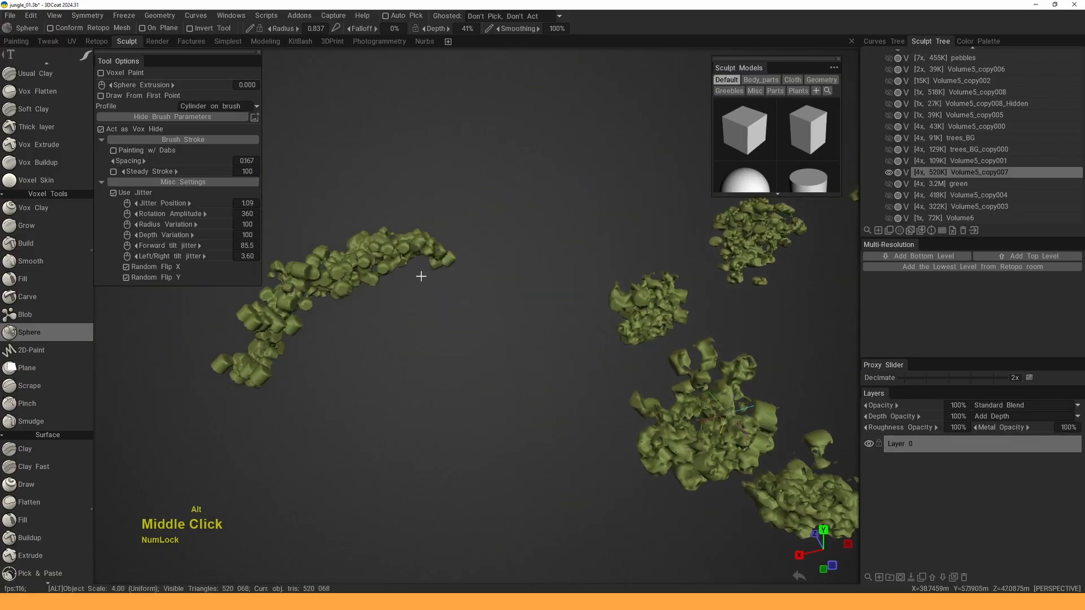
{"action": "left_click_drag", "start_coordinate": [365, 272], "coordinate": [296, 291]}
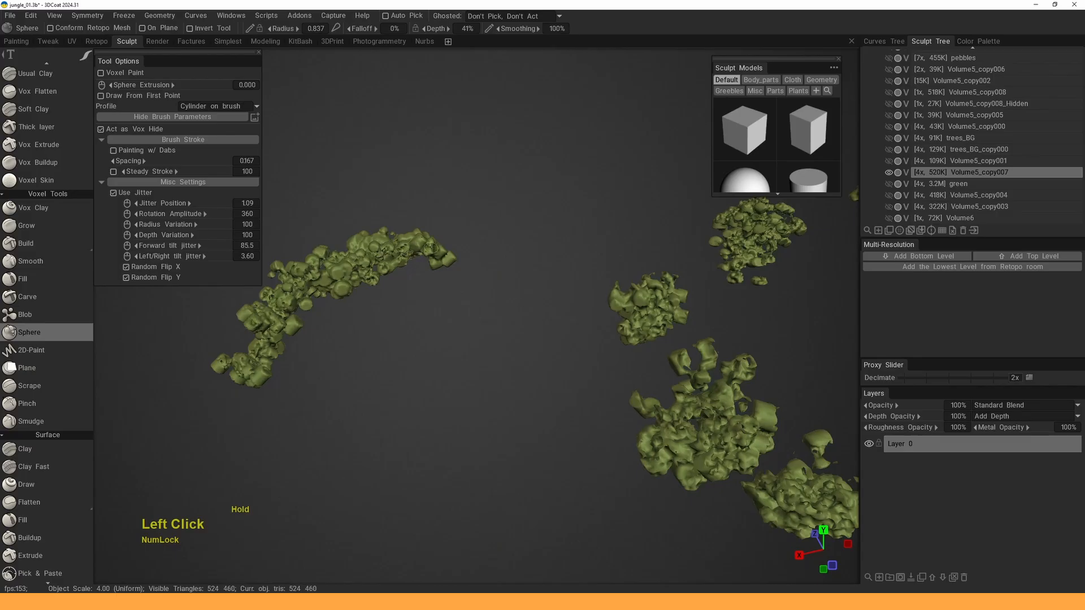
{"action": "middle_click_drag", "start_coordinate": [369, 261], "coordinate": [400, 254], "text": "alt"}
{"action": "left_click_drag", "start_coordinate": [359, 279], "coordinate": [556, 288], "text": "alt"}
- Raise the brush radius to 2.17 and sweep sphere lumps across the left and centre clumps
{"action": "right_click_drag", "start_coordinate": [456, 309], "coordinate": [472, 309]}
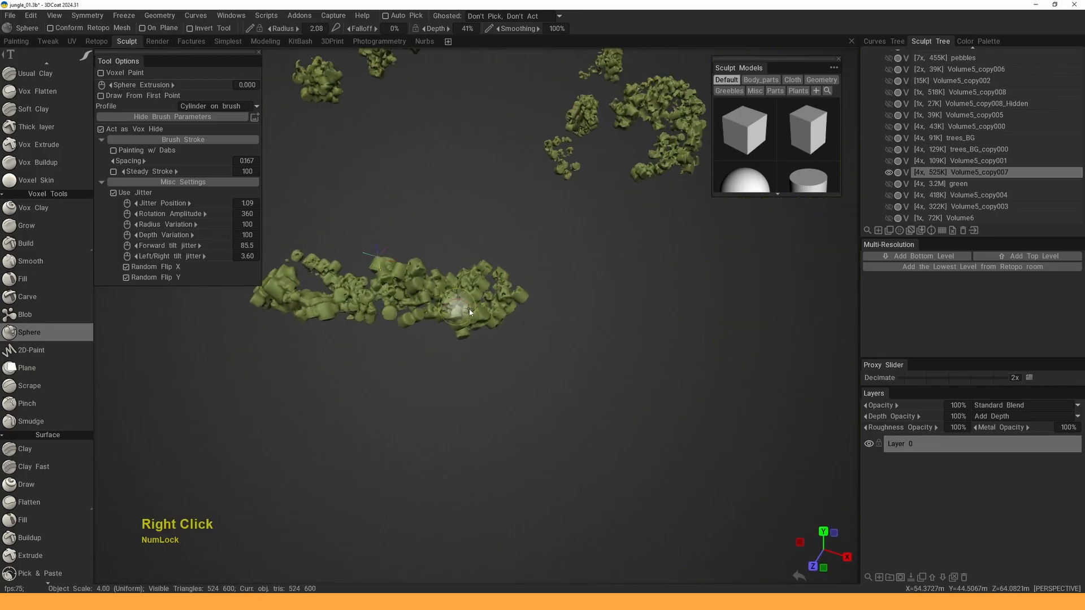
{"action": "left_click_drag", "start_coordinate": [461, 313], "coordinate": [308, 305], "text": "shift"}
{"action": "middle_click_drag", "start_coordinate": [323, 308], "coordinate": [404, 338], "text": "alt"}
{"action": "left_click_drag", "start_coordinate": [404, 338], "coordinate": [421, 339], "text": "alt"}
{"action": "left_click_drag", "start_coordinate": [352, 339], "coordinate": [556, 309]}
{"action": "middle_click_drag", "start_coordinate": [557, 308], "coordinate": [584, 279], "text": "alt"}
{"action": "middle_click_drag", "start_coordinate": [367, 370], "coordinate": [643, 293], "text": "alt"}
{"action": "left_click_drag", "start_coordinate": [447, 344], "coordinate": [434, 348]}
{"action": "middle_click_drag", "start_coordinate": [415, 361], "coordinate": [520, 348], "text": "alt"}
{"action": "left_click_drag", "start_coordinate": [520, 348], "coordinate": [507, 383], "text": "alt"}
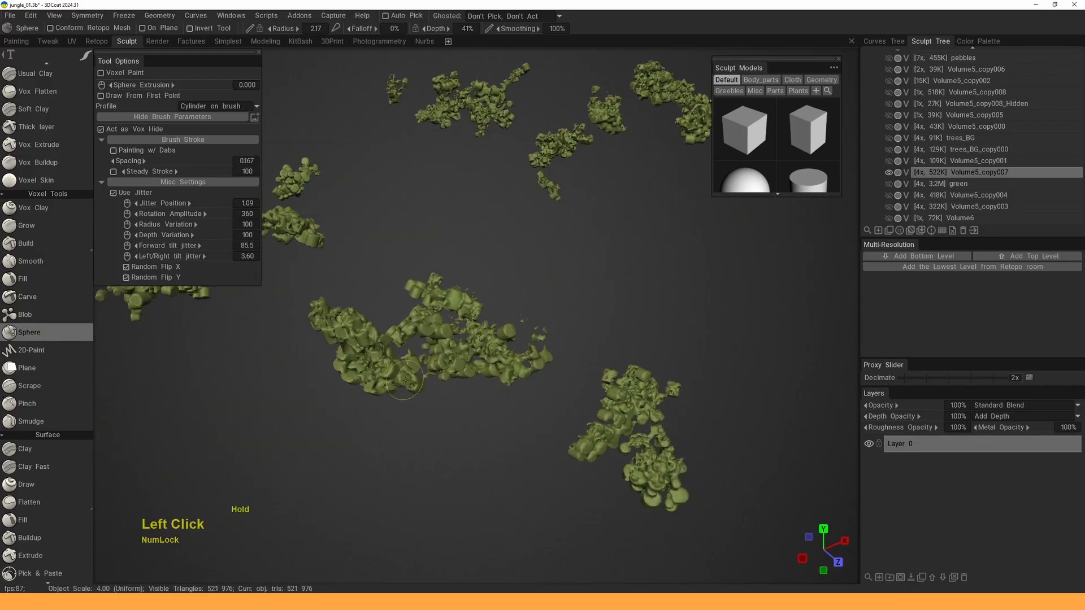
- Reshape the clumps up the stem, thinning the left clump and shaping the lower cluster
{"action": "left_click_drag", "start_coordinate": [421, 289], "coordinate": [531, 345], "text": "alt"}
{"action": "middle_click_drag", "start_coordinate": [532, 345], "coordinate": [616, 223], "text": "alt"}
{"action": "left_click_drag", "start_coordinate": [615, 223], "coordinate": [572, 262], "text": "alt"}
{"action": "middle_click_drag", "start_coordinate": [572, 262], "coordinate": [486, 316], "text": "alt"}
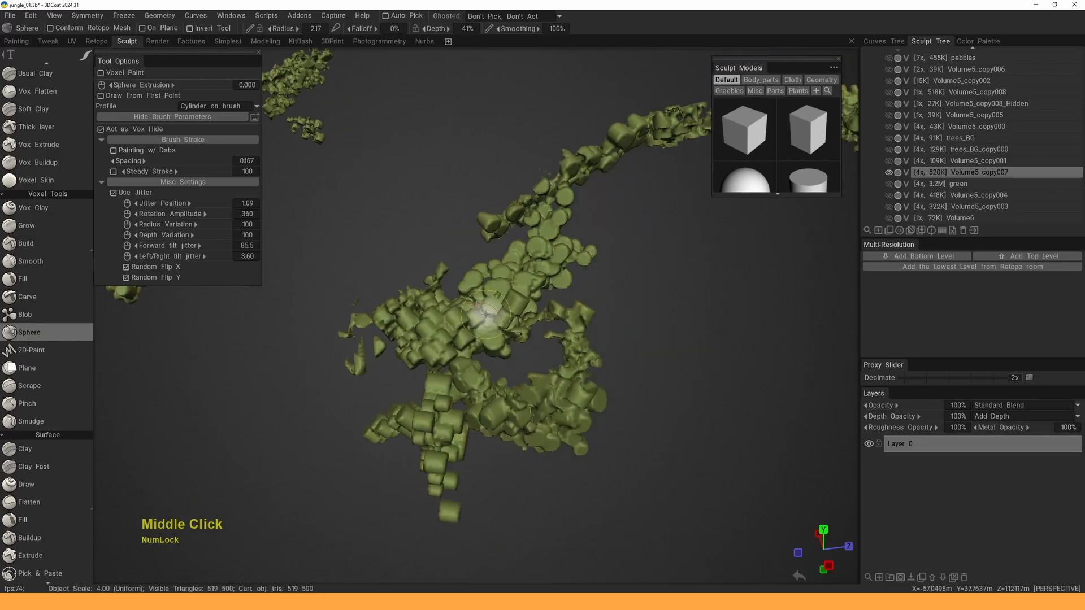
{"action": "left_click_drag", "start_coordinate": [497, 310], "coordinate": [552, 314], "text": "alt"}
{"action": "mouse_move", "coordinate": [491, 328]}
{"action": "left_mouse_down"}
{"action": "mouse_move", "coordinate": [460, 335]}
{"action": "mouse_move", "coordinate": [503, 212]}
{"action": "left_mouse_up"}
{"action": "middle_click_drag", "start_coordinate": [503, 212], "coordinate": [468, 272], "text": "alt"}
{"action": "left_click_drag", "start_coordinate": [446, 277], "coordinate": [474, 277], "text": "alt"}
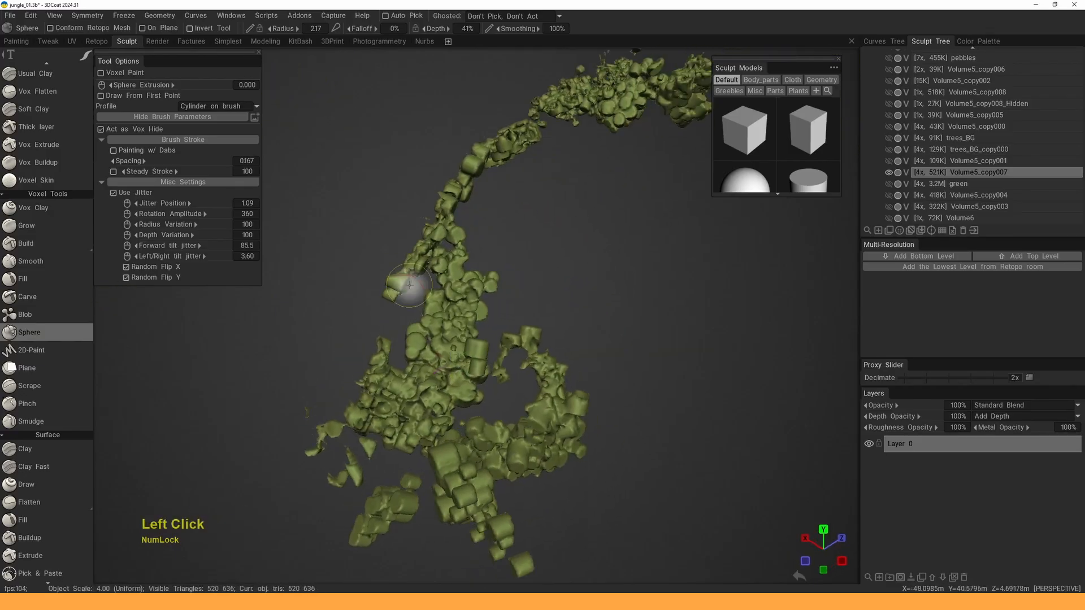
{"action": "left_click_drag", "start_coordinate": [411, 286], "coordinate": [456, 318]}
{"action": "middle_click_drag", "start_coordinate": [540, 423], "coordinate": [517, 342], "text": "alt"}
{"action": "mouse_move", "coordinate": [518, 344]}
{"action": "left_mouse_down"}
{"action": "mouse_move", "coordinate": [435, 387]}
{"action": "mouse_move", "coordinate": [457, 387]}
{"action": "left_mouse_up"}
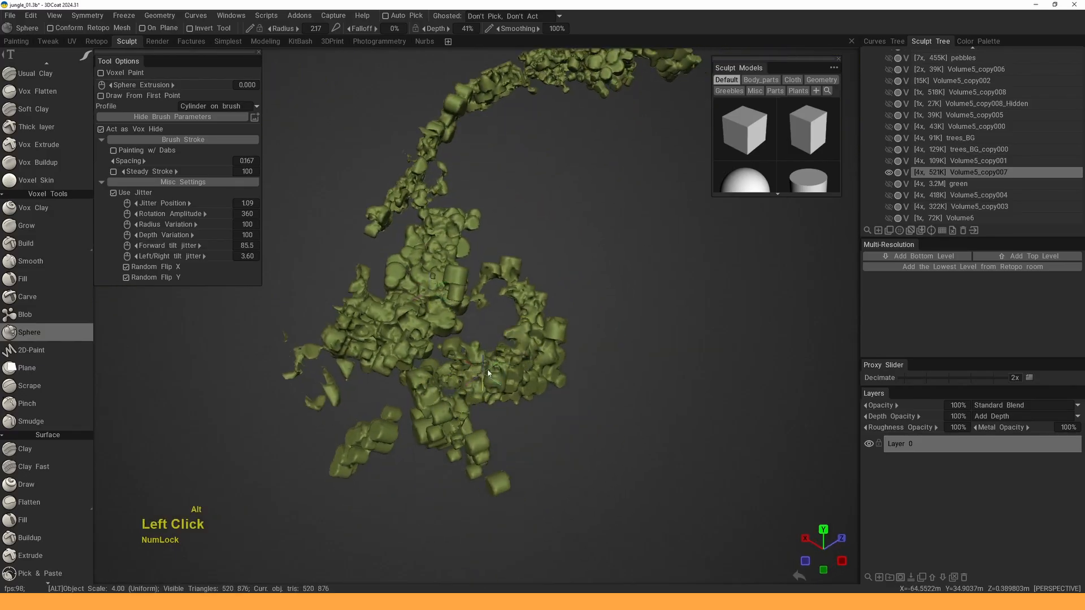
- Add sphere lumps to the lower and middle clumps
{"action": "left_click_drag", "start_coordinate": [476, 300], "coordinate": [569, 257], "text": "alt"}
{"action": "mouse_move", "coordinate": [419, 397]}
{"action": "left_mouse_down"}
{"action": "mouse_move", "coordinate": [448, 425]}
{"action": "mouse_move", "coordinate": [445, 439]}
{"action": "left_mouse_up"}
{"action": "left_click_drag", "start_coordinate": [518, 340], "coordinate": [513, 312]}
{"action": "left_click_drag", "start_coordinate": [497, 299], "coordinate": [568, 266], "text": "alt"}
{"action": "left_click_drag", "start_coordinate": [406, 258], "coordinate": [468, 276]}
{"action": "middle_click_drag", "start_coordinate": [468, 277], "coordinate": [557, 317], "text": "alt"}
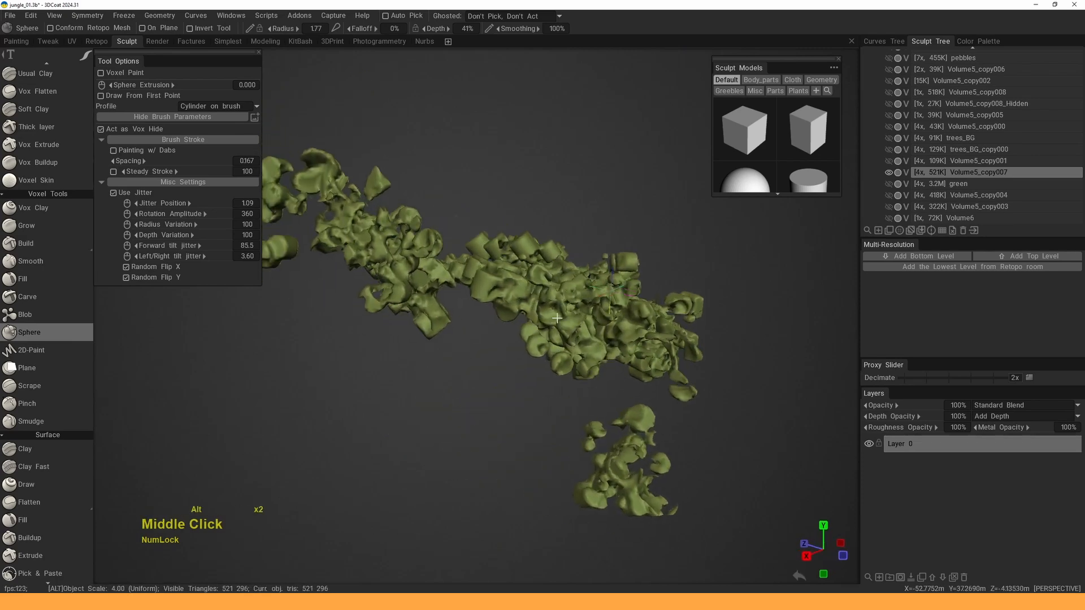
{"action": "left_click_drag", "start_coordinate": [519, 286], "coordinate": [576, 299], "text": "alt"}
{"action": "mouse_move", "coordinate": [487, 339]}
{"action": "left_mouse_down"}
{"action": "mouse_move", "coordinate": [535, 344]}
{"action": "mouse_move", "coordinate": [536, 309]}
{"action": "left_mouse_up"}
{"action": "mouse_move", "coordinate": [571, 306]}
{"action": "left_mouse_down"}
{"action": "mouse_move", "coordinate": [610, 294]}
{"action": "mouse_move", "coordinate": [624, 275]}
{"action": "left_mouse_up"}
{"action": "middle_click_drag", "start_coordinate": [624, 275], "coordinate": [675, 366], "text": "alt"}
- Add lumps to a left clump and reshape the middle and lower clumps
{"action": "mouse_move", "coordinate": [475, 287]}
{"action": "left_mouse_down"}
{"action": "mouse_move", "coordinate": [425, 274]}
{"action": "mouse_move", "coordinate": [395, 245]}
{"action": "left_mouse_up"}
{"action": "right_click_drag", "start_coordinate": [395, 245], "coordinate": [405, 268], "text": "alt"}
{"action": "mouse_move", "coordinate": [406, 268]}
{"action": "middle_mouse_down", "text": "alt"}
{"action": "mouse_move", "coordinate": [562, 306]}
{"action": "mouse_move", "coordinate": [636, 342]}
{"action": "middle_mouse_up", "text": "alt"}
{"action": "left_click_drag", "start_coordinate": [439, 259], "coordinate": [449, 267]}
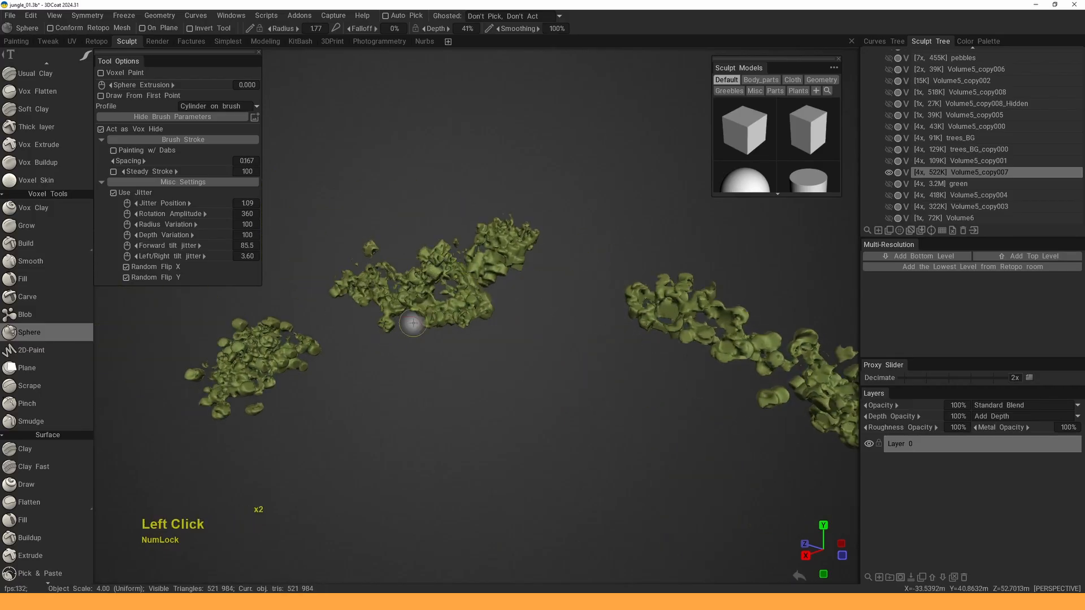
{"action": "left_click_drag", "start_coordinate": [523, 254], "coordinate": [520, 245]}
{"action": "mouse_move", "coordinate": [420, 256]}
{"action": "left_mouse_down"}
{"action": "mouse_move", "coordinate": [452, 283]}
{"action": "mouse_move", "coordinate": [588, 304]}
{"action": "left_mouse_up"}
{"action": "middle_click_drag", "start_coordinate": [449, 314], "coordinate": [556, 306], "text": "alt"}
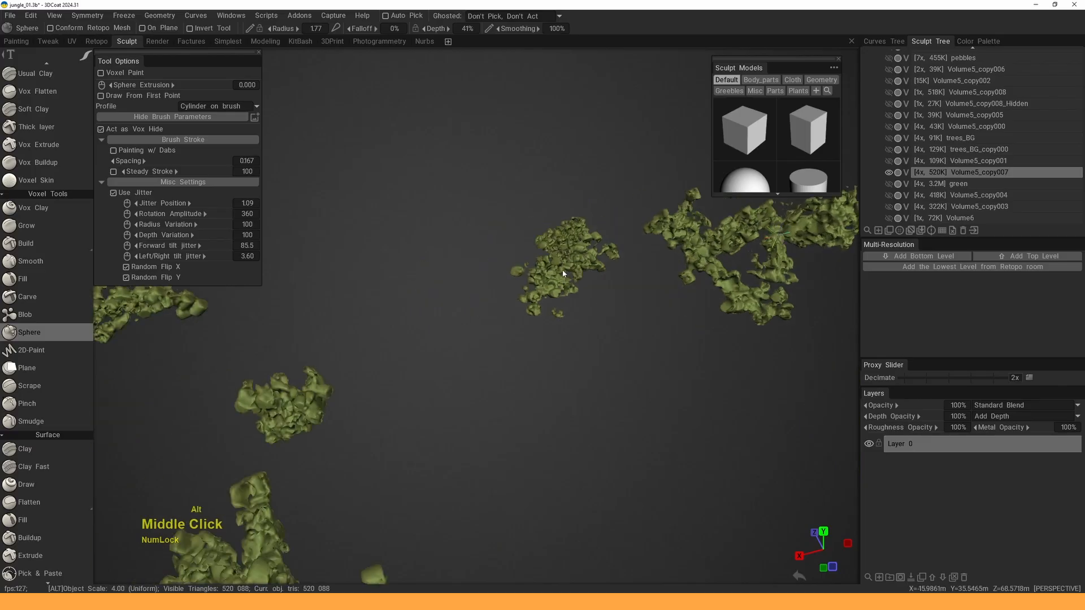
{"action": "right_click_drag", "start_coordinate": [556, 306], "coordinate": [546, 325], "text": "alt"}
{"action": "left_click_drag", "start_coordinate": [546, 325], "coordinate": [525, 300], "text": "alt"}
{"action": "right_click_drag", "start_coordinate": [524, 300], "coordinate": [519, 296], "text": "alt"}
{"action": "left_click_drag", "start_coordinate": [510, 351], "coordinate": [517, 359]}
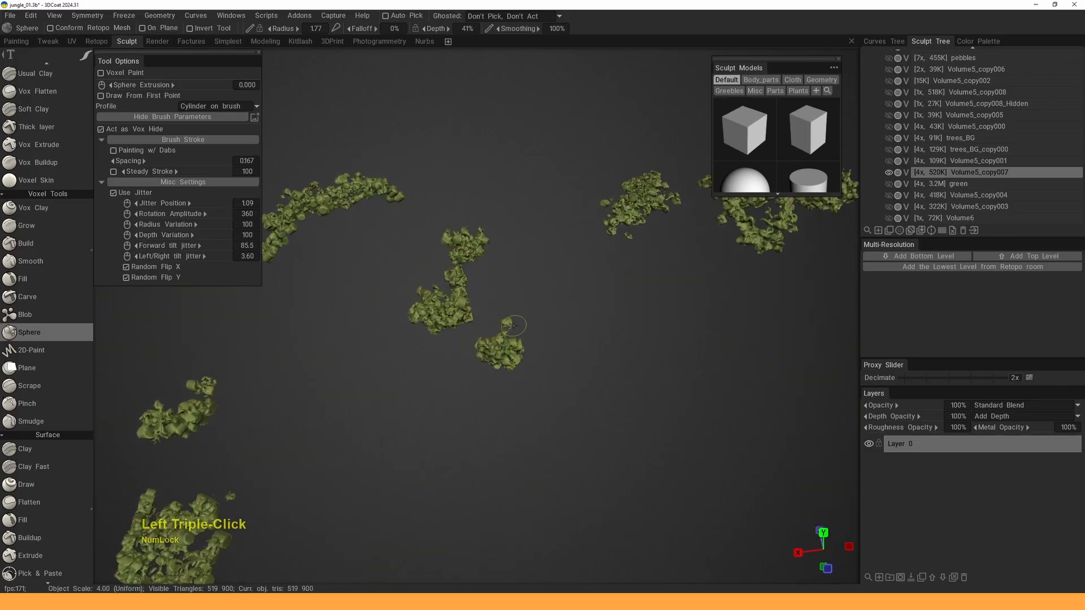
- Dab sphere lumps onto the left clump and the lower clump
{"action": "middle_click_drag", "start_coordinate": [464, 233], "coordinate": [513, 295], "text": "alt"}
{"action": "left_click_drag", "start_coordinate": [299, 306], "coordinate": [304, 311]}
{"action": "mouse_move", "coordinate": [324, 372]}
{"action": "middle_mouse_down", "text": "alt"}
{"action": "mouse_move", "coordinate": [411, 311]}
{"action": "mouse_move", "coordinate": [528, 195]}
{"action": "middle_mouse_up", "text": "alt"}
{"action": "mouse_move", "coordinate": [489, 272]}
{"action": "left_mouse_down"}
{"action": "mouse_move", "coordinate": [505, 267]}
{"action": "mouse_move", "coordinate": [512, 233]}
{"action": "left_mouse_up"}
{"action": "middle_click_drag", "start_coordinate": [546, 377], "coordinate": [496, 286], "text": "alt"}
{"action": "left_click_drag", "start_coordinate": [464, 281], "coordinate": [461, 279]}
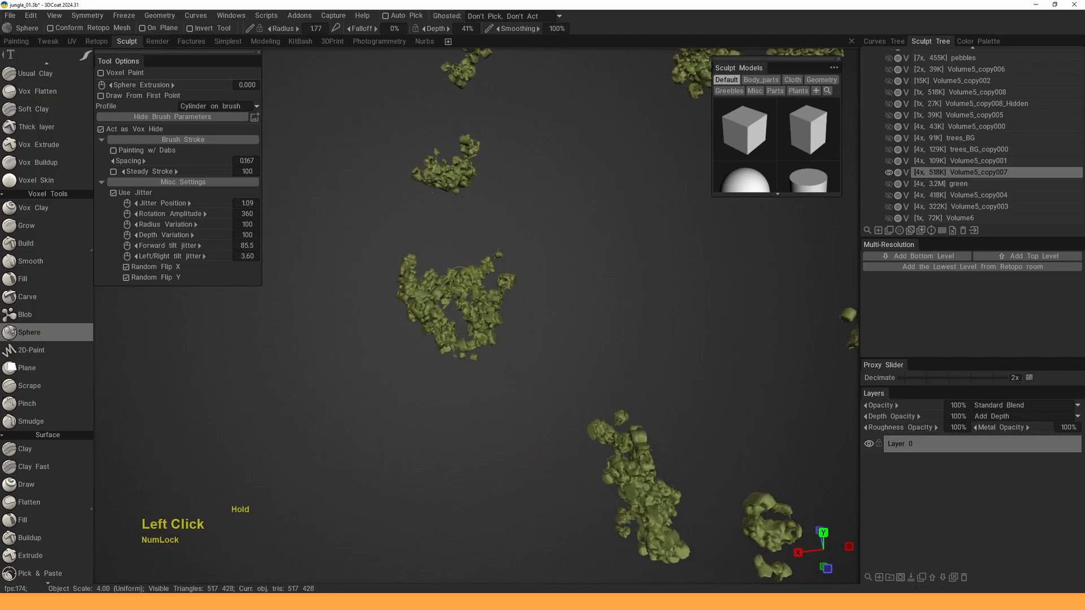
{"action": "middle_click_drag", "start_coordinate": [557, 397], "coordinate": [444, 297], "text": "alt"}
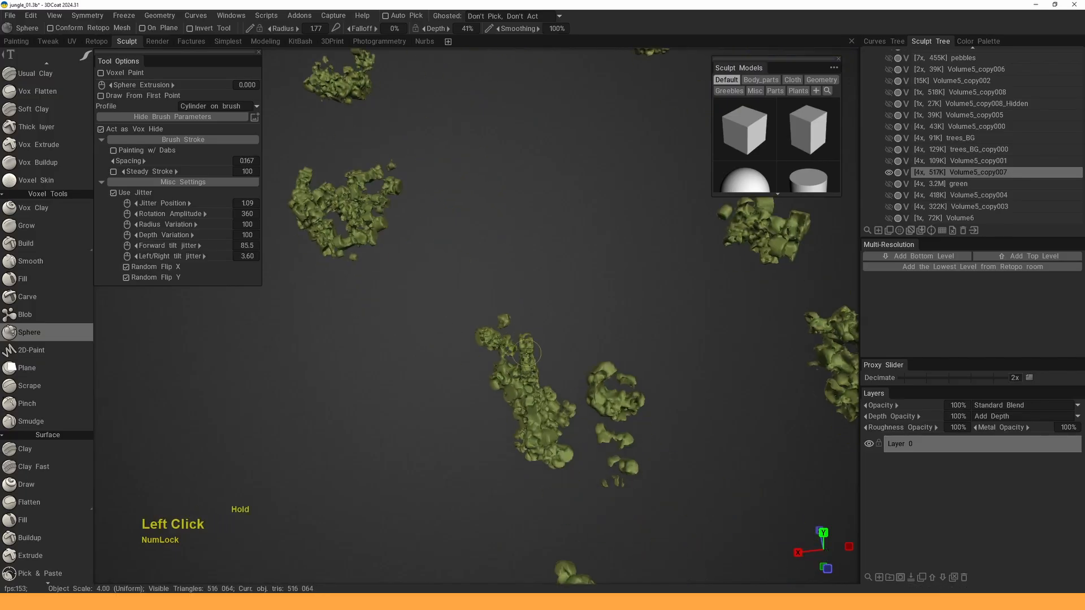
{"action": "left_click_drag", "start_coordinate": [548, 439], "coordinate": [556, 450]}
{"action": "mouse_move", "coordinate": [591, 490]}
{"action": "middle_mouse_down", "text": "alt"}
{"action": "mouse_move", "coordinate": [518, 368]}
{"action": "mouse_move", "coordinate": [512, 381]}
{"action": "middle_mouse_up", "text": "alt"}
{"action": "left_click", "coordinate": [511, 483]}
- Zoom out and orbit to view the whole jungle scene with the sculpted foliage clumps
{"action": "left_click_drag", "start_coordinate": [511, 483], "coordinate": [574, 501], "text": "alt"}
{"action": "right_click_drag", "start_coordinate": [574, 500], "coordinate": [515, 375], "text": "alt"}
{"action": "left_click_drag", "start_coordinate": [516, 374], "coordinate": [586, 322], "text": "alt"}
{"action": "right_click_drag", "start_coordinate": [586, 322], "coordinate": [673, 320], "text": "alt"}
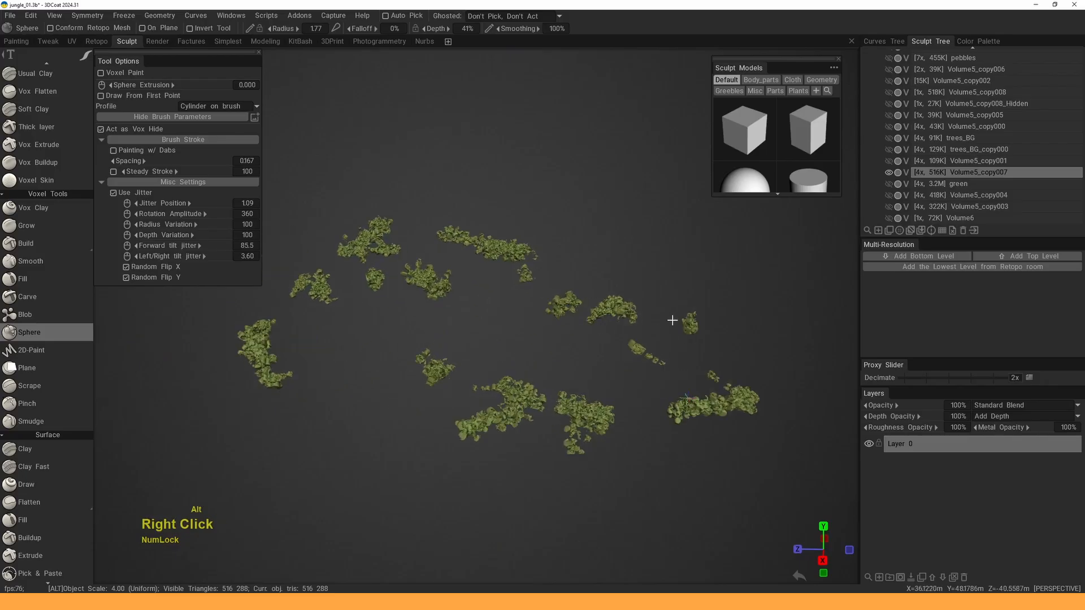
{"action": "left_click_drag", "start_coordinate": [673, 319], "coordinate": [702, 308], "text": "alt"}
- Unhide all volumes and frame the whole diorama, closing in on the hill's upper-left edge
{"action": "left_click", "coordinate": [889, 173], "text": "alt"}
{"action": "right_click_drag", "start_coordinate": [656, 297], "coordinate": [615, 302], "text": "alt"}
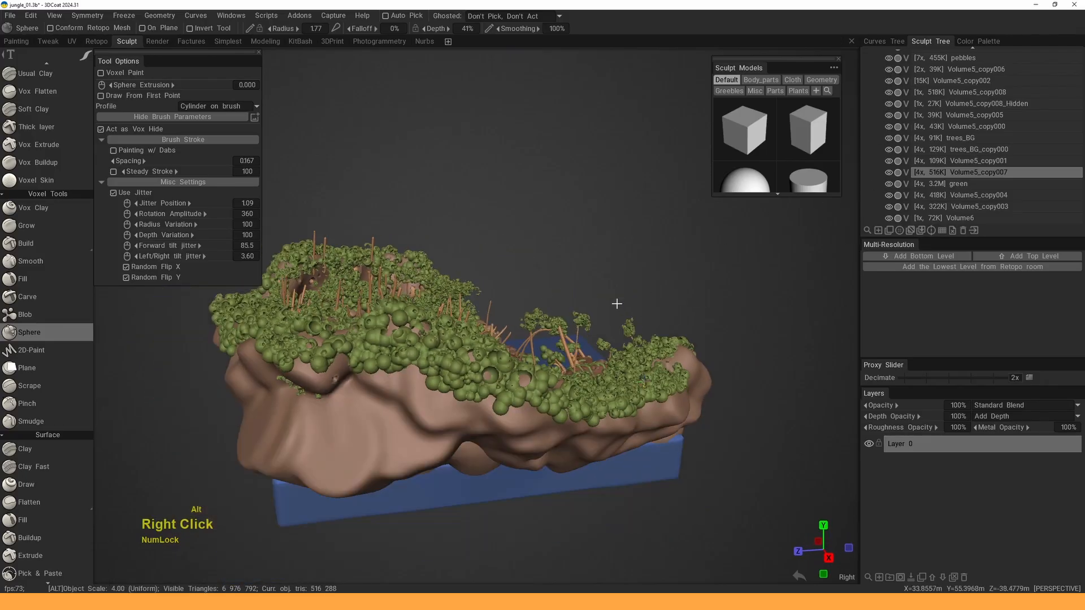
{"action": "left_click_drag", "start_coordinate": [615, 303], "coordinate": [526, 313], "text": "alt"}
{"action": "right_click_drag", "start_coordinate": [526, 312], "coordinate": [582, 314], "text": "alt"}
{"action": "middle_click_drag", "start_coordinate": [582, 314], "coordinate": [729, 333], "text": "alt"}
{"action": "left_click_drag", "start_coordinate": [729, 333], "coordinate": [588, 317], "text": "alt"}
{"action": "middle_click_drag", "start_coordinate": [587, 316], "coordinate": [456, 257], "text": "alt"}
{"action": "mouse_move", "coordinate": [534, 299]}
{"action": "right_mouse_down", "text": "alt"}
{"action": "mouse_move", "coordinate": [487, 276]}
{"action": "mouse_move", "coordinate": [550, 305]}
{"action": "right_mouse_up", "text": "alt"}
{"action": "mouse_move", "coordinate": [550, 305]}
{"action": "left_mouse_down", "text": "alt"}
{"action": "mouse_move", "coordinate": [553, 316]}
{"action": "mouse_move", "coordinate": [553, 289]}
{"action": "left_mouse_up", "text": "alt"}
{"action": "middle_click_drag", "start_coordinate": [552, 290], "coordinate": [565, 384], "text": "alt"}
{"action": "middle_click_drag", "start_coordinate": [565, 333], "coordinate": [785, 385], "text": "alt"}
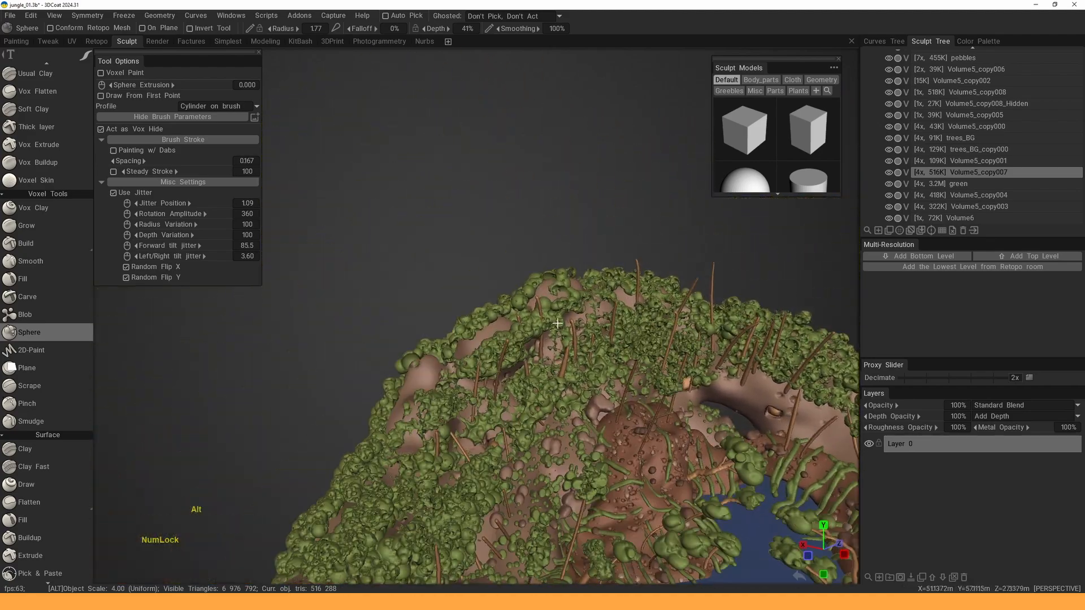
{"action": "right_click_drag", "start_coordinate": [512, 281], "coordinate": [553, 286], "text": "alt"}
- Pick the green hillside foliage volume with H and isolate it, hiding all other volumes
{"action": "key", "text": "h"}
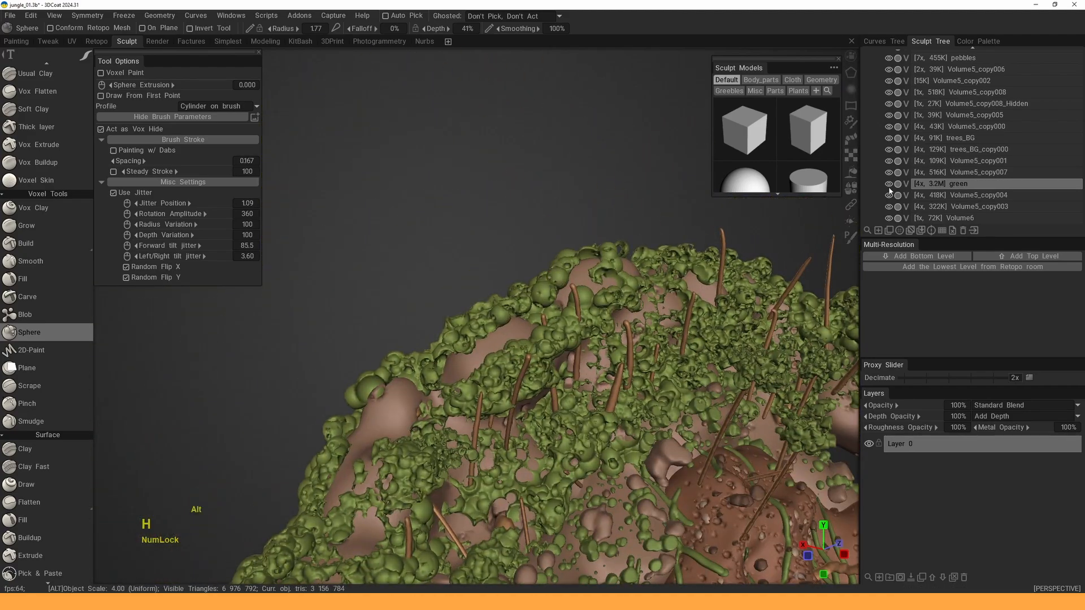
{"action": "left_click", "coordinate": [889, 185], "text": "alt"}
{"action": "middle_click_drag", "start_coordinate": [591, 323], "coordinate": [577, 351], "text": "alt"}
{"action": "right_click_drag", "start_coordinate": [565, 317], "coordinate": [480, 248], "text": "alt"}
{"action": "left_click_drag", "start_coordinate": [526, 283], "coordinate": [556, 333], "text": "alt"}
{"action": "right_click_drag", "start_coordinate": [557, 333], "coordinate": [621, 373], "text": "alt"}
{"action": "right_click_drag", "start_coordinate": [486, 361], "coordinate": [526, 388], "text": "alt"}
{"action": "mouse_move", "coordinate": [526, 388]}
{"action": "left_mouse_down", "text": "alt"}
{"action": "mouse_move", "coordinate": [471, 368]}
{"action": "mouse_move", "coordinate": [458, 317]}
{"action": "mouse_move", "coordinate": [438, 340]}
{"action": "mouse_move", "coordinate": [452, 390]}
{"action": "left_mouse_up", "text": "alt"}
{"action": "left_click_drag", "start_coordinate": [461, 339], "coordinate": [486, 441]}
- Paint Sphere bumps across the green foliage, including the right-centre area and the strip
{"action": "left_click_drag", "start_coordinate": [452, 362], "coordinate": [475, 390], "text": "alt"}
{"action": "left_click_drag", "start_coordinate": [434, 223], "coordinate": [435, 291]}
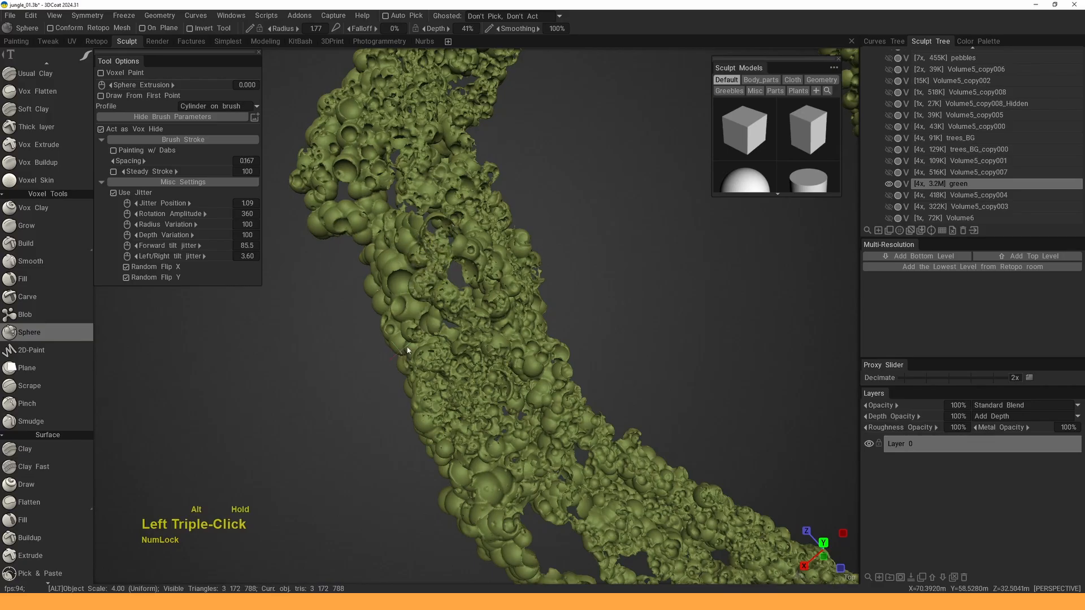
{"action": "left_click_drag", "start_coordinate": [407, 350], "coordinate": [556, 314], "text": "alt"}
{"action": "mouse_move", "coordinate": [557, 314]}
{"action": "middle_mouse_down", "text": "alt"}
{"action": "mouse_move", "coordinate": [606, 291]}
{"action": "mouse_move", "coordinate": [667, 215]}
{"action": "middle_mouse_up", "text": "alt"}
{"action": "mouse_move", "coordinate": [584, 330]}
{"action": "left_mouse_down"}
{"action": "mouse_move", "coordinate": [545, 206]}
{"action": "mouse_move", "coordinate": [559, 276]}
{"action": "mouse_move", "coordinate": [601, 308]}
{"action": "left_mouse_up"}
{"action": "middle_click_drag", "start_coordinate": [601, 308], "coordinate": [558, 223], "text": "alt"}
{"action": "mouse_move", "coordinate": [647, 300]}
{"action": "left_mouse_down"}
{"action": "mouse_move", "coordinate": [638, 397]}
{"action": "mouse_move", "coordinate": [661, 445]}
{"action": "mouse_move", "coordinate": [648, 283]}
{"action": "left_mouse_up"}
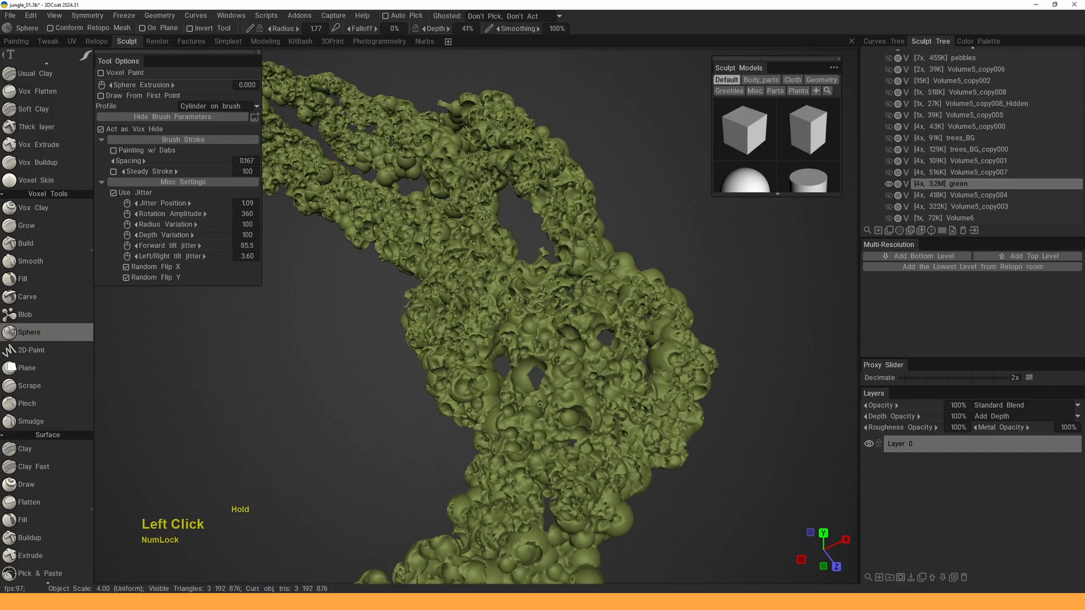
{"action": "left_click_drag", "start_coordinate": [619, 396], "coordinate": [573, 358]}
{"action": "left_click_drag", "start_coordinate": [553, 277], "coordinate": [481, 277]}
{"action": "left_click_drag", "start_coordinate": [481, 277], "coordinate": [556, 249], "text": "alt"}
- Stroke sphere clumps along the foliage strip and its edge, moving to sparse patches
{"action": "middle_click_drag", "start_coordinate": [557, 249], "coordinate": [565, 283], "text": "alt"}
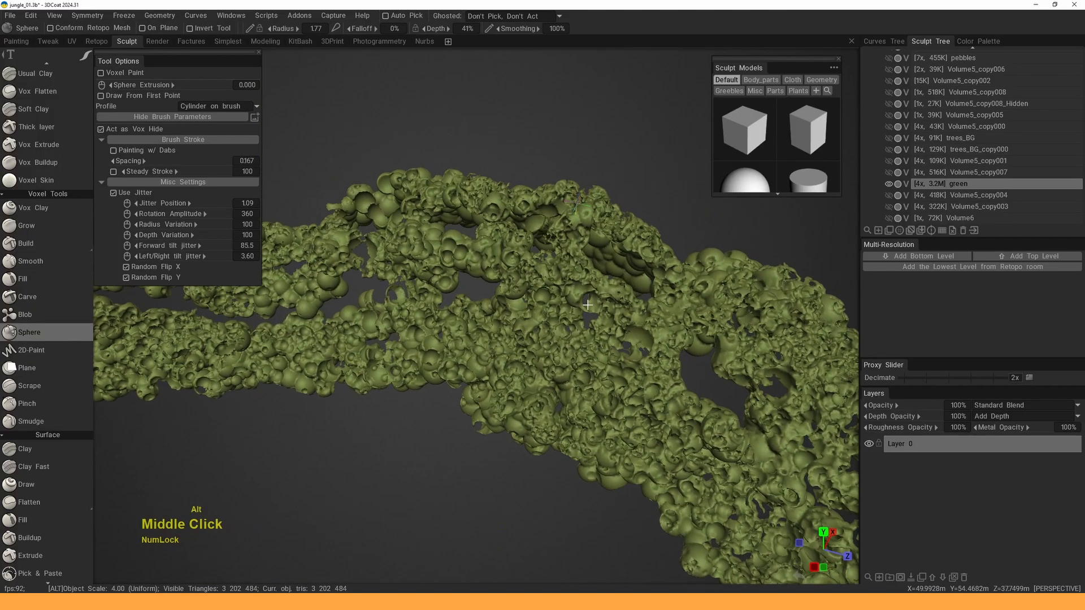
{"action": "left_click_drag", "start_coordinate": [558, 213], "coordinate": [480, 218]}
{"action": "left_click_drag", "start_coordinate": [429, 184], "coordinate": [375, 211]}
{"action": "middle_click_drag", "start_coordinate": [374, 212], "coordinate": [461, 229], "text": "alt"}
{"action": "left_click_drag", "start_coordinate": [477, 217], "coordinate": [428, 235]}
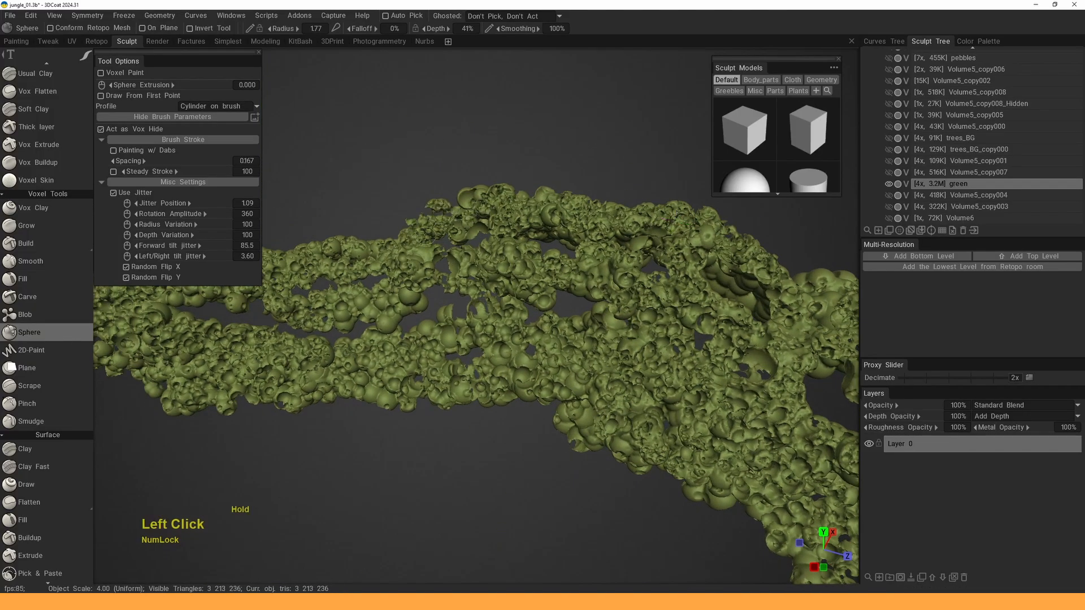
{"action": "left_click_drag", "start_coordinate": [381, 309], "coordinate": [362, 319]}
{"action": "middle_click_drag", "start_coordinate": [361, 319], "coordinate": [475, 316], "text": "alt"}
{"action": "left_click_drag", "start_coordinate": [458, 328], "coordinate": [421, 335]}
{"action": "left_click_drag", "start_coordinate": [398, 271], "coordinate": [381, 277]}
{"action": "middle_click_drag", "start_coordinate": [381, 276], "coordinate": [505, 276], "text": "alt"}
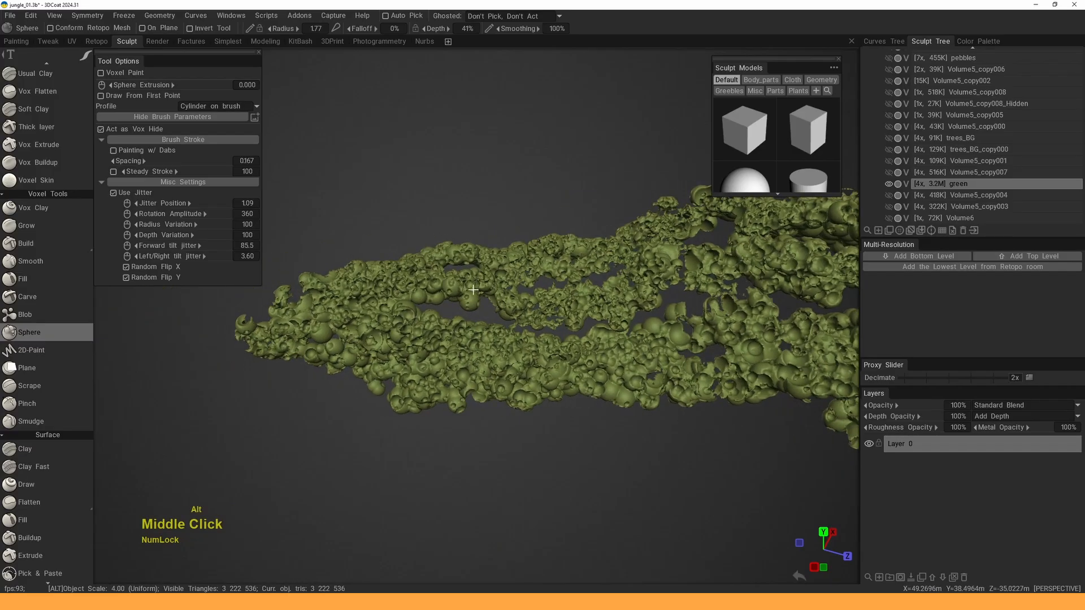
{"action": "left_click_drag", "start_coordinate": [469, 305], "coordinate": [403, 315]}
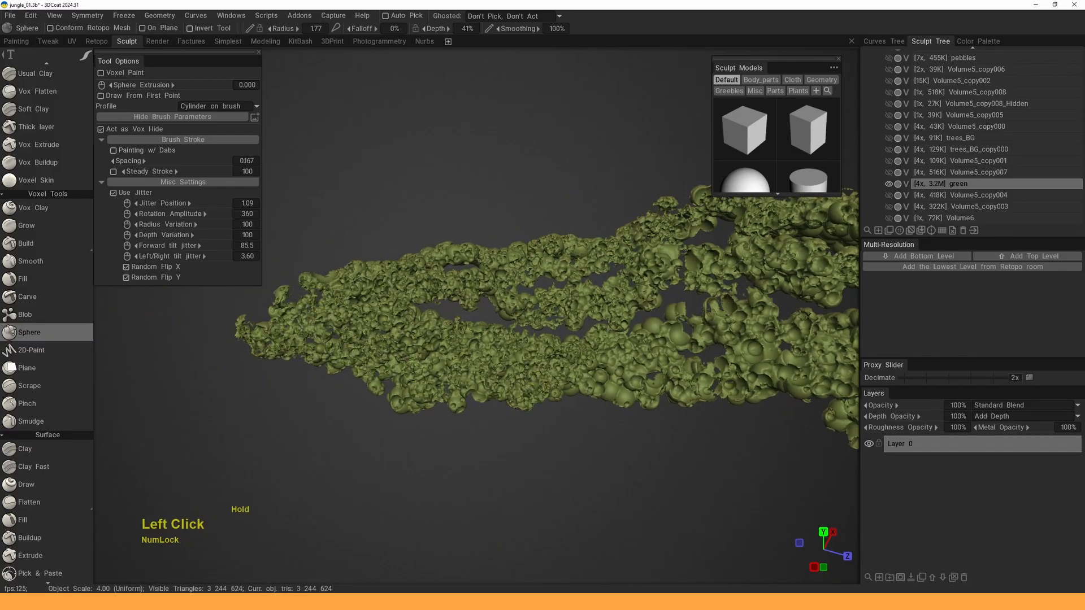
- Add sphere blobs to the diagonal strip's lower foliage, left edge, middle and upper part
{"action": "middle_click_drag", "start_coordinate": [546, 401], "coordinate": [492, 367], "text": "alt"}
{"action": "left_click_drag", "start_coordinate": [492, 367], "coordinate": [611, 344], "text": "alt"}
{"action": "mouse_move", "coordinate": [627, 351]}
{"action": "middle_mouse_down", "text": "alt"}
{"action": "mouse_move", "coordinate": [595, 316]}
{"action": "mouse_move", "coordinate": [543, 299]}
{"action": "middle_mouse_up", "text": "alt"}
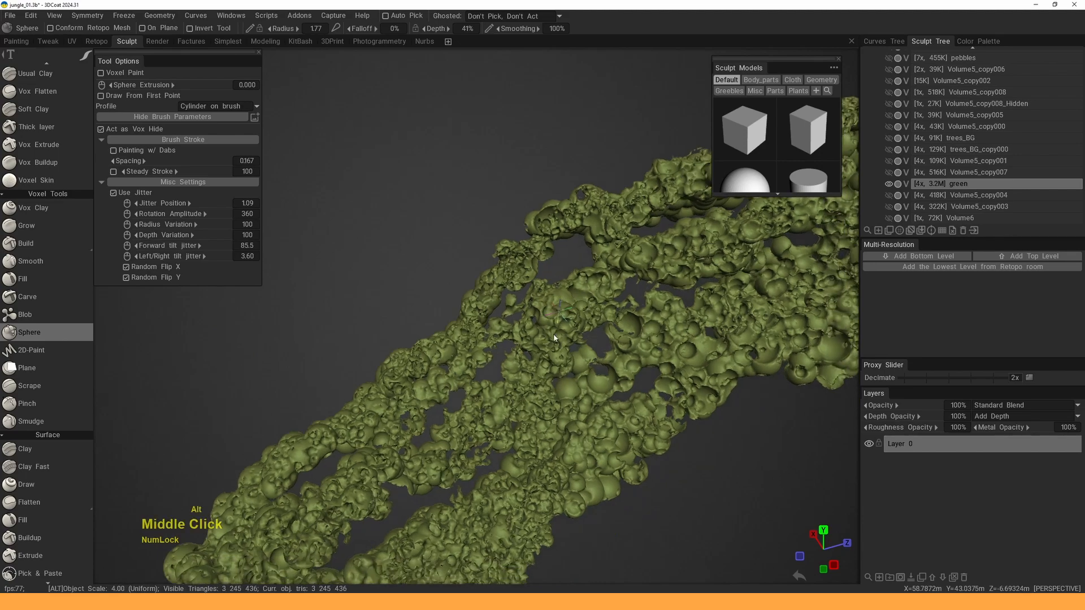
{"action": "left_click_drag", "start_coordinate": [532, 300], "coordinate": [563, 304], "text": "alt"}
{"action": "mouse_move", "coordinate": [548, 387]}
{"action": "left_mouse_down"}
{"action": "mouse_move", "coordinate": [531, 383]}
{"action": "mouse_move", "coordinate": [520, 434]}
{"action": "left_mouse_up"}
{"action": "middle_click_drag", "start_coordinate": [322, 490], "coordinate": [412, 393], "text": "alt"}
{"action": "left_click_drag", "start_coordinate": [368, 384], "coordinate": [409, 296]}
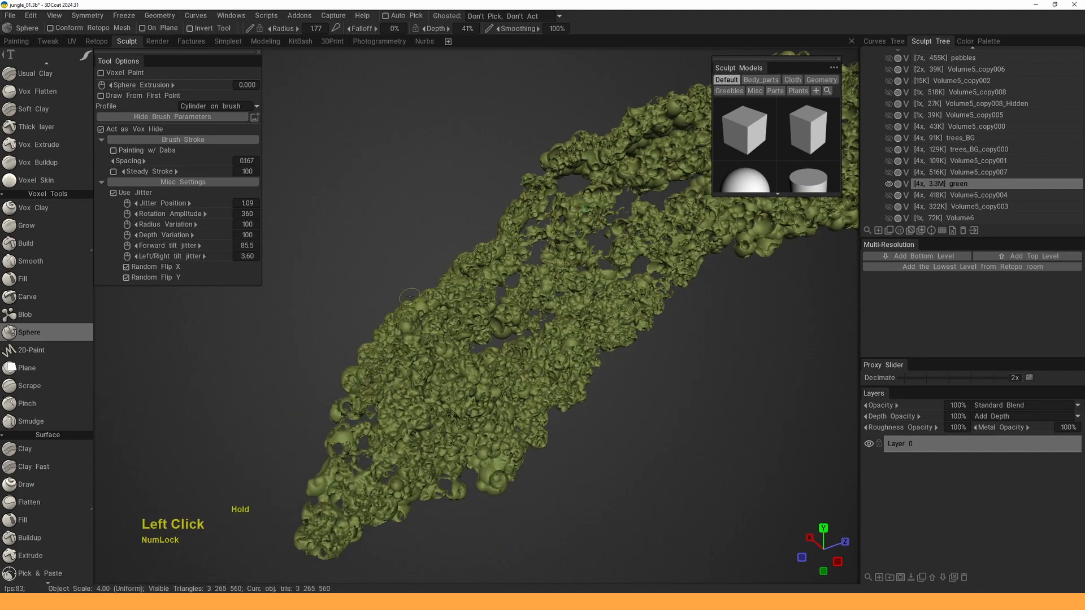
{"action": "left_click_drag", "start_coordinate": [496, 434], "coordinate": [478, 432]}
{"action": "middle_click_drag", "start_coordinate": [576, 333], "coordinate": [468, 401], "text": "alt"}
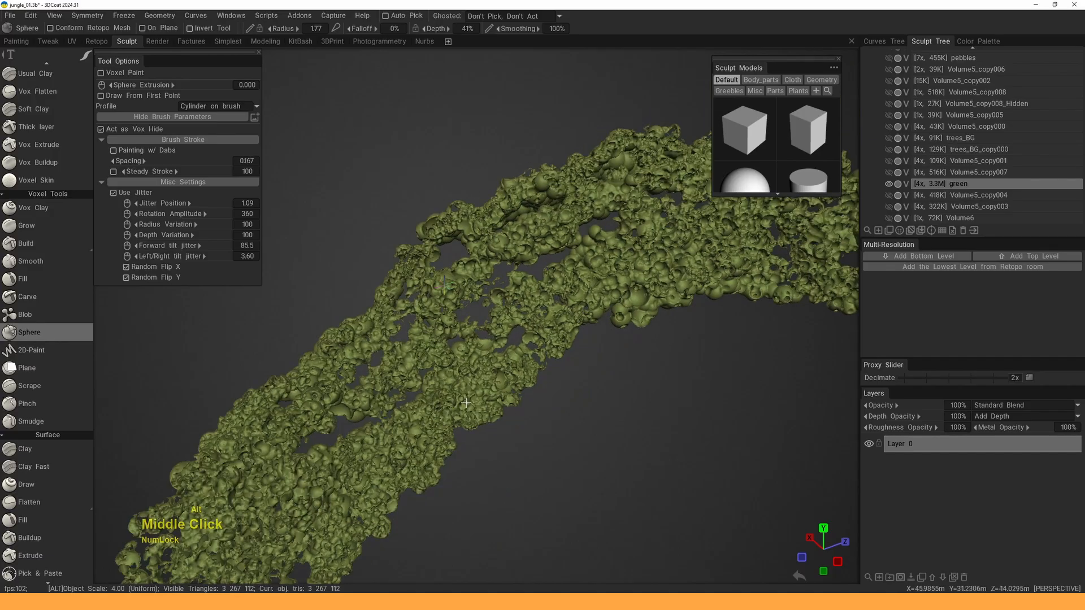
{"action": "left_click_drag", "start_coordinate": [467, 402], "coordinate": [497, 390], "text": "alt"}
{"action": "middle_click_drag", "start_coordinate": [543, 317], "coordinate": [486, 361], "text": "alt"}
{"action": "left_click_drag", "start_coordinate": [571, 334], "coordinate": [590, 326]}
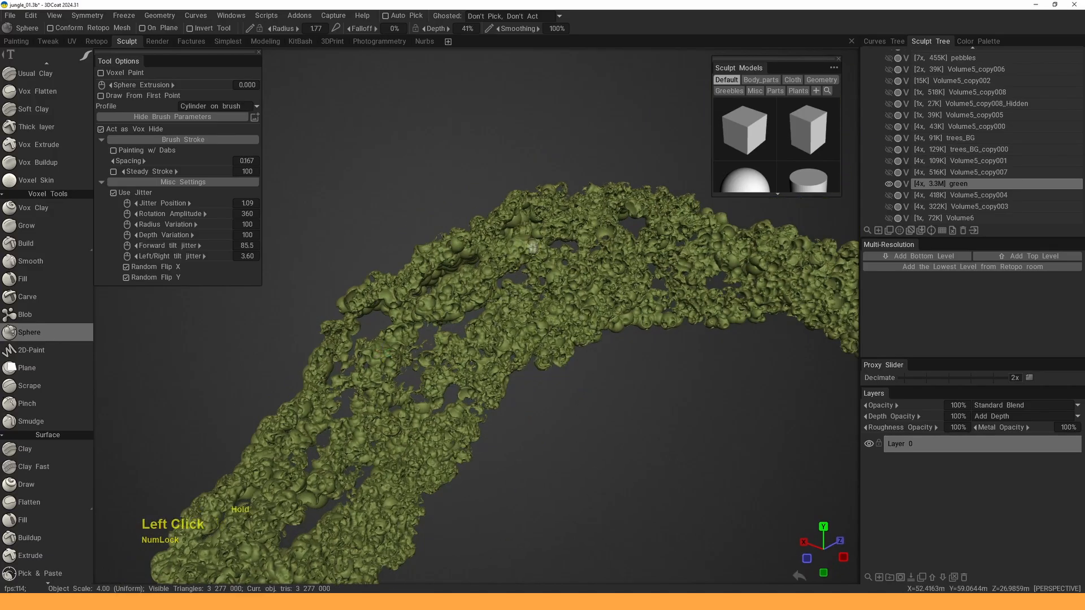
{"action": "left_click_drag", "start_coordinate": [456, 249], "coordinate": [534, 253]}
- Add sphere strokes on the foliage ring's left side and along the curving band
{"action": "left_click_drag", "start_coordinate": [394, 302], "coordinate": [478, 334], "text": "alt"}
{"action": "middle_click_drag", "start_coordinate": [477, 333], "coordinate": [407, 351], "text": "alt"}
{"action": "left_click_drag", "start_coordinate": [400, 348], "coordinate": [371, 257]}
{"action": "mouse_move", "coordinate": [371, 257]}
{"action": "left_mouse_down", "text": "alt"}
{"action": "mouse_move", "coordinate": [440, 331]}
{"action": "mouse_move", "coordinate": [509, 293]}
{"action": "left_mouse_up", "text": "alt"}
{"action": "middle_click_drag", "start_coordinate": [509, 294], "coordinate": [463, 305], "text": "alt"}
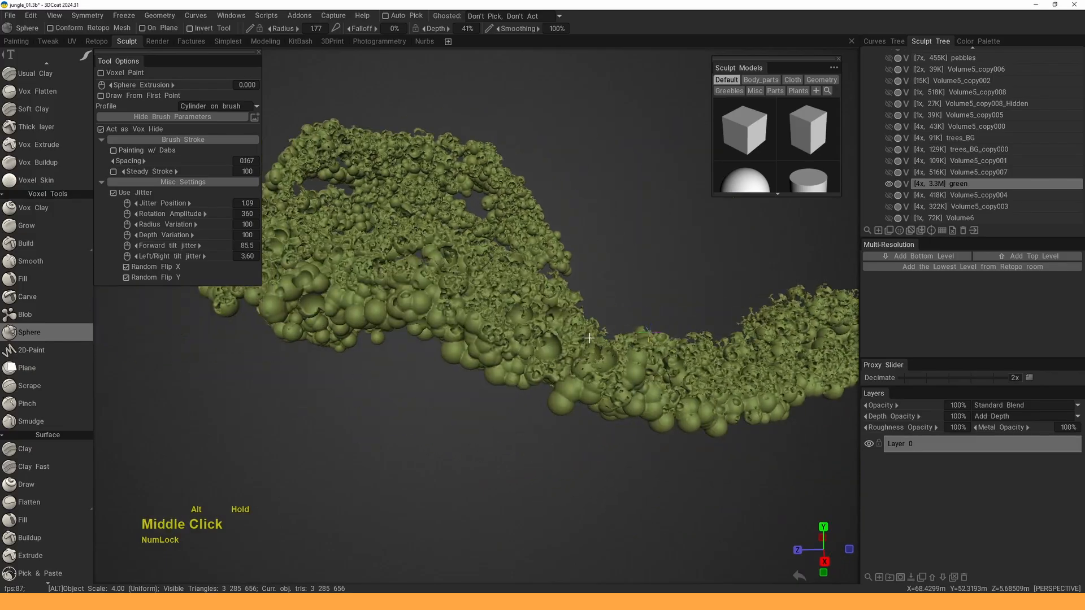
{"action": "left_click_drag", "start_coordinate": [464, 306], "coordinate": [511, 373]}
{"action": "middle_click_drag", "start_coordinate": [511, 373], "coordinate": [546, 316], "text": "alt"}
{"action": "mouse_move", "coordinate": [545, 316]}
{"action": "left_mouse_down"}
{"action": "mouse_move", "coordinate": [552, 310]}
{"action": "mouse_move", "coordinate": [437, 292]}
{"action": "mouse_move", "coordinate": [500, 370]}
{"action": "mouse_move", "coordinate": [483, 312]}
{"action": "mouse_move", "coordinate": [432, 337]}
{"action": "left_mouse_up"}
- Fill bare areas of the band with jittered sphere strokes, viewed from above
{"action": "mouse_move", "coordinate": [432, 337]}
{"action": "left_mouse_down", "text": "alt"}
{"action": "mouse_move", "coordinate": [565, 373]}
{"action": "mouse_move", "coordinate": [678, 359]}
{"action": "left_mouse_up", "text": "alt"}
{"action": "mouse_move", "coordinate": [678, 359]}
{"action": "left_mouse_down"}
{"action": "mouse_move", "coordinate": [685, 370]}
{"action": "mouse_move", "coordinate": [610, 367]}
{"action": "left_mouse_up"}
{"action": "mouse_move", "coordinate": [610, 367]}
{"action": "middle_mouse_down", "text": "alt"}
{"action": "mouse_move", "coordinate": [633, 347]}
{"action": "mouse_move", "coordinate": [557, 325]}
{"action": "middle_mouse_up", "text": "alt"}
{"action": "mouse_move", "coordinate": [556, 325]}
{"action": "left_mouse_down", "text": "alt"}
{"action": "mouse_move", "coordinate": [622, 363]}
{"action": "mouse_move", "coordinate": [667, 322]}
{"action": "left_mouse_up", "text": "alt"}
{"action": "middle_click_drag", "start_coordinate": [667, 323], "coordinate": [596, 339], "text": "alt"}
{"action": "mouse_move", "coordinate": [596, 339]}
{"action": "left_mouse_down"}
{"action": "mouse_move", "coordinate": [516, 354]}
{"action": "mouse_move", "coordinate": [496, 335]}
{"action": "left_mouse_up"}
{"action": "left_click_drag", "start_coordinate": [496, 335], "coordinate": [569, 355], "text": "alt"}
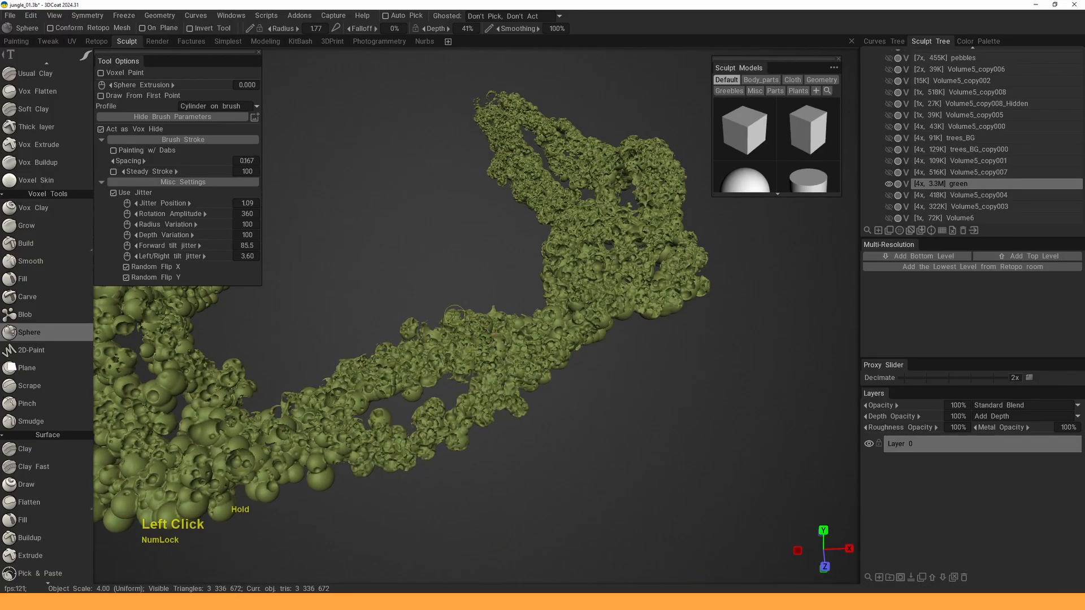
- Roughen the lower-left clump with several sphere strokes running up it
{"action": "left_click_drag", "start_coordinate": [410, 394], "coordinate": [415, 394]}
{"action": "middle_click_drag", "start_coordinate": [326, 477], "coordinate": [521, 425], "text": "alt"}
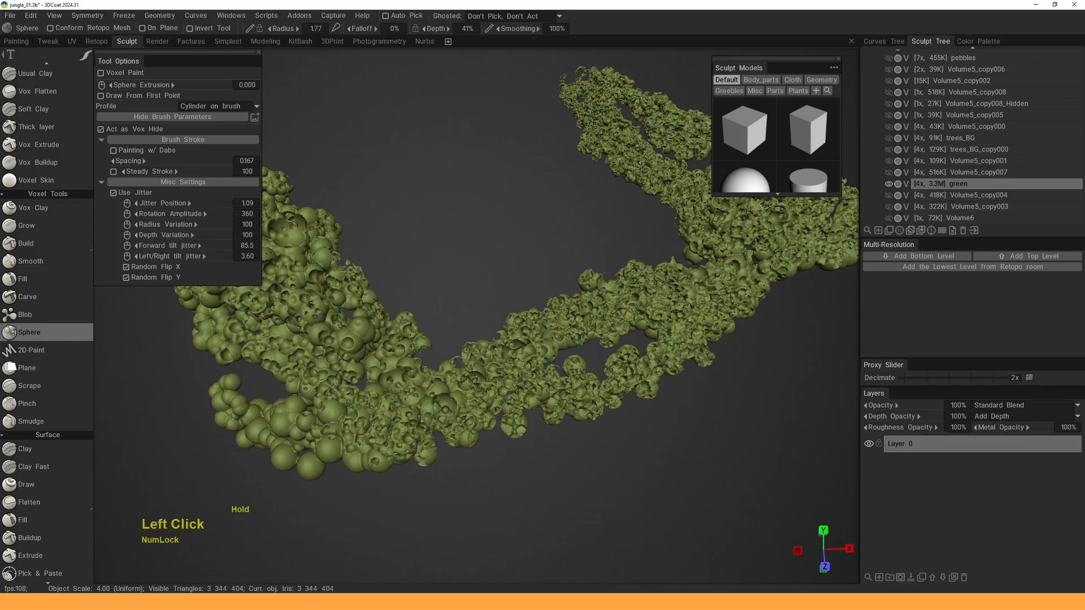
{"action": "left_click_drag", "start_coordinate": [469, 355], "coordinate": [376, 360]}
{"action": "middle_click_drag", "start_coordinate": [376, 359], "coordinate": [466, 361], "text": "alt"}
{"action": "mouse_move", "coordinate": [415, 438]}
{"action": "left_mouse_down"}
{"action": "mouse_move", "coordinate": [411, 452]}
{"action": "mouse_move", "coordinate": [334, 421]}
{"action": "mouse_move", "coordinate": [410, 428]}
{"action": "mouse_move", "coordinate": [463, 332]}
{"action": "mouse_move", "coordinate": [390, 316]}
{"action": "left_mouse_up"}
{"action": "middle_click_drag", "start_coordinate": [418, 302], "coordinate": [475, 347], "text": "alt"}
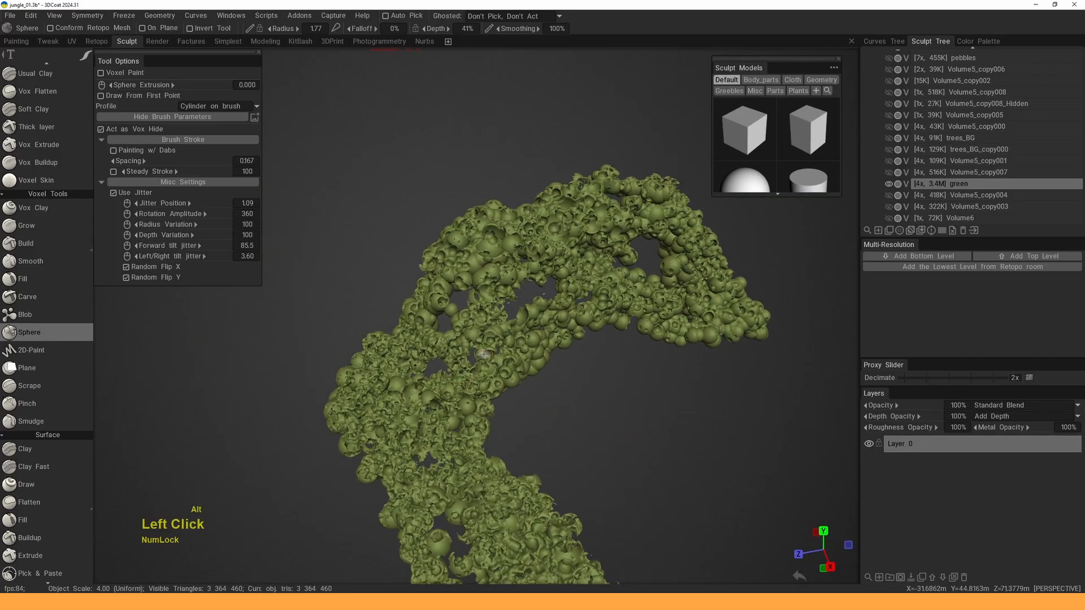
{"action": "left_click_drag", "start_coordinate": [490, 303], "coordinate": [399, 384]}
- Roughen the arch and the branch of the green volume with sphere strokes
{"action": "left_click_drag", "start_coordinate": [454, 428], "coordinate": [396, 399], "text": "alt"}
{"action": "mouse_move", "coordinate": [395, 399]}
{"action": "middle_mouse_down", "text": "alt"}
{"action": "mouse_move", "coordinate": [418, 367]}
{"action": "mouse_move", "coordinate": [452, 396]}
{"action": "middle_mouse_up", "text": "alt"}
{"action": "left_click_drag", "start_coordinate": [464, 367], "coordinate": [480, 400]}
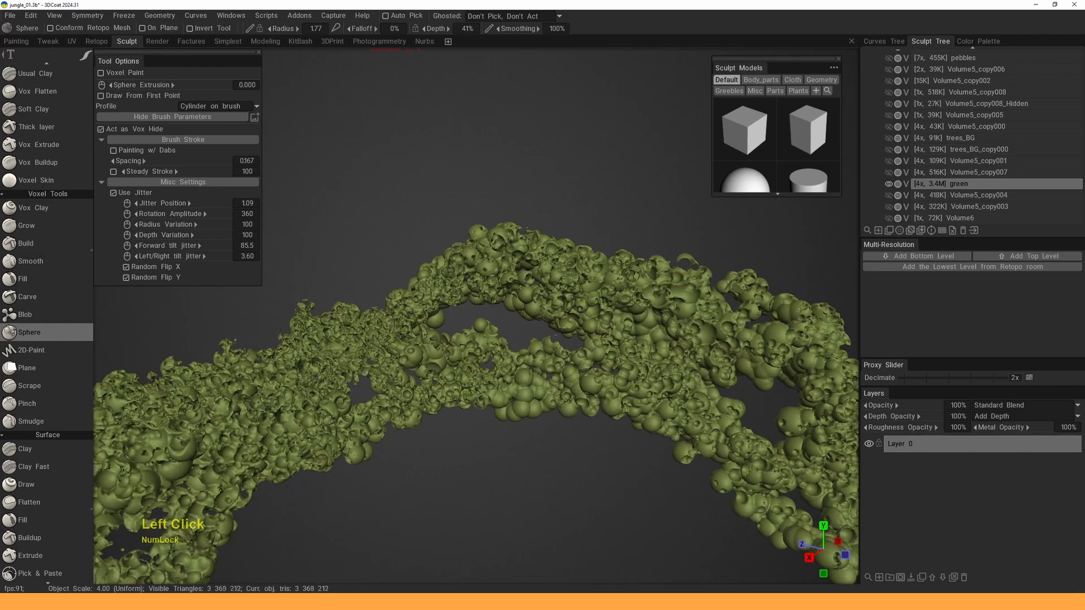
{"action": "left_click_drag", "start_coordinate": [363, 447], "coordinate": [349, 452]}
{"action": "middle_click_drag", "start_coordinate": [400, 434], "coordinate": [541, 391], "text": "alt"}
{"action": "mouse_move", "coordinate": [433, 370]}
{"action": "left_mouse_down"}
{"action": "mouse_move", "coordinate": [408, 384]}
{"action": "mouse_move", "coordinate": [386, 367]}
{"action": "left_mouse_up"}
{"action": "left_click_drag", "start_coordinate": [408, 395], "coordinate": [520, 371], "text": "alt"}
{"action": "middle_click_drag", "start_coordinate": [520, 371], "coordinate": [261, 377], "text": "alt"}
{"action": "mouse_move", "coordinate": [399, 362]}
{"action": "left_mouse_down"}
{"action": "mouse_move", "coordinate": [512, 378]}
{"action": "mouse_move", "coordinate": [534, 295]}
{"action": "left_mouse_up"}
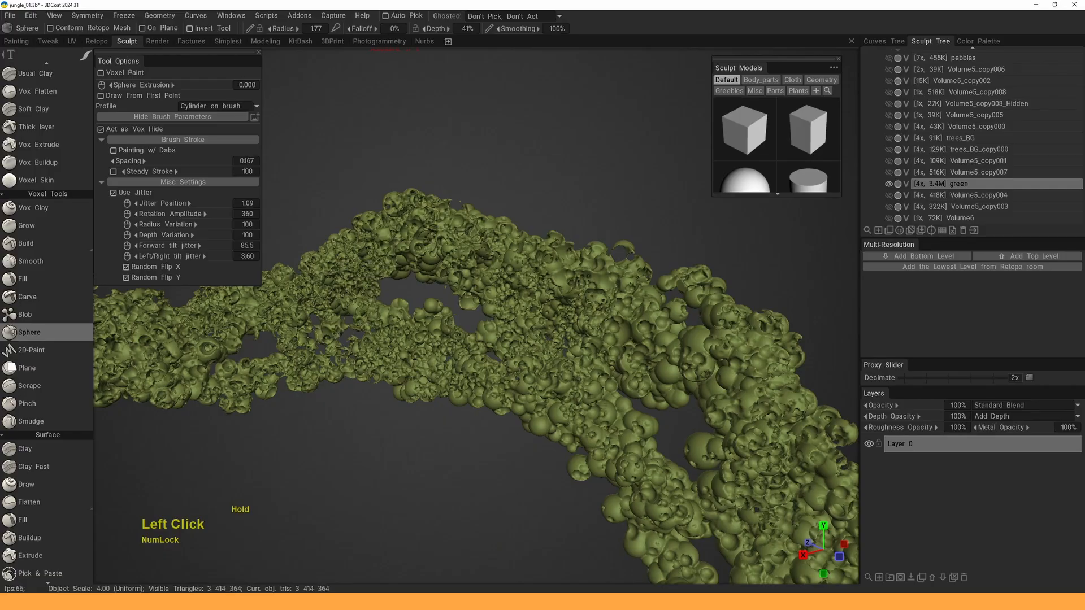
- Cover the right branch with spheres and add dabs toward the lower right
{"action": "left_click_drag", "start_coordinate": [493, 359], "coordinate": [531, 373]}
{"action": "left_click_drag", "start_coordinate": [531, 373], "coordinate": [566, 376], "text": "alt"}
{"action": "mouse_move", "coordinate": [565, 376]}
{"action": "right_mouse_down", "text": "alt"}
{"action": "mouse_move", "coordinate": [531, 418]}
{"action": "mouse_move", "coordinate": [565, 316]}
{"action": "mouse_move", "coordinate": [545, 339]}
{"action": "right_mouse_up", "text": "alt"}
{"action": "mouse_move", "coordinate": [534, 254]}
{"action": "left_mouse_down"}
{"action": "mouse_move", "coordinate": [546, 249]}
{"action": "mouse_move", "coordinate": [643, 303]}
{"action": "mouse_move", "coordinate": [682, 418]}
{"action": "left_mouse_up"}
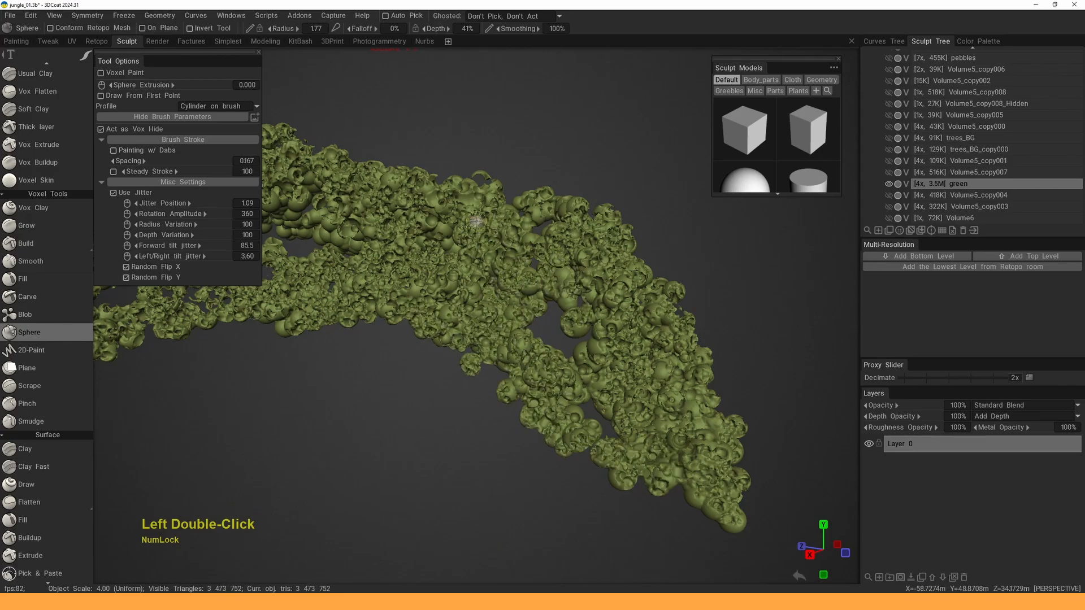
{"action": "left_click_drag", "start_coordinate": [478, 225], "coordinate": [495, 243], "text": "alt"}
{"action": "mouse_move", "coordinate": [495, 243]}
{"action": "middle_mouse_down", "text": "alt"}
{"action": "mouse_move", "coordinate": [571, 282]}
{"action": "mouse_move", "coordinate": [562, 267]}
{"action": "middle_mouse_up", "text": "alt"}
- Add jittered sphere dabs to the foliage and extend it leftward along the arch
{"action": "left_click", "coordinate": [563, 268]}
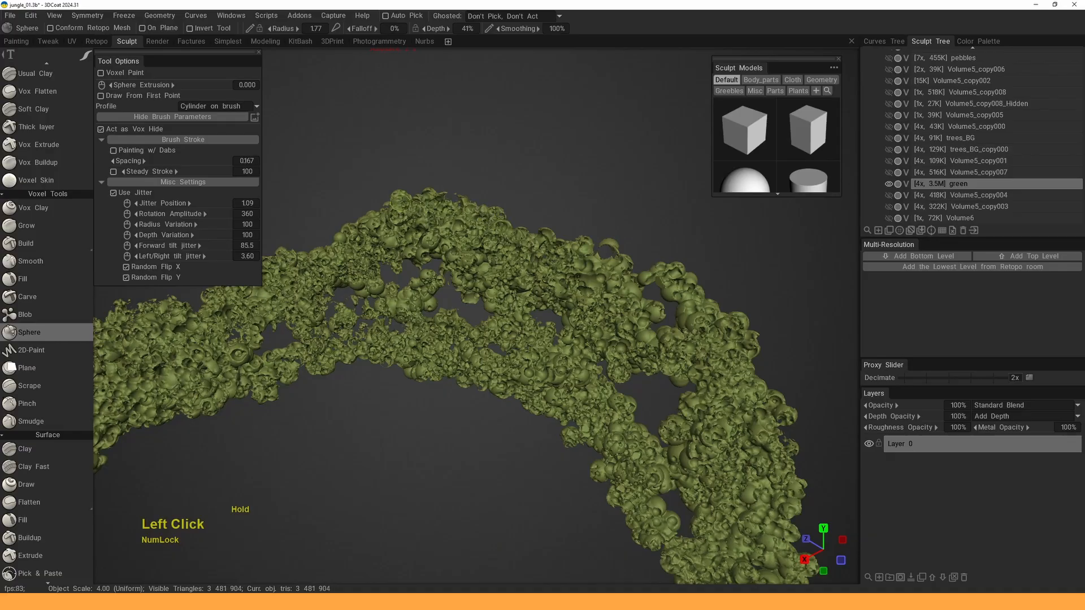
{"action": "mouse_move", "coordinate": [673, 318]}
{"action": "left_mouse_down"}
{"action": "mouse_move", "coordinate": [673, 353]}
{"action": "mouse_move", "coordinate": [553, 344]}
{"action": "left_mouse_up"}
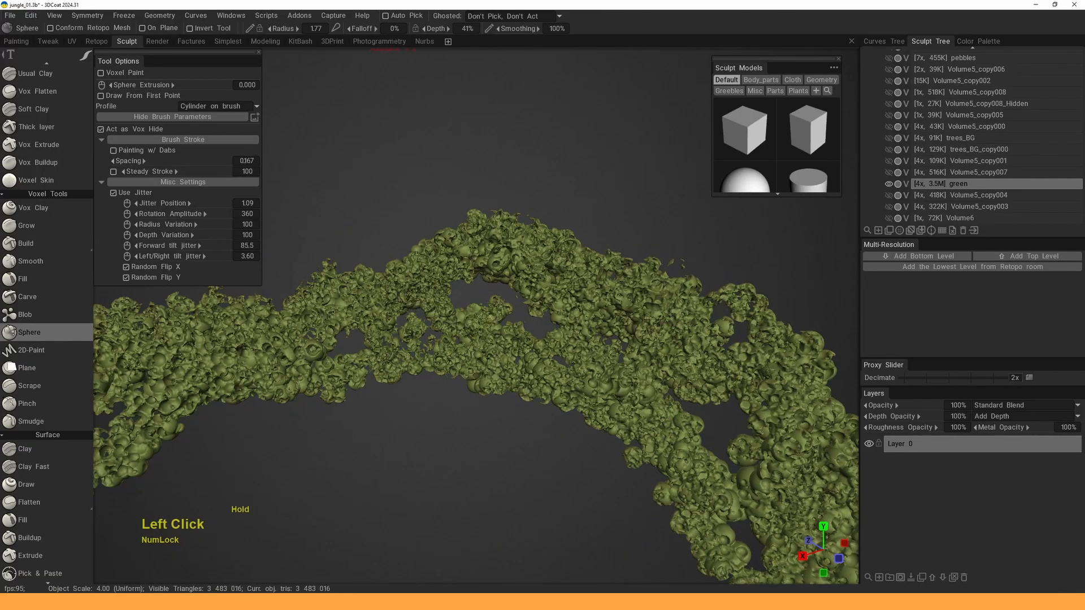
{"action": "mouse_move", "coordinate": [361, 334]}
{"action": "left_mouse_down", "text": "alt"}
{"action": "mouse_move", "coordinate": [491, 322]}
{"action": "mouse_move", "coordinate": [356, 327]}
{"action": "left_mouse_up", "text": "alt"}
{"action": "left_click_drag", "start_coordinate": [356, 327], "coordinate": [513, 316], "text": "alt"}
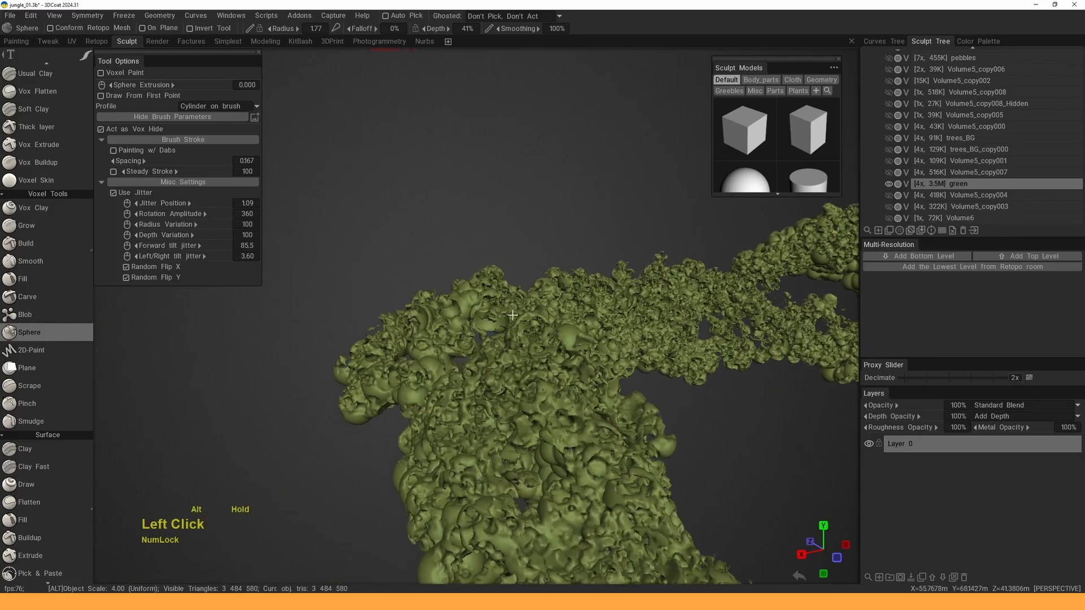
{"action": "right_click_drag", "start_coordinate": [568, 326], "coordinate": [537, 333], "text": "alt"}
{"action": "middle_click_drag", "start_coordinate": [537, 333], "coordinate": [514, 334], "text": "alt"}
{"action": "left_click_drag", "start_coordinate": [514, 334], "coordinate": [506, 313], "text": "alt"}
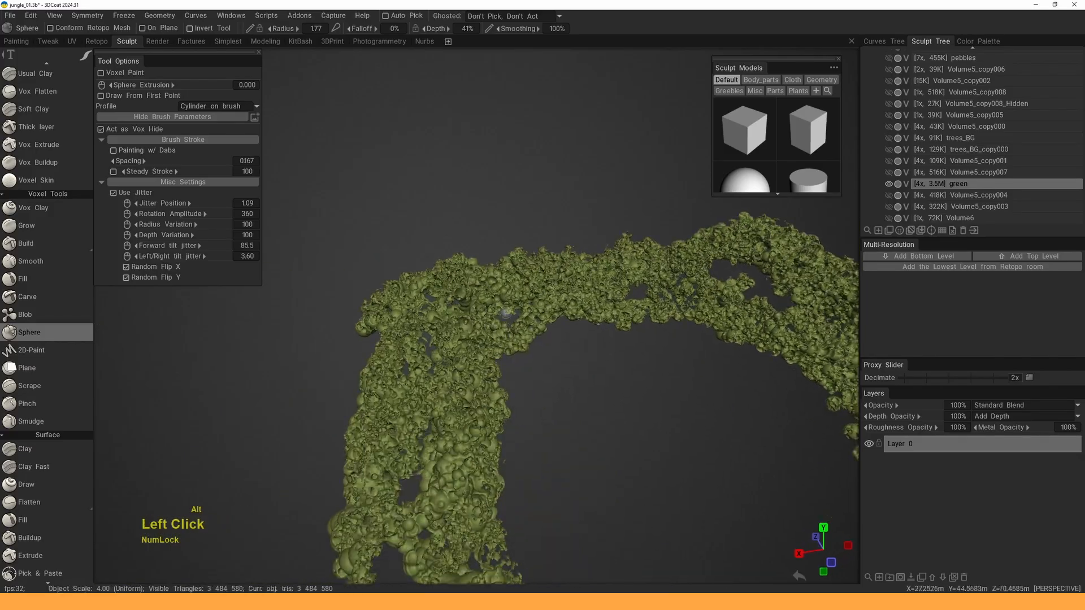
{"action": "right_click_drag", "start_coordinate": [468, 296], "coordinate": [502, 291], "text": "alt"}
{"action": "left_click_drag", "start_coordinate": [502, 291], "coordinate": [451, 289], "text": "alt"}
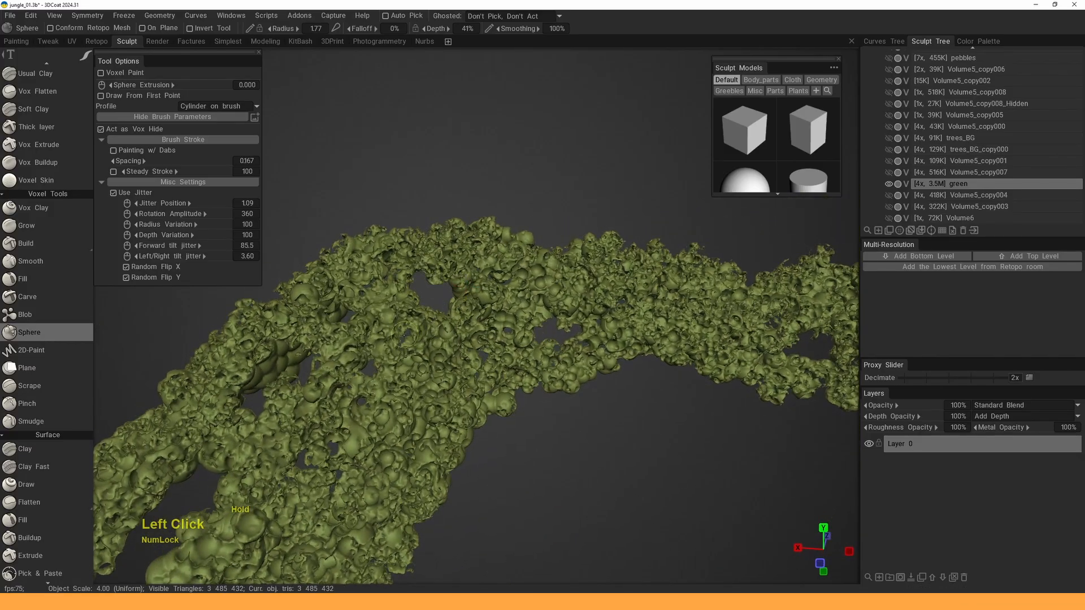
- Add sphere foliage near the arch's top and along its lower-left edge
{"action": "mouse_move", "coordinate": [406, 335]}
{"action": "left_mouse_down", "text": "alt"}
{"action": "mouse_move", "coordinate": [480, 311]}
{"action": "mouse_move", "coordinate": [551, 256]}
{"action": "mouse_move", "coordinate": [599, 336]}
{"action": "mouse_move", "coordinate": [604, 393]}
{"action": "mouse_move", "coordinate": [537, 388]}
{"action": "left_mouse_up", "text": "alt"}
{"action": "mouse_move", "coordinate": [422, 373]}
{"action": "left_mouse_down"}
{"action": "mouse_move", "coordinate": [364, 370]}
{"action": "mouse_move", "coordinate": [449, 411]}
{"action": "left_mouse_up"}
{"action": "middle_click_drag", "start_coordinate": [450, 412], "coordinate": [613, 416], "text": "alt"}
{"action": "right_click_drag", "start_coordinate": [613, 415], "coordinate": [557, 390], "text": "alt"}
{"action": "left_click_drag", "start_coordinate": [361, 310], "coordinate": [308, 273]}
{"action": "middle_click_drag", "start_coordinate": [308, 273], "coordinate": [459, 320], "text": "alt"}
{"action": "mouse_move", "coordinate": [459, 319]}
{"action": "left_mouse_down"}
{"action": "mouse_move", "coordinate": [406, 328]}
{"action": "mouse_move", "coordinate": [315, 430]}
{"action": "mouse_move", "coordinate": [205, 403]}
{"action": "mouse_move", "coordinate": [270, 369]}
{"action": "mouse_move", "coordinate": [500, 376]}
{"action": "left_mouse_up"}
- Add sphere blobs near the middle and along a rightward path, plus single dabs
{"action": "left_click_drag", "start_coordinate": [482, 326], "coordinate": [557, 311], "text": "alt"}
{"action": "mouse_move", "coordinate": [557, 311]}
{"action": "middle_mouse_down", "text": "alt"}
{"action": "mouse_move", "coordinate": [513, 332]}
{"action": "mouse_move", "coordinate": [508, 323]}
{"action": "middle_mouse_up", "text": "alt"}
{"action": "left_click_drag", "start_coordinate": [508, 323], "coordinate": [526, 298]}
{"action": "left_click_drag", "start_coordinate": [627, 287], "coordinate": [716, 307]}
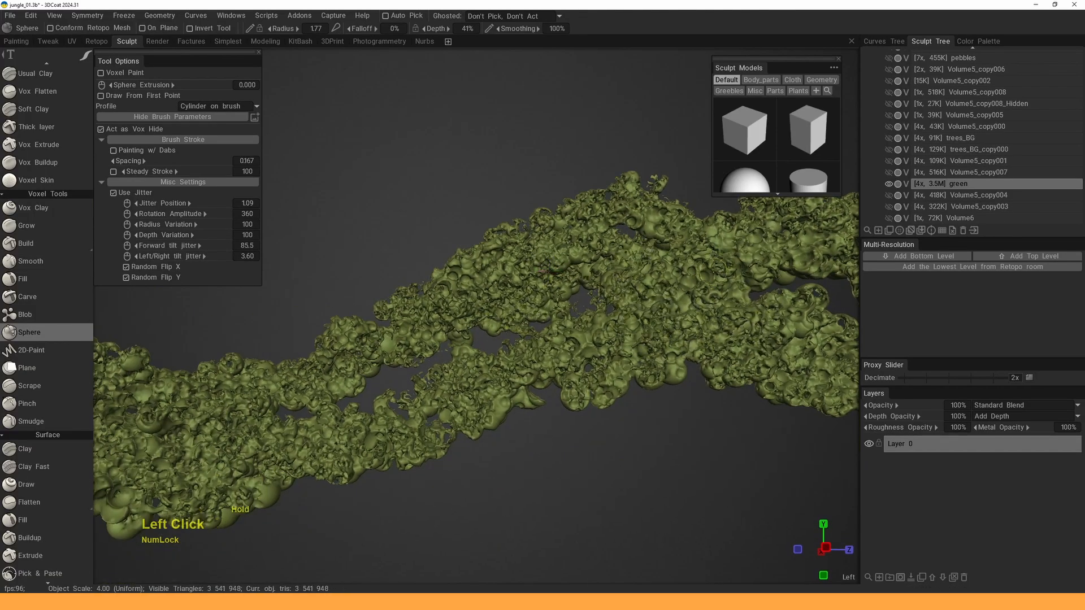
{"action": "left_click_drag", "start_coordinate": [585, 362], "coordinate": [573, 345]}
{"action": "middle_click_drag", "start_coordinate": [573, 344], "coordinate": [461, 331]}
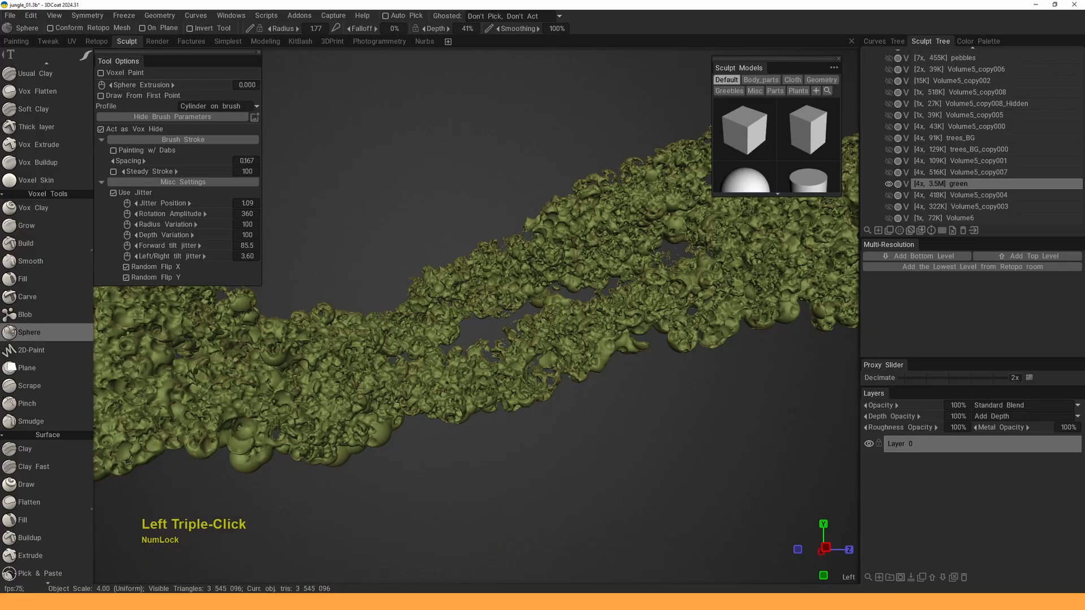
{"action": "middle_click_drag", "start_coordinate": [523, 279], "coordinate": [509, 339]}
{"action": "right_click_drag", "start_coordinate": [508, 339], "coordinate": [455, 419]}
{"action": "left_click_drag", "start_coordinate": [438, 322], "coordinate": [308, 333]}
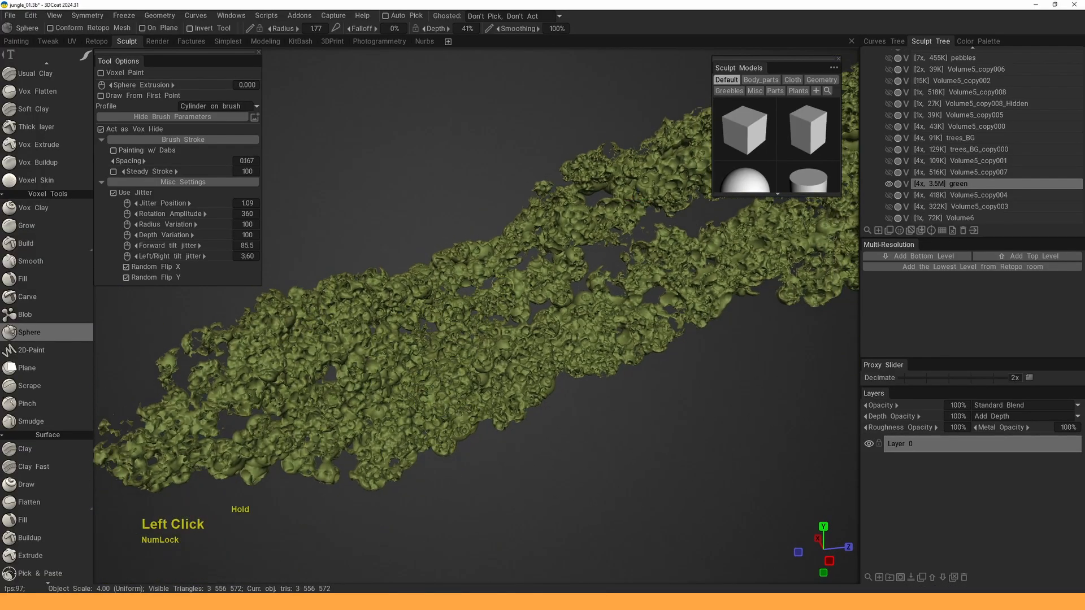
{"action": "middle_click_drag", "start_coordinate": [485, 254], "coordinate": [472, 367]}
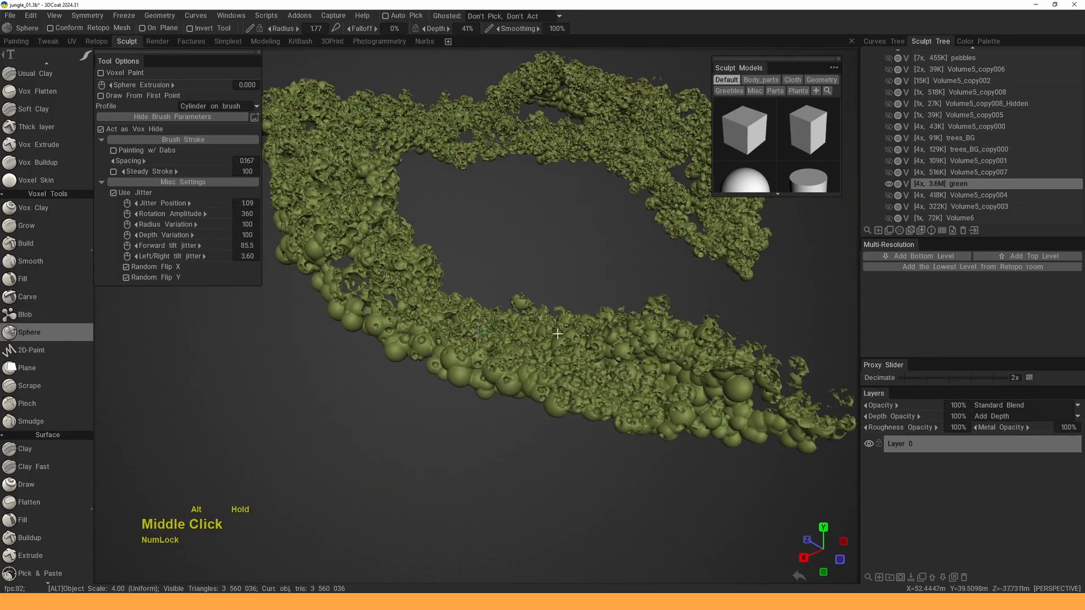
{"action": "left_click_drag", "start_coordinate": [472, 367], "coordinate": [471, 371]}
{"action": "mouse_move", "coordinate": [309, 256]}
{"action": "middle_mouse_down"}
{"action": "mouse_move", "coordinate": [399, 310]}
{"action": "mouse_move", "coordinate": [497, 311]}
{"action": "middle_mouse_up"}
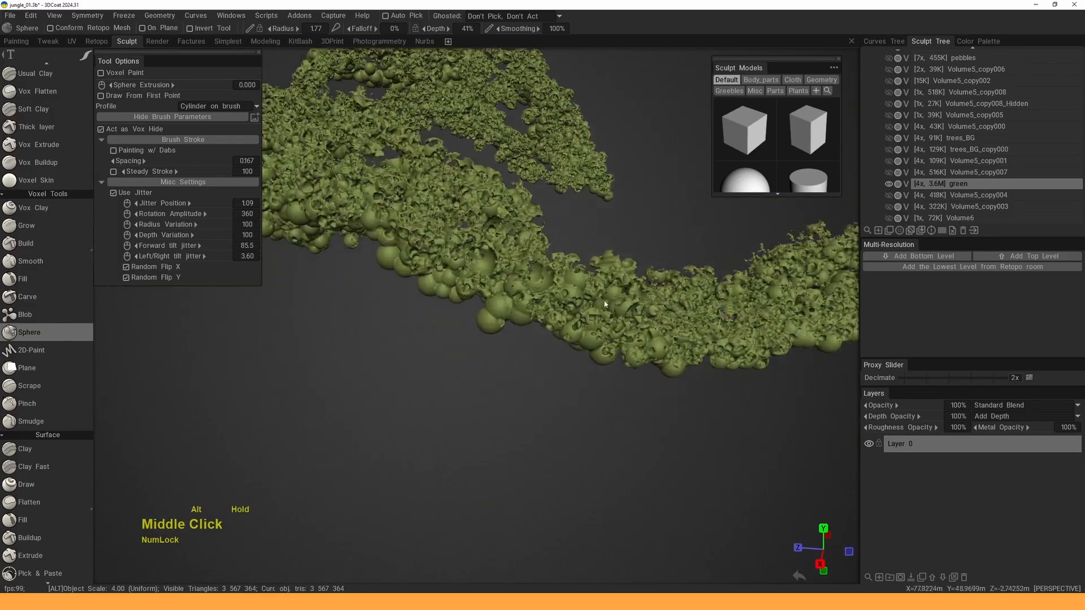
{"action": "left_click", "coordinate": [500, 312]}
{"action": "right_click_drag", "start_coordinate": [500, 312], "coordinate": [514, 320], "text": "alt"}
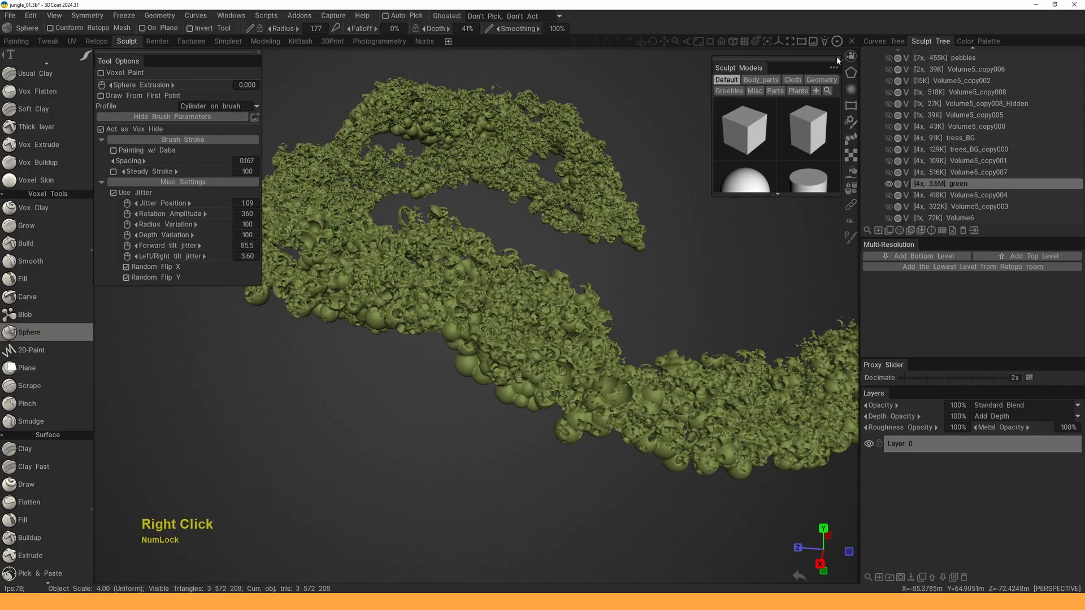
- Close the Sculpt Models panel and narrow the Tool Options and side panels
{"action": "left_click", "coordinate": [838, 59]}
{"action": "middle_click_drag", "start_coordinate": [487, 258], "coordinate": [542, 273], "text": "alt"}
{"action": "left_click_drag", "start_coordinate": [542, 273], "coordinate": [550, 271], "text": "alt"}
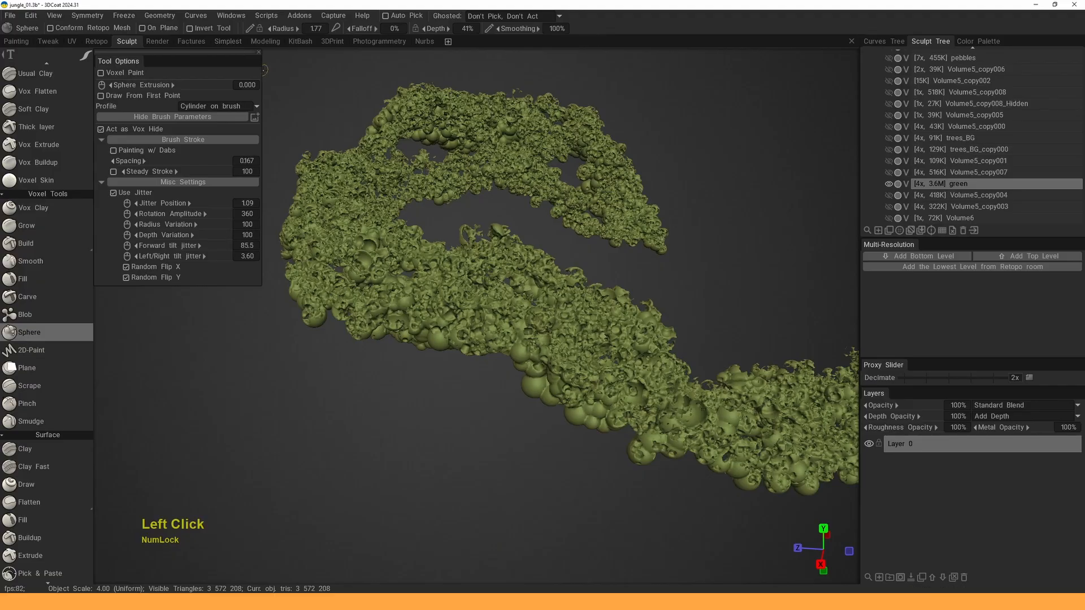
{"action": "left_click_drag", "start_coordinate": [261, 72], "coordinate": [228, 72]}
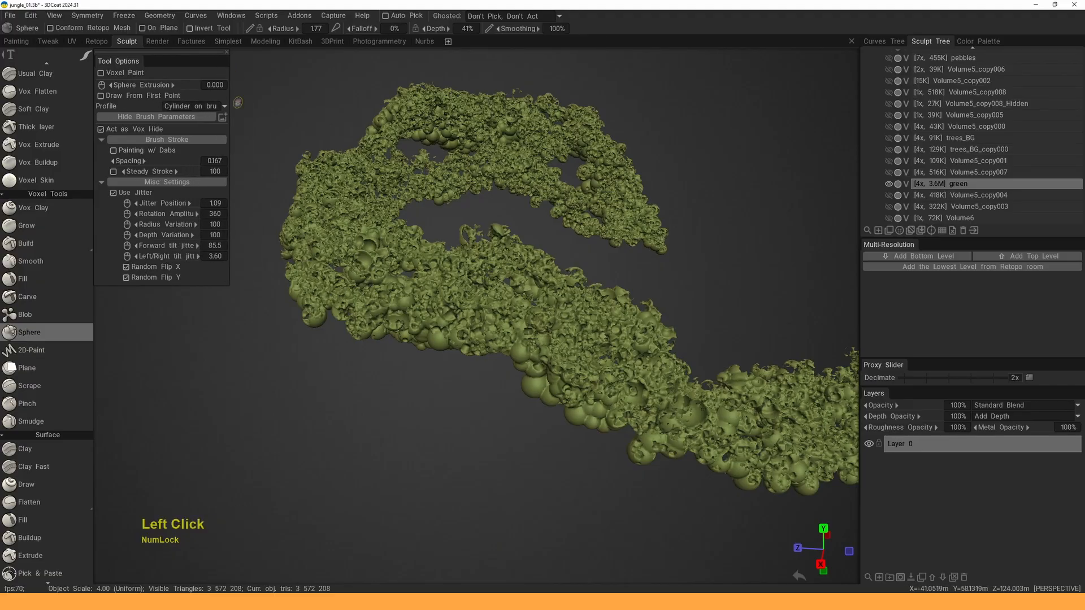
{"action": "left_click_drag", "start_coordinate": [430, 283], "coordinate": [463, 301], "text": "alt"}
{"action": "right_click_drag", "start_coordinate": [475, 438], "coordinate": [633, 313], "text": "alt"}
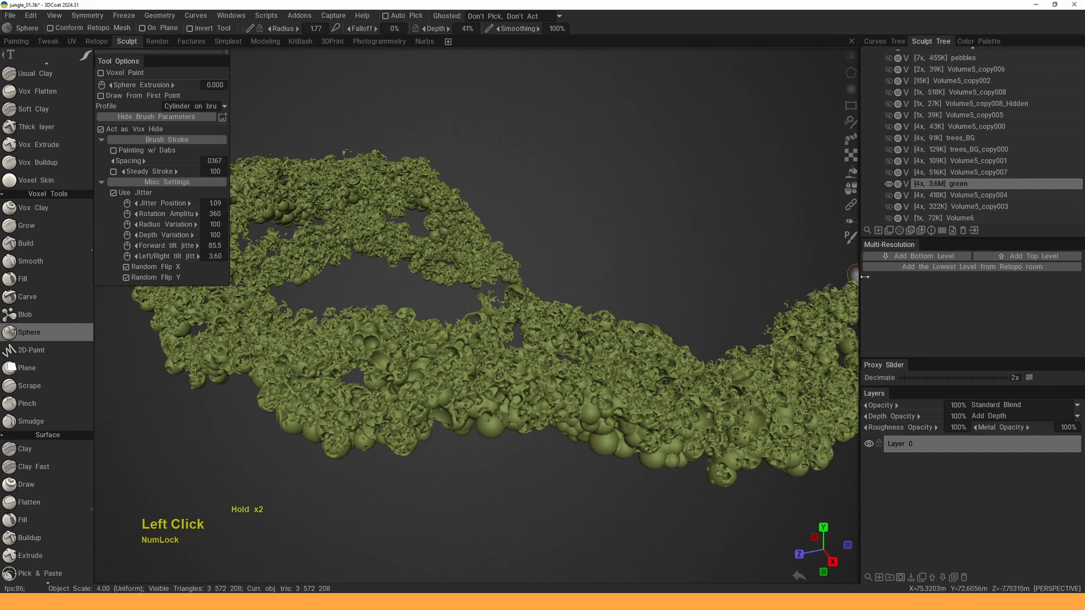
{"action": "left_click_drag", "start_coordinate": [864, 277], "coordinate": [913, 281]}
- Sweep jittered sphere strokes across the whole foliage mass, left and right
{"action": "left_click_drag", "start_coordinate": [712, 362], "coordinate": [700, 339], "text": "alt"}
{"action": "middle_click_drag", "start_coordinate": [701, 339], "coordinate": [692, 345], "text": "alt"}
{"action": "right_click_drag", "start_coordinate": [692, 345], "coordinate": [675, 339], "text": "alt"}
{"action": "left_click_drag", "start_coordinate": [675, 339], "coordinate": [666, 320], "text": "alt"}
{"action": "mouse_move", "coordinate": [589, 421]}
{"action": "left_mouse_down"}
{"action": "mouse_move", "coordinate": [589, 404]}
{"action": "mouse_move", "coordinate": [473, 402]}
{"action": "left_mouse_up"}
{"action": "left_click_drag", "start_coordinate": [526, 430], "coordinate": [568, 390], "text": "alt"}
{"action": "mouse_move", "coordinate": [627, 415]}
{"action": "left_mouse_down"}
{"action": "mouse_move", "coordinate": [615, 447]}
{"action": "mouse_move", "coordinate": [383, 416]}
{"action": "left_mouse_up"}
{"action": "left_click_drag", "start_coordinate": [368, 483], "coordinate": [655, 437]}
- Add a small sphere dab and more clumps, with both ends of the foliage framed
{"action": "left_click_drag", "start_coordinate": [396, 333], "coordinate": [463, 376], "text": "alt"}
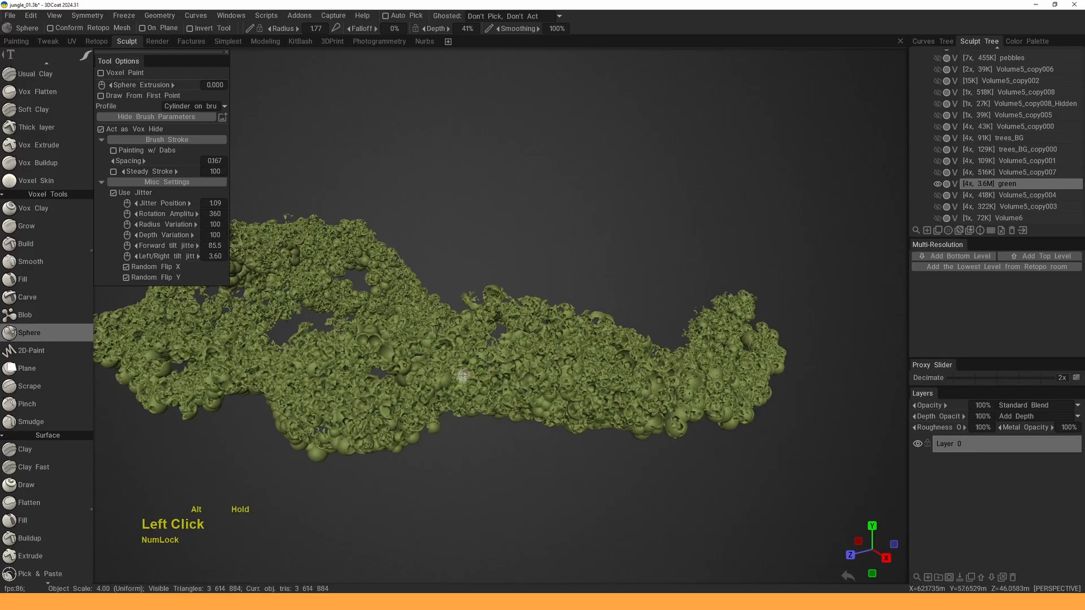
{"action": "left_click", "coordinate": [413, 371]}
{"action": "mouse_move", "coordinate": [365, 338]}
{"action": "left_mouse_down", "text": "alt"}
{"action": "mouse_move", "coordinate": [508, 364]}
{"action": "mouse_move", "coordinate": [547, 316]}
{"action": "mouse_move", "coordinate": [599, 328]}
{"action": "left_mouse_up", "text": "alt"}
{"action": "mouse_move", "coordinate": [599, 328]}
{"action": "middle_mouse_down", "text": "alt"}
{"action": "mouse_move", "coordinate": [567, 317]}
{"action": "mouse_move", "coordinate": [605, 316]}
{"action": "middle_mouse_up", "text": "alt"}
{"action": "left_click_drag", "start_coordinate": [605, 316], "coordinate": [650, 311], "text": "alt"}
{"action": "middle_click_drag", "start_coordinate": [650, 311], "coordinate": [706, 308], "text": "alt"}
{"action": "left_click_drag", "start_coordinate": [415, 285], "coordinate": [418, 317]}
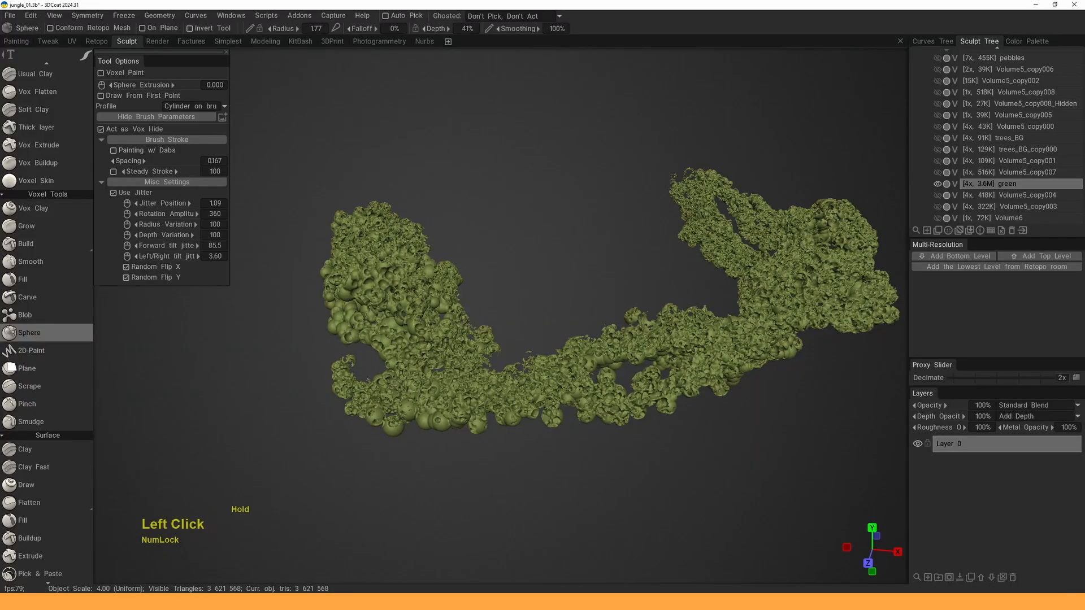
- Looking down on the foliage, pile on more sphere clumps and a dab
{"action": "middle_click_drag", "start_coordinate": [419, 305], "coordinate": [416, 288], "text": "alt"}
{"action": "left_click_drag", "start_coordinate": [416, 288], "coordinate": [418, 345], "text": "alt"}
{"action": "middle_click_drag", "start_coordinate": [418, 344], "coordinate": [388, 351], "text": "alt"}
{"action": "right_click_drag", "start_coordinate": [387, 351], "coordinate": [432, 316], "text": "alt"}
{"action": "left_click_drag", "start_coordinate": [433, 317], "coordinate": [452, 283], "text": "alt"}
{"action": "left_click", "coordinate": [416, 299]}
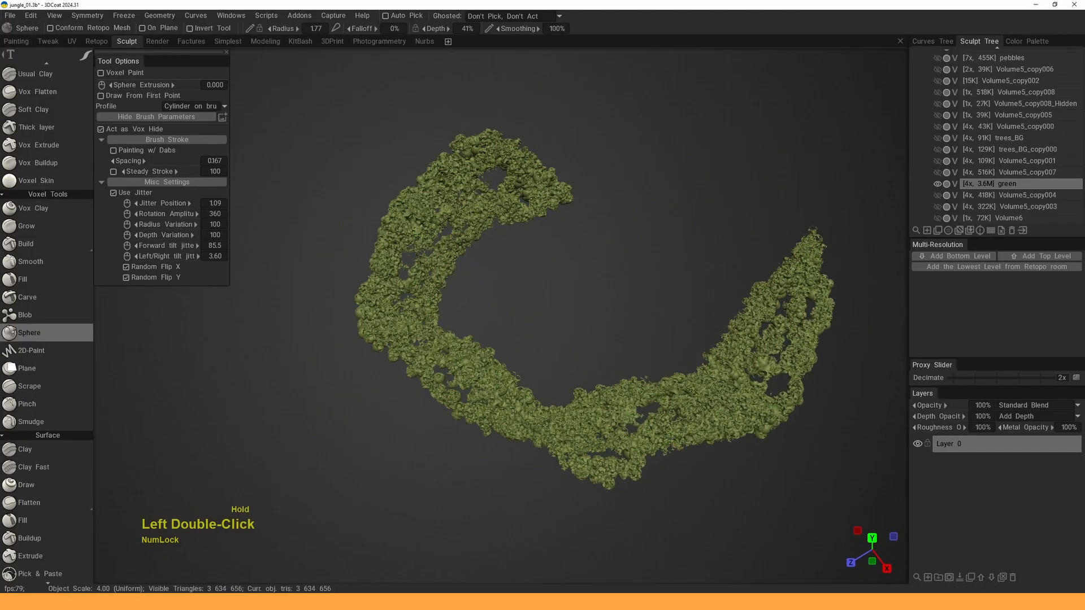
- Add sphere clumps along the upper arc of the foliage
{"action": "left_click_drag", "start_coordinate": [513, 176], "coordinate": [536, 240], "text": "alt"}
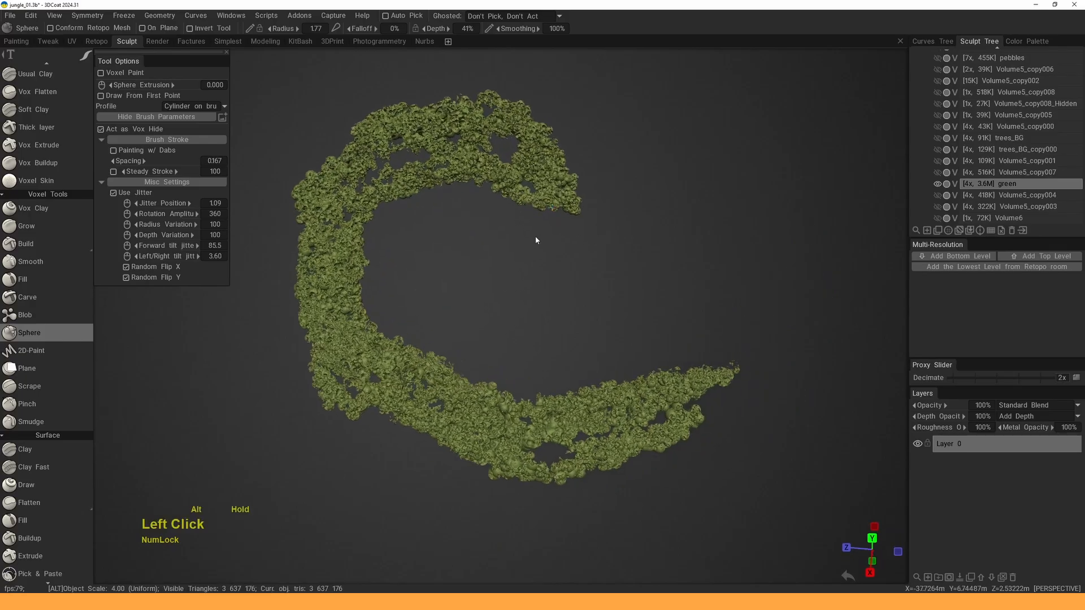
{"action": "middle_click_drag", "start_coordinate": [536, 239], "coordinate": [520, 325], "text": "alt"}
{"action": "right_click_drag", "start_coordinate": [520, 325], "coordinate": [545, 311], "text": "alt"}
{"action": "left_click_drag", "start_coordinate": [544, 310], "coordinate": [565, 283], "text": "alt"}
{"action": "middle_click_drag", "start_coordinate": [565, 283], "coordinate": [577, 308], "text": "alt"}
{"action": "left_click_drag", "start_coordinate": [617, 236], "coordinate": [617, 271]}
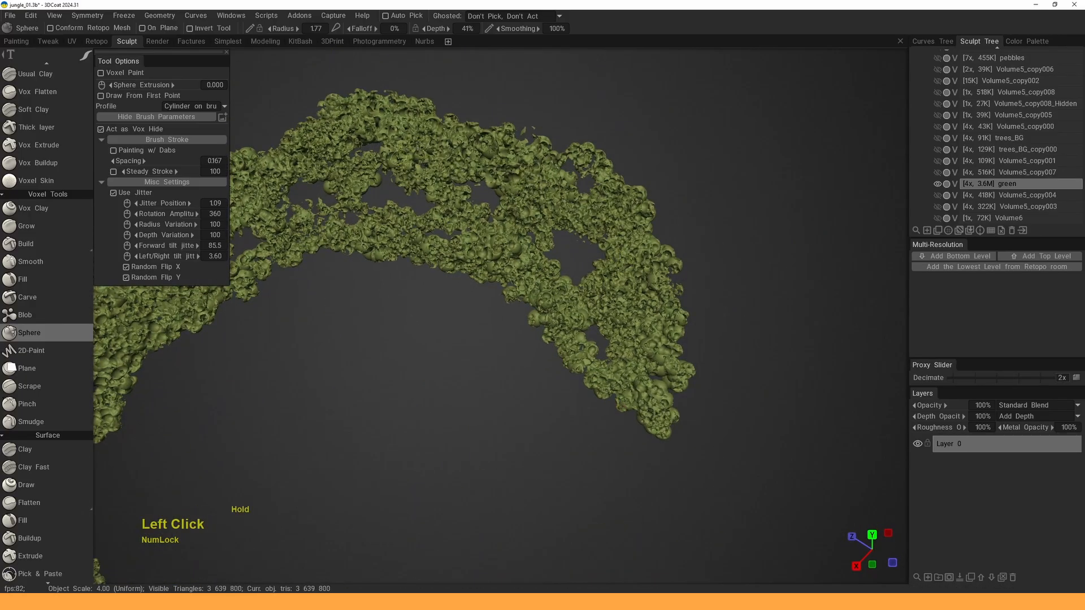
- Close in on the foliage arc and dab small sphere clumps along it
{"action": "mouse_move", "coordinate": [409, 165]}
{"action": "left_mouse_down", "text": "alt"}
{"action": "mouse_move", "coordinate": [497, 224]}
{"action": "mouse_move", "coordinate": [528, 213]}
{"action": "left_mouse_up", "text": "alt"}
{"action": "right_click_drag", "start_coordinate": [528, 214], "coordinate": [534, 235], "text": "alt"}
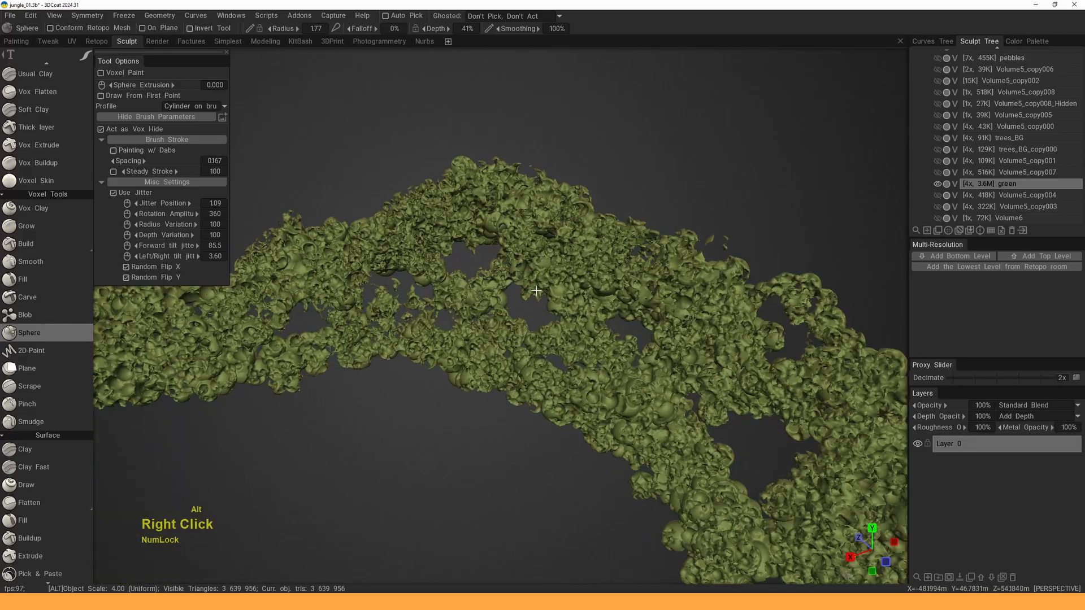
{"action": "left_click", "coordinate": [516, 208]}
{"action": "left_click_drag", "start_coordinate": [553, 233], "coordinate": [558, 221]}
{"action": "middle_click_drag", "start_coordinate": [563, 201], "coordinate": [577, 196], "text": "alt"}
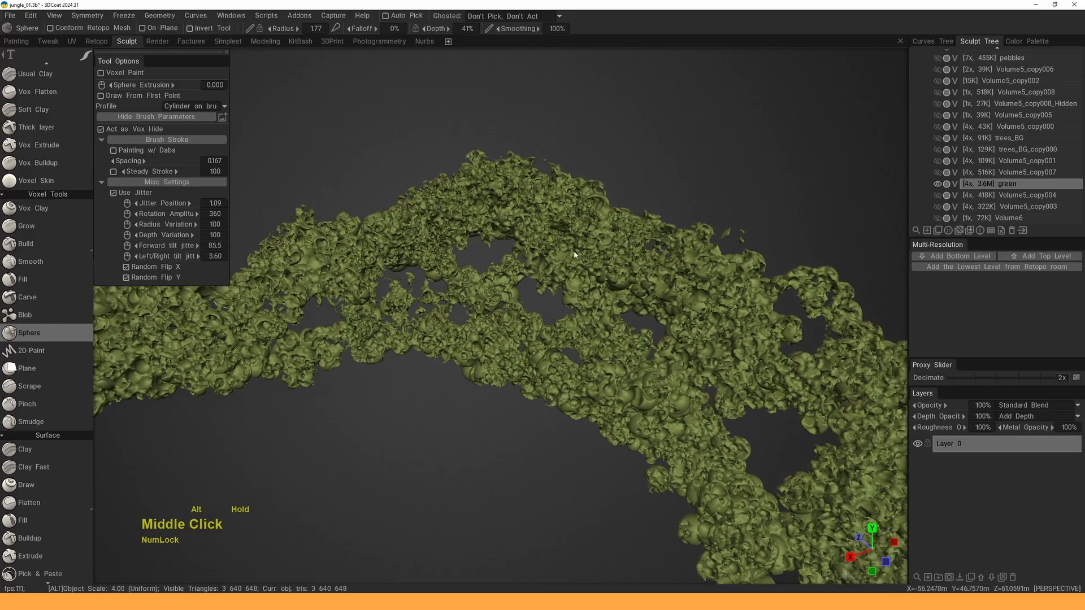
{"action": "left_click_drag", "start_coordinate": [576, 196], "coordinate": [587, 226], "text": "alt"}
{"action": "mouse_move", "coordinate": [587, 226]}
{"action": "middle_mouse_down", "text": "alt"}
{"action": "mouse_move", "coordinate": [570, 243]}
{"action": "mouse_move", "coordinate": [610, 203]}
{"action": "middle_mouse_up", "text": "alt"}
{"action": "right_click_drag", "start_coordinate": [610, 204], "coordinate": [619, 210], "text": "alt"}
{"action": "left_click_drag", "start_coordinate": [377, 256], "coordinate": [363, 247]}
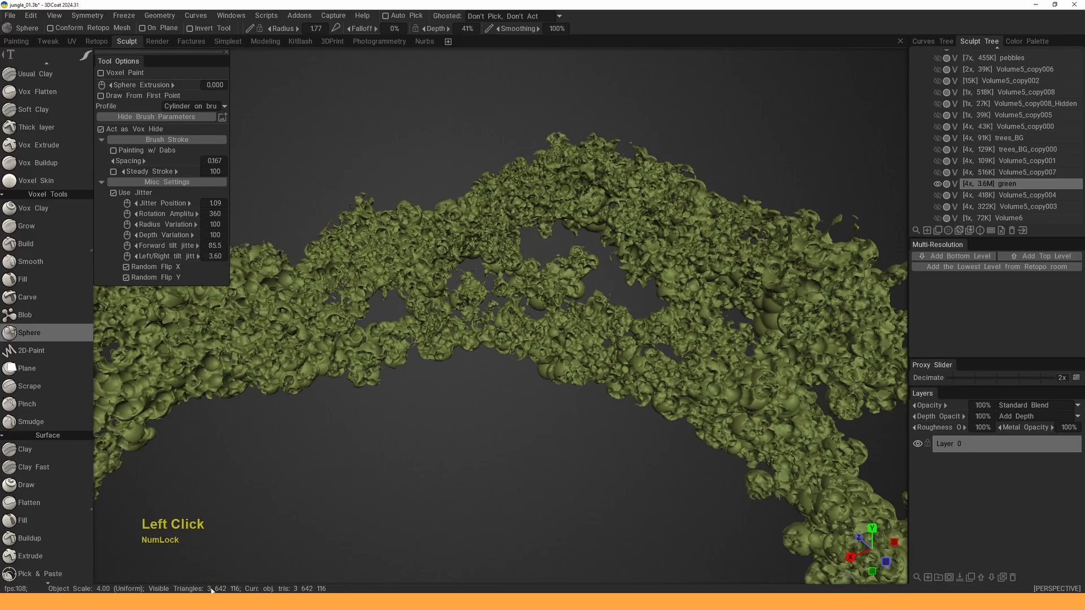
- Dab single sphere clumps into thin spots of the foliage
{"action": "middle_click_drag", "start_coordinate": [257, 503], "coordinate": [373, 486], "text": "alt"}
{"action": "left_click_drag", "start_coordinate": [373, 486], "coordinate": [398, 466], "text": "alt"}
{"action": "middle_click_drag", "start_coordinate": [398, 466], "coordinate": [419, 464], "text": "alt"}
{"action": "mouse_move", "coordinate": [434, 271]}
{"action": "left_mouse_down"}
{"action": "mouse_move", "coordinate": [393, 294]}
{"action": "mouse_move", "coordinate": [414, 335]}
{"action": "left_mouse_up"}
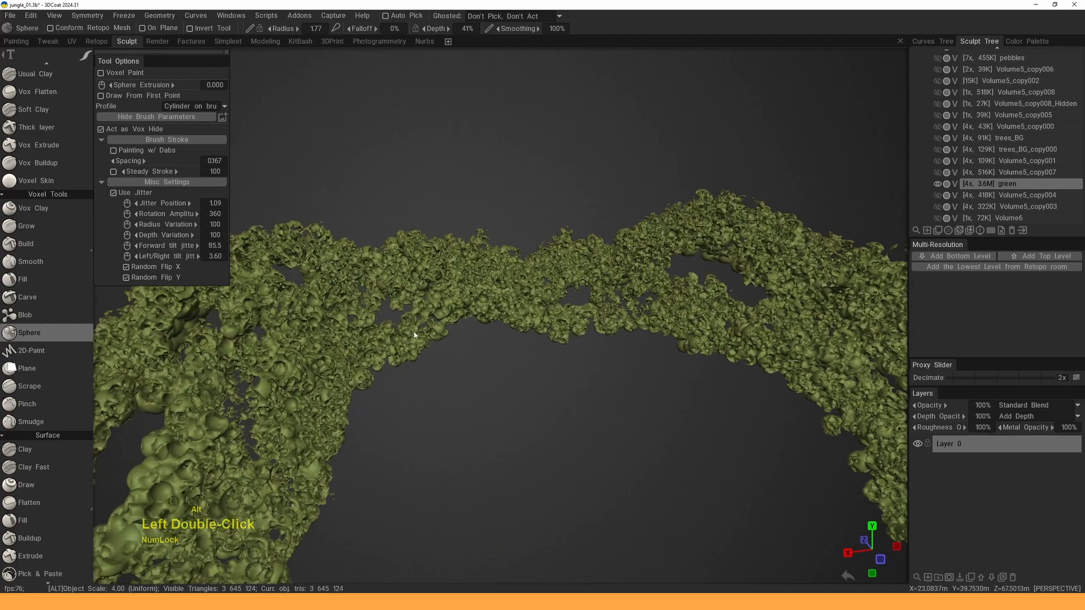
{"action": "left_click", "coordinate": [414, 335]}
{"action": "middle_click_drag", "start_coordinate": [373, 346], "coordinate": [396, 333], "text": "alt"}
{"action": "left_click", "coordinate": [395, 333]}
{"action": "left_click_drag", "start_coordinate": [395, 332], "coordinate": [283, 339], "text": "alt"}
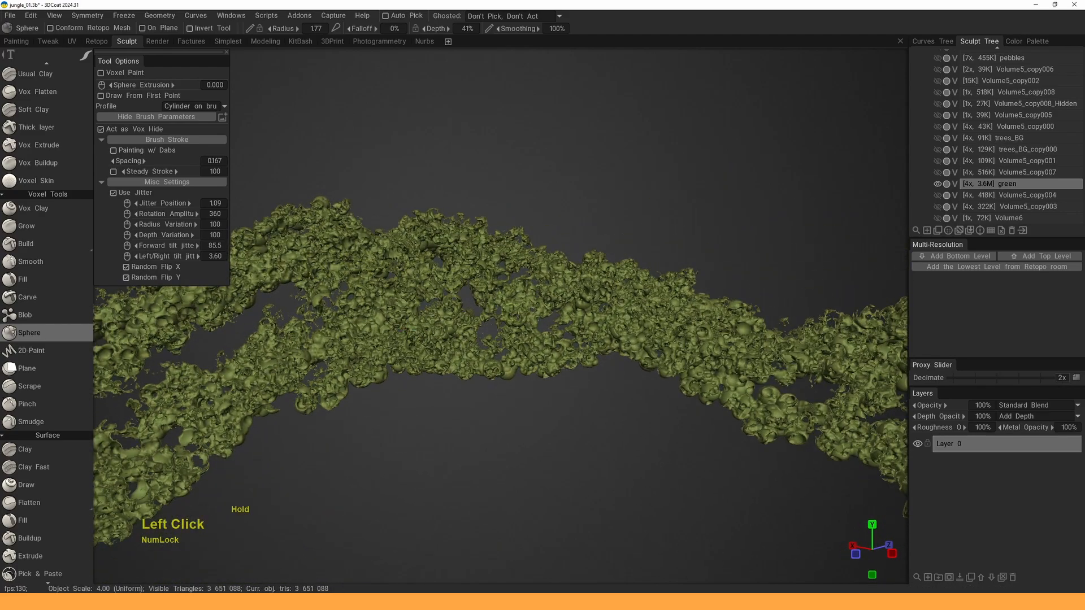
- Dab sphere clumps around the foliage arch from several angles
{"action": "left_click_drag", "start_coordinate": [506, 297], "coordinate": [476, 309]}
{"action": "right_click_drag", "start_coordinate": [475, 309], "coordinate": [461, 296], "text": "alt"}
{"action": "mouse_move", "coordinate": [460, 296]}
{"action": "left_mouse_down", "text": "alt"}
{"action": "mouse_move", "coordinate": [535, 280]}
{"action": "mouse_move", "coordinate": [531, 266]}
{"action": "left_mouse_up", "text": "alt"}
{"action": "left_click", "coordinate": [525, 254]}
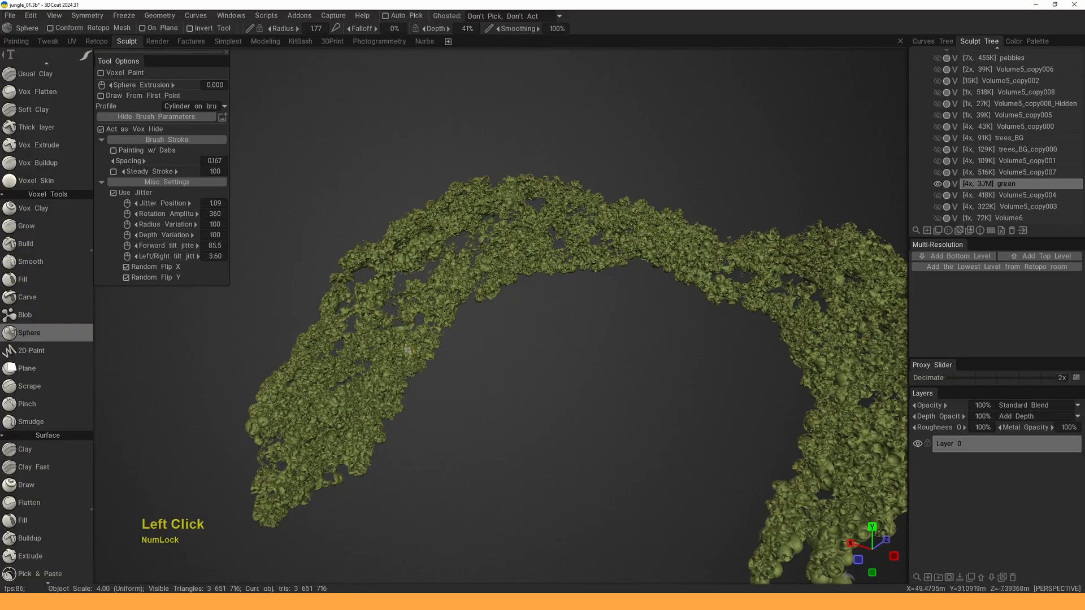
{"action": "middle_click_drag", "start_coordinate": [503, 243], "coordinate": [529, 251], "text": "alt"}
{"action": "left_click", "coordinate": [402, 386]}
{"action": "middle_click_drag", "start_coordinate": [401, 385], "coordinate": [383, 341], "text": "alt"}
{"action": "right_click_drag", "start_coordinate": [382, 341], "coordinate": [440, 319], "text": "alt"}
{"action": "left_click_drag", "start_coordinate": [440, 319], "coordinate": [494, 298], "text": "alt"}
{"action": "right_click_drag", "start_coordinate": [494, 298], "coordinate": [582, 254], "text": "alt"}
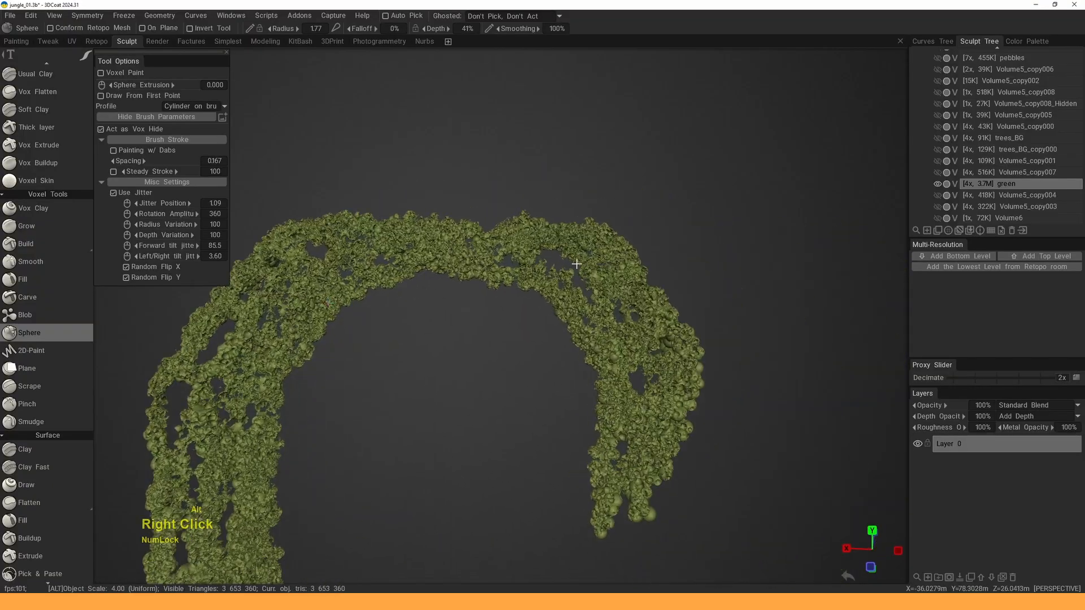
{"action": "left_click", "coordinate": [593, 241]}
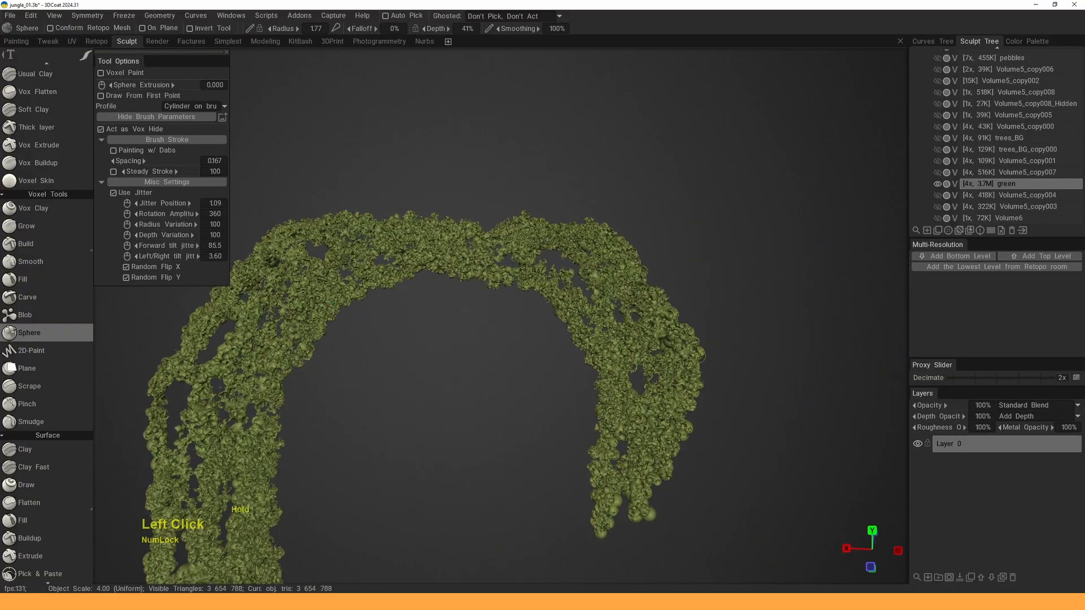
- Place further sphere dabs on the arch, then zoom out to check it
{"action": "mouse_move", "coordinate": [672, 316]}
{"action": "left_mouse_down", "text": "alt"}
{"action": "mouse_move", "coordinate": [637, 303]}
{"action": "mouse_move", "coordinate": [606, 317]}
{"action": "left_mouse_up", "text": "alt"}
{"action": "left_click", "coordinate": [606, 317]}
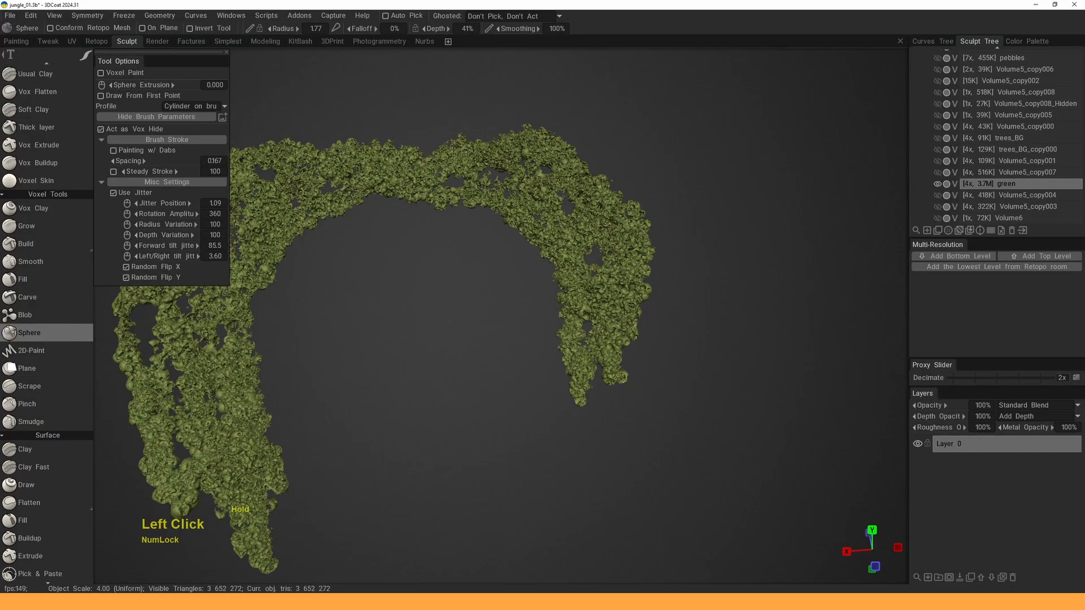
{"action": "middle_click_drag", "start_coordinate": [583, 274], "coordinate": [613, 333]}
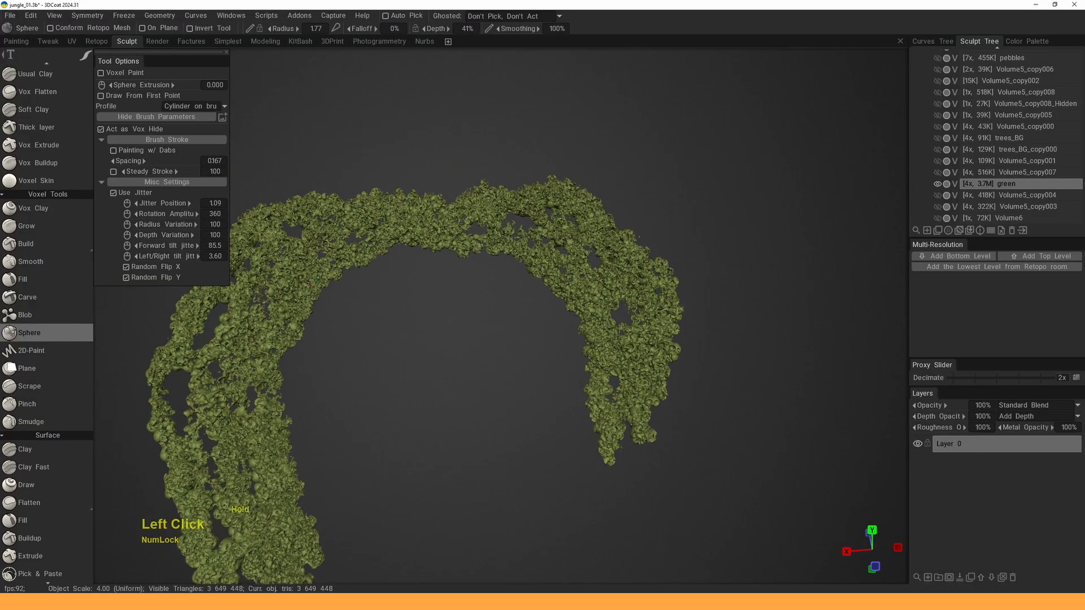
{"action": "left_click", "coordinate": [571, 216]}
{"action": "middle_click_drag", "start_coordinate": [572, 216], "coordinate": [617, 218], "text": "alt"}
{"action": "left_click", "coordinate": [312, 278]}
{"action": "right_click_drag", "start_coordinate": [312, 278], "coordinate": [367, 389], "text": "alt"}
{"action": "left_click_drag", "start_coordinate": [367, 390], "coordinate": [395, 398], "text": "alt"}
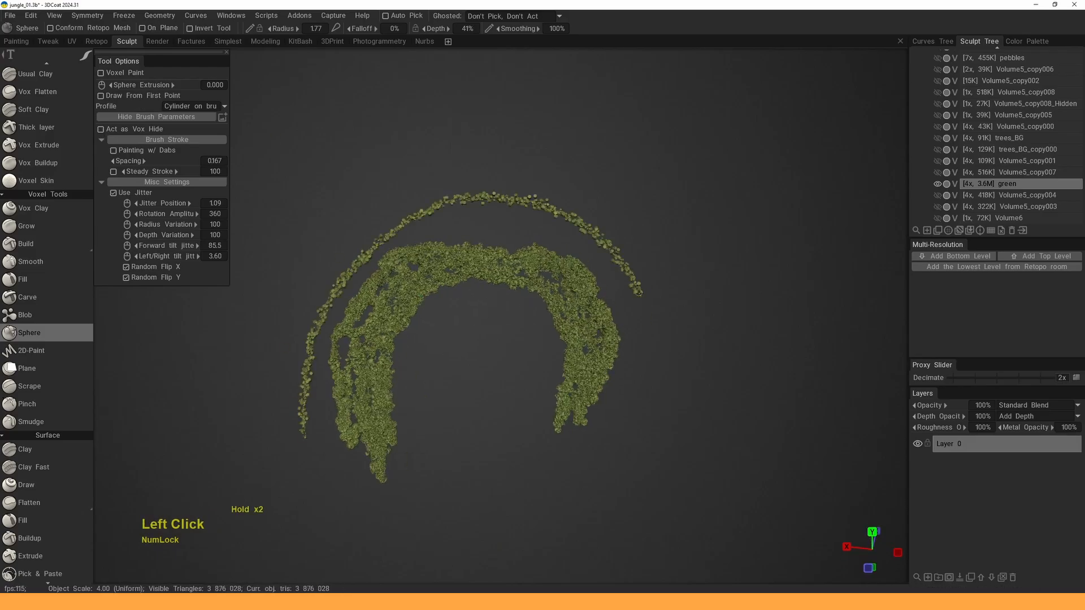
- Undo the stray ring and the spiral trail of sphere clumps
{"action": "right_click_drag", "start_coordinate": [586, 279], "coordinate": [650, 243], "text": "alt"}
{"action": "middle_click_drag", "start_coordinate": [611, 327], "coordinate": [461, 434], "text": "alt"}
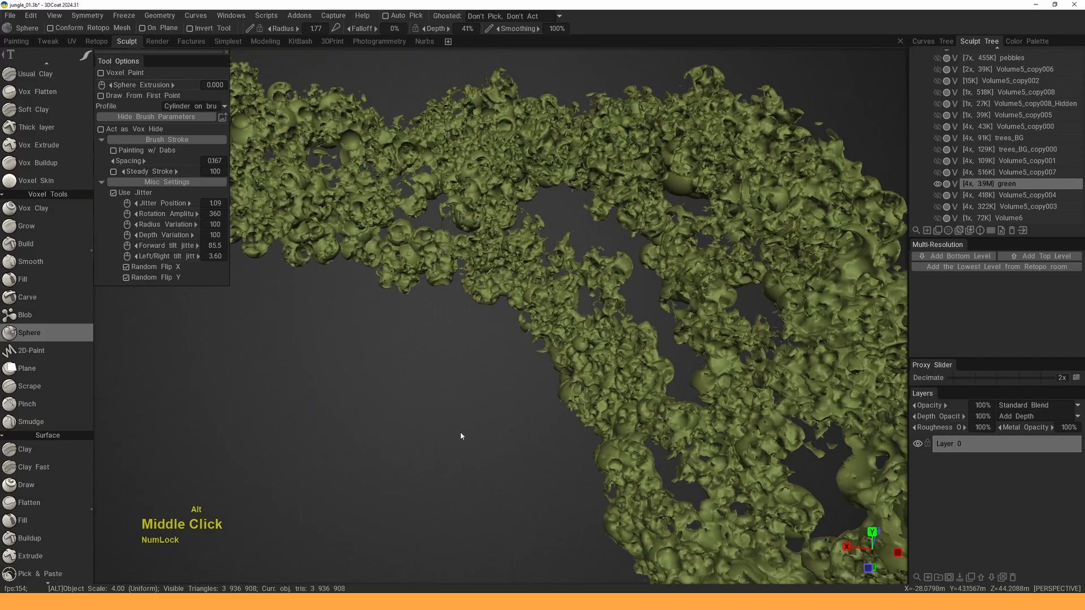
{"action": "middle_click_drag", "start_coordinate": [814, 119], "coordinate": [629, 288], "text": "alt"}
{"action": "right_click_drag", "start_coordinate": [694, 222], "coordinate": [628, 238], "text": "alt"}
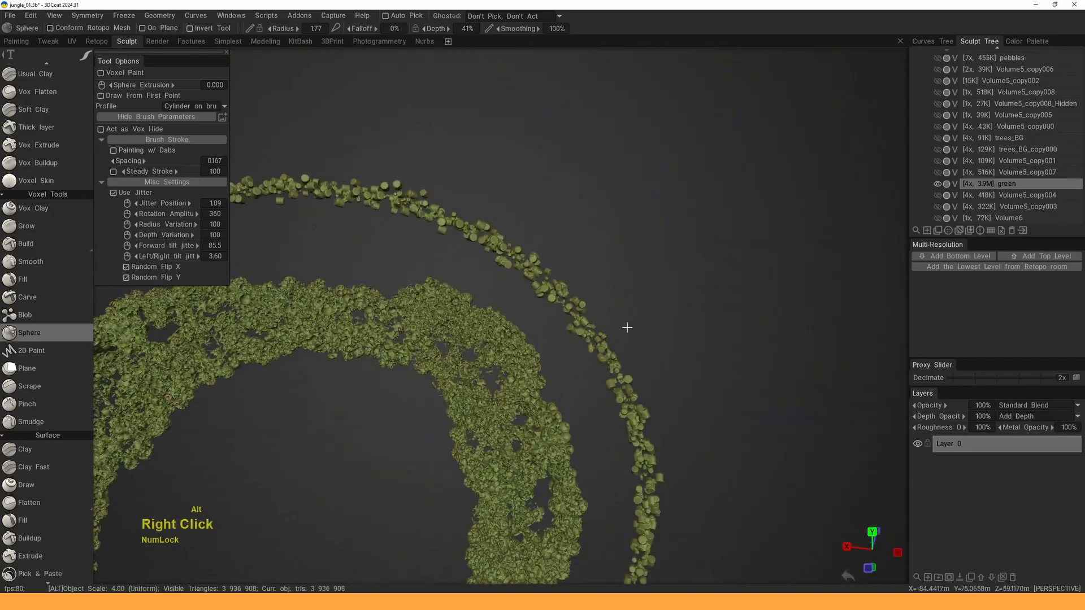
{"action": "left_click_drag", "start_coordinate": [626, 328], "coordinate": [671, 261], "text": "alt"}
{"action": "right_click_drag", "start_coordinate": [672, 261], "coordinate": [664, 241], "text": "alt"}
{"action": "key", "text": "z"}
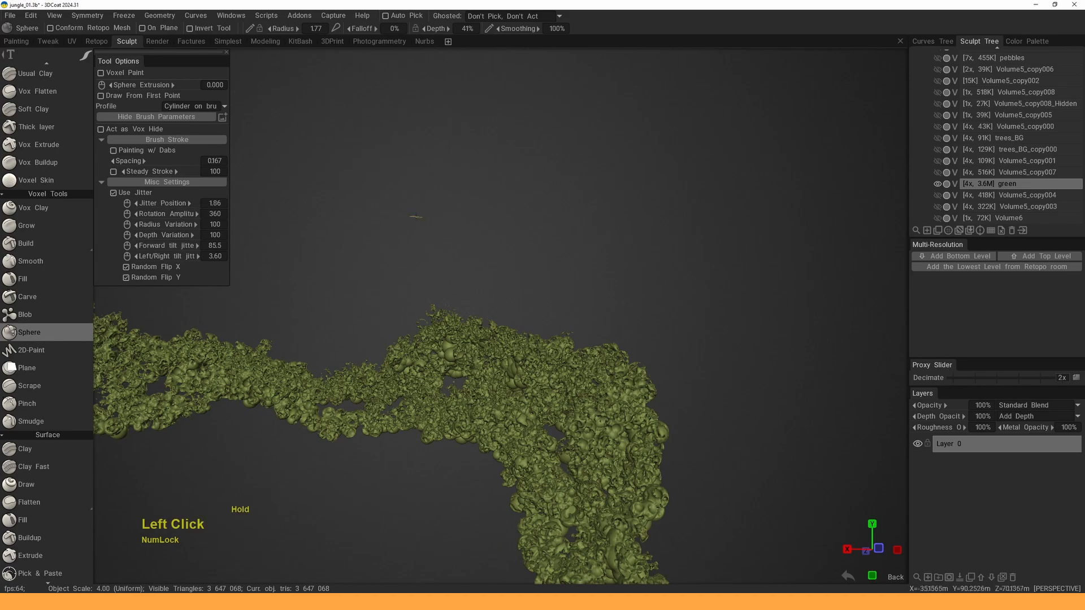
{"action": "mouse_move", "coordinate": [562, 157]}
{"action": "left_mouse_down"}
{"action": "mouse_move", "coordinate": [525, 257]}
{"action": "mouse_move", "coordinate": [560, 229]}
{"action": "left_mouse_up"}
{"action": "middle_click_drag", "start_coordinate": [549, 216], "coordinate": [594, 247], "text": "alt"}
{"action": "key", "text": "ctrl+z"}
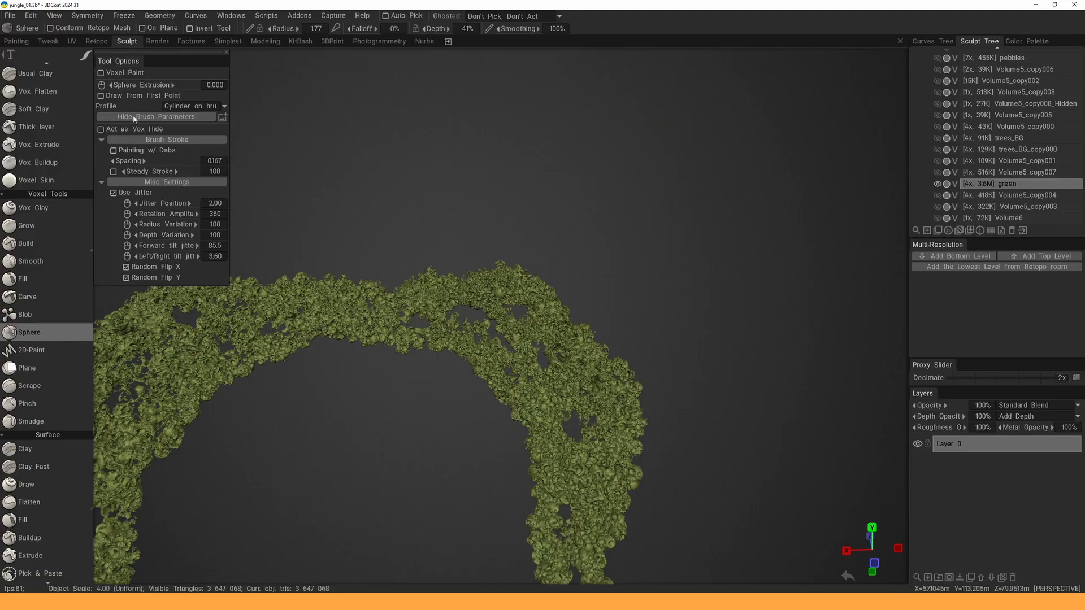
- Add sphere clumps across the arch's top and fill gaps down its left leg
{"action": "middle_click_drag", "start_coordinate": [275, 242], "coordinate": [497, 193], "text": "alt"}
{"action": "left_click_drag", "start_coordinate": [497, 192], "coordinate": [458, 209], "text": "alt"}
{"action": "right_click_drag", "start_coordinate": [458, 209], "coordinate": [454, 250], "text": "alt"}
{"action": "left_click_drag", "start_coordinate": [457, 177], "coordinate": [444, 170]}
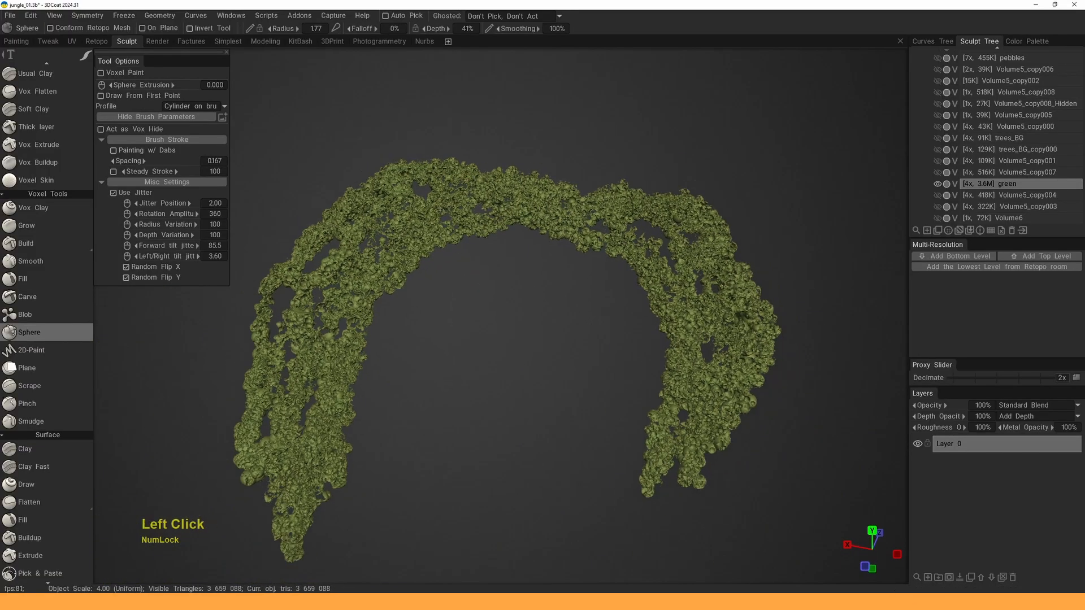
{"action": "left_click_drag", "start_coordinate": [432, 218], "coordinate": [356, 206]}
{"action": "mouse_move", "coordinate": [326, 337]}
{"action": "left_mouse_down"}
{"action": "mouse_move", "coordinate": [291, 441]}
{"action": "mouse_move", "coordinate": [263, 421]}
{"action": "left_mouse_up"}
- From a flatter view of the band, add sphere clumps along it
{"action": "left_click_drag", "start_coordinate": [586, 206], "coordinate": [600, 215], "text": "alt"}
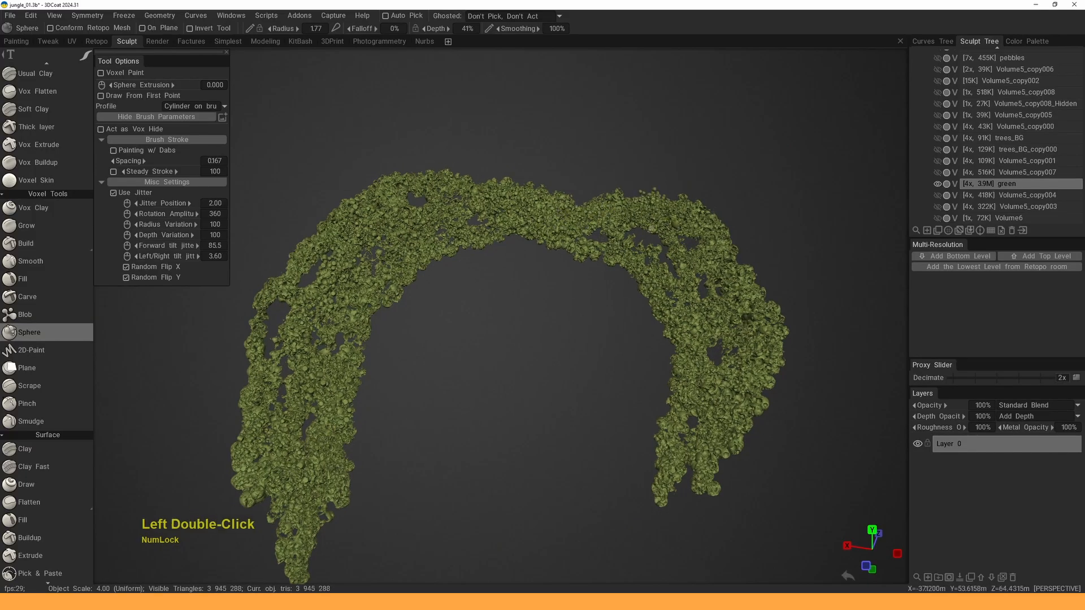
{"action": "middle_click_drag", "start_coordinate": [662, 220], "coordinate": [632, 214]}
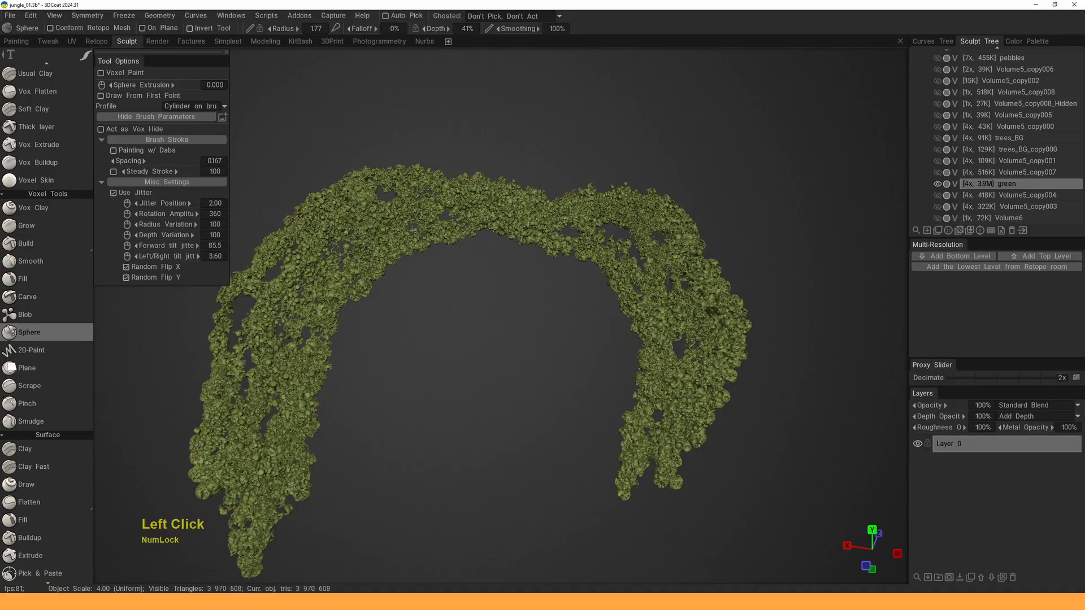
{"action": "left_click_drag", "start_coordinate": [640, 284], "coordinate": [680, 232], "text": "alt"}
{"action": "middle_click_drag", "start_coordinate": [681, 233], "coordinate": [665, 247], "text": "alt"}
{"action": "right_click_drag", "start_coordinate": [665, 246], "coordinate": [645, 272], "text": "alt"}
{"action": "middle_click_drag", "start_coordinate": [644, 272], "coordinate": [700, 288], "text": "alt"}
{"action": "left_click_drag", "start_coordinate": [700, 288], "coordinate": [655, 280], "text": "alt"}
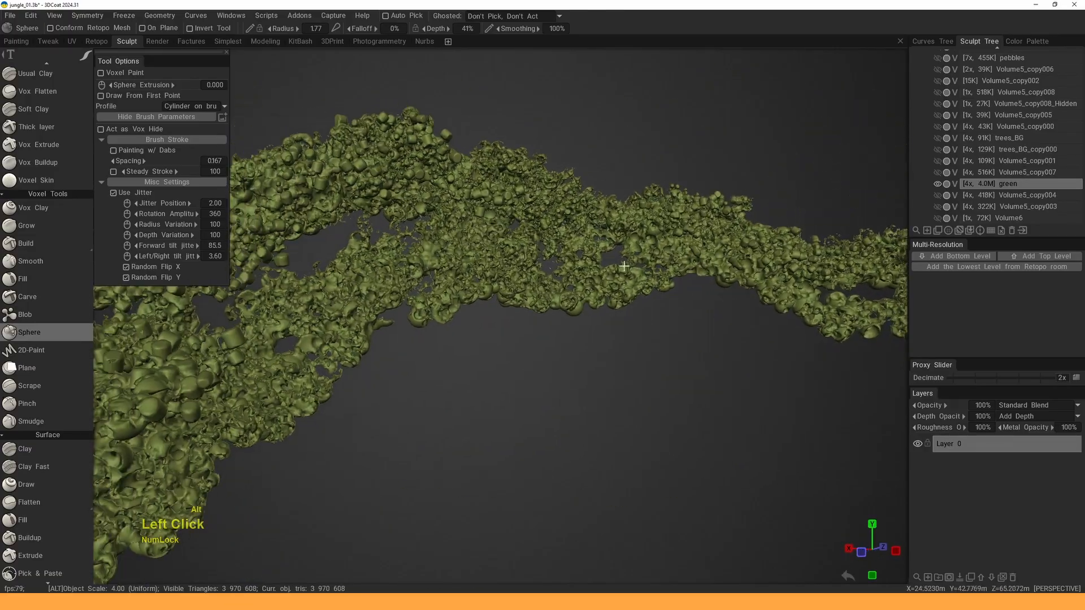
{"action": "middle_click_drag", "start_coordinate": [620, 263], "coordinate": [650, 297], "text": "alt"}
{"action": "left_click_drag", "start_coordinate": [649, 296], "coordinate": [587, 282], "text": "alt"}
{"action": "middle_click_drag", "start_coordinate": [588, 281], "coordinate": [590, 264], "text": "alt"}
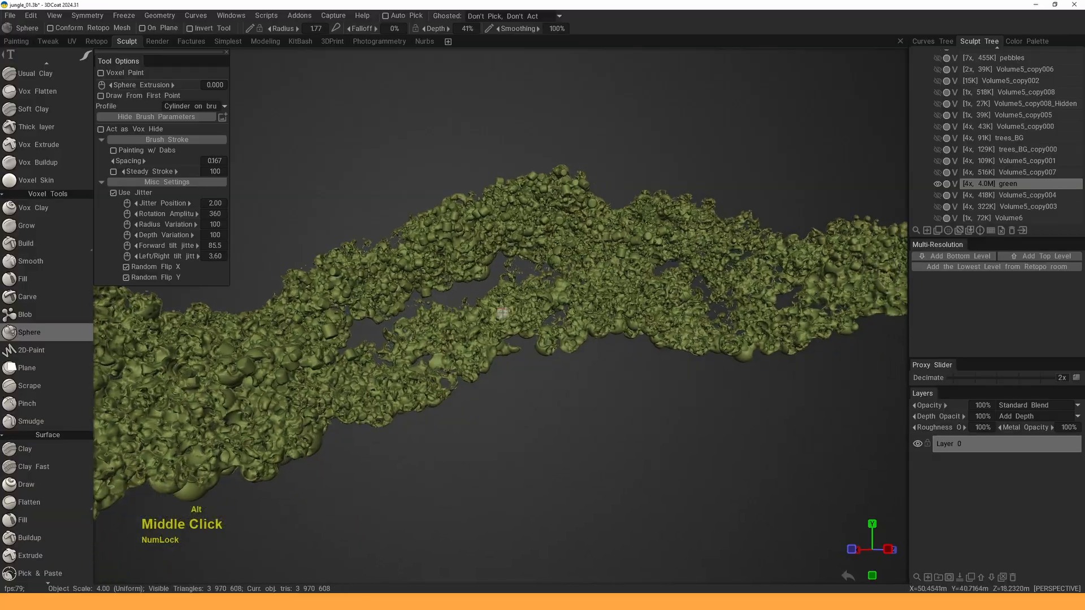
{"action": "left_click_drag", "start_coordinate": [487, 318], "coordinate": [432, 345]}
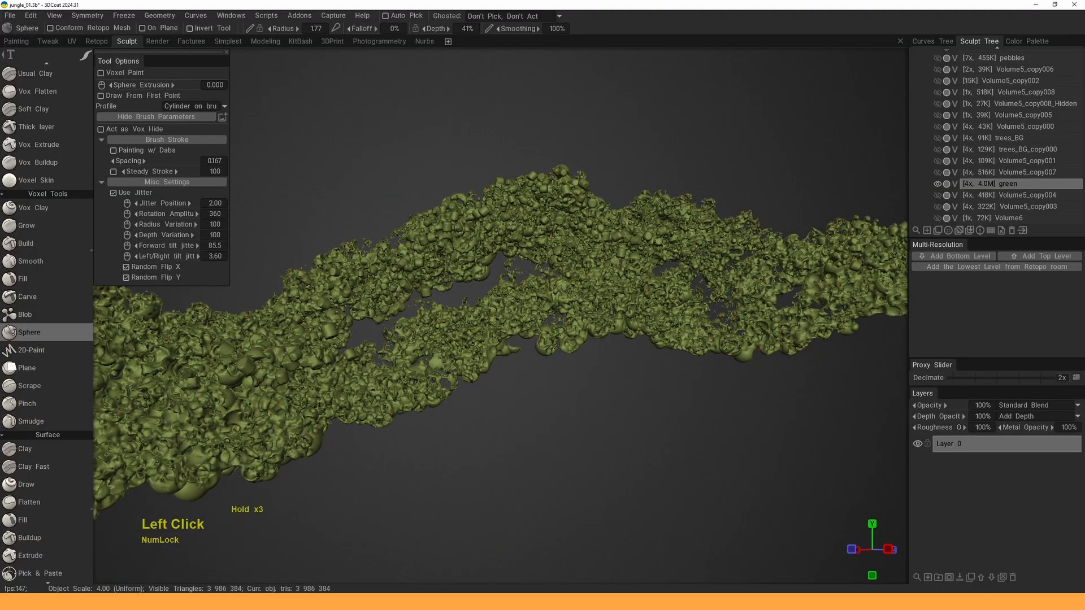
- Add two sphere strokes to the band and small dabs on its left side
{"action": "mouse_move", "coordinate": [581, 275]}
{"action": "left_mouse_down", "text": "alt"}
{"action": "mouse_move", "coordinate": [656, 325]}
{"action": "mouse_move", "coordinate": [737, 329]}
{"action": "mouse_move", "coordinate": [691, 317]}
{"action": "left_mouse_up", "text": "alt"}
{"action": "middle_click_drag", "start_coordinate": [691, 318], "coordinate": [762, 297], "text": "alt"}
{"action": "left_click_drag", "start_coordinate": [594, 294], "coordinate": [491, 329]}
{"action": "middle_click_drag", "start_coordinate": [418, 284], "coordinate": [488, 307], "text": "alt"}
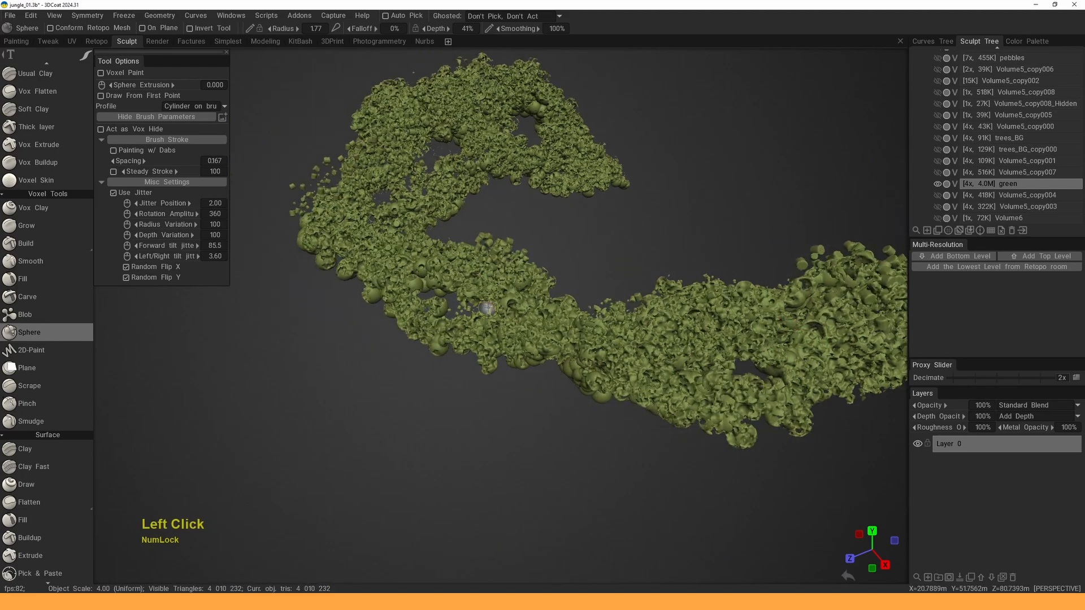
{"action": "mouse_move", "coordinate": [497, 251]}
{"action": "left_mouse_down"}
{"action": "mouse_move", "coordinate": [370, 234]}
{"action": "mouse_move", "coordinate": [355, 272]}
{"action": "left_mouse_up"}
{"action": "middle_click_drag", "start_coordinate": [375, 190], "coordinate": [403, 296], "text": "alt"}
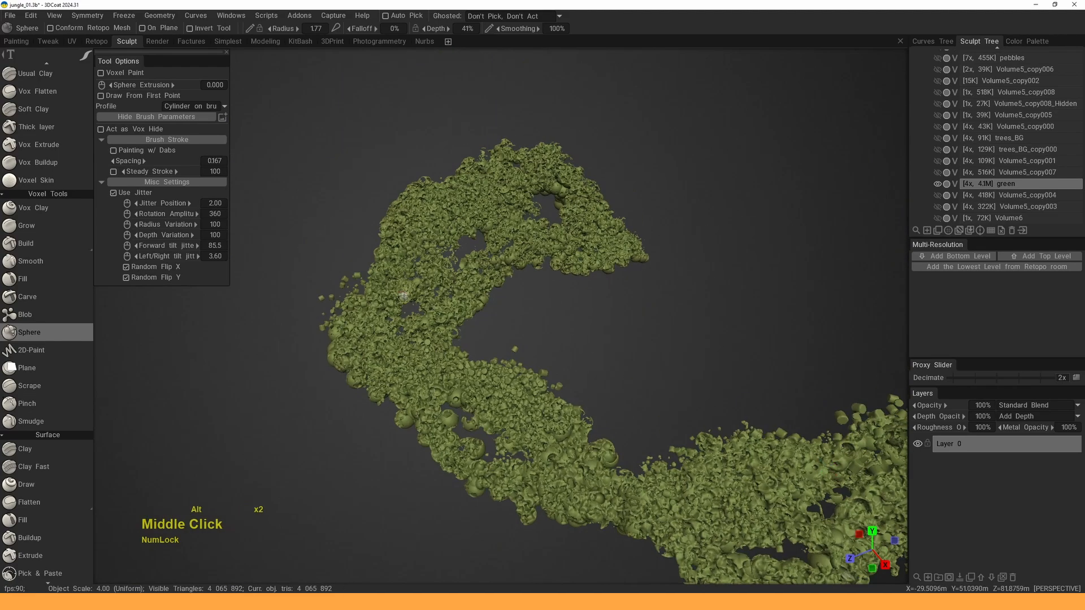
- Run final sphere strokes across the U-shaped band, reaching about 4.3M triangles
{"action": "left_click_drag", "start_coordinate": [389, 289], "coordinate": [442, 311], "text": "alt"}
{"action": "middle_click_drag", "start_coordinate": [386, 267], "coordinate": [421, 283], "text": "alt"}
{"action": "mouse_move", "coordinate": [422, 283]}
{"action": "left_mouse_down"}
{"action": "mouse_move", "coordinate": [412, 305]}
{"action": "mouse_move", "coordinate": [453, 317]}
{"action": "left_mouse_up"}
{"action": "mouse_move", "coordinate": [452, 294]}
{"action": "middle_mouse_down", "text": "alt"}
{"action": "mouse_move", "coordinate": [499, 259]}
{"action": "mouse_move", "coordinate": [595, 247]}
{"action": "middle_mouse_up", "text": "alt"}
{"action": "mouse_move", "coordinate": [438, 288]}
{"action": "left_mouse_down"}
{"action": "mouse_move", "coordinate": [407, 299]}
{"action": "mouse_move", "coordinate": [468, 304]}
{"action": "left_mouse_up"}
{"action": "middle_click_drag", "start_coordinate": [468, 305], "coordinate": [549, 254], "text": "alt"}
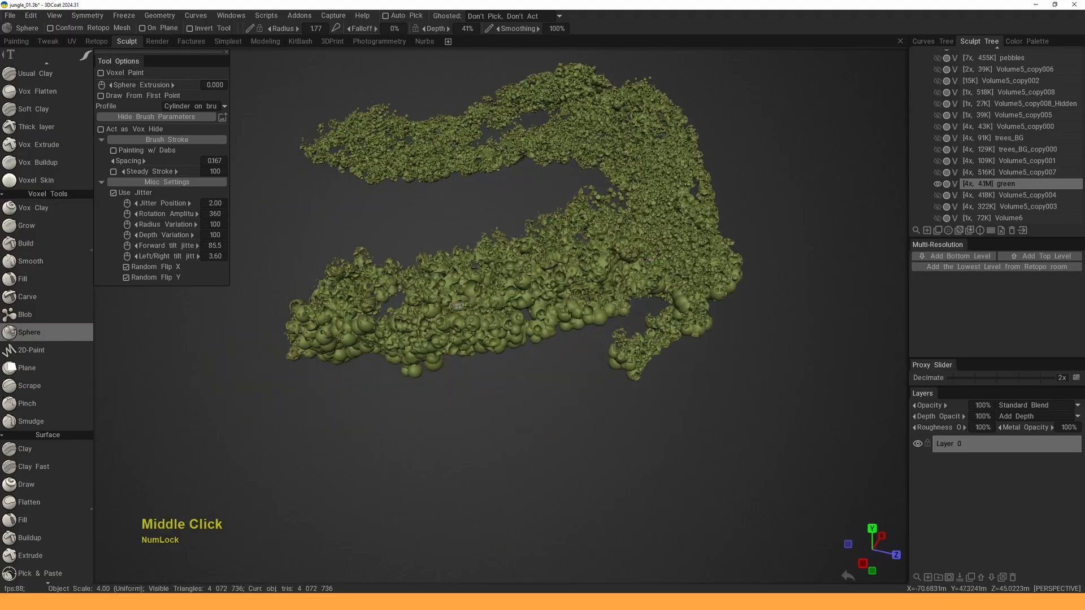
{"action": "mouse_move", "coordinate": [449, 302]}
{"action": "left_mouse_down"}
{"action": "mouse_move", "coordinate": [346, 333]}
{"action": "mouse_move", "coordinate": [442, 332]}
{"action": "left_mouse_up"}
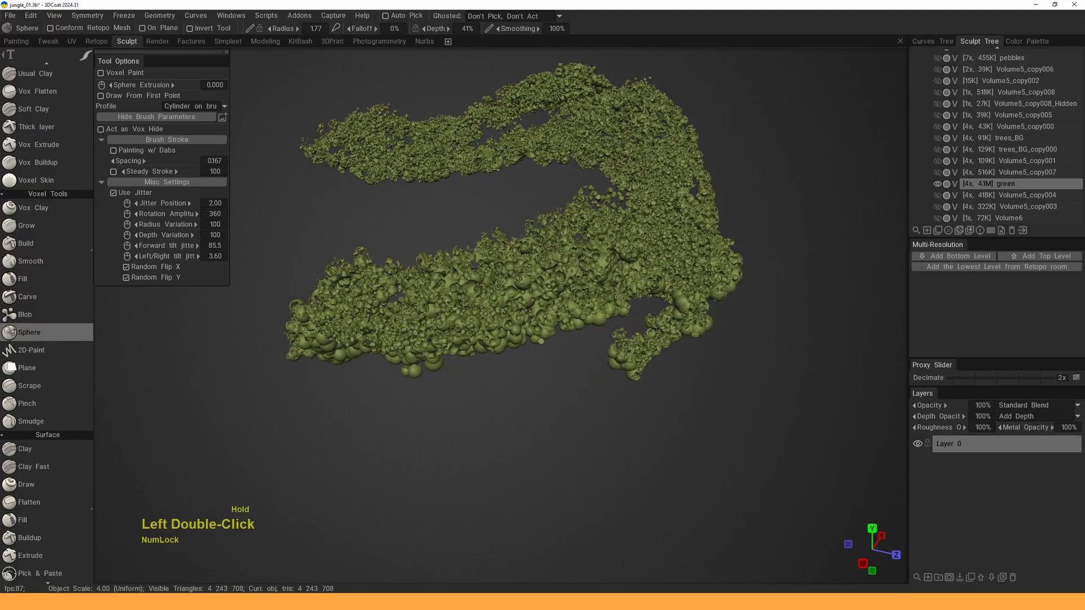
{"action": "left_click_drag", "start_coordinate": [541, 272], "coordinate": [622, 283], "text": "alt"}
{"action": "right_click_drag", "start_coordinate": [621, 283], "coordinate": [565, 255], "text": "alt"}
{"action": "middle_click_drag", "start_coordinate": [565, 254], "coordinate": [626, 246], "text": "alt"}
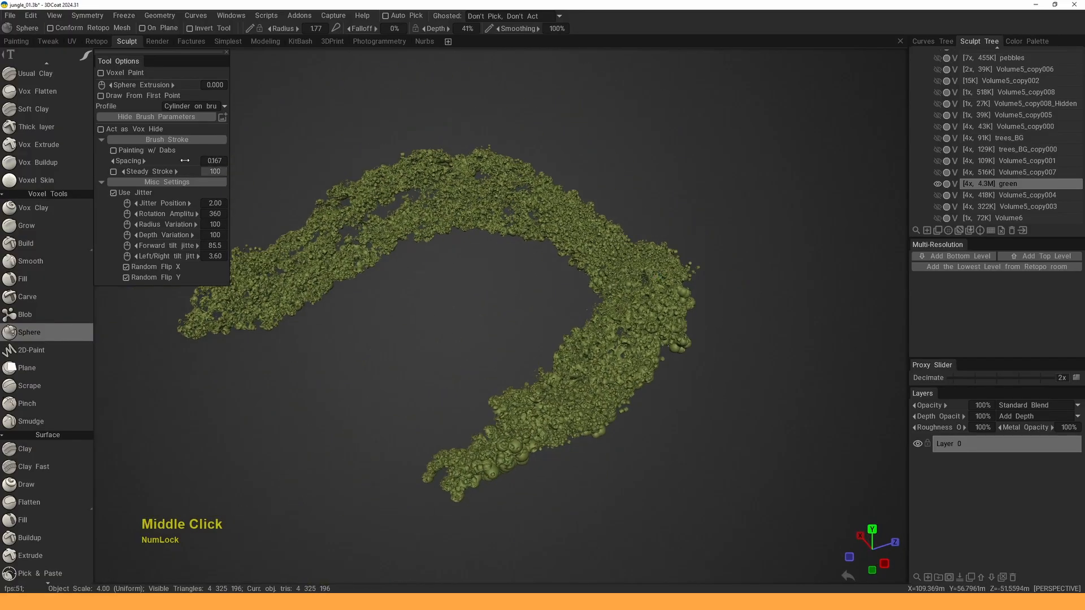
{"action": "left_click_drag", "start_coordinate": [667, 317], "coordinate": [551, 291], "text": "alt"}
{"action": "mouse_move", "coordinate": [551, 291]}
{"action": "right_mouse_down", "text": "alt"}
{"action": "mouse_move", "coordinate": [585, 329]}
{"action": "mouse_move", "coordinate": [599, 322]}
{"action": "right_mouse_up", "text": "alt"}
- At brush radius 2.97, hide spheres along the foliage's lower edge toward the middle
{"action": "key", "text": "f"}
{"action": "left_click_drag", "start_coordinate": [599, 322], "coordinate": [559, 325], "text": "alt"}
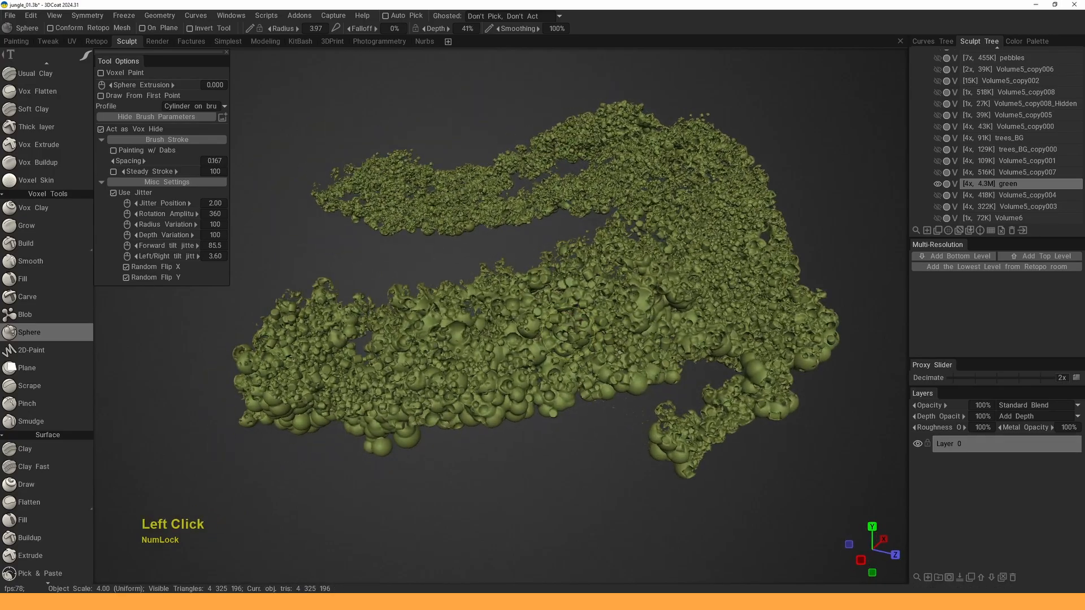
{"action": "right_click_drag", "start_coordinate": [504, 366], "coordinate": [495, 409]}
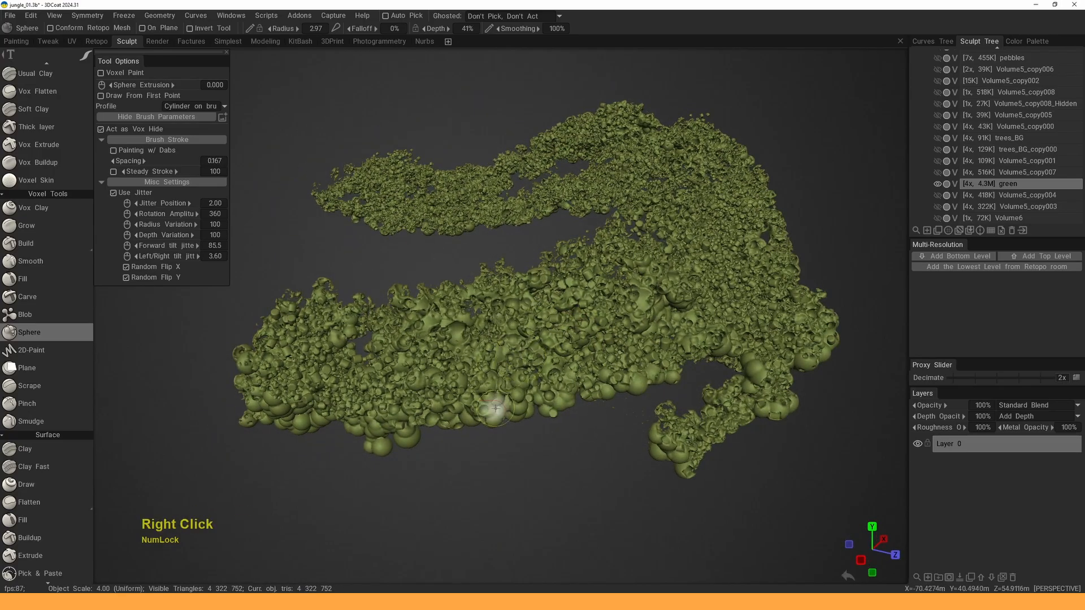
{"action": "left_click_drag", "start_coordinate": [495, 409], "coordinate": [365, 433]}
{"action": "mouse_move", "coordinate": [302, 417]}
{"action": "left_mouse_down"}
{"action": "mouse_move", "coordinate": [288, 367]}
{"action": "mouse_move", "coordinate": [362, 341]}
{"action": "mouse_move", "coordinate": [626, 356]}
{"action": "left_mouse_up"}
- Shrink the brush to radius 2.39 and hide a small patch at the arch's bend
{"action": "mouse_move", "coordinate": [580, 317]}
{"action": "left_mouse_down", "text": "alt"}
{"action": "mouse_move", "coordinate": [654, 341]}
{"action": "mouse_move", "coordinate": [627, 338]}
{"action": "left_mouse_up", "text": "alt"}
{"action": "middle_click_drag", "start_coordinate": [628, 338], "coordinate": [588, 321], "text": "alt"}
{"action": "left_click_drag", "start_coordinate": [589, 321], "coordinate": [585, 335], "text": "alt"}
{"action": "right_click_drag", "start_coordinate": [586, 335], "coordinate": [581, 337]}
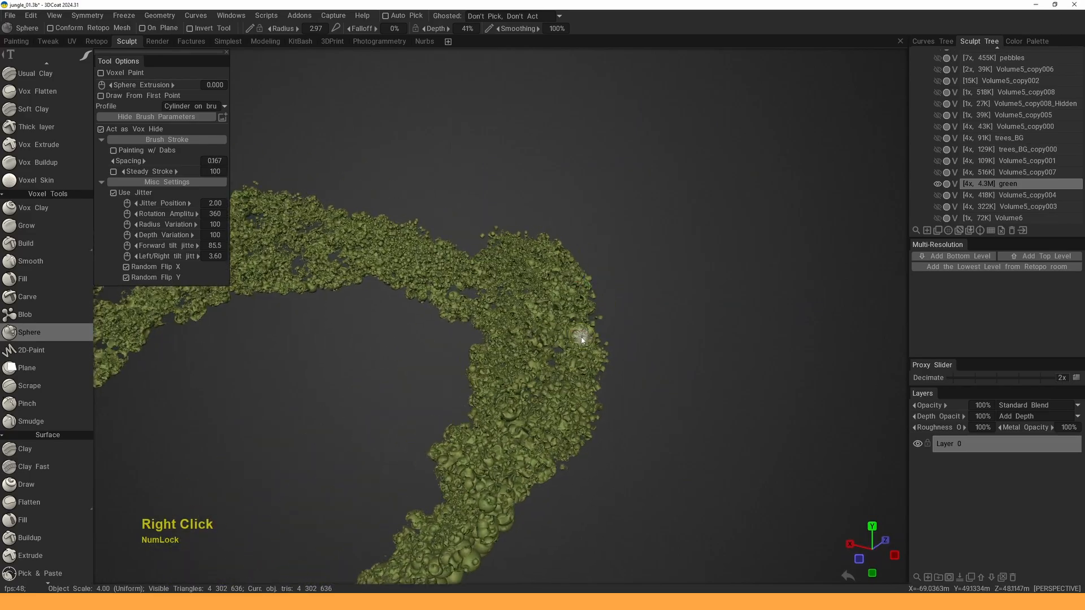
{"action": "left_click_drag", "start_coordinate": [582, 336], "coordinate": [602, 334], "text": "alt"}
{"action": "right_click_drag", "start_coordinate": [603, 334], "coordinate": [597, 334]}
{"action": "left_click_drag", "start_coordinate": [597, 334], "coordinate": [582, 330]}
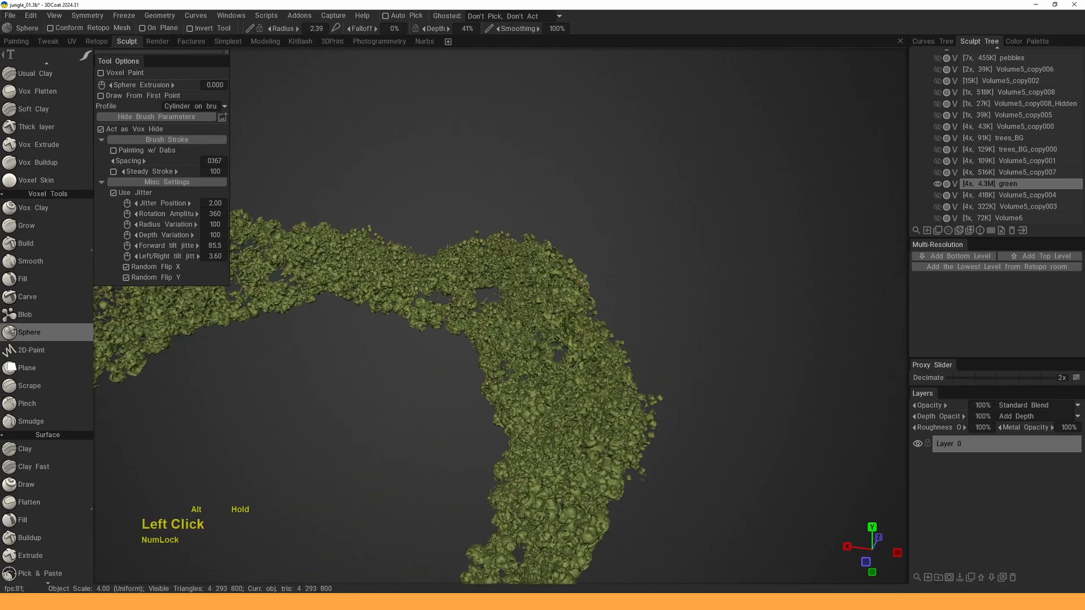
- Hide the remaining stray clumps at radius 5.96, then a smaller brush, leaving 4,143,072 triangles
{"action": "middle_click_drag", "start_coordinate": [574, 319], "coordinate": [558, 291], "text": "alt"}
{"action": "left_click_drag", "start_coordinate": [558, 292], "coordinate": [600, 287], "text": "alt"}
{"action": "right_click_drag", "start_coordinate": [600, 286], "coordinate": [612, 289]}
{"action": "left_click_drag", "start_coordinate": [612, 298], "coordinate": [625, 332]}
{"action": "middle_click_drag", "start_coordinate": [626, 332], "coordinate": [621, 311], "text": "alt"}
{"action": "left_click_drag", "start_coordinate": [593, 308], "coordinate": [631, 302], "text": "alt"}
{"action": "mouse_move", "coordinate": [608, 282]}
{"action": "left_mouse_down"}
{"action": "mouse_move", "coordinate": [594, 267]}
{"action": "mouse_move", "coordinate": [631, 282]}
{"action": "mouse_move", "coordinate": [631, 254]}
{"action": "left_mouse_up"}
{"action": "right_click_drag", "start_coordinate": [631, 254], "coordinate": [622, 248]}
{"action": "mouse_move", "coordinate": [616, 248]}
{"action": "left_mouse_down"}
{"action": "mouse_move", "coordinate": [560, 253]}
{"action": "mouse_move", "coordinate": [555, 229]}
{"action": "left_mouse_up"}
{"action": "key", "text": "alt"}
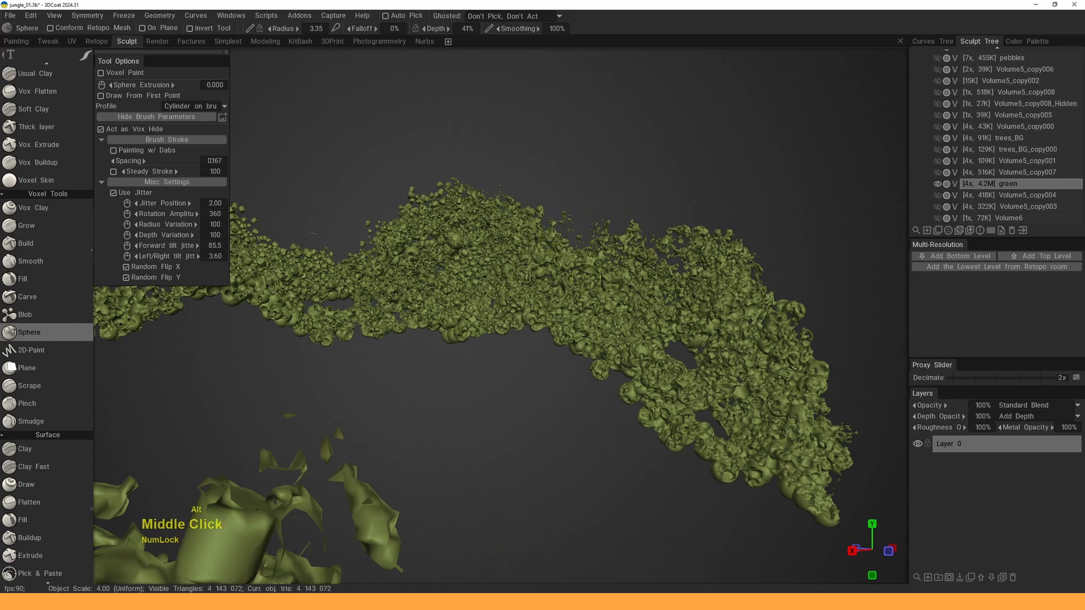
{"action": "mouse_move", "coordinate": [598, 263]}
{"action": "right_mouse_down", "text": "alt"}
{"action": "mouse_move", "coordinate": [571, 286]}
{"action": "mouse_move", "coordinate": [602, 258]}
{"action": "right_mouse_up", "text": "alt"}
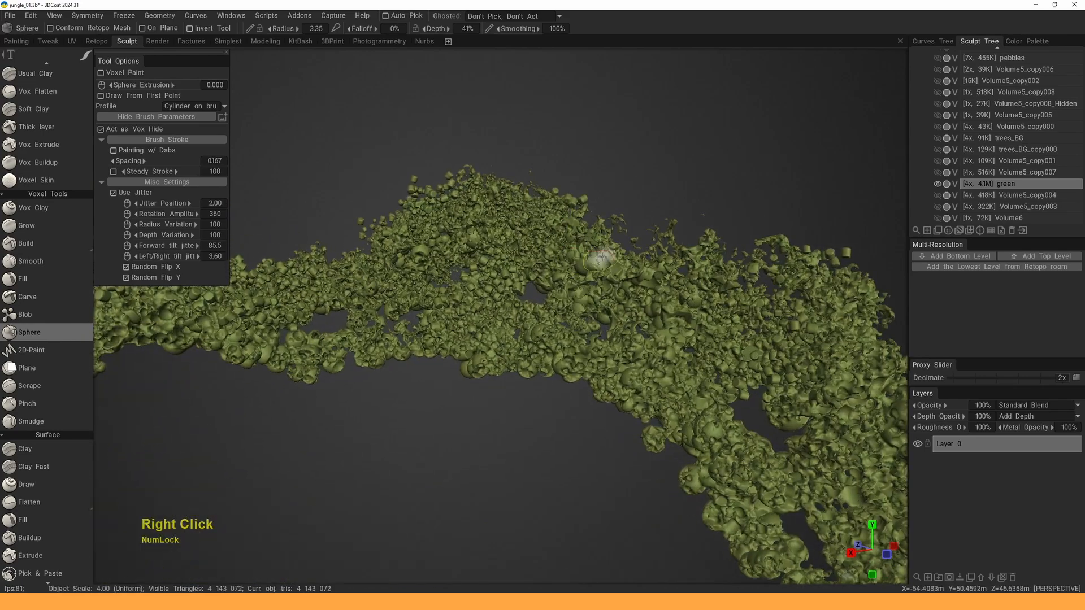
- Switch the Sphere brush's stroke mode to Stamp Mode and stamp dabs on the foliage and hilltop
{"action": "key", "text": "e"}
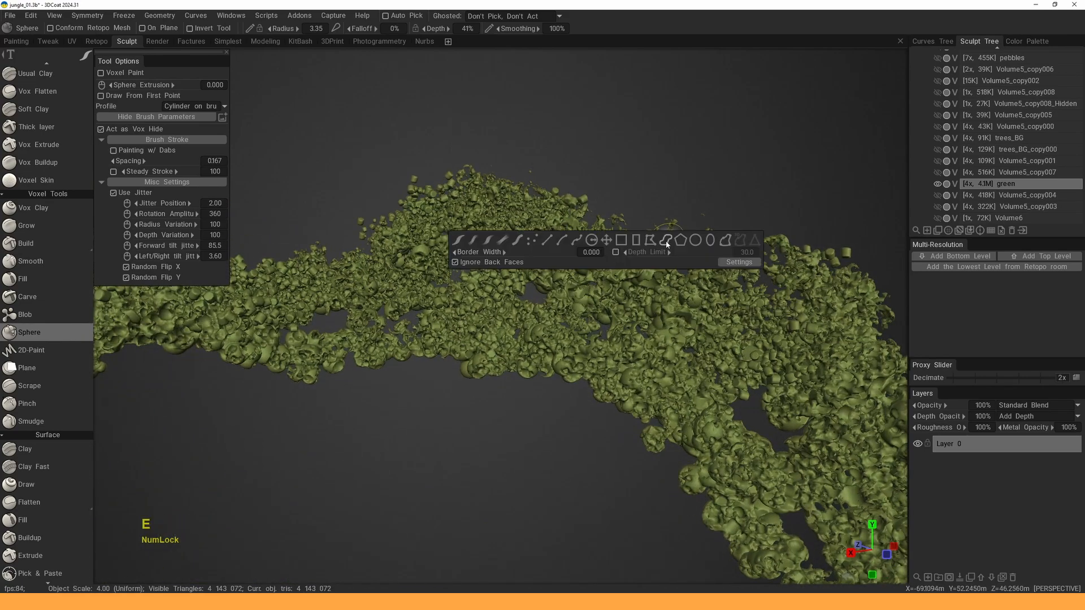
{"action": "left_click", "coordinate": [665, 241]}
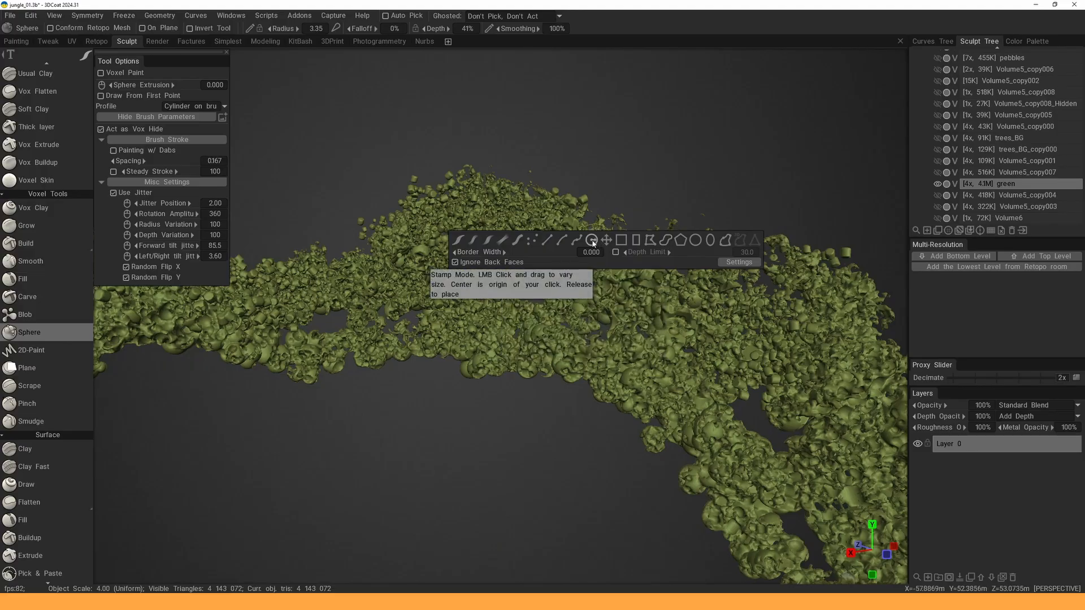
{"action": "left_click", "coordinate": [592, 241]}
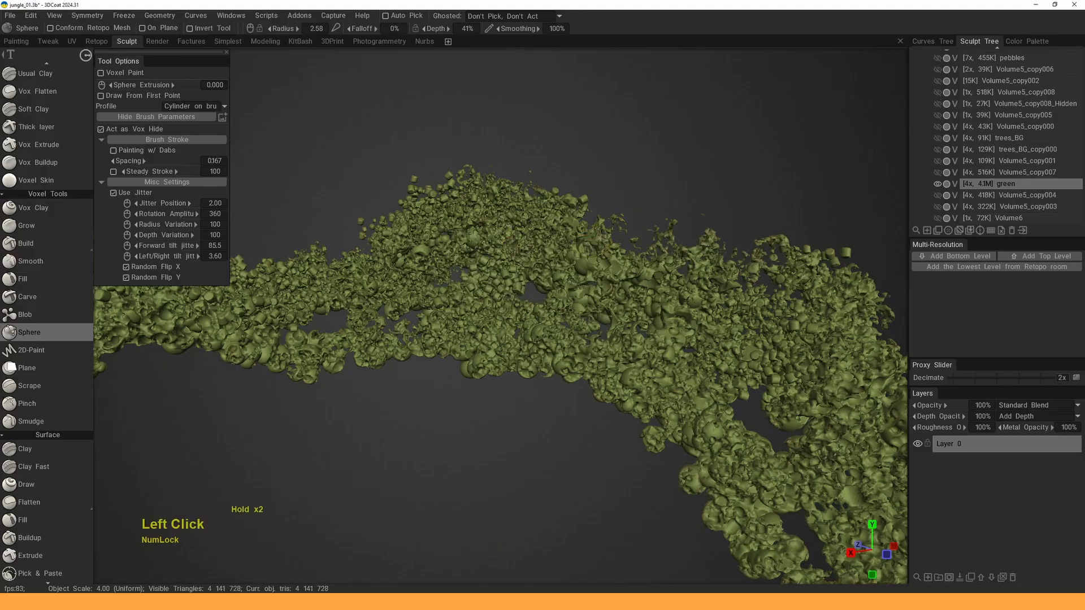
{"action": "left_click_drag", "start_coordinate": [558, 252], "coordinate": [582, 267]}
{"action": "key", "text": "e"}
{"action": "left_click", "coordinate": [601, 261]}
{"action": "left_click", "coordinate": [541, 253]}
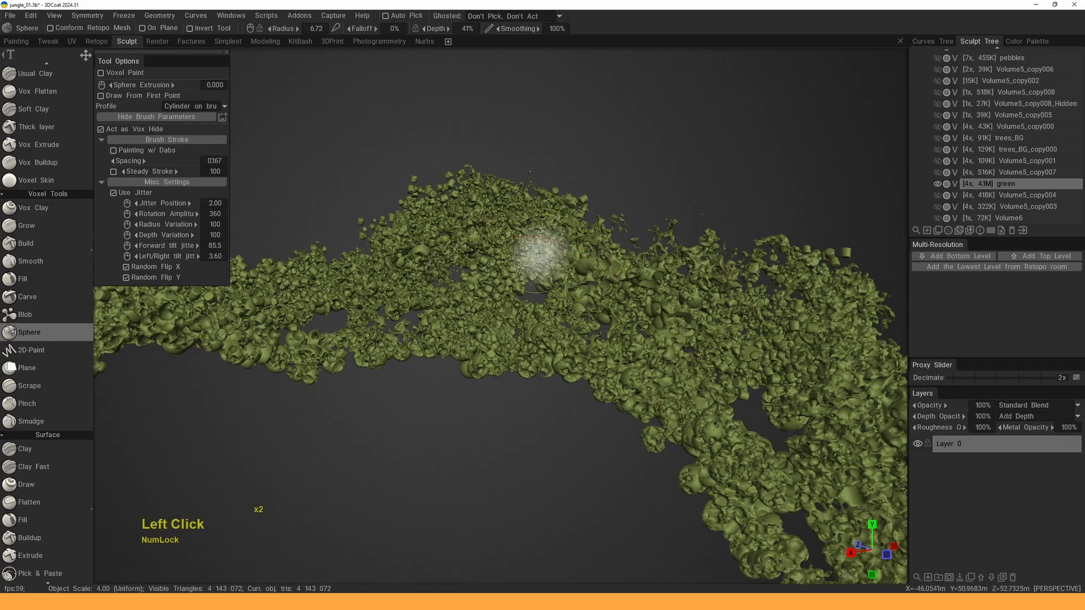
{"action": "key", "text": "e"}
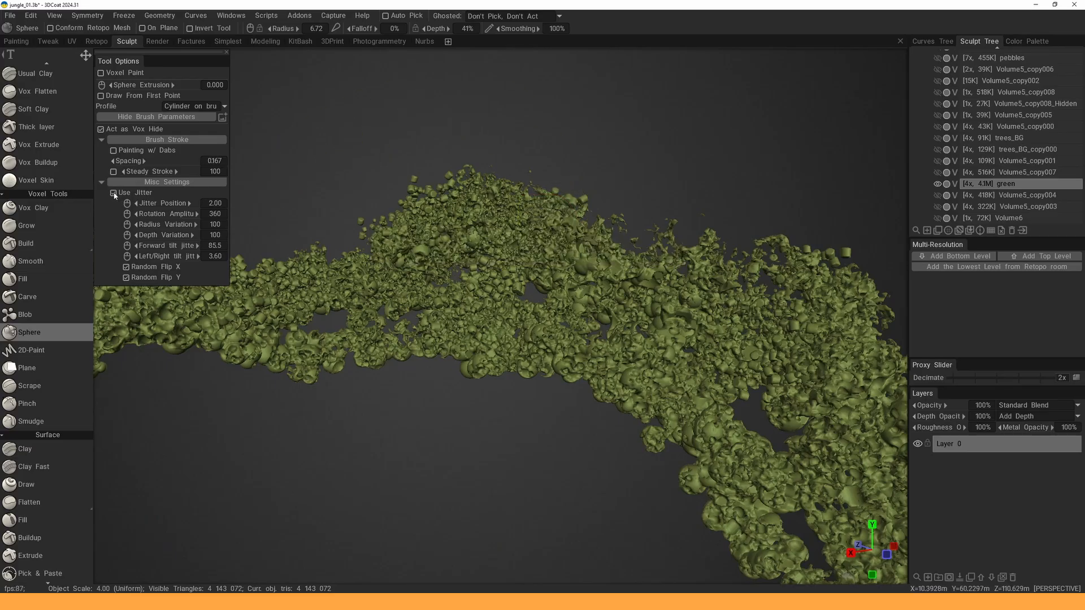
- Turn off Use Jitter, choose a new stroke mode, and set the brush profile to Sphere
{"action": "left_click", "coordinate": [114, 194]}
{"action": "key", "text": "e"}
{"action": "left_click", "coordinate": [515, 220]}
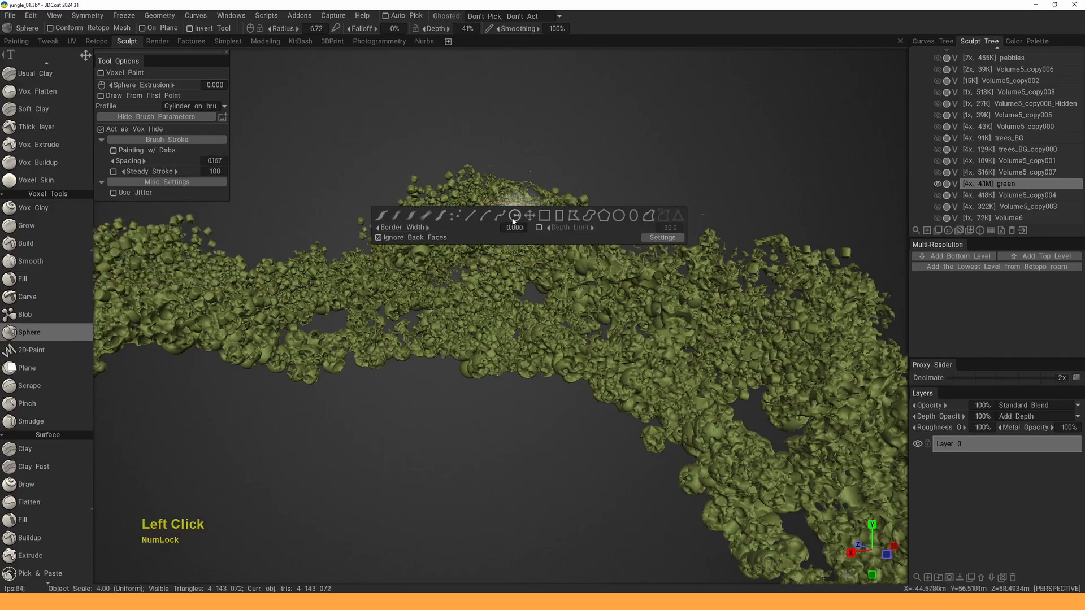
{"action": "left_click", "coordinate": [548, 230]}
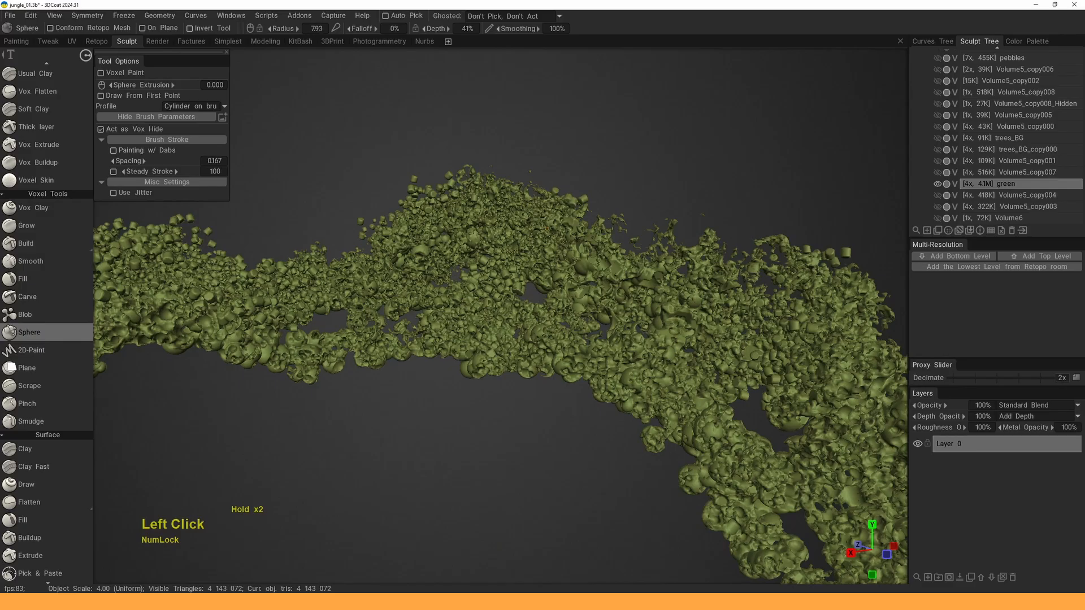
{"action": "left_click", "coordinate": [583, 265]}
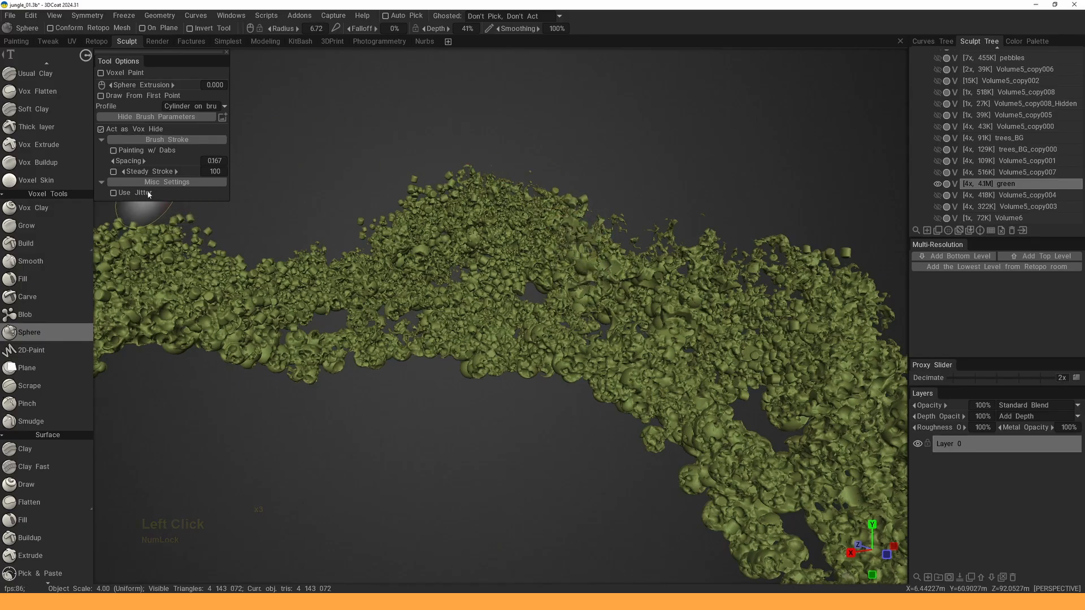
{"action": "left_click", "coordinate": [192, 107]}
{"action": "left_click", "coordinate": [219, 116]}
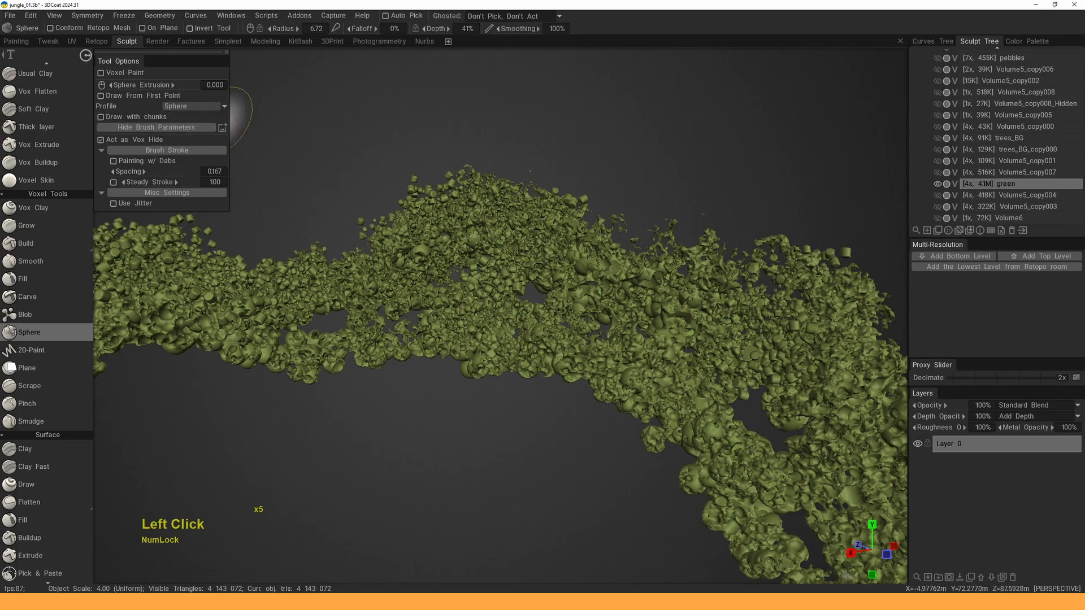
- Hide round patches of foliage with sphere dabs on the hillside and around the peak
{"action": "left_click", "coordinate": [584, 242]}
{"action": "left_click", "coordinate": [584, 242]}
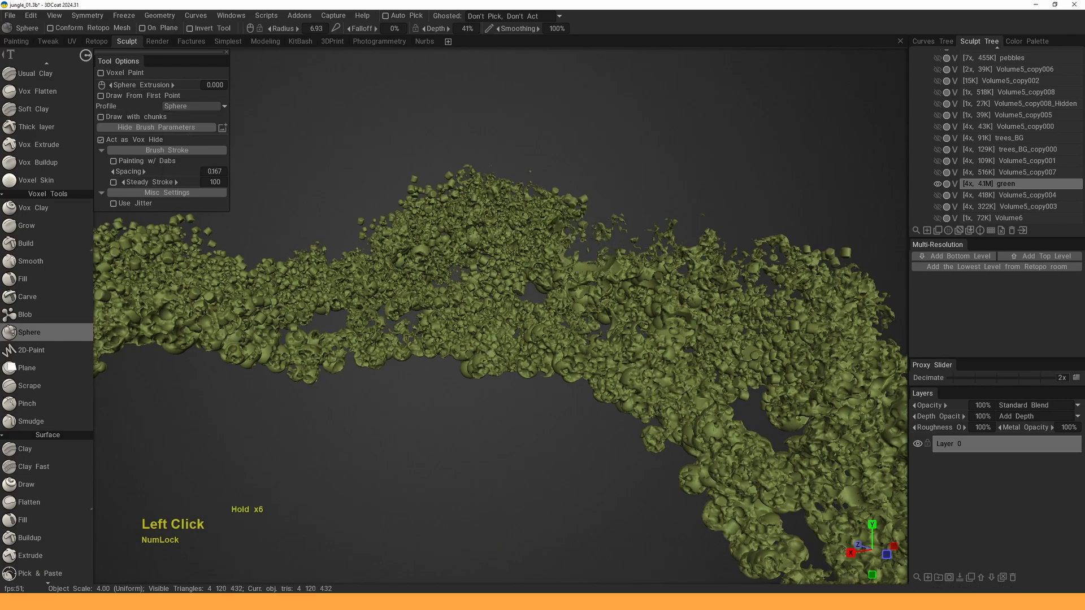
{"action": "mouse_move", "coordinate": [582, 241]}
{"action": "left_mouse_down", "text": "alt"}
{"action": "mouse_move", "coordinate": [606, 234]}
{"action": "mouse_move", "coordinate": [661, 277]}
{"action": "mouse_move", "coordinate": [726, 254]}
{"action": "mouse_move", "coordinate": [678, 277]}
{"action": "left_mouse_up", "text": "alt"}
{"action": "left_click", "coordinate": [709, 250]}
{"action": "left_click", "coordinate": [711, 255]}
{"action": "left_click", "coordinate": [723, 242]}
{"action": "mouse_move", "coordinate": [678, 277]}
{"action": "middle_mouse_down", "text": "alt"}
{"action": "mouse_move", "coordinate": [669, 291]}
{"action": "mouse_move", "coordinate": [633, 271]}
{"action": "middle_mouse_up", "text": "alt"}
{"action": "left_click_drag", "start_coordinate": [633, 271], "coordinate": [480, 209], "text": "alt"}
{"action": "left_click", "coordinate": [418, 174]}
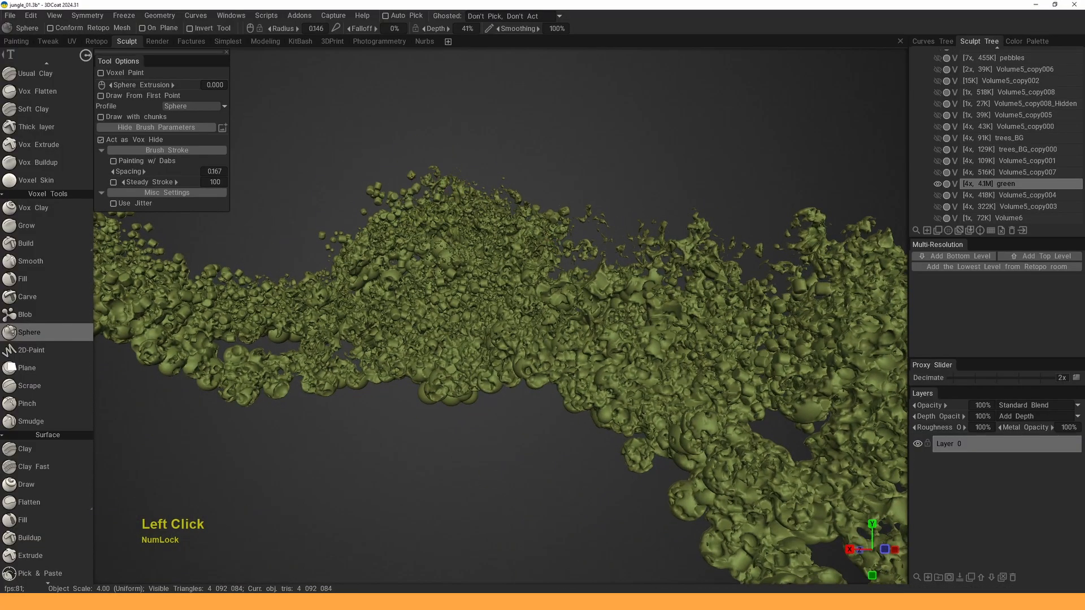
{"action": "left_click", "coordinate": [412, 177]}
{"action": "middle_click_drag", "start_coordinate": [412, 177], "coordinate": [480, 199], "text": "alt"}
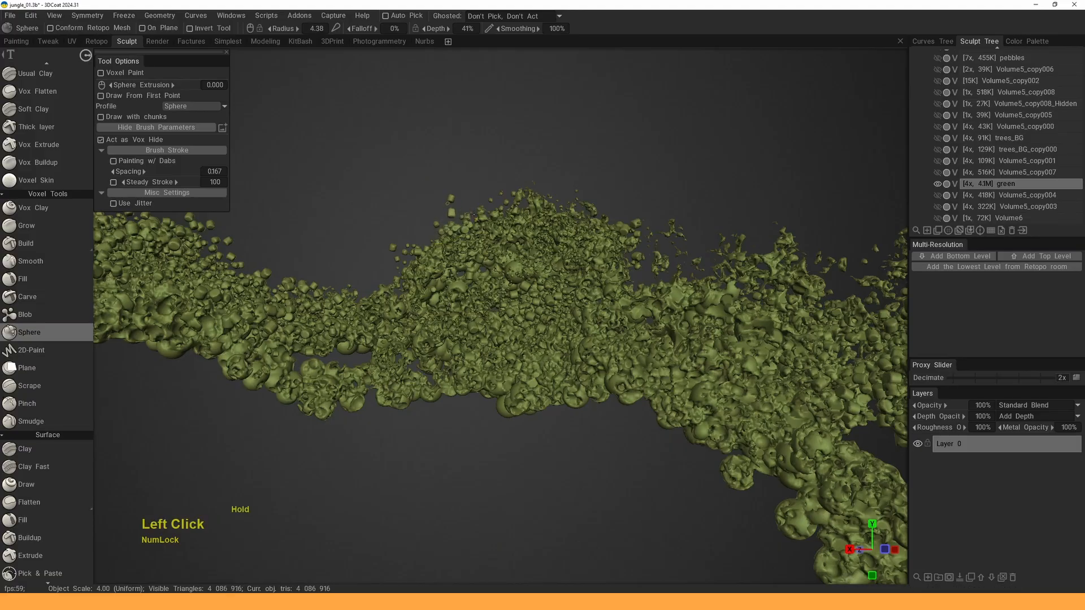
{"action": "mouse_move", "coordinate": [448, 204]}
{"action": "left_mouse_down"}
{"action": "mouse_move", "coordinate": [527, 208]}
{"action": "mouse_move", "coordinate": [526, 169]}
{"action": "left_mouse_up"}
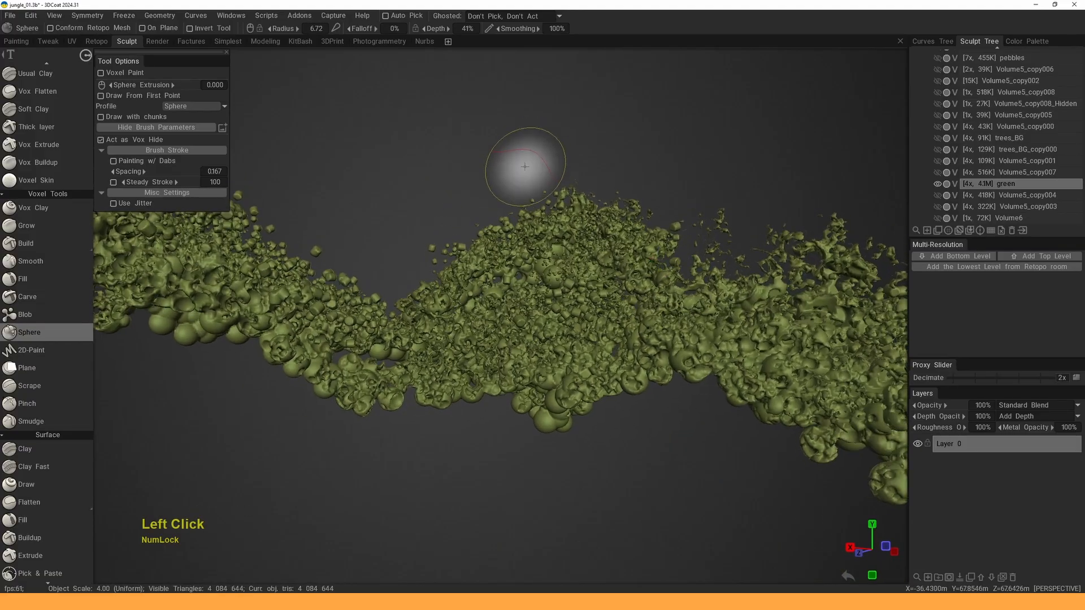
- Switch to Lasso stroke mode and hide floating foliage pieces above the ridge and across the model
{"action": "key", "text": "e"}
{"action": "left_click", "coordinate": [615, 205]}
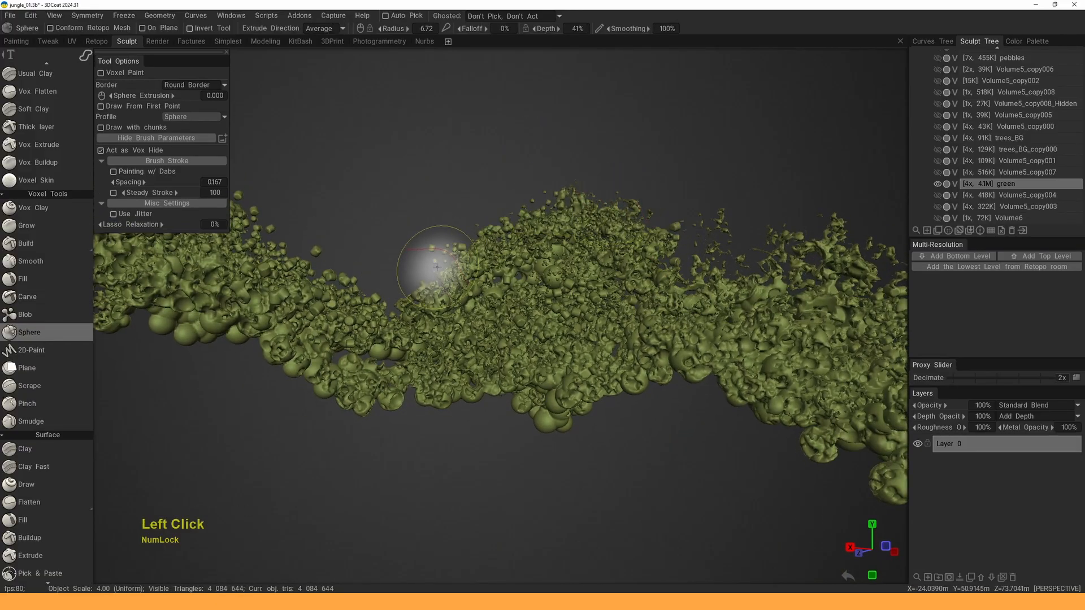
{"action": "mouse_move", "coordinate": [426, 270]}
{"action": "left_mouse_down"}
{"action": "mouse_move", "coordinate": [457, 251]}
{"action": "mouse_move", "coordinate": [480, 184]}
{"action": "mouse_move", "coordinate": [435, 221]}
{"action": "left_mouse_up"}
{"action": "left_click_drag", "start_coordinate": [577, 170], "coordinate": [584, 177], "text": "alt"}
{"action": "middle_click_drag", "start_coordinate": [584, 177], "coordinate": [578, 184], "text": "alt"}
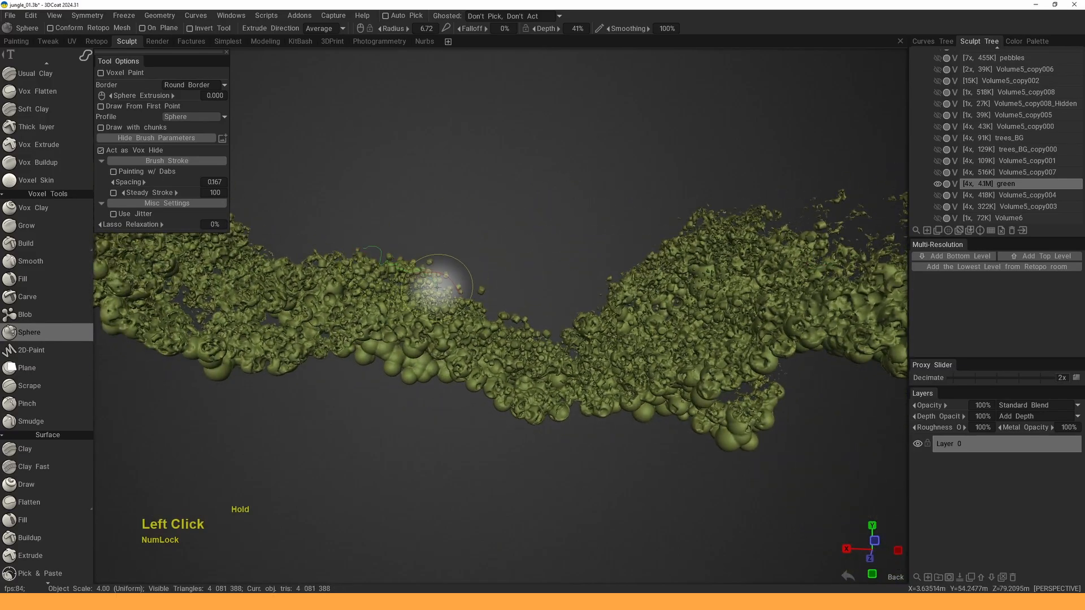
{"action": "mouse_move", "coordinate": [563, 350]}
{"action": "left_mouse_down"}
{"action": "mouse_move", "coordinate": [593, 310]}
{"action": "mouse_move", "coordinate": [381, 186]}
{"action": "mouse_move", "coordinate": [515, 201]}
{"action": "left_mouse_up"}
{"action": "middle_click_drag", "start_coordinate": [515, 202], "coordinate": [605, 186], "text": "alt"}
- Lasso-hide more loose geometry along the ridge and the foliage edge
{"action": "mouse_move", "coordinate": [605, 186]}
{"action": "left_mouse_down", "text": "alt"}
{"action": "mouse_move", "coordinate": [586, 171]}
{"action": "mouse_move", "coordinate": [617, 187]}
{"action": "mouse_move", "coordinate": [611, 198]}
{"action": "left_mouse_up", "text": "alt"}
{"action": "middle_click_drag", "start_coordinate": [610, 198], "coordinate": [553, 191], "text": "alt"}
{"action": "right_click_drag", "start_coordinate": [553, 191], "coordinate": [423, 362]}
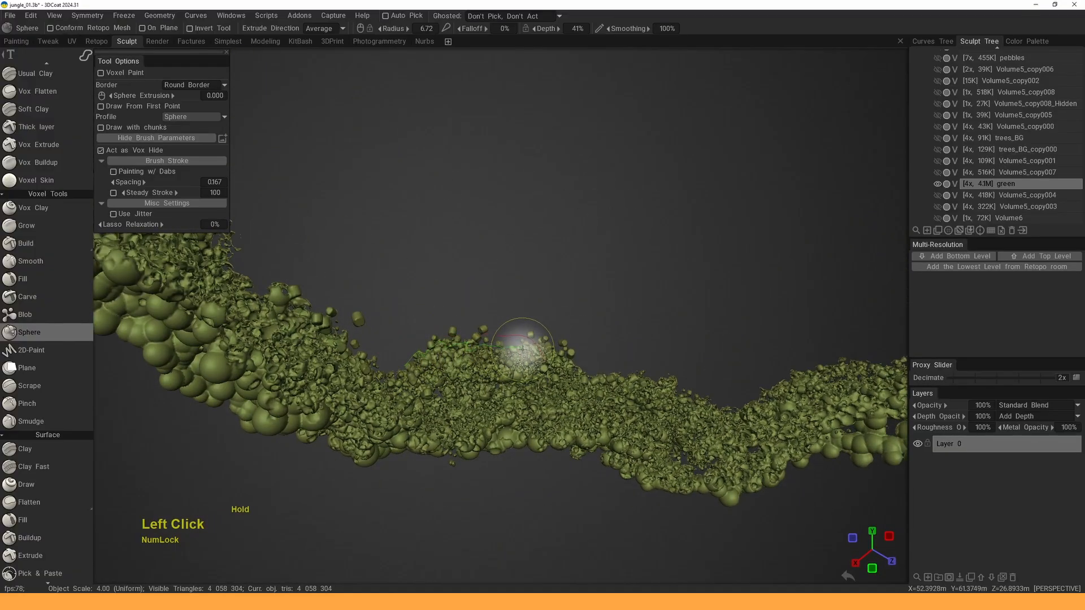
{"action": "mouse_move", "coordinate": [602, 373]}
{"action": "left_mouse_down"}
{"action": "mouse_move", "coordinate": [617, 327]}
{"action": "mouse_move", "coordinate": [375, 303]}
{"action": "mouse_move", "coordinate": [571, 273]}
{"action": "mouse_move", "coordinate": [552, 346]}
{"action": "left_mouse_up"}
{"action": "mouse_move", "coordinate": [552, 346]}
{"action": "middle_mouse_down", "text": "alt"}
{"action": "mouse_move", "coordinate": [544, 399]}
{"action": "mouse_move", "coordinate": [534, 357]}
{"action": "middle_mouse_up", "text": "alt"}
{"action": "left_click_drag", "start_coordinate": [605, 278], "coordinate": [596, 327]}
{"action": "middle_click_drag", "start_coordinate": [595, 327], "coordinate": [578, 389]}
{"action": "right_click_drag", "start_coordinate": [578, 389], "coordinate": [512, 317], "text": "alt"}
{"action": "mouse_move", "coordinate": [512, 317]}
{"action": "left_mouse_down"}
{"action": "mouse_move", "coordinate": [455, 373]}
{"action": "mouse_move", "coordinate": [452, 353]}
{"action": "mouse_move", "coordinate": [460, 388]}
{"action": "mouse_move", "coordinate": [448, 443]}
{"action": "mouse_move", "coordinate": [497, 501]}
{"action": "mouse_move", "coordinate": [601, 294]}
{"action": "left_mouse_up"}
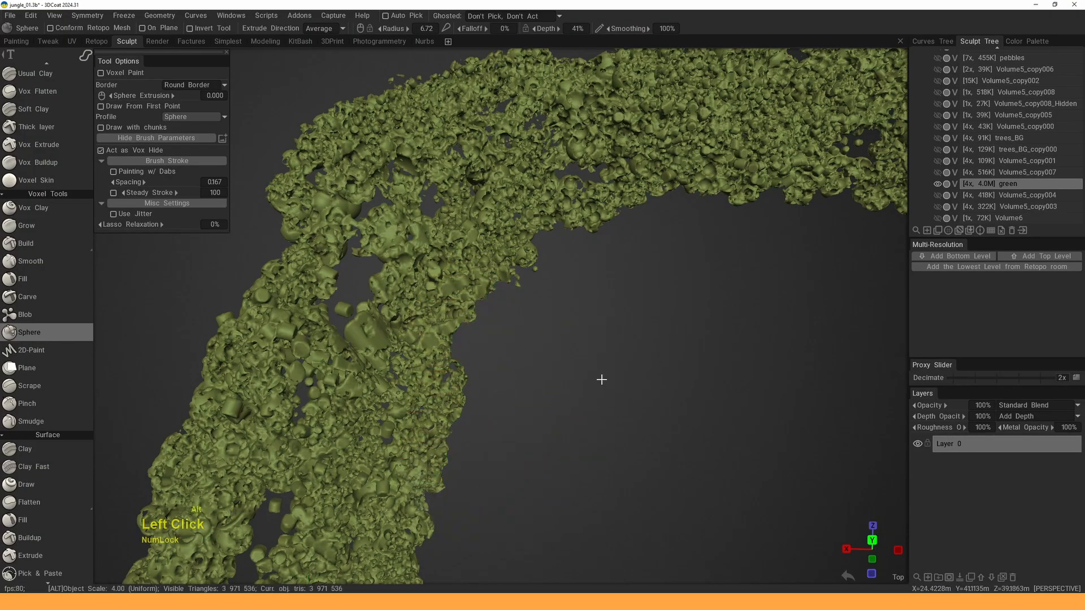
- Orbit and zoom until the whole foliage arch fits in view
{"action": "middle_click_drag", "start_coordinate": [600, 378], "coordinate": [527, 311]}
{"action": "right_click_drag", "start_coordinate": [527, 311], "coordinate": [496, 298], "text": "alt"}
{"action": "middle_click_drag", "start_coordinate": [497, 298], "coordinate": [497, 308], "text": "alt"}
{"action": "left_click_drag", "start_coordinate": [497, 307], "coordinate": [527, 263]}
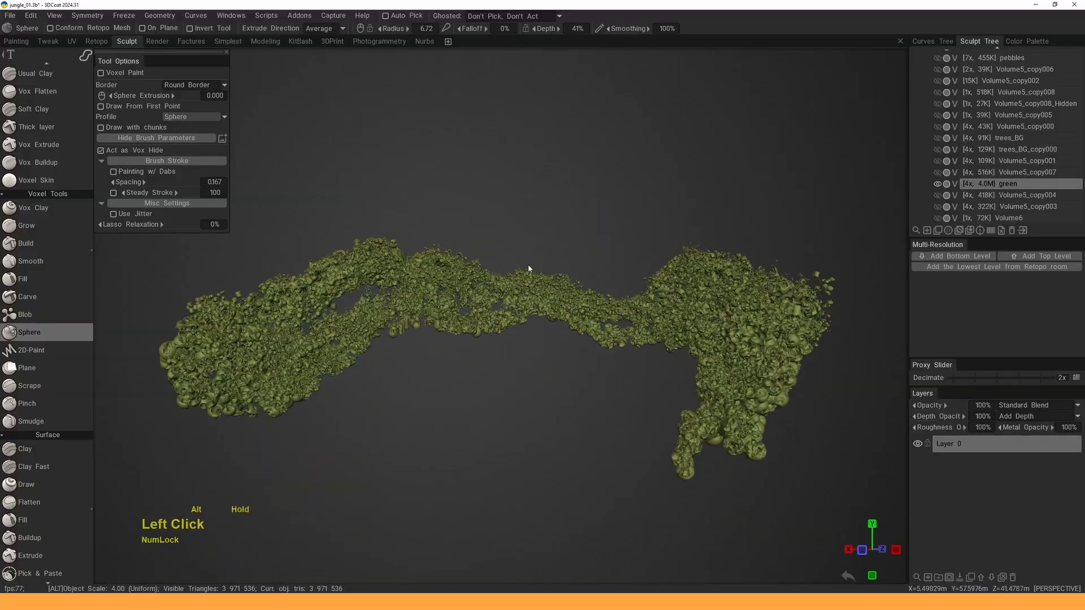
{"action": "right_click_drag", "start_coordinate": [528, 263], "coordinate": [537, 294]}
{"action": "left_click_drag", "start_coordinate": [537, 293], "coordinate": [542, 328]}
{"action": "middle_click_drag", "start_coordinate": [542, 327], "coordinate": [549, 343], "text": "alt"}
{"action": "right_click_drag", "start_coordinate": [549, 343], "coordinate": [491, 288], "text": "alt"}
{"action": "left_click_drag", "start_coordinate": [492, 288], "coordinate": [638, 203], "text": "alt"}
- Show all the diorama's volumes again and look over the green-topped terrain and blue base
{"action": "left_click", "coordinate": [938, 185], "text": "alt"}
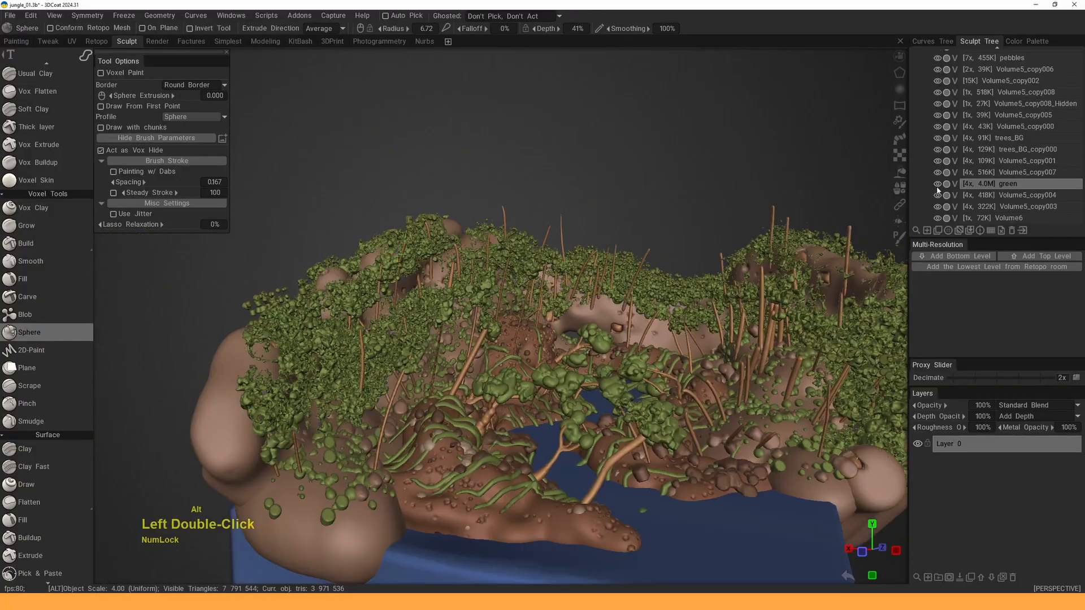
{"action": "middle_click_drag", "start_coordinate": [667, 305], "coordinate": [616, 325], "text": "alt"}
{"action": "left_click_drag", "start_coordinate": [566, 339], "coordinate": [687, 259], "text": "alt"}
{"action": "scroll", "coordinate": [676, 305], "scroll_direction": "up", "scroll_amount": 5}
{"action": "right_click_drag", "start_coordinate": [687, 260], "coordinate": [681, 295], "text": "alt"}
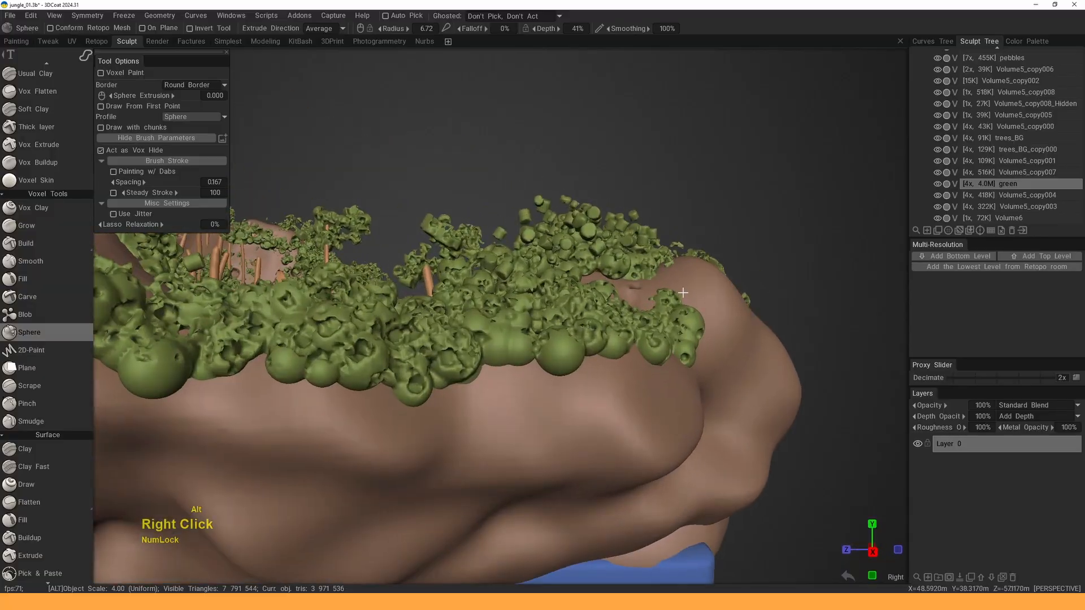
{"action": "mouse_move", "coordinate": [681, 295]}
{"action": "left_mouse_down", "text": "alt"}
{"action": "mouse_move", "coordinate": [692, 293]}
{"action": "mouse_move", "coordinate": [650, 283]}
{"action": "left_mouse_up", "text": "alt"}
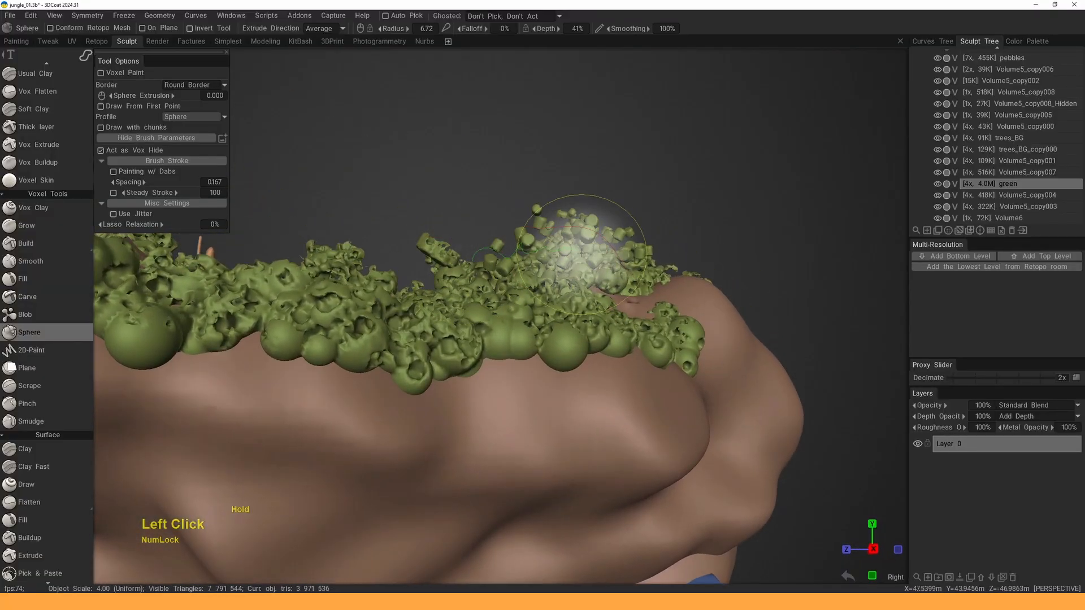
{"action": "mouse_move", "coordinate": [516, 170]}
{"action": "left_mouse_down", "text": "alt"}
{"action": "mouse_move", "coordinate": [591, 213]}
{"action": "mouse_move", "coordinate": [582, 246]}
{"action": "left_mouse_up", "text": "alt"}
{"action": "middle_click_drag", "start_coordinate": [582, 245], "coordinate": [611, 278], "text": "alt"}
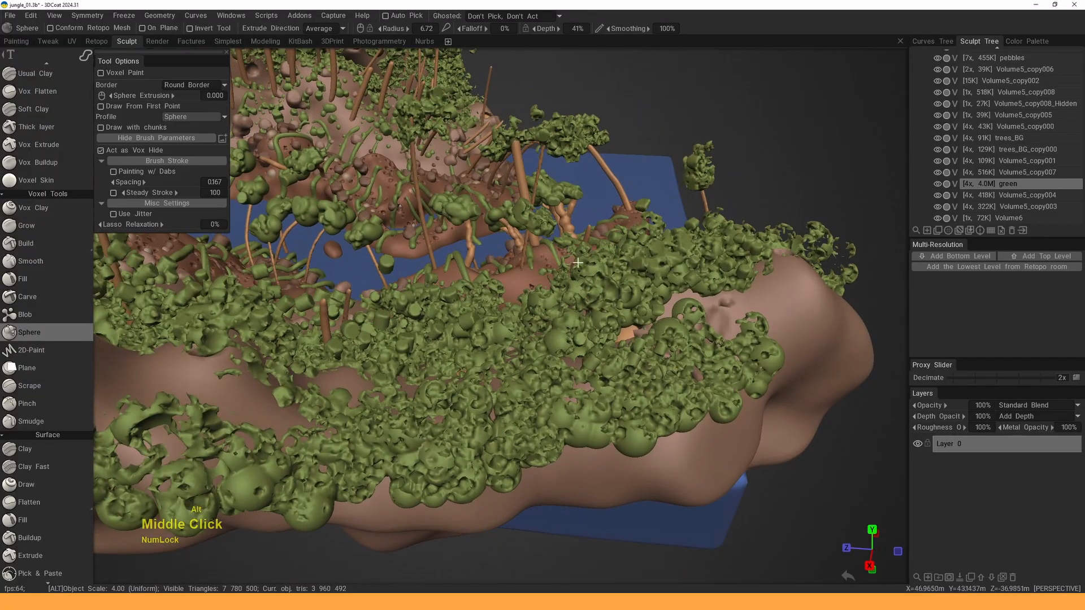
{"action": "mouse_move", "coordinate": [612, 278]}
{"action": "left_mouse_down", "text": "alt"}
{"action": "mouse_move", "coordinate": [595, 200]}
{"action": "mouse_move", "coordinate": [637, 179]}
{"action": "left_mouse_up", "text": "alt"}
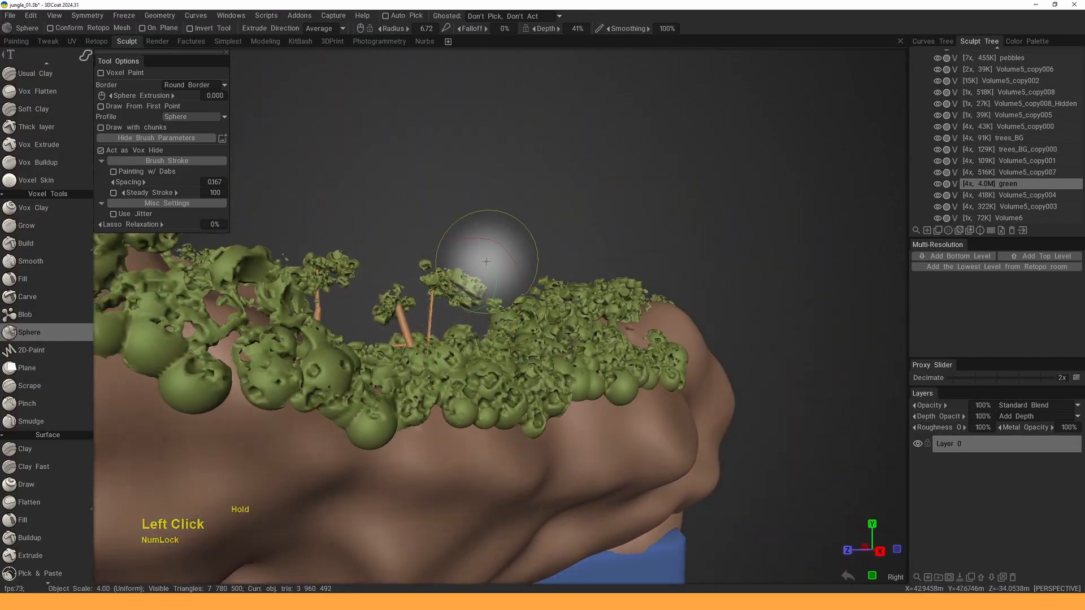
- Orbit and zoom around the whole jungle island and into the foliage from above
{"action": "mouse_move", "coordinate": [466, 213]}
{"action": "left_mouse_down", "text": "alt"}
{"action": "mouse_move", "coordinate": [518, 252]}
{"action": "mouse_move", "coordinate": [519, 272]}
{"action": "left_mouse_up", "text": "alt"}
{"action": "right_click_drag", "start_coordinate": [520, 272], "coordinate": [507, 246], "text": "alt"}
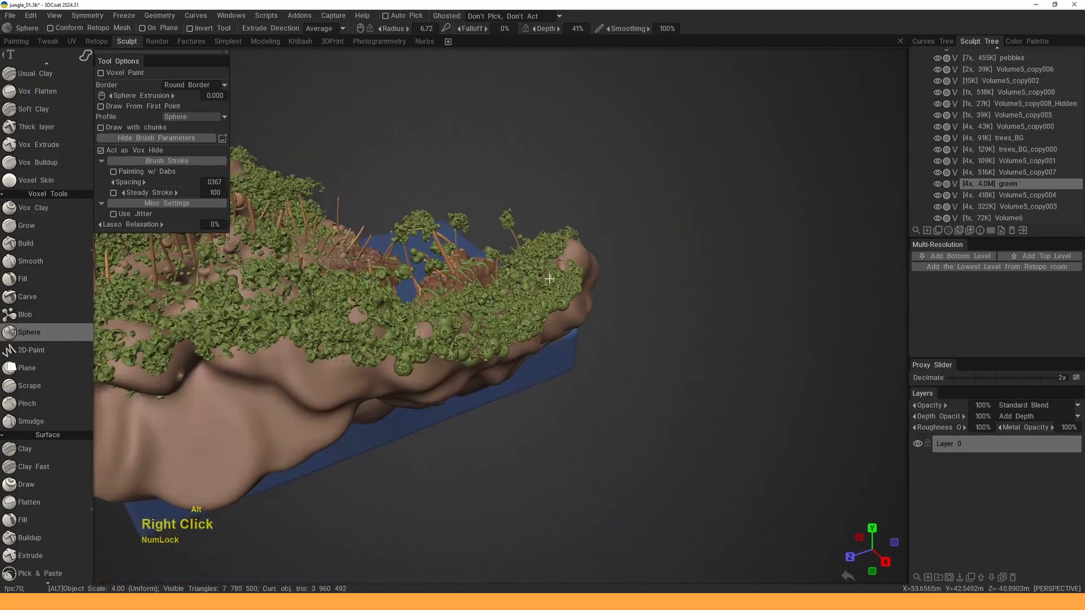
{"action": "middle_click_drag", "start_coordinate": [507, 246], "coordinate": [600, 256], "text": "alt"}
{"action": "right_click_drag", "start_coordinate": [601, 256], "coordinate": [591, 226], "text": "alt"}
{"action": "left_click_drag", "start_coordinate": [591, 226], "coordinate": [741, 208], "text": "alt"}
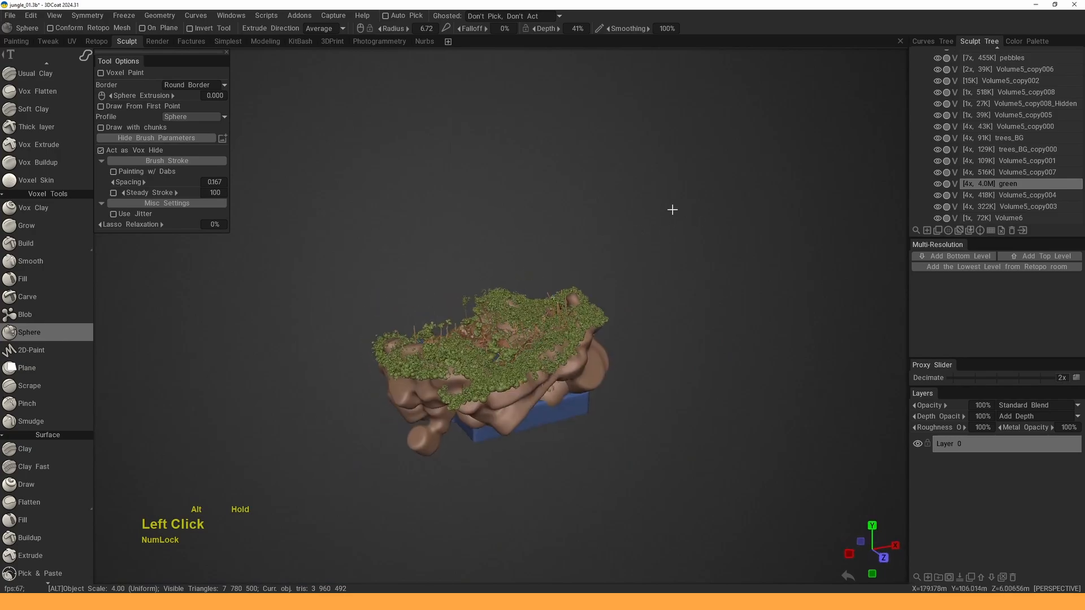
{"action": "middle_click_drag", "start_coordinate": [741, 208], "coordinate": [564, 210], "text": "alt"}
{"action": "left_click_drag", "start_coordinate": [565, 210], "coordinate": [560, 260], "text": "alt"}
{"action": "right_click_drag", "start_coordinate": [560, 259], "coordinate": [520, 210], "text": "alt"}
{"action": "left_click_drag", "start_coordinate": [520, 210], "coordinate": [606, 240], "text": "alt"}
{"action": "middle_click_drag", "start_coordinate": [606, 240], "coordinate": [571, 249], "text": "alt"}
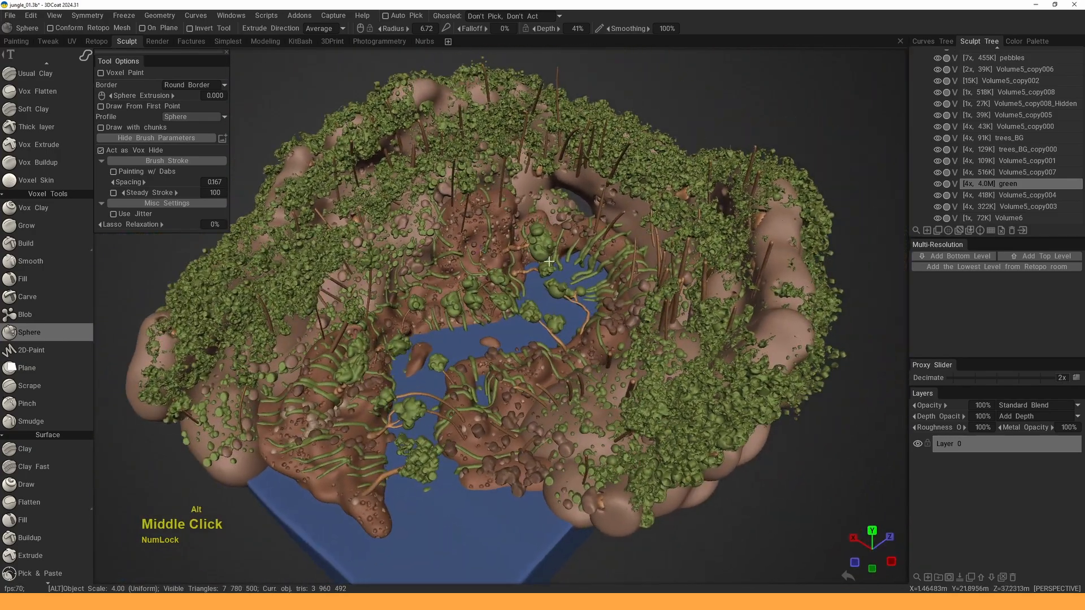
{"action": "right_click_drag", "start_coordinate": [571, 249], "coordinate": [543, 226], "text": "alt"}
{"action": "left_click_drag", "start_coordinate": [544, 226], "coordinate": [522, 237], "text": "alt"}
{"action": "right_click_drag", "start_coordinate": [523, 237], "coordinate": [533, 294], "text": "alt"}
{"action": "left_click_drag", "start_coordinate": [532, 294], "coordinate": [546, 282], "text": "alt"}
{"action": "middle_click_drag", "start_coordinate": [545, 281], "coordinate": [530, 313], "text": "alt"}
- Zoom in on the lake shore and pick Volume5, the brown rock, as current with H
{"action": "left_click_drag", "start_coordinate": [495, 242], "coordinate": [511, 300], "text": "alt"}
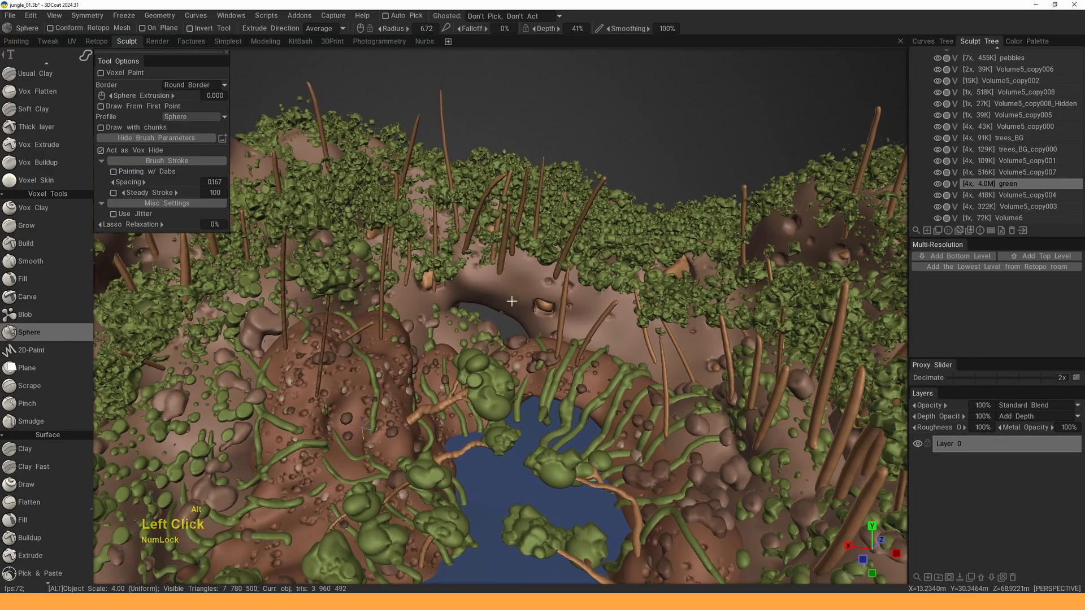
{"action": "right_click_drag", "start_coordinate": [511, 300], "coordinate": [492, 255], "text": "alt"}
{"action": "left_click_drag", "start_coordinate": [492, 255], "coordinate": [472, 261], "text": "alt"}
{"action": "middle_click_drag", "start_coordinate": [472, 261], "coordinate": [474, 252], "text": "alt"}
{"action": "right_click_drag", "start_coordinate": [475, 252], "coordinate": [489, 305], "text": "alt"}
{"action": "left_click_drag", "start_coordinate": [489, 305], "coordinate": [476, 294], "text": "alt"}
{"action": "right_click_drag", "start_coordinate": [475, 294], "coordinate": [459, 316], "text": "alt"}
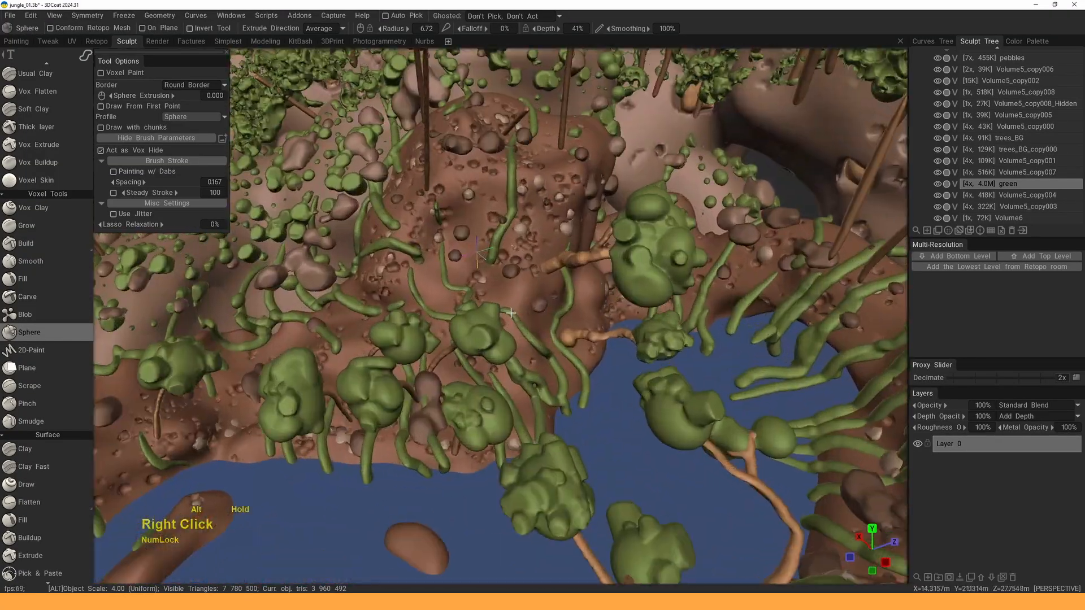
{"action": "left_click_drag", "start_coordinate": [459, 317], "coordinate": [439, 277], "text": "alt"}
{"action": "key", "text": "h"}
{"action": "right_click_drag", "start_coordinate": [439, 285], "coordinate": [446, 259], "text": "alt"}
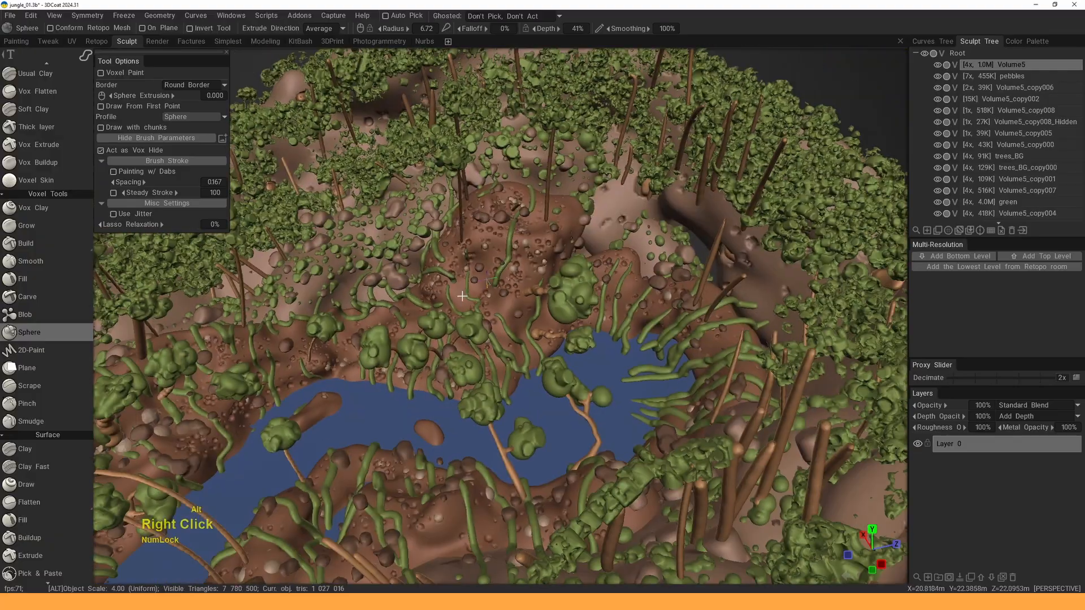
{"action": "left_click_drag", "start_coordinate": [446, 260], "coordinate": [480, 294], "text": "alt"}
{"action": "right_click_drag", "start_coordinate": [481, 294], "coordinate": [496, 297], "text": "alt"}
{"action": "mouse_move", "coordinate": [496, 298]}
{"action": "left_mouse_down", "text": "alt"}
{"action": "mouse_move", "coordinate": [554, 297]}
{"action": "mouse_move", "coordinate": [531, 288]}
{"action": "left_mouse_up", "text": "alt"}
{"action": "right_click_drag", "start_coordinate": [531, 288], "coordinate": [523, 316], "text": "alt"}
{"action": "left_click_drag", "start_coordinate": [523, 316], "coordinate": [528, 310], "text": "alt"}
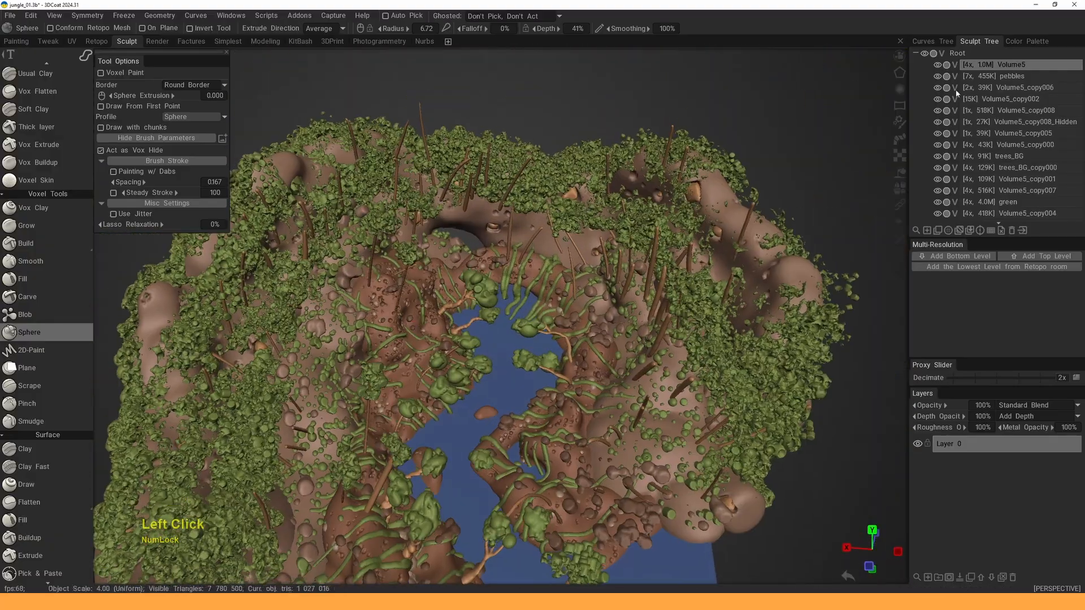
- Solo Volume5 so only the brown rock shows, and inspect it from all sides
{"action": "double_click", "coordinate": [937, 64], "text": "alt"}
{"action": "middle_click_drag", "start_coordinate": [638, 260], "coordinate": [626, 248], "text": "alt"}
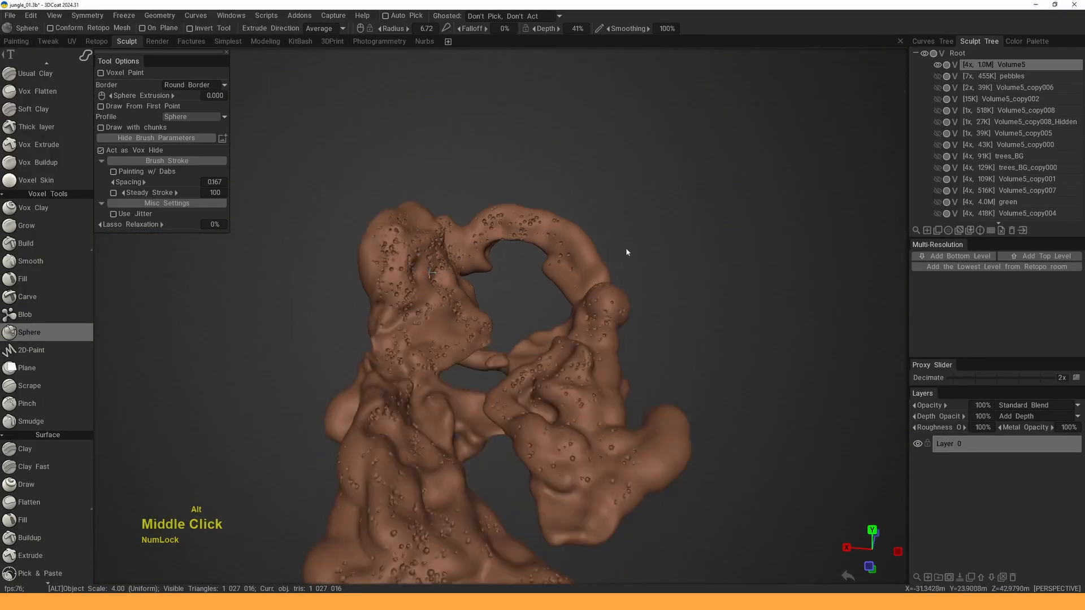
{"action": "left_click_drag", "start_coordinate": [626, 248], "coordinate": [598, 232], "text": "alt"}
{"action": "middle_click_drag", "start_coordinate": [599, 232], "coordinate": [602, 216], "text": "alt"}
{"action": "left_click_drag", "start_coordinate": [603, 216], "coordinate": [622, 278], "text": "alt"}
{"action": "middle_click_drag", "start_coordinate": [622, 278], "coordinate": [624, 251], "text": "alt"}
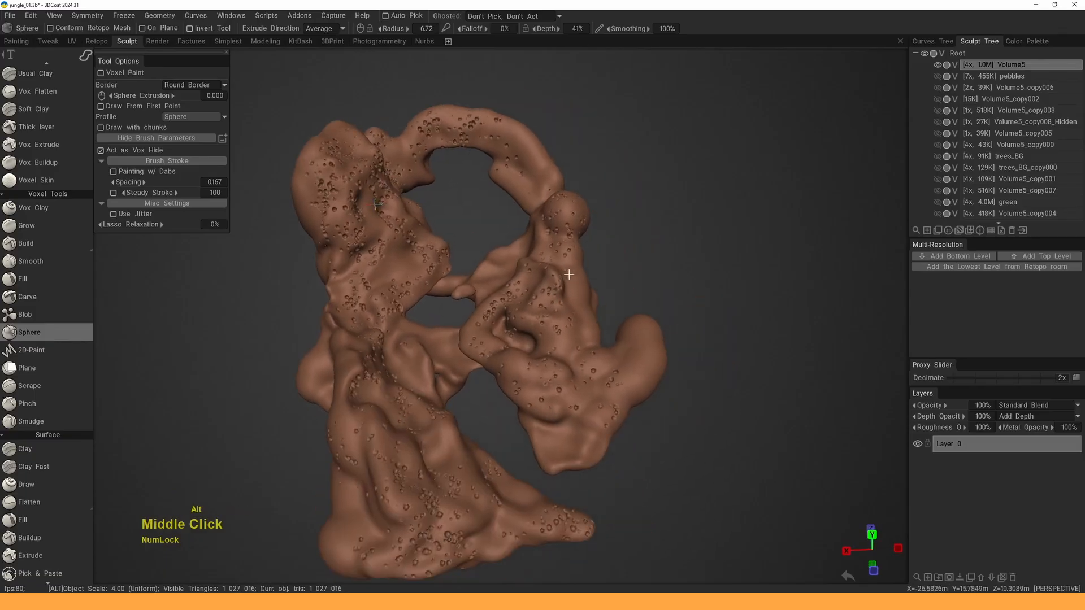
{"action": "left_click_drag", "start_coordinate": [623, 252], "coordinate": [527, 232], "text": "alt"}
{"action": "middle_click_drag", "start_coordinate": [527, 233], "coordinate": [659, 220], "text": "alt"}
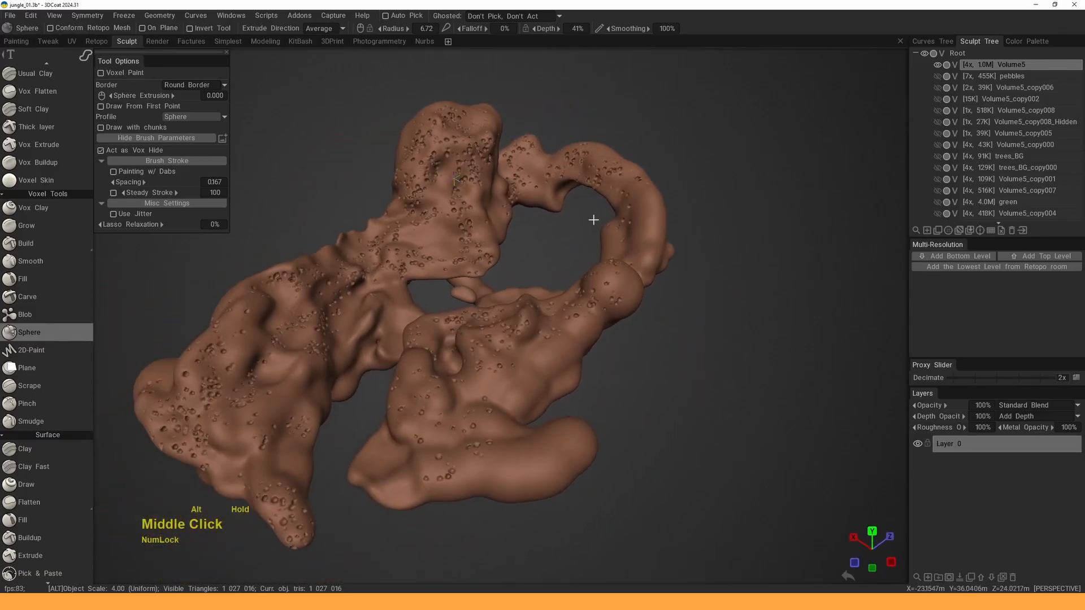
{"action": "right_click_drag", "start_coordinate": [659, 220], "coordinate": [588, 266], "text": "alt"}
{"action": "mouse_move", "coordinate": [588, 266]}
{"action": "left_mouse_down", "text": "alt"}
{"action": "mouse_move", "coordinate": [521, 266]}
{"action": "mouse_move", "coordinate": [573, 296]}
{"action": "mouse_move", "coordinate": [581, 271]}
{"action": "left_mouse_up", "text": "alt"}
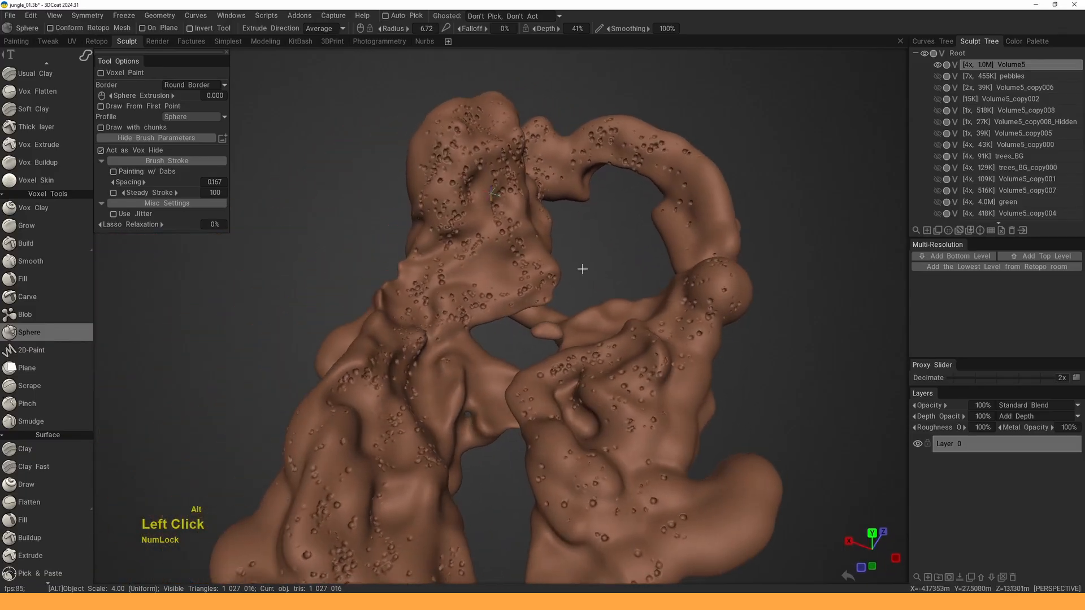
{"action": "right_click_drag", "start_coordinate": [581, 271], "coordinate": [593, 237], "text": "alt"}
{"action": "mouse_move", "coordinate": [593, 237]}
{"action": "left_mouse_down", "text": "alt"}
{"action": "mouse_move", "coordinate": [622, 192]}
{"action": "mouse_move", "coordinate": [649, 182]}
{"action": "mouse_move", "coordinate": [558, 227]}
{"action": "left_mouse_up", "text": "alt"}
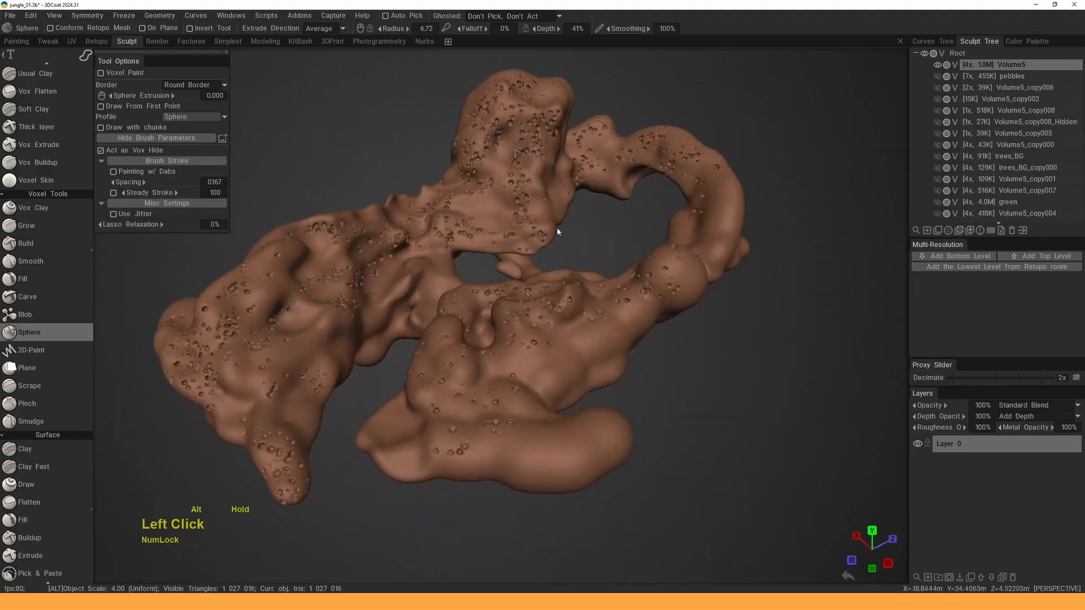
{"action": "right_click_drag", "start_coordinate": [557, 228], "coordinate": [551, 266], "text": "alt"}
{"action": "middle_click_drag", "start_coordinate": [551, 266], "coordinate": [547, 300], "text": "alt"}
{"action": "left_click_drag", "start_coordinate": [590, 275], "coordinate": [550, 262], "text": "alt"}
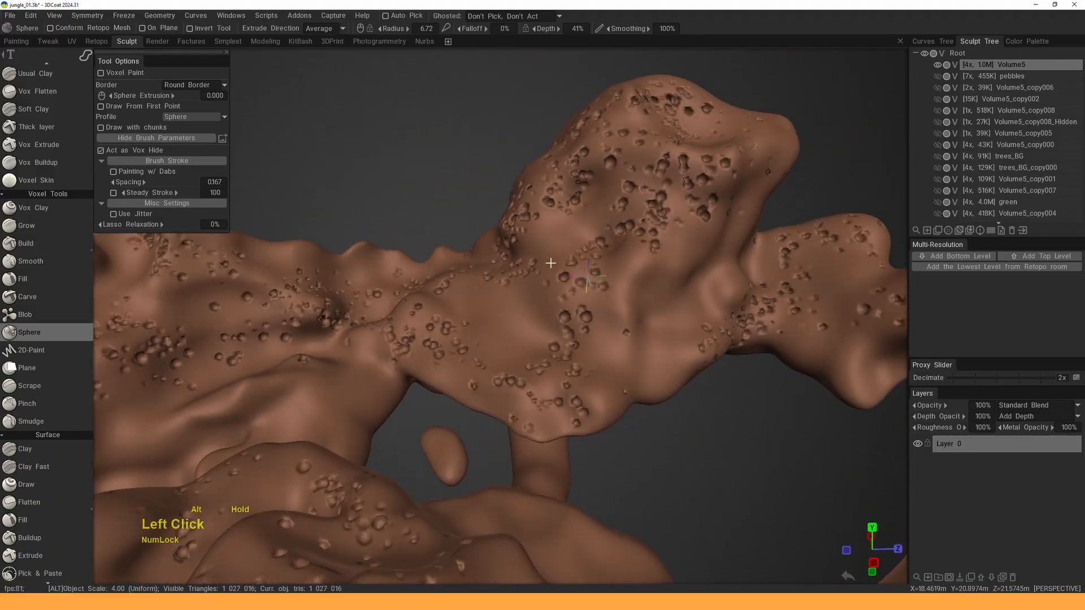
{"action": "mouse_move", "coordinate": [550, 261]}
{"action": "right_mouse_down", "text": "alt"}
{"action": "mouse_move", "coordinate": [540, 243]}
{"action": "mouse_move", "coordinate": [528, 253]}
{"action": "right_mouse_up", "text": "alt"}
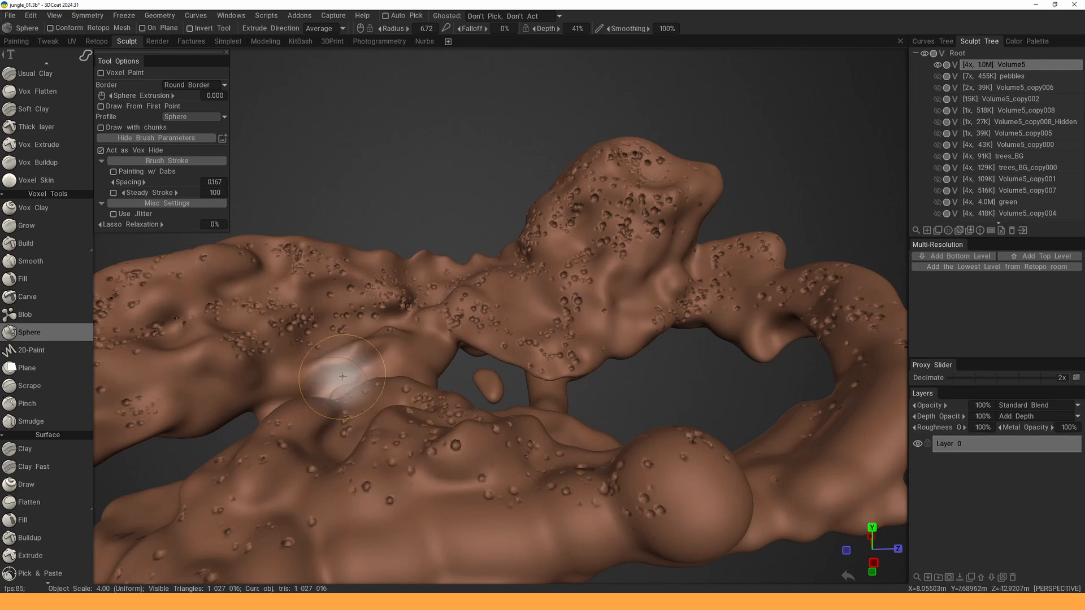
- Open and close the Geometry menu, then toggle the rock volume's visibility off and on
{"action": "left_click", "coordinate": [167, 18]}
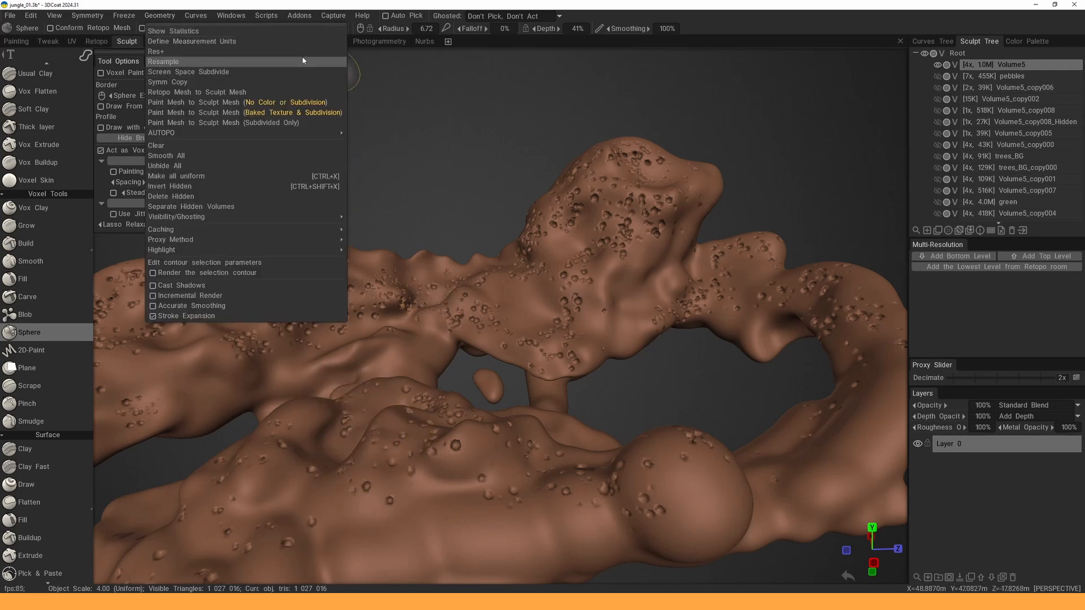
{"action": "left_click", "coordinate": [164, 19]}
{"action": "left_click", "coordinate": [164, 19]}
{"action": "left_click", "coordinate": [163, 19]}
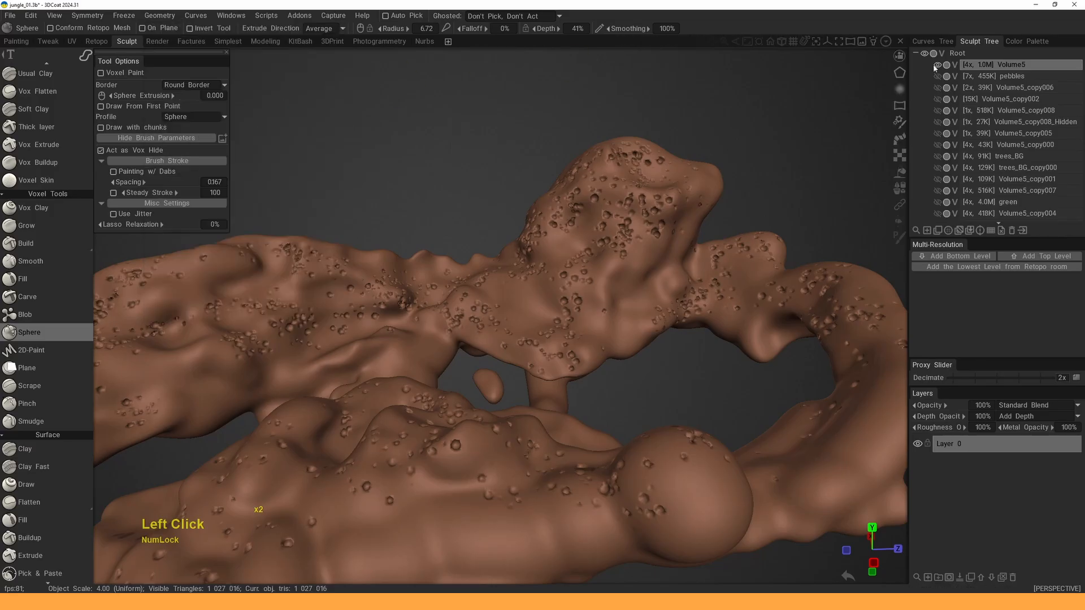
{"action": "left_click", "coordinate": [938, 64]}
{"action": "left_click", "coordinate": [937, 64]}
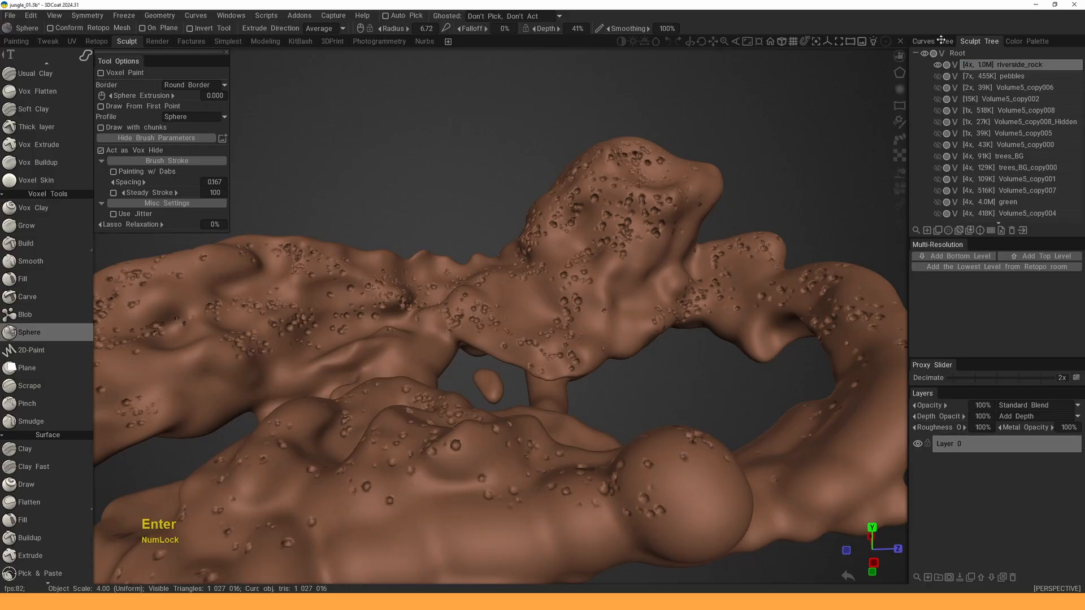
- Zoom in on the rock and show the pebbles volume on it
{"action": "right_click_drag", "start_coordinate": [487, 295], "coordinate": [524, 291], "text": "alt"}
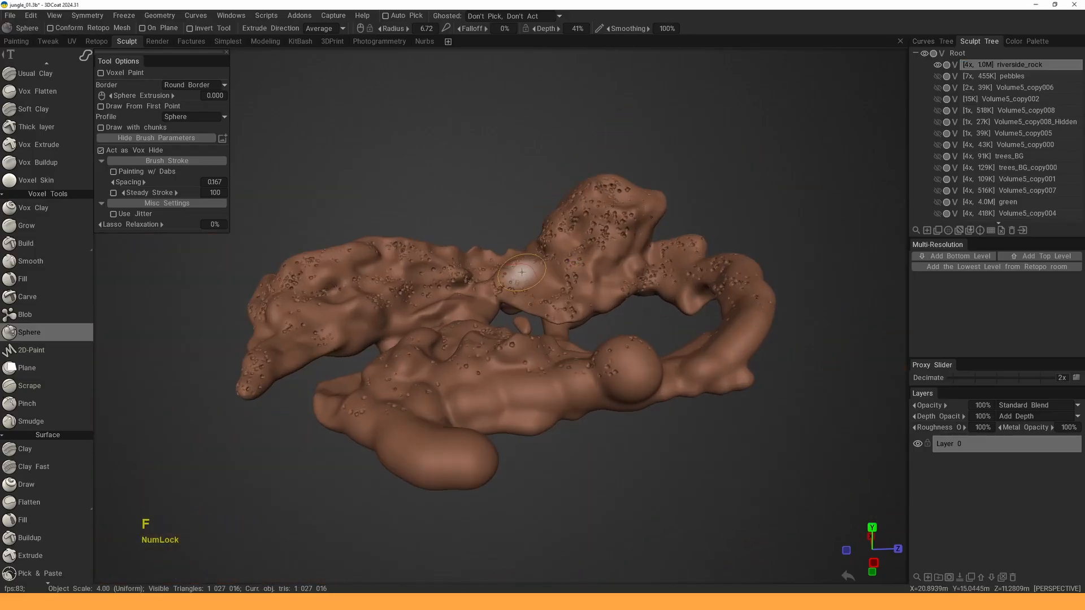
{"action": "left_click_drag", "start_coordinate": [522, 271], "coordinate": [567, 293], "text": "alt"}
{"action": "right_click_drag", "start_coordinate": [566, 294], "coordinate": [553, 249], "text": "alt"}
{"action": "left_click_drag", "start_coordinate": [552, 249], "coordinate": [595, 265], "text": "alt"}
{"action": "middle_click_drag", "start_coordinate": [596, 265], "coordinate": [552, 260], "text": "alt"}
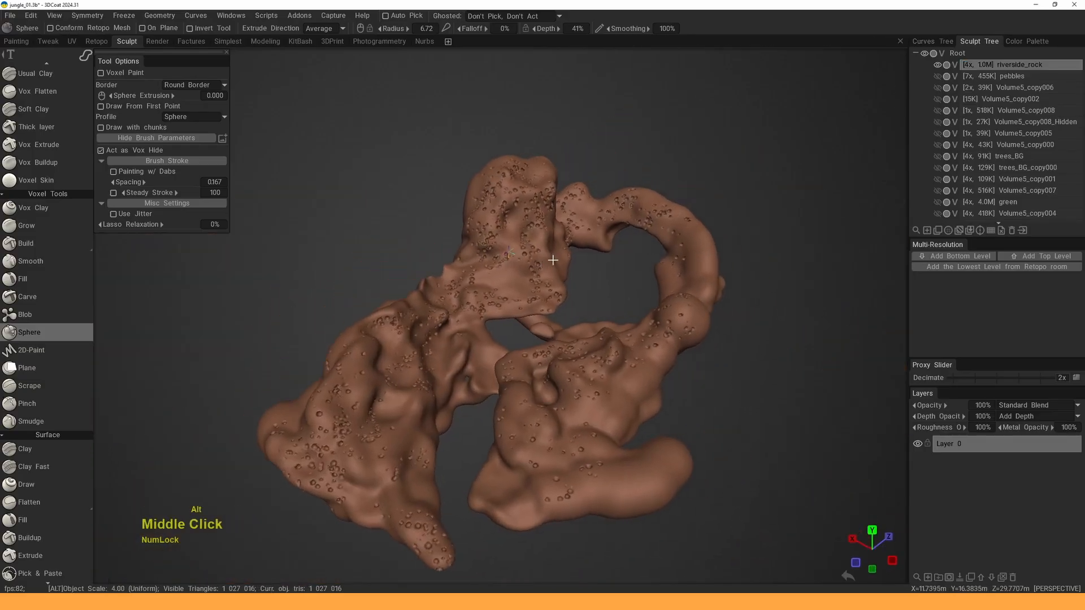
{"action": "right_click_drag", "start_coordinate": [552, 260], "coordinate": [551, 277], "text": "alt"}
{"action": "mouse_move", "coordinate": [551, 277]}
{"action": "left_mouse_down", "text": "alt"}
{"action": "mouse_move", "coordinate": [596, 256]}
{"action": "mouse_move", "coordinate": [564, 264]}
{"action": "left_mouse_up", "text": "alt"}
{"action": "mouse_move", "coordinate": [564, 263]}
{"action": "right_mouse_down", "text": "alt"}
{"action": "mouse_move", "coordinate": [544, 297]}
{"action": "mouse_move", "coordinate": [511, 218]}
{"action": "right_mouse_up", "text": "alt"}
{"action": "left_click", "coordinate": [938, 78]}
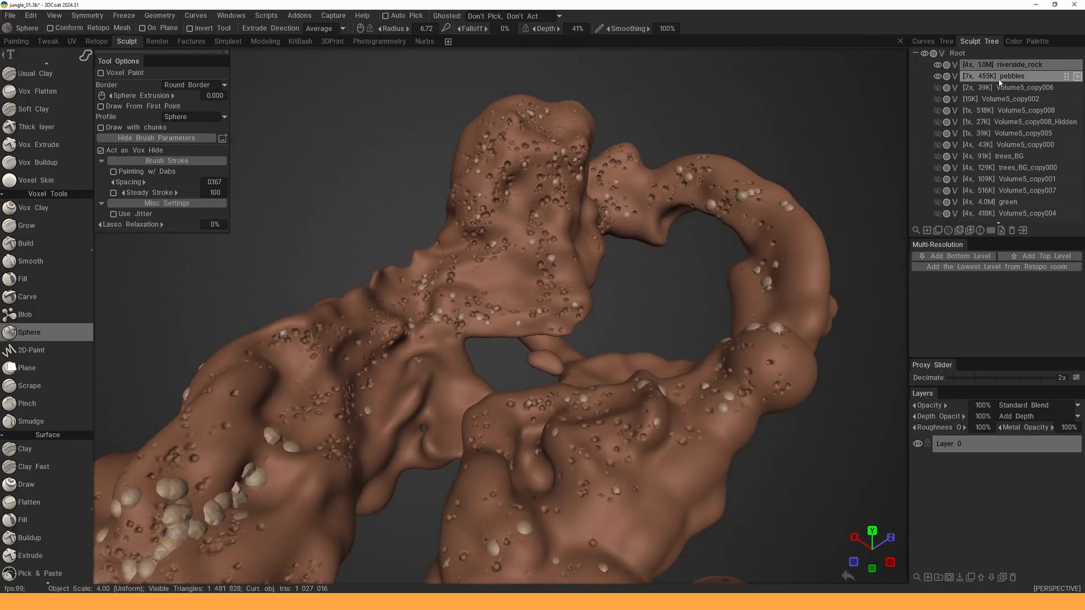
- Inspect the pebble cluster against the rock, then hide the pebbles volume again
{"action": "left_click_drag", "start_coordinate": [545, 268], "coordinate": [539, 305], "text": "alt"}
{"action": "middle_click_drag", "start_coordinate": [539, 305], "coordinate": [570, 218], "text": "alt"}
{"action": "right_click_drag", "start_coordinate": [571, 218], "coordinate": [537, 243], "text": "alt"}
{"action": "middle_click_drag", "start_coordinate": [537, 243], "coordinate": [525, 266], "text": "alt"}
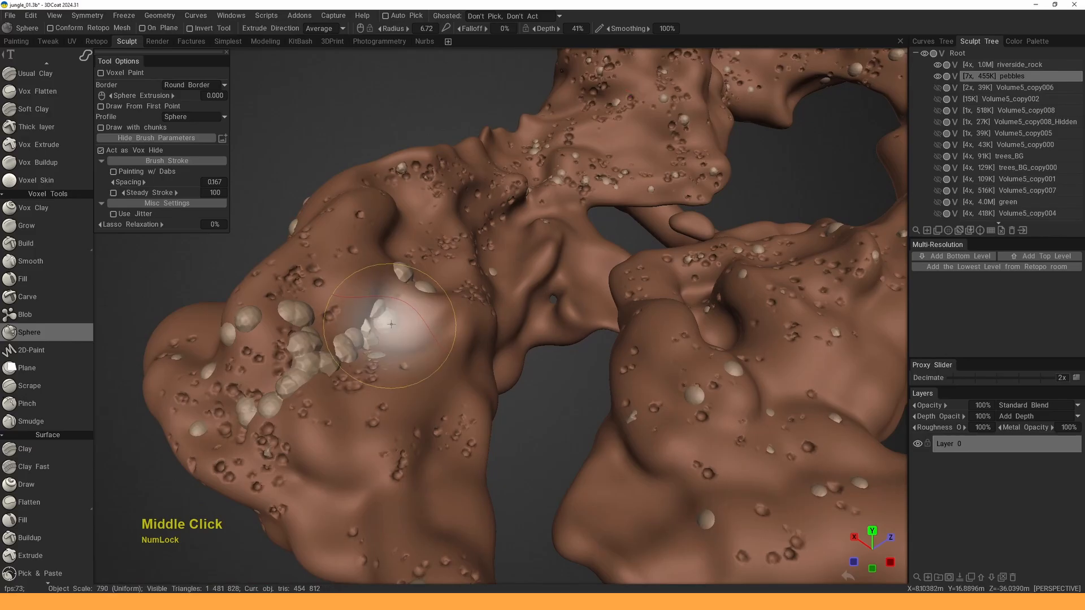
{"action": "mouse_move", "coordinate": [406, 321]}
{"action": "left_mouse_down", "text": "alt"}
{"action": "mouse_move", "coordinate": [468, 308]}
{"action": "mouse_move", "coordinate": [370, 306]}
{"action": "mouse_move", "coordinate": [415, 311]}
{"action": "left_mouse_up", "text": "alt"}
{"action": "mouse_move", "coordinate": [415, 311]}
{"action": "middle_mouse_down", "text": "alt"}
{"action": "mouse_move", "coordinate": [441, 317]}
{"action": "mouse_move", "coordinate": [431, 315]}
{"action": "middle_mouse_up", "text": "alt"}
{"action": "left_click_drag", "start_coordinate": [463, 305], "coordinate": [514, 268], "text": "alt"}
{"action": "left_click", "coordinate": [938, 77]}
- Make riverside_rock current and run Geometry > Delete Hidden on it
{"action": "left_click", "coordinate": [993, 67]}
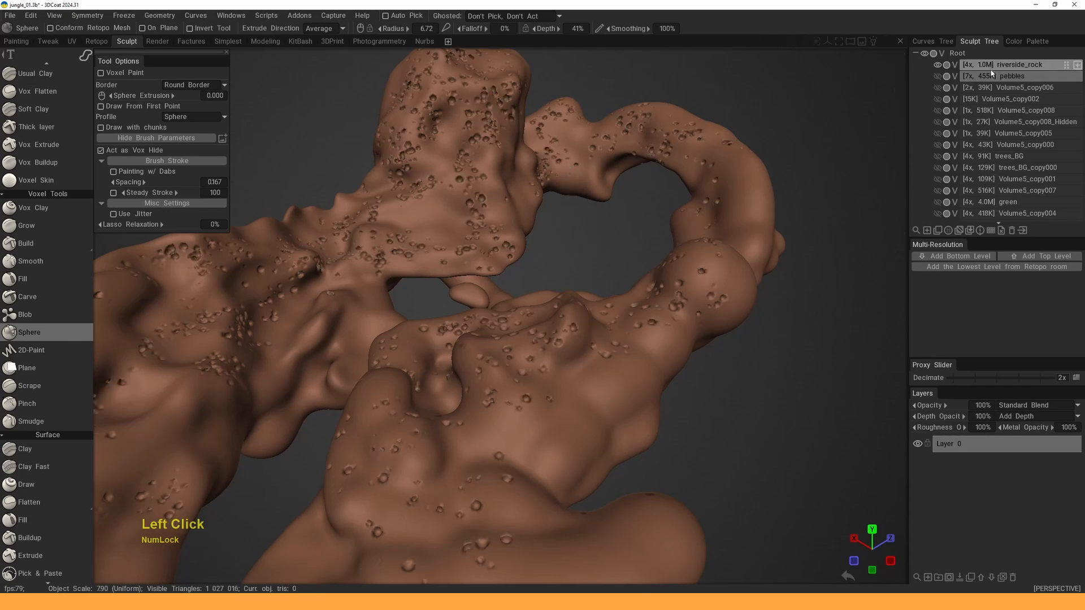
{"action": "right_click_drag", "start_coordinate": [649, 203], "coordinate": [531, 247], "text": "alt"}
{"action": "left_click_drag", "start_coordinate": [530, 247], "coordinate": [572, 235], "text": "alt"}
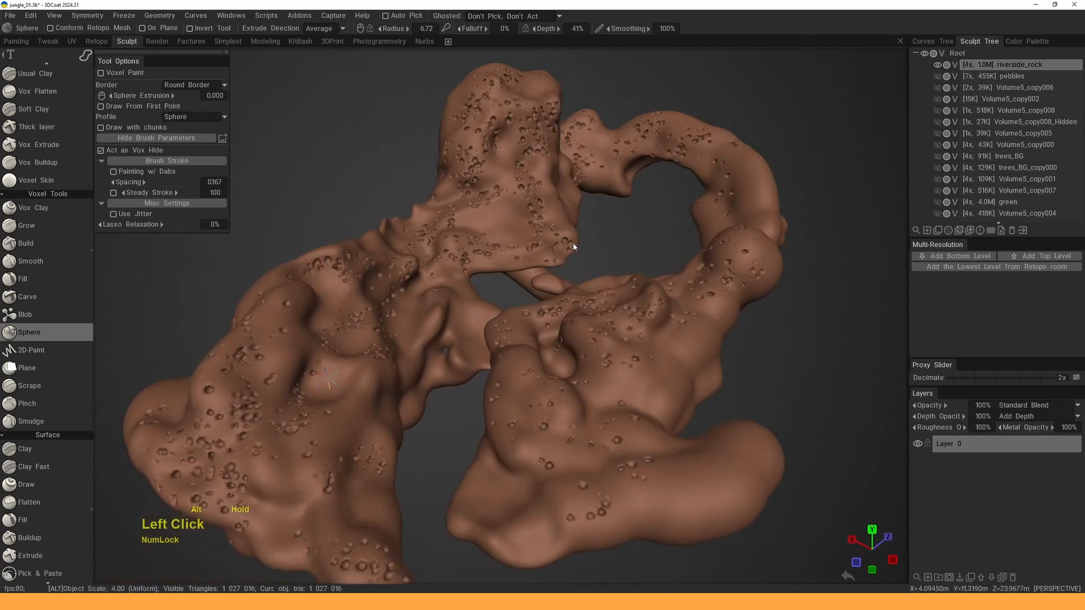
{"action": "right_click_drag", "start_coordinate": [571, 235], "coordinate": [572, 225], "text": "alt"}
{"action": "mouse_move", "coordinate": [572, 225]}
{"action": "left_mouse_down", "text": "alt"}
{"action": "mouse_move", "coordinate": [671, 168]}
{"action": "mouse_move", "coordinate": [575, 207]}
{"action": "mouse_move", "coordinate": [561, 189]}
{"action": "left_mouse_up", "text": "alt"}
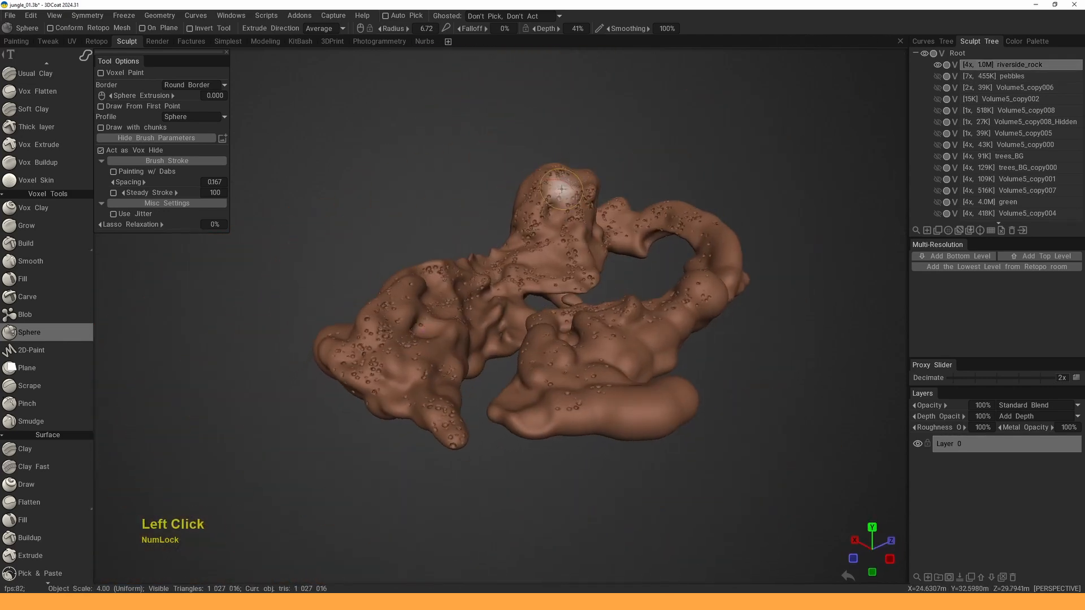
{"action": "middle_click_drag", "start_coordinate": [549, 260], "coordinate": [553, 266], "text": "alt"}
{"action": "right_click_drag", "start_coordinate": [553, 267], "coordinate": [559, 291], "text": "alt"}
{"action": "left_click_drag", "start_coordinate": [559, 291], "coordinate": [517, 291], "text": "alt"}
{"action": "right_click_drag", "start_coordinate": [518, 291], "coordinate": [526, 317], "text": "alt"}
{"action": "left_click_drag", "start_coordinate": [525, 317], "coordinate": [509, 299], "text": "alt"}
{"action": "left_click", "coordinate": [170, 17]}
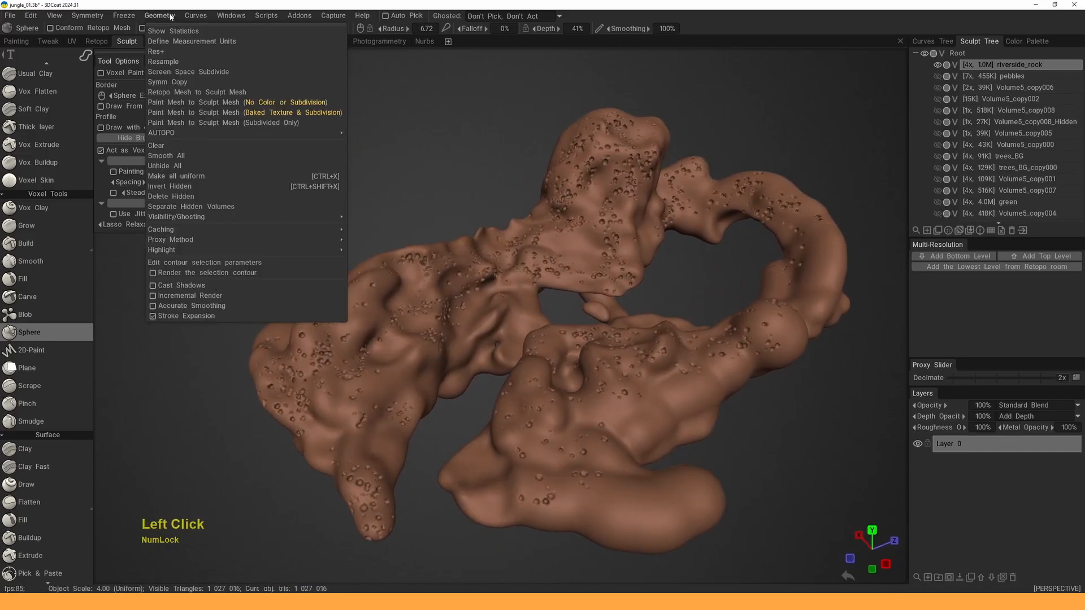
{"action": "left_click", "coordinate": [182, 200]}
- Switch riverside_rock from voxel to Surface mode, keeping its 1,027,016 triangles
{"action": "right_click_drag", "start_coordinate": [315, 233], "coordinate": [429, 291], "text": "alt"}
{"action": "left_click_drag", "start_coordinate": [429, 291], "coordinate": [486, 283], "text": "alt"}
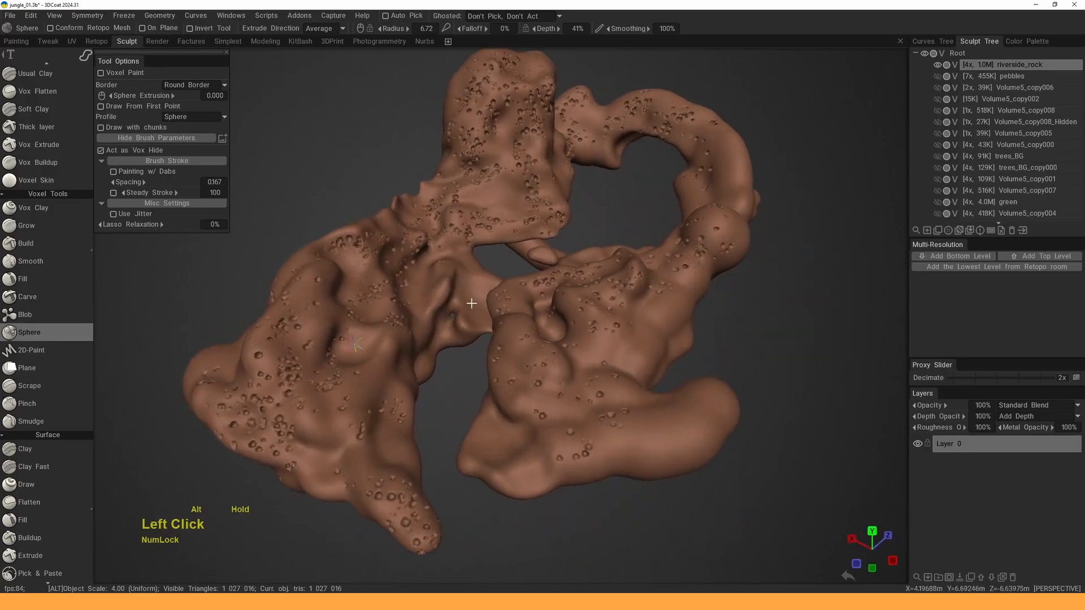
{"action": "middle_click_drag", "start_coordinate": [486, 283], "coordinate": [509, 275], "text": "alt"}
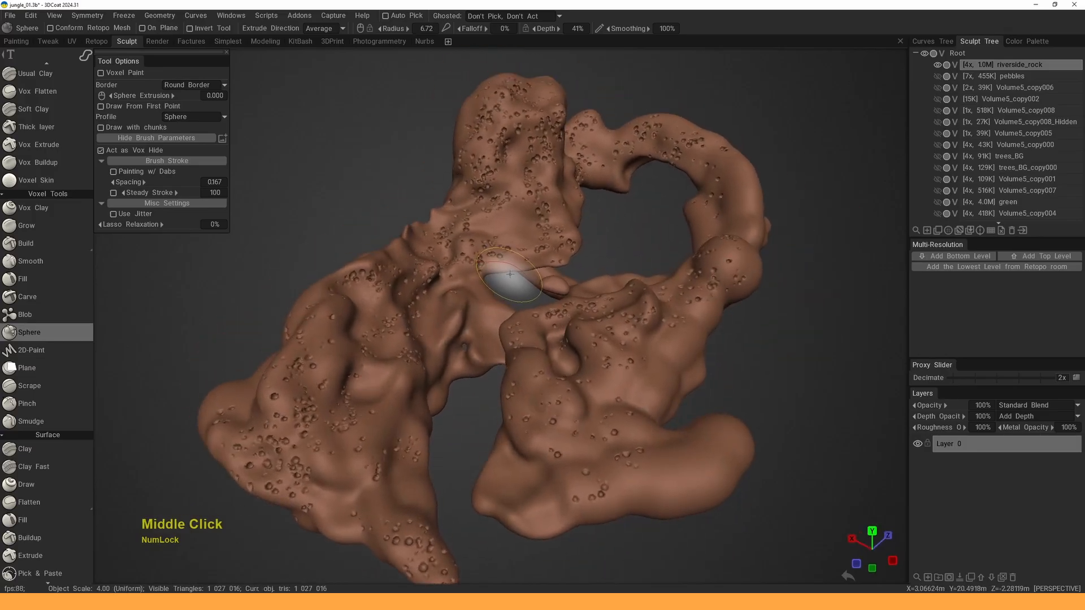
{"action": "left_click", "coordinate": [955, 66]}
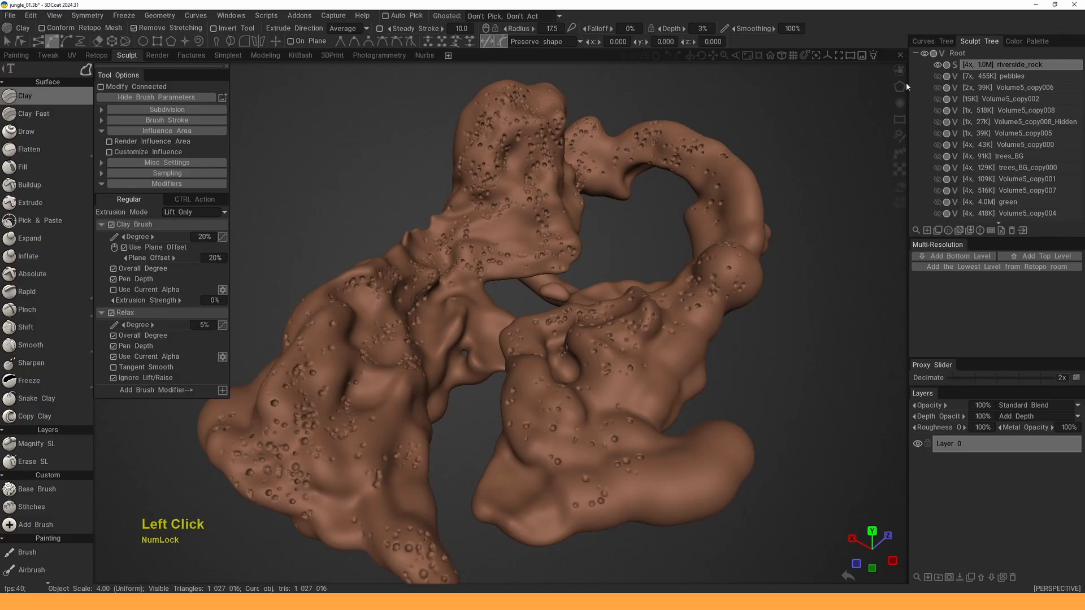
- Roughen riverside_rock with the Noise tool at characteristic size 3.00 and displacement degree 0.2
{"action": "middle_click_drag", "start_coordinate": [540, 256], "coordinate": [547, 250]}
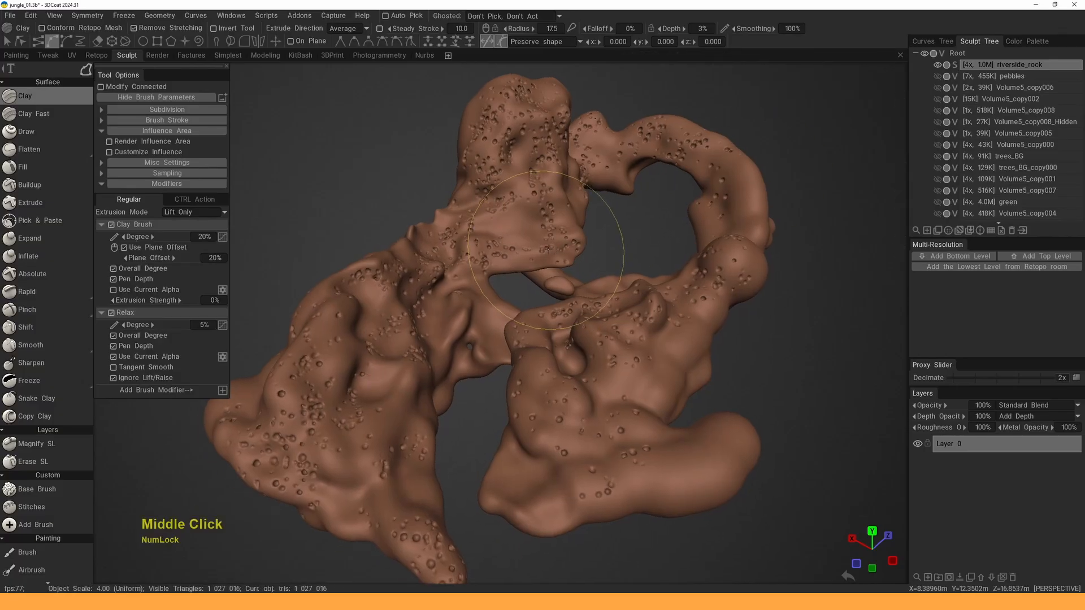
{"action": "key", "text": "space"}
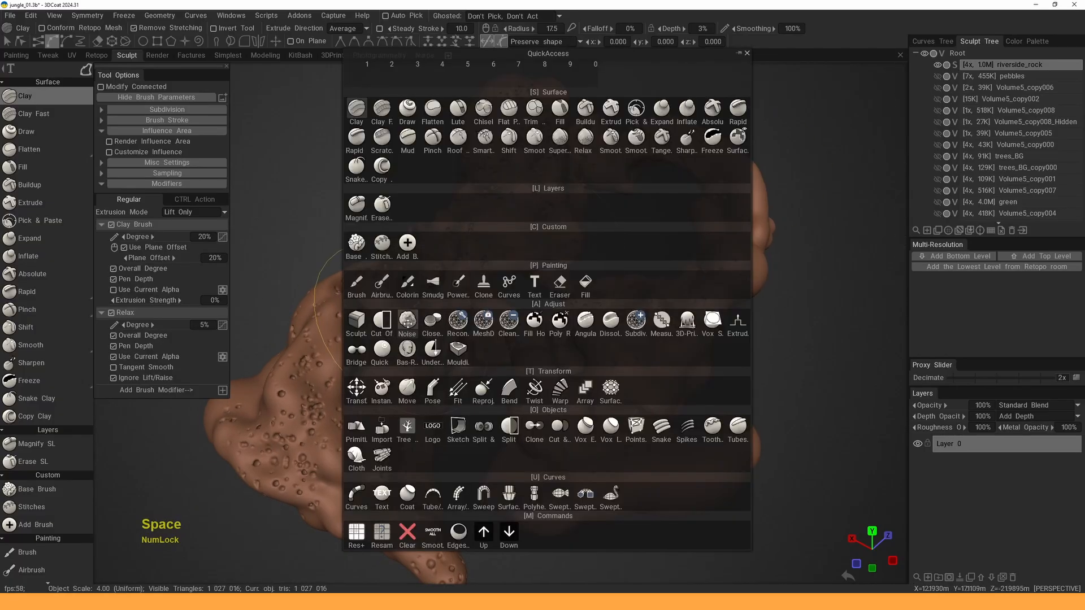
{"action": "left_click", "coordinate": [407, 320]}
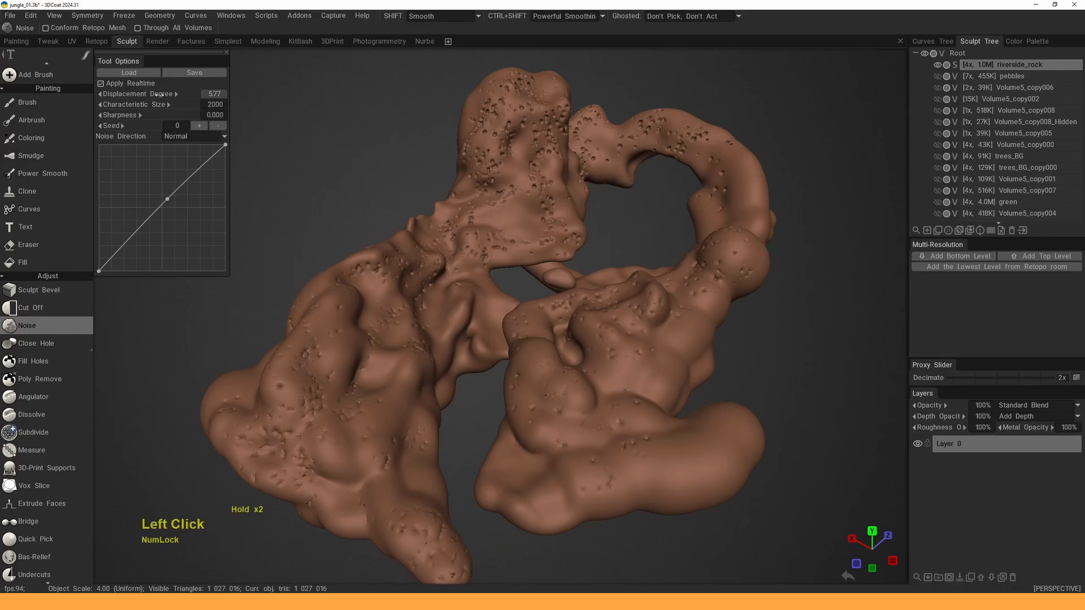
{"action": "left_click_drag", "start_coordinate": [219, 100], "coordinate": [161, 105]}
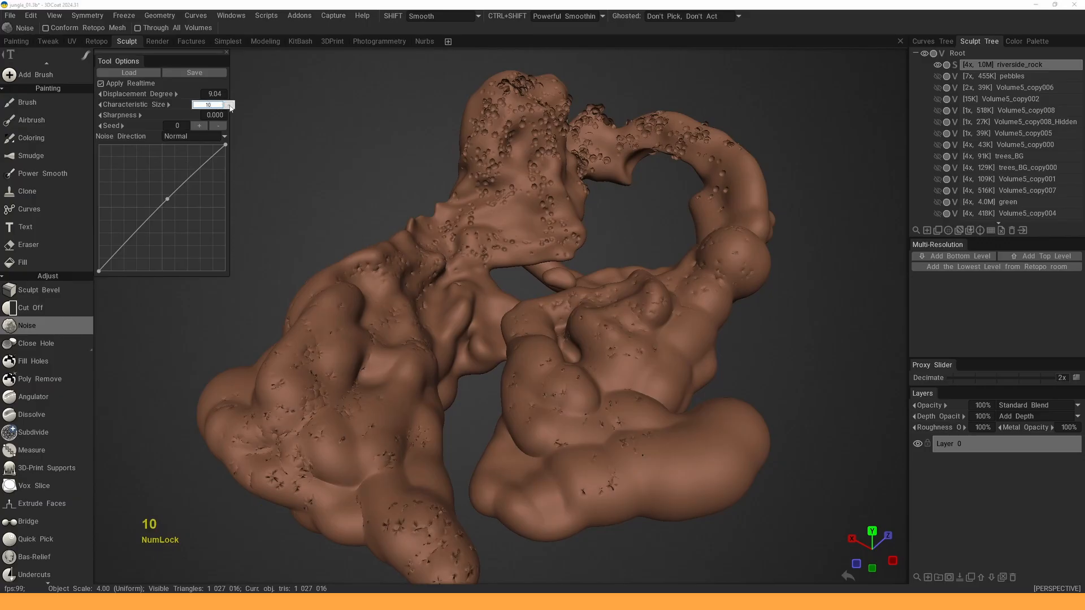
{"action": "left_click", "coordinate": [236, 119]}
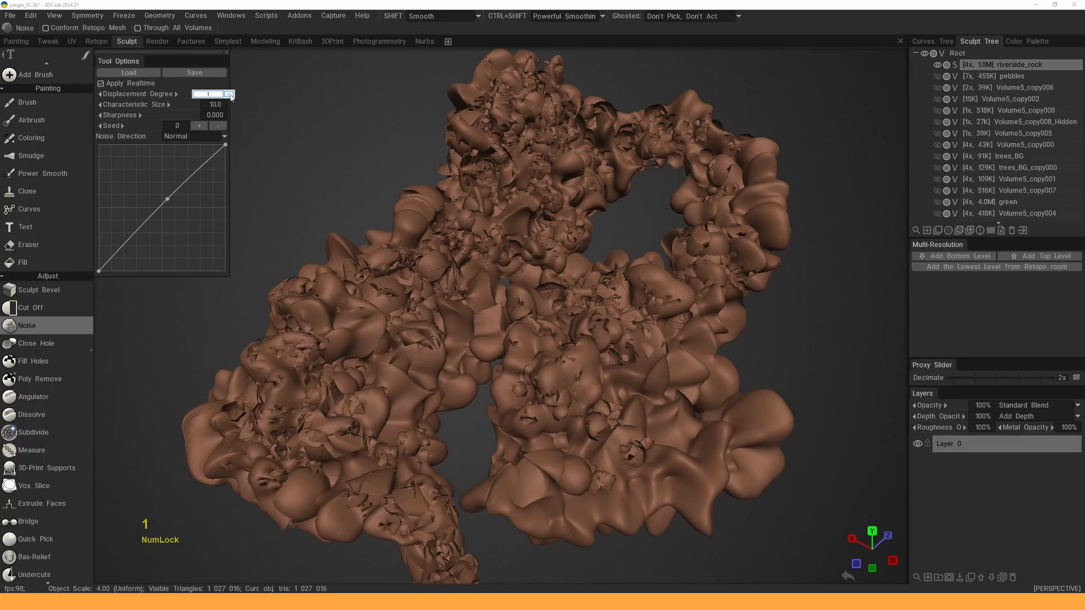
{"action": "left_click", "coordinate": [228, 102]}
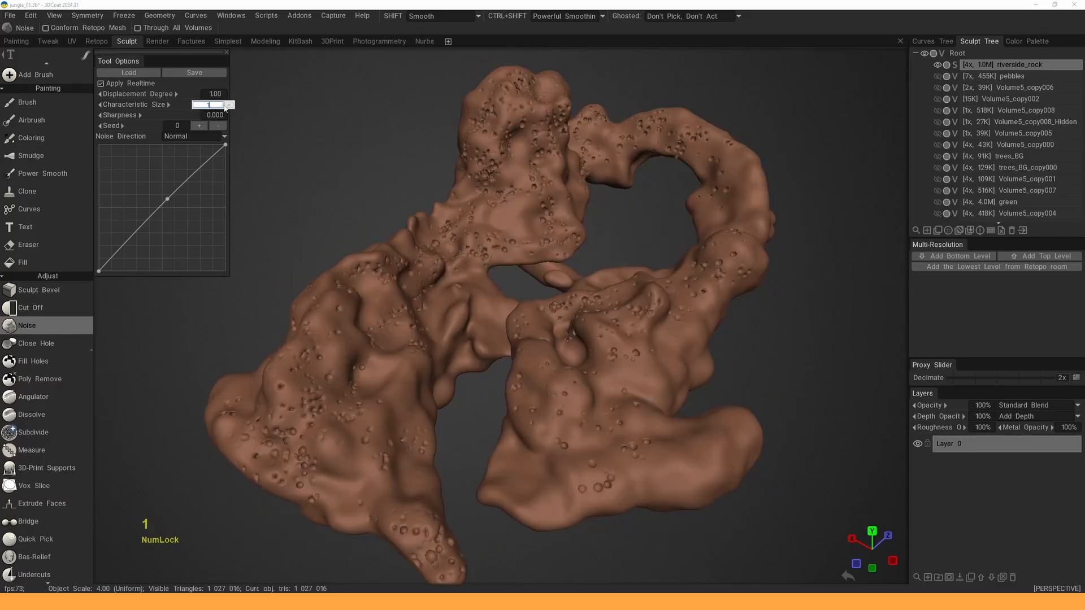
{"action": "left_click", "coordinate": [230, 109]}
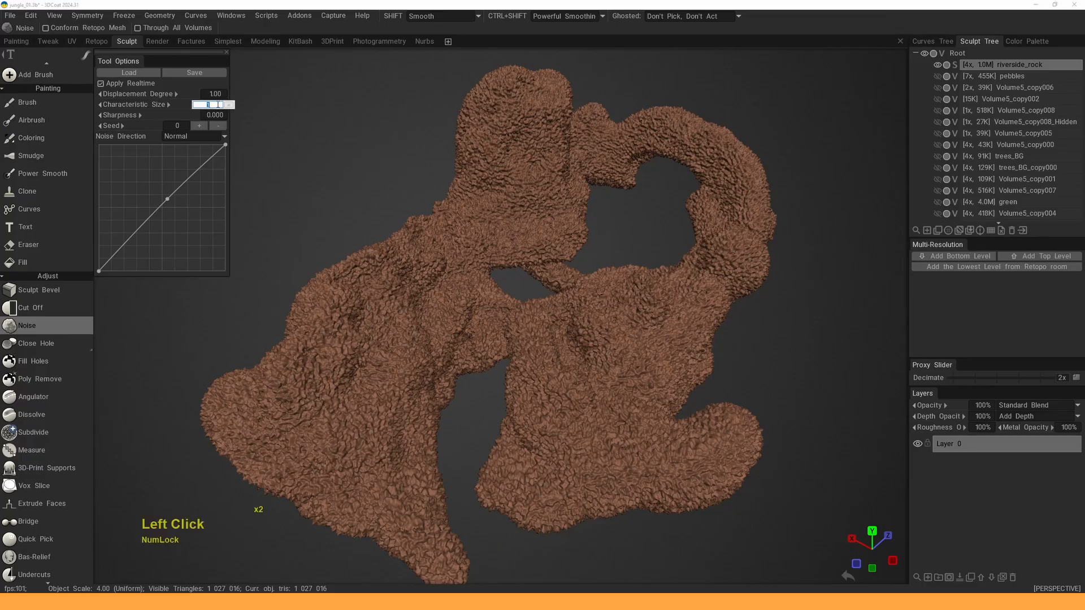
{"action": "left_click", "coordinate": [229, 112]}
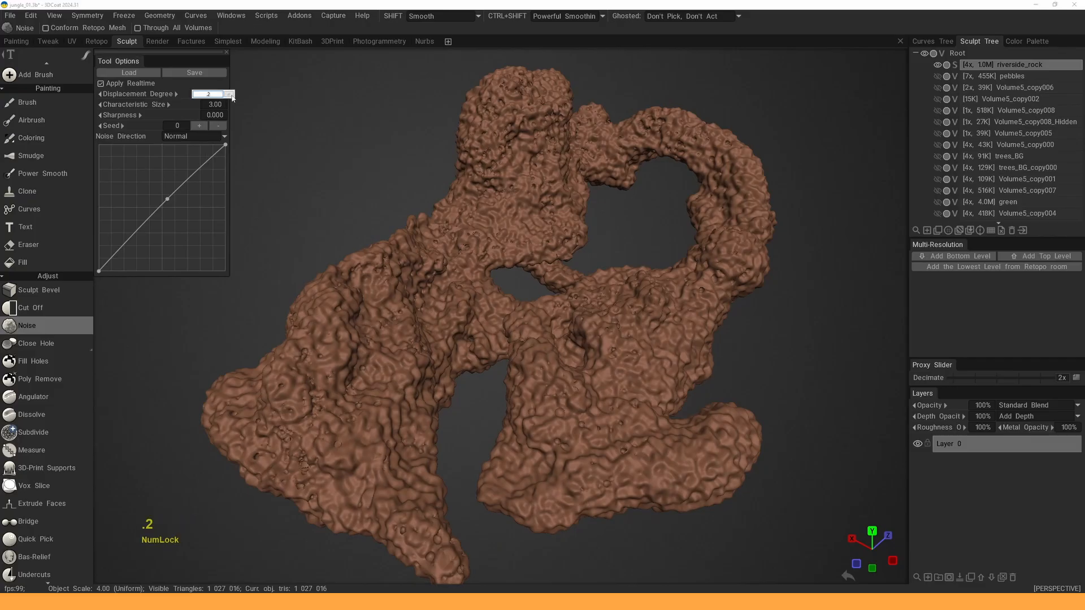
{"action": "left_click", "coordinate": [256, 107]}
- Bend the Noise falloff curve downward and set displacement degree to 1
{"action": "mouse_move", "coordinate": [367, 185]}
{"action": "left_mouse_down", "text": "alt"}
{"action": "mouse_move", "coordinate": [365, 172]}
{"action": "mouse_move", "coordinate": [343, 201]}
{"action": "mouse_move", "coordinate": [351, 186]}
{"action": "left_mouse_up", "text": "alt"}
{"action": "middle_click_drag", "start_coordinate": [350, 186], "coordinate": [342, 169], "text": "alt"}
{"action": "left_click_drag", "start_coordinate": [341, 168], "coordinate": [357, 157], "text": "alt"}
{"action": "right_click_drag", "start_coordinate": [358, 157], "coordinate": [343, 160], "text": "alt"}
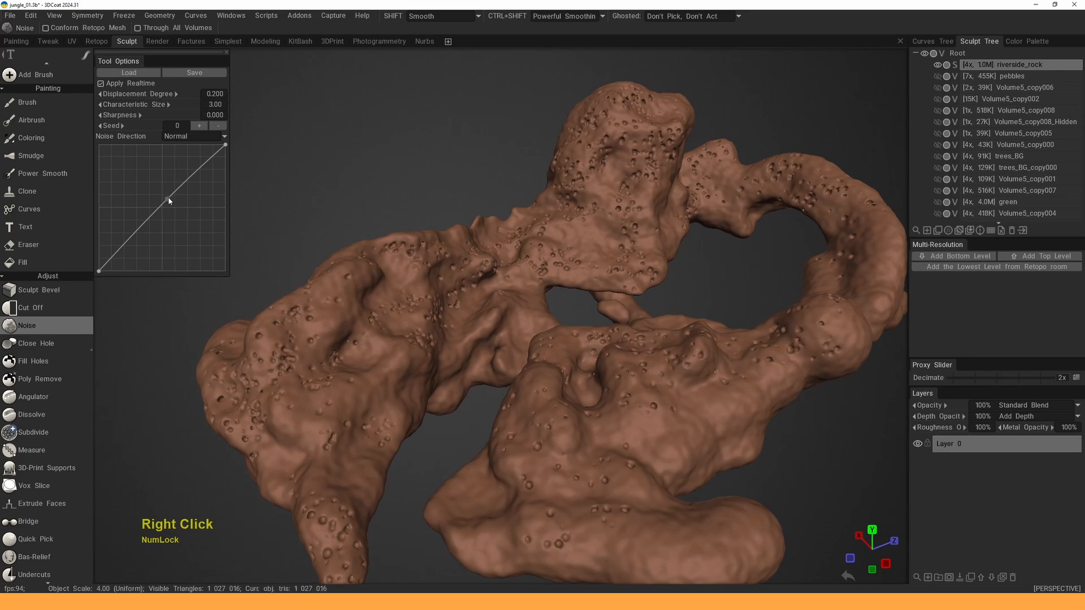
{"action": "left_click_drag", "start_coordinate": [169, 201], "coordinate": [177, 209]}
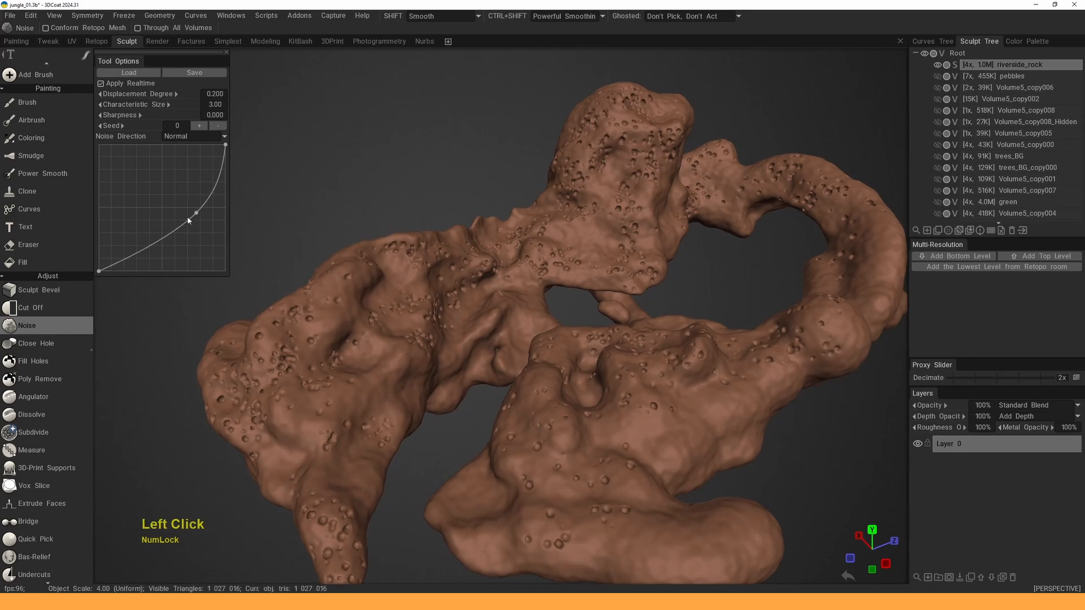
{"action": "double_click", "coordinate": [222, 95]}
{"action": "type", "text": "1"}
{"action": "key", "text": "Return"}
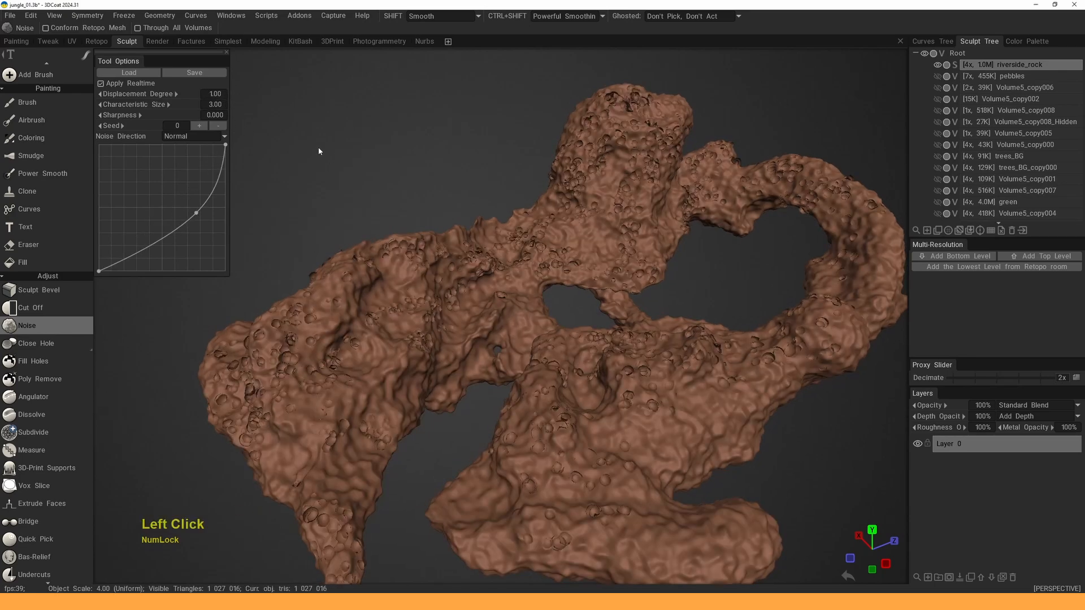
- Reshape the Noise falloff curve into a steep ending to deepen the rock's pits
{"action": "left_click_drag", "start_coordinate": [318, 148], "coordinate": [391, 138], "text": "alt"}
{"action": "right_click_drag", "start_coordinate": [393, 137], "coordinate": [432, 135], "text": "alt"}
{"action": "middle_click_drag", "start_coordinate": [432, 134], "coordinate": [444, 112], "text": "alt"}
{"action": "right_click_drag", "start_coordinate": [443, 115], "coordinate": [319, 143], "text": "alt"}
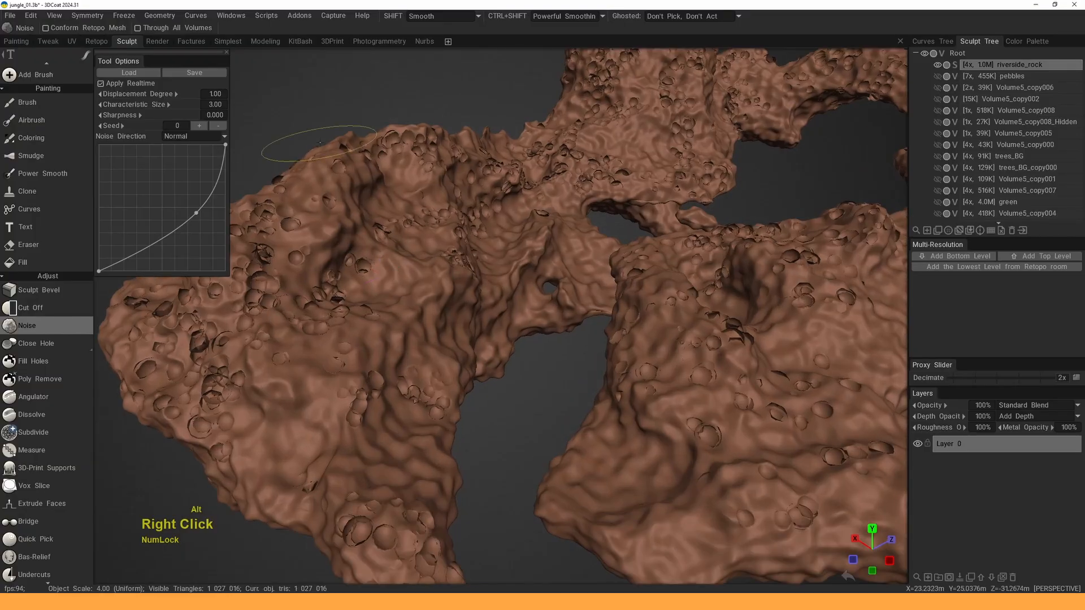
{"action": "left_click_drag", "start_coordinate": [199, 223], "coordinate": [216, 235]}
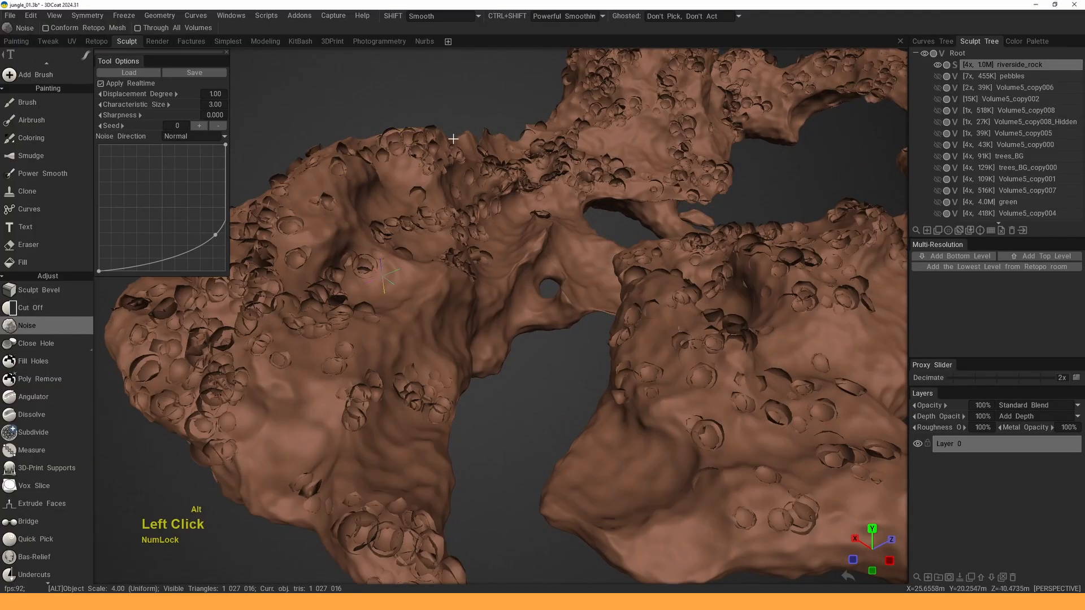
{"action": "right_click_drag", "start_coordinate": [455, 138], "coordinate": [410, 157], "text": "alt"}
{"action": "left_click_drag", "start_coordinate": [410, 157], "coordinate": [460, 149], "text": "alt"}
{"action": "right_click_drag", "start_coordinate": [461, 151], "coordinate": [442, 171], "text": "alt"}
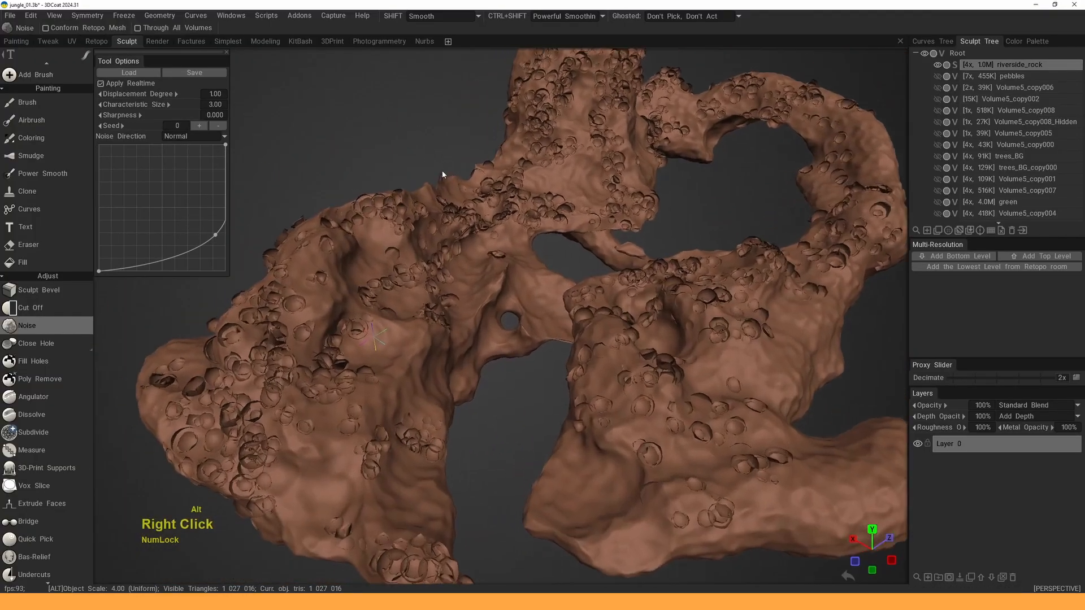
{"action": "left_click_drag", "start_coordinate": [442, 171], "coordinate": [415, 158], "text": "alt"}
{"action": "left_click_drag", "start_coordinate": [203, 227], "coordinate": [165, 200]}
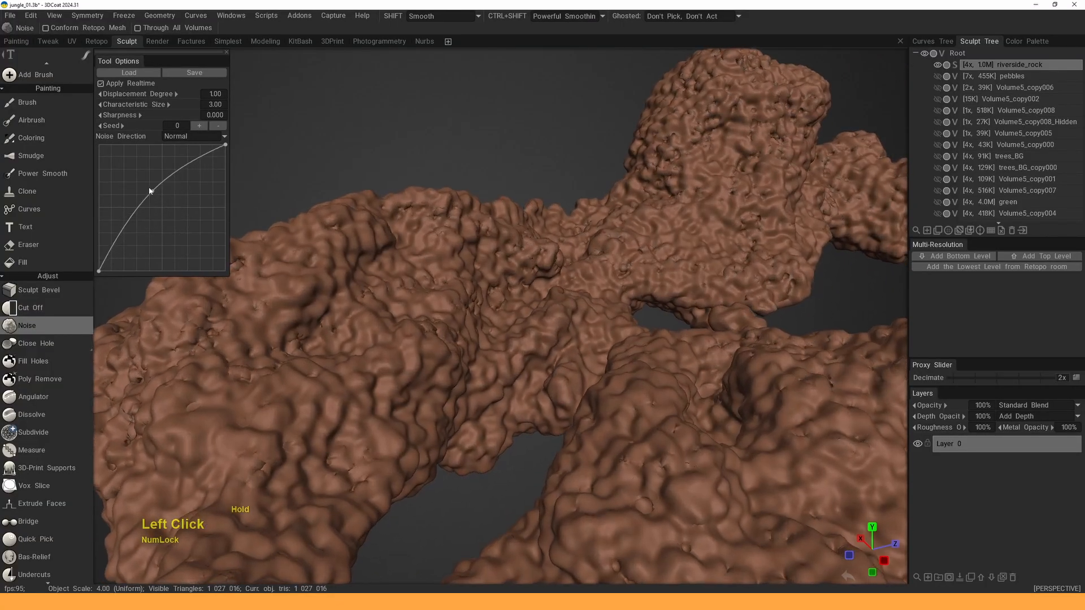
{"action": "left_click_drag", "start_coordinate": [143, 183], "coordinate": [148, 191]}
{"action": "right_click_drag", "start_coordinate": [453, 165], "coordinate": [506, 158], "text": "alt"}
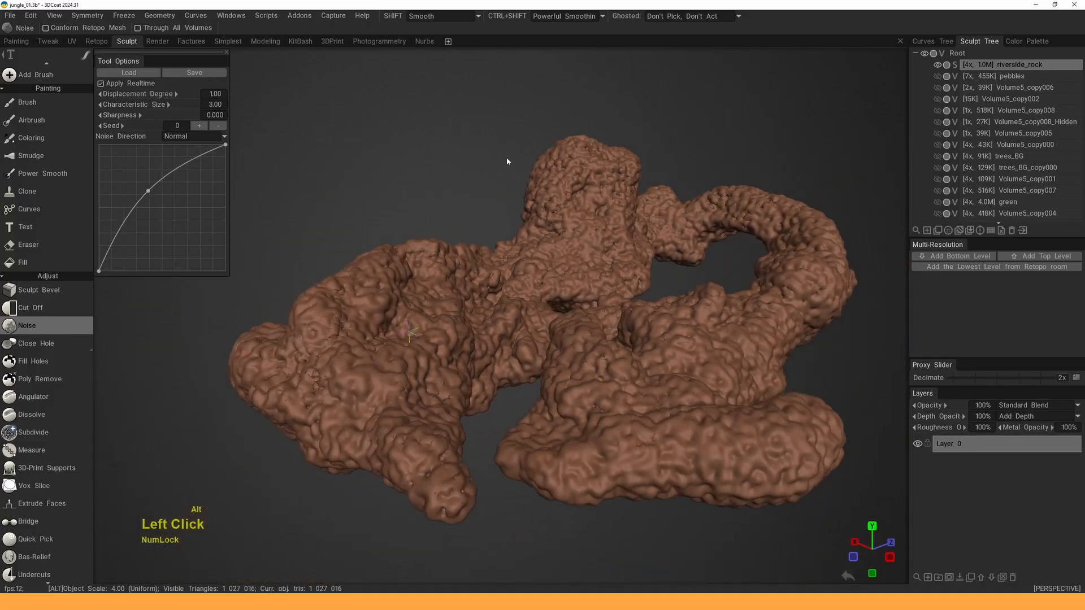
{"action": "left_click_drag", "start_coordinate": [507, 158], "coordinate": [459, 218], "text": "alt"}
{"action": "mouse_move", "coordinate": [459, 217]}
{"action": "right_mouse_down", "text": "alt"}
{"action": "mouse_move", "coordinate": [453, 203]}
{"action": "mouse_move", "coordinate": [446, 227]}
{"action": "right_mouse_up", "text": "alt"}
{"action": "left_click_drag", "start_coordinate": [447, 230], "coordinate": [520, 196], "text": "alt"}
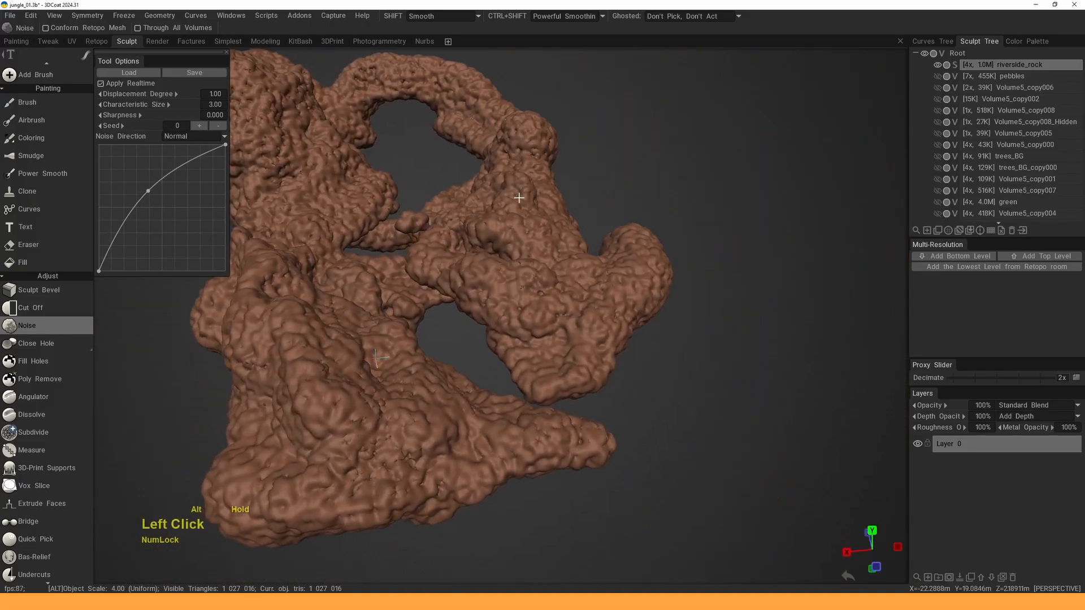
{"action": "right_click_drag", "start_coordinate": [520, 196], "coordinate": [536, 177], "text": "alt"}
{"action": "left_click_drag", "start_coordinate": [536, 177], "coordinate": [565, 195], "text": "alt"}
{"action": "middle_click_drag", "start_coordinate": [565, 195], "coordinate": [593, 212], "text": "alt"}
{"action": "left_click_drag", "start_coordinate": [592, 212], "coordinate": [374, 225], "text": "alt"}
{"action": "middle_click_drag", "start_coordinate": [374, 225], "coordinate": [443, 247], "text": "alt"}
{"action": "left_click_drag", "start_coordinate": [443, 247], "coordinate": [440, 286], "text": "alt"}
{"action": "left_click_drag", "start_coordinate": [149, 192], "coordinate": [190, 239]}
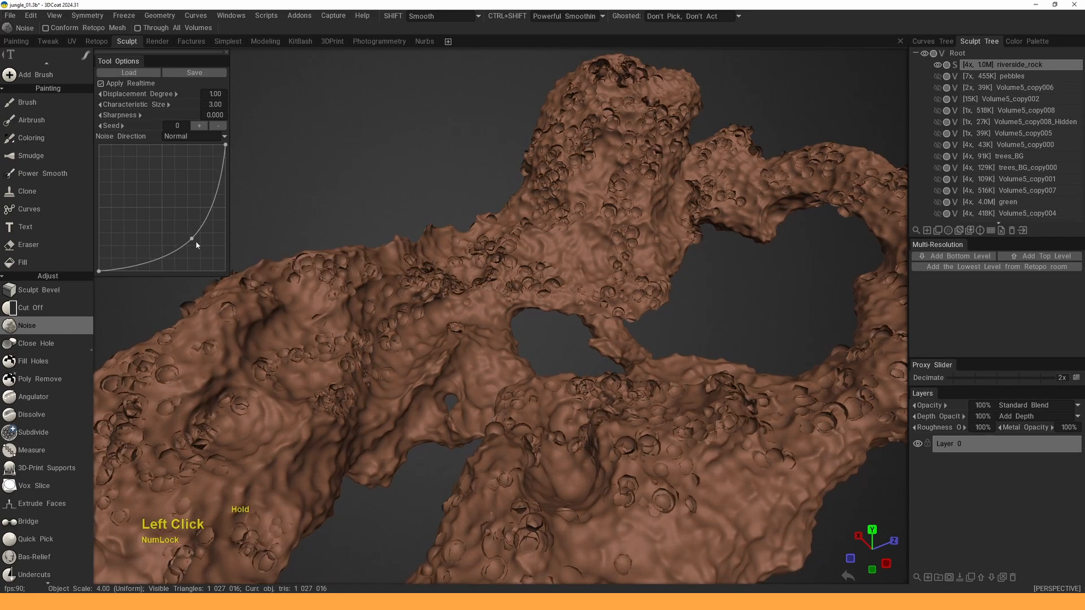
{"action": "left_click_drag", "start_coordinate": [194, 239], "coordinate": [219, 222]}
{"action": "middle_click_drag", "start_coordinate": [443, 215], "coordinate": [438, 203], "text": "alt"}
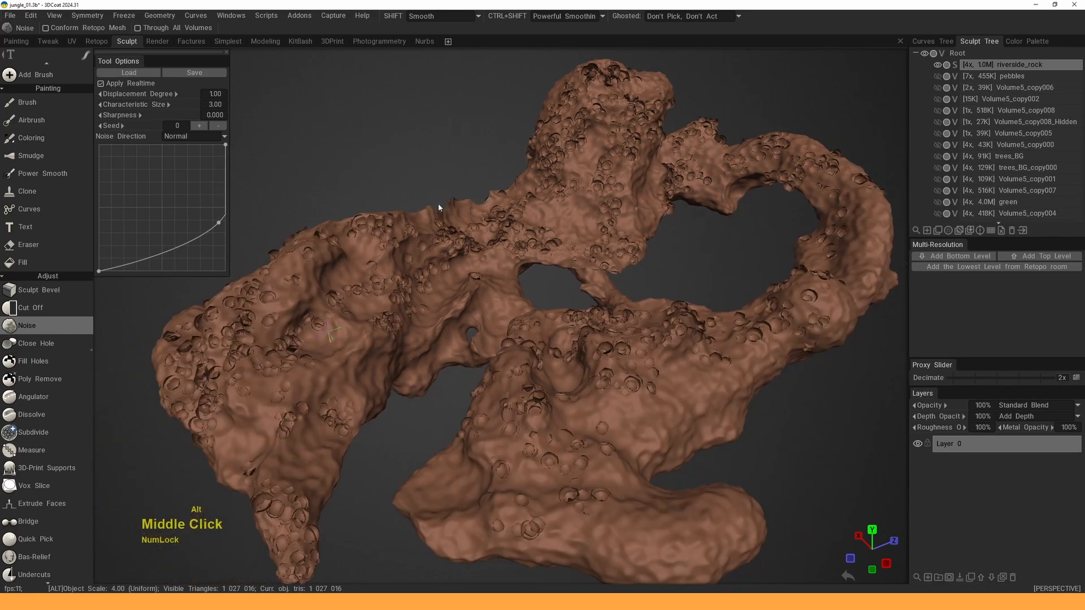
{"action": "mouse_move", "coordinate": [209, 231]}
{"action": "left_mouse_down"}
{"action": "mouse_move", "coordinate": [196, 239]}
{"action": "mouse_move", "coordinate": [203, 251]}
{"action": "left_mouse_up"}
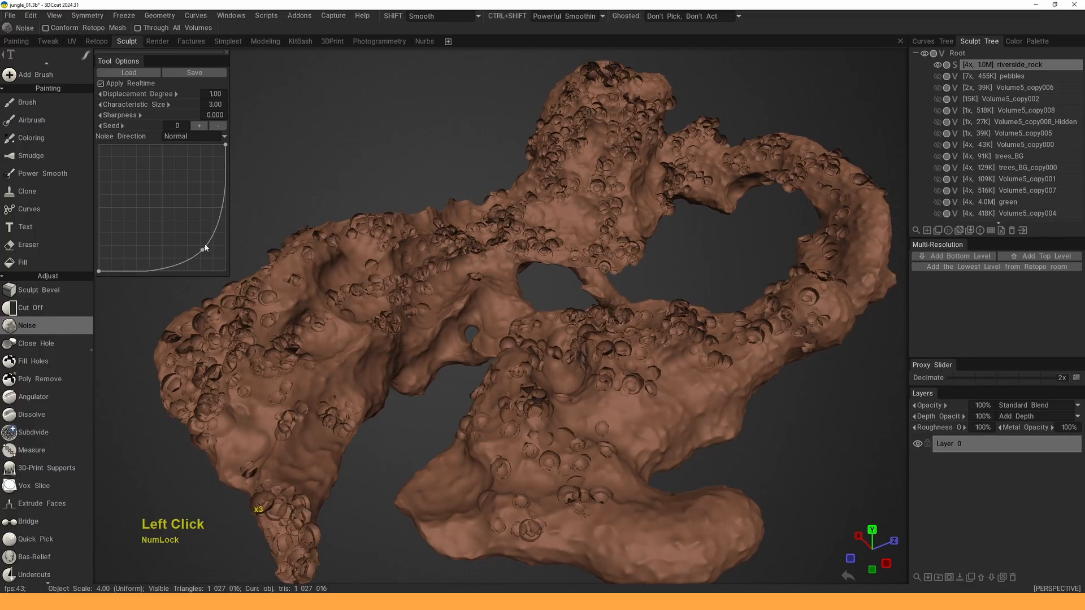
{"action": "left_click_drag", "start_coordinate": [234, 185], "coordinate": [396, 153], "text": "alt"}
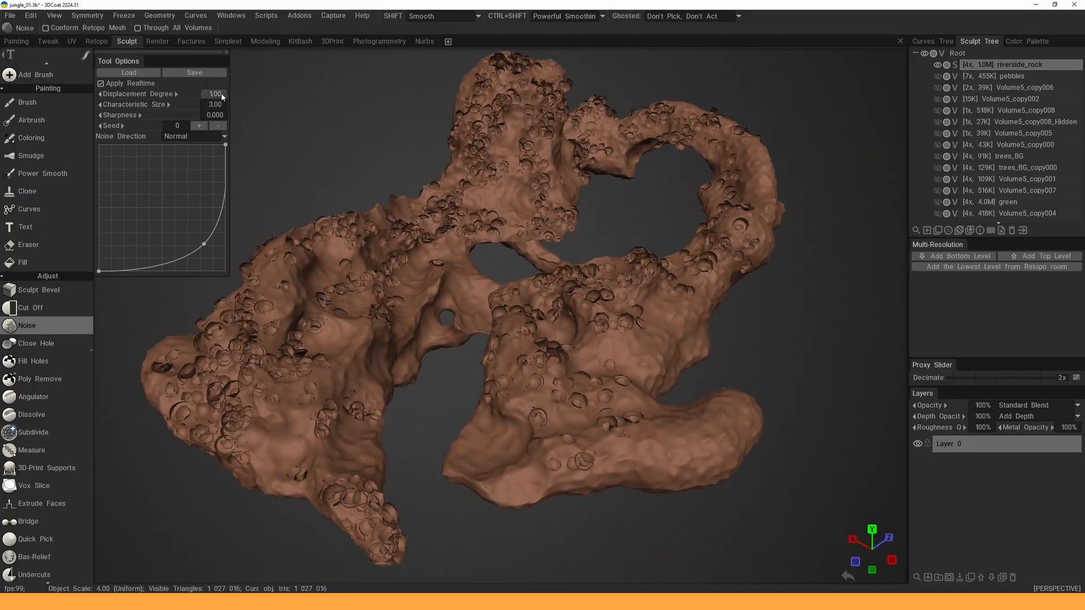
- Try displacement degree 2, then return it to 1
{"action": "left_click", "coordinate": [252, 98]}
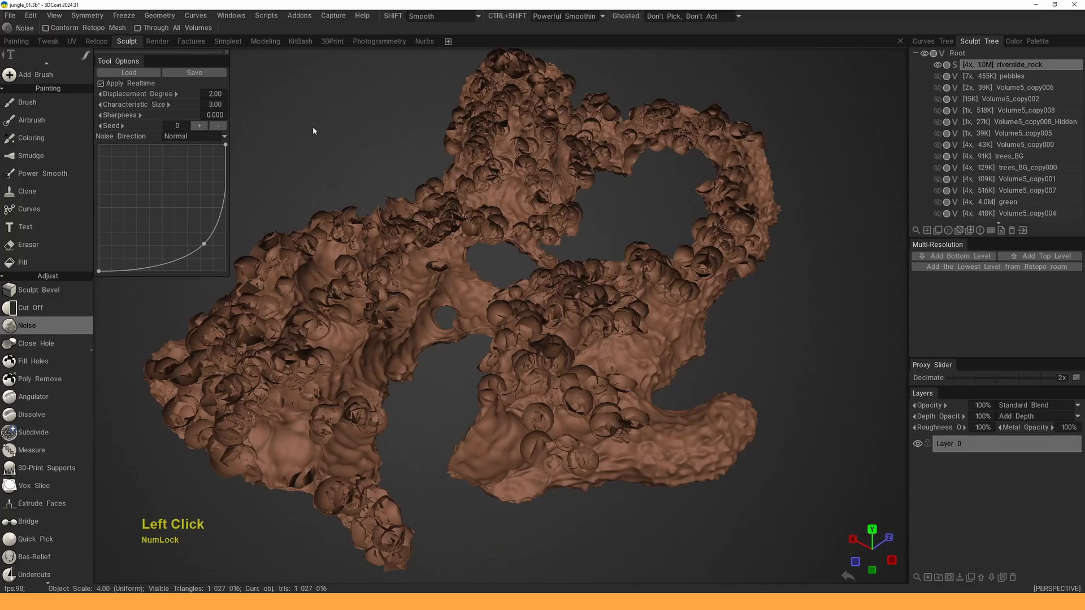
{"action": "left_click", "coordinate": [245, 97]}
{"action": "mouse_move", "coordinate": [421, 154]}
{"action": "left_mouse_down", "text": "alt"}
{"action": "mouse_move", "coordinate": [430, 169]}
{"action": "mouse_move", "coordinate": [433, 152]}
{"action": "mouse_move", "coordinate": [435, 161]}
{"action": "left_mouse_up", "text": "alt"}
{"action": "middle_click_drag", "start_coordinate": [435, 161], "coordinate": [449, 167], "text": "alt"}
{"action": "right_click_drag", "start_coordinate": [449, 167], "coordinate": [463, 177], "text": "alt"}
{"action": "left_click_drag", "start_coordinate": [462, 180], "coordinate": [512, 189], "text": "alt"}
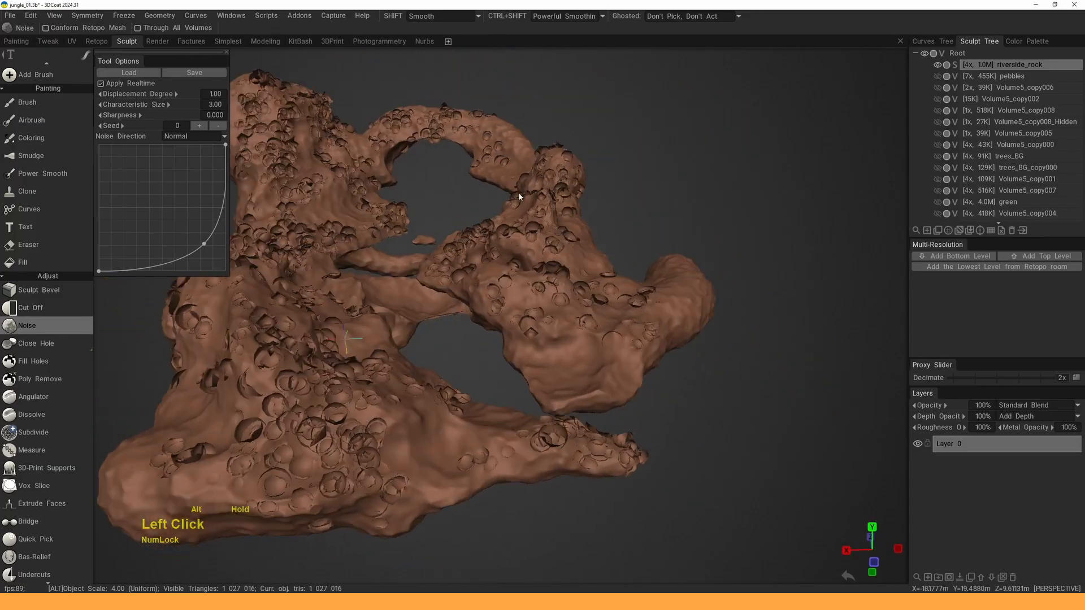
{"action": "middle_click_drag", "start_coordinate": [511, 190], "coordinate": [539, 200], "text": "alt"}
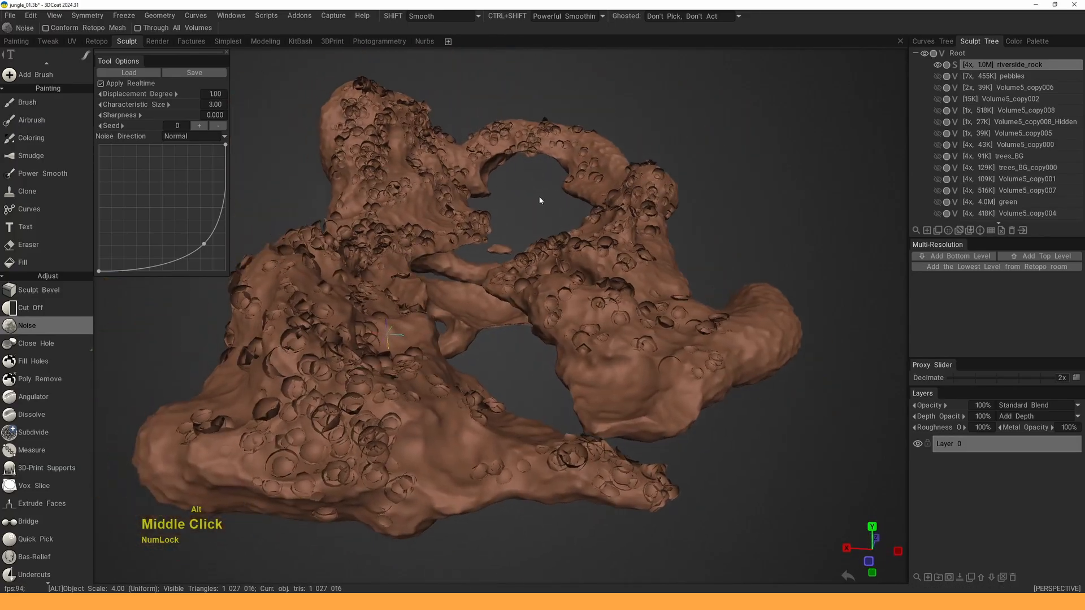
- Convert riverside_rock to a voxel volume with the S/V toggle and confirm
{"action": "left_click", "coordinate": [955, 65]}
{"action": "left_click", "coordinate": [430, 361]}
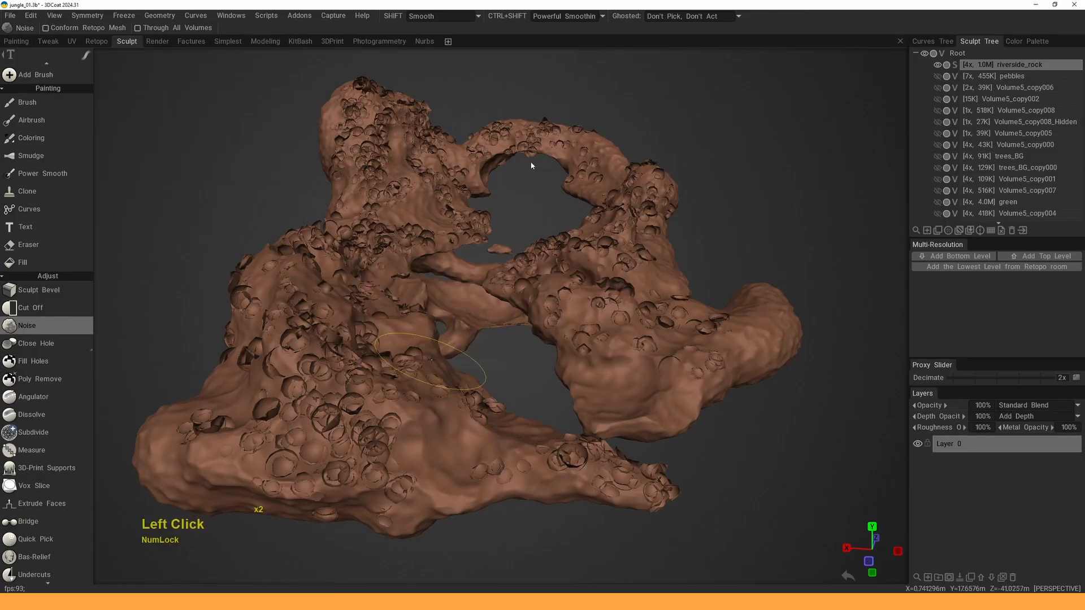
{"action": "left_click", "coordinate": [955, 65]}
{"action": "left_click", "coordinate": [429, 361]}
{"action": "left_click", "coordinate": [29, 333]}
- Orbit and zoom around riverside_rock to inspect the noise-pitted surface
{"action": "left_click_drag", "start_coordinate": [467, 286], "coordinate": [390, 278], "text": "alt"}
{"action": "middle_click_drag", "start_coordinate": [390, 278], "coordinate": [435, 282], "text": "alt"}
{"action": "scroll", "coordinate": [441, 284], "scroll_direction": "up", "scroll_amount": 2}
{"action": "left_click_drag", "start_coordinate": [446, 284], "coordinate": [421, 308], "text": "alt"}
{"action": "middle_click_drag", "start_coordinate": [421, 308], "coordinate": [467, 268], "text": "alt"}
{"action": "right_click_drag", "start_coordinate": [467, 267], "coordinate": [452, 248], "text": "alt"}
{"action": "left_click_drag", "start_coordinate": [452, 249], "coordinate": [531, 249], "text": "alt"}
{"action": "middle_click_drag", "start_coordinate": [531, 248], "coordinate": [520, 261], "text": "alt"}
{"action": "right_click_drag", "start_coordinate": [520, 262], "coordinate": [469, 294], "text": "alt"}
{"action": "mouse_move", "coordinate": [469, 294]}
{"action": "left_mouse_down", "text": "alt"}
{"action": "mouse_move", "coordinate": [409, 273]}
{"action": "mouse_move", "coordinate": [468, 301]}
{"action": "left_mouse_up", "text": "alt"}
{"action": "right_click_drag", "start_coordinate": [468, 301], "coordinate": [458, 306], "text": "alt"}
{"action": "left_click_drag", "start_coordinate": [457, 305], "coordinate": [464, 283], "text": "alt"}
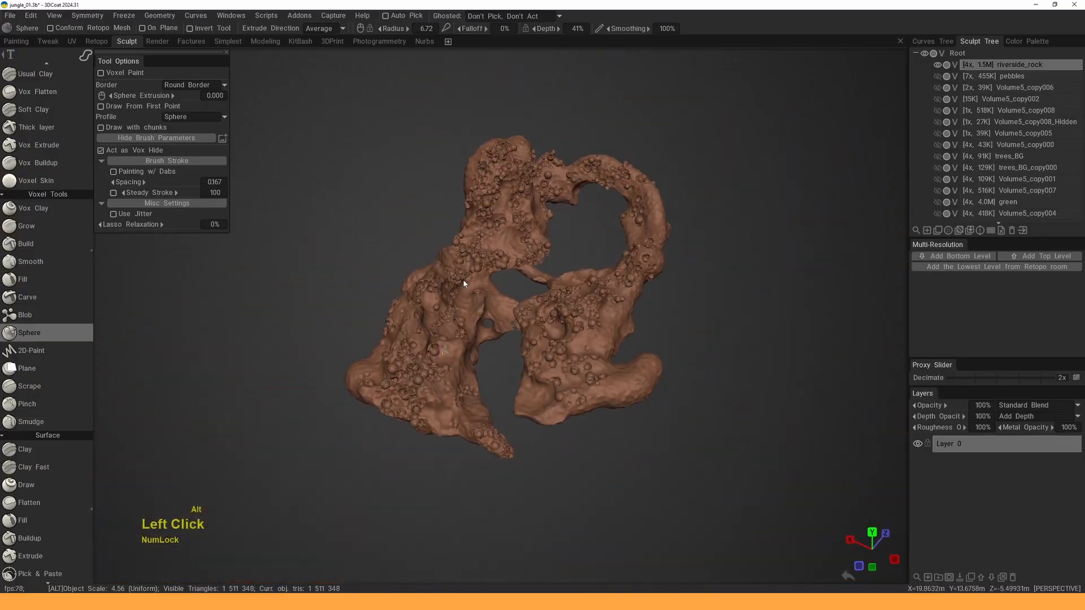
{"action": "middle_click_drag", "start_coordinate": [463, 283], "coordinate": [438, 327], "text": "alt"}
{"action": "left_click_drag", "start_coordinate": [439, 327], "coordinate": [468, 308], "text": "alt"}
{"action": "middle_click_drag", "start_coordinate": [468, 308], "coordinate": [520, 252], "text": "alt"}
{"action": "left_click_drag", "start_coordinate": [520, 252], "coordinate": [519, 258], "text": "alt"}
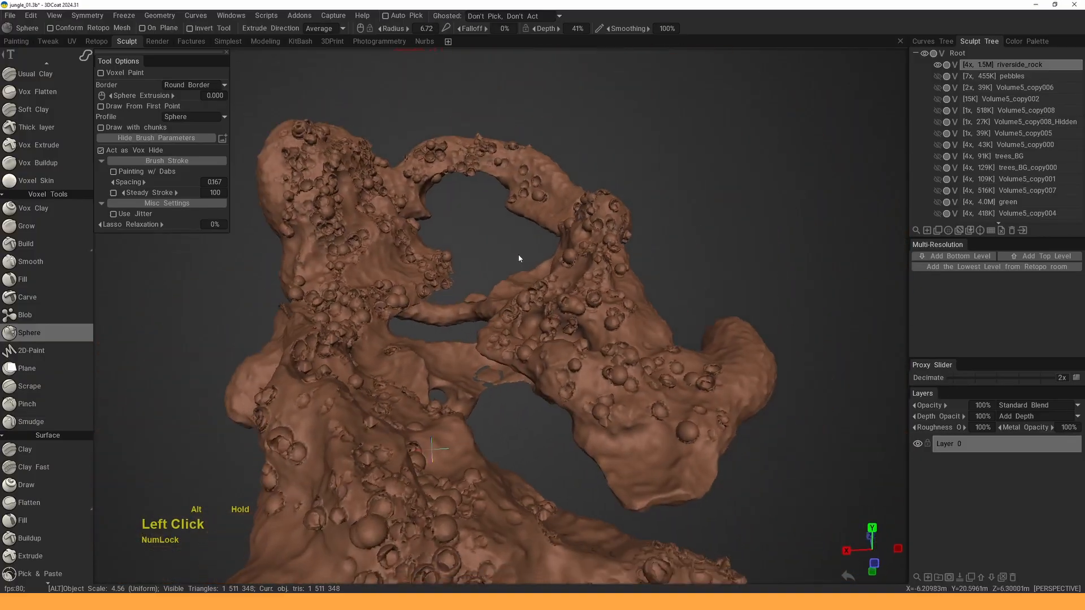
{"action": "middle_click_drag", "start_coordinate": [518, 258], "coordinate": [603, 180], "text": "alt"}
{"action": "mouse_move", "coordinate": [545, 210]}
{"action": "left_mouse_down", "text": "alt"}
{"action": "mouse_move", "coordinate": [696, 174]}
{"action": "mouse_move", "coordinate": [668, 239]}
{"action": "mouse_move", "coordinate": [543, 192]}
{"action": "mouse_move", "coordinate": [430, 317]}
{"action": "mouse_move", "coordinate": [305, 283]}
{"action": "left_mouse_up", "text": "alt"}
- Show all hidden jungle volumes again via riverside_rock's eye icon
{"action": "left_click", "coordinate": [938, 66], "text": "alt"}
{"action": "mouse_move", "coordinate": [305, 282]}
{"action": "middle_mouse_down", "text": "alt"}
{"action": "mouse_move", "coordinate": [280, 331]}
{"action": "mouse_move", "coordinate": [333, 316]}
{"action": "middle_mouse_up", "text": "alt"}
{"action": "right_click_drag", "start_coordinate": [333, 317], "coordinate": [492, 295], "text": "alt"}
{"action": "left_click_drag", "start_coordinate": [492, 295], "coordinate": [492, 282], "text": "alt"}
{"action": "middle_click_drag", "start_coordinate": [493, 283], "coordinate": [490, 297], "text": "alt"}
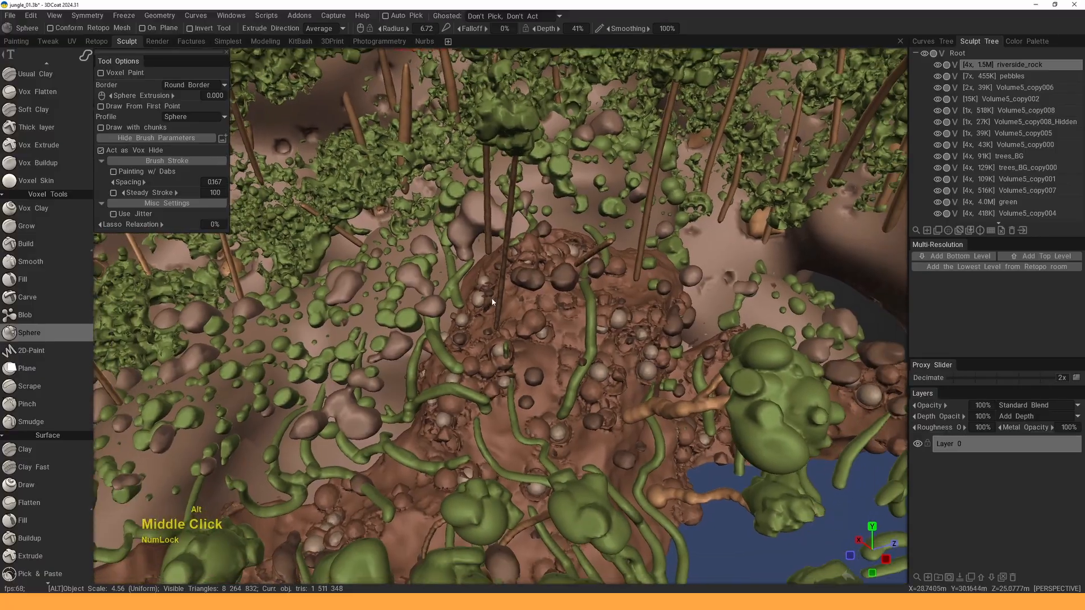
{"action": "right_click_drag", "start_coordinate": [491, 297], "coordinate": [490, 339], "text": "alt"}
{"action": "middle_click_drag", "start_coordinate": [489, 339], "coordinate": [492, 262], "text": "alt"}
{"action": "right_click_drag", "start_coordinate": [492, 263], "coordinate": [491, 289], "text": "alt"}
{"action": "key", "text": "space"}
{"action": "left_click", "coordinate": [339, 497]}
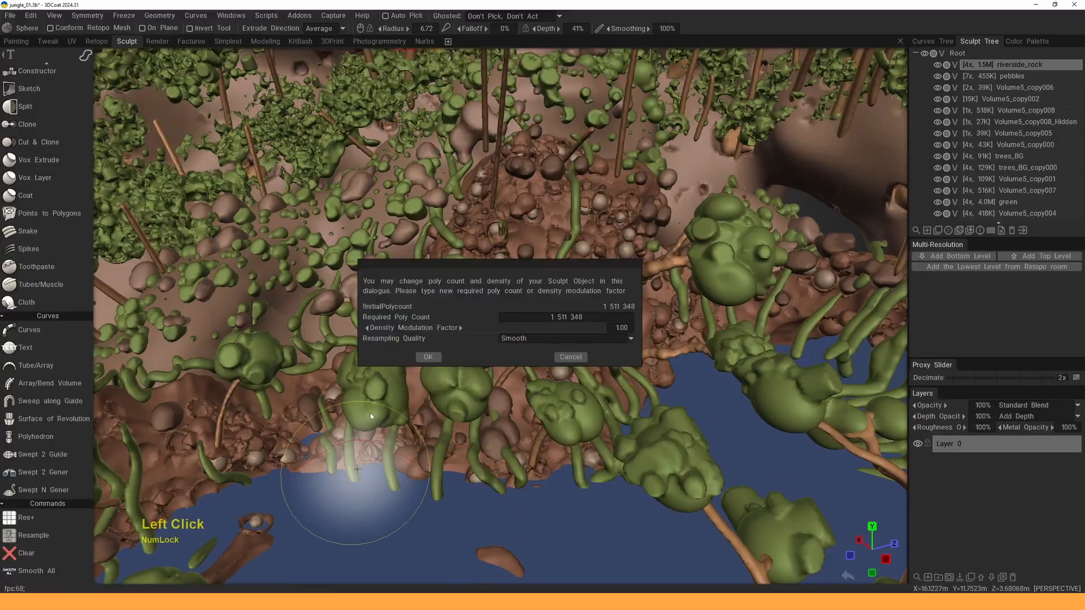
{"action": "left_click", "coordinate": [428, 356]}
{"action": "right_click_drag", "start_coordinate": [605, 232], "coordinate": [537, 262], "text": "alt"}
{"action": "mouse_move", "coordinate": [537, 263]}
{"action": "left_mouse_down", "text": "alt"}
{"action": "mouse_move", "coordinate": [559, 287]}
{"action": "mouse_move", "coordinate": [543, 272]}
{"action": "left_mouse_up", "text": "alt"}
{"action": "right_click_drag", "start_coordinate": [542, 271], "coordinate": [539, 266], "text": "alt"}
{"action": "middle_click_drag", "start_coordinate": [539, 266], "coordinate": [540, 267], "text": "alt"}
{"action": "left_click_drag", "start_coordinate": [540, 268], "coordinate": [541, 274], "text": "alt"}
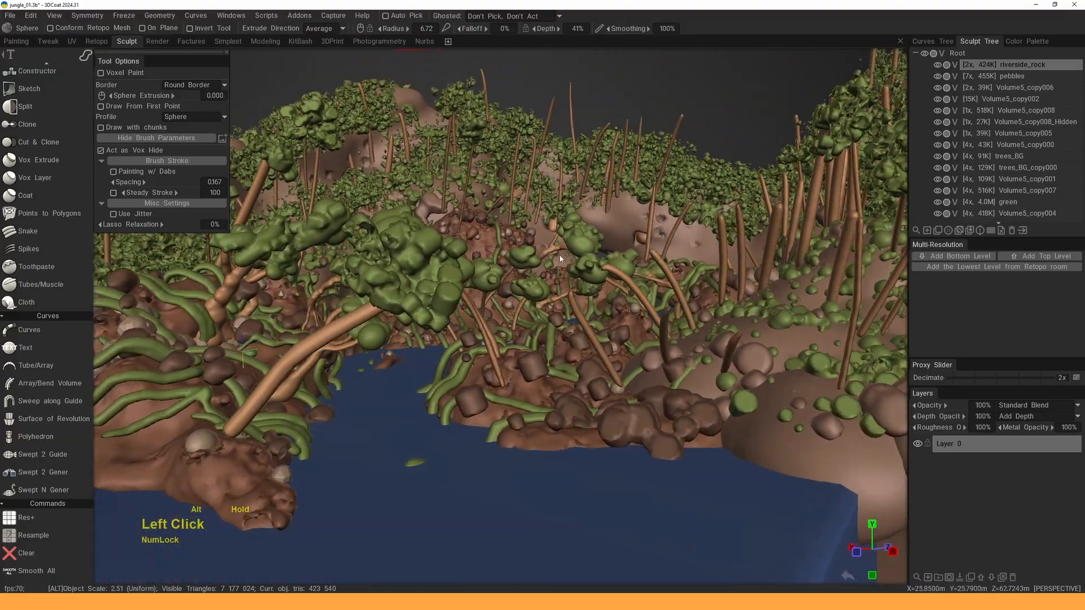
{"action": "middle_click_drag", "start_coordinate": [542, 274], "coordinate": [542, 279], "text": "alt"}
{"action": "left_click_drag", "start_coordinate": [542, 280], "coordinate": [543, 287], "text": "alt"}
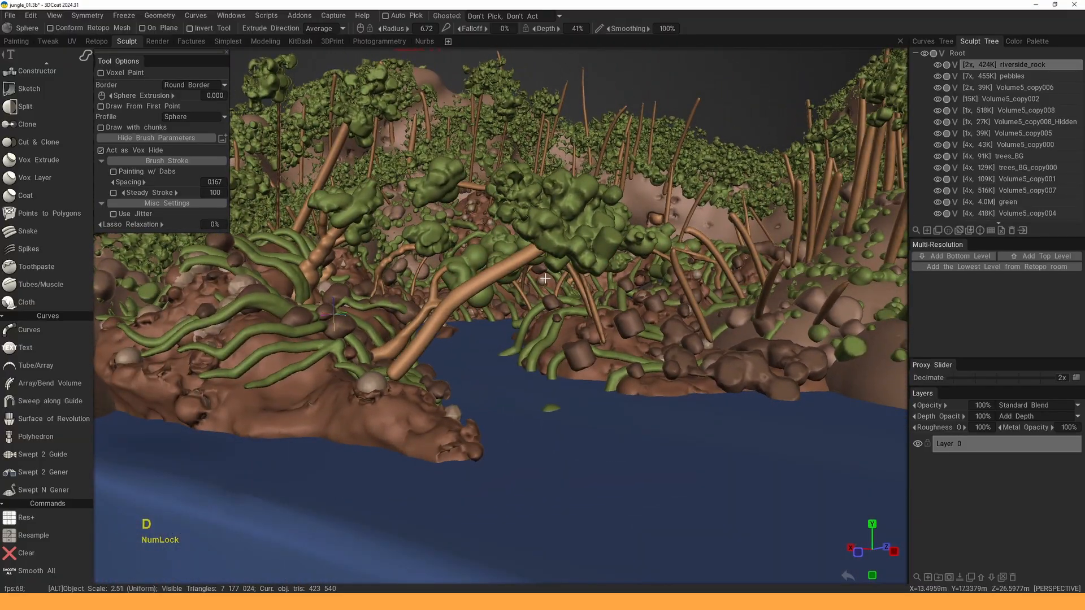
{"action": "middle_click_drag", "start_coordinate": [529, 281], "coordinate": [533, 321], "text": "alt"}
{"action": "right_click_drag", "start_coordinate": [533, 321], "coordinate": [509, 316], "text": "alt"}
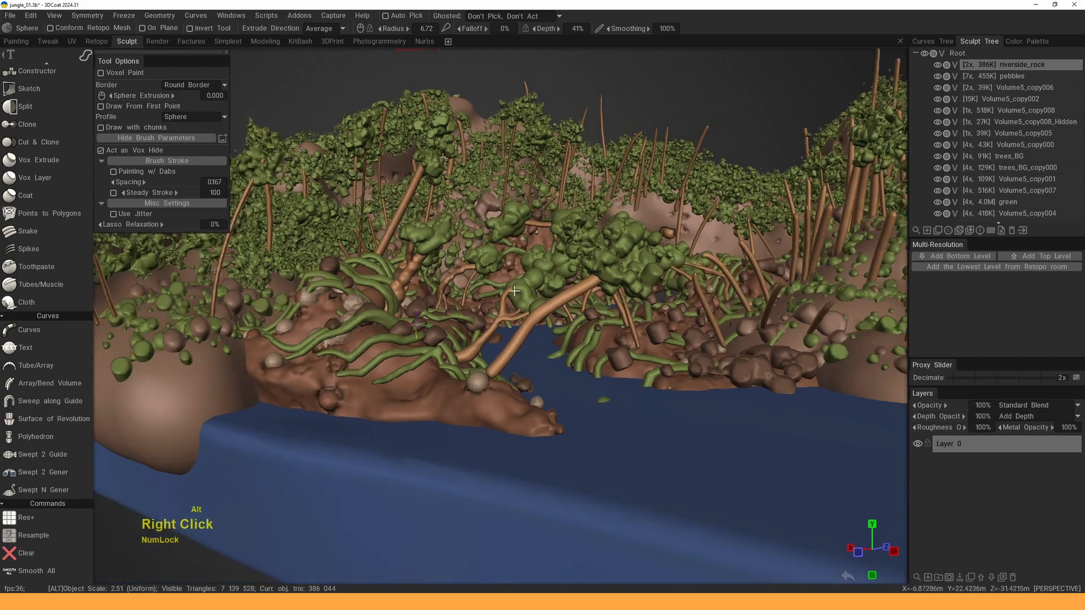
{"action": "left_click_drag", "start_coordinate": [509, 316], "coordinate": [463, 350], "text": "alt"}
{"action": "middle_click_drag", "start_coordinate": [464, 351], "coordinate": [452, 339], "text": "alt"}
{"action": "left_click_drag", "start_coordinate": [452, 339], "coordinate": [390, 317], "text": "alt"}
{"action": "middle_click_drag", "start_coordinate": [390, 317], "coordinate": [368, 331], "text": "alt"}
{"action": "right_click_drag", "start_coordinate": [368, 332], "coordinate": [466, 342], "text": "alt"}
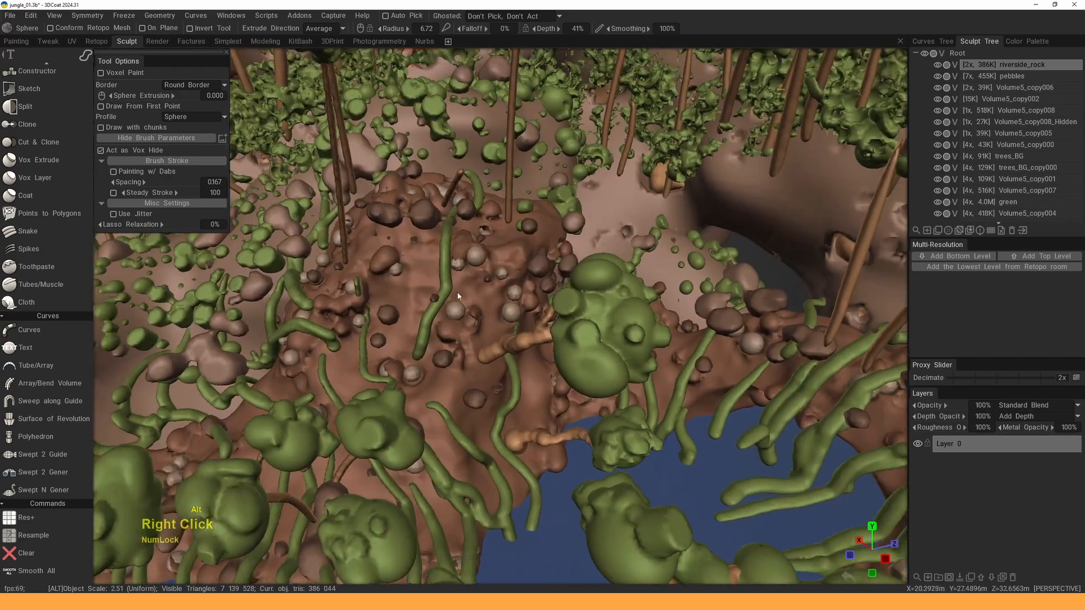
{"action": "left_click_drag", "start_coordinate": [467, 342], "coordinate": [494, 353], "text": "alt"}
{"action": "right_click_drag", "start_coordinate": [459, 249], "coordinate": [440, 259], "text": "alt"}
{"action": "left_click_drag", "start_coordinate": [441, 260], "coordinate": [515, 282], "text": "alt"}
{"action": "right_click_drag", "start_coordinate": [514, 283], "coordinate": [493, 281], "text": "alt"}
{"action": "left_click_drag", "start_coordinate": [493, 280], "coordinate": [542, 283], "text": "alt"}
{"action": "middle_click_drag", "start_coordinate": [543, 283], "coordinate": [486, 271], "text": "alt"}
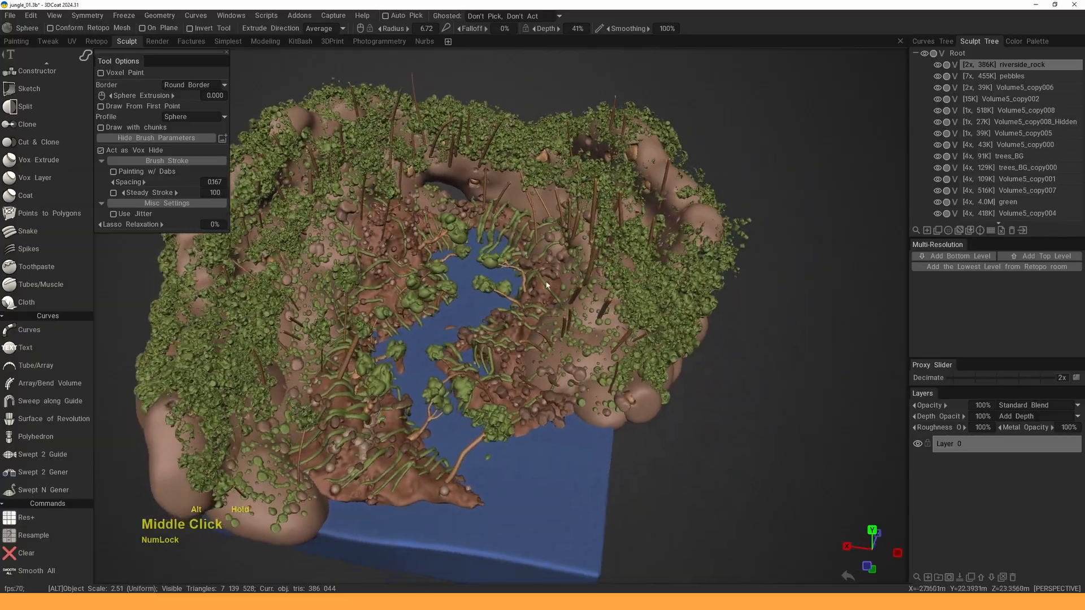
{"action": "right_click_drag", "start_coordinate": [486, 271], "coordinate": [512, 265], "text": "alt"}
{"action": "middle_click_drag", "start_coordinate": [512, 265], "coordinate": [499, 297], "text": "alt"}
{"action": "left_click_drag", "start_coordinate": [494, 314], "coordinate": [508, 317], "text": "alt"}
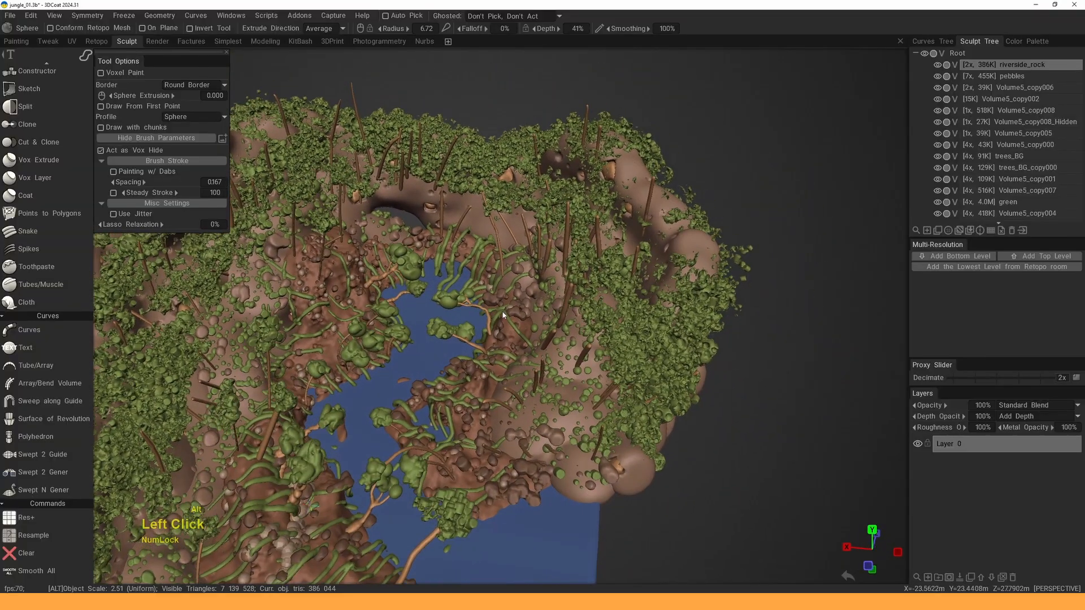
{"action": "right_click_drag", "start_coordinate": [509, 316], "coordinate": [535, 223], "text": "alt"}
{"action": "left_click_drag", "start_coordinate": [524, 259], "coordinate": [566, 224], "text": "alt"}
{"action": "right_click_drag", "start_coordinate": [567, 225], "coordinate": [557, 237], "text": "alt"}
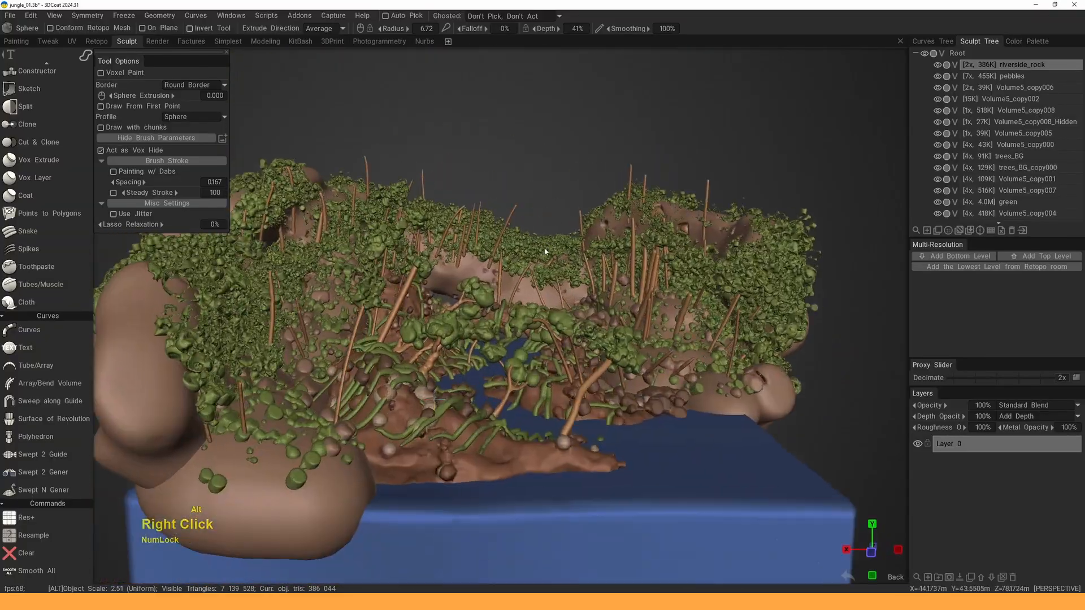
{"action": "left_click_drag", "start_coordinate": [557, 238], "coordinate": [512, 287], "text": "alt"}
{"action": "middle_click_drag", "start_coordinate": [512, 287], "coordinate": [500, 287], "text": "alt"}
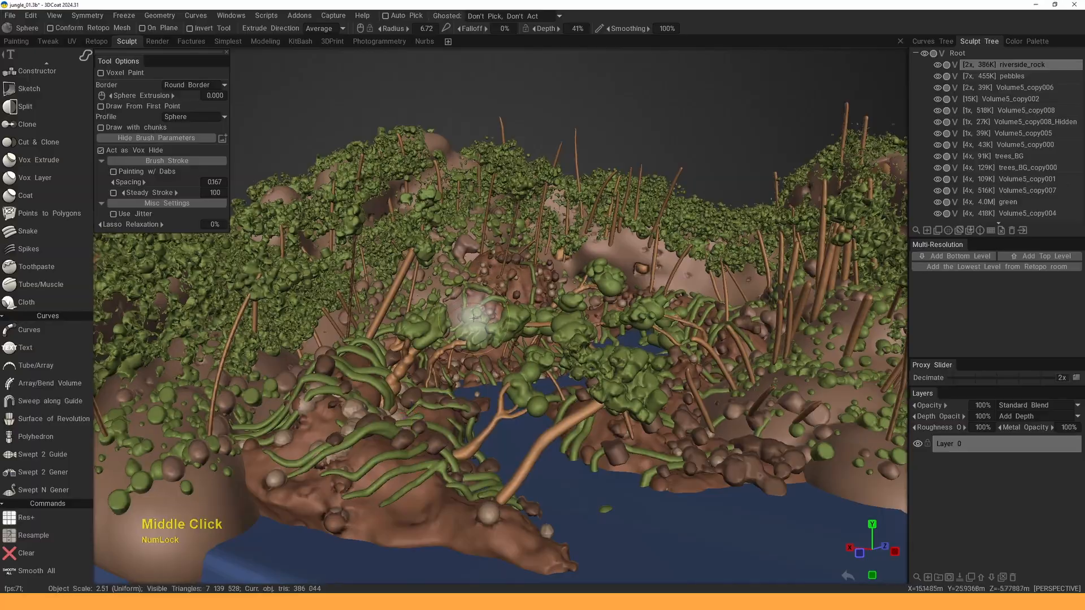
- Make Volume5_copy001 current and survey the jungle terrain
{"action": "key", "text": "h"}
{"action": "mouse_move", "coordinate": [452, 289]}
{"action": "left_mouse_down", "text": "alt"}
{"action": "mouse_move", "coordinate": [501, 340]}
{"action": "mouse_move", "coordinate": [504, 323]}
{"action": "mouse_move", "coordinate": [420, 255]}
{"action": "mouse_move", "coordinate": [551, 253]}
{"action": "mouse_move", "coordinate": [364, 263]}
{"action": "left_mouse_up", "text": "alt"}
{"action": "right_click_drag", "start_coordinate": [364, 262], "coordinate": [414, 226], "text": "alt"}
{"action": "left_click_drag", "start_coordinate": [414, 225], "coordinate": [543, 294], "text": "alt"}
{"action": "middle_click_drag", "start_coordinate": [542, 293], "coordinate": [545, 320], "text": "alt"}
{"action": "right_click_drag", "start_coordinate": [546, 320], "coordinate": [508, 316], "text": "alt"}
{"action": "left_click_drag", "start_coordinate": [508, 317], "coordinate": [481, 348], "text": "alt"}
{"action": "middle_click_drag", "start_coordinate": [480, 348], "coordinate": [476, 339], "text": "alt"}
{"action": "right_click_drag", "start_coordinate": [476, 339], "coordinate": [348, 379], "text": "alt"}
{"action": "left_click_drag", "start_coordinate": [348, 378], "coordinate": [557, 269], "text": "alt"}
{"action": "right_click_drag", "start_coordinate": [556, 269], "coordinate": [572, 264], "text": "alt"}
{"action": "middle_click_drag", "start_coordinate": [573, 263], "coordinate": [566, 277], "text": "alt"}
{"action": "right_click_drag", "start_coordinate": [566, 277], "coordinate": [532, 327], "text": "alt"}
{"action": "left_click_drag", "start_coordinate": [532, 328], "coordinate": [503, 338], "text": "alt"}
{"action": "right_click_drag", "start_coordinate": [503, 338], "coordinate": [467, 288], "text": "alt"}
{"action": "middle_click_drag", "start_coordinate": [467, 288], "coordinate": [460, 303], "text": "alt"}
{"action": "right_click_drag", "start_coordinate": [460, 302], "coordinate": [414, 346], "text": "alt"}
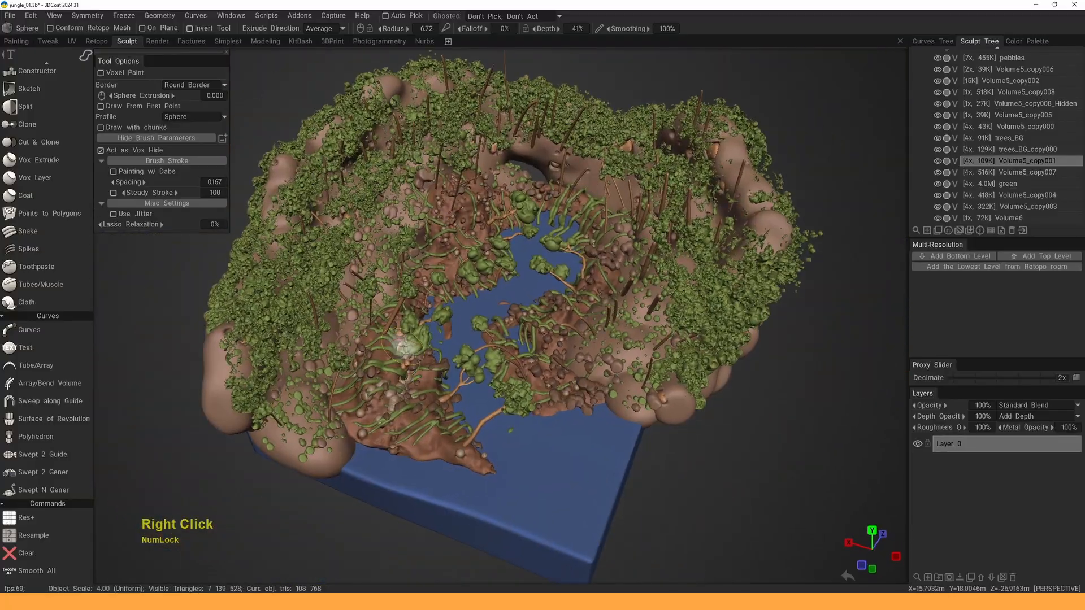
- Close in on the hillside foliage and make the green volume current
{"action": "left_click_drag", "start_coordinate": [453, 357], "coordinate": [549, 230], "text": "alt"}
{"action": "middle_click_drag", "start_coordinate": [549, 230], "coordinate": [537, 265], "text": "alt"}
{"action": "right_click_drag", "start_coordinate": [536, 265], "coordinate": [526, 345], "text": "alt"}
{"action": "middle_click_drag", "start_coordinate": [526, 345], "coordinate": [508, 339], "text": "alt"}
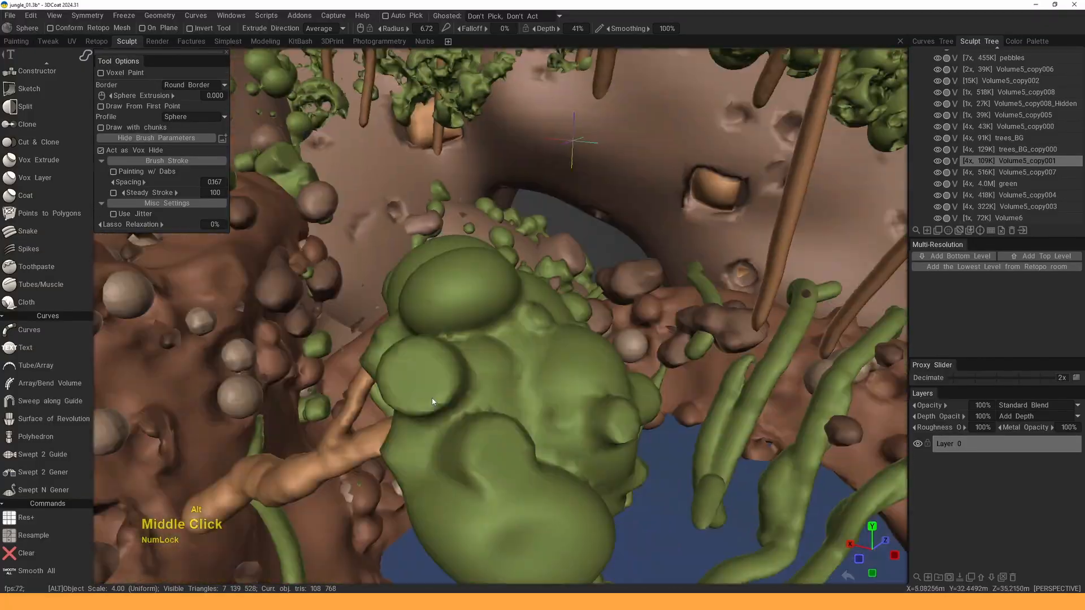
{"action": "right_click_drag", "start_coordinate": [509, 339], "coordinate": [485, 362], "text": "alt"}
{"action": "mouse_move", "coordinate": [485, 361]}
{"action": "left_mouse_down", "text": "alt"}
{"action": "mouse_move", "coordinate": [490, 305]}
{"action": "mouse_move", "coordinate": [470, 343]}
{"action": "mouse_move", "coordinate": [523, 342]}
{"action": "mouse_move", "coordinate": [461, 324]}
{"action": "mouse_move", "coordinate": [500, 324]}
{"action": "mouse_move", "coordinate": [491, 361]}
{"action": "left_mouse_up", "text": "alt"}
{"action": "middle_click_drag", "start_coordinate": [490, 362], "coordinate": [487, 339], "text": "alt"}
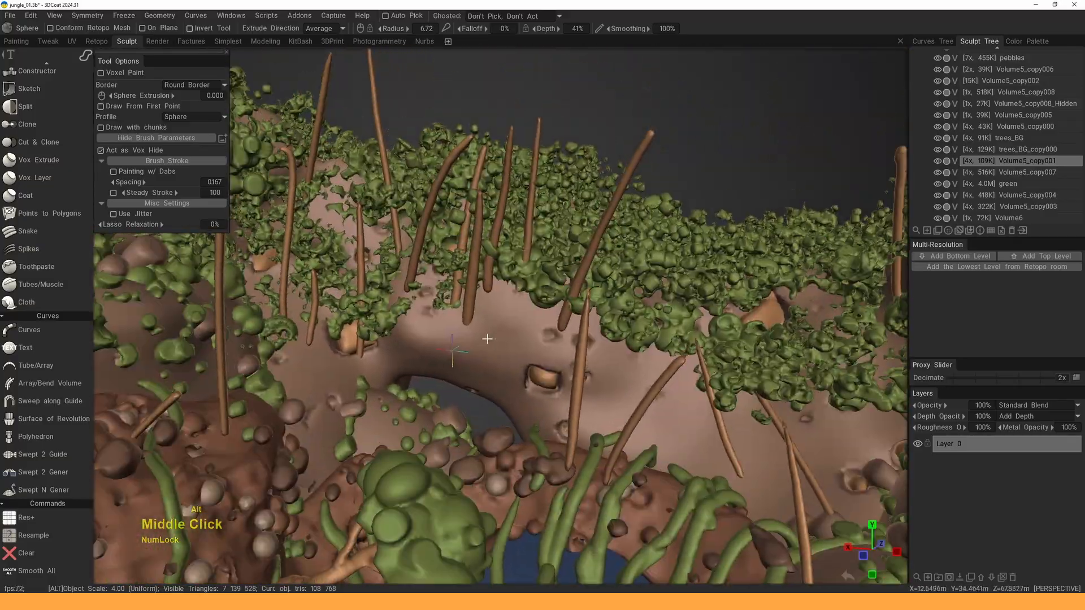
{"action": "right_click_drag", "start_coordinate": [487, 339], "coordinate": [483, 317], "text": "alt"}
{"action": "left_click_drag", "start_coordinate": [483, 317], "coordinate": [504, 300], "text": "alt"}
{"action": "middle_click_drag", "start_coordinate": [504, 300], "coordinate": [504, 313], "text": "alt"}
{"action": "right_click_drag", "start_coordinate": [504, 313], "coordinate": [497, 325], "text": "alt"}
{"action": "left_click_drag", "start_coordinate": [496, 325], "coordinate": [478, 318], "text": "alt"}
{"action": "right_click_drag", "start_coordinate": [478, 317], "coordinate": [486, 316], "text": "alt"}
{"action": "middle_click_drag", "start_coordinate": [701, 192], "coordinate": [662, 240], "text": "alt"}
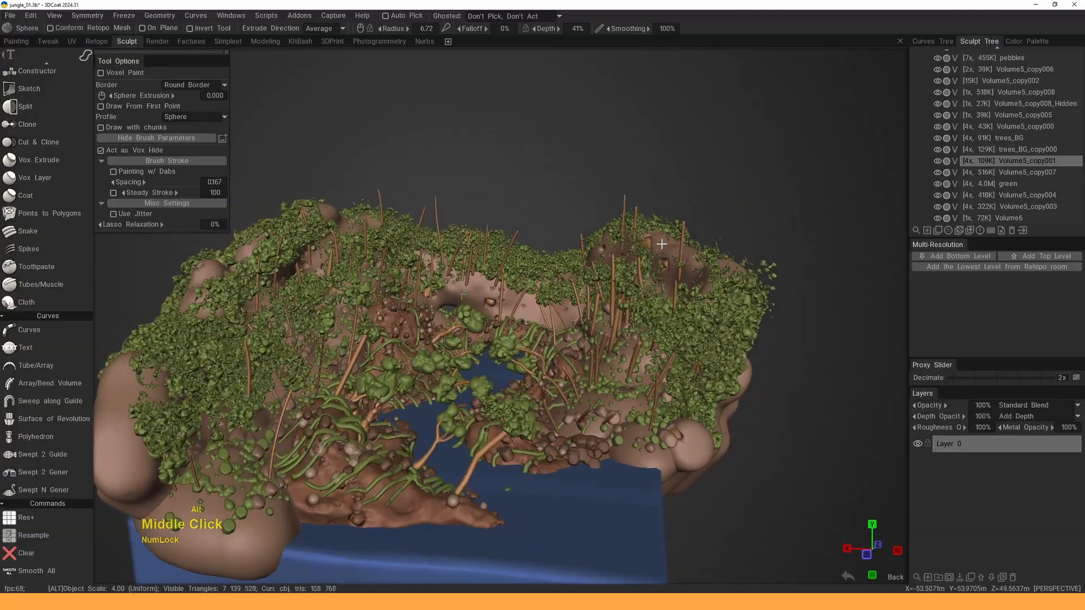
{"action": "right_click_drag", "start_coordinate": [662, 241], "coordinate": [576, 243], "text": "alt"}
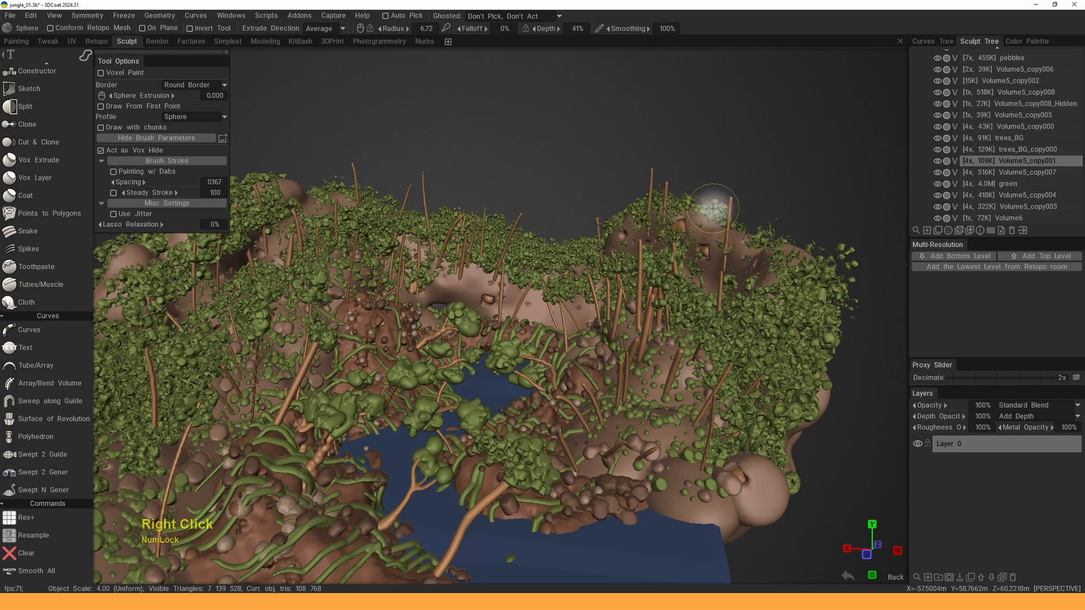
{"action": "key", "text": "h"}
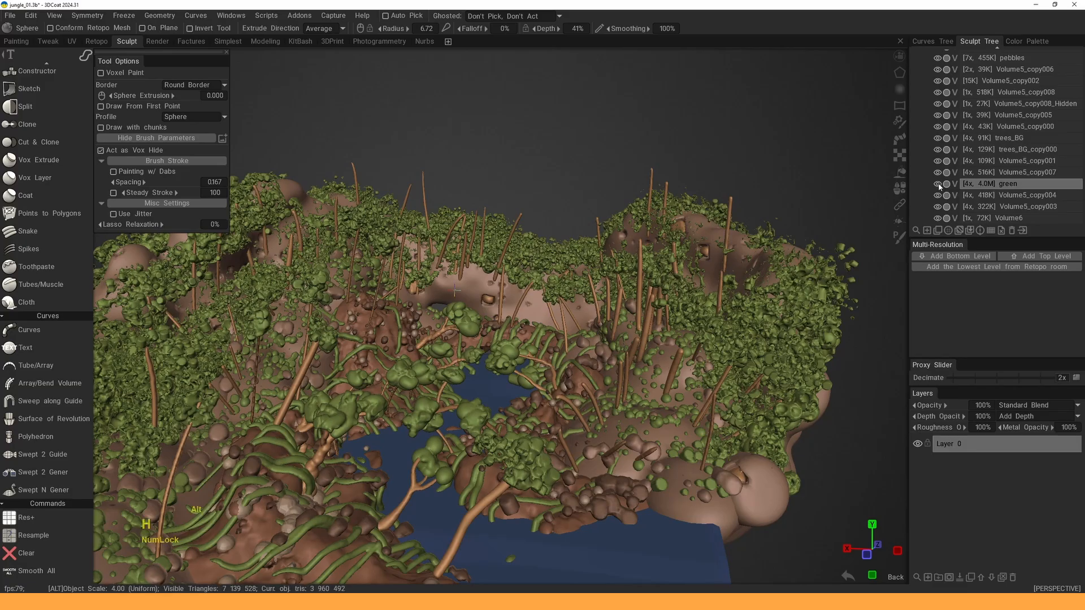
- Isolate the green volume and delete its hidden parts via Geometry > Delete Hidden
{"action": "left_click", "coordinate": [938, 185], "text": "alt"}
{"action": "right_click_drag", "start_coordinate": [735, 255], "coordinate": [690, 278], "text": "alt"}
{"action": "middle_click_drag", "start_coordinate": [690, 278], "coordinate": [633, 268], "text": "alt"}
{"action": "left_click", "coordinate": [166, 18]}
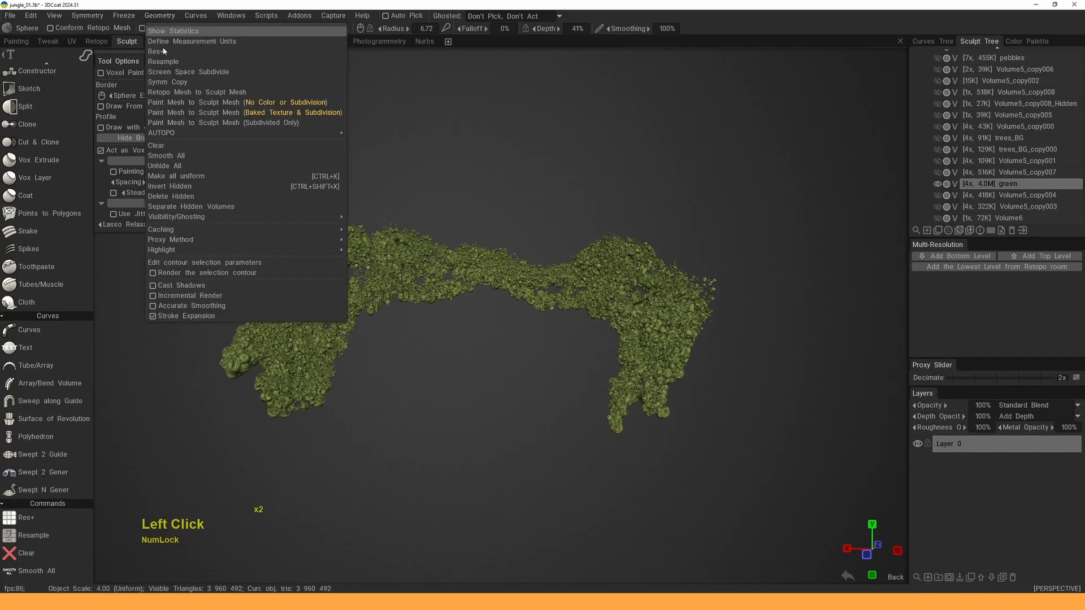
{"action": "left_click", "coordinate": [182, 198]}
- Resample the green foliage to a required poly count of 2 000 000
{"action": "middle_click_drag", "start_coordinate": [380, 272], "coordinate": [424, 260]}
{"action": "key", "text": "space"}
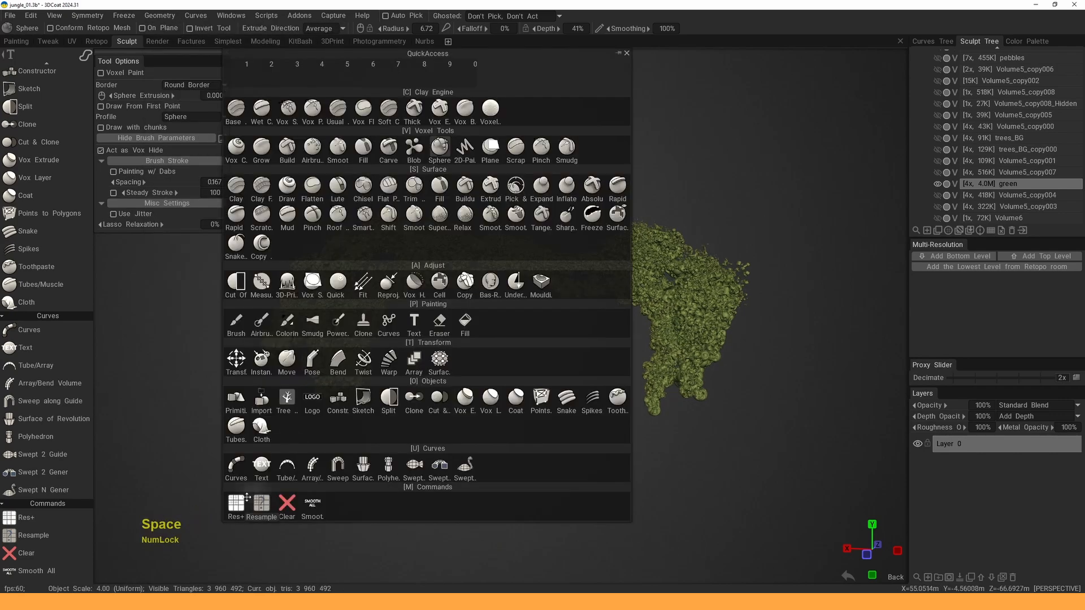
{"action": "left_click", "coordinate": [348, 395]}
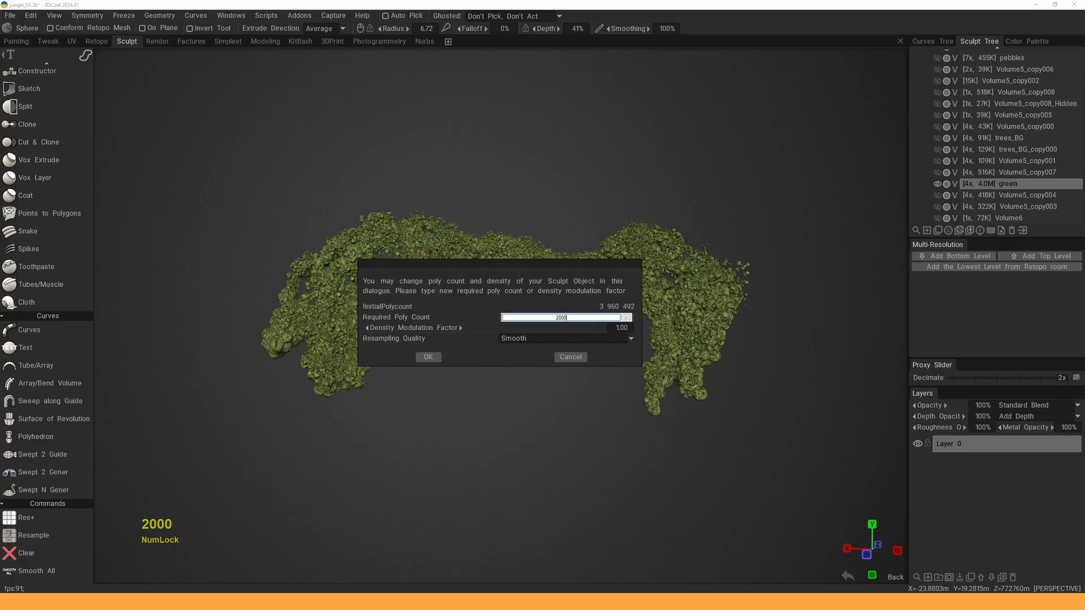
{"action": "left_click", "coordinate": [428, 358]}
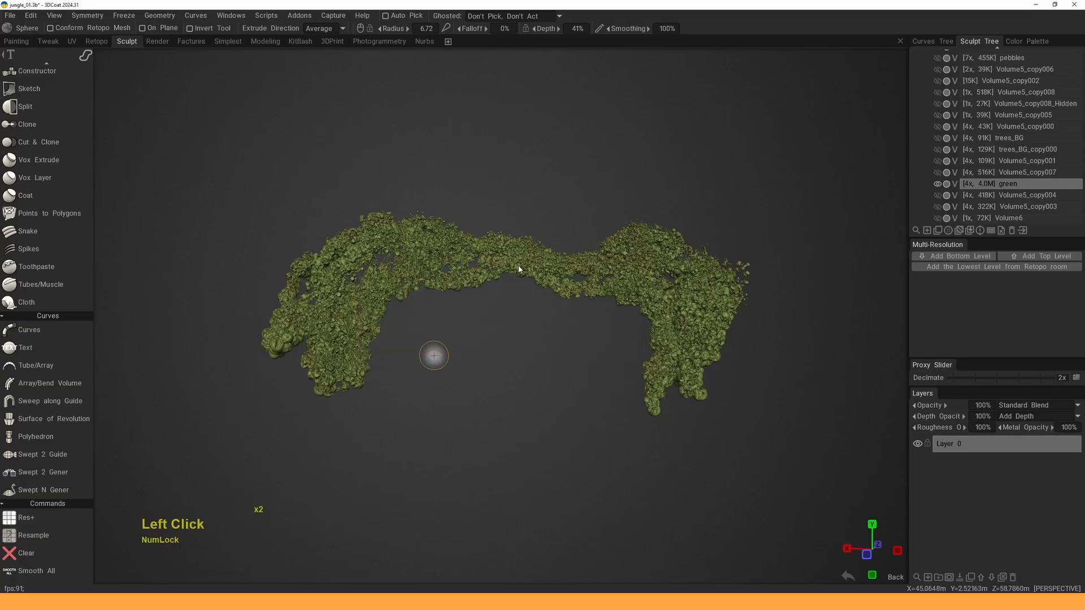
- Inspect the resampled foliage, then unhide all other volumes
{"action": "right_click_drag", "start_coordinate": [511, 267], "coordinate": [507, 265], "text": "alt"}
{"action": "left_click_drag", "start_coordinate": [506, 264], "coordinate": [562, 271], "text": "alt"}
{"action": "right_click_drag", "start_coordinate": [562, 272], "coordinate": [537, 289], "text": "alt"}
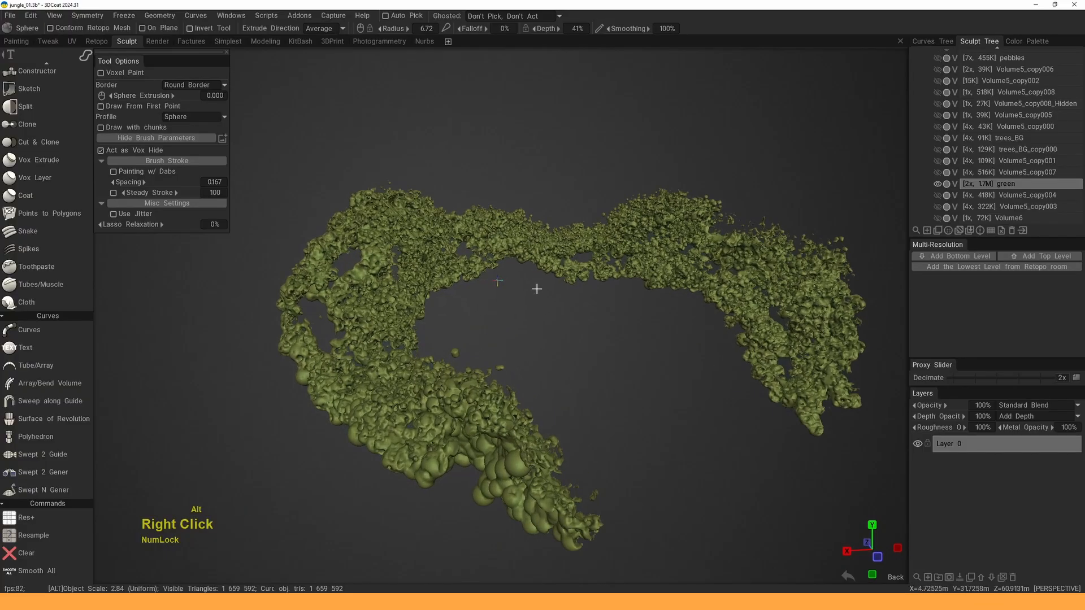
{"action": "middle_click_drag", "start_coordinate": [537, 289], "coordinate": [555, 282], "text": "alt"}
{"action": "mouse_move", "coordinate": [555, 282]}
{"action": "right_mouse_down", "text": "alt"}
{"action": "mouse_move", "coordinate": [543, 297]}
{"action": "mouse_move", "coordinate": [571, 268]}
{"action": "right_mouse_up", "text": "alt"}
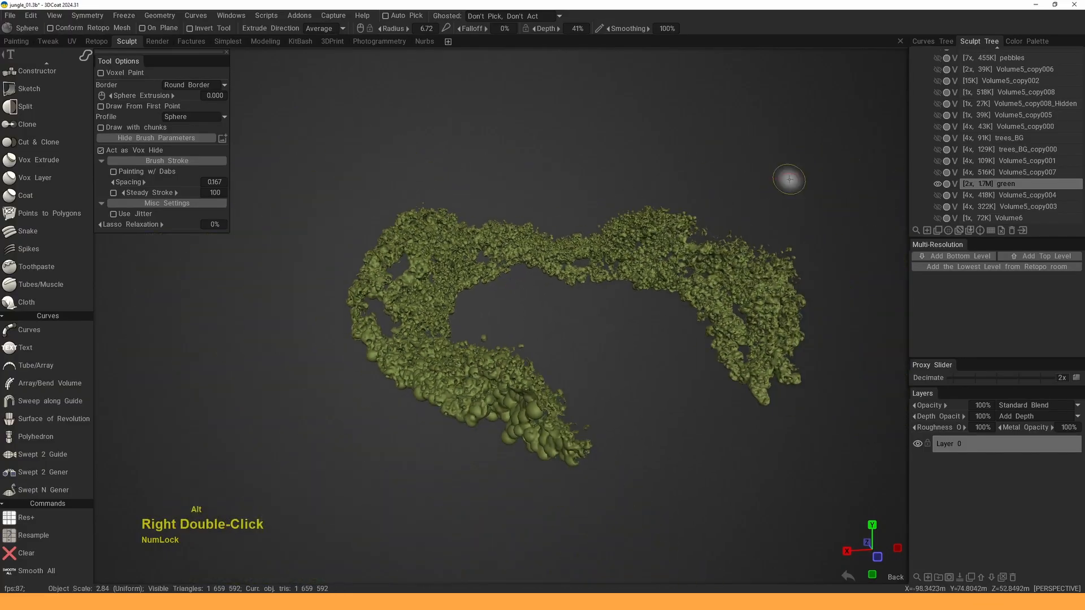
{"action": "left_click", "coordinate": [938, 185], "text": "alt"}
{"action": "left_click_drag", "start_coordinate": [671, 252], "coordinate": [593, 254], "text": "alt"}
{"action": "right_click_drag", "start_coordinate": [593, 255], "coordinate": [596, 289], "text": "alt"}
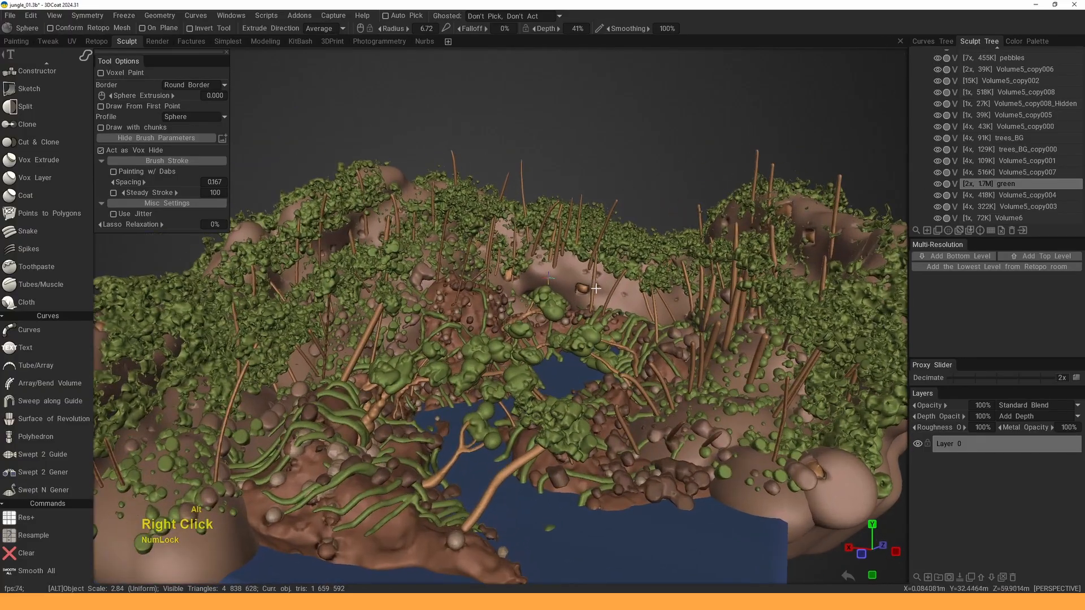
- Orbit around the jungle island and pond, then press H over the mound to make Volume5_copy008 current
{"action": "middle_click_drag", "start_coordinate": [596, 289], "coordinate": [551, 334], "text": "alt"}
{"action": "right_click_drag", "start_coordinate": [551, 334], "coordinate": [539, 263], "text": "alt"}
{"action": "left_click_drag", "start_coordinate": [540, 317], "coordinate": [565, 325], "text": "alt"}
{"action": "right_click_drag", "start_coordinate": [565, 325], "coordinate": [565, 303], "text": "alt"}
{"action": "middle_click_drag", "start_coordinate": [565, 302], "coordinate": [565, 274], "text": "alt"}
{"action": "left_click_drag", "start_coordinate": [565, 274], "coordinate": [582, 317], "text": "alt"}
{"action": "right_click_drag", "start_coordinate": [582, 317], "coordinate": [562, 354], "text": "alt"}
{"action": "left_click_drag", "start_coordinate": [562, 355], "coordinate": [565, 368], "text": "alt"}
{"action": "middle_click_drag", "start_coordinate": [565, 367], "coordinate": [606, 420], "text": "alt"}
{"action": "left_click_drag", "start_coordinate": [606, 420], "coordinate": [582, 314], "text": "alt"}
{"action": "middle_click_drag", "start_coordinate": [581, 314], "coordinate": [575, 338], "text": "alt"}
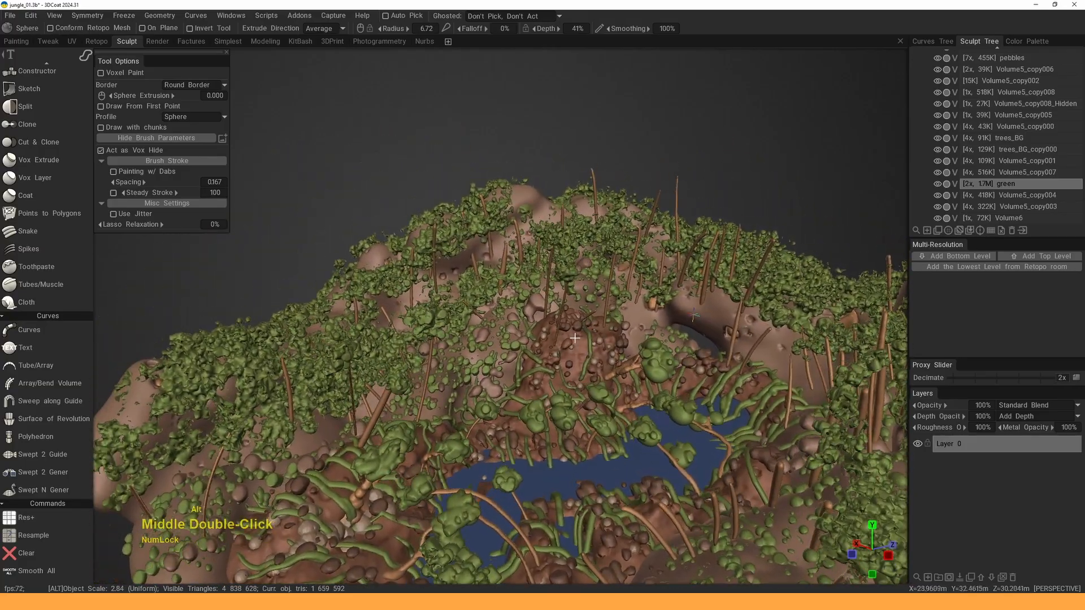
{"action": "right_click_drag", "start_coordinate": [574, 338], "coordinate": [528, 184], "text": "alt"}
{"action": "key", "text": "h"}
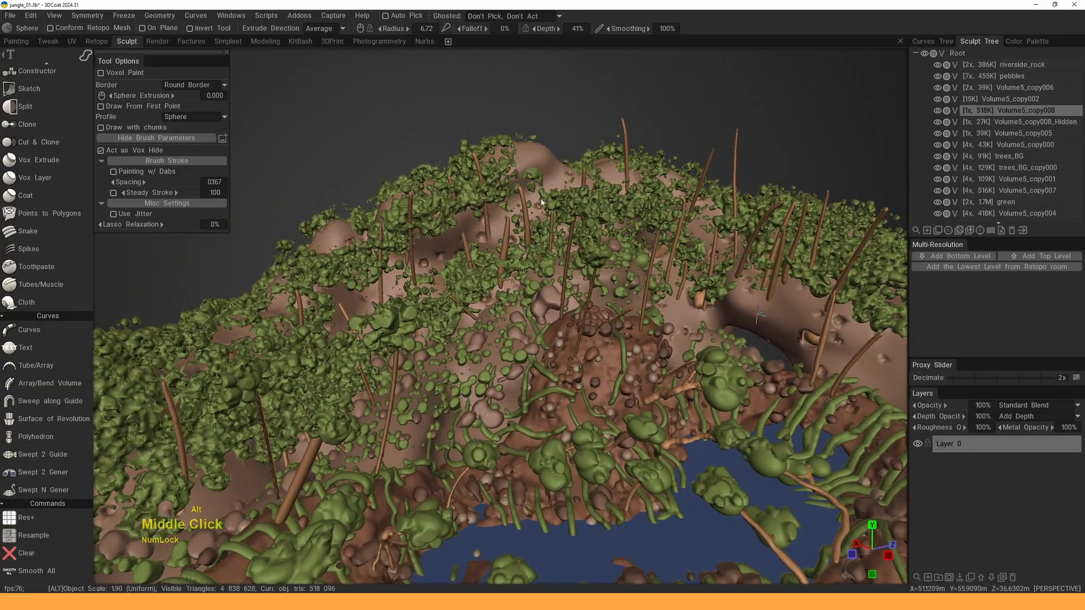
- Frame the hillside foliage closely and bring up the QuickAccess tool palette
{"action": "middle_click_drag", "start_coordinate": [539, 157], "coordinate": [558, 193], "text": "alt"}
{"action": "left_click_drag", "start_coordinate": [558, 192], "coordinate": [539, 157], "text": "alt"}
{"action": "middle_click_drag", "start_coordinate": [539, 157], "coordinate": [542, 200], "text": "alt"}
{"action": "right_click_drag", "start_coordinate": [543, 199], "coordinate": [507, 333], "text": "alt"}
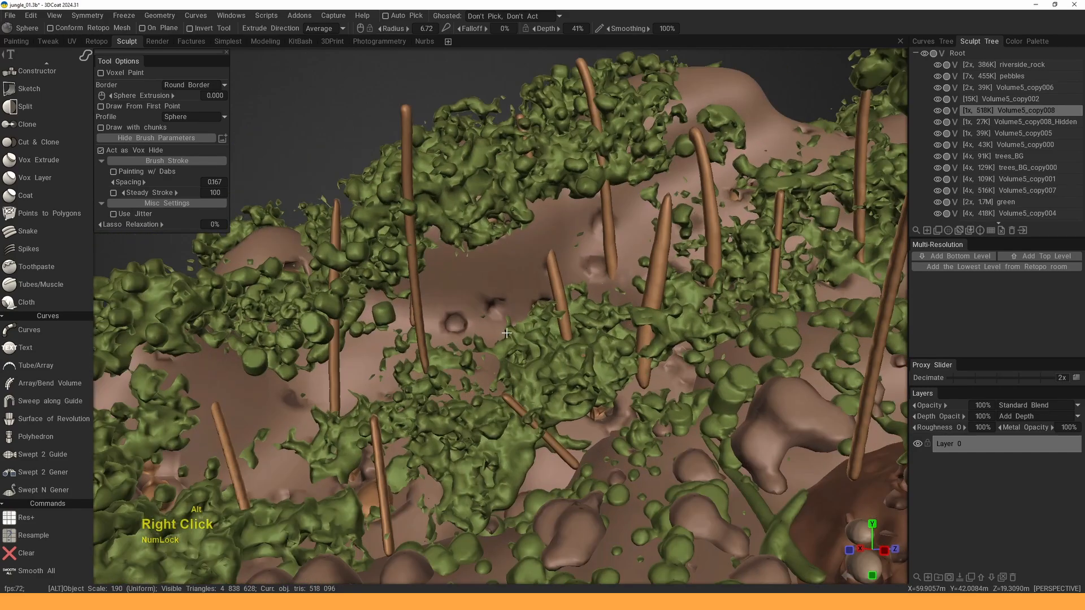
{"action": "left_click_drag", "start_coordinate": [540, 333], "coordinate": [525, 289], "text": "alt"}
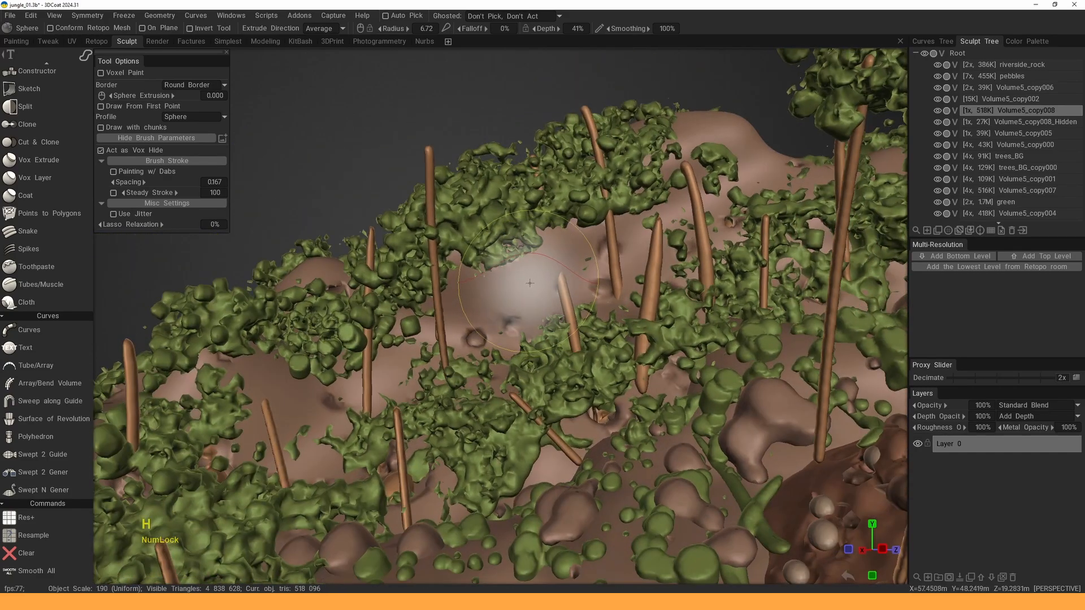
{"action": "right_click_drag", "start_coordinate": [517, 334], "coordinate": [490, 283], "text": "alt"}
{"action": "middle_click_drag", "start_coordinate": [487, 316], "coordinate": [496, 283], "text": "alt"}
{"action": "mouse_move", "coordinate": [499, 330]}
{"action": "right_mouse_down", "text": "alt"}
{"action": "mouse_move", "coordinate": [496, 298]}
{"action": "mouse_move", "coordinate": [492, 311]}
{"action": "right_mouse_up", "text": "alt"}
{"action": "left_click_drag", "start_coordinate": [470, 283], "coordinate": [491, 276], "text": "alt"}
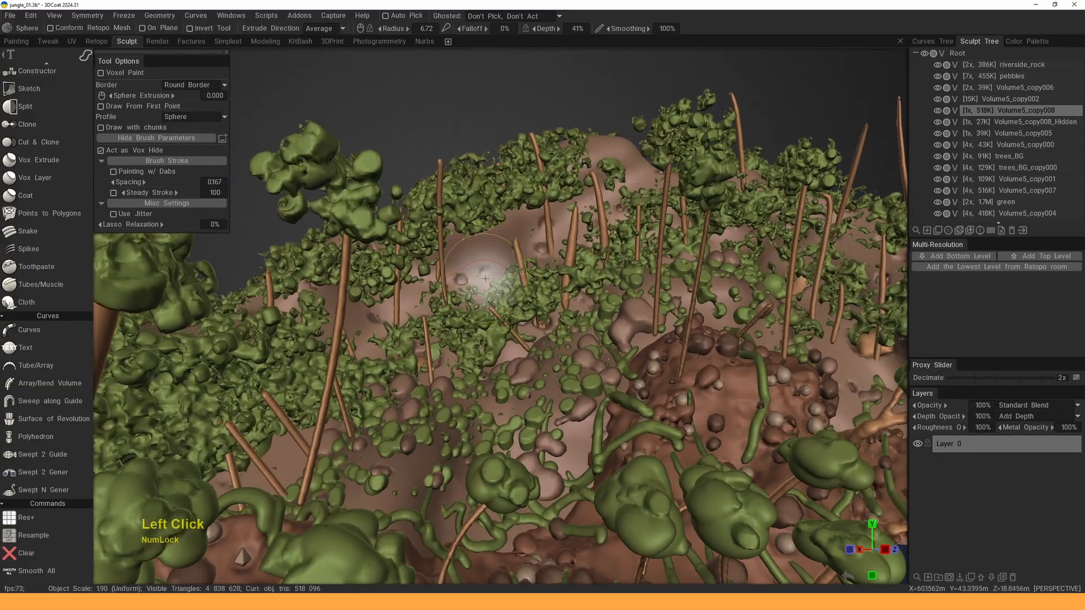
{"action": "middle_click_drag", "start_coordinate": [485, 278], "coordinate": [473, 270], "text": "alt"}
{"action": "right_click_drag", "start_coordinate": [480, 316], "coordinate": [477, 266], "text": "alt"}
{"action": "key", "text": "space"}
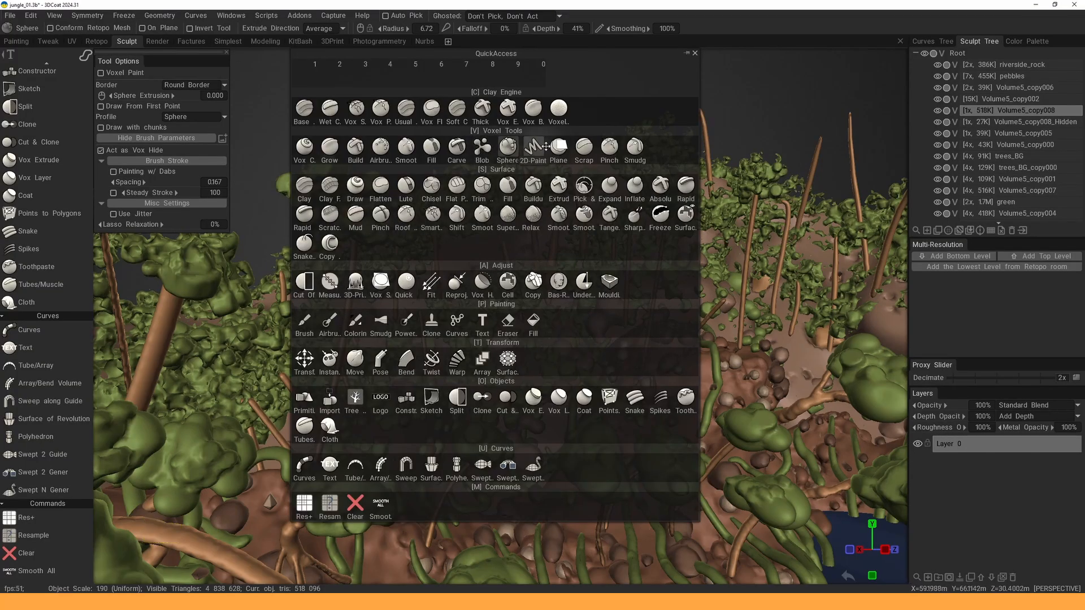
- Pick the Sphere voxel brush with a smaller radius and remove hidden parts of Volume5_copy008
{"action": "left_click", "coordinate": [508, 147]}
{"action": "right_click_drag", "start_coordinate": [497, 268], "coordinate": [486, 269]}
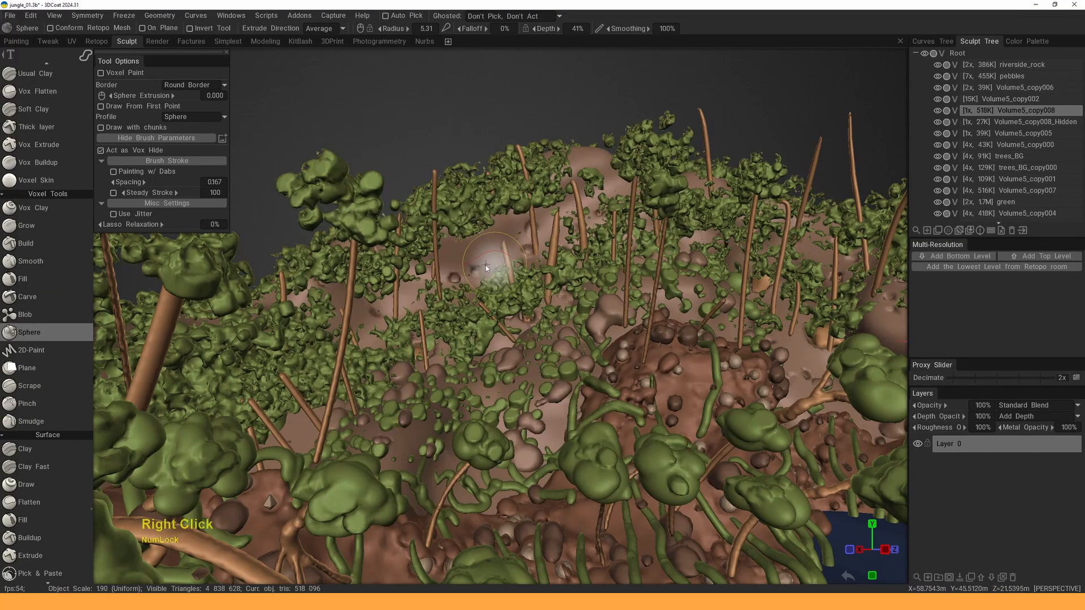
{"action": "left_click", "coordinate": [160, 17]}
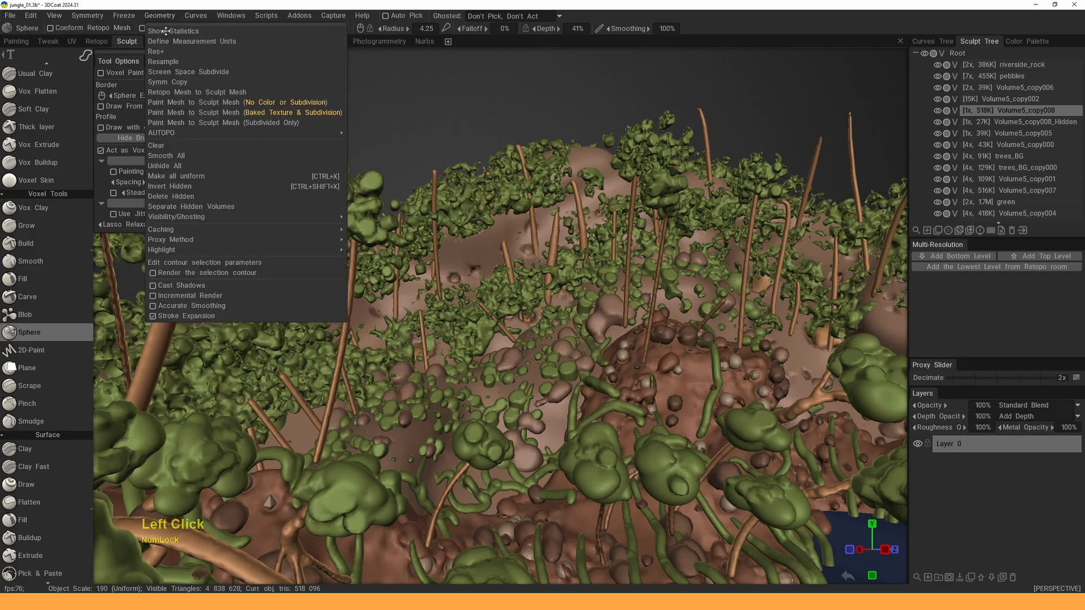
{"action": "left_click", "coordinate": [164, 199]}
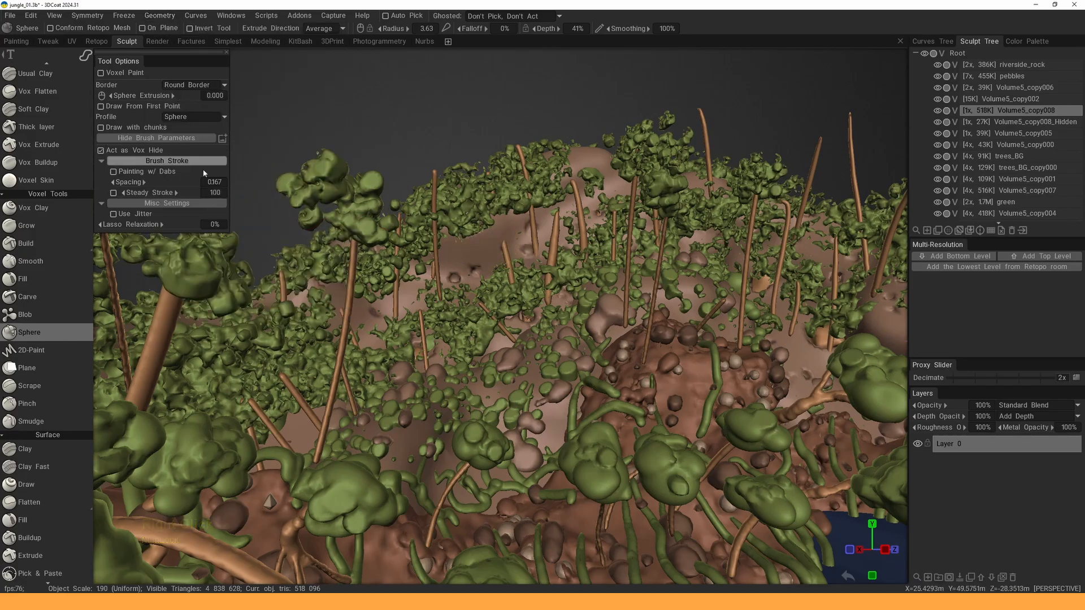
- Set the Sphere brush to plain strokes and dab a small blob onto the hillside
{"action": "right_click", "coordinate": [495, 261]}
{"action": "left_click", "coordinate": [477, 278]}
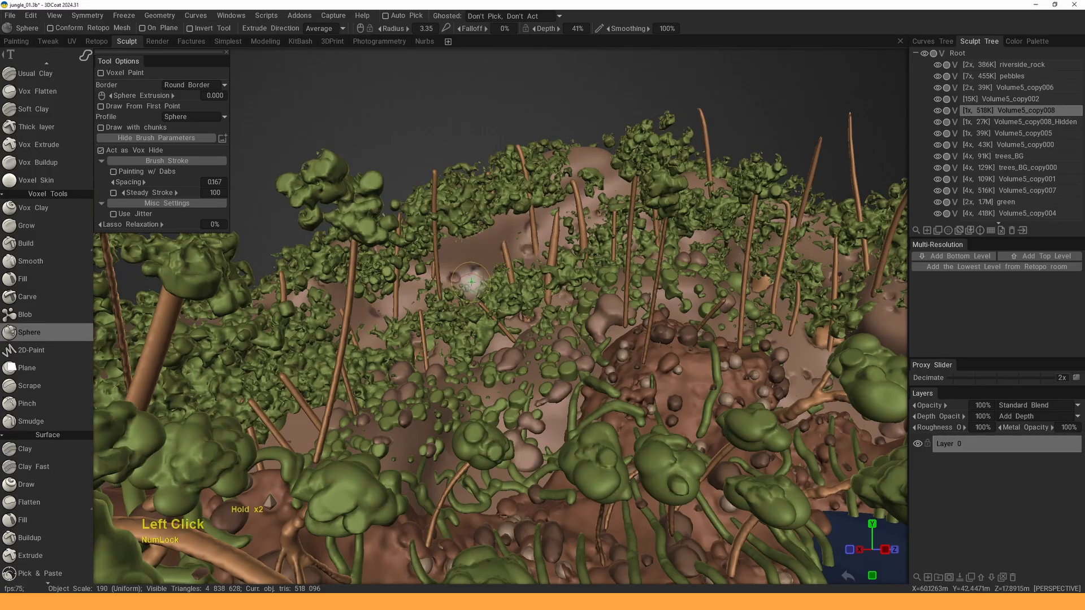
{"action": "key", "text": "e"}
{"action": "left_click", "coordinate": [342, 251]}
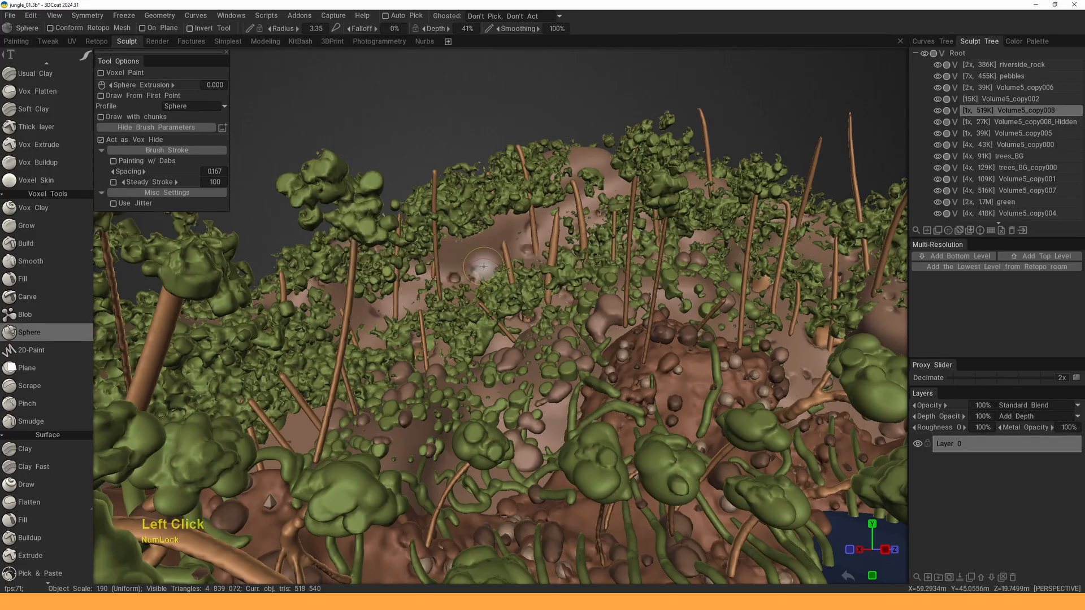
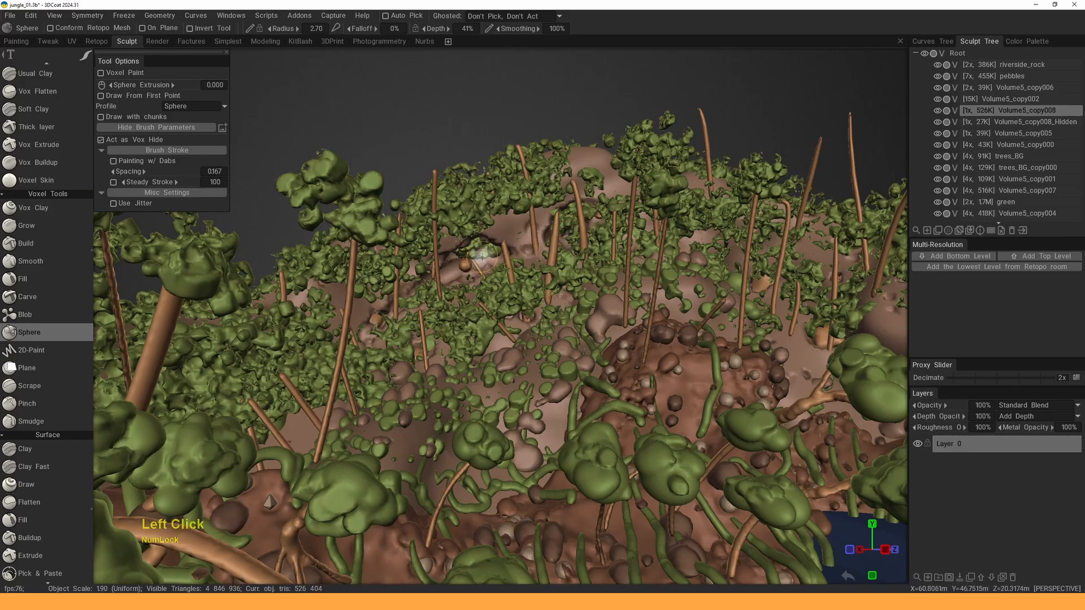
- Pick the trees_BG and rock volumes with H, hiding the trunk piece and rock bulge
{"action": "key", "text": "h"}
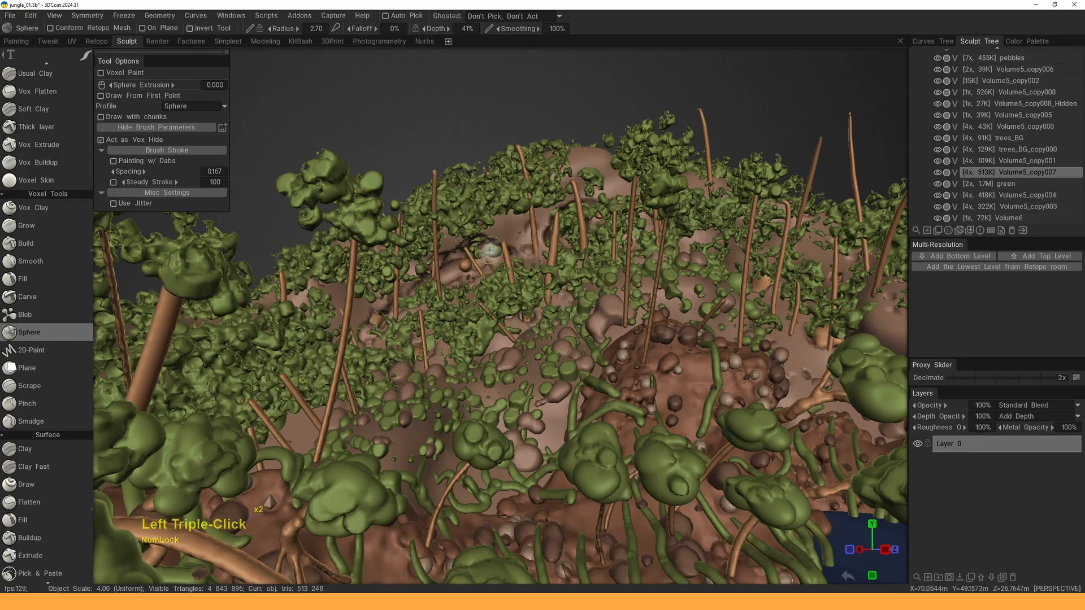
{"action": "left_click", "coordinate": [486, 251]}
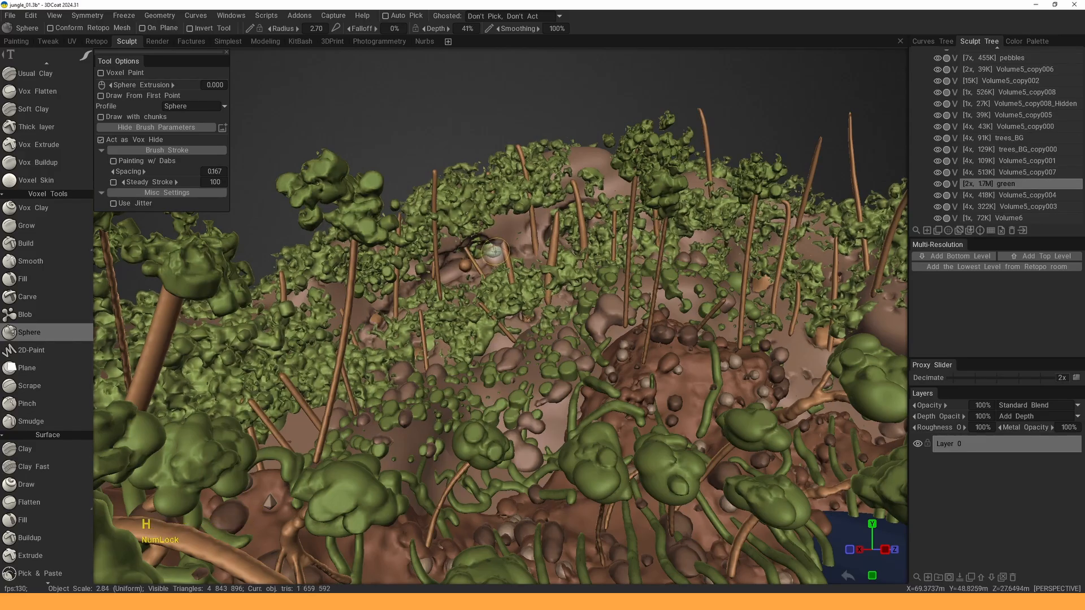
{"action": "left_click", "coordinate": [484, 254]}
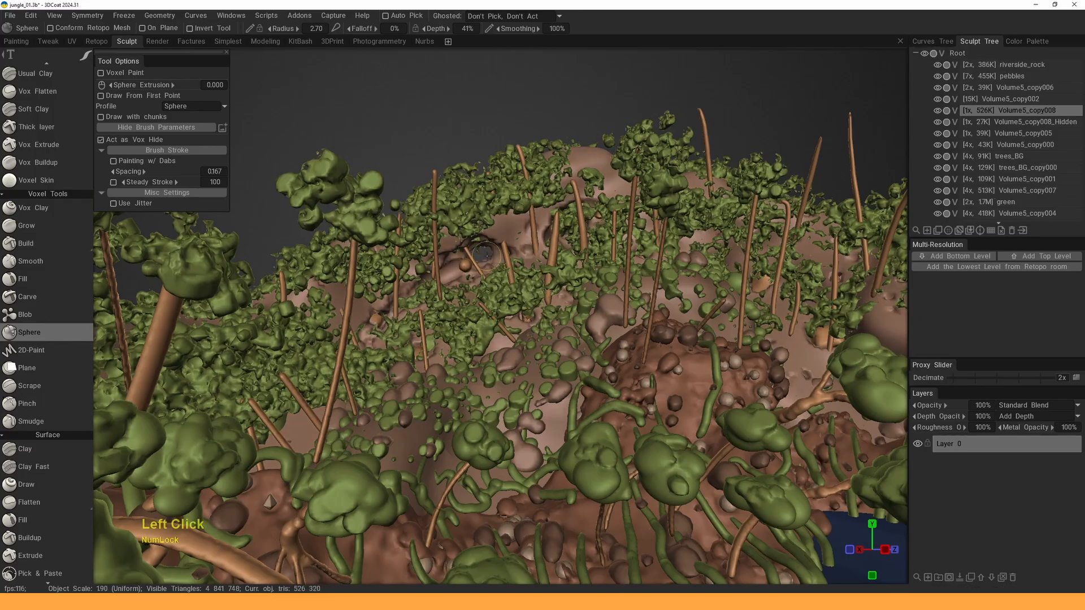
{"action": "key", "text": "h"}
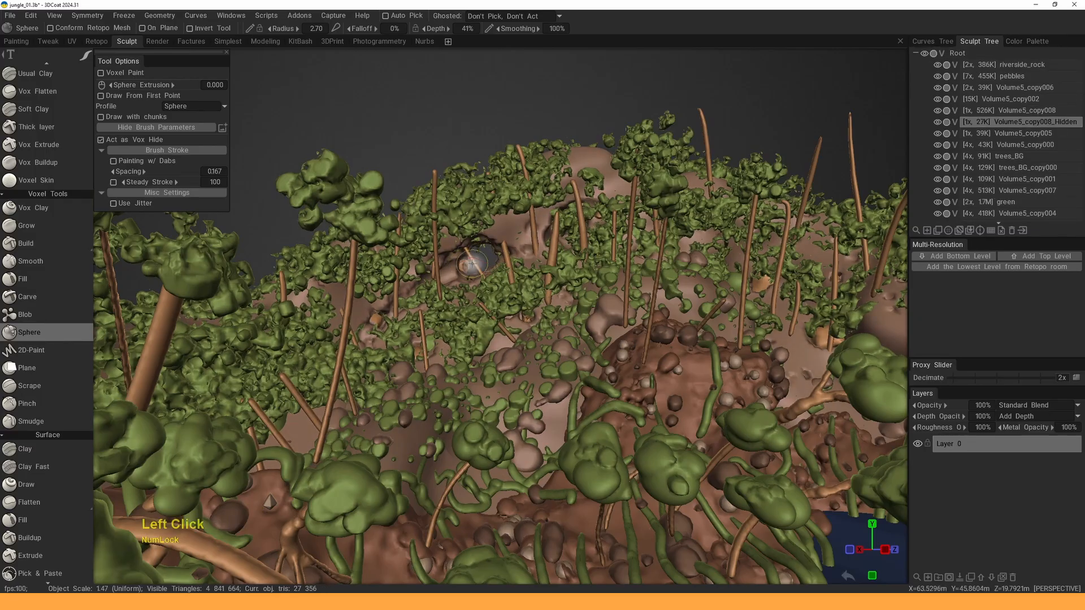
{"action": "key", "text": "h"}
{"action": "left_click", "coordinate": [472, 264]}
{"action": "key", "text": "h"}
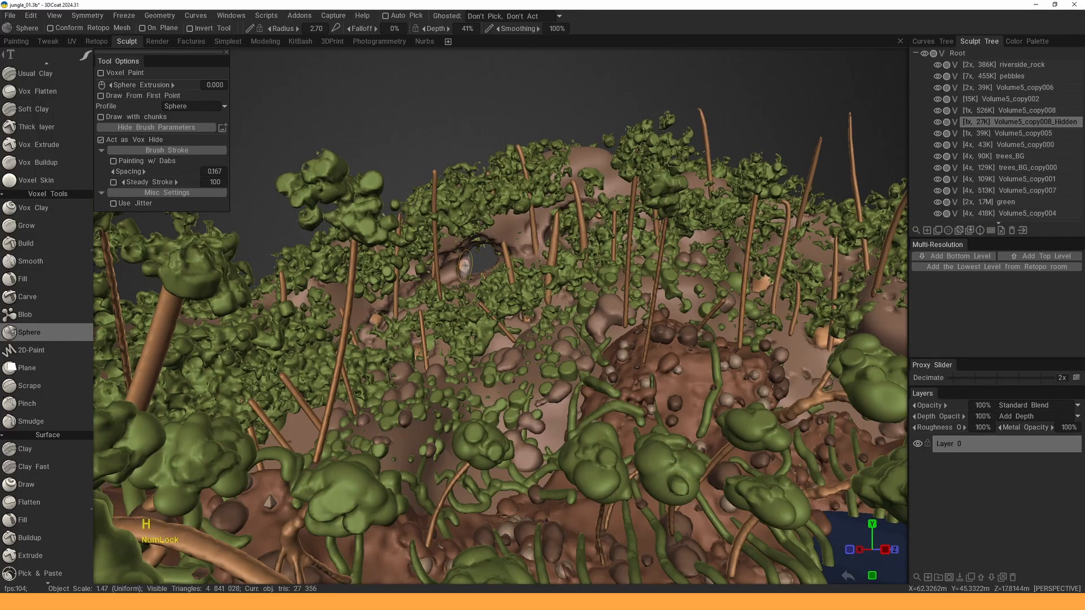
{"action": "key", "text": "h"}
{"action": "left_click", "coordinate": [457, 268]}
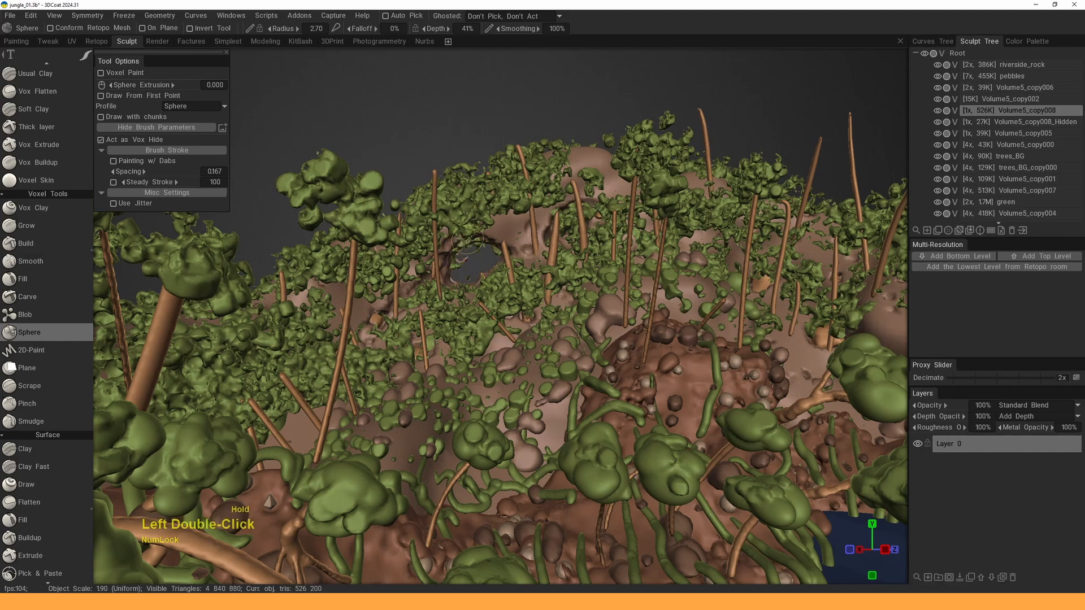
- Cut away the foliage and rock over the first opening
{"action": "left_click", "coordinate": [568, 220]}
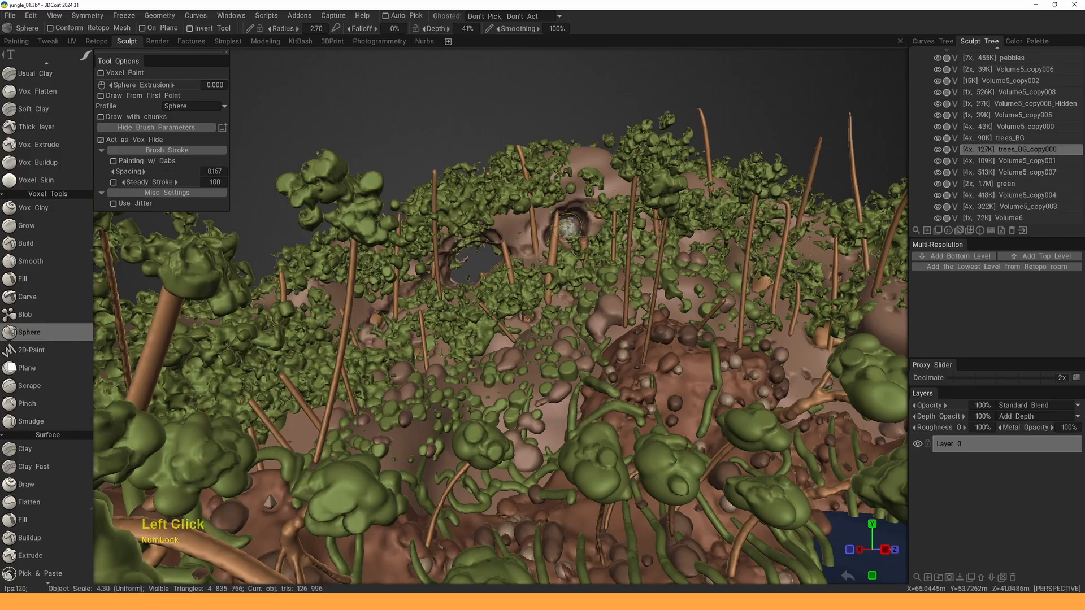
{"action": "double_click", "coordinate": [590, 228]}
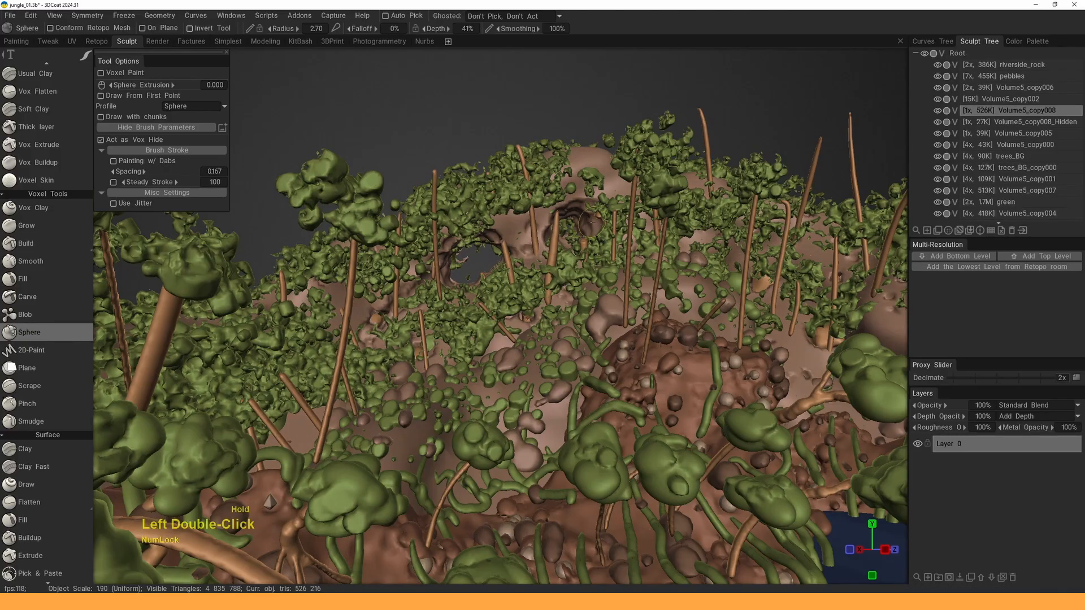
{"action": "left_click", "coordinate": [572, 226]}
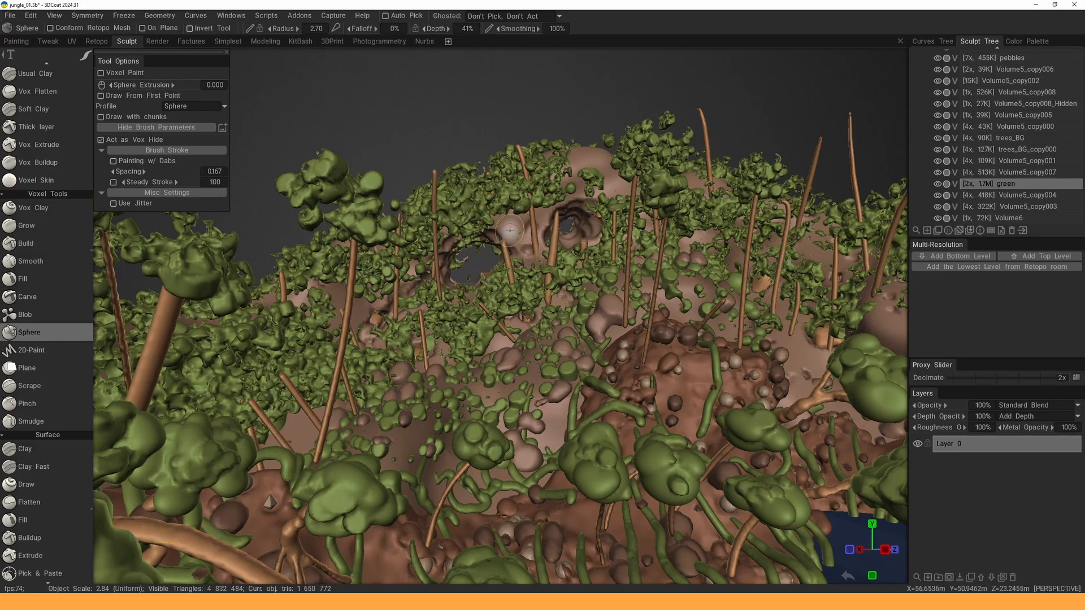
- Widen the second opening by hiding more rock and clearing the foliage over it
{"action": "key", "text": "h"}
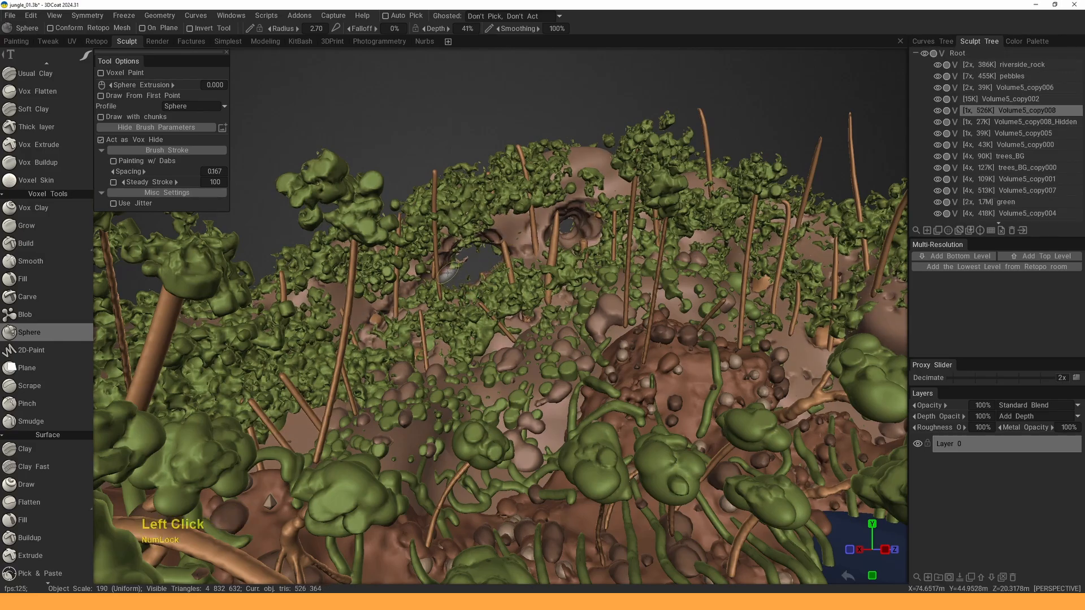
{"action": "left_click", "coordinate": [491, 279]}
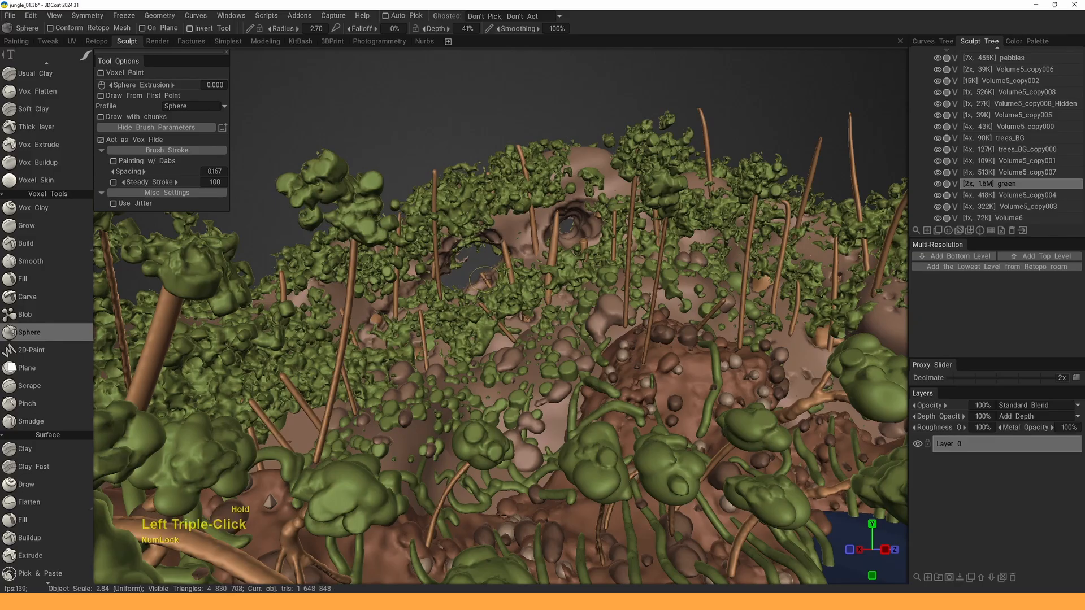
{"action": "left_click", "coordinate": [485, 279]}
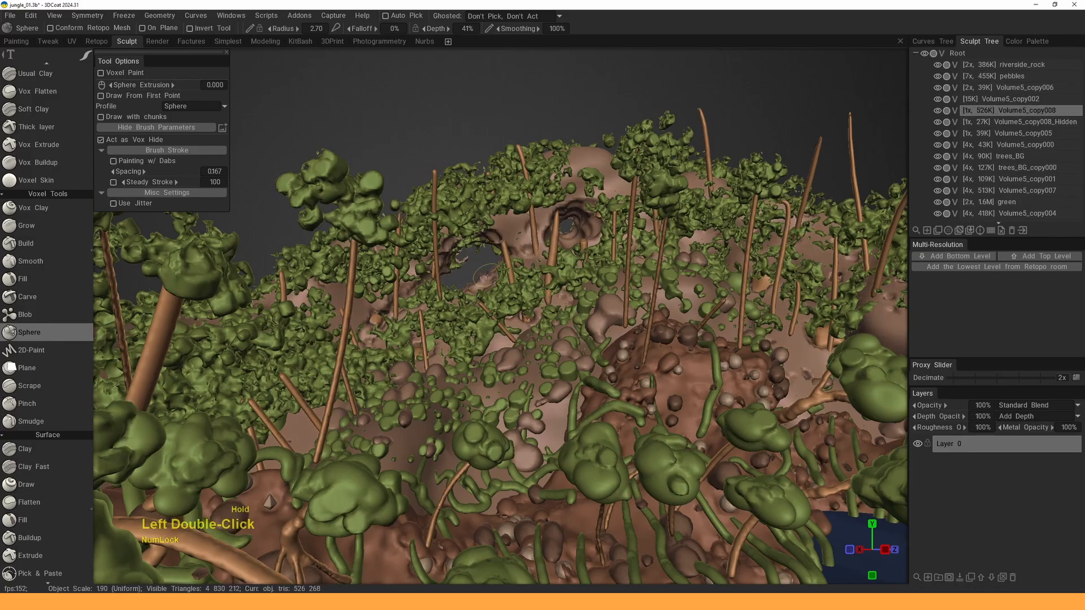
{"action": "triple_click", "coordinate": [512, 231]}
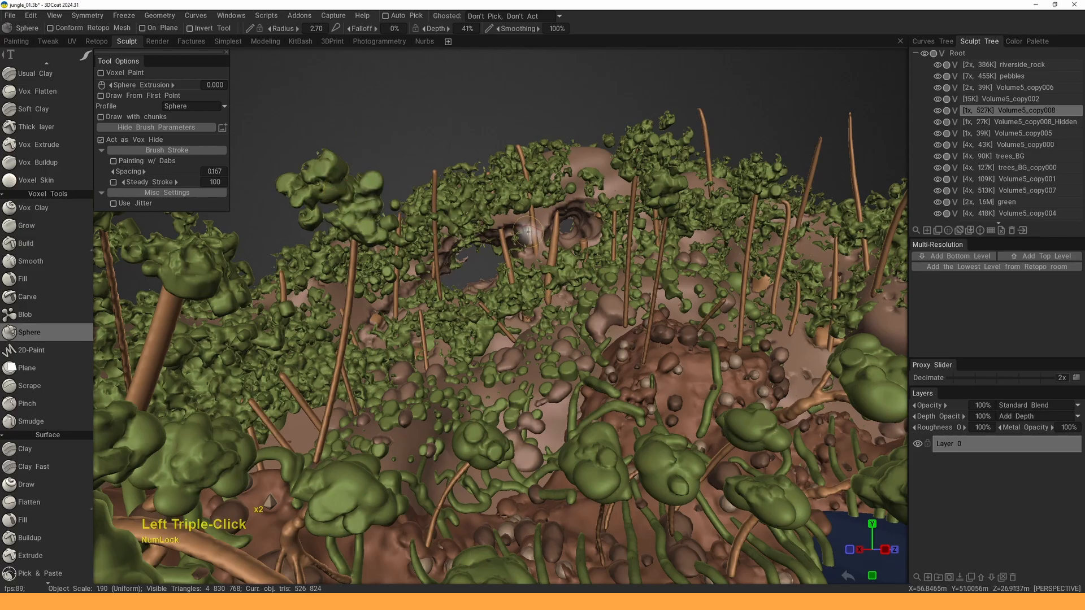
{"action": "left_click", "coordinate": [570, 229]}
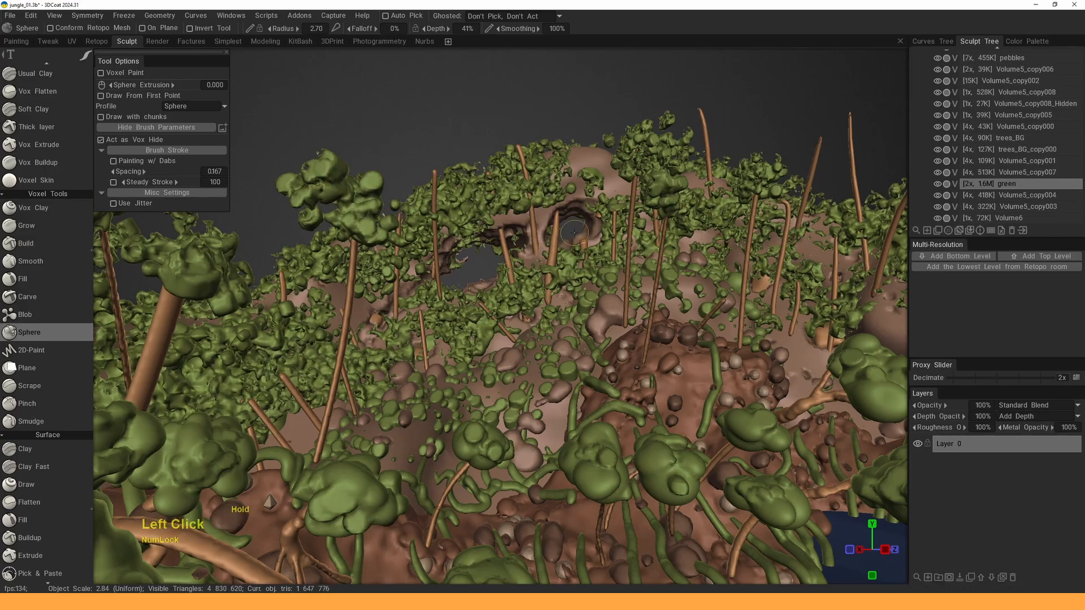
- Orbit around the terrain to inspect the carved openings, picking the rock and foliage volumes
{"action": "right_click_drag", "start_coordinate": [542, 232], "coordinate": [501, 226], "text": "alt"}
{"action": "left_click_drag", "start_coordinate": [500, 226], "coordinate": [526, 249], "text": "alt"}
{"action": "right_click_drag", "start_coordinate": [526, 248], "coordinate": [553, 260], "text": "alt"}
{"action": "mouse_move", "coordinate": [554, 260]}
{"action": "left_mouse_down", "text": "alt"}
{"action": "mouse_move", "coordinate": [672, 283]}
{"action": "mouse_move", "coordinate": [542, 263]}
{"action": "left_mouse_up", "text": "alt"}
{"action": "right_click_drag", "start_coordinate": [543, 263], "coordinate": [523, 266], "text": "alt"}
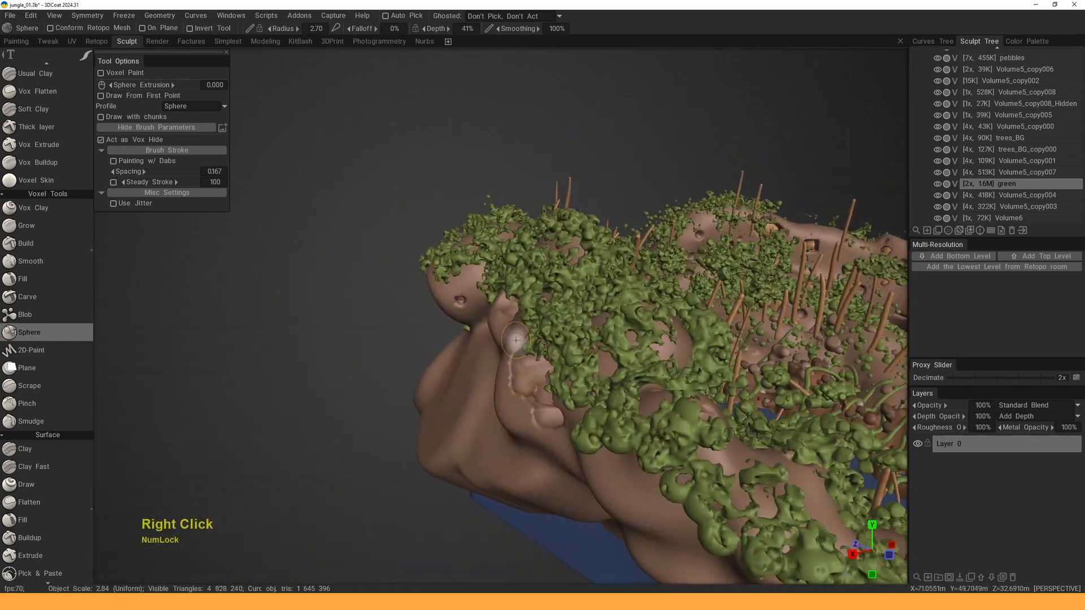
{"action": "mouse_move", "coordinate": [517, 335]}
{"action": "left_mouse_down", "text": "alt"}
{"action": "mouse_move", "coordinate": [541, 265]}
{"action": "mouse_move", "coordinate": [371, 283]}
{"action": "mouse_move", "coordinate": [418, 333]}
{"action": "left_mouse_up", "text": "alt"}
{"action": "middle_click_drag", "start_coordinate": [419, 333], "coordinate": [452, 320], "text": "alt"}
{"action": "mouse_move", "coordinate": [452, 320]}
{"action": "left_mouse_down", "text": "alt"}
{"action": "mouse_move", "coordinate": [477, 290]}
{"action": "mouse_move", "coordinate": [472, 280]}
{"action": "mouse_move", "coordinate": [474, 313]}
{"action": "left_mouse_up", "text": "alt"}
{"action": "key", "text": "h"}
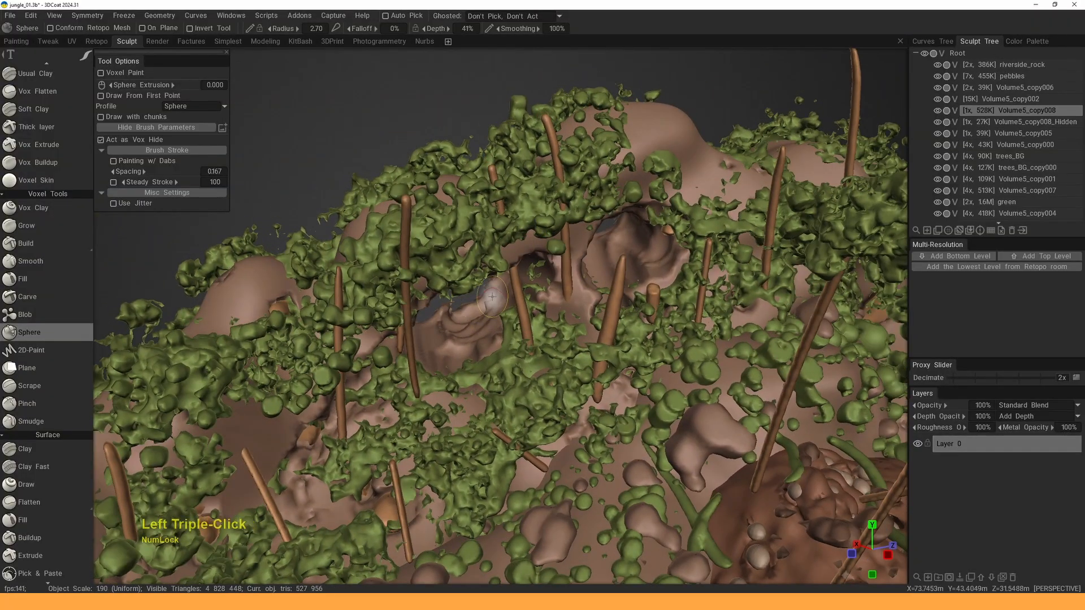
{"action": "left_click_drag", "start_coordinate": [496, 286], "coordinate": [582, 204], "text": "alt"}
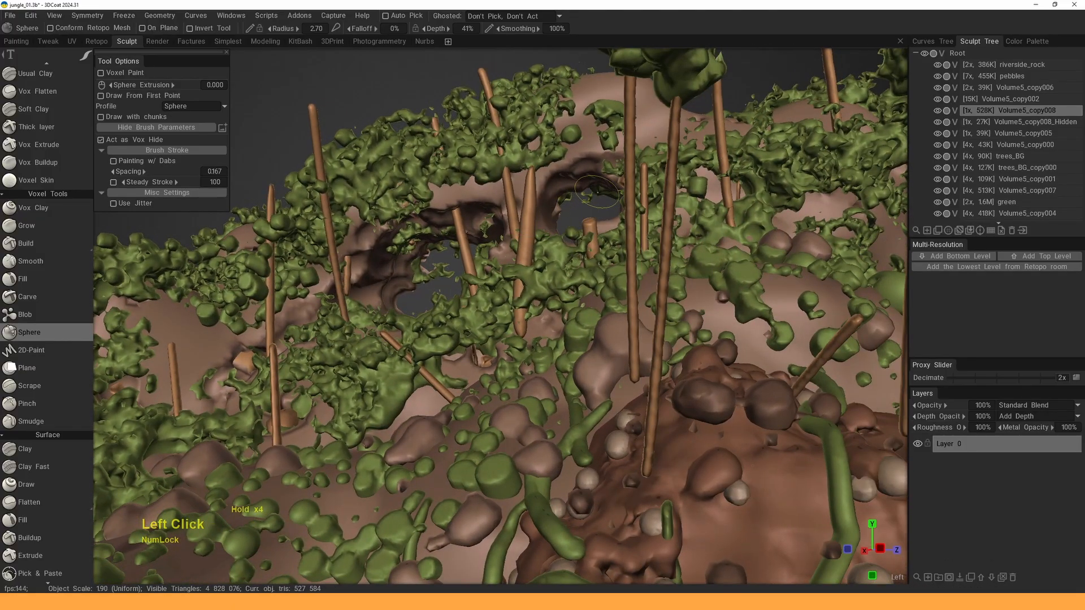
{"action": "key", "text": "h"}
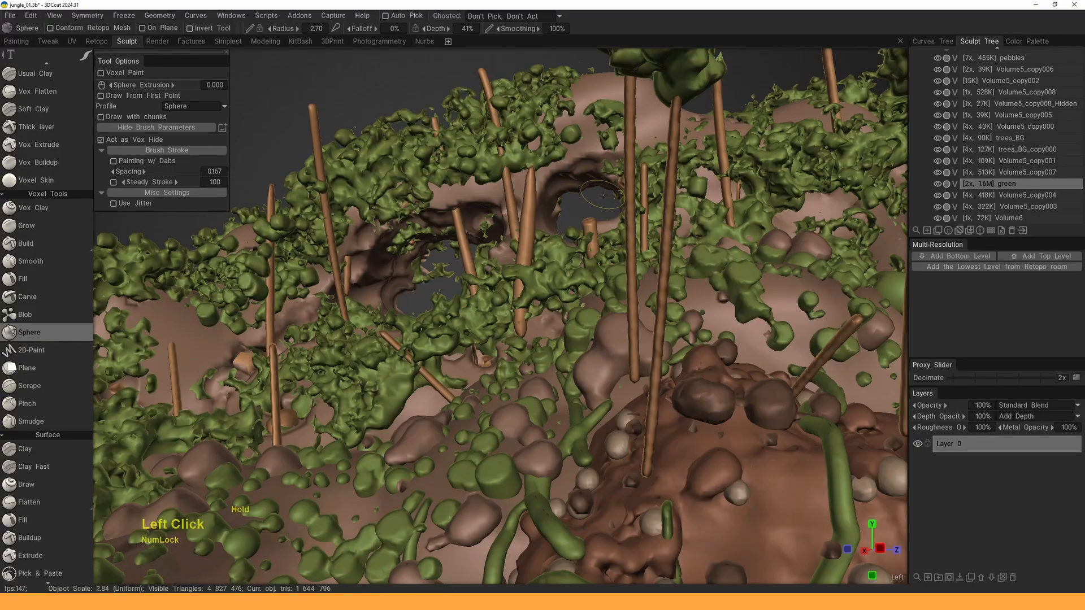
{"action": "left_click_drag", "start_coordinate": [527, 264], "coordinate": [862, 169], "text": "alt"}
{"action": "left_click_drag", "start_coordinate": [361, 305], "coordinate": [600, 236], "text": "alt"}
{"action": "middle_click_drag", "start_coordinate": [599, 236], "coordinate": [582, 269], "text": "alt"}
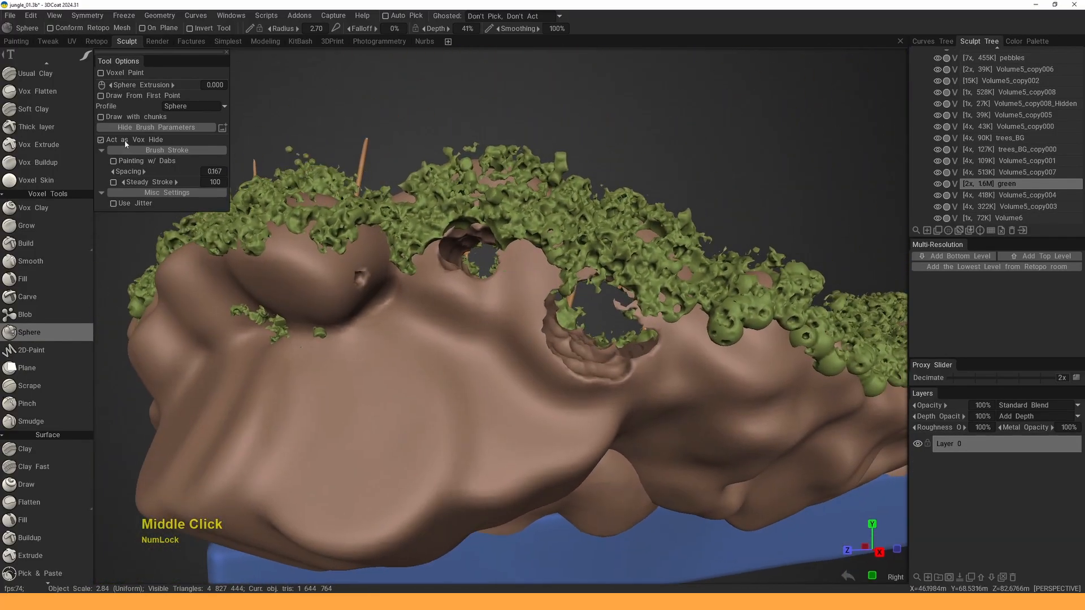
- Solo the Volume5_copy008 rock volume in the Sculpt Tree, hiding all other volumes
{"action": "left_click", "coordinate": [939, 184], "text": "alt"}
{"action": "left_click", "coordinate": [938, 184], "text": "alt"}
{"action": "key", "text": "h"}
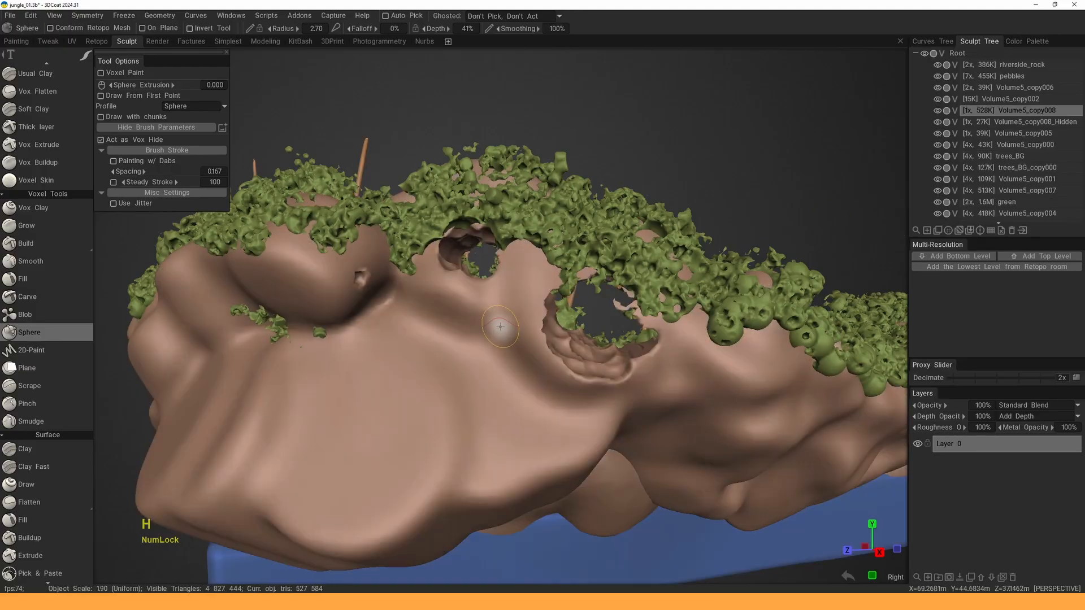
{"action": "left_click", "coordinate": [938, 111], "text": "alt"}
- Inspect the isolated rock in wireframe from several angles and bring up QuickAccess
{"action": "mouse_move", "coordinate": [576, 286]}
{"action": "left_mouse_down", "text": "alt"}
{"action": "mouse_move", "coordinate": [533, 281]}
{"action": "mouse_move", "coordinate": [534, 310]}
{"action": "mouse_move", "coordinate": [663, 323]}
{"action": "mouse_move", "coordinate": [571, 339]}
{"action": "mouse_move", "coordinate": [455, 292]}
{"action": "mouse_move", "coordinate": [525, 282]}
{"action": "mouse_move", "coordinate": [389, 256]}
{"action": "mouse_move", "coordinate": [343, 267]}
{"action": "mouse_move", "coordinate": [432, 332]}
{"action": "mouse_move", "coordinate": [480, 316]}
{"action": "left_mouse_up", "text": "alt"}
{"action": "middle_click_drag", "start_coordinate": [480, 317], "coordinate": [476, 276], "text": "alt"}
{"action": "left_click", "coordinate": [544, 284], "text": "alt"}
{"action": "mouse_move", "coordinate": [546, 283]}
{"action": "left_mouse_down", "text": "alt"}
{"action": "mouse_move", "coordinate": [529, 278]}
{"action": "mouse_move", "coordinate": [541, 283]}
{"action": "left_mouse_up", "text": "alt"}
{"action": "middle_click_drag", "start_coordinate": [541, 282], "coordinate": [549, 286], "text": "alt"}
{"action": "left_click_drag", "start_coordinate": [549, 286], "coordinate": [527, 276], "text": "alt"}
{"action": "middle_click_drag", "start_coordinate": [526, 276], "coordinate": [553, 242], "text": "alt"}
{"action": "key", "text": "space"}
- Select Vox Hide and orbit the rock, toggling wireframe to check the openings
{"action": "left_click", "coordinate": [510, 282]}
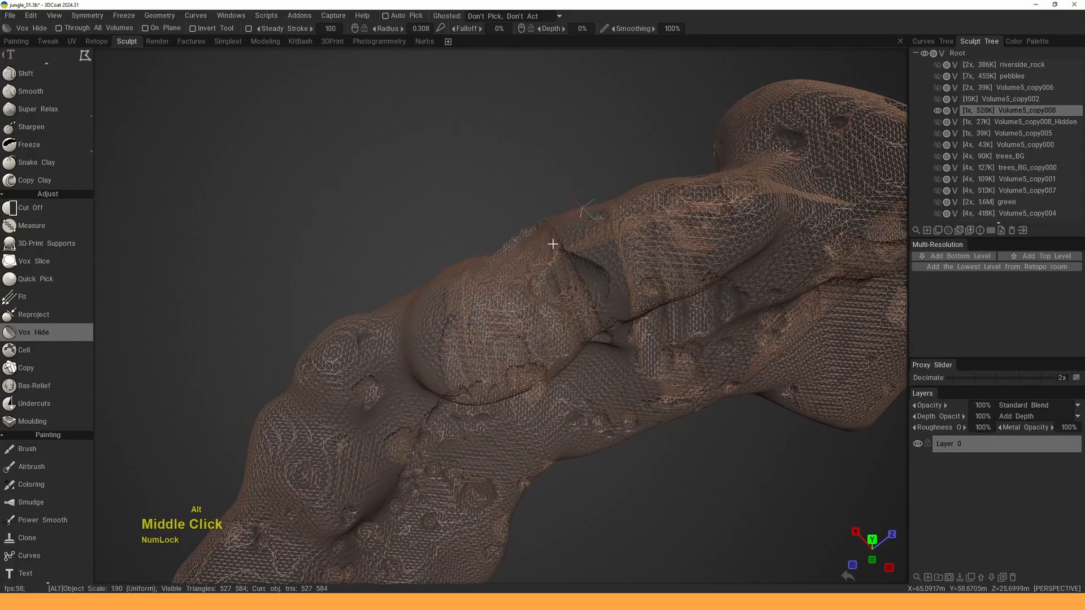
{"action": "left_click_drag", "start_coordinate": [552, 242], "coordinate": [542, 252]}
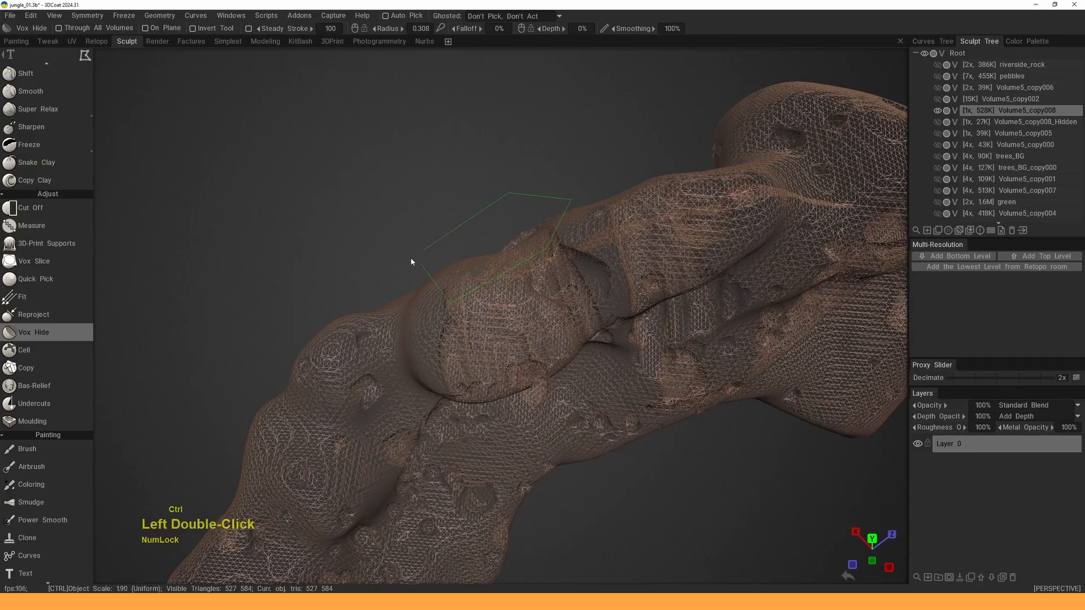
{"action": "mouse_move", "coordinate": [503, 261]}
{"action": "left_mouse_down", "text": "alt"}
{"action": "mouse_move", "coordinate": [533, 245]}
{"action": "mouse_move", "coordinate": [513, 203]}
{"action": "mouse_move", "coordinate": [583, 251]}
{"action": "mouse_move", "coordinate": [520, 266]}
{"action": "mouse_move", "coordinate": [660, 294]}
{"action": "mouse_move", "coordinate": [508, 308]}
{"action": "left_mouse_up", "text": "alt"}
{"action": "key", "text": "w"}
{"action": "right_click_drag", "start_coordinate": [509, 308], "coordinate": [473, 328], "text": "alt"}
{"action": "mouse_move", "coordinate": [472, 326]}
{"action": "left_mouse_down", "text": "alt"}
{"action": "mouse_move", "coordinate": [501, 385]}
{"action": "mouse_move", "coordinate": [507, 333]}
{"action": "left_mouse_up", "text": "alt"}
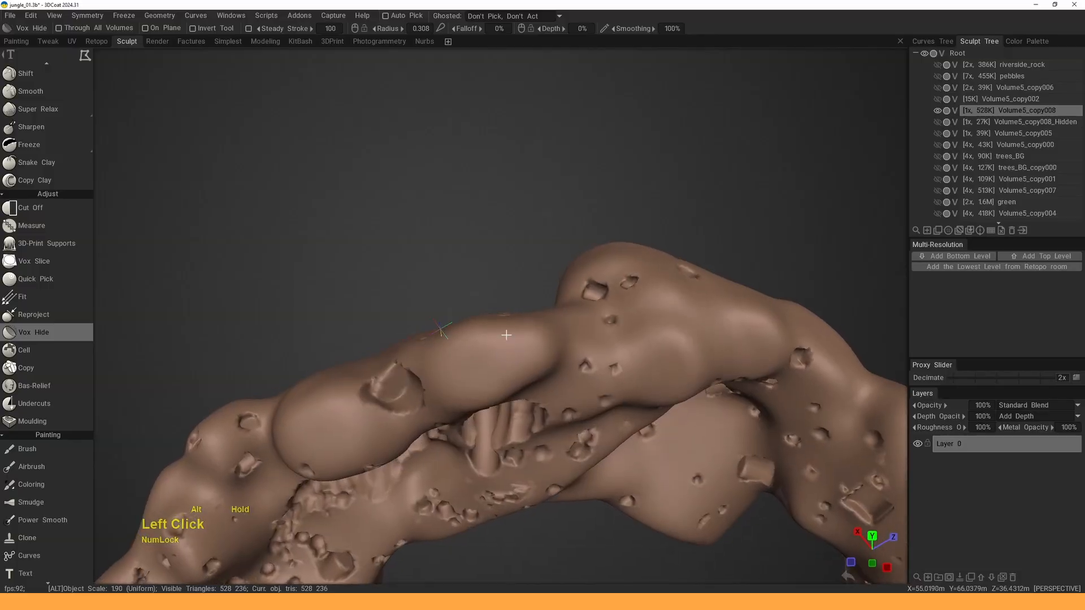
{"action": "key", "text": "w"}
{"action": "right_click_drag", "start_coordinate": [524, 307], "coordinate": [519, 314], "text": "alt"}
{"action": "left_click_drag", "start_coordinate": [519, 313], "coordinate": [512, 308], "text": "alt"}
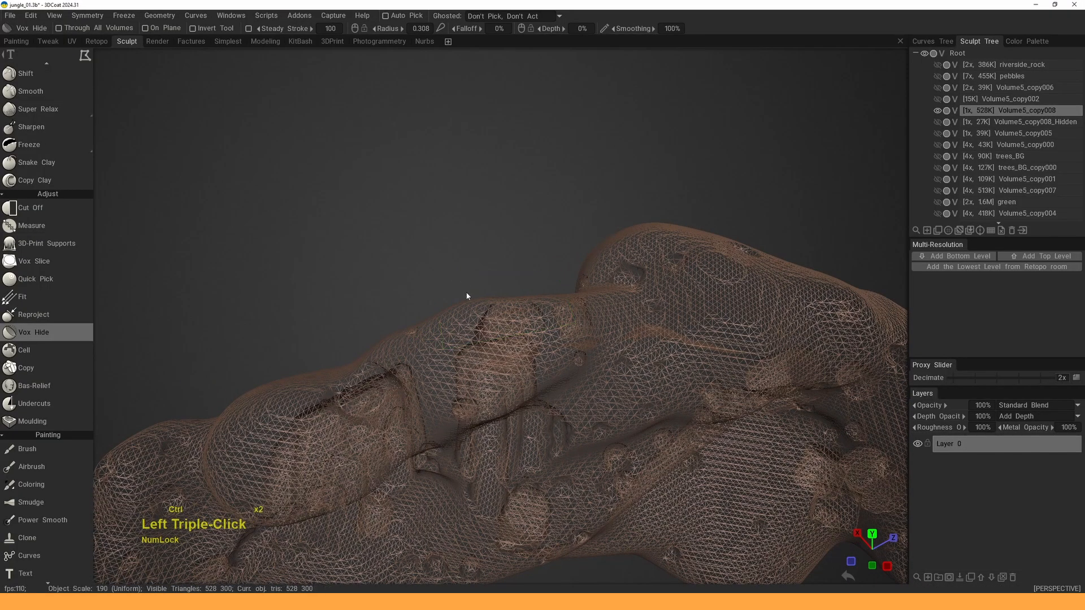
{"action": "left_click_drag", "start_coordinate": [466, 295], "coordinate": [504, 236]}
{"action": "middle_click_drag", "start_coordinate": [504, 236], "coordinate": [517, 230]}
- With wireframe off, zoom in closely on the two carved openings
{"action": "key", "text": "w"}
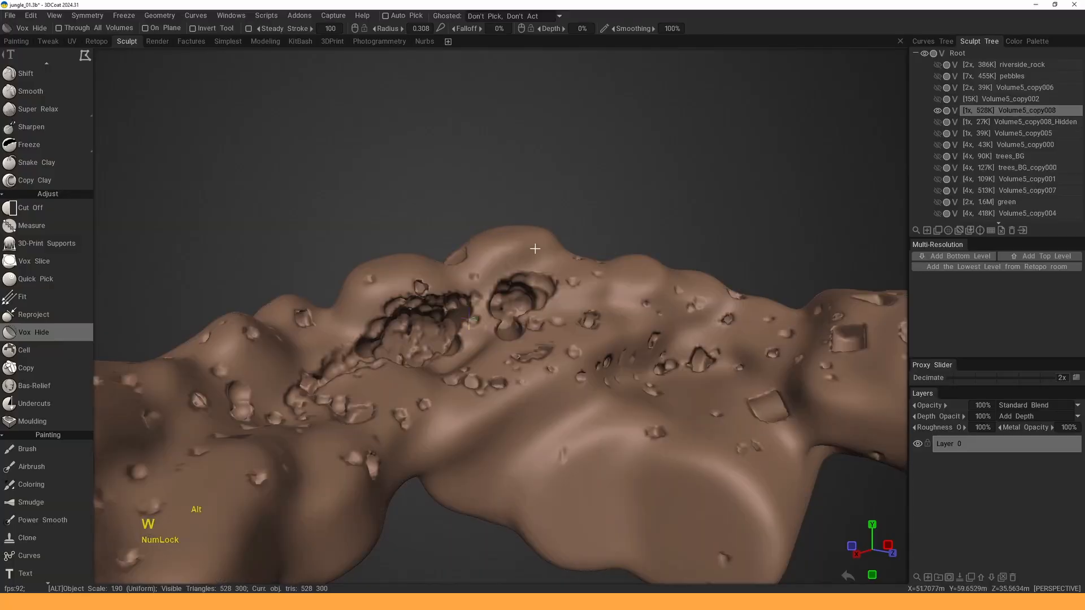
{"action": "right_click_drag", "start_coordinate": [535, 249], "coordinate": [530, 236], "text": "alt"}
{"action": "middle_click_drag", "start_coordinate": [530, 237], "coordinate": [582, 231], "text": "alt"}
{"action": "right_click_drag", "start_coordinate": [582, 232], "coordinate": [569, 294], "text": "alt"}
{"action": "left_click_drag", "start_coordinate": [570, 294], "coordinate": [536, 308], "text": "alt"}
{"action": "middle_click_drag", "start_coordinate": [534, 295], "coordinate": [542, 288], "text": "alt"}
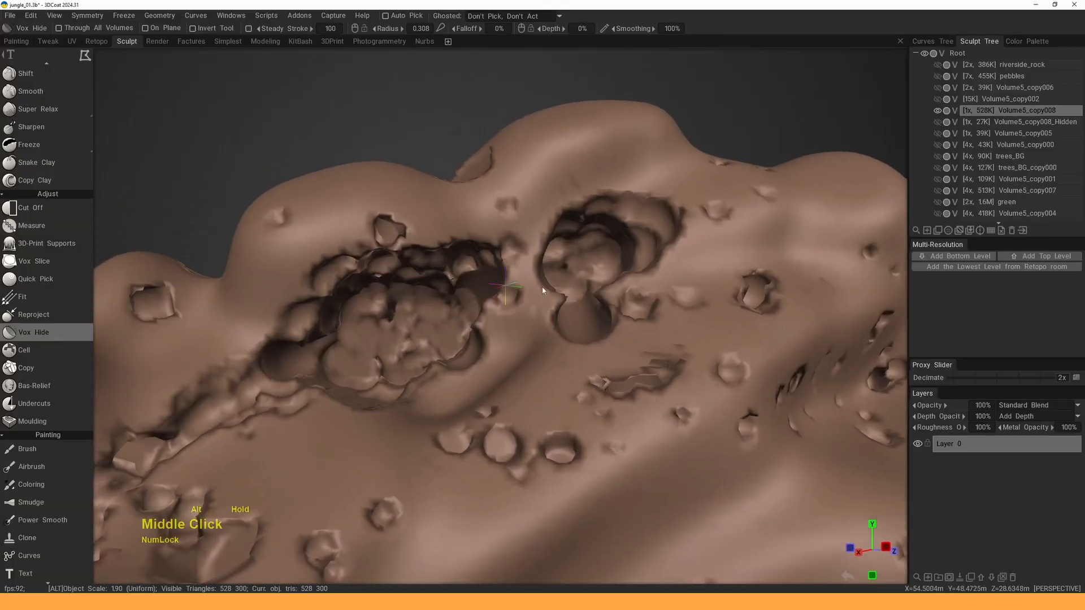
{"action": "mouse_move", "coordinate": [542, 288]}
{"action": "left_mouse_down", "text": "alt"}
{"action": "mouse_move", "coordinate": [683, 300]}
{"action": "mouse_move", "coordinate": [594, 283]}
{"action": "left_mouse_up", "text": "alt"}
{"action": "left_click_drag", "start_coordinate": [644, 274], "coordinate": [397, 242], "text": "alt"}
{"action": "middle_click_drag", "start_coordinate": [397, 242], "coordinate": [468, 248], "text": "alt"}
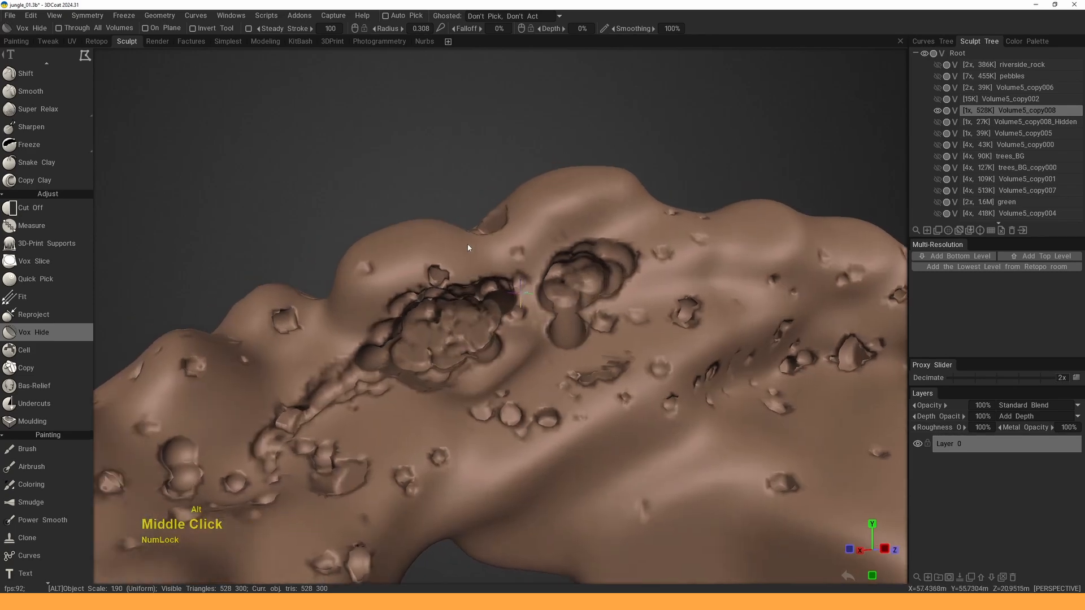
- Apply Geometry > Delete Hidden to permanently remove the rock's hidden parts
{"action": "left_click", "coordinate": [195, 15]}
{"action": "mouse_move", "coordinate": [165, 16]}
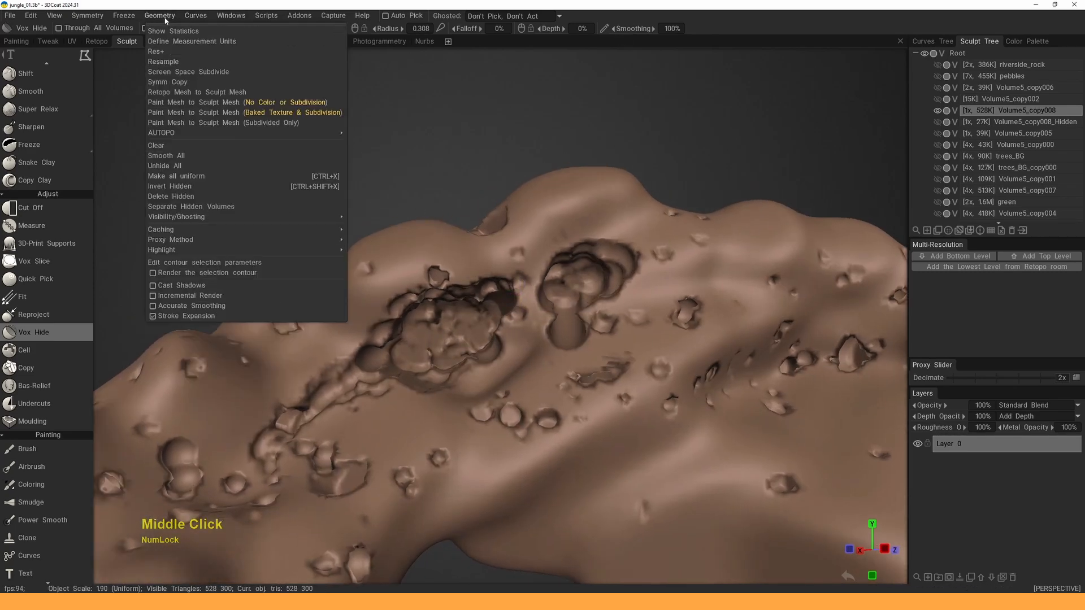
{"action": "left_click", "coordinate": [170, 197]}
{"action": "left_click_drag", "start_coordinate": [489, 266], "coordinate": [446, 275], "text": "alt"}
{"action": "key", "text": "space"}
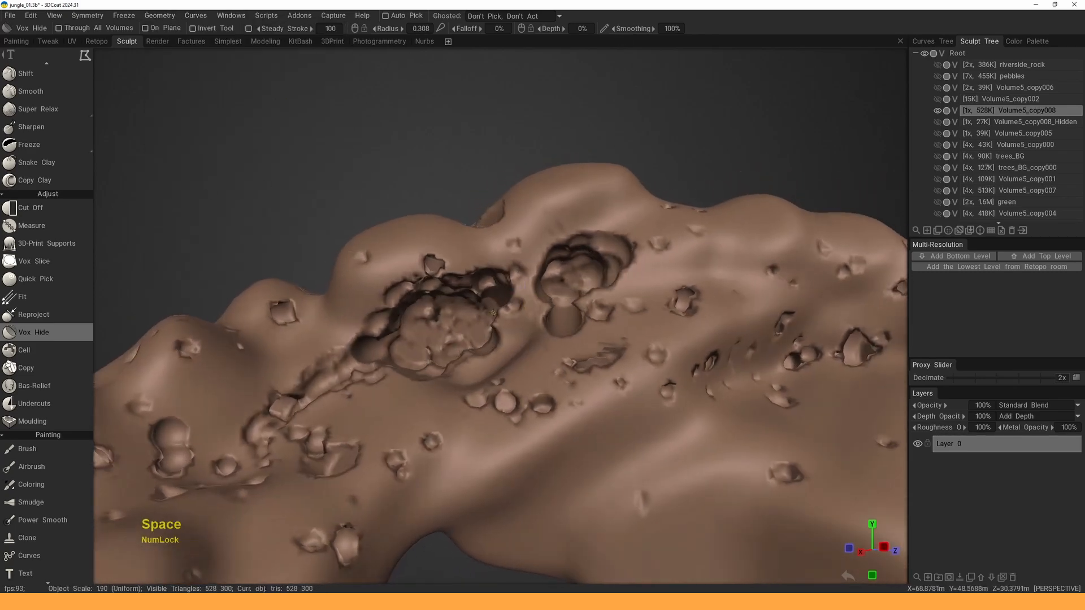
- With a smaller Move brush, push the first crater's mass inward and upper-left rim outward
{"action": "left_click", "coordinate": [351, 391]}
{"action": "right_click_drag", "start_coordinate": [390, 325], "coordinate": [362, 323]}
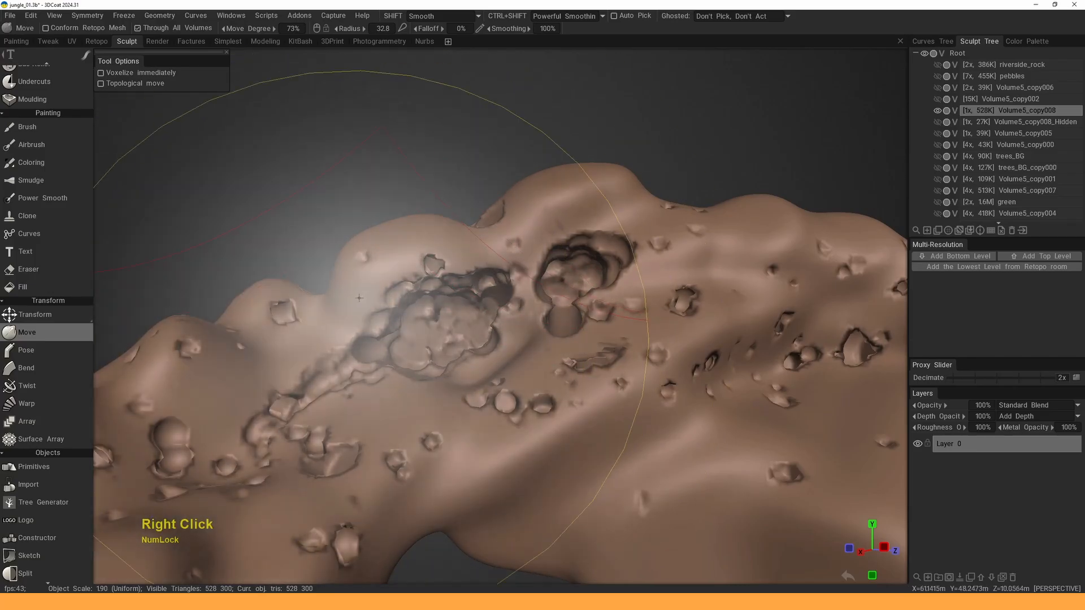
{"action": "right_click_drag", "start_coordinate": [435, 314], "coordinate": [412, 314]}
{"action": "mouse_move", "coordinate": [442, 310]}
{"action": "left_mouse_down"}
{"action": "mouse_move", "coordinate": [455, 251]}
{"action": "mouse_move", "coordinate": [449, 257]}
{"action": "left_mouse_up"}
{"action": "left_click_drag", "start_coordinate": [385, 310], "coordinate": [394, 275]}
{"action": "right_click_drag", "start_coordinate": [438, 249], "coordinate": [425, 247]}
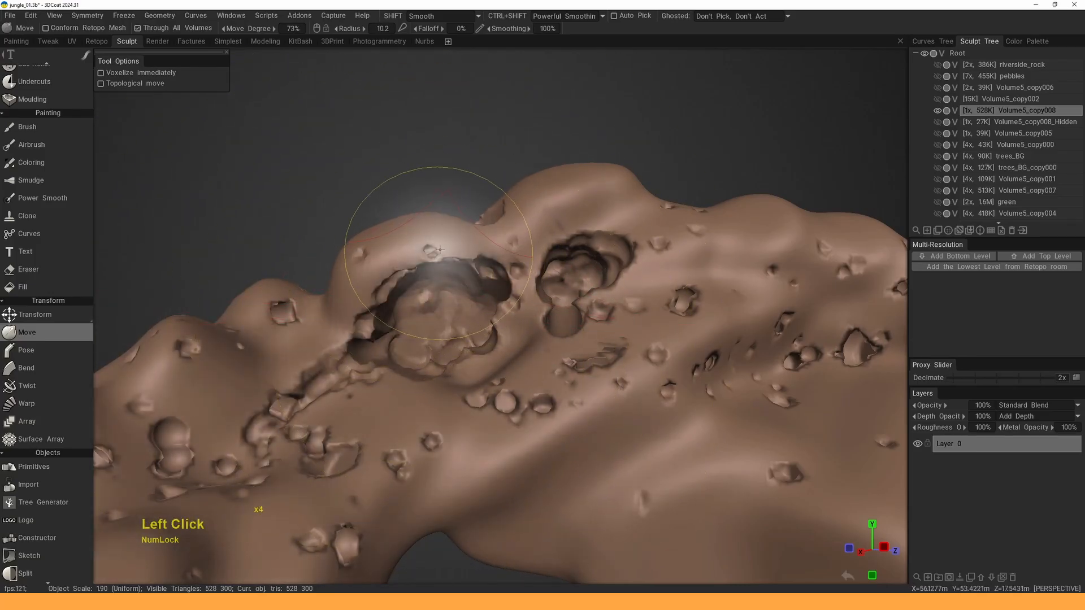
{"action": "left_click_drag", "start_coordinate": [426, 261], "coordinate": [428, 244]}
- Push the second crater's rim outward and its inner mass and right rim deeper
{"action": "mouse_move", "coordinate": [556, 259]}
{"action": "left_mouse_down", "text": "alt"}
{"action": "mouse_move", "coordinate": [540, 262]}
{"action": "mouse_move", "coordinate": [580, 203]}
{"action": "left_mouse_up", "text": "alt"}
{"action": "mouse_move", "coordinate": [550, 254]}
{"action": "left_mouse_down"}
{"action": "mouse_move", "coordinate": [540, 228]}
{"action": "mouse_move", "coordinate": [585, 244]}
{"action": "mouse_move", "coordinate": [609, 269]}
{"action": "mouse_move", "coordinate": [599, 300]}
{"action": "left_mouse_up"}
{"action": "right_click_drag", "start_coordinate": [579, 280], "coordinate": [576, 280]}
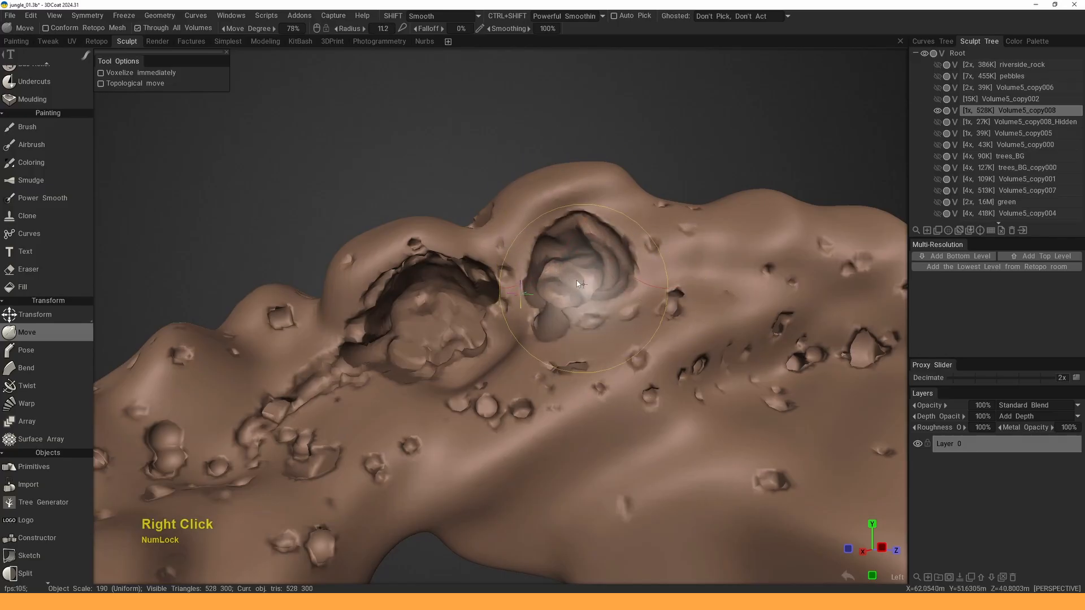
{"action": "mouse_move", "coordinate": [576, 280]}
{"action": "left_mouse_down"}
{"action": "mouse_move", "coordinate": [604, 237]}
{"action": "mouse_move", "coordinate": [622, 250]}
{"action": "mouse_move", "coordinate": [565, 252]}
{"action": "left_mouse_up"}
- Round the left crater's inner mass into a dome and reshape its right rim
{"action": "mouse_move", "coordinate": [425, 305]}
{"action": "left_mouse_down"}
{"action": "mouse_move", "coordinate": [443, 321]}
{"action": "mouse_move", "coordinate": [433, 305]}
{"action": "left_mouse_up"}
{"action": "left_click_drag", "start_coordinate": [417, 346], "coordinate": [443, 330]}
{"action": "mouse_move", "coordinate": [452, 327]}
{"action": "left_mouse_down", "text": "alt"}
{"action": "mouse_move", "coordinate": [533, 320]}
{"action": "mouse_move", "coordinate": [500, 323]}
{"action": "mouse_move", "coordinate": [528, 305]}
{"action": "mouse_move", "coordinate": [518, 300]}
{"action": "left_mouse_up", "text": "alt"}
{"action": "right_click_drag", "start_coordinate": [528, 287], "coordinate": [518, 286]}
{"action": "mouse_move", "coordinate": [520, 298]}
{"action": "left_mouse_down"}
{"action": "mouse_move", "coordinate": [521, 279]}
{"action": "mouse_move", "coordinate": [519, 306]}
{"action": "mouse_move", "coordinate": [564, 329]}
{"action": "mouse_move", "coordinate": [524, 343]}
{"action": "mouse_move", "coordinate": [714, 368]}
{"action": "mouse_move", "coordinate": [629, 304]}
{"action": "mouse_move", "coordinate": [557, 285]}
{"action": "left_mouse_up"}
{"action": "key", "text": "space"}
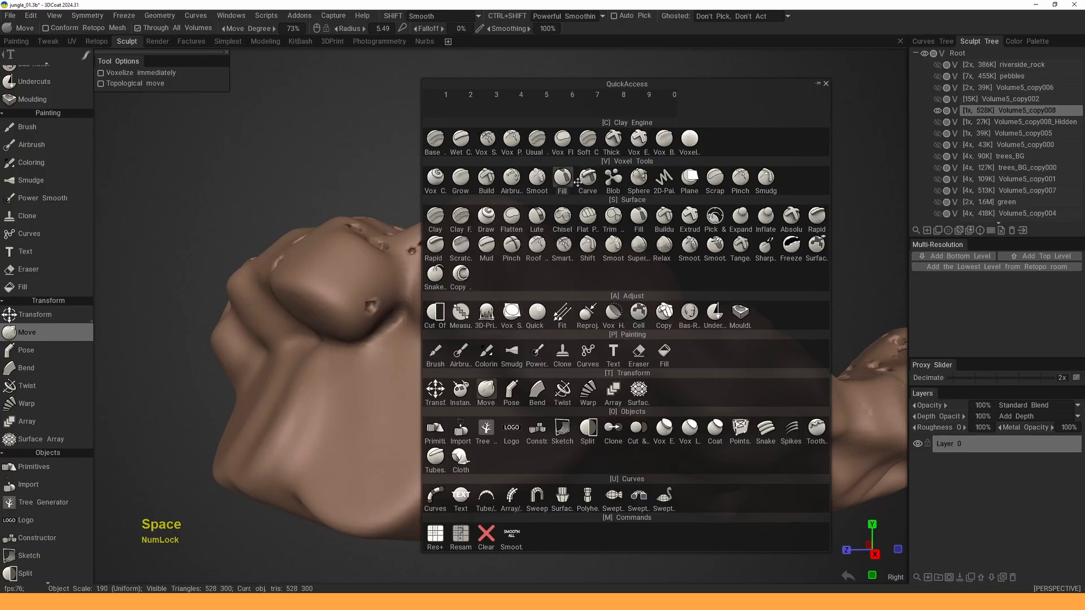
- Choose the Sphere tool, resize it, and sculpt a rounded mass onto the rock
{"action": "left_click", "coordinate": [639, 179]}
{"action": "left_click_drag", "start_coordinate": [634, 255], "coordinate": [599, 291], "text": "alt"}
{"action": "right_click_drag", "start_coordinate": [569, 295], "coordinate": [583, 299]}
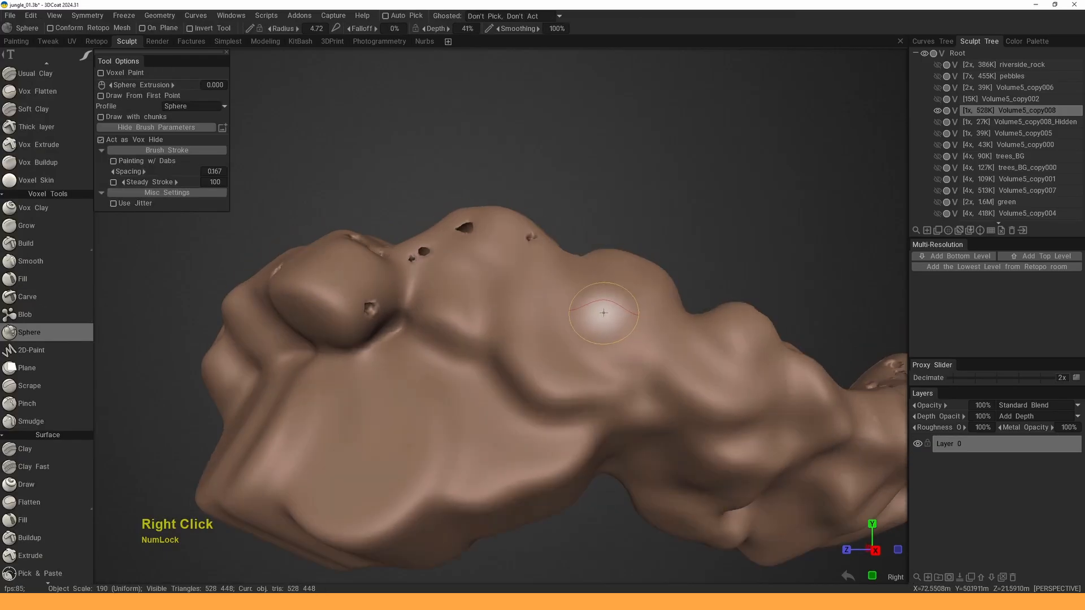
{"action": "mouse_move", "coordinate": [594, 333]}
{"action": "left_mouse_down"}
{"action": "mouse_move", "coordinate": [617, 303]}
{"action": "mouse_move", "coordinate": [613, 289]}
{"action": "mouse_move", "coordinate": [598, 313]}
{"action": "left_mouse_up"}
- With a larger brush, build a big bulging mass on the rock's side with extra lobes
{"action": "right_click_drag", "start_coordinate": [487, 289], "coordinate": [513, 302]}
{"action": "mouse_move", "coordinate": [487, 280]}
{"action": "left_mouse_down"}
{"action": "mouse_move", "coordinate": [473, 289]}
{"action": "mouse_move", "coordinate": [501, 322]}
{"action": "mouse_move", "coordinate": [601, 358]}
{"action": "mouse_move", "coordinate": [613, 327]}
{"action": "mouse_move", "coordinate": [526, 362]}
{"action": "left_mouse_up"}
{"action": "left_click_drag", "start_coordinate": [599, 345], "coordinate": [385, 334], "text": "alt"}
{"action": "mouse_move", "coordinate": [504, 303]}
{"action": "left_mouse_down", "text": "alt"}
{"action": "mouse_move", "coordinate": [600, 388]}
{"action": "mouse_move", "coordinate": [620, 308]}
{"action": "left_mouse_up", "text": "alt"}
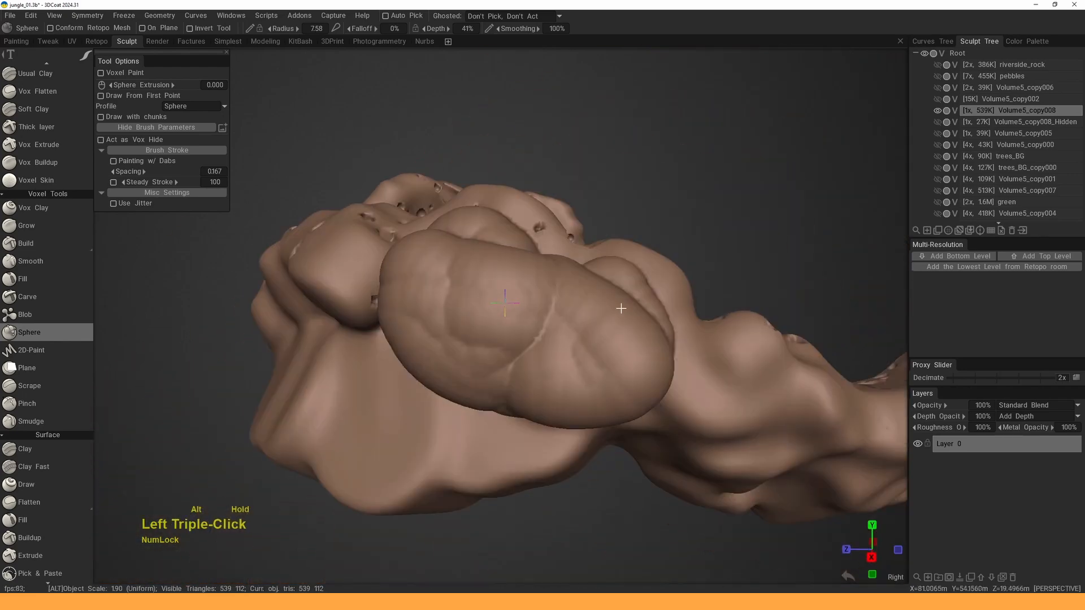
{"action": "mouse_move", "coordinate": [507, 324]}
{"action": "left_mouse_down"}
{"action": "mouse_move", "coordinate": [520, 371]}
{"action": "mouse_move", "coordinate": [573, 356]}
{"action": "left_mouse_up"}
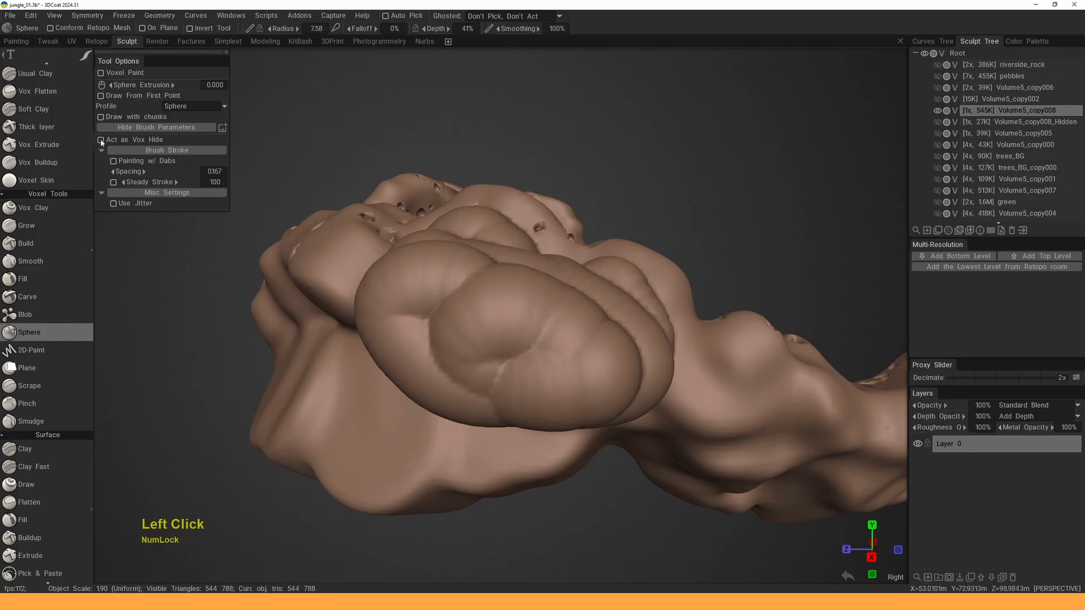
- Shrink the brush and dab several small spheres inside the left crater
{"action": "mouse_move", "coordinate": [599, 290]}
{"action": "left_mouse_down", "text": "alt"}
{"action": "mouse_move", "coordinate": [452, 316]}
{"action": "mouse_move", "coordinate": [447, 332]}
{"action": "left_mouse_up", "text": "alt"}
{"action": "right_click_drag", "start_coordinate": [455, 334], "coordinate": [440, 339]}
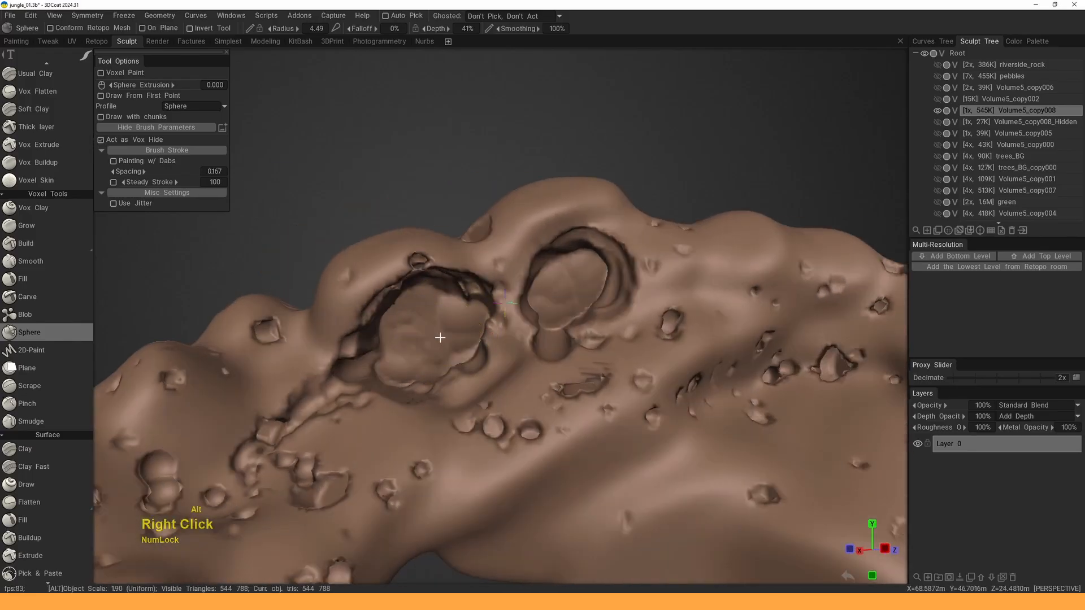
{"action": "left_click_drag", "start_coordinate": [439, 339], "coordinate": [441, 349], "text": "alt"}
{"action": "left_click", "coordinate": [442, 350]}
{"action": "left_click", "coordinate": [442, 328]}
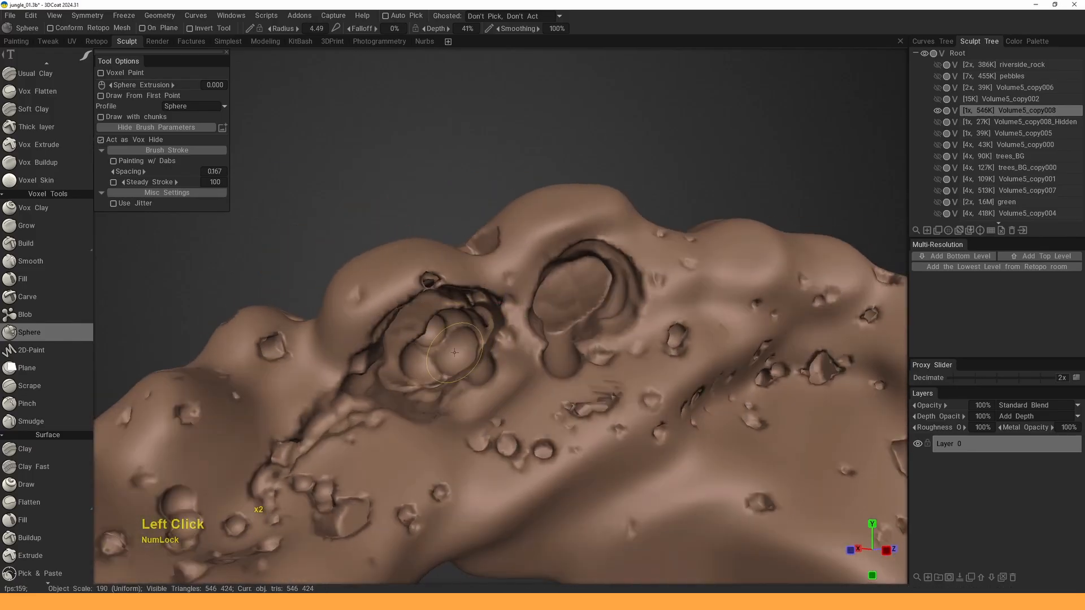
{"action": "left_click", "coordinate": [453, 344]}
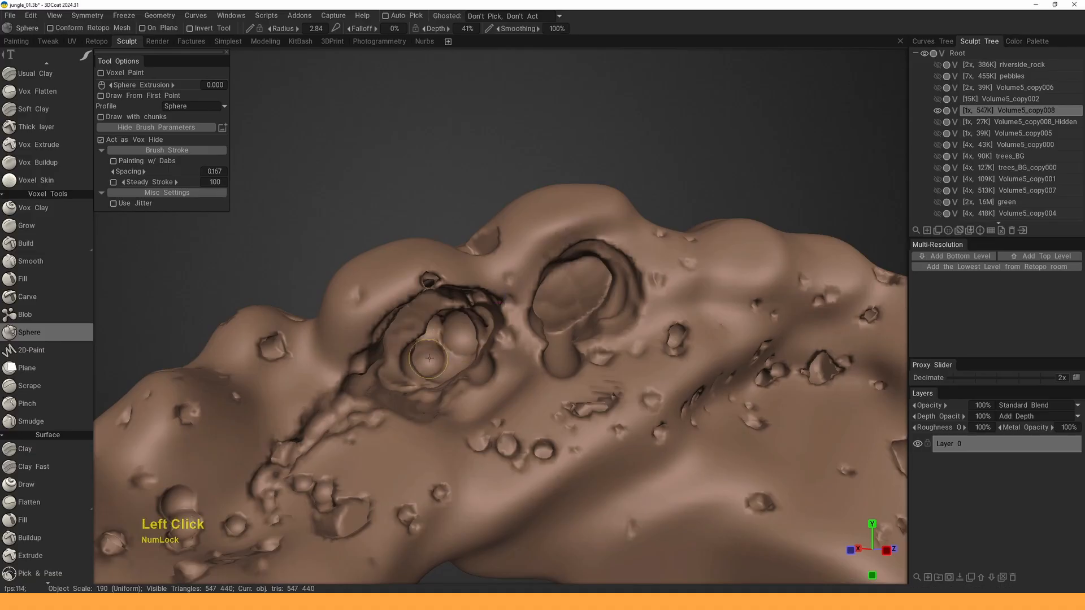
- Fill the right crater with about six small sphere bumps
{"action": "mouse_move", "coordinate": [578, 304]}
{"action": "left_mouse_down", "text": "alt"}
{"action": "mouse_move", "coordinate": [570, 283]}
{"action": "mouse_move", "coordinate": [577, 316]}
{"action": "mouse_move", "coordinate": [601, 284]}
{"action": "left_mouse_up", "text": "alt"}
{"action": "left_click", "coordinate": [575, 273]}
{"action": "left_click", "coordinate": [545, 321]}
{"action": "right_click_drag", "start_coordinate": [601, 285], "coordinate": [594, 285]}
{"action": "left_click_drag", "start_coordinate": [594, 287], "coordinate": [570, 296], "text": "alt"}
{"action": "right_click_drag", "start_coordinate": [569, 296], "coordinate": [578, 296]}
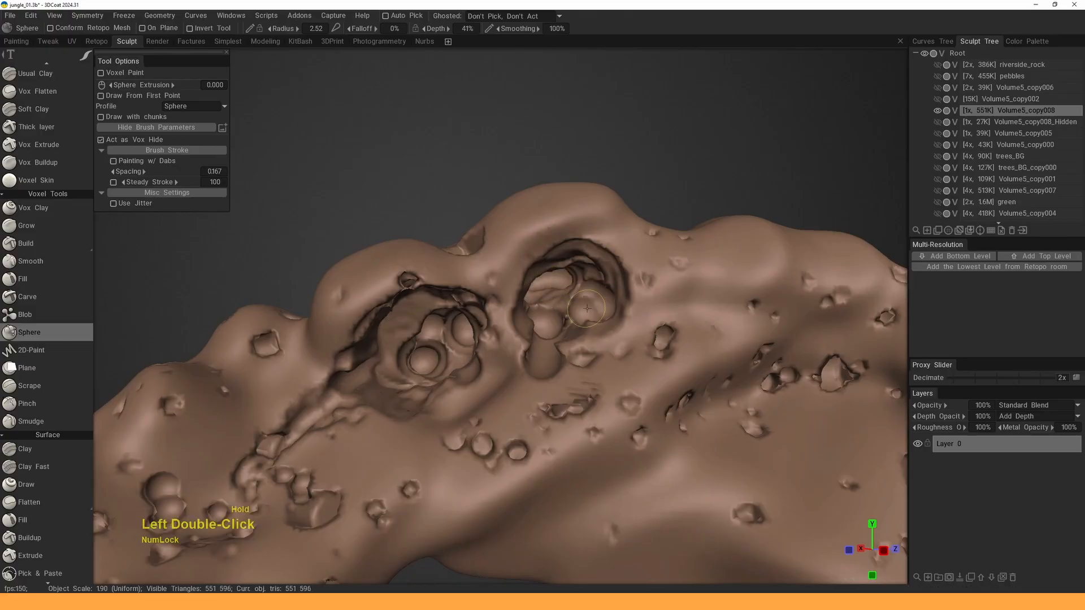
{"action": "mouse_move", "coordinate": [588, 308]}
{"action": "left_mouse_down", "text": "alt"}
{"action": "mouse_move", "coordinate": [562, 330]}
{"action": "mouse_move", "coordinate": [620, 270]}
{"action": "mouse_move", "coordinate": [667, 302]}
{"action": "mouse_move", "coordinate": [660, 281]}
{"action": "mouse_move", "coordinate": [632, 310]}
{"action": "left_mouse_up", "text": "alt"}
{"action": "left_click", "coordinate": [561, 333]}
{"action": "left_click", "coordinate": [621, 269]}
{"action": "left_click", "coordinate": [643, 280]}
{"action": "left_click", "coordinate": [660, 290]}
- Add two more spheres in the left crater and carve one sphere out of it
{"action": "left_click_drag", "start_coordinate": [505, 302], "coordinate": [447, 342], "text": "alt"}
{"action": "left_click", "coordinate": [505, 284]}
{"action": "left_click", "coordinate": [462, 289]}
{"action": "left_click", "coordinate": [419, 338]}
{"action": "middle_click_drag", "start_coordinate": [446, 343], "coordinate": [493, 314], "text": "alt"}
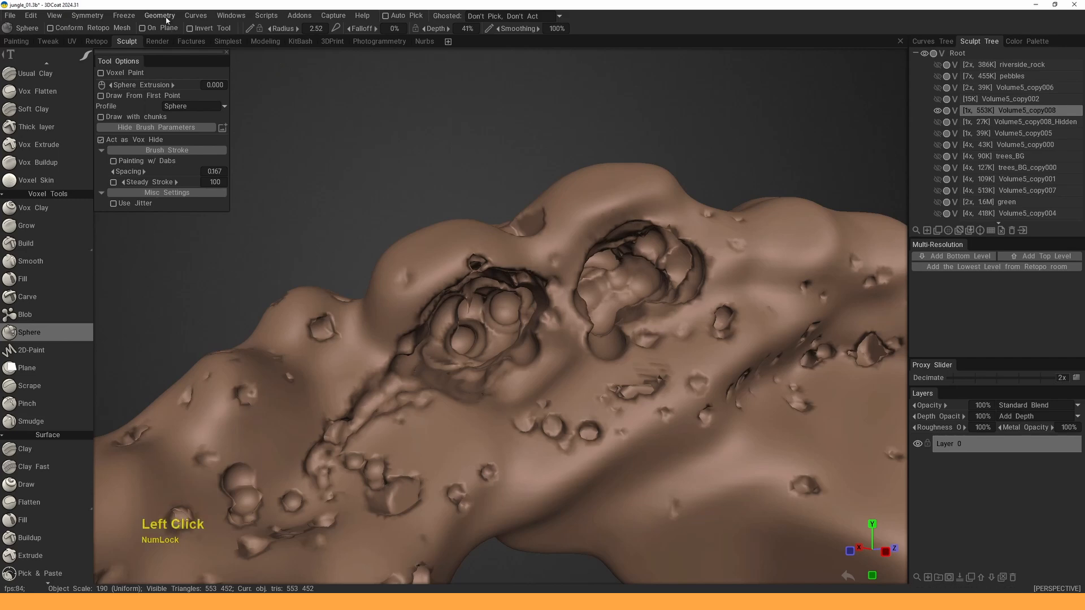
{"action": "left_click", "coordinate": [166, 20]}
- Reshape the left crater's interior and underside with the Move tool, enlarging the brush as needed
{"action": "key", "text": "space"}
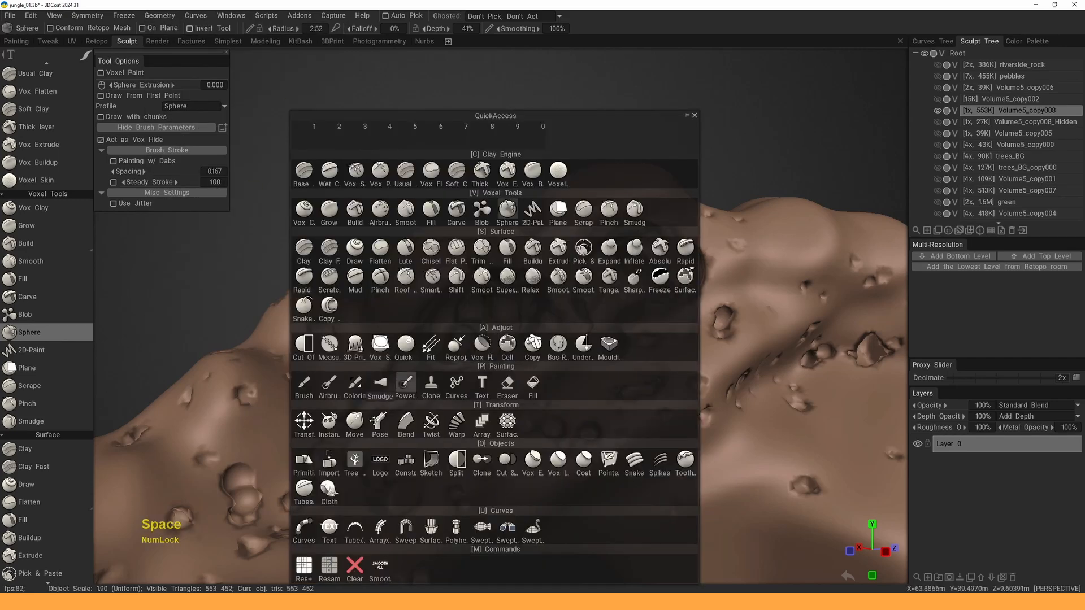
{"action": "left_click", "coordinate": [354, 423]}
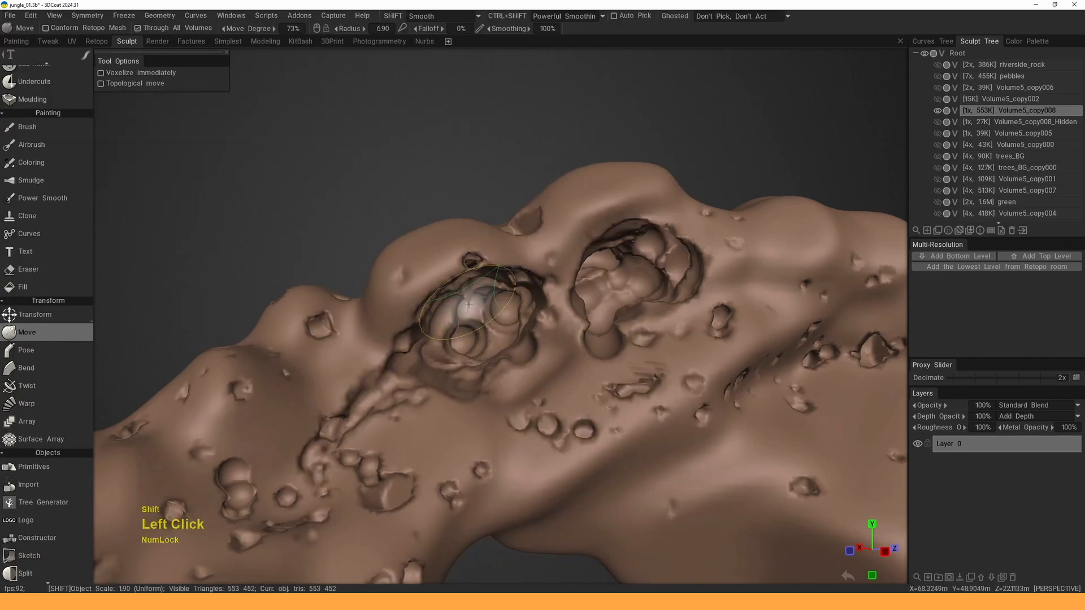
{"action": "left_click_drag", "start_coordinate": [470, 299], "coordinate": [460, 305]}
{"action": "right_click_drag", "start_coordinate": [458, 330], "coordinate": [481, 330]}
{"action": "left_click_drag", "start_coordinate": [458, 331], "coordinate": [417, 313]}
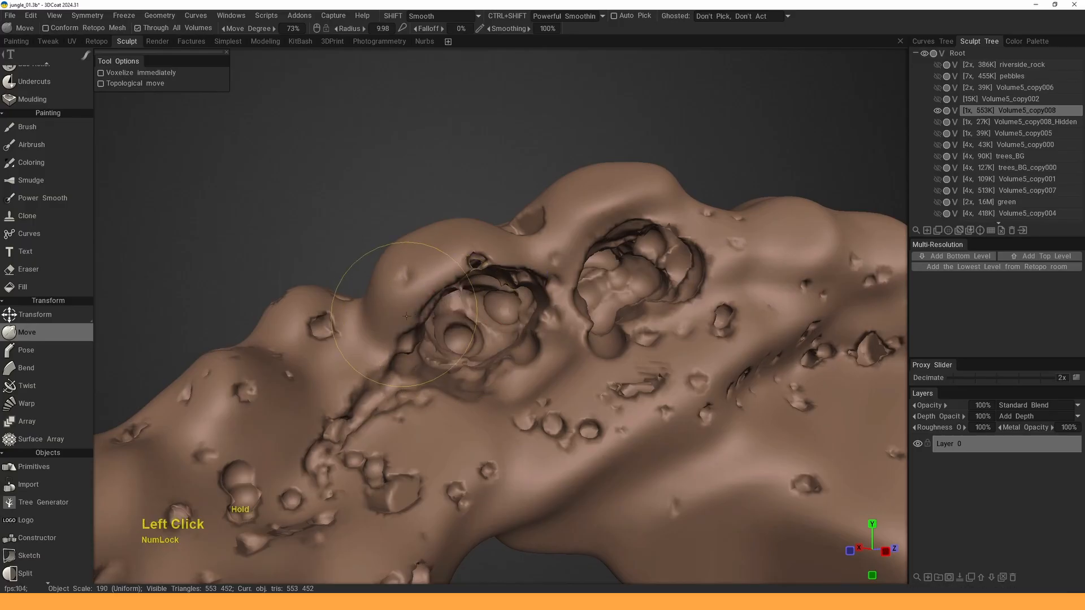
{"action": "mouse_move", "coordinate": [531, 268]}
{"action": "left_mouse_down", "text": "alt"}
{"action": "mouse_move", "coordinate": [518, 273]}
{"action": "mouse_move", "coordinate": [520, 312]}
{"action": "mouse_move", "coordinate": [551, 311]}
{"action": "left_mouse_up", "text": "alt"}
{"action": "right_click_drag", "start_coordinate": [551, 311], "coordinate": [567, 311]}
{"action": "mouse_move", "coordinate": [543, 317]}
{"action": "left_mouse_down", "text": "alt"}
{"action": "mouse_move", "coordinate": [487, 359]}
{"action": "mouse_move", "coordinate": [501, 426]}
{"action": "mouse_move", "coordinate": [501, 404]}
{"action": "left_mouse_up", "text": "alt"}
{"action": "right_click_drag", "start_coordinate": [546, 289], "coordinate": [588, 329], "text": "alt"}
- Orbit, pan and zoom around the rock arch to inspect the reworked craters from all sides
{"action": "left_click_drag", "start_coordinate": [592, 330], "coordinate": [628, 317], "text": "alt"}
{"action": "right_click_drag", "start_coordinate": [577, 322], "coordinate": [582, 308], "text": "alt"}
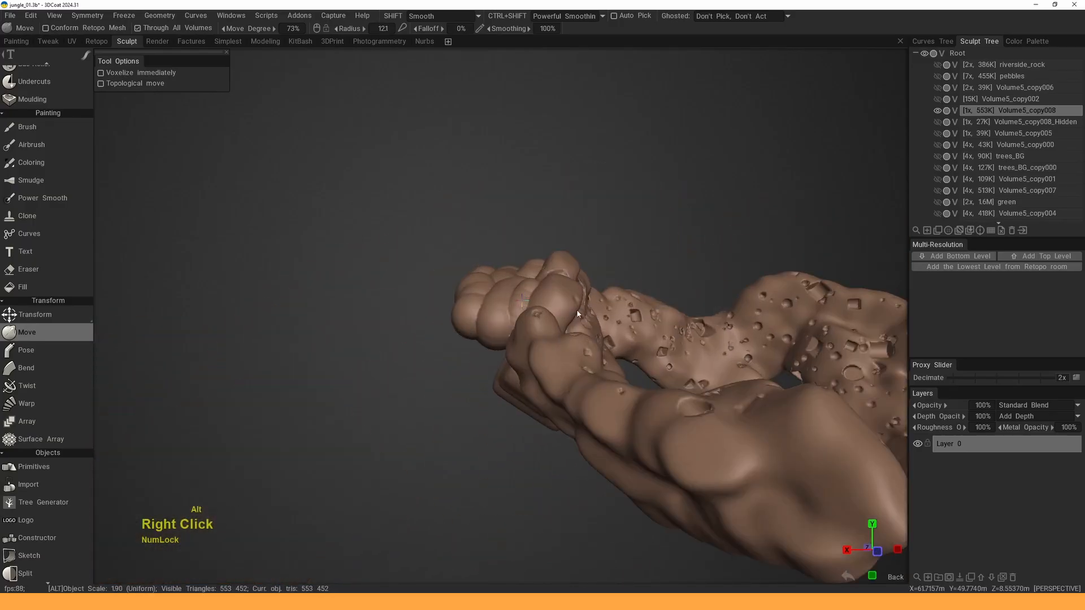
{"action": "mouse_move", "coordinate": [582, 308]}
{"action": "left_mouse_down", "text": "alt"}
{"action": "mouse_move", "coordinate": [657, 306]}
{"action": "mouse_move", "coordinate": [508, 303]}
{"action": "left_mouse_up", "text": "alt"}
{"action": "right_click_drag", "start_coordinate": [508, 303], "coordinate": [525, 316], "text": "alt"}
{"action": "middle_click_drag", "start_coordinate": [621, 317], "coordinate": [525, 320], "text": "alt"}
{"action": "left_click_drag", "start_coordinate": [526, 319], "coordinate": [571, 339], "text": "alt"}
{"action": "right_click_drag", "start_coordinate": [571, 339], "coordinate": [551, 352], "text": "alt"}
{"action": "left_click_drag", "start_coordinate": [552, 349], "coordinate": [532, 334], "text": "alt"}
{"action": "middle_click_drag", "start_coordinate": [531, 334], "coordinate": [572, 324], "text": "alt"}
{"action": "right_click_drag", "start_coordinate": [572, 324], "coordinate": [542, 305], "text": "alt"}
{"action": "middle_click_drag", "start_coordinate": [543, 306], "coordinate": [565, 302], "text": "alt"}
{"action": "left_click_drag", "start_coordinate": [565, 303], "coordinate": [565, 317], "text": "alt"}
{"action": "right_click_drag", "start_coordinate": [566, 317], "coordinate": [551, 308], "text": "alt"}
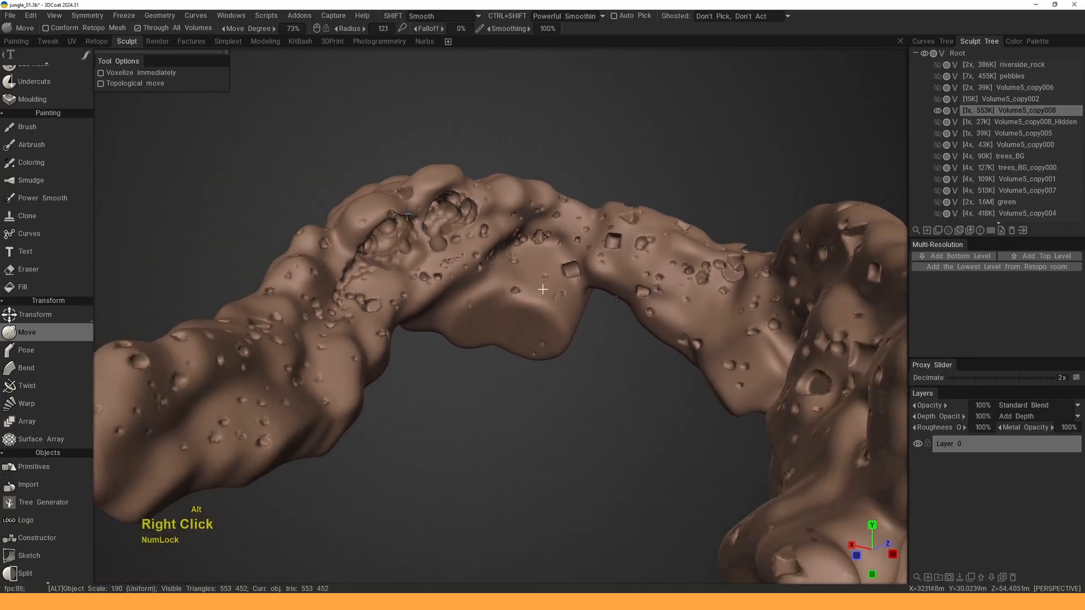
{"action": "mouse_move", "coordinate": [551, 308]}
{"action": "left_mouse_down", "text": "alt"}
{"action": "mouse_move", "coordinate": [531, 313]}
{"action": "mouse_move", "coordinate": [540, 306]}
{"action": "left_mouse_up", "text": "alt"}
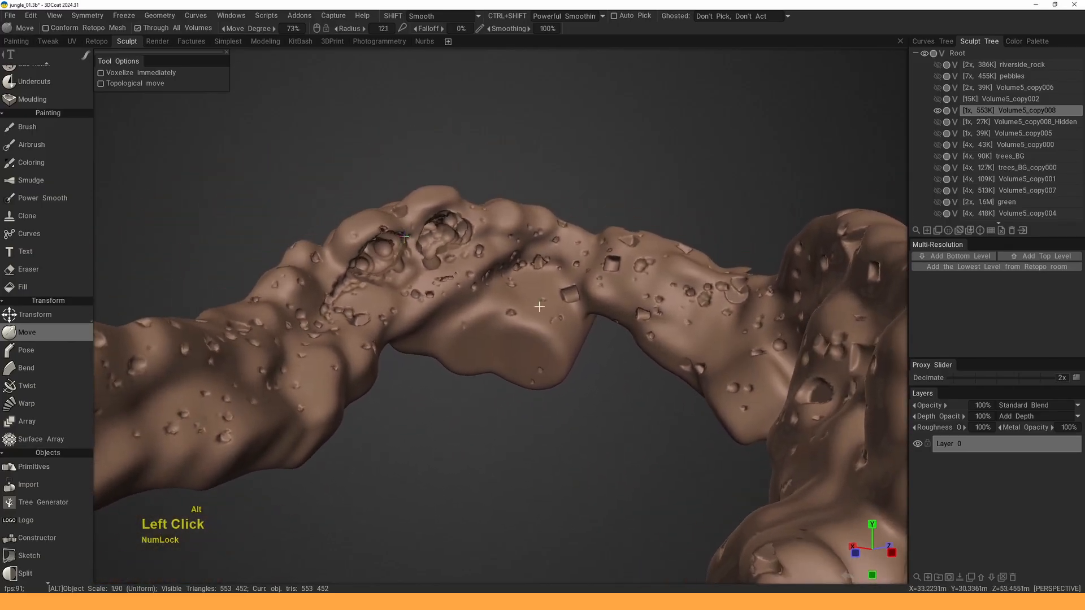
- Unhide all volumes and move in on the vegetation and riverbank of the full jungle scene
{"action": "left_click", "coordinate": [937, 112], "text": "alt"}
{"action": "left_click_drag", "start_coordinate": [490, 266], "coordinate": [497, 249], "text": "alt"}
{"action": "middle_click_drag", "start_coordinate": [498, 248], "coordinate": [503, 271], "text": "alt"}
{"action": "right_click_drag", "start_coordinate": [503, 271], "coordinate": [526, 300], "text": "alt"}
{"action": "left_click_drag", "start_coordinate": [525, 300], "coordinate": [497, 305], "text": "alt"}
{"action": "mouse_move", "coordinate": [475, 305]}
{"action": "right_mouse_down", "text": "alt"}
{"action": "mouse_move", "coordinate": [491, 330]}
{"action": "mouse_move", "coordinate": [481, 313]}
{"action": "mouse_move", "coordinate": [491, 298]}
{"action": "right_mouse_up", "text": "alt"}
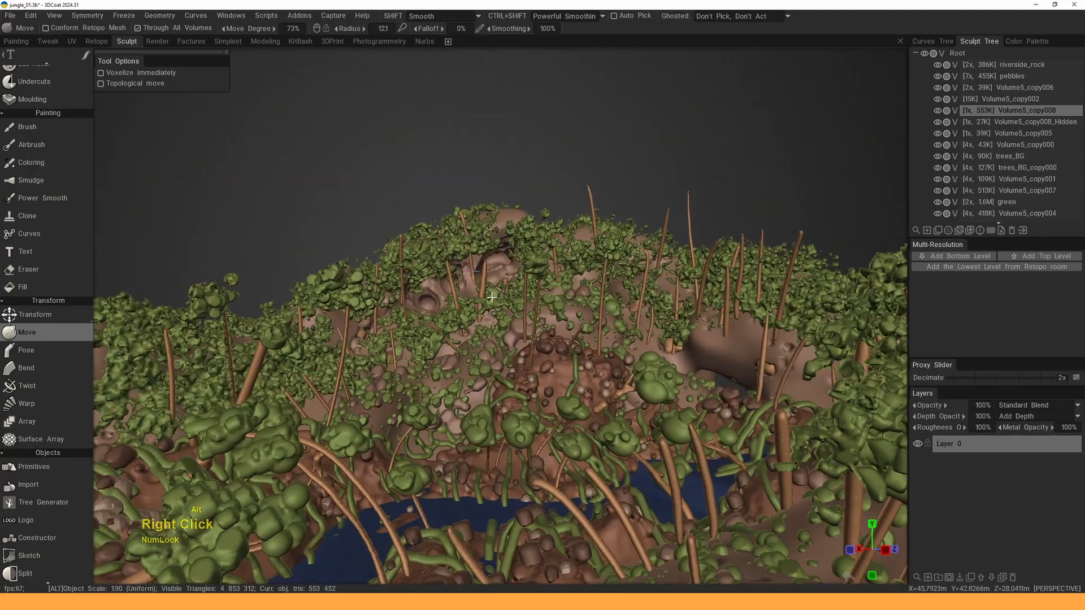
- Switch to the Render room and frame the riverbank and water block
{"action": "left_click", "coordinate": [157, 41]}
{"action": "left_click_drag", "start_coordinate": [600, 247], "coordinate": [619, 197], "text": "alt"}
{"action": "middle_click_drag", "start_coordinate": [583, 236], "coordinate": [577, 251], "text": "alt"}
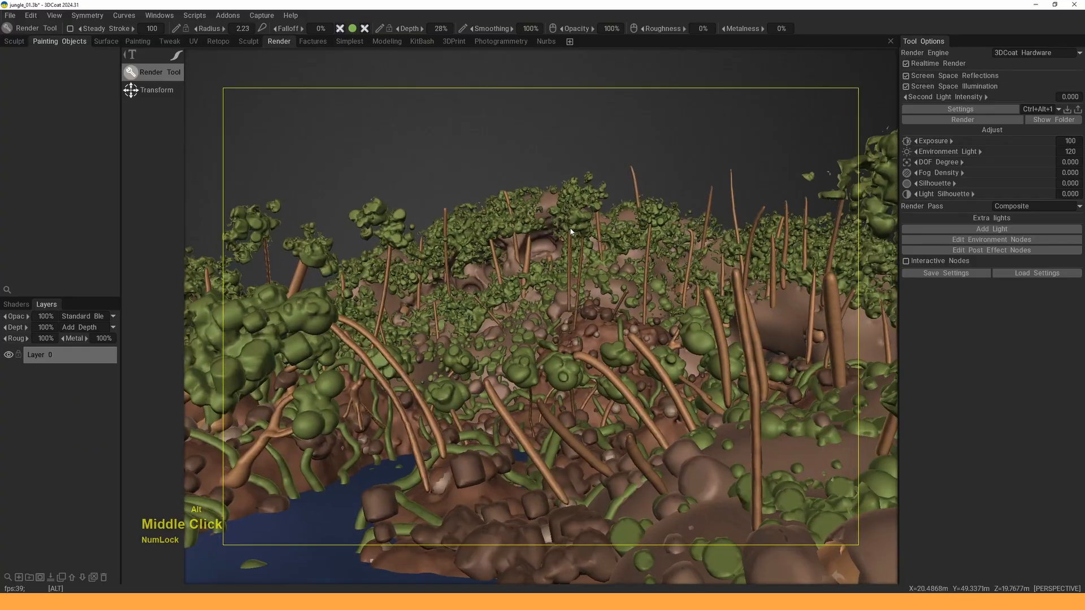
{"action": "right_click_drag", "start_coordinate": [577, 251], "coordinate": [588, 221], "text": "alt"}
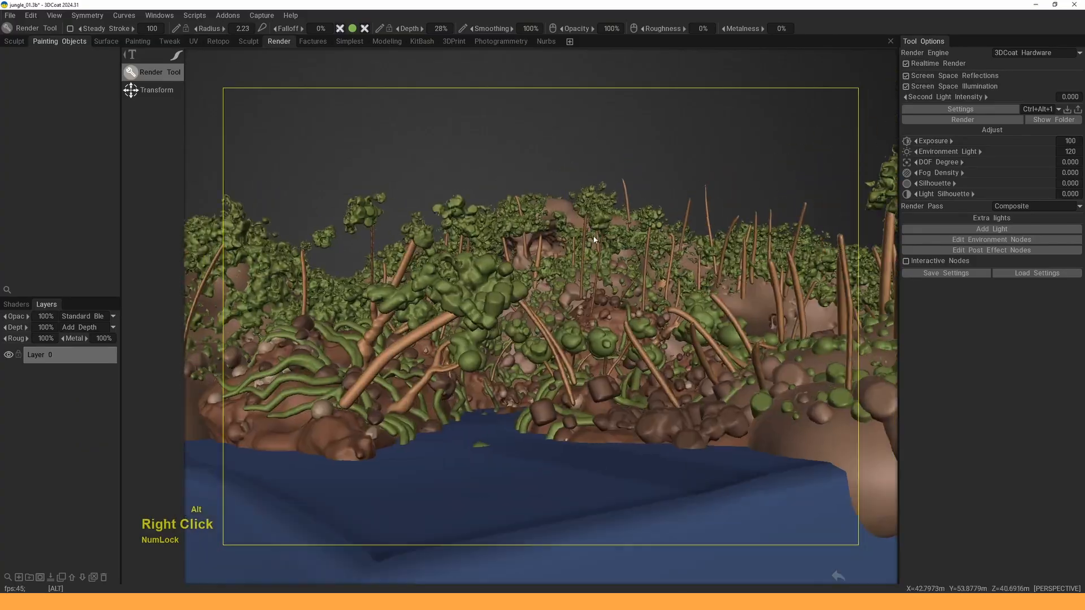
{"action": "middle_click_drag", "start_coordinate": [588, 220], "coordinate": [589, 209], "text": "alt"}
{"action": "right_click_drag", "start_coordinate": [589, 209], "coordinate": [588, 198], "text": "alt"}
{"action": "mouse_move", "coordinate": [588, 198]}
{"action": "left_mouse_down", "text": "alt"}
{"action": "mouse_move", "coordinate": [589, 188]}
{"action": "mouse_move", "coordinate": [599, 204]}
{"action": "left_mouse_up", "text": "alt"}
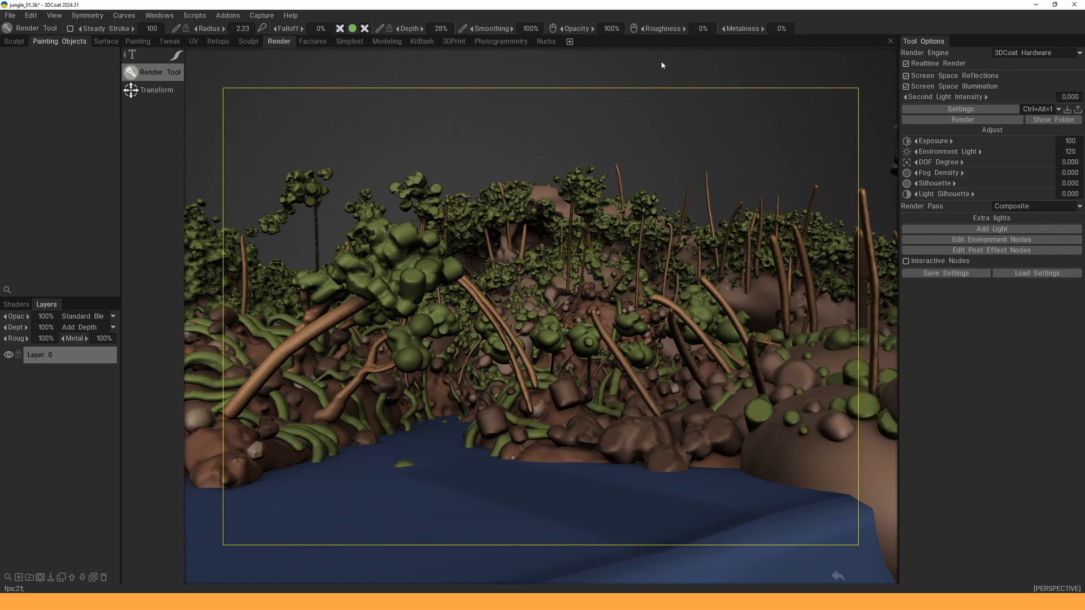
- Brighten the scene's lighting and adjust its shadows in the render settings
{"action": "left_click_drag", "start_coordinate": [623, 42], "coordinate": [704, 46]}
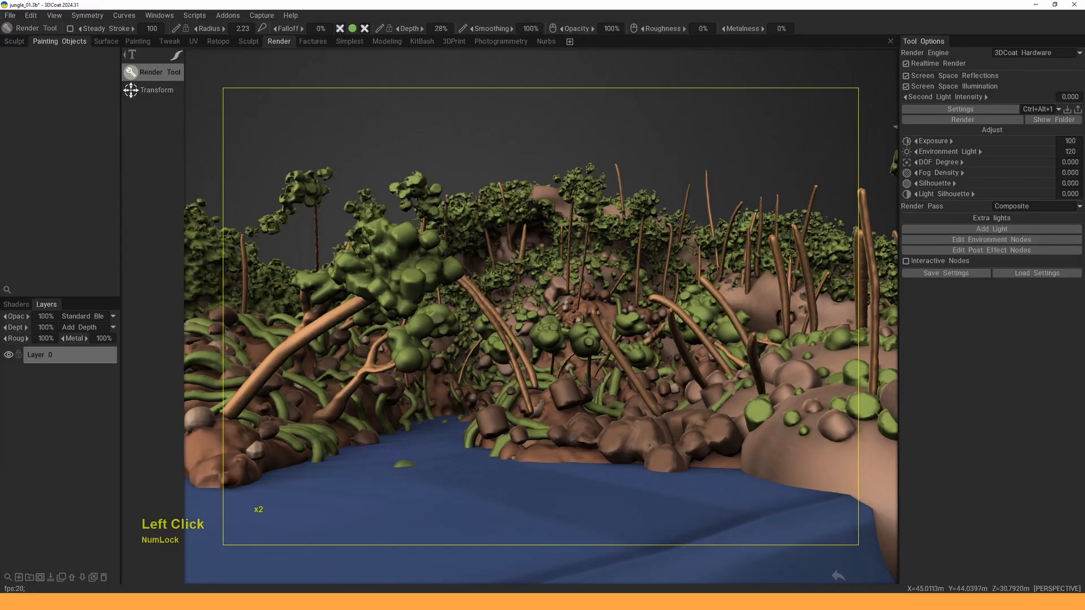
{"action": "left_click_drag", "start_coordinate": [635, 43], "coordinate": [721, 71]}
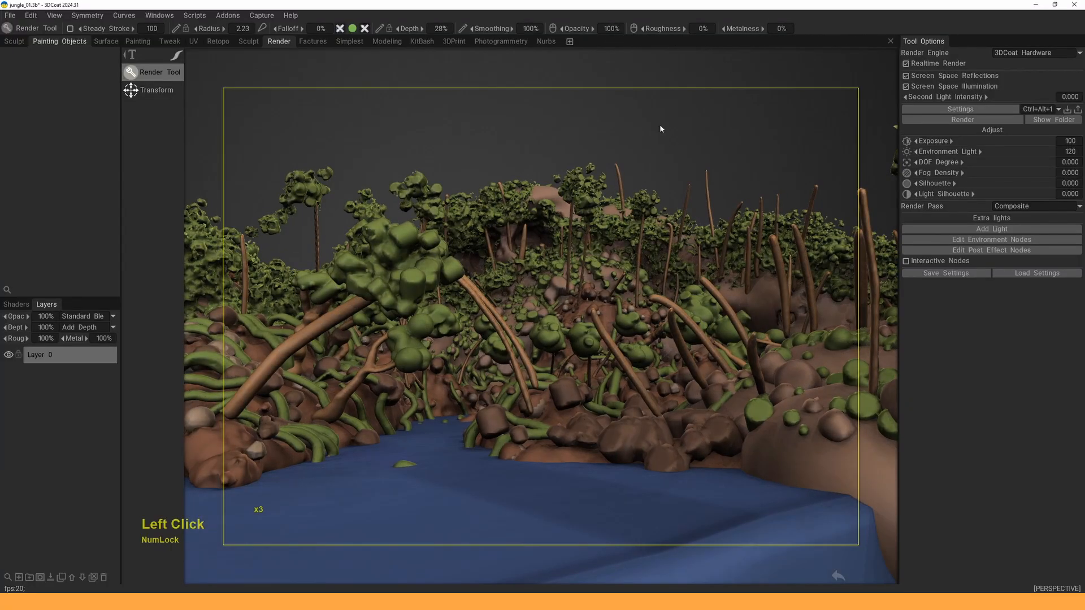
{"action": "left_click_drag", "start_coordinate": [635, 42], "coordinate": [726, 60]}
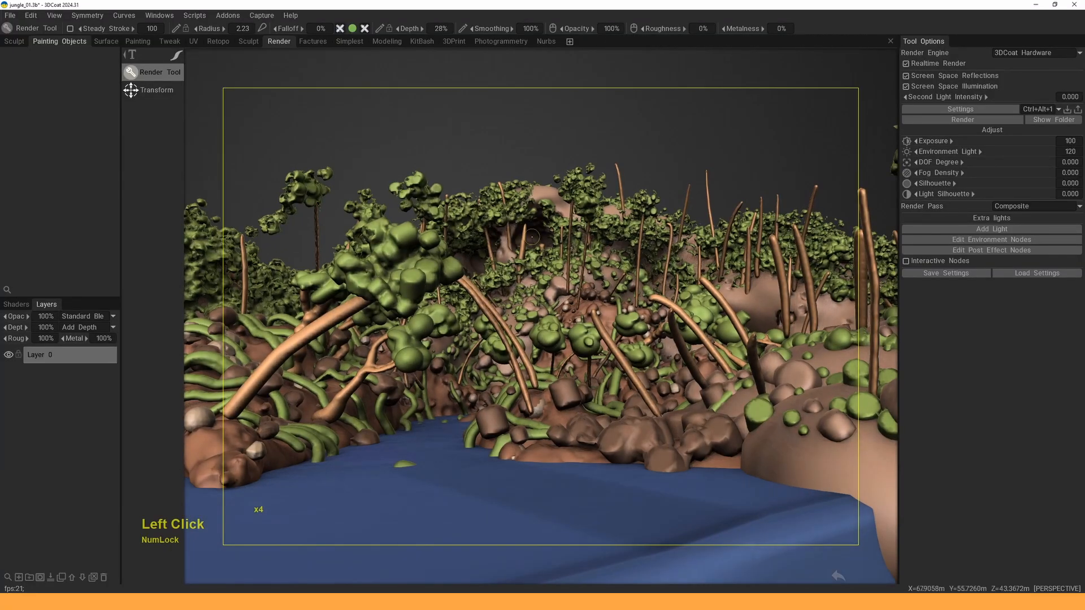
- Orbit and zoom out to view the whole rendered jungle diorama from several angles
{"action": "left_click_drag", "start_coordinate": [572, 245], "coordinate": [553, 260], "text": "alt"}
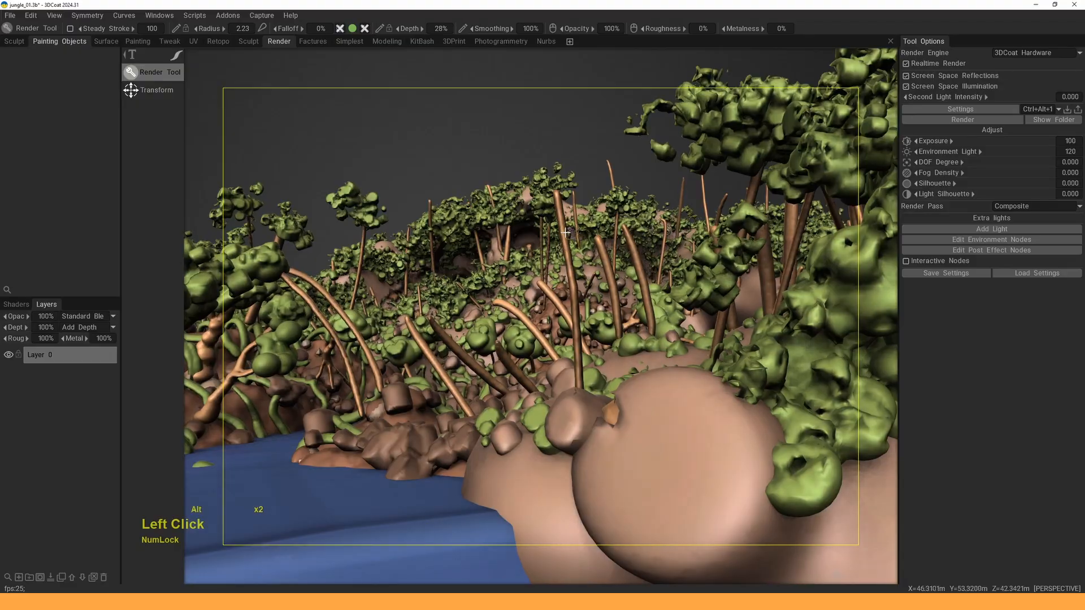
{"action": "right_click_drag", "start_coordinate": [567, 232], "coordinate": [546, 259], "text": "alt"}
{"action": "left_click_drag", "start_coordinate": [547, 259], "coordinate": [565, 255], "text": "alt"}
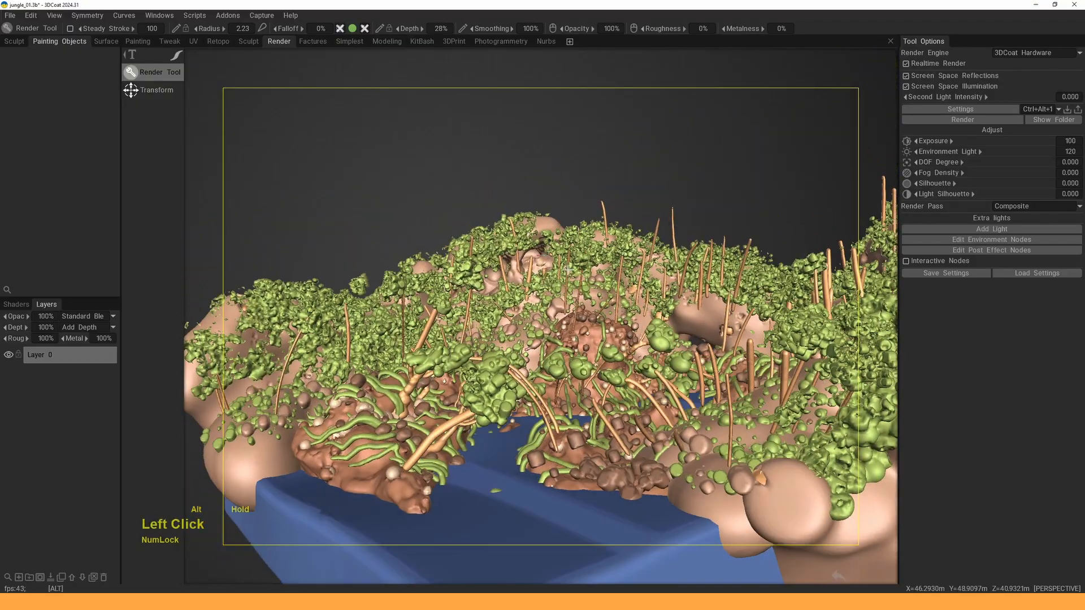
{"action": "middle_click_drag", "start_coordinate": [565, 254], "coordinate": [565, 266], "text": "alt"}
{"action": "right_click_drag", "start_coordinate": [565, 266], "coordinate": [565, 294]}
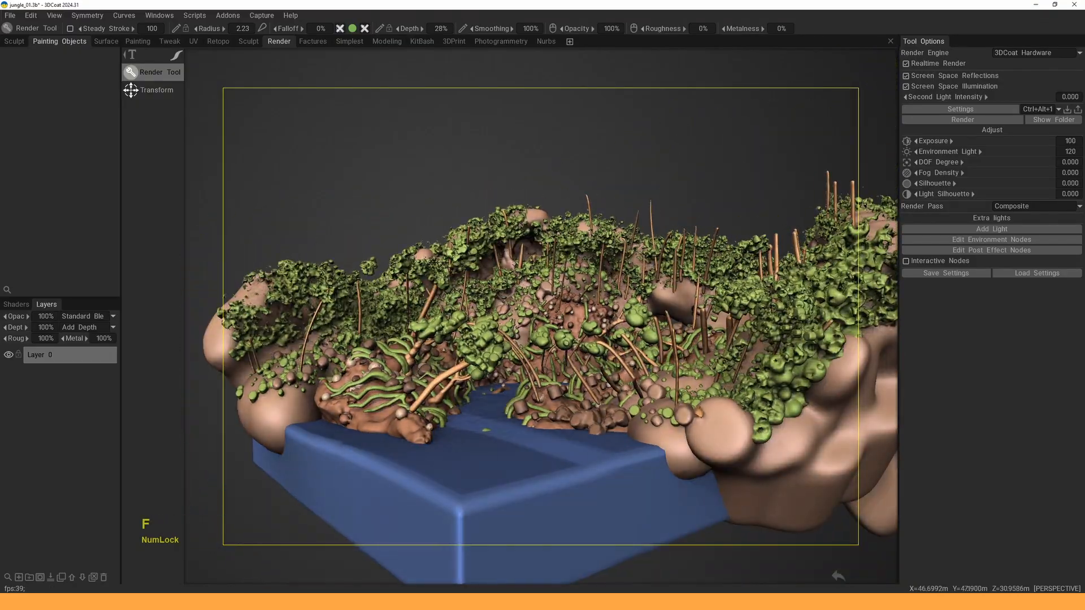
{"action": "left_click_drag", "start_coordinate": [532, 282], "coordinate": [565, 237]}
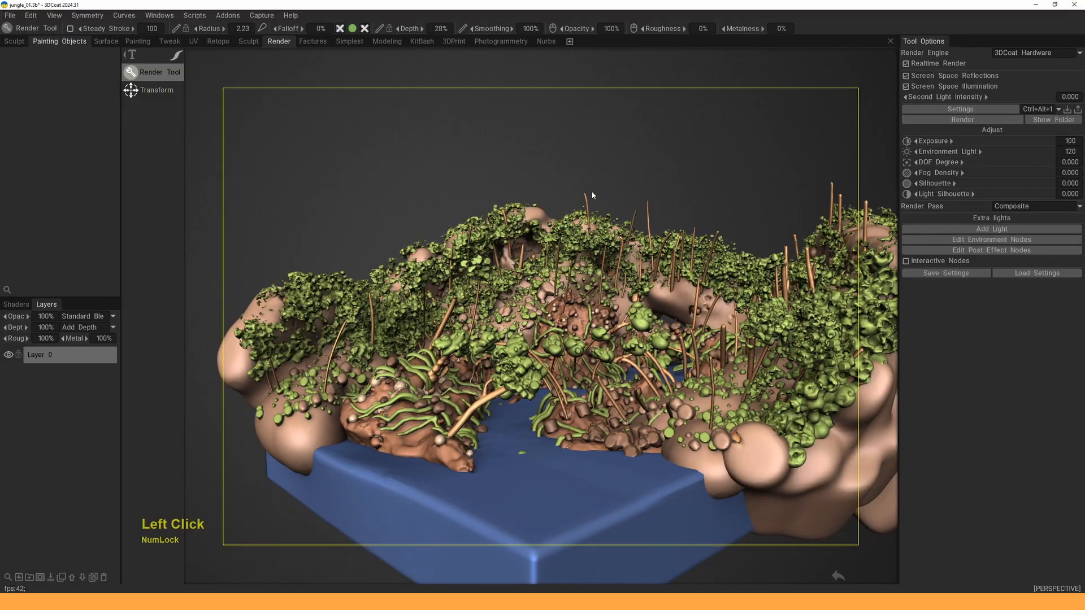
{"action": "middle_click_drag", "start_coordinate": [585, 268], "coordinate": [537, 260], "text": "alt"}
{"action": "left_click_drag", "start_coordinate": [537, 260], "coordinate": [552, 269], "text": "alt"}
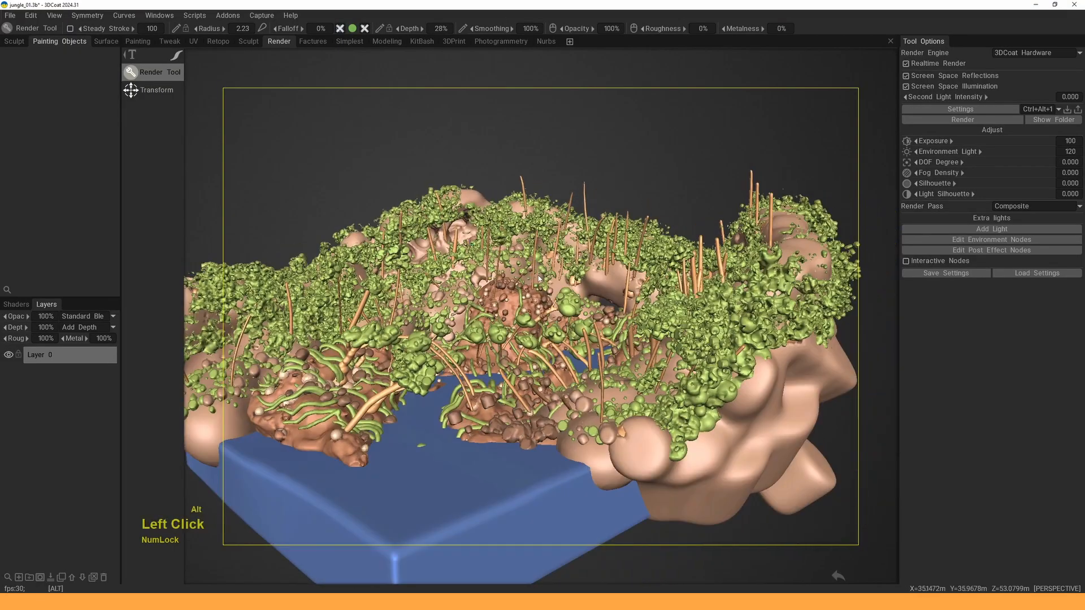
{"action": "middle_click_drag", "start_coordinate": [553, 269], "coordinate": [567, 271], "text": "alt"}
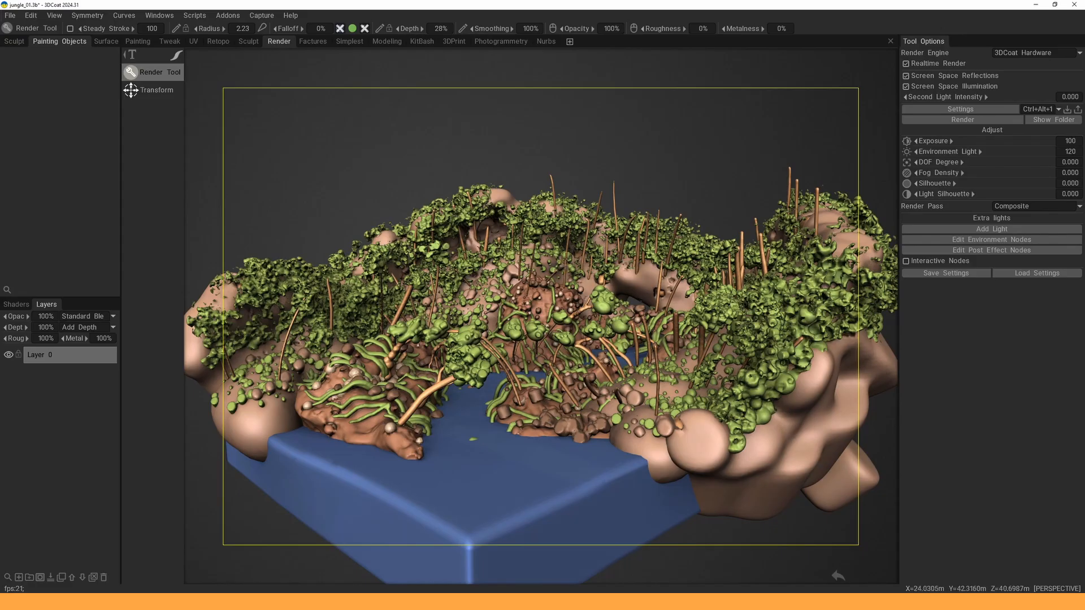
{"action": "middle_click_drag", "start_coordinate": [552, 280], "coordinate": [557, 282], "text": "alt"}
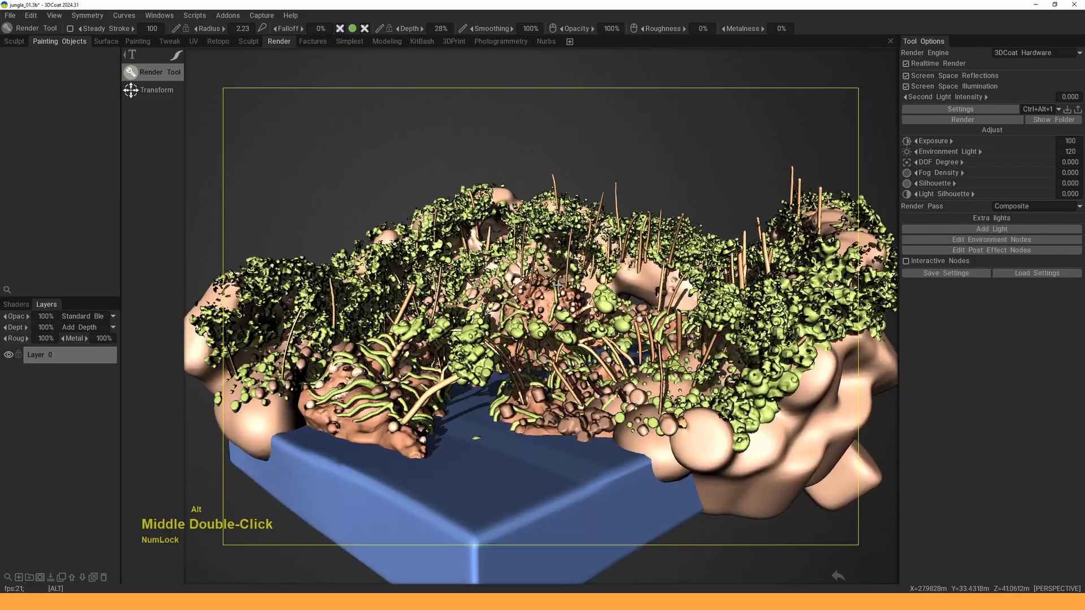
{"action": "mouse_move", "coordinate": [557, 282]}
{"action": "left_mouse_down", "text": "alt"}
{"action": "mouse_move", "coordinate": [572, 316]}
{"action": "mouse_move", "coordinate": [551, 296]}
{"action": "left_mouse_up", "text": "alt"}
{"action": "right_click_drag", "start_coordinate": [551, 296], "coordinate": [557, 282], "text": "alt"}
{"action": "middle_click_drag", "start_coordinate": [557, 283], "coordinate": [516, 271], "text": "alt"}
{"action": "right_click_drag", "start_coordinate": [516, 271], "coordinate": [519, 265]}
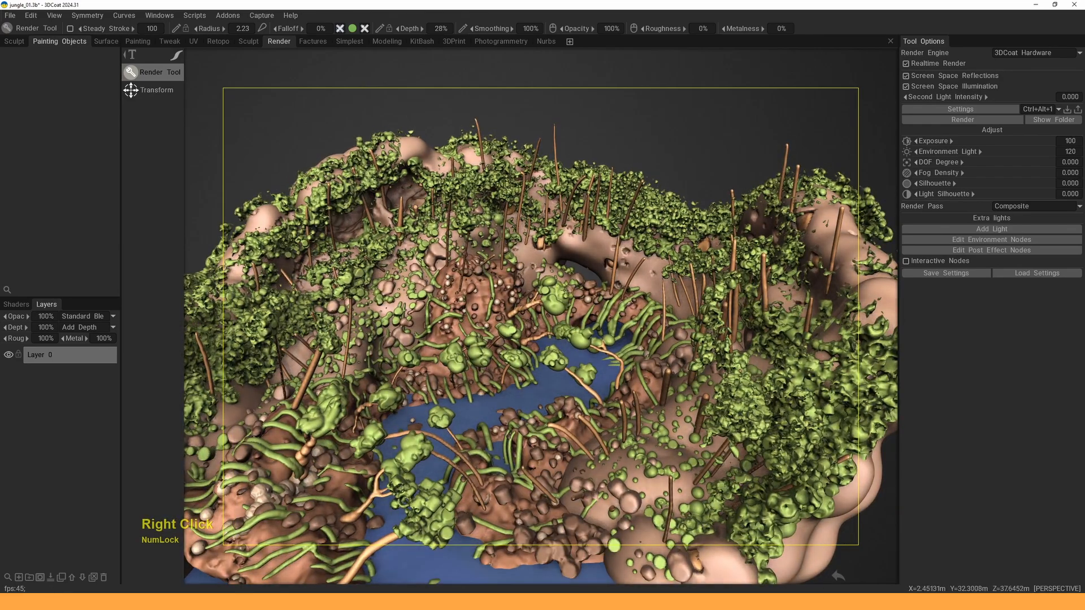
- Move in close over the riverbank foliage, ending on a top-down view of the river
{"action": "left_click_drag", "start_coordinate": [574, 247], "coordinate": [579, 259]}
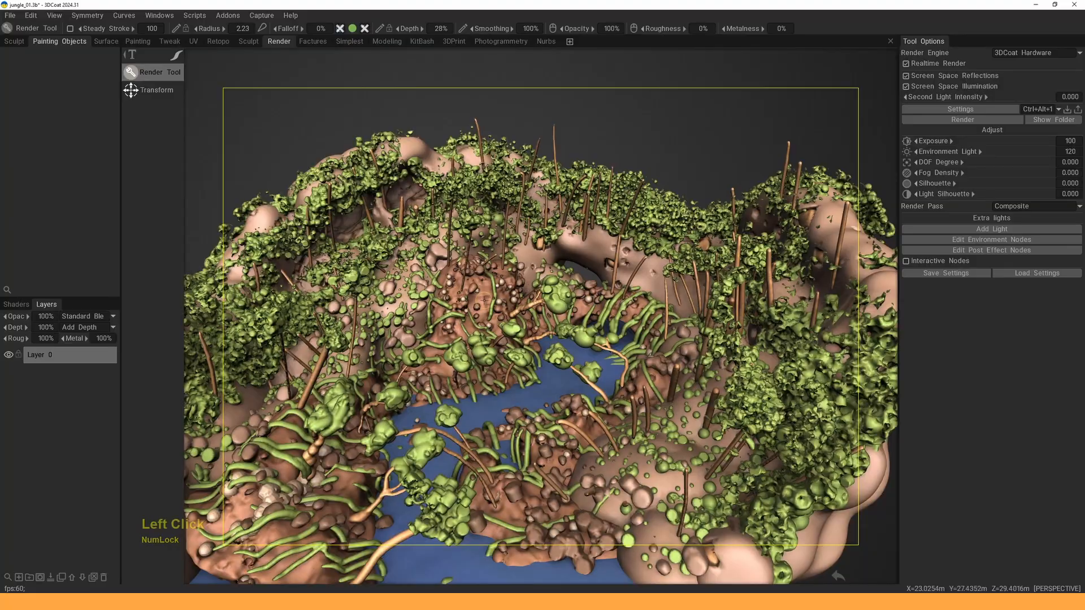
{"action": "left_click_drag", "start_coordinate": [485, 303], "coordinate": [536, 293], "text": "alt"}
{"action": "right_click_drag", "start_coordinate": [536, 294], "coordinate": [532, 282], "text": "alt"}
{"action": "left_click_drag", "start_coordinate": [531, 283], "coordinate": [542, 275], "text": "alt"}
{"action": "right_click_drag", "start_coordinate": [542, 276], "coordinate": [549, 271], "text": "alt"}
{"action": "middle_click_drag", "start_coordinate": [550, 272], "coordinate": [541, 279], "text": "alt"}
{"action": "right_click_drag", "start_coordinate": [541, 279], "coordinate": [542, 262], "text": "alt"}
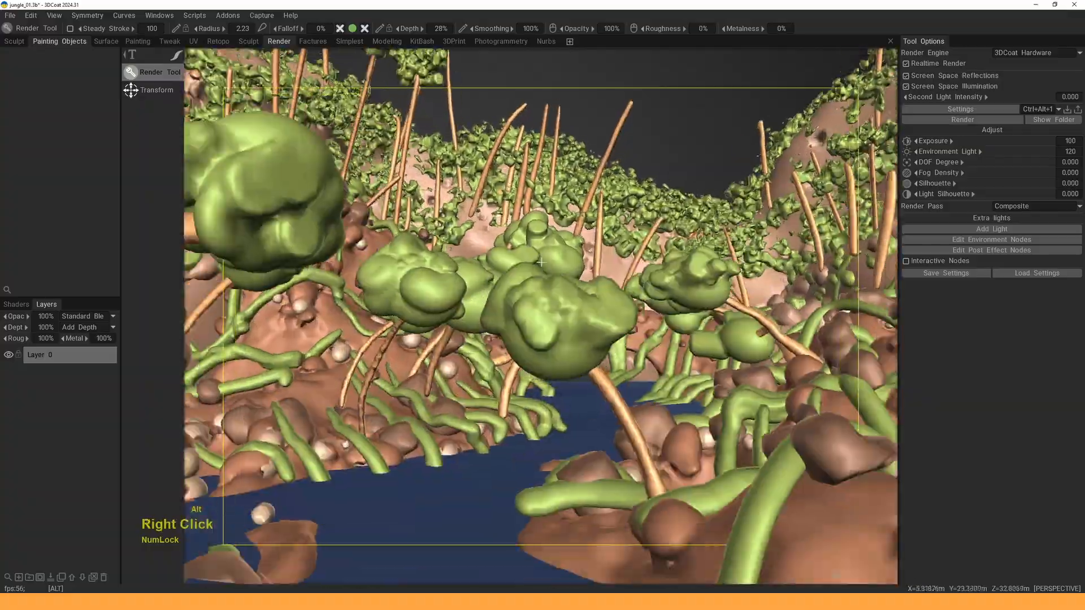
{"action": "left_click_drag", "start_coordinate": [540, 262], "coordinate": [545, 273], "text": "alt"}
{"action": "right_click_drag", "start_coordinate": [544, 273], "coordinate": [550, 284], "text": "alt"}
{"action": "left_click_drag", "start_coordinate": [549, 284], "coordinate": [553, 295], "text": "alt"}
{"action": "middle_click_drag", "start_coordinate": [553, 295], "coordinate": [557, 306], "text": "alt"}
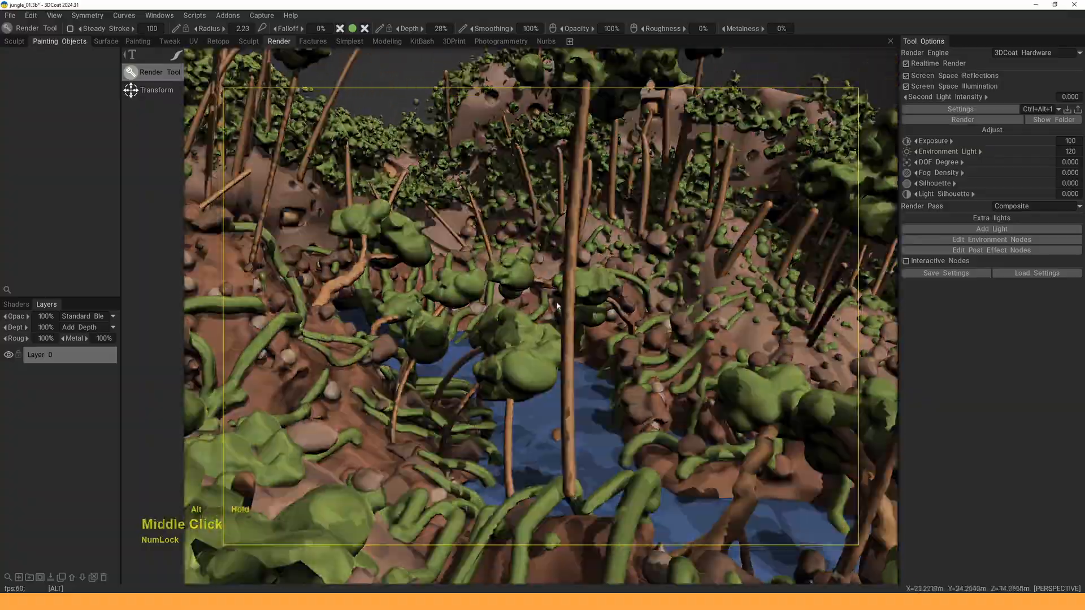
{"action": "right_click_drag", "start_coordinate": [557, 306], "coordinate": [554, 343], "text": "alt"}
{"action": "left_click_drag", "start_coordinate": [554, 343], "coordinate": [551, 362], "text": "alt"}
{"action": "middle_click_drag", "start_coordinate": [551, 362], "coordinate": [550, 380], "text": "alt"}
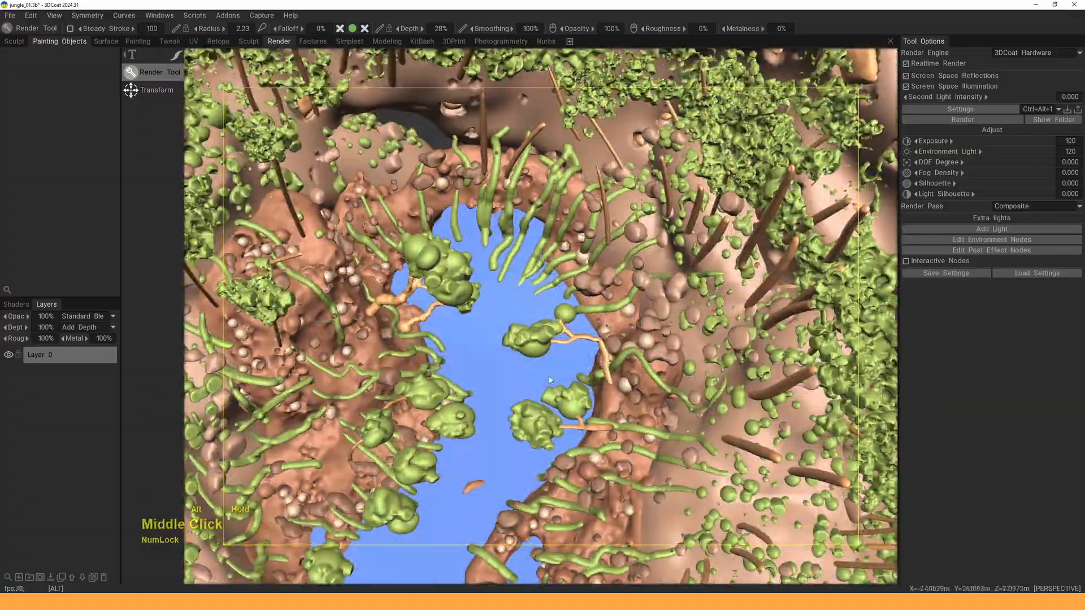
{"action": "right_click_drag", "start_coordinate": [550, 380], "coordinate": [551, 368], "text": "alt"}
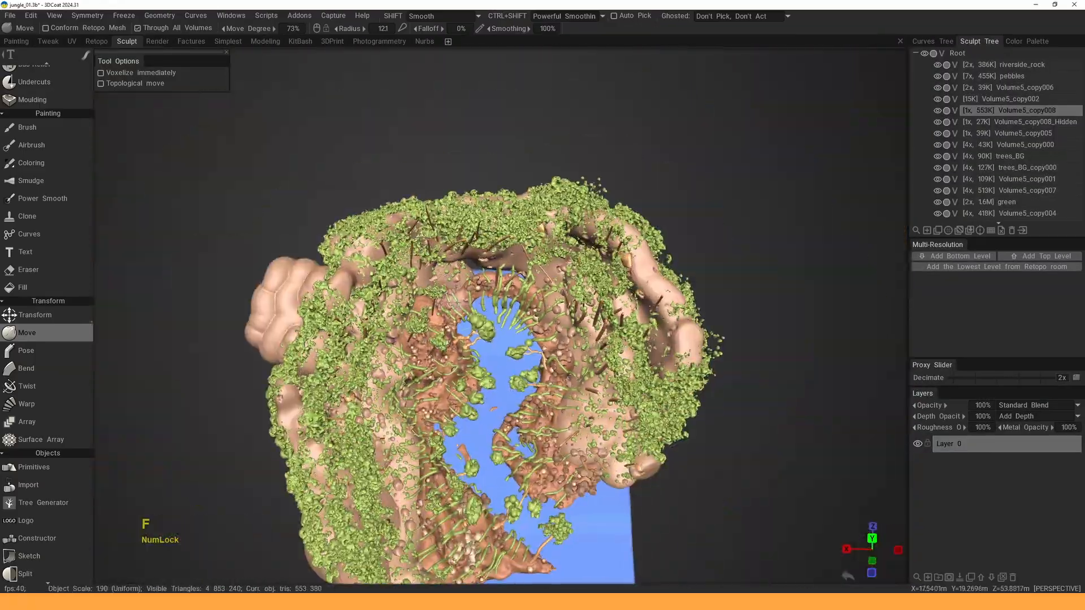
{"action": "left_click_drag", "start_coordinate": [450, 300], "coordinate": [469, 283], "text": "alt"}
{"action": "middle_click_drag", "start_coordinate": [469, 283], "coordinate": [475, 299], "text": "alt"}
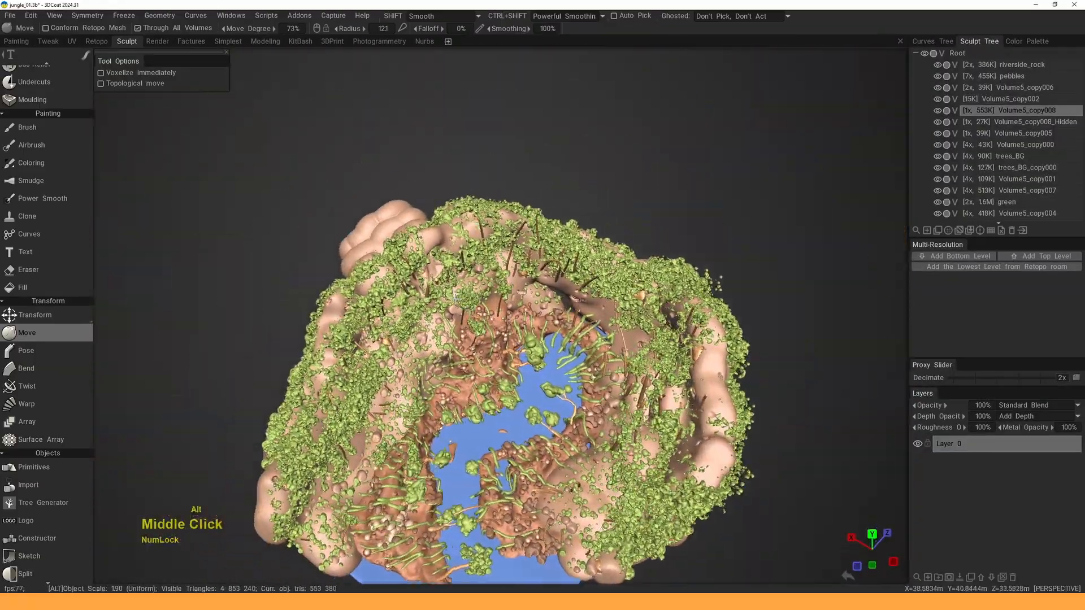
{"action": "right_click_drag", "start_coordinate": [475, 300], "coordinate": [492, 322], "text": "alt"}
{"action": "left_click_drag", "start_coordinate": [492, 323], "coordinate": [486, 283], "text": "alt"}
{"action": "right_click_drag", "start_coordinate": [486, 283], "coordinate": [488, 293], "text": "alt"}
{"action": "left_click_drag", "start_coordinate": [487, 293], "coordinate": [480, 316], "text": "alt"}
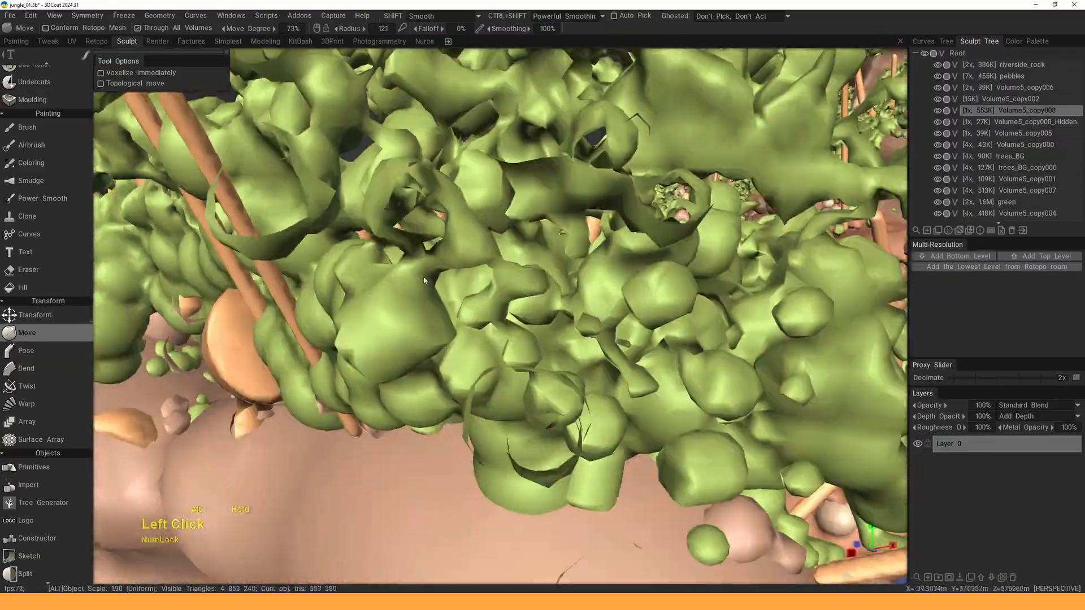
{"action": "right_click_drag", "start_coordinate": [481, 316], "coordinate": [456, 266], "text": "alt"}
{"action": "middle_click_drag", "start_coordinate": [492, 273], "coordinate": [447, 276], "text": "alt"}
{"action": "left_click_drag", "start_coordinate": [447, 276], "coordinate": [480, 283], "text": "alt"}
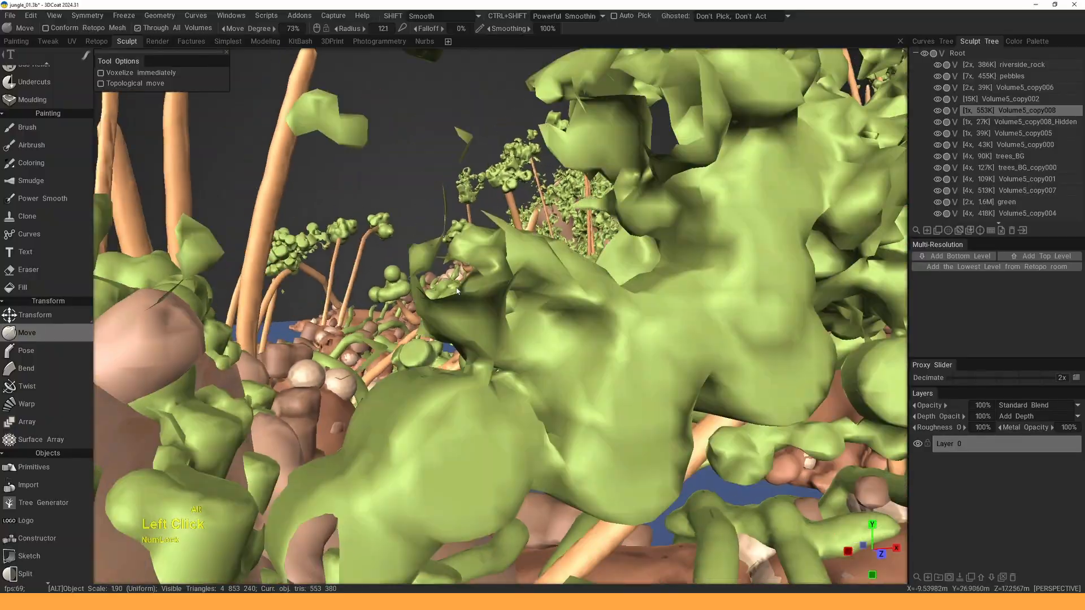
{"action": "mouse_move", "coordinate": [480, 283]}
{"action": "right_mouse_down", "text": "alt"}
{"action": "mouse_move", "coordinate": [497, 308]}
{"action": "mouse_move", "coordinate": [500, 283]}
{"action": "right_mouse_up", "text": "alt"}
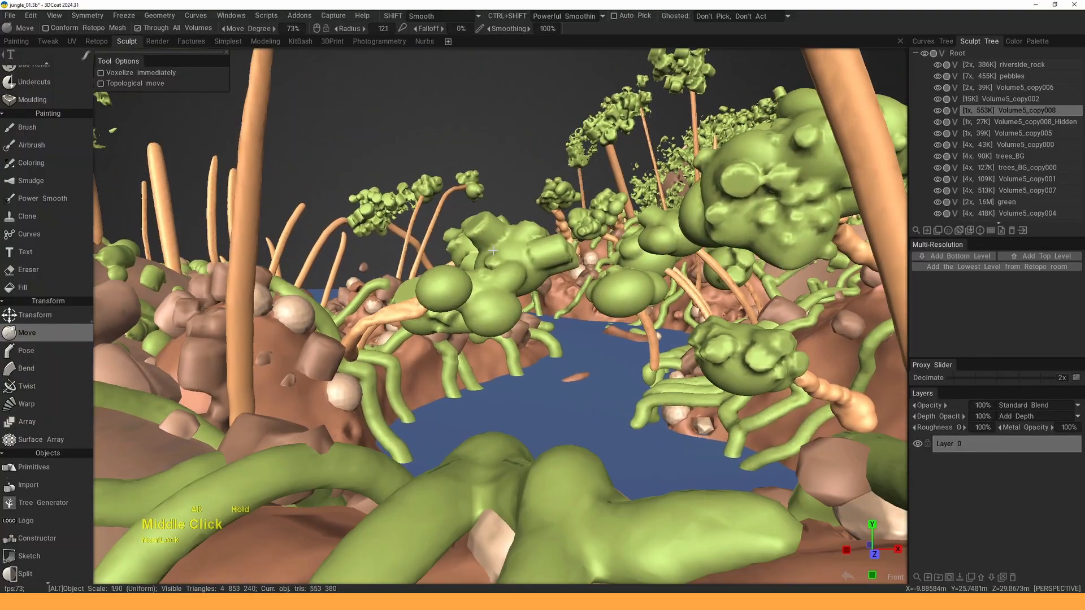
{"action": "left_click_drag", "start_coordinate": [500, 283], "coordinate": [506, 266], "text": "alt"}
{"action": "middle_click_drag", "start_coordinate": [506, 265], "coordinate": [508, 258], "text": "alt"}
{"action": "mouse_move", "coordinate": [509, 257]}
{"action": "right_mouse_down", "text": "alt"}
{"action": "mouse_move", "coordinate": [497, 248]}
{"action": "mouse_move", "coordinate": [503, 277]}
{"action": "right_mouse_up", "text": "alt"}
{"action": "middle_click_drag", "start_coordinate": [503, 277], "coordinate": [432, 258], "text": "alt"}
{"action": "right_click_drag", "start_coordinate": [432, 257], "coordinate": [441, 254], "text": "alt"}
{"action": "middle_click_drag", "start_coordinate": [441, 255], "coordinate": [458, 260], "text": "alt"}
{"action": "left_click_drag", "start_coordinate": [458, 260], "coordinate": [475, 266], "text": "alt"}
{"action": "right_click_drag", "start_coordinate": [474, 266], "coordinate": [497, 274], "text": "alt"}
{"action": "left_click_drag", "start_coordinate": [498, 274], "coordinate": [458, 265], "text": "alt"}
{"action": "right_click_drag", "start_coordinate": [457, 265], "coordinate": [434, 261], "text": "alt"}
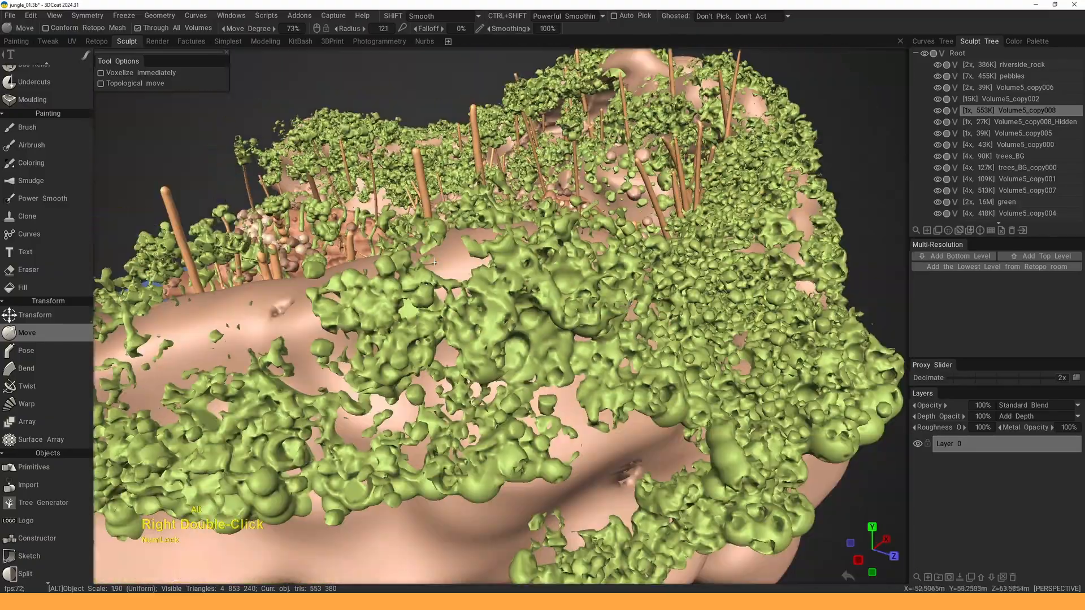
{"action": "mouse_move", "coordinate": [435, 261]}
{"action": "left_mouse_down", "text": "alt"}
{"action": "mouse_move", "coordinate": [452, 271]}
{"action": "mouse_move", "coordinate": [443, 277]}
{"action": "left_mouse_up", "text": "alt"}
{"action": "right_click_drag", "start_coordinate": [444, 277], "coordinate": [481, 288], "text": "alt"}
{"action": "mouse_move", "coordinate": [480, 288]}
{"action": "left_mouse_down", "text": "alt"}
{"action": "mouse_move", "coordinate": [423, 305]}
{"action": "mouse_move", "coordinate": [469, 288]}
{"action": "left_mouse_up", "text": "alt"}
{"action": "right_click_drag", "start_coordinate": [469, 288], "coordinate": [447, 252], "text": "alt"}
{"action": "left_click_drag", "start_coordinate": [446, 251], "coordinate": [613, 240], "text": "alt"}
{"action": "right_click_drag", "start_coordinate": [613, 240], "coordinate": [588, 210], "text": "alt"}
{"action": "left_click_drag", "start_coordinate": [589, 210], "coordinate": [565, 207], "text": "alt"}
{"action": "middle_click_drag", "start_coordinate": [565, 206], "coordinate": [569, 215], "text": "alt"}
{"action": "right_click_drag", "start_coordinate": [569, 215], "coordinate": [512, 263], "text": "alt"}
{"action": "left_click_drag", "start_coordinate": [446, 308], "coordinate": [466, 306], "text": "alt"}
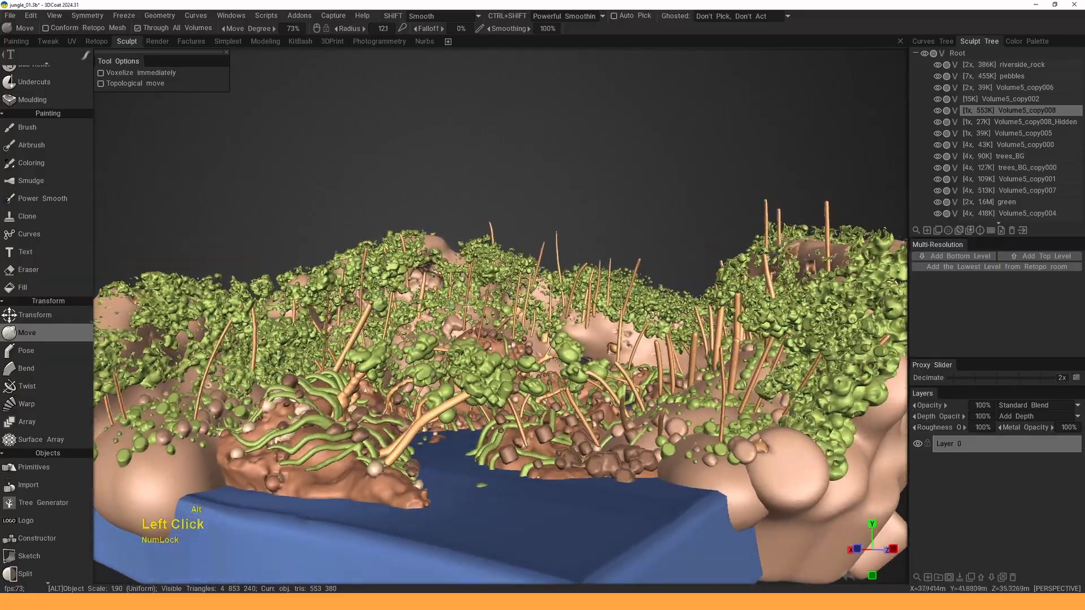
{"action": "right_click_drag", "start_coordinate": [467, 307], "coordinate": [490, 314], "text": "alt"}
{"action": "middle_click_drag", "start_coordinate": [491, 314], "coordinate": [452, 295], "text": "alt"}
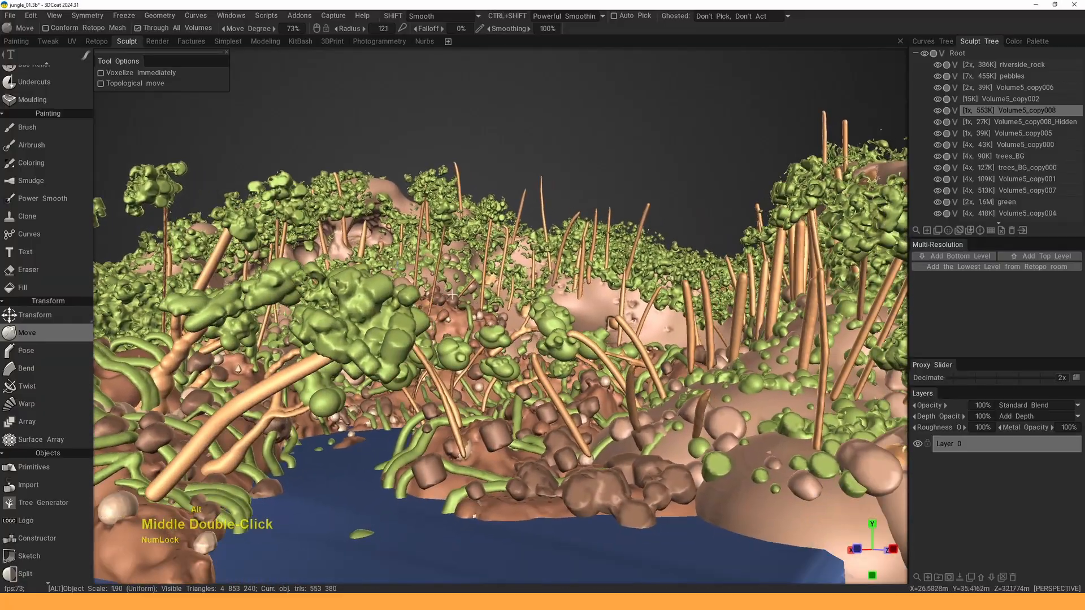
{"action": "right_click_drag", "start_coordinate": [452, 295], "coordinate": [435, 299], "text": "alt"}
{"action": "left_click_drag", "start_coordinate": [467, 290], "coordinate": [490, 290], "text": "alt"}
{"action": "right_click_drag", "start_coordinate": [491, 291], "coordinate": [512, 299], "text": "alt"}
{"action": "middle_click_drag", "start_coordinate": [512, 300], "coordinate": [497, 289], "text": "alt"}
{"action": "left_click_drag", "start_coordinate": [480, 288], "coordinate": [520, 288], "text": "alt"}
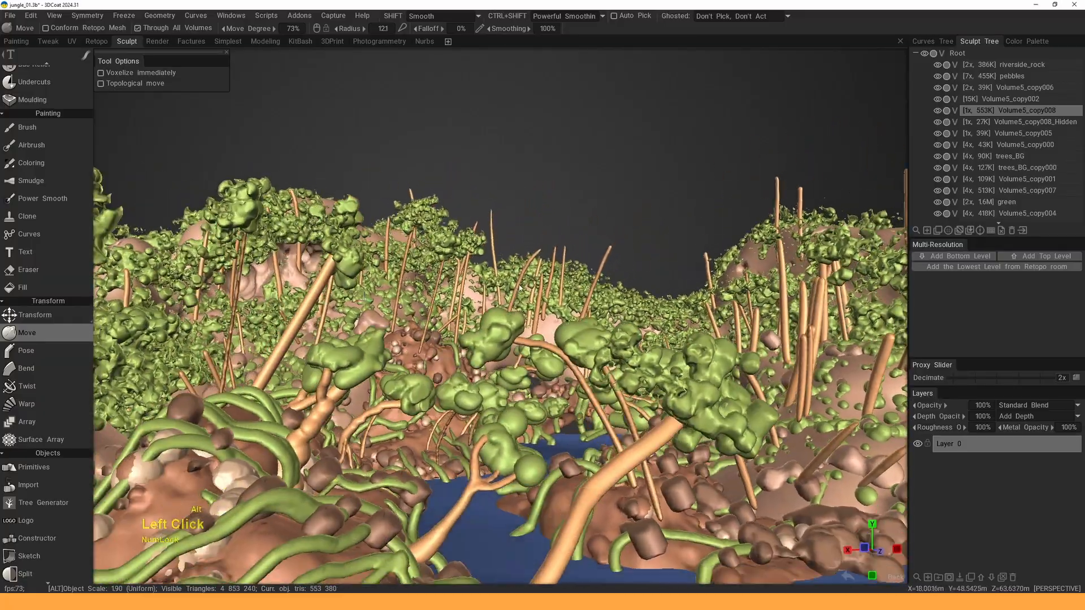
{"action": "right_click_drag", "start_coordinate": [520, 288], "coordinate": [544, 289], "text": "alt"}
{"action": "middle_click_drag", "start_coordinate": [543, 290], "coordinate": [551, 271], "text": "alt"}
{"action": "left_click_drag", "start_coordinate": [534, 266], "coordinate": [560, 267], "text": "alt"}
{"action": "middle_click_drag", "start_coordinate": [560, 268], "coordinate": [537, 266], "text": "alt"}
{"action": "left_click_drag", "start_coordinate": [537, 266], "coordinate": [604, 266], "text": "alt"}
{"action": "middle_click_drag", "start_coordinate": [604, 266], "coordinate": [588, 244], "text": "alt"}
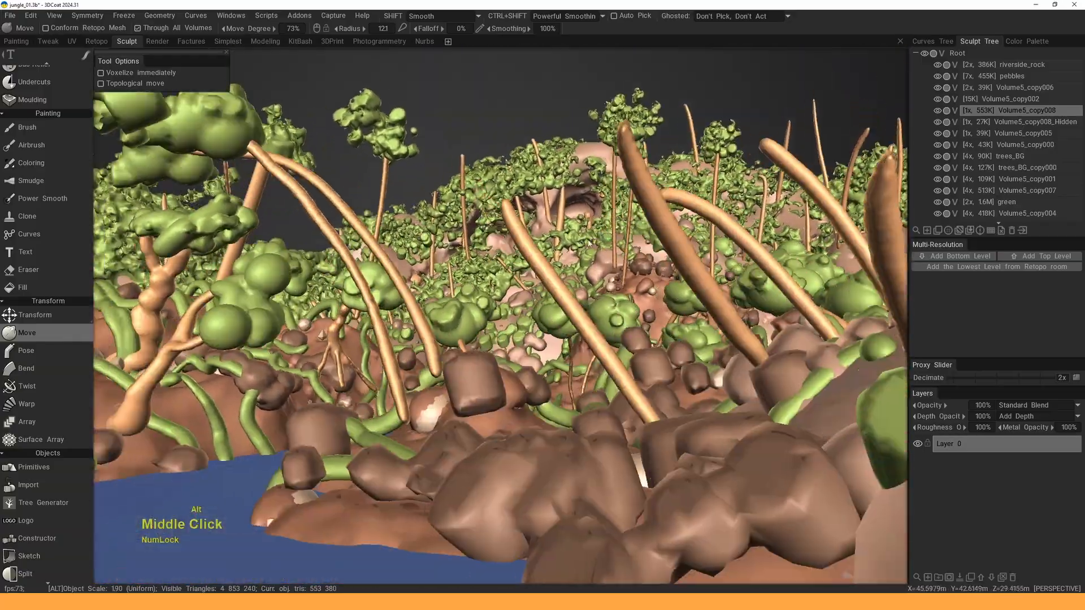
{"action": "left_click_drag", "start_coordinate": [588, 243], "coordinate": [577, 261], "text": "alt"}
{"action": "middle_click_drag", "start_coordinate": [578, 261], "coordinate": [597, 249], "text": "alt"}
{"action": "mouse_move", "coordinate": [596, 249]}
{"action": "left_mouse_down", "text": "alt"}
{"action": "mouse_move", "coordinate": [568, 269]}
{"action": "mouse_move", "coordinate": [564, 226]}
{"action": "left_mouse_up", "text": "alt"}
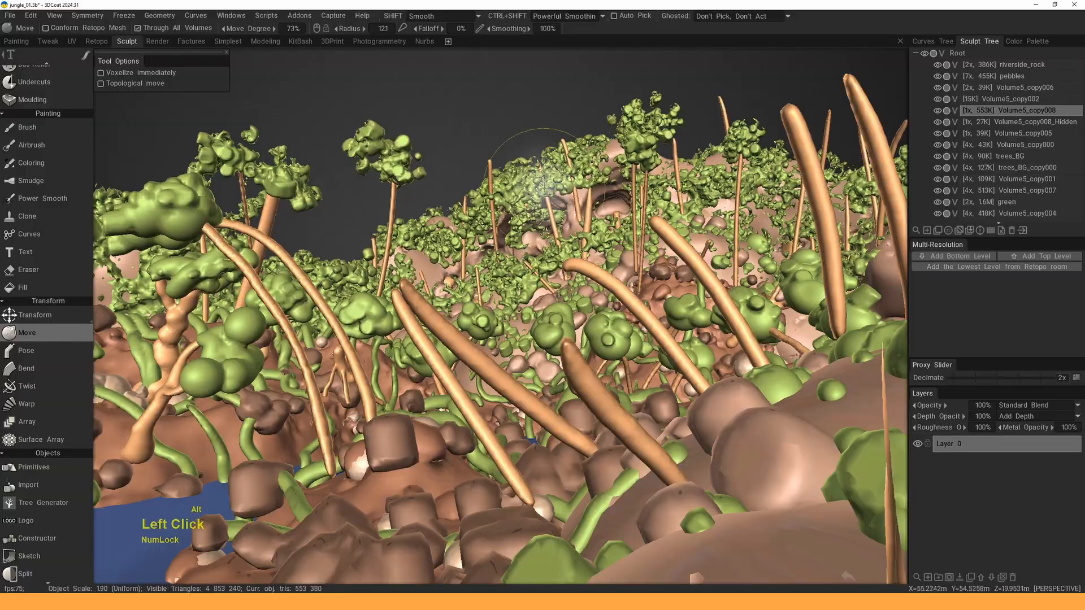
{"action": "right_click_drag", "start_coordinate": [545, 187], "coordinate": [537, 266], "text": "alt"}
{"action": "left_click_drag", "start_coordinate": [537, 266], "coordinate": [572, 331], "text": "alt"}
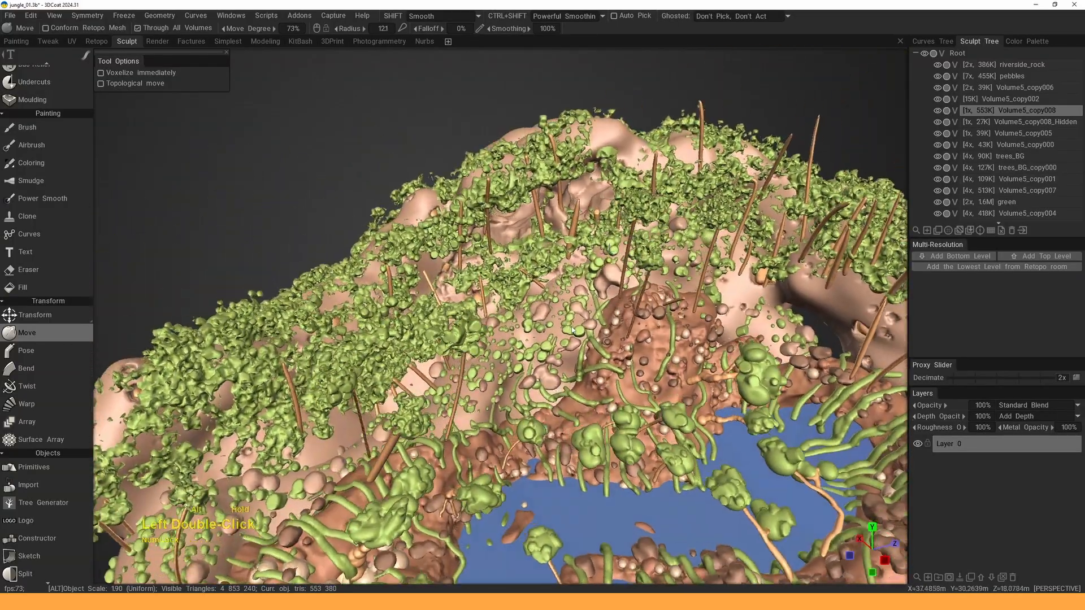
{"action": "right_click_drag", "start_coordinate": [572, 331], "coordinate": [526, 316], "text": "alt"}
{"action": "middle_click_drag", "start_coordinate": [526, 316], "coordinate": [493, 307], "text": "alt"}
{"action": "left_click_drag", "start_coordinate": [493, 308], "coordinate": [512, 325], "text": "alt"}
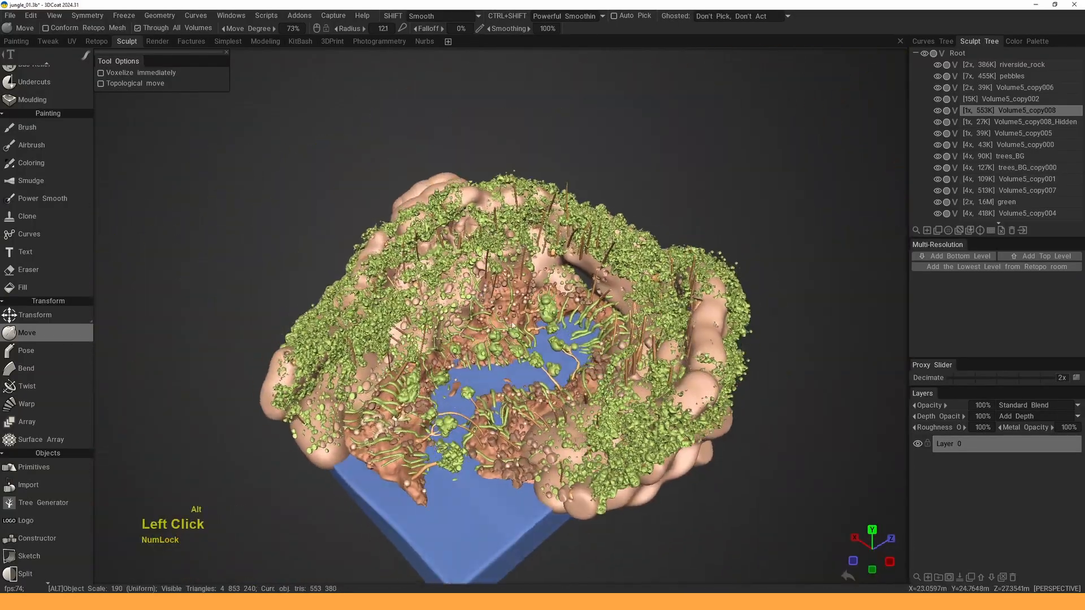
{"action": "right_click_drag", "start_coordinate": [512, 325], "coordinate": [477, 240], "text": "alt"}
{"action": "middle_click_drag", "start_coordinate": [477, 240], "coordinate": [491, 226], "text": "alt"}
{"action": "right_click_drag", "start_coordinate": [490, 226], "coordinate": [508, 317], "text": "alt"}
{"action": "left_click_drag", "start_coordinate": [507, 317], "coordinate": [513, 266], "text": "alt"}
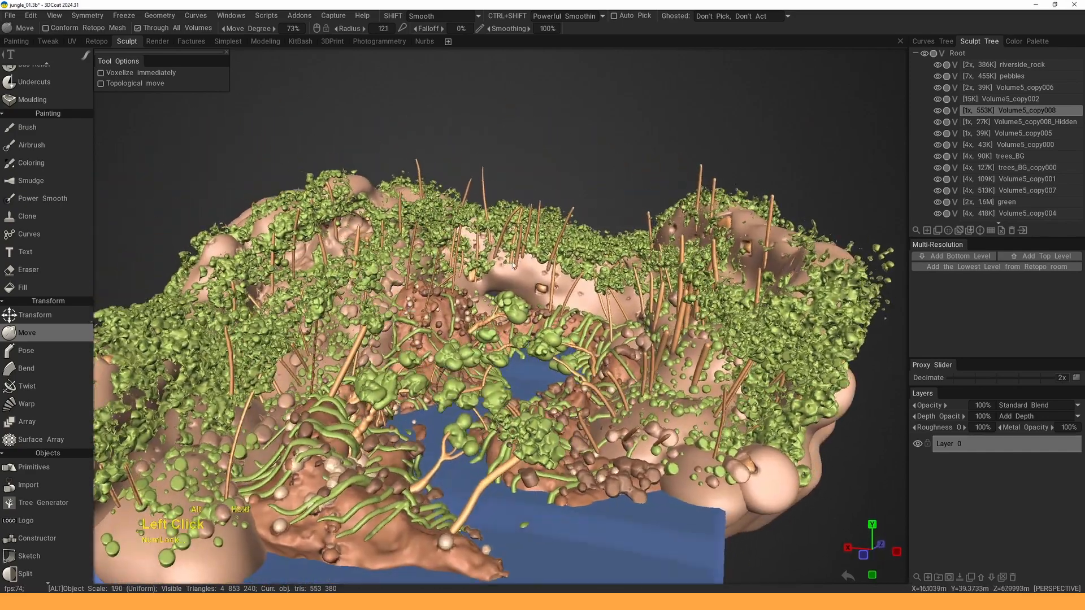
{"action": "middle_click_drag", "start_coordinate": [513, 265], "coordinate": [543, 264], "text": "alt"}
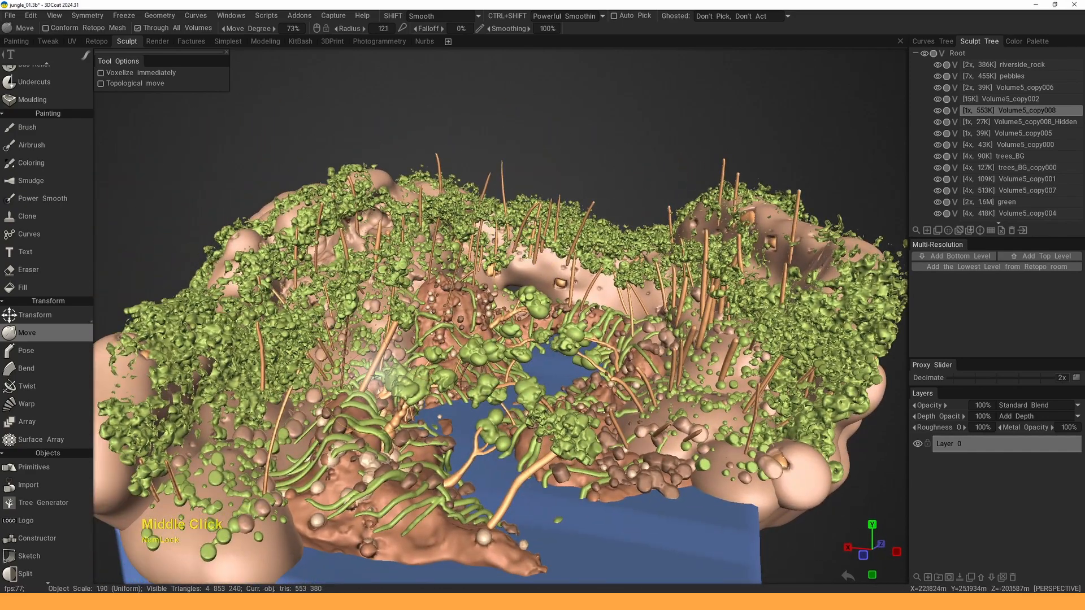
{"action": "middle_click_drag", "start_coordinate": [390, 375], "coordinate": [509, 331], "text": "alt"}
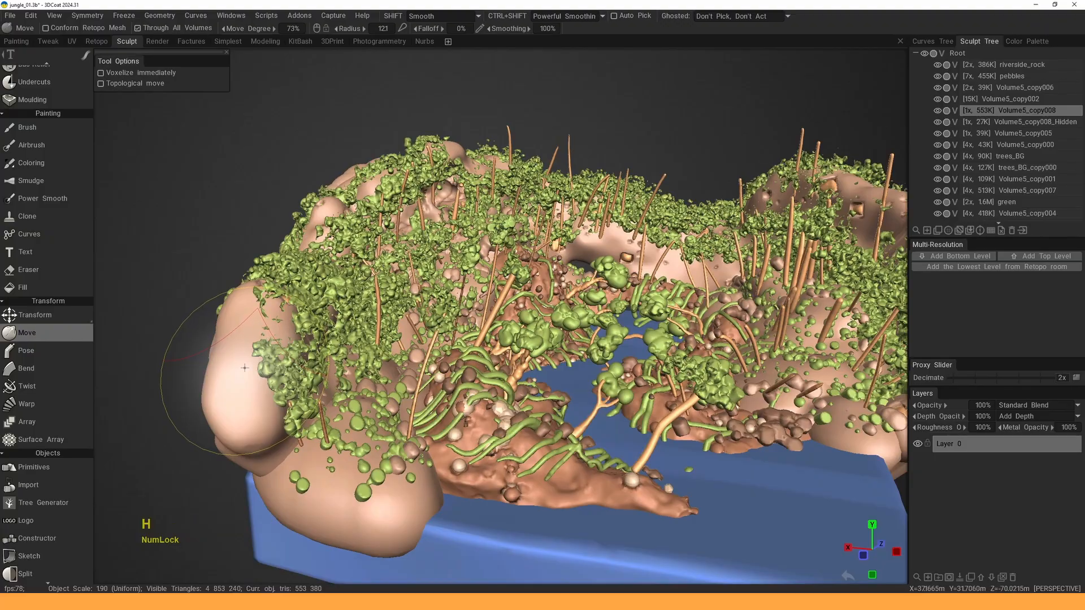
- Isolate the Volume5_copy008 rock, frame it and select the Pinch tool
{"action": "left_click", "coordinate": [937, 110], "text": "alt"}
{"action": "double_click", "coordinate": [586, 219], "text": "alt"}
{"action": "left_click_drag", "start_coordinate": [586, 219], "coordinate": [543, 249], "text": "alt"}
{"action": "middle_click", "coordinate": [543, 249]}
{"action": "middle_click", "coordinate": [543, 248]}
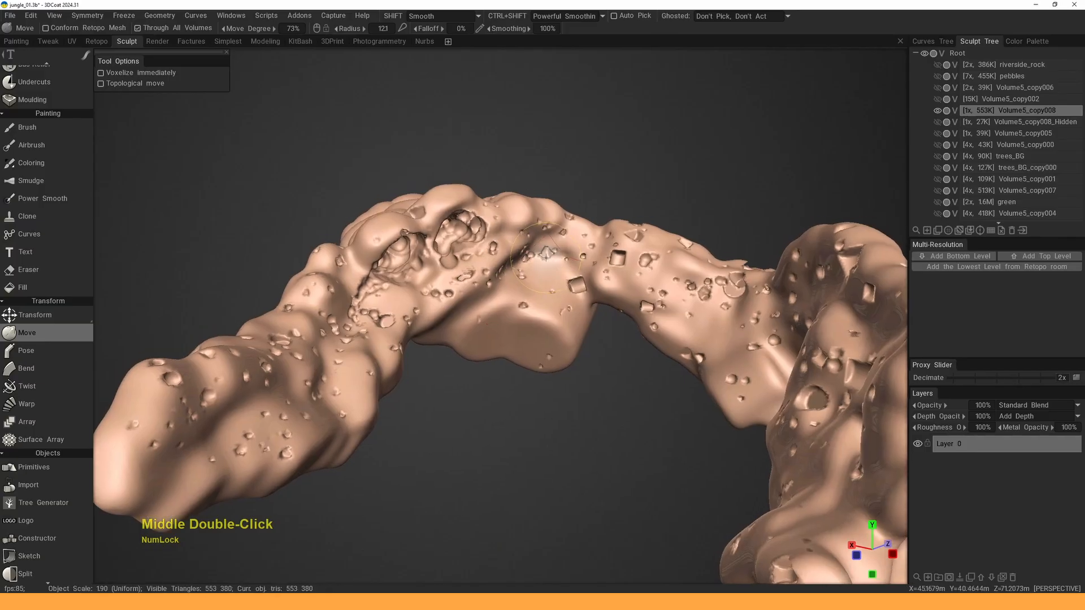
{"action": "key", "text": "space"}
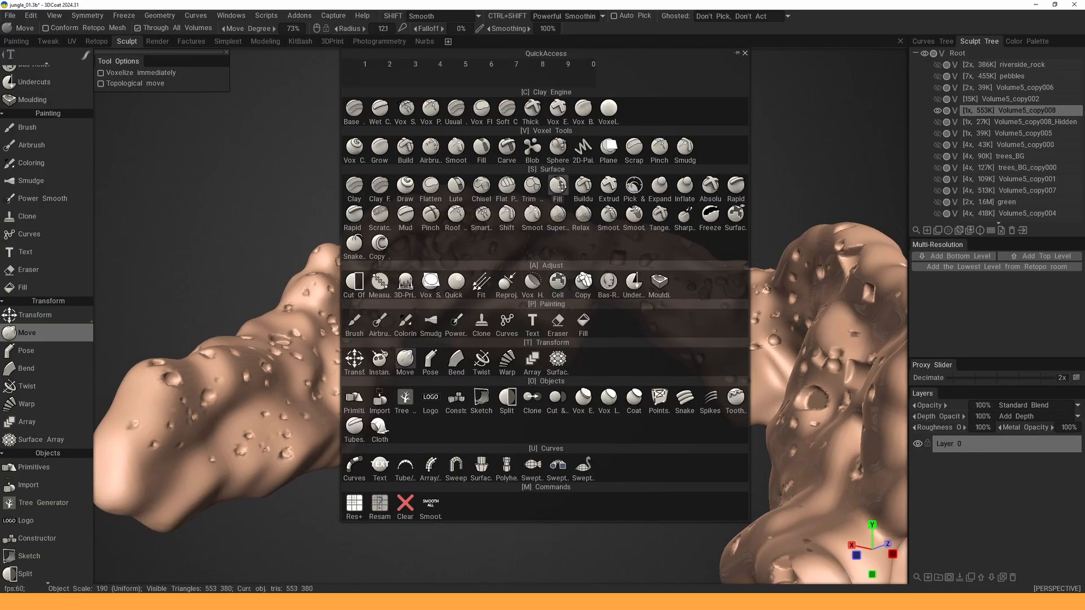
{"action": "left_click", "coordinate": [436, 221]}
- Switch the rock to surface sculpting mode and reactivate Pinch with Z
{"action": "middle_click_drag", "start_coordinate": [438, 238], "coordinate": [445, 300], "text": "alt"}
{"action": "left_click_drag", "start_coordinate": [444, 300], "coordinate": [444, 307], "text": "alt"}
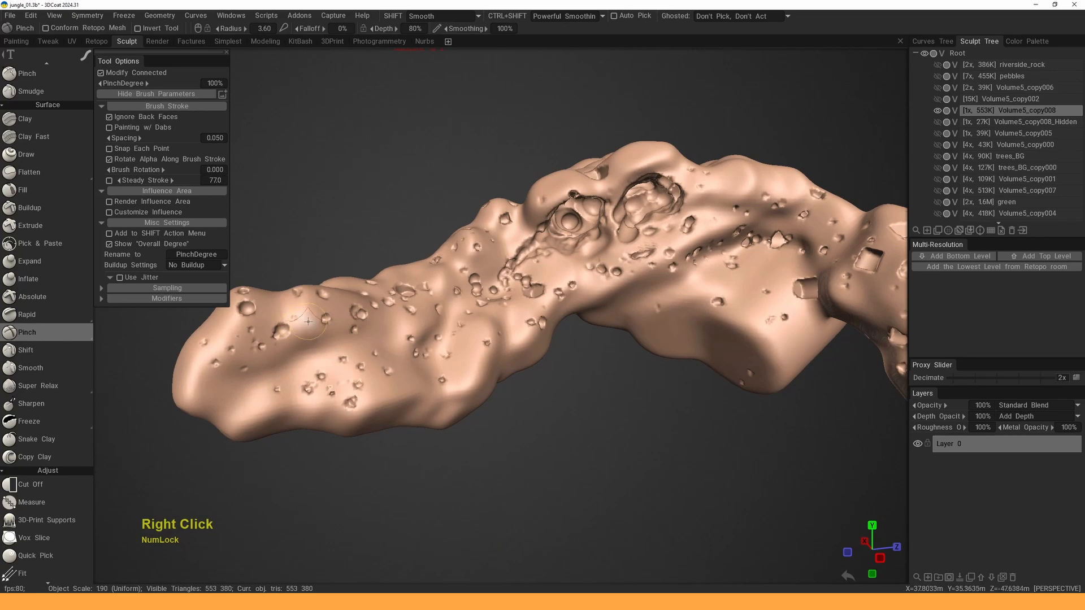
{"action": "middle_click_drag", "start_coordinate": [307, 321], "coordinate": [347, 304]}
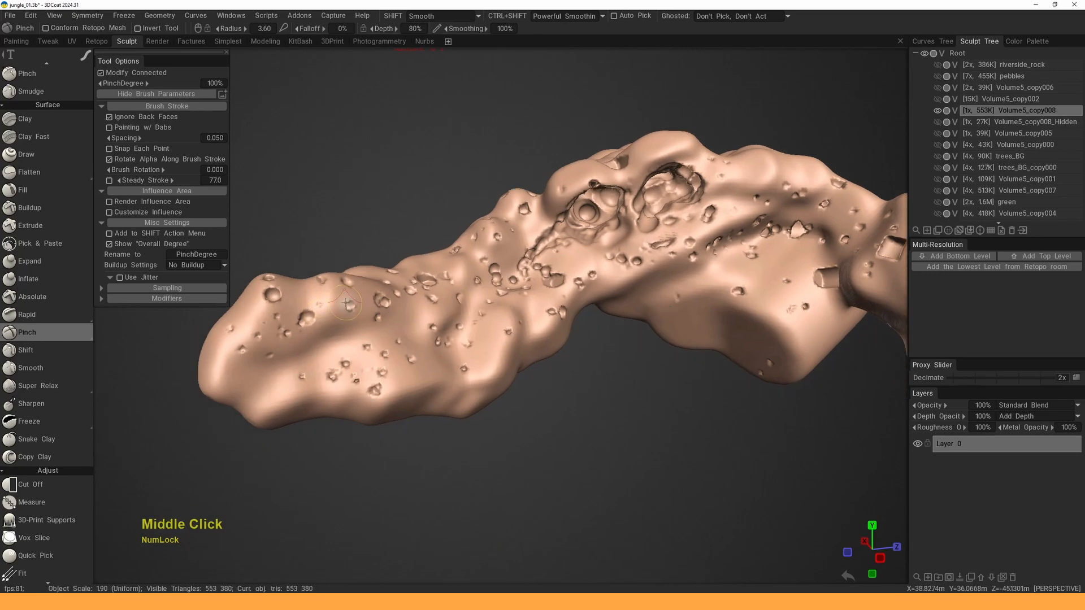
{"action": "left_click", "coordinate": [954, 111]}
{"action": "left_click_drag", "start_coordinate": [325, 344], "coordinate": [309, 357], "text": "alt"}
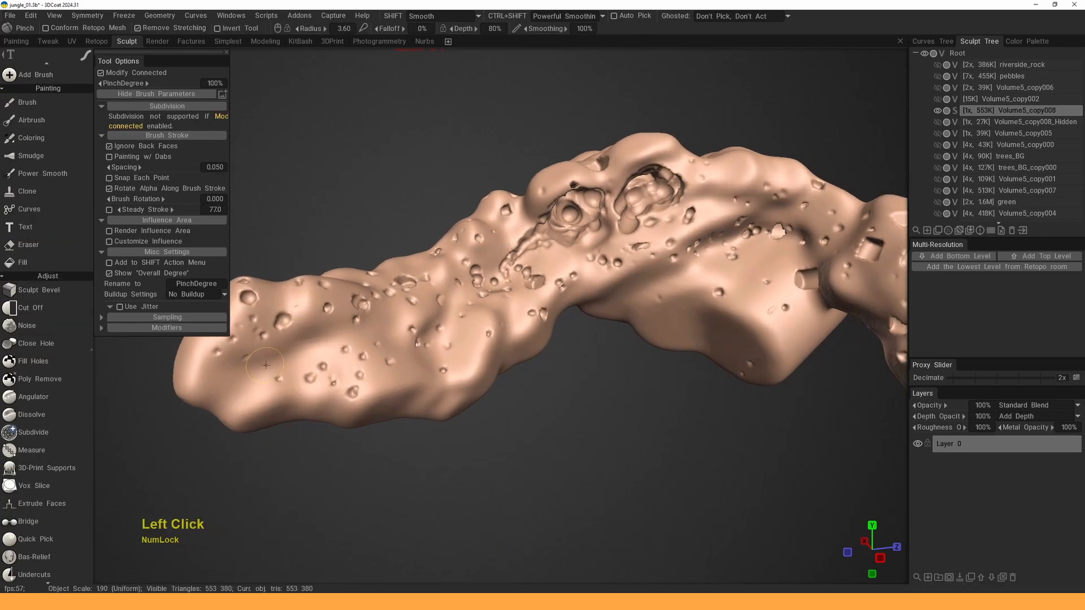
{"action": "key", "text": "z"}
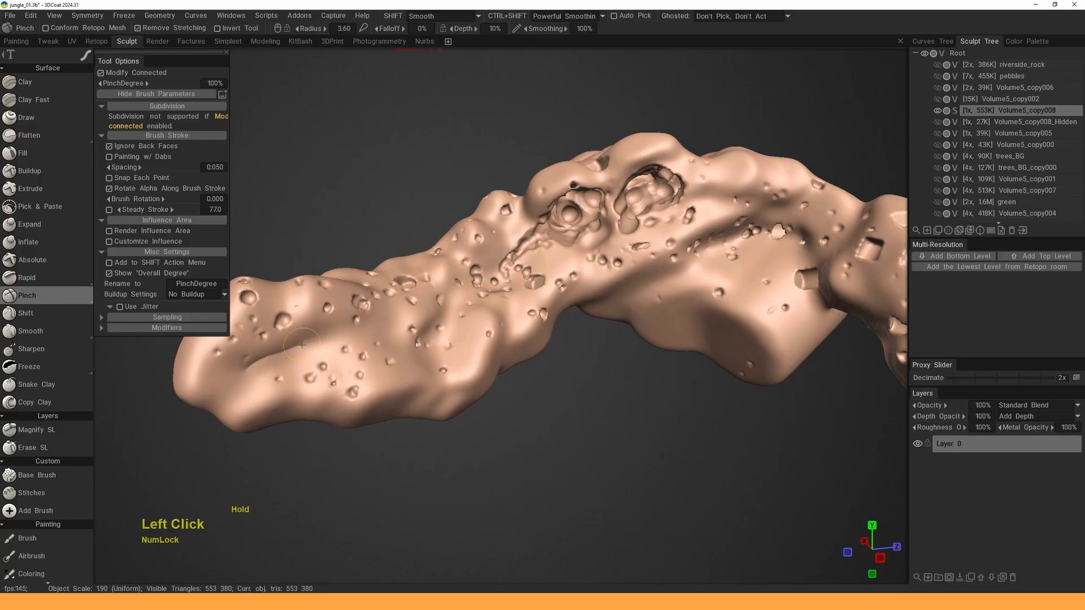
- Pinch sharp creases around the cavity rims and over the right cavity
{"action": "left_click_drag", "start_coordinate": [434, 250], "coordinate": [452, 268], "text": "alt"}
{"action": "left_click_drag", "start_coordinate": [361, 345], "coordinate": [258, 343], "text": "alt"}
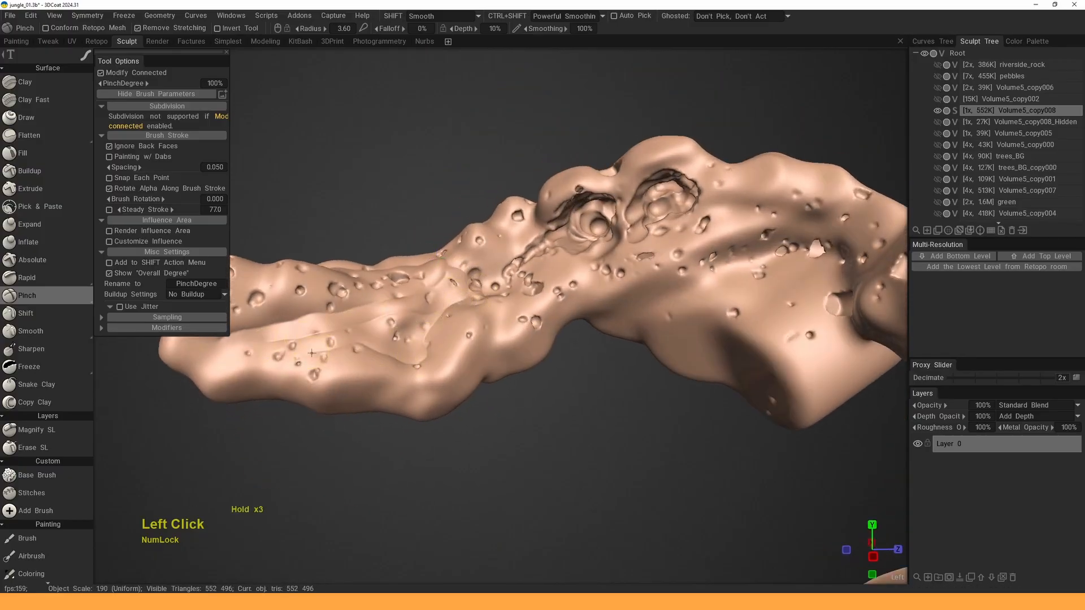
{"action": "left_click_drag", "start_coordinate": [311, 354], "coordinate": [416, 358], "text": "alt"}
{"action": "left_click_drag", "start_coordinate": [373, 415], "coordinate": [467, 322]}
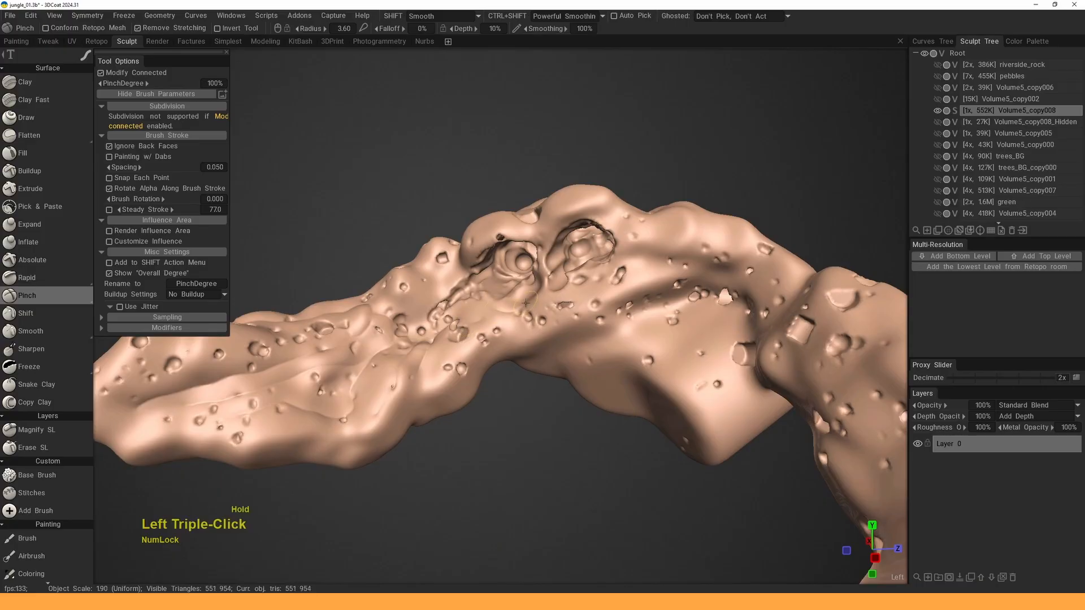
{"action": "middle_click_drag", "start_coordinate": [525, 302], "coordinate": [507, 301]}
{"action": "right_click_drag", "start_coordinate": [507, 301], "coordinate": [438, 296], "text": "alt"}
{"action": "left_click_drag", "start_coordinate": [394, 301], "coordinate": [489, 284]}
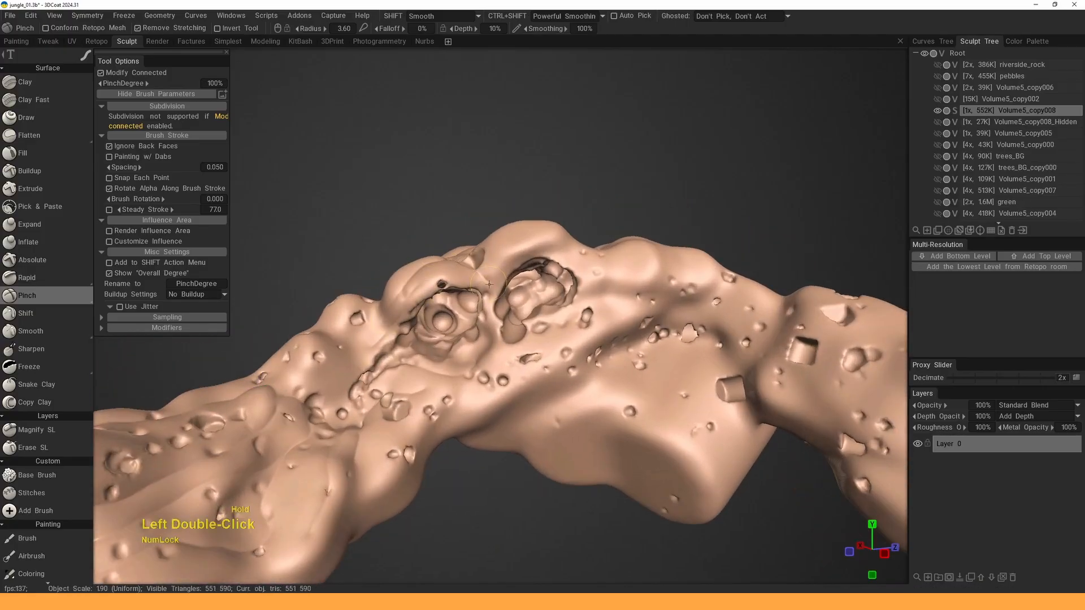
{"action": "mouse_move", "coordinate": [582, 267]}
{"action": "left_mouse_down"}
{"action": "mouse_move", "coordinate": [500, 267]}
{"action": "mouse_move", "coordinate": [600, 267]}
{"action": "mouse_move", "coordinate": [597, 334]}
{"action": "left_mouse_up"}
{"action": "middle_click_drag", "start_coordinate": [599, 328], "coordinate": [567, 296]}
{"action": "left_click_drag", "start_coordinate": [639, 240], "coordinate": [419, 370]}
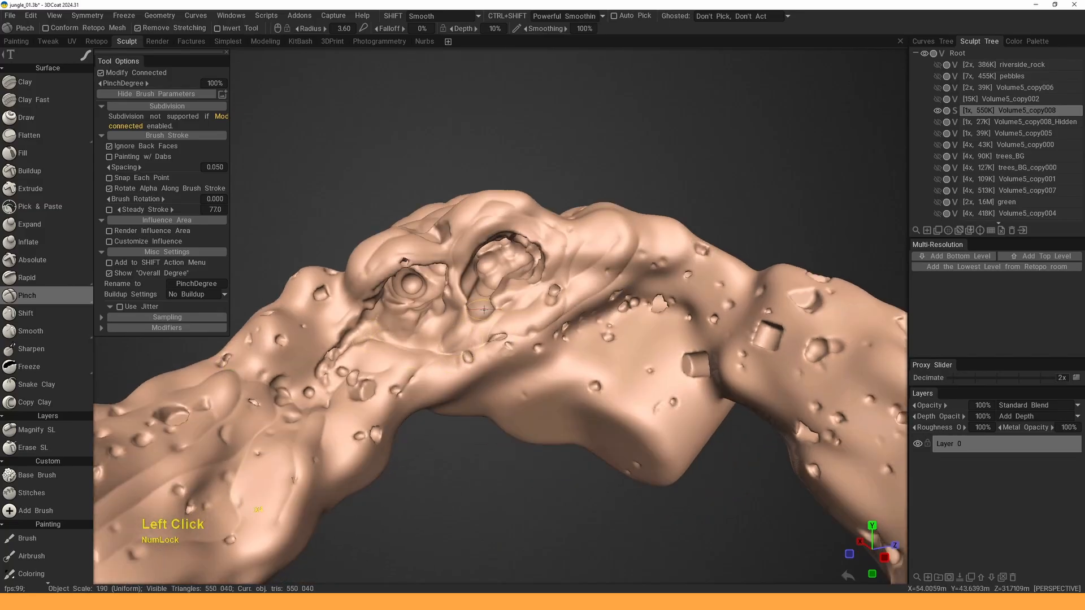
- From a lower angle, pinch creases running down-left across the rock
{"action": "mouse_move", "coordinate": [398, 308]}
{"action": "left_mouse_down", "text": "alt"}
{"action": "mouse_move", "coordinate": [428, 345]}
{"action": "mouse_move", "coordinate": [392, 275]}
{"action": "mouse_move", "coordinate": [289, 390]}
{"action": "left_mouse_up", "text": "alt"}
{"action": "mouse_move", "coordinate": [299, 379]}
{"action": "left_mouse_down", "text": "alt"}
{"action": "mouse_move", "coordinate": [464, 334]}
{"action": "mouse_move", "coordinate": [501, 290]}
{"action": "left_mouse_up", "text": "alt"}
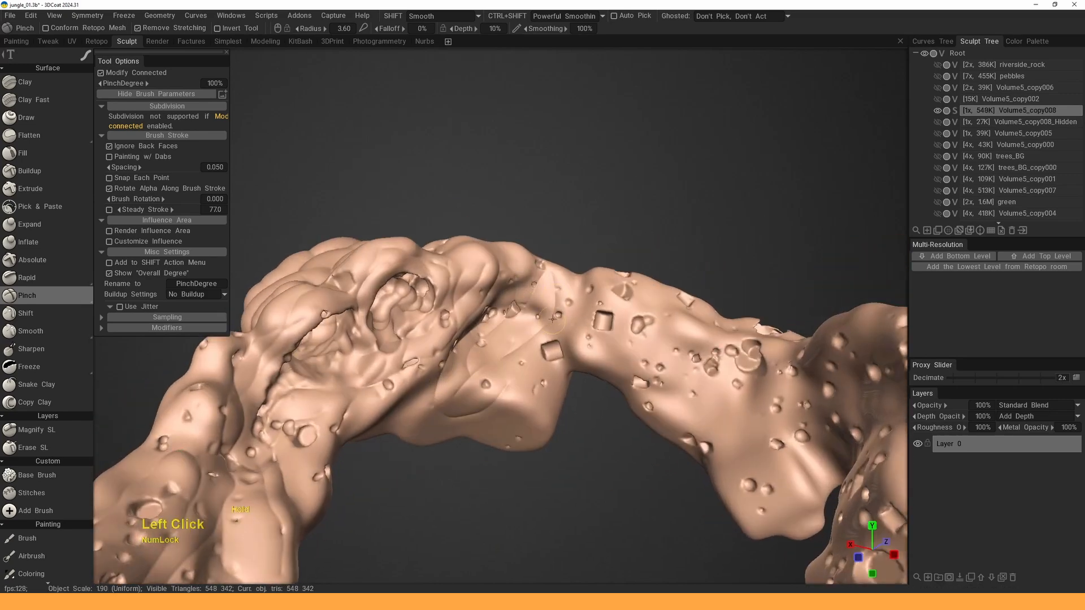
{"action": "left_click_drag", "start_coordinate": [552, 319], "coordinate": [493, 397]}
{"action": "mouse_move", "coordinate": [493, 389]}
{"action": "left_mouse_down", "text": "alt"}
{"action": "mouse_move", "coordinate": [428, 287]}
{"action": "mouse_move", "coordinate": [512, 274]}
{"action": "left_mouse_up", "text": "alt"}
{"action": "mouse_move", "coordinate": [415, 291]}
{"action": "left_mouse_down"}
{"action": "mouse_move", "coordinate": [557, 283]}
{"action": "mouse_move", "coordinate": [369, 345]}
{"action": "left_mouse_up"}
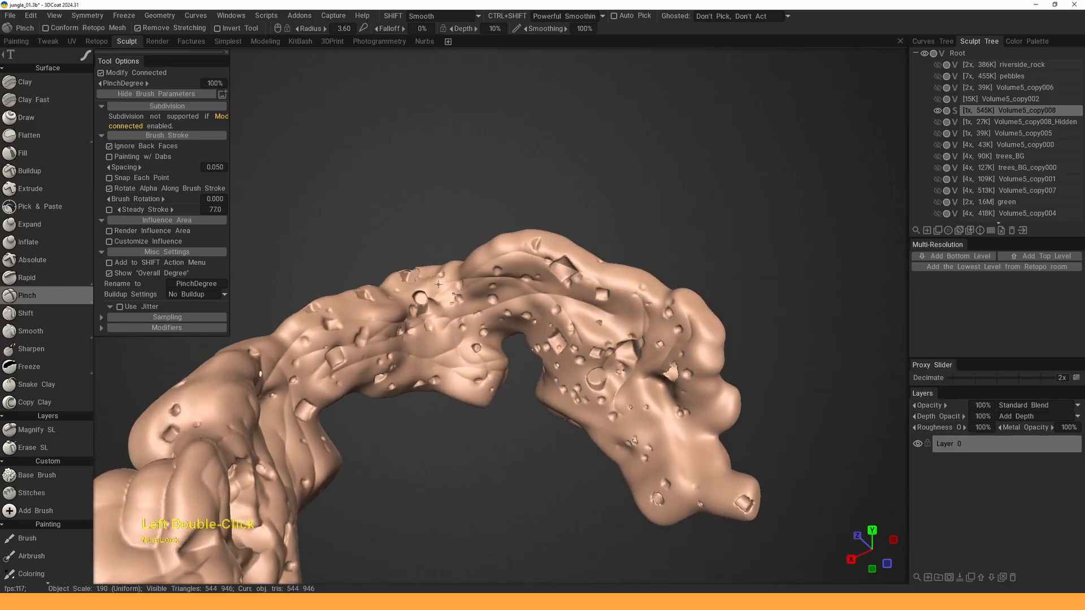
- Crease the arch's upper ridge and its lower-right lobe
{"action": "left_click_drag", "start_coordinate": [593, 355], "coordinate": [636, 349]}
{"action": "left_click_drag", "start_coordinate": [691, 321], "coordinate": [681, 310]}
{"action": "left_click_drag", "start_coordinate": [652, 300], "coordinate": [533, 249]}
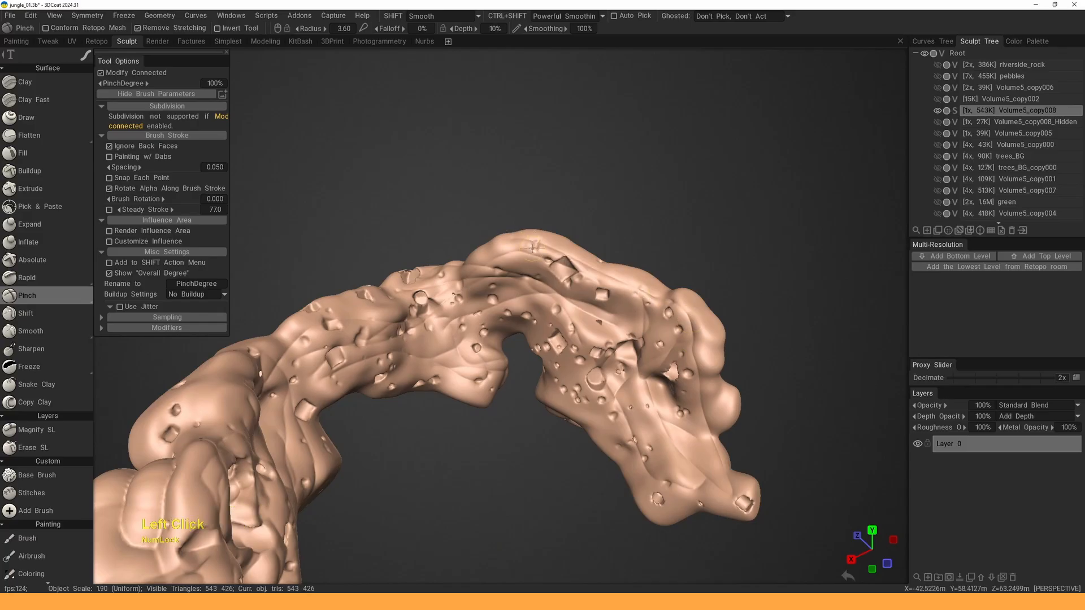
{"action": "left_click_drag", "start_coordinate": [298, 381], "coordinate": [491, 325]}
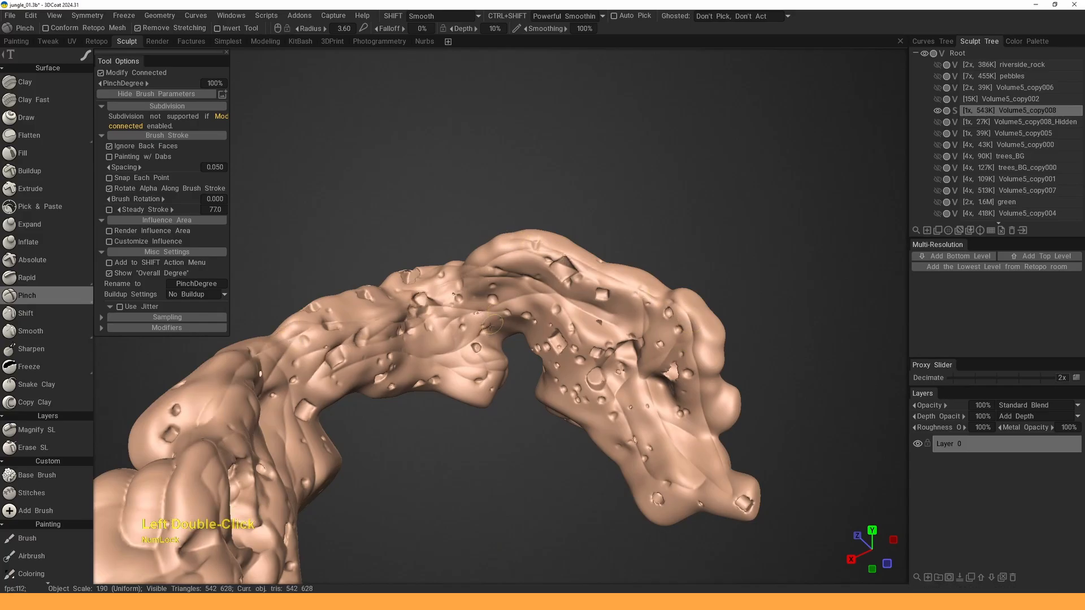
{"action": "left_click_drag", "start_coordinate": [715, 472], "coordinate": [690, 509]}
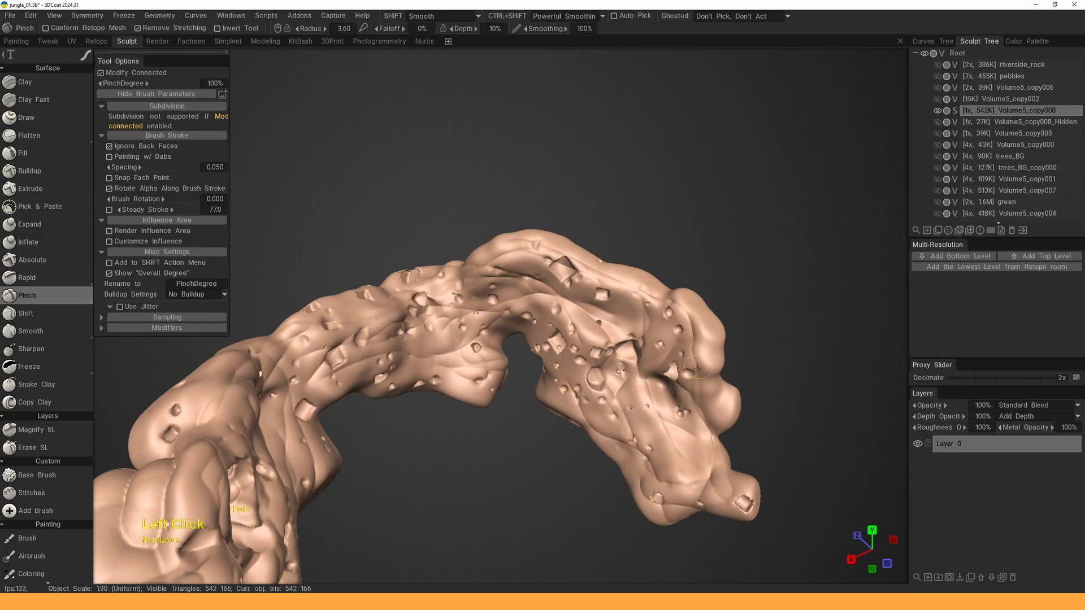
{"action": "left_click_drag", "start_coordinate": [588, 276], "coordinate": [497, 250]}
{"action": "left_click_drag", "start_coordinate": [512, 294], "coordinate": [439, 316]}
{"action": "left_click_drag", "start_coordinate": [526, 447], "coordinate": [413, 441]}
- Turn to the rock's left tip and pinch creases along its left part
{"action": "middle_click_drag", "start_coordinate": [463, 418], "coordinate": [486, 390]}
{"action": "right_click_drag", "start_coordinate": [486, 390], "coordinate": [508, 339]}
{"action": "left_click_drag", "start_coordinate": [565, 339], "coordinate": [544, 332]}
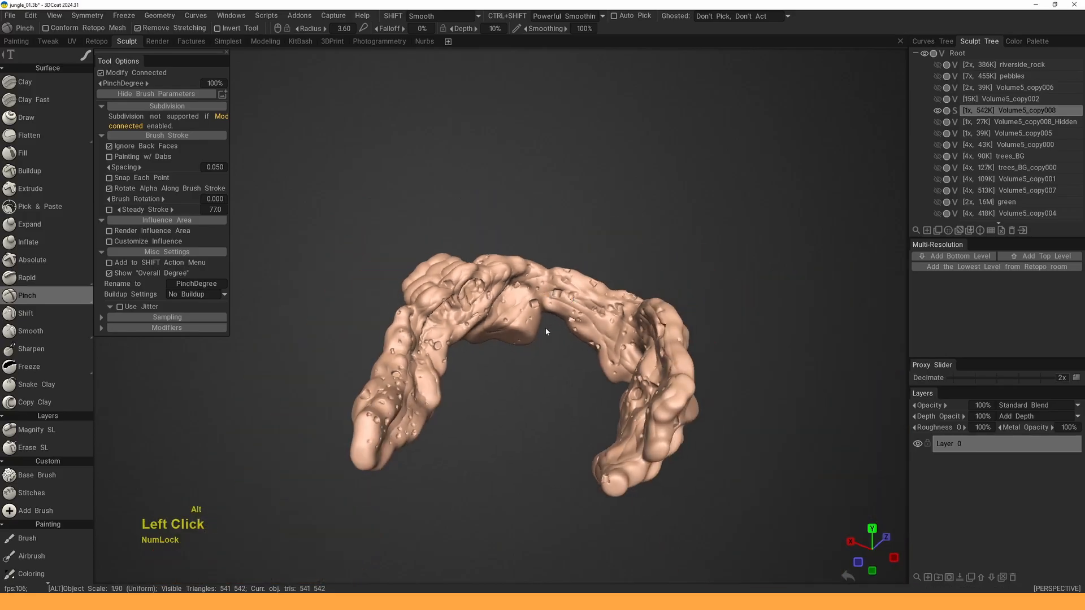
{"action": "right_click_drag", "start_coordinate": [508, 385], "coordinate": [486, 430]}
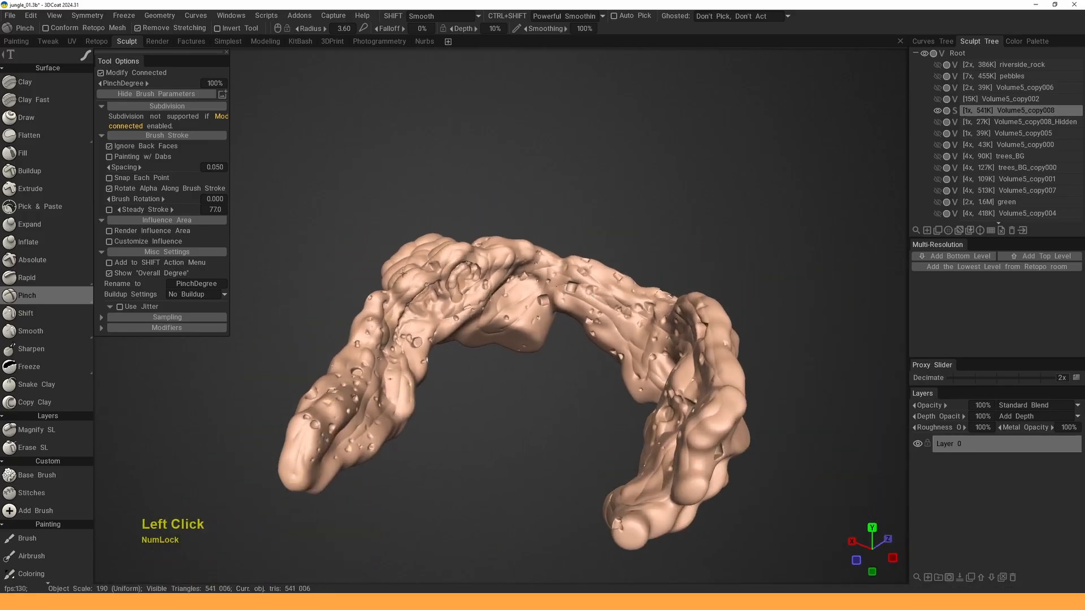
{"action": "left_click", "coordinate": [524, 280]}
{"action": "left_click_drag", "start_coordinate": [523, 283], "coordinate": [509, 272], "text": "alt"}
{"action": "right_click_drag", "start_coordinate": [508, 272], "coordinate": [504, 321], "text": "alt"}
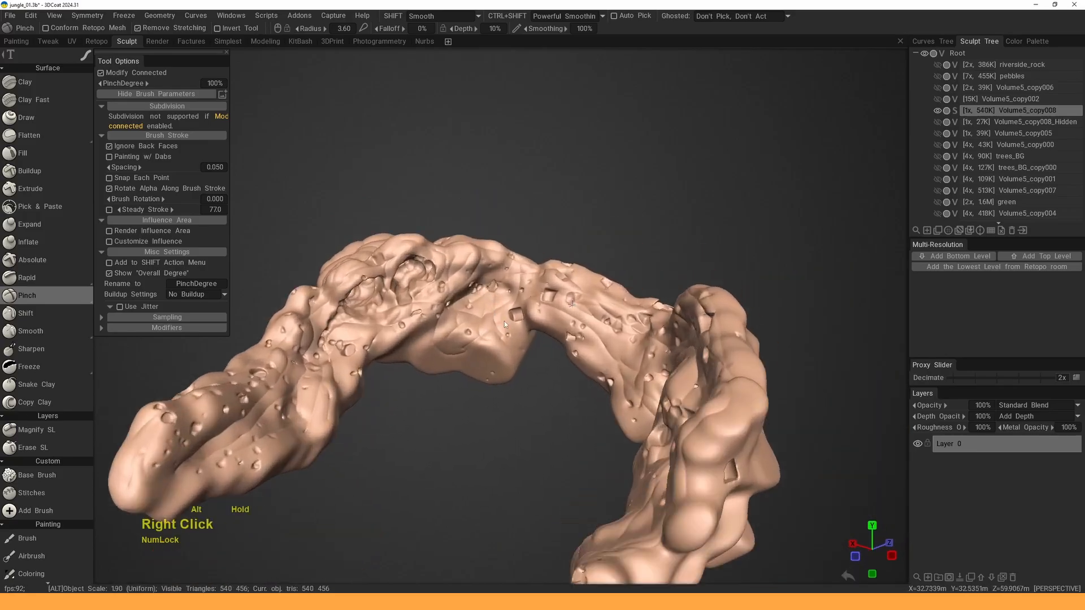
{"action": "left_click_drag", "start_coordinate": [504, 321], "coordinate": [535, 392], "text": "alt"}
{"action": "right_click_drag", "start_coordinate": [535, 392], "coordinate": [487, 377], "text": "alt"}
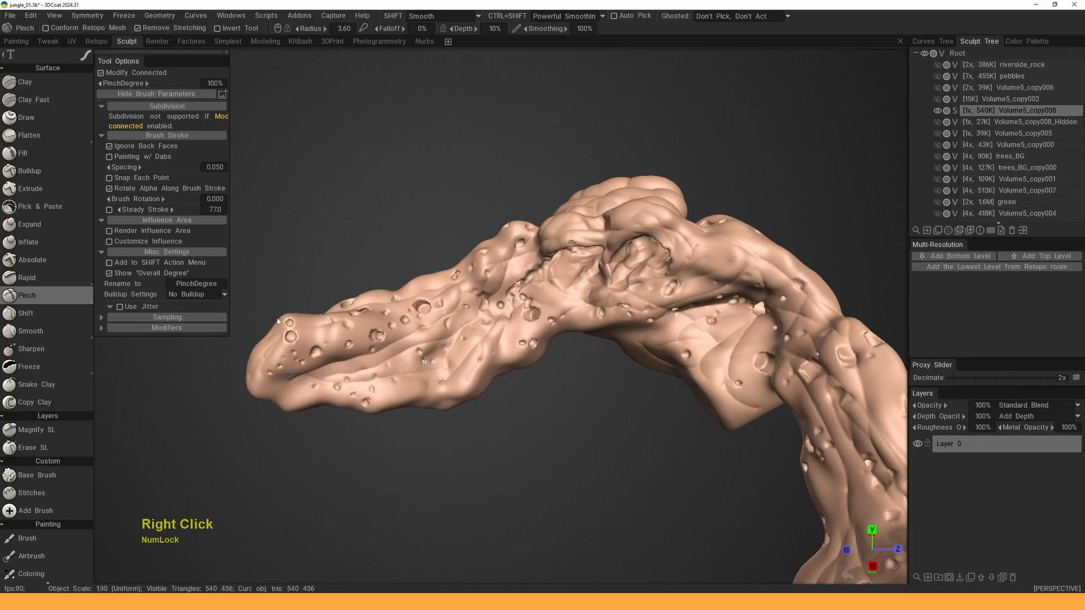
{"action": "left_click_drag", "start_coordinate": [243, 282], "coordinate": [277, 305]}
{"action": "left_click_drag", "start_coordinate": [283, 373], "coordinate": [303, 425]}
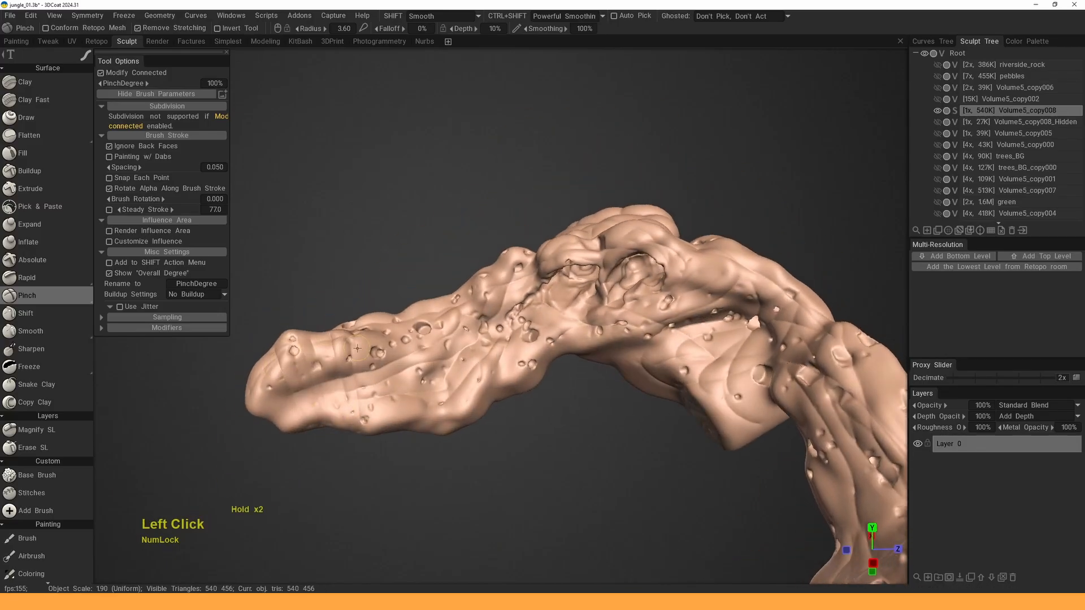
{"action": "left_click_drag", "start_coordinate": [394, 339], "coordinate": [408, 421]}
{"action": "left_click_drag", "start_coordinate": [508, 452], "coordinate": [497, 459]}
{"action": "mouse_move", "coordinate": [390, 322]}
{"action": "left_mouse_down"}
{"action": "mouse_move", "coordinate": [413, 423]}
{"action": "mouse_move", "coordinate": [425, 421]}
{"action": "left_mouse_up"}
- Extend the creases rightwards along the rock and into its hollow
{"action": "left_click_drag", "start_coordinate": [438, 294], "coordinate": [441, 410]}
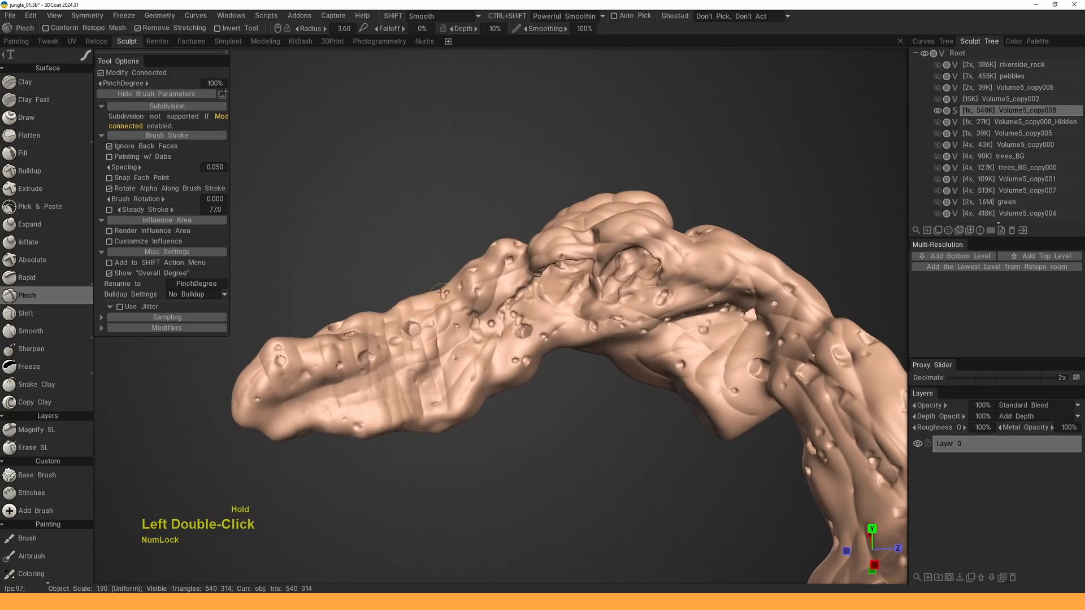
{"action": "left_click_drag", "start_coordinate": [450, 314], "coordinate": [462, 395]}
{"action": "left_click_drag", "start_coordinate": [463, 289], "coordinate": [493, 373]}
{"action": "mouse_move", "coordinate": [528, 304]}
{"action": "left_mouse_down"}
{"action": "mouse_move", "coordinate": [593, 245]}
{"action": "mouse_move", "coordinate": [611, 317]}
{"action": "left_mouse_up"}
{"action": "left_click_drag", "start_coordinate": [619, 294], "coordinate": [687, 302], "text": "alt"}
{"action": "left_click_drag", "start_coordinate": [621, 269], "coordinate": [587, 331]}
{"action": "left_click_drag", "start_coordinate": [627, 291], "coordinate": [596, 333]}
{"action": "left_click_drag", "start_coordinate": [634, 325], "coordinate": [649, 365]}
{"action": "left_click_drag", "start_coordinate": [667, 282], "coordinate": [708, 339]}
{"action": "left_click_drag", "start_coordinate": [735, 305], "coordinate": [707, 391]}
- Add a row of pinch creases across the arch toward the right
{"action": "middle_click_drag", "start_coordinate": [735, 379], "coordinate": [660, 344], "text": "alt"}
{"action": "left_click_drag", "start_coordinate": [653, 342], "coordinate": [717, 327], "text": "alt"}
{"action": "left_click_drag", "start_coordinate": [667, 283], "coordinate": [624, 384]}
{"action": "left_click_drag", "start_coordinate": [676, 257], "coordinate": [701, 333]}
{"action": "left_click_drag", "start_coordinate": [726, 265], "coordinate": [703, 311]}
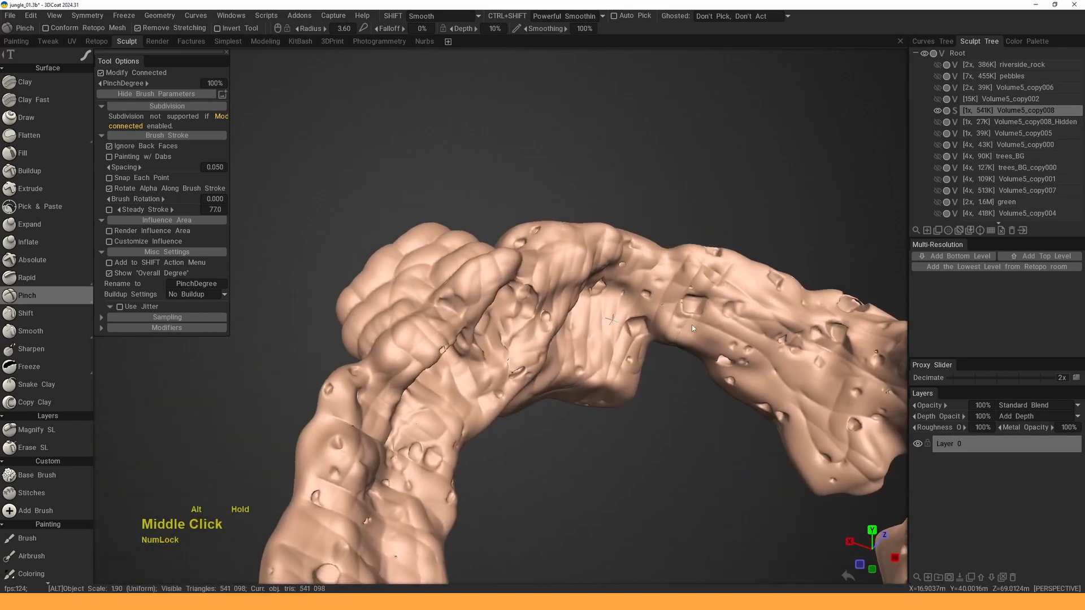
{"action": "middle_click_drag", "start_coordinate": [694, 328], "coordinate": [511, 333], "text": "alt"}
{"action": "left_click_drag", "start_coordinate": [511, 333], "coordinate": [543, 331], "text": "alt"}
{"action": "left_click_drag", "start_coordinate": [537, 271], "coordinate": [549, 314]}
{"action": "left_click_drag", "start_coordinate": [555, 260], "coordinate": [570, 334]}
{"action": "left_click_drag", "start_coordinate": [590, 277], "coordinate": [559, 373]}
{"action": "left_click_drag", "start_coordinate": [630, 271], "coordinate": [602, 371]}
{"action": "left_click_drag", "start_coordinate": [650, 291], "coordinate": [638, 368]}
{"action": "mouse_move", "coordinate": [673, 331]}
{"action": "left_mouse_down"}
{"action": "mouse_move", "coordinate": [653, 443]}
{"action": "mouse_move", "coordinate": [672, 362]}
{"action": "left_mouse_up"}
- Crease the right side of the arch, then view it from above
{"action": "mouse_move", "coordinate": [673, 362]}
{"action": "middle_mouse_down", "text": "alt"}
{"action": "mouse_move", "coordinate": [554, 237]}
{"action": "mouse_move", "coordinate": [533, 305]}
{"action": "middle_mouse_up", "text": "alt"}
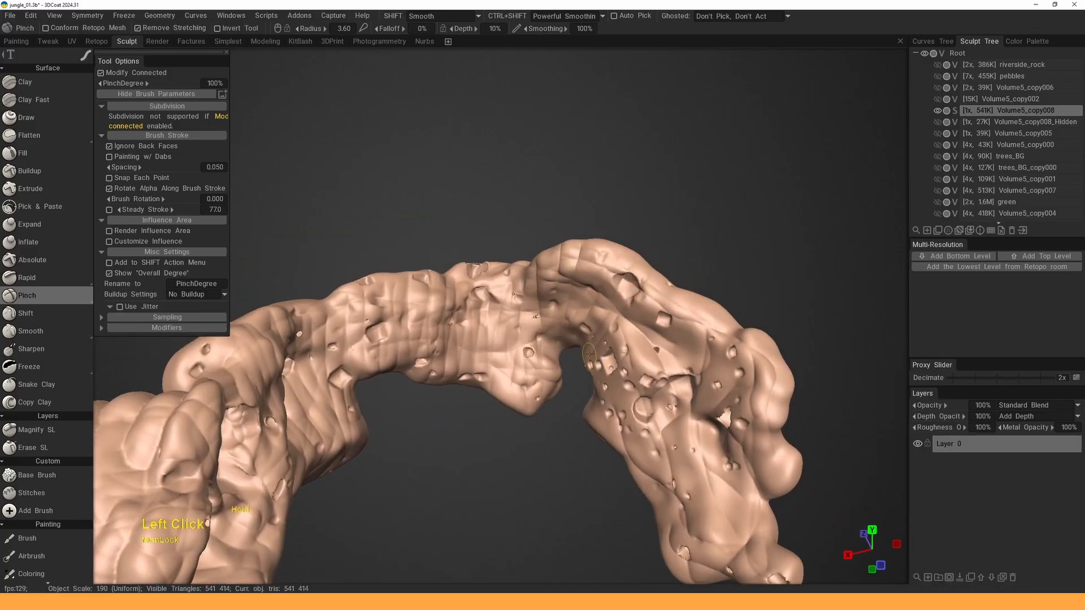
{"action": "left_click_drag", "start_coordinate": [589, 354], "coordinate": [670, 296]}
{"action": "mouse_move", "coordinate": [676, 308]}
{"action": "left_mouse_down"}
{"action": "mouse_move", "coordinate": [619, 367]}
{"action": "mouse_move", "coordinate": [628, 430]}
{"action": "left_mouse_up"}
{"action": "right_click_drag", "start_coordinate": [627, 430], "coordinate": [610, 351], "text": "alt"}
{"action": "mouse_move", "coordinate": [611, 283]}
{"action": "left_mouse_down", "text": "alt"}
{"action": "mouse_move", "coordinate": [588, 339]}
{"action": "mouse_move", "coordinate": [591, 403]}
{"action": "mouse_move", "coordinate": [554, 373]}
{"action": "mouse_move", "coordinate": [595, 374]}
{"action": "mouse_move", "coordinate": [531, 363]}
{"action": "mouse_move", "coordinate": [561, 342]}
{"action": "left_mouse_up", "text": "alt"}
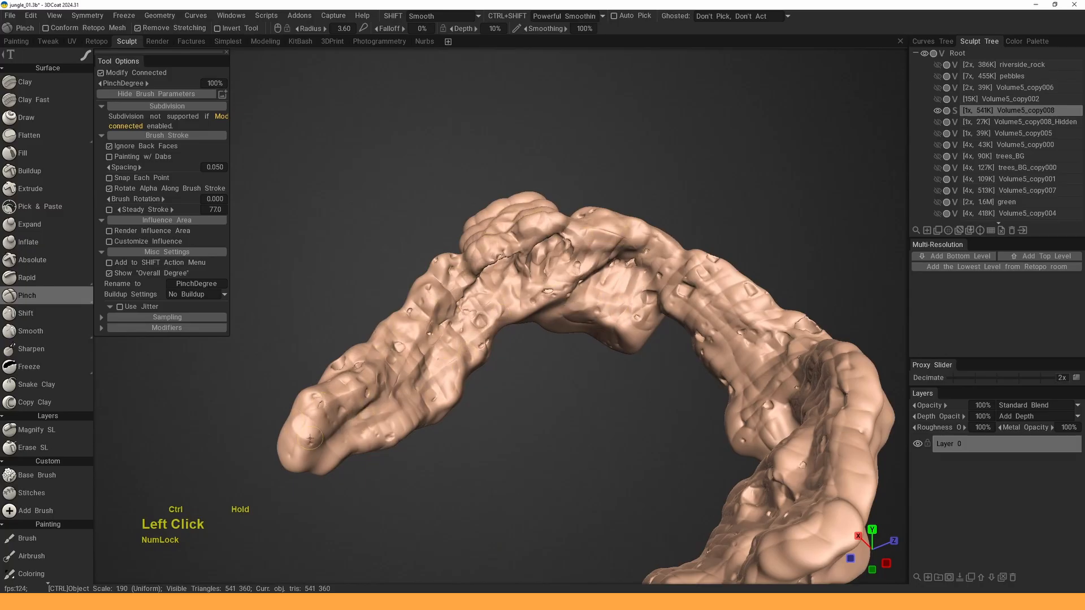
- Soften the arch's creases with Ctrl-inverted Pinch strokes, including near the hole
{"action": "left_click_drag", "start_coordinate": [595, 272], "coordinate": [656, 235], "text": "alt"}
{"action": "middle_click_drag", "start_coordinate": [656, 235], "coordinate": [463, 237], "text": "alt"}
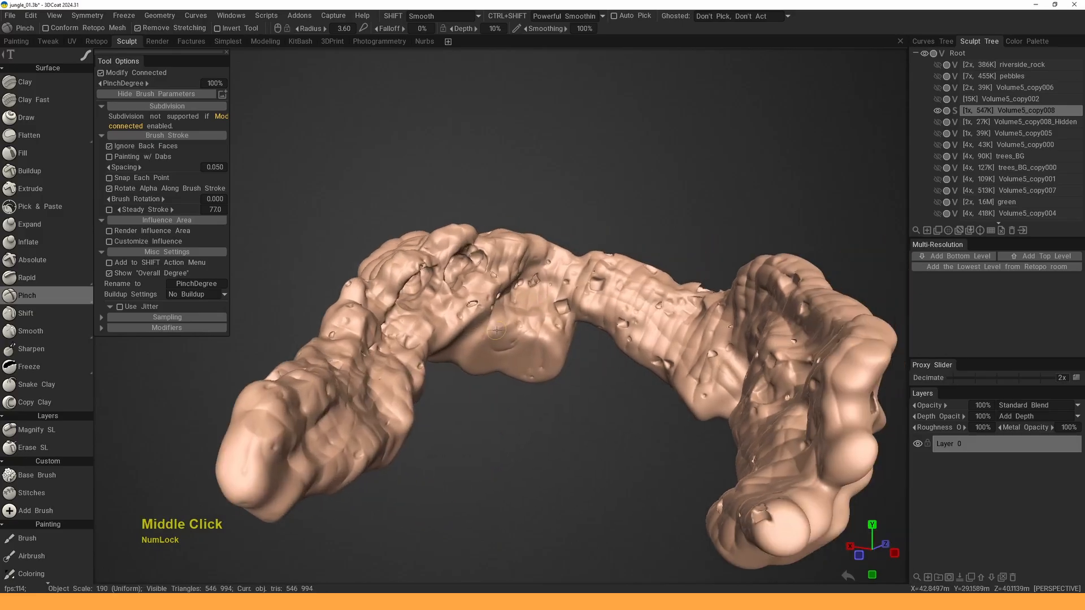
{"action": "left_click_drag", "start_coordinate": [481, 332], "coordinate": [526, 329], "text": "ctrl"}
{"action": "left_click_drag", "start_coordinate": [542, 262], "coordinate": [634, 295], "text": "ctrl"}
{"action": "left_click_drag", "start_coordinate": [509, 305], "coordinate": [638, 310], "text": "alt"}
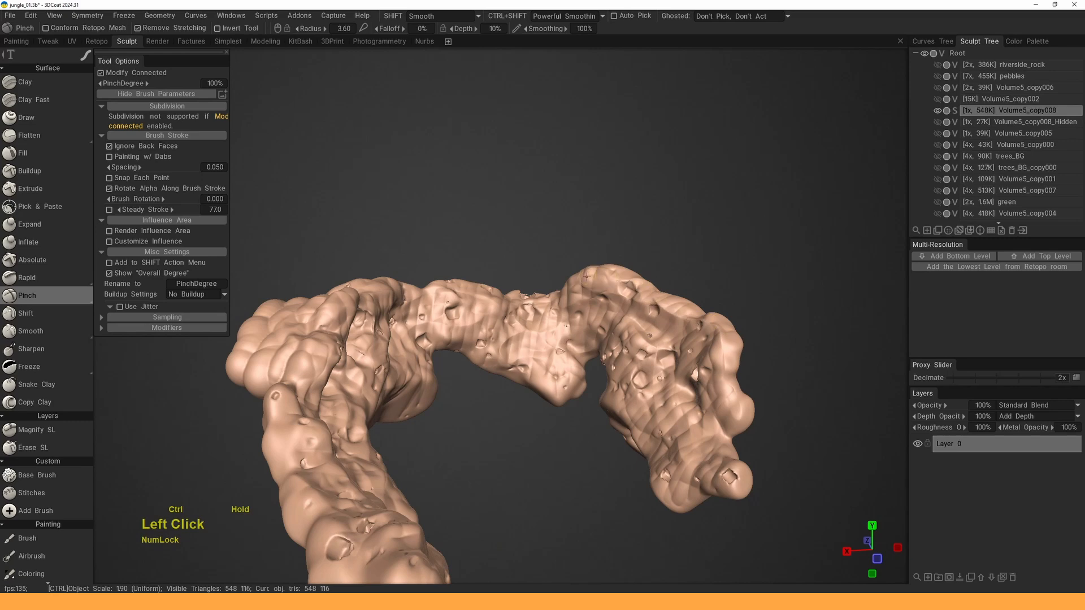
{"action": "left_click_drag", "start_coordinate": [435, 305], "coordinate": [471, 302], "text": "ctrl"}
{"action": "left_click_drag", "start_coordinate": [472, 302], "coordinate": [614, 342], "text": "alt"}
{"action": "left_click_drag", "start_coordinate": [612, 325], "coordinate": [589, 304], "text": "ctrl"}
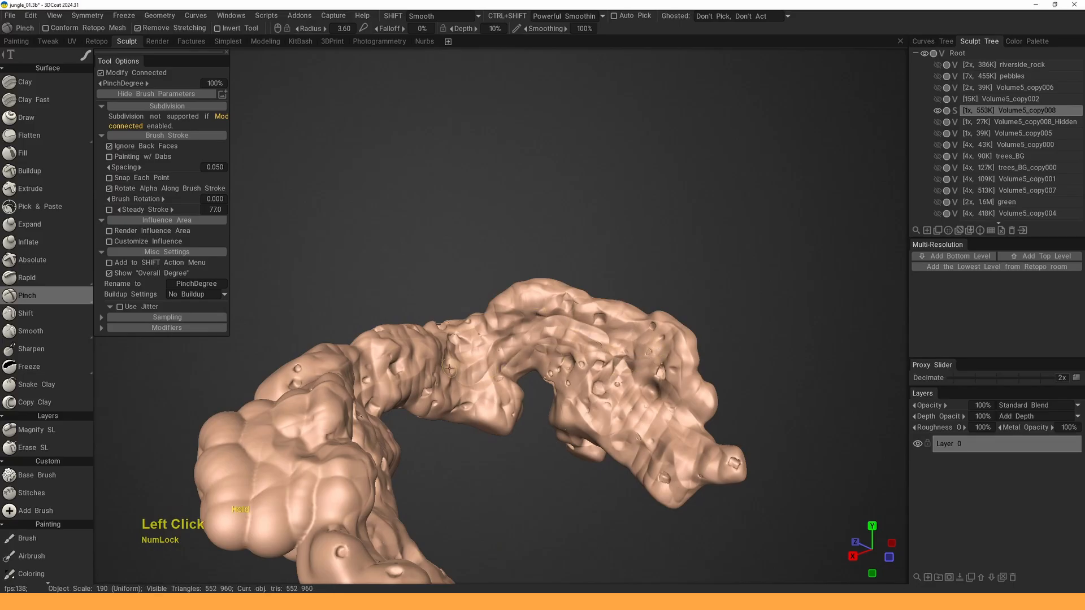
{"action": "middle_click_drag", "start_coordinate": [449, 368], "coordinate": [541, 359]}
{"action": "left_click_drag", "start_coordinate": [465, 383], "coordinate": [451, 380]}
{"action": "middle_click_drag", "start_coordinate": [451, 380], "coordinate": [398, 374]}
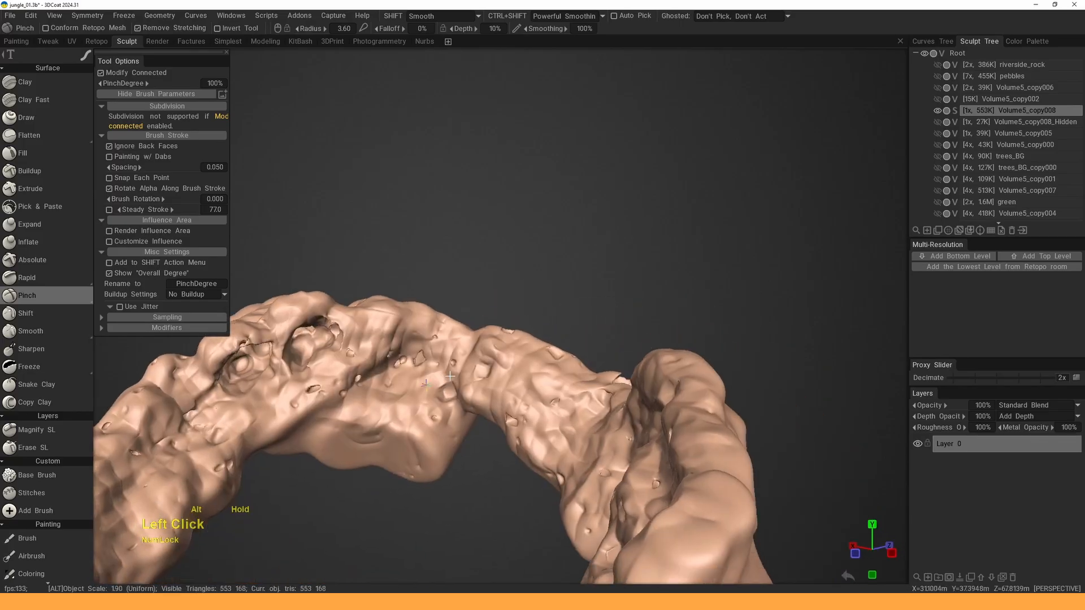
{"action": "left_click_drag", "start_coordinate": [455, 364], "coordinate": [373, 416], "text": "ctrl"}
{"action": "middle_click_drag", "start_coordinate": [287, 412], "coordinate": [421, 390]}
{"action": "mouse_move", "coordinate": [446, 370]}
{"action": "left_mouse_down", "text": "ctrl"}
{"action": "mouse_move", "coordinate": [390, 385]}
{"action": "mouse_move", "coordinate": [308, 466]}
{"action": "left_mouse_up", "text": "ctrl"}
{"action": "middle_click_drag", "start_coordinate": [399, 414], "coordinate": [486, 390]}
{"action": "left_click_drag", "start_coordinate": [470, 368], "coordinate": [462, 378], "text": "ctrl"}
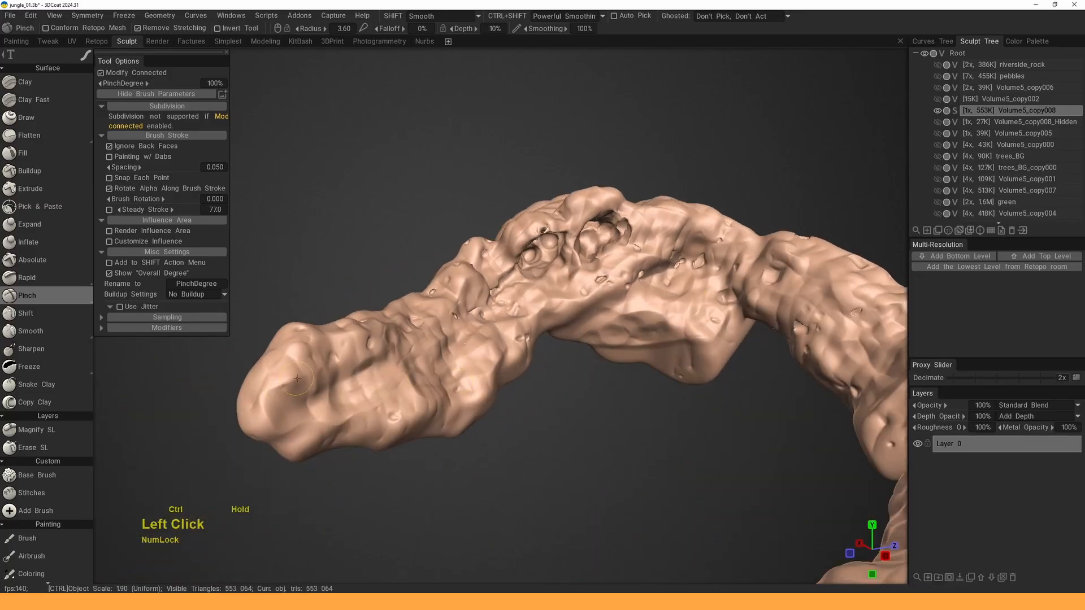
- Reshape the rock's left end and touch up the surface with pinch dabs
{"action": "mouse_move", "coordinate": [297, 378]}
{"action": "left_mouse_down", "text": "ctrl"}
{"action": "mouse_move", "coordinate": [362, 390]}
{"action": "mouse_move", "coordinate": [373, 408]}
{"action": "left_mouse_up", "text": "ctrl"}
{"action": "left_click_drag", "start_coordinate": [472, 326], "coordinate": [384, 376], "text": "alt"}
{"action": "left_click_drag", "start_coordinate": [384, 376], "coordinate": [361, 438]}
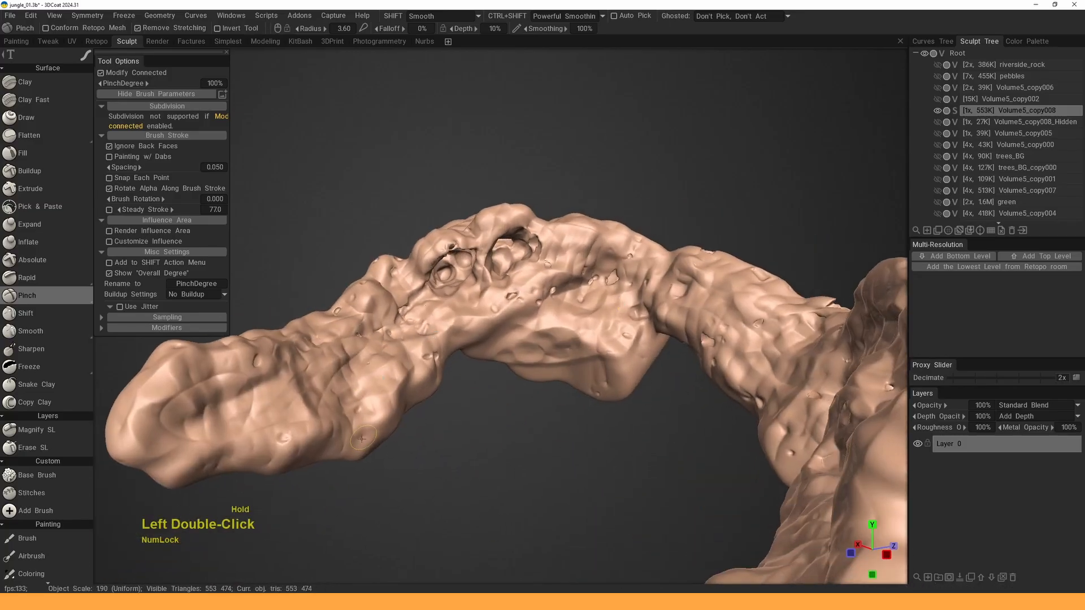
{"action": "mouse_move", "coordinate": [575, 309]}
{"action": "left_mouse_down", "text": "alt"}
{"action": "mouse_move", "coordinate": [544, 343]}
{"action": "mouse_move", "coordinate": [633, 334]}
{"action": "left_mouse_up", "text": "alt"}
{"action": "middle_click_drag", "start_coordinate": [633, 334], "coordinate": [594, 299], "text": "alt"}
{"action": "mouse_move", "coordinate": [593, 300]}
{"action": "left_mouse_down", "text": "alt"}
{"action": "mouse_move", "coordinate": [543, 339]}
{"action": "mouse_move", "coordinate": [647, 398]}
{"action": "left_mouse_up", "text": "alt"}
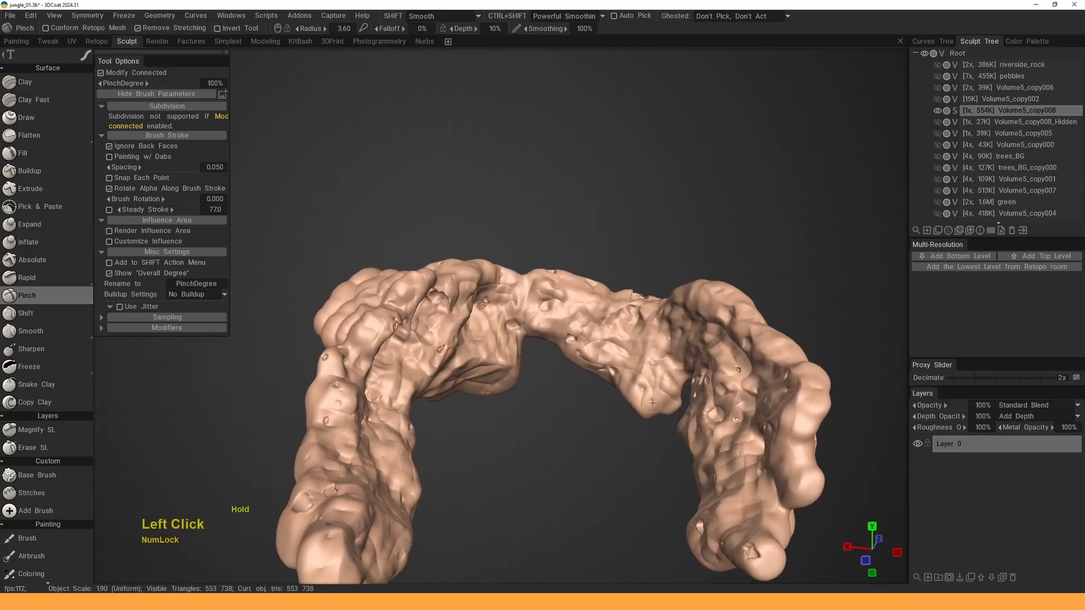
{"action": "left_click_drag", "start_coordinate": [417, 317], "coordinate": [644, 356], "text": "alt"}
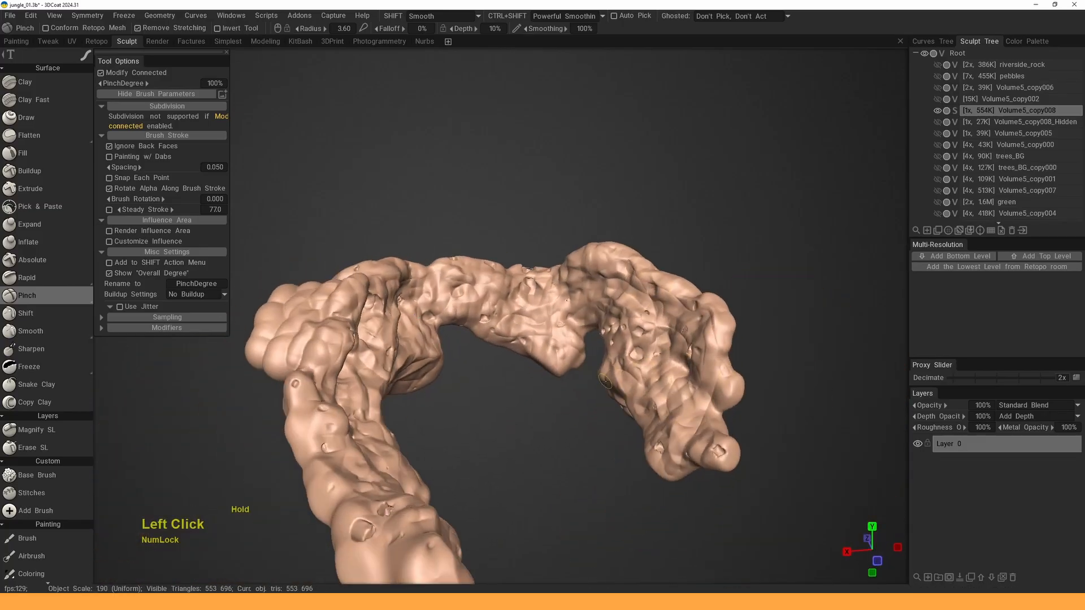
{"action": "mouse_move", "coordinate": [604, 381]}
{"action": "right_mouse_down", "text": "alt"}
{"action": "mouse_move", "coordinate": [571, 350]}
{"action": "mouse_move", "coordinate": [616, 367]}
{"action": "right_mouse_up", "text": "alt"}
{"action": "middle_click_drag", "start_coordinate": [616, 368], "coordinate": [680, 329], "text": "alt"}
{"action": "left_click_drag", "start_coordinate": [680, 329], "coordinate": [441, 277], "text": "alt"}
{"action": "left_click", "coordinate": [434, 279]}
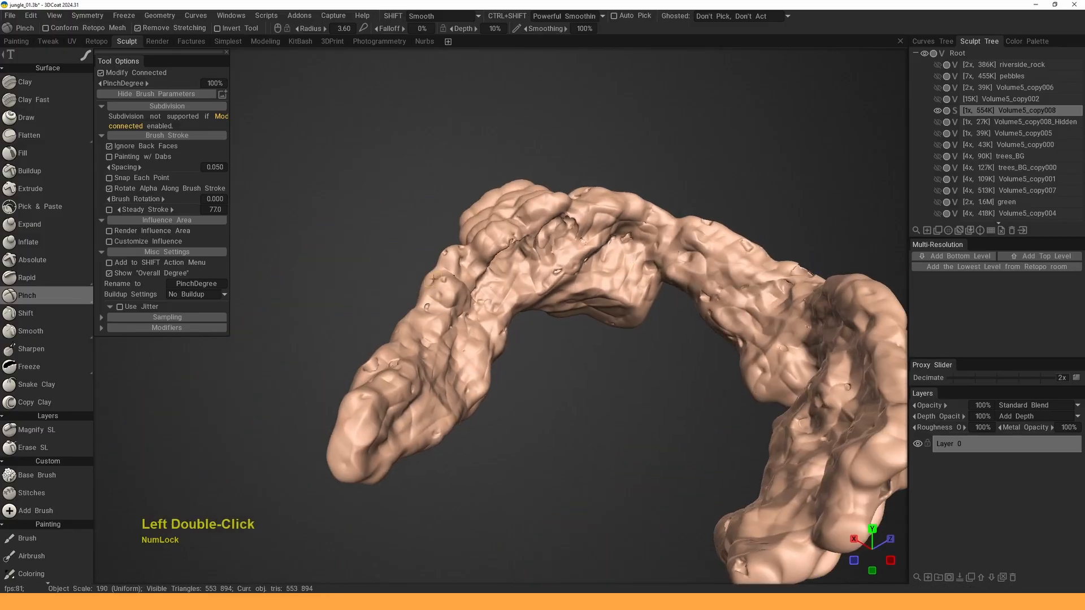
{"action": "middle_click_drag", "start_coordinate": [463, 357], "coordinate": [398, 376], "text": "alt"}
{"action": "left_click_drag", "start_coordinate": [731, 204], "coordinate": [727, 205]}
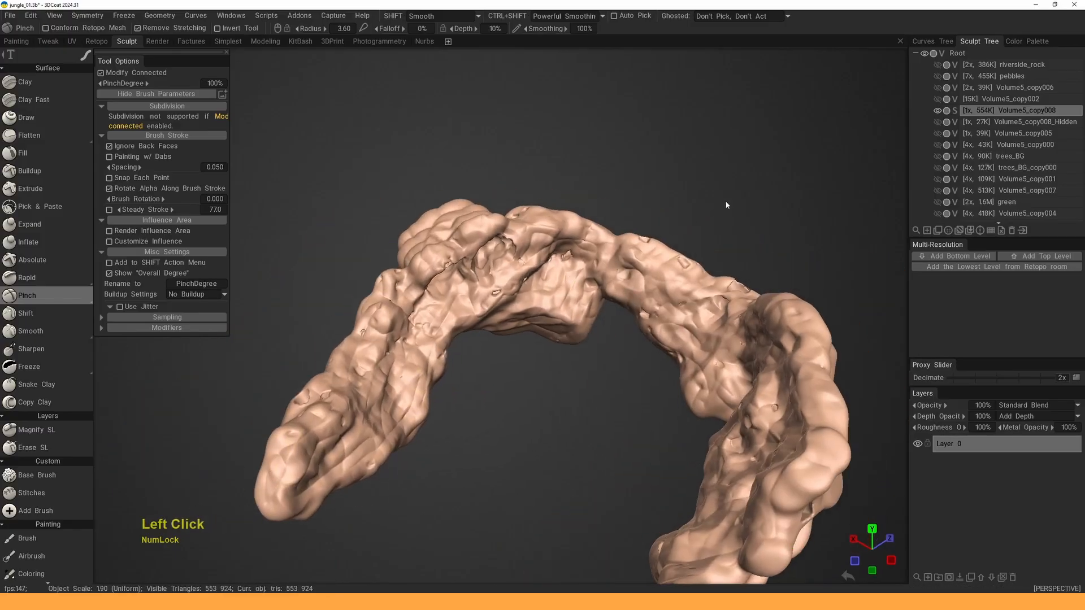
- Convert Volume5_copy008 to voxels, accepting about 695K polygons
{"action": "left_click", "coordinate": [954, 111]}
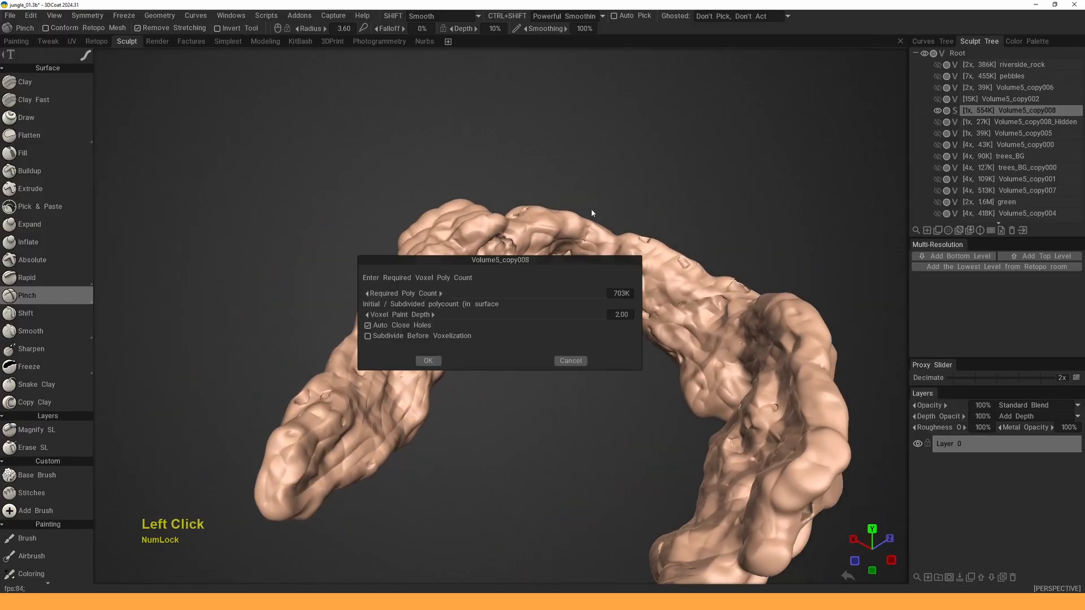
{"action": "left_click", "coordinate": [436, 363]}
{"action": "right_click_drag", "start_coordinate": [565, 294], "coordinate": [554, 271], "text": "alt"}
{"action": "left_click_drag", "start_coordinate": [553, 271], "coordinate": [569, 264], "text": "alt"}
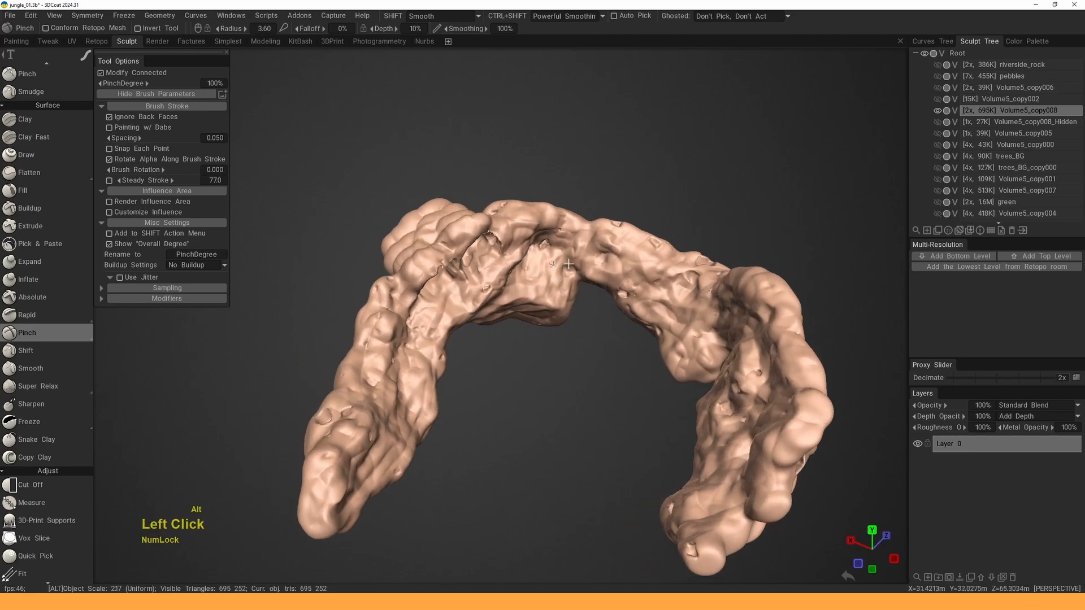
- Select the Split tool and frame the whole voxel rock for splitting
{"action": "key", "text": "space"}
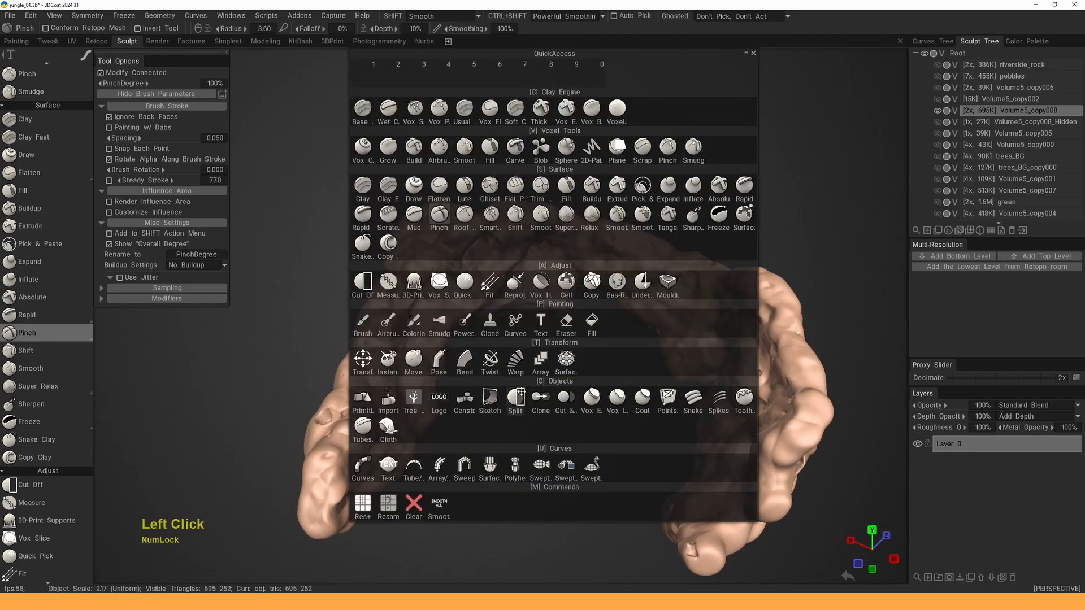
{"action": "left_click", "coordinate": [516, 398]}
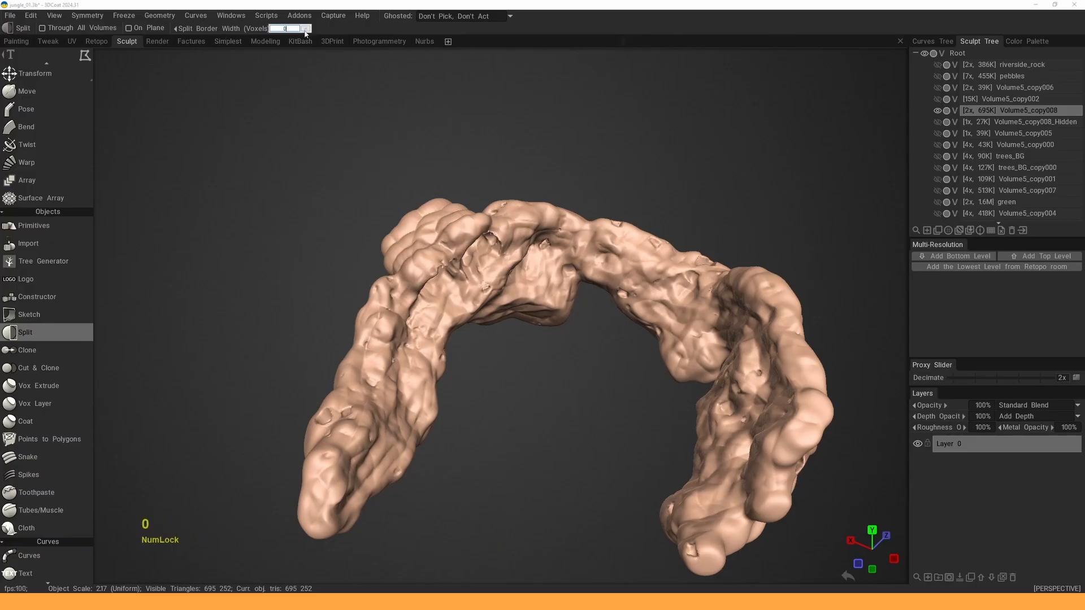
{"action": "middle_click_drag", "start_coordinate": [423, 220], "coordinate": [394, 193], "text": "alt"}
{"action": "right_click_drag", "start_coordinate": [394, 193], "coordinate": [361, 220], "text": "alt"}
{"action": "left_click_drag", "start_coordinate": [362, 221], "coordinate": [325, 254], "text": "alt"}
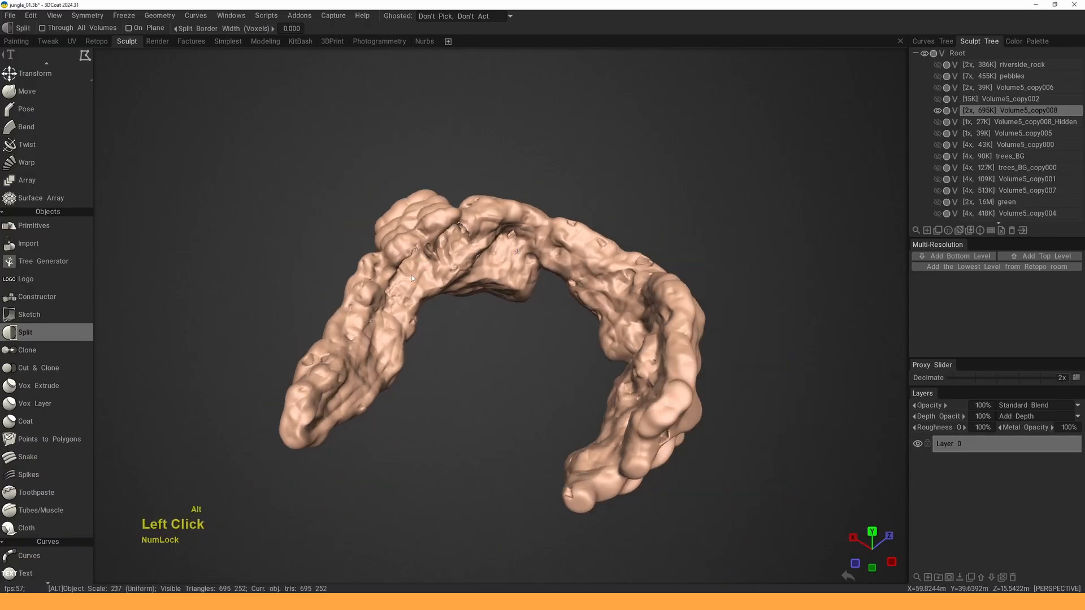
{"action": "right_click_drag", "start_coordinate": [316, 266], "coordinate": [269, 381], "text": "alt"}
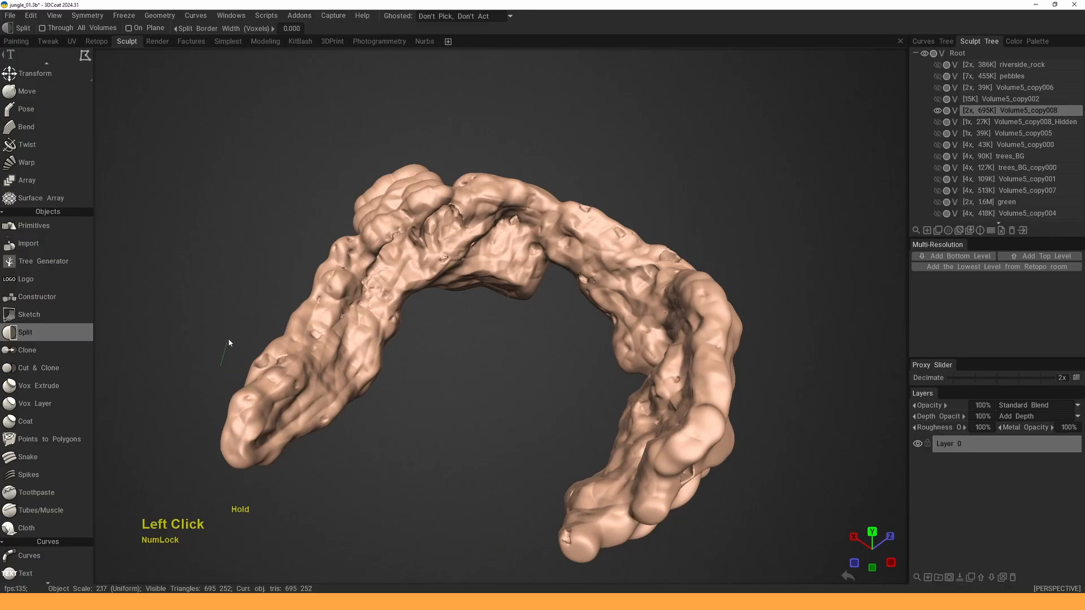
- Switch the Split tool to lasso mode and cut the first pieces off the rock arch
{"action": "key", "text": "e"}
{"action": "left_click", "coordinate": [315, 302]}
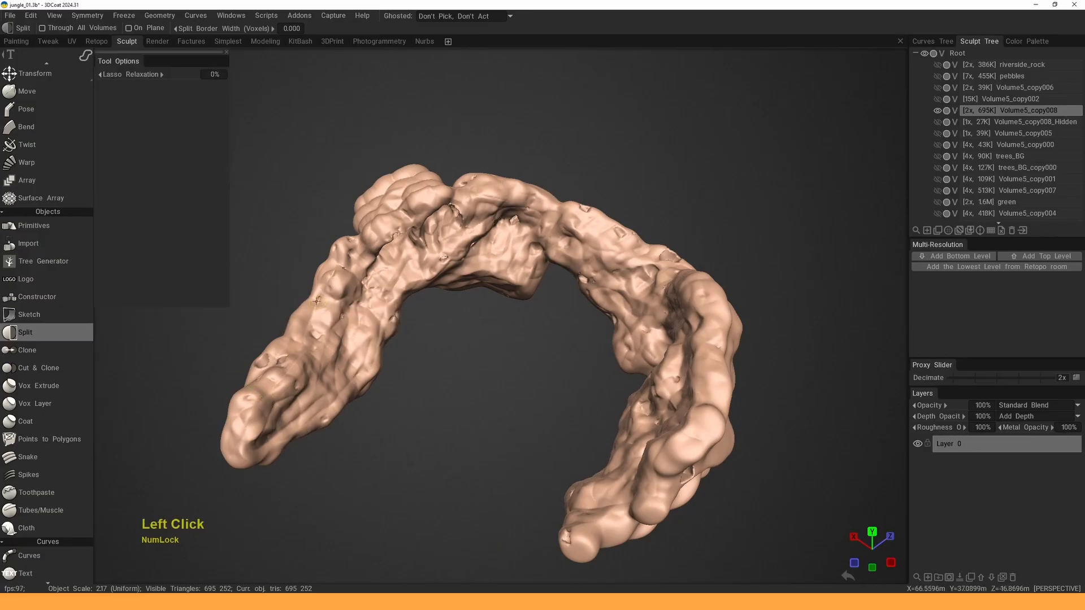
{"action": "mouse_move", "coordinate": [240, 243]}
{"action": "left_mouse_down"}
{"action": "mouse_move", "coordinate": [248, 294]}
{"action": "mouse_move", "coordinate": [196, 365]}
{"action": "mouse_move", "coordinate": [241, 346]}
{"action": "mouse_move", "coordinate": [271, 372]}
{"action": "mouse_move", "coordinate": [320, 326]}
{"action": "left_mouse_up"}
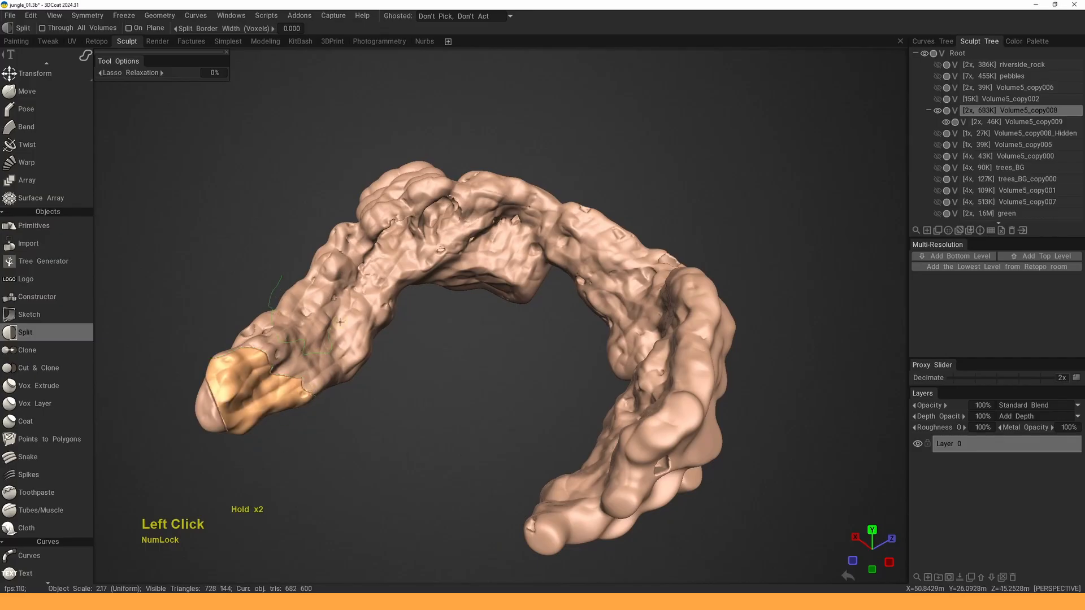
{"action": "mouse_move", "coordinate": [402, 298]}
{"action": "left_mouse_down", "text": "alt"}
{"action": "mouse_move", "coordinate": [453, 254]}
{"action": "mouse_move", "coordinate": [611, 232]}
{"action": "mouse_move", "coordinate": [405, 298]}
{"action": "mouse_move", "coordinate": [338, 338]}
{"action": "left_mouse_up", "text": "alt"}
{"action": "scroll", "coordinate": [405, 303], "scroll_direction": "up", "scroll_amount": 4}
{"action": "left_click_drag", "start_coordinate": [337, 338], "coordinate": [317, 322]}
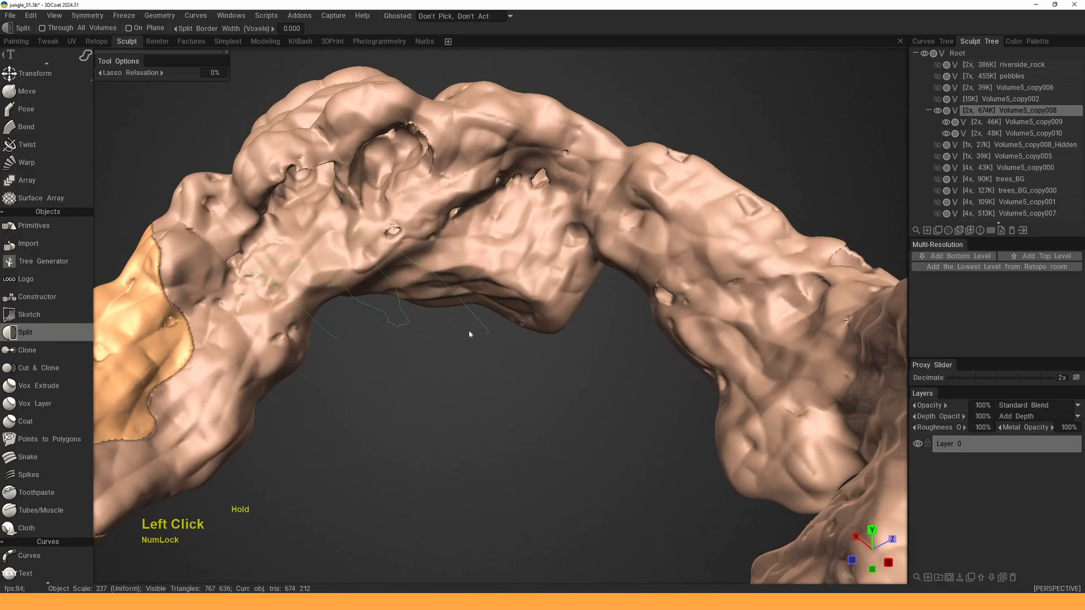
{"action": "left_click_drag", "start_coordinate": [469, 334], "coordinate": [472, 331]}
{"action": "scroll", "coordinate": [473, 332], "scroll_direction": "down", "scroll_amount": 4}
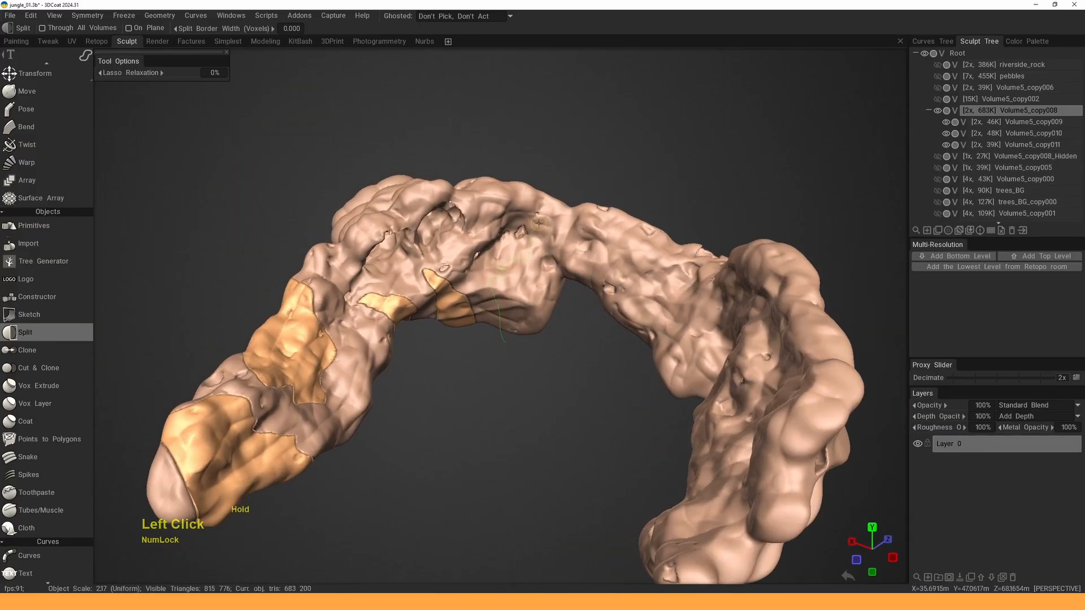
{"action": "left_click_drag", "start_coordinate": [537, 361], "coordinate": [536, 360]}
- Lasso several more bands across the arch from different viewing angles
{"action": "left_click_drag", "start_coordinate": [542, 350], "coordinate": [627, 191], "text": "alt"}
{"action": "left_click_drag", "start_coordinate": [633, 255], "coordinate": [623, 272]}
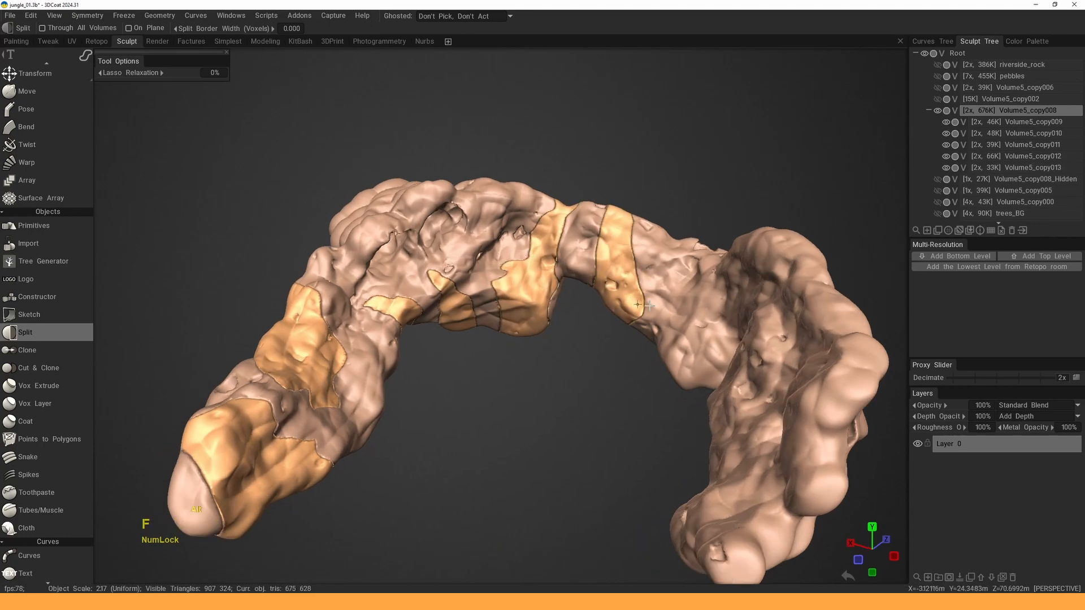
{"action": "middle_click_drag", "start_coordinate": [638, 305], "coordinate": [618, 275]}
{"action": "left_click", "coordinate": [618, 275]}
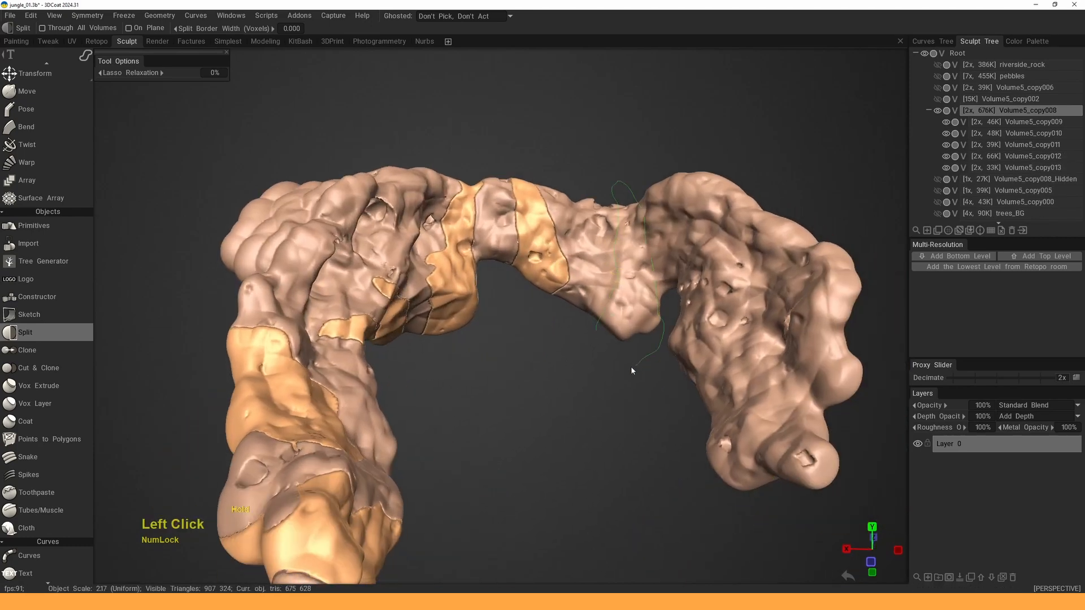
{"action": "left_click_drag", "start_coordinate": [632, 371], "coordinate": [633, 362]}
{"action": "right_click_drag", "start_coordinate": [633, 361], "coordinate": [645, 266], "text": "alt"}
{"action": "middle_click_drag", "start_coordinate": [763, 212], "coordinate": [625, 245]}
{"action": "left_click_drag", "start_coordinate": [625, 245], "coordinate": [605, 213]}
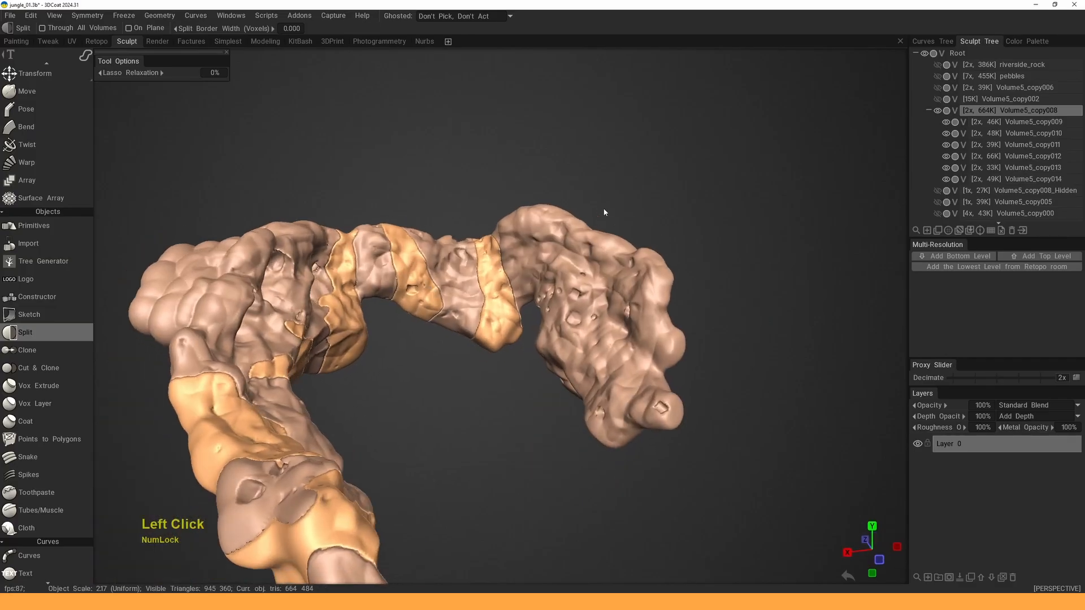
{"action": "mouse_move", "coordinate": [600, 254]}
{"action": "left_mouse_down"}
{"action": "mouse_move", "coordinate": [593, 222]}
{"action": "mouse_move", "coordinate": [672, 249]}
{"action": "mouse_move", "coordinate": [704, 339]}
{"action": "mouse_move", "coordinate": [717, 339]}
{"action": "left_mouse_up"}
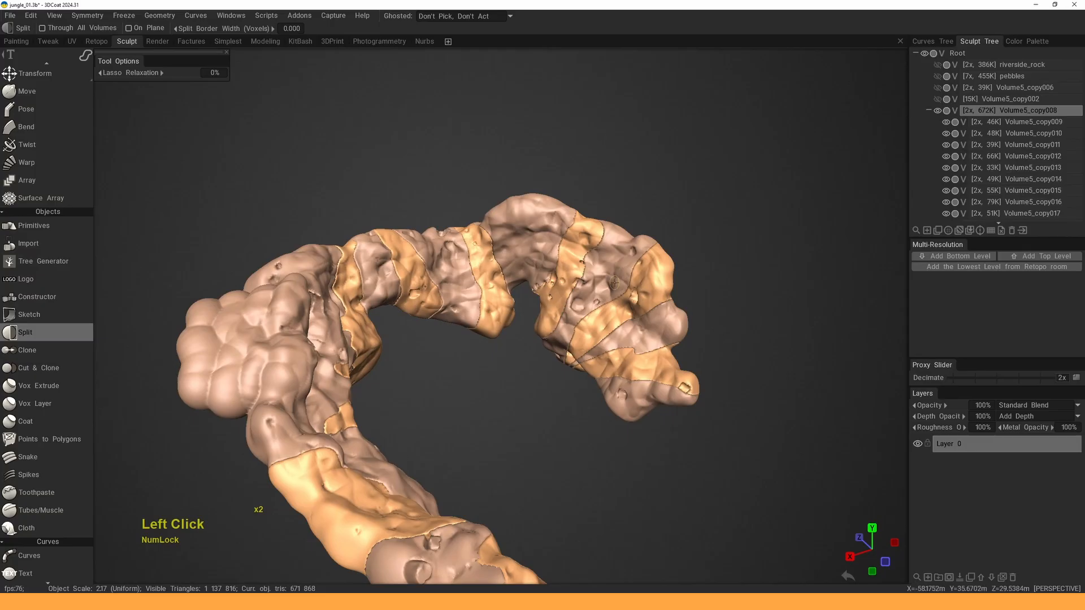
{"action": "left_click_drag", "start_coordinate": [614, 282], "coordinate": [622, 241]}
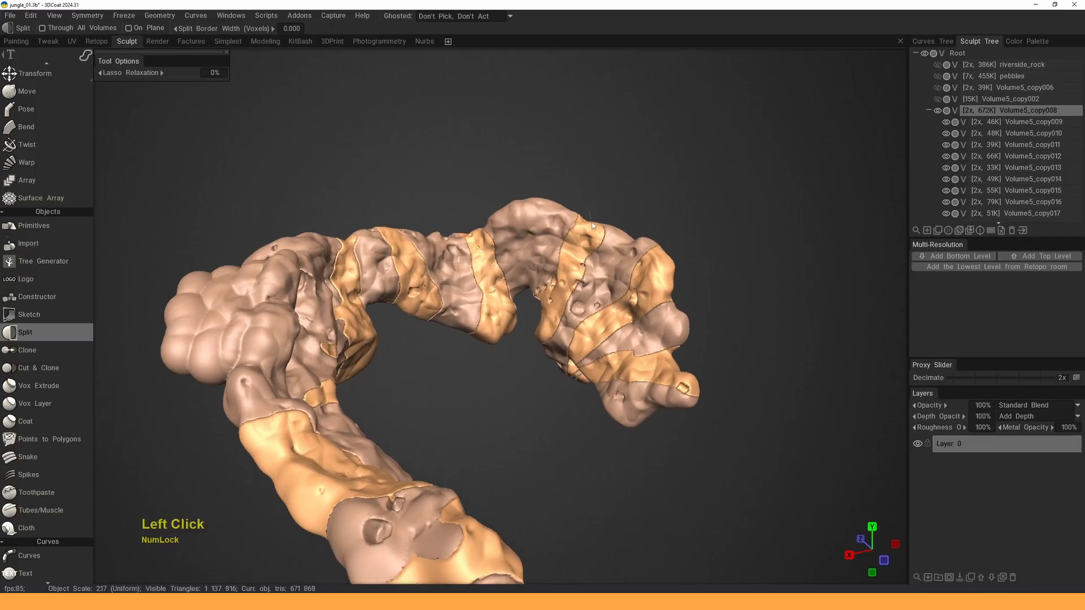
{"action": "left_click_drag", "start_coordinate": [653, 248], "coordinate": [597, 279]}
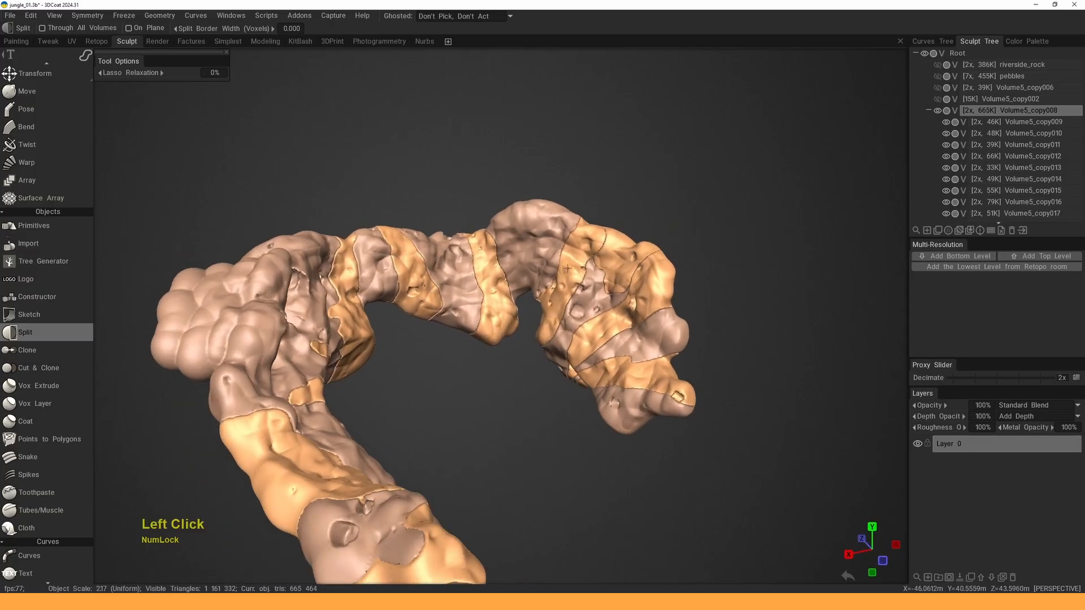
- Pick Volume5_copy015, copy014, copy013, copy012 and copy008 in turn and split each
{"action": "key", "text": "h"}
{"action": "mouse_move", "coordinate": [613, 210]}
{"action": "left_mouse_down"}
{"action": "mouse_move", "coordinate": [605, 214]}
{"action": "mouse_move", "coordinate": [643, 200]}
{"action": "left_mouse_up"}
{"action": "left_click_drag", "start_coordinate": [605, 255], "coordinate": [514, 296], "text": "alt"}
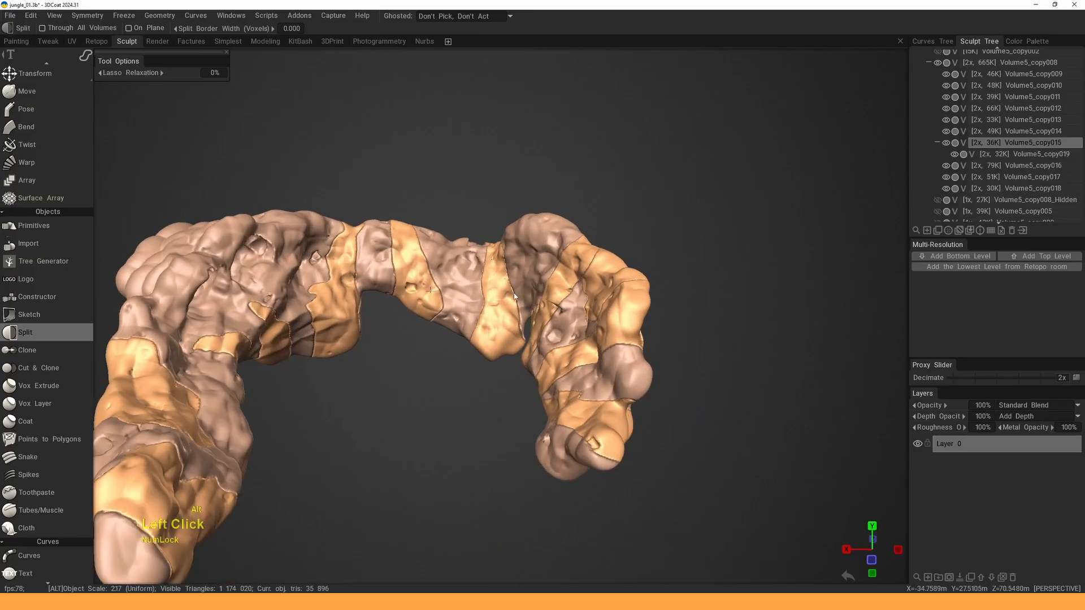
{"action": "middle_click_drag", "start_coordinate": [514, 296], "coordinate": [516, 303]}
{"action": "key", "text": "h"}
{"action": "mouse_move", "coordinate": [529, 211]}
{"action": "left_mouse_down"}
{"action": "mouse_move", "coordinate": [534, 289]}
{"action": "mouse_move", "coordinate": [481, 308]}
{"action": "left_mouse_up"}
{"action": "key", "text": "h"}
{"action": "left_click_drag", "start_coordinate": [446, 182], "coordinate": [417, 266]}
{"action": "key", "text": "h"}
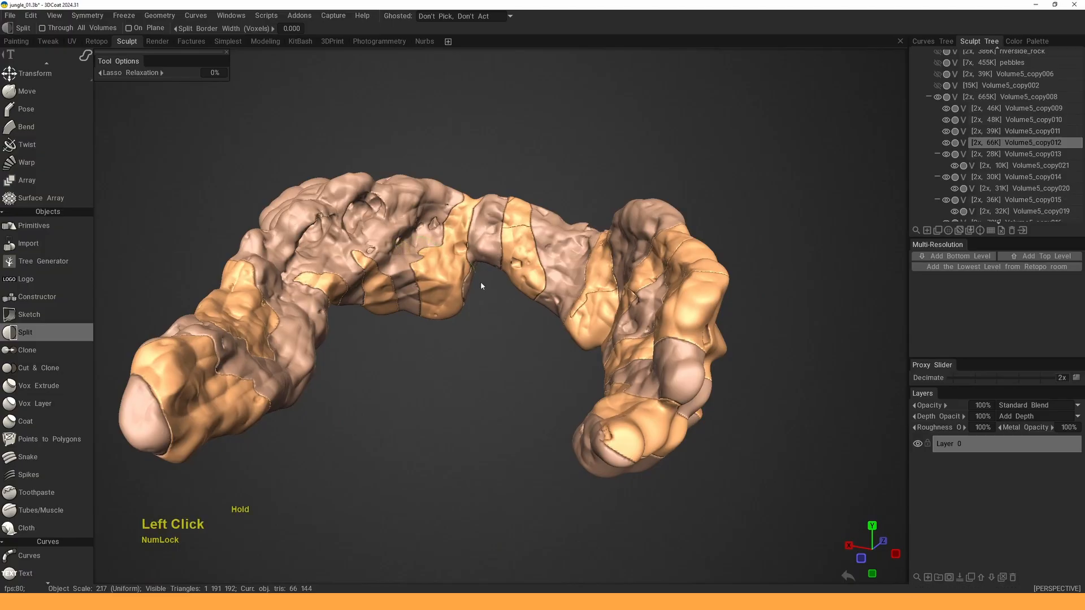
{"action": "left_click_drag", "start_coordinate": [412, 308], "coordinate": [411, 308]}
{"action": "key", "text": "h"}
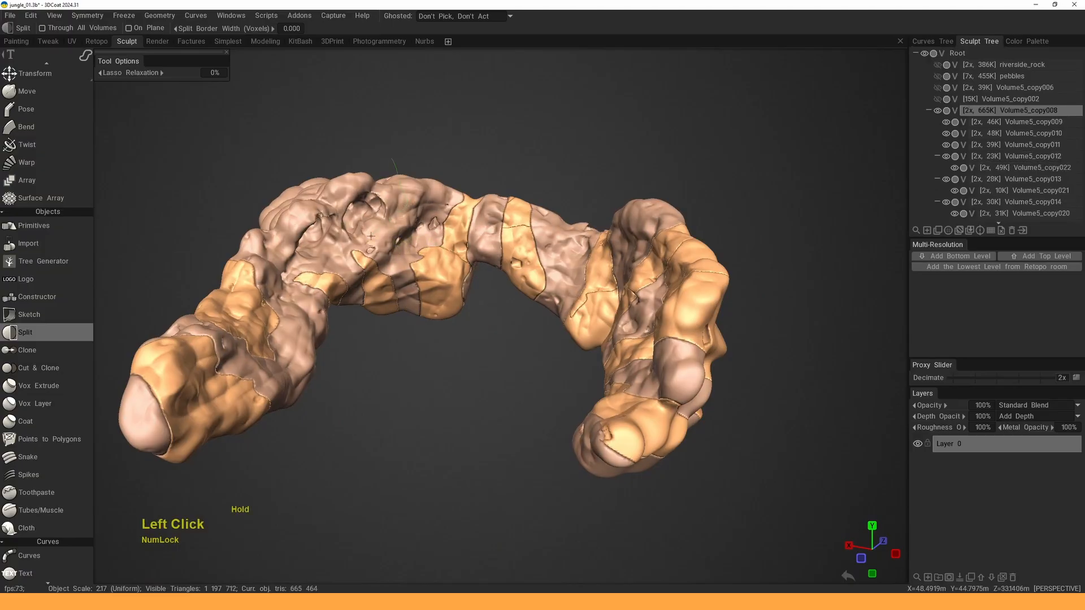
{"action": "left_click_drag", "start_coordinate": [398, 172], "coordinate": [399, 180]}
- Split the main rock further, then subdivide Volume5_copy010, copy009 and copy022
{"action": "left_click_drag", "start_coordinate": [390, 221], "coordinate": [354, 204], "text": "alt"}
{"action": "left_click_drag", "start_coordinate": [341, 245], "coordinate": [314, 207]}
{"action": "left_click_drag", "start_coordinate": [335, 327], "coordinate": [332, 305], "text": "alt"}
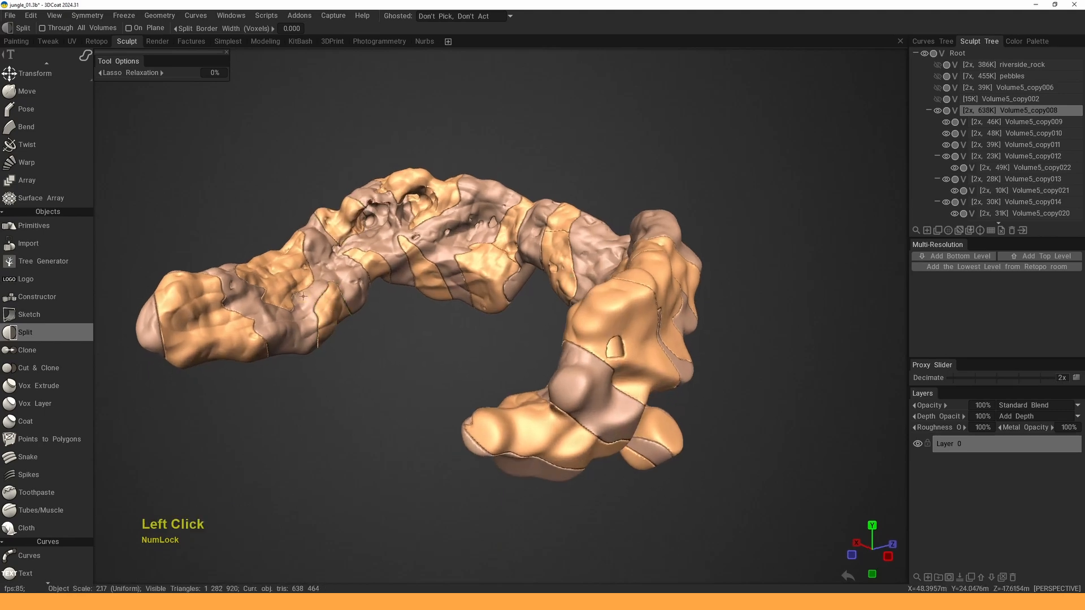
{"action": "key", "text": "h"}
{"action": "left_click_drag", "start_coordinate": [261, 241], "coordinate": [292, 294]}
{"action": "left_click_drag", "start_coordinate": [211, 413], "coordinate": [215, 416]}
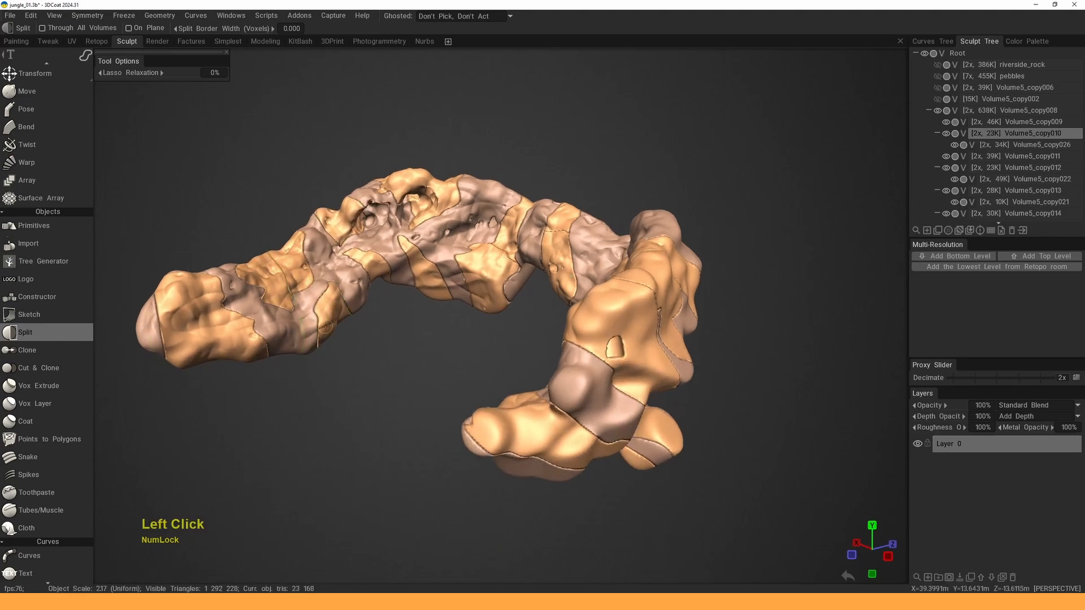
{"action": "key", "text": "h"}
{"action": "left_click", "coordinate": [208, 345]}
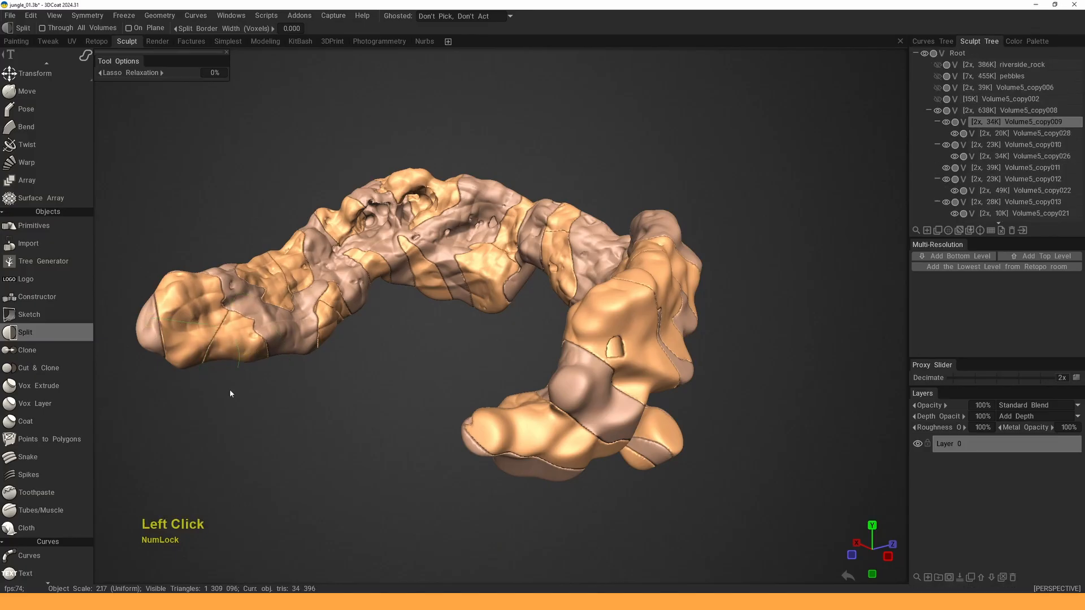
{"action": "left_click_drag", "start_coordinate": [230, 394], "coordinate": [206, 402]}
{"action": "key", "text": "h"}
{"action": "left_click_drag", "start_coordinate": [459, 281], "coordinate": [501, 317]}
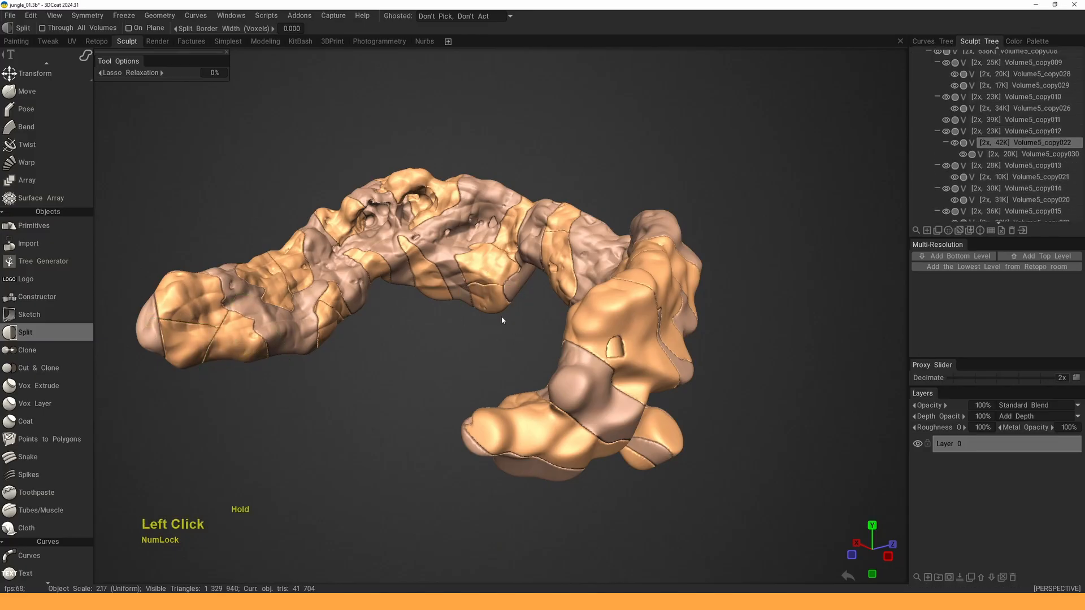
- Reframe the arch facing forward and bring up the quick tool palette
{"action": "right_click_drag", "start_coordinate": [502, 321], "coordinate": [532, 318], "text": "alt"}
{"action": "left_click_drag", "start_coordinate": [531, 318], "coordinate": [499, 319], "text": "alt"}
{"action": "right_click_drag", "start_coordinate": [499, 319], "coordinate": [520, 300], "text": "alt"}
{"action": "mouse_move", "coordinate": [520, 299]}
{"action": "left_mouse_down", "text": "alt"}
{"action": "mouse_move", "coordinate": [486, 345]}
{"action": "mouse_move", "coordinate": [504, 330]}
{"action": "left_mouse_up", "text": "alt"}
{"action": "key", "text": "space"}
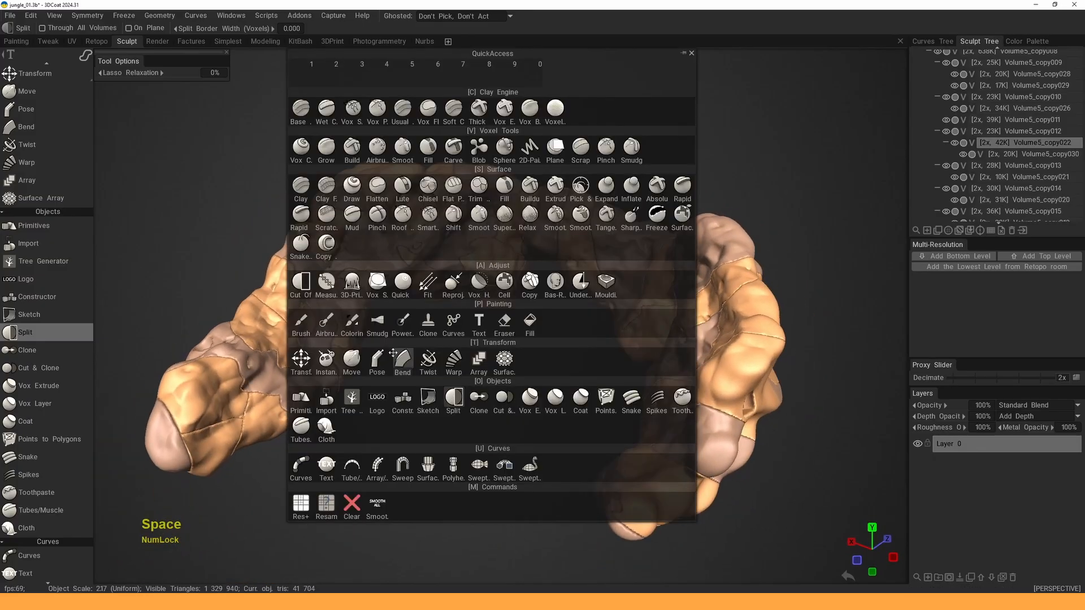
{"action": "left_click", "coordinate": [528, 60]}
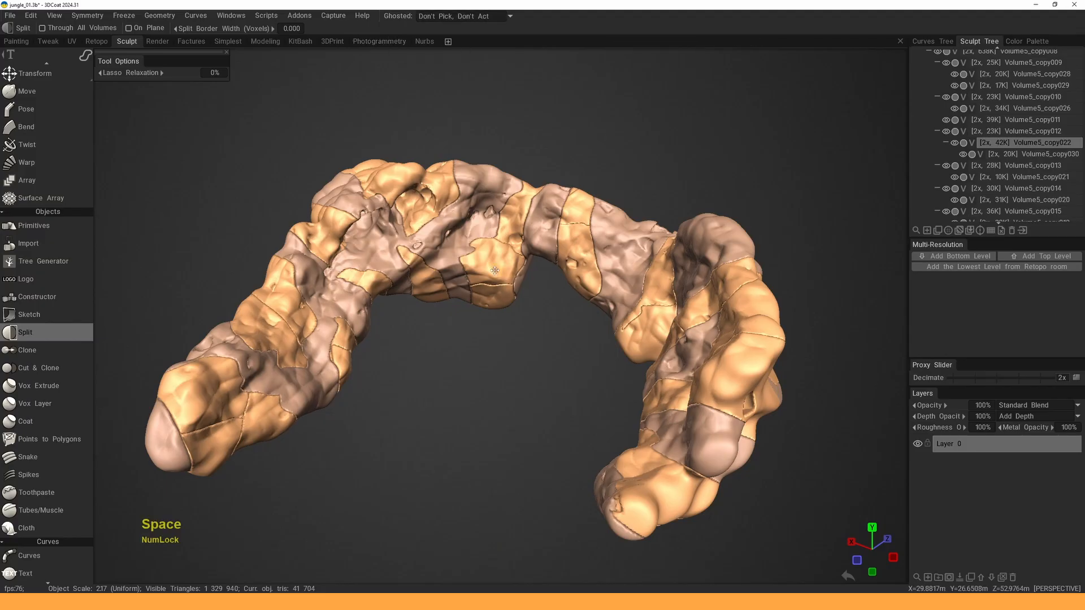
{"action": "key", "text": "space"}
- Select the Move tool at brush size 47 with Through All Volumes turned off
{"action": "left_click", "coordinate": [354, 360]}
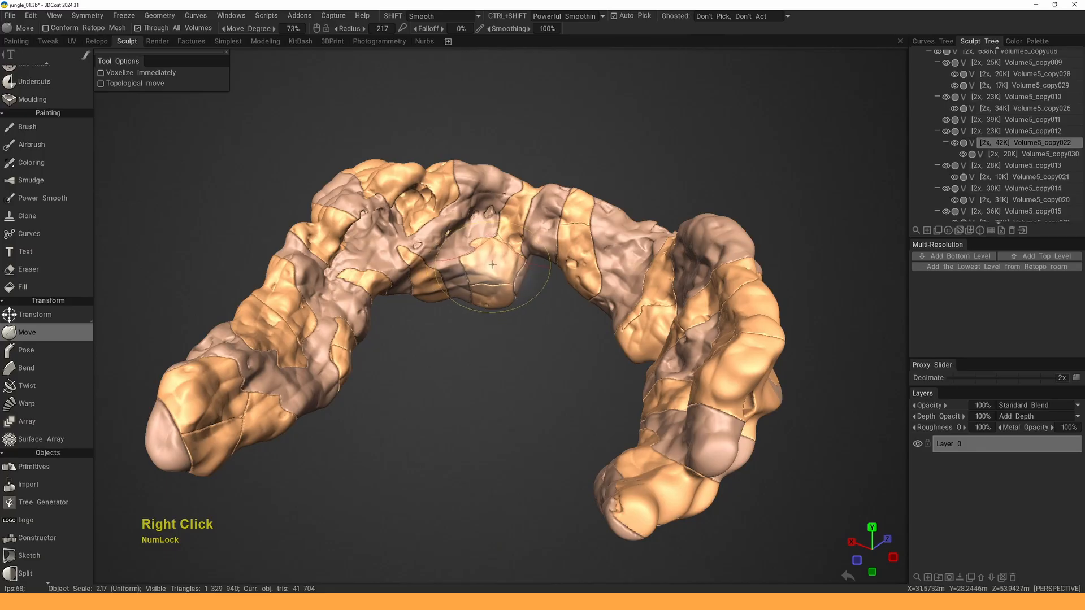
{"action": "right_click_drag", "start_coordinate": [492, 261], "coordinate": [555, 262]}
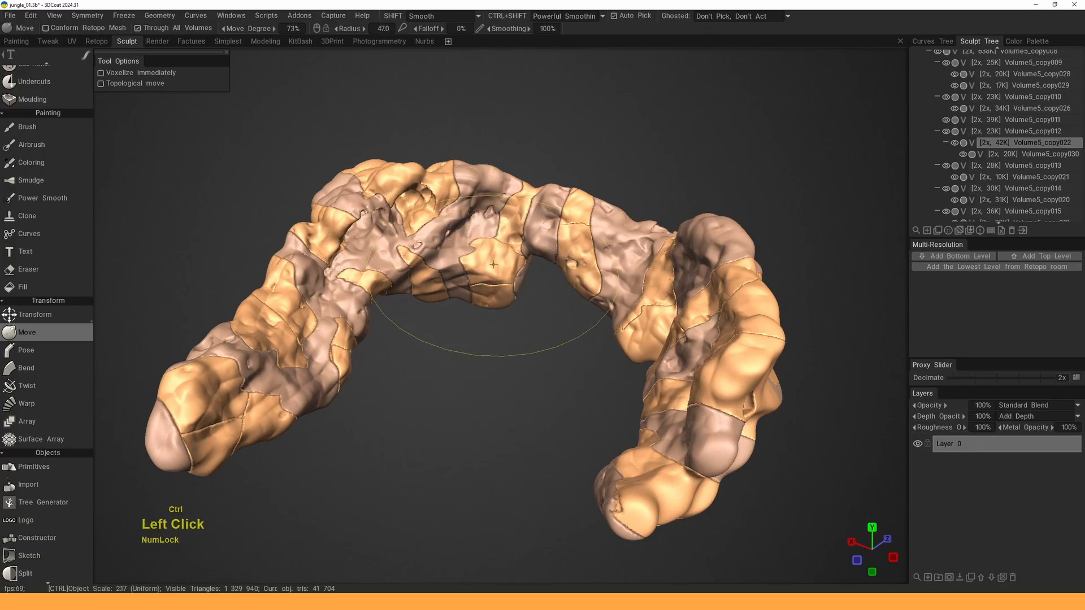
{"action": "left_click_drag", "start_coordinate": [492, 261], "coordinate": [495, 265], "text": "ctrl"}
{"action": "left_click", "coordinate": [138, 29]}
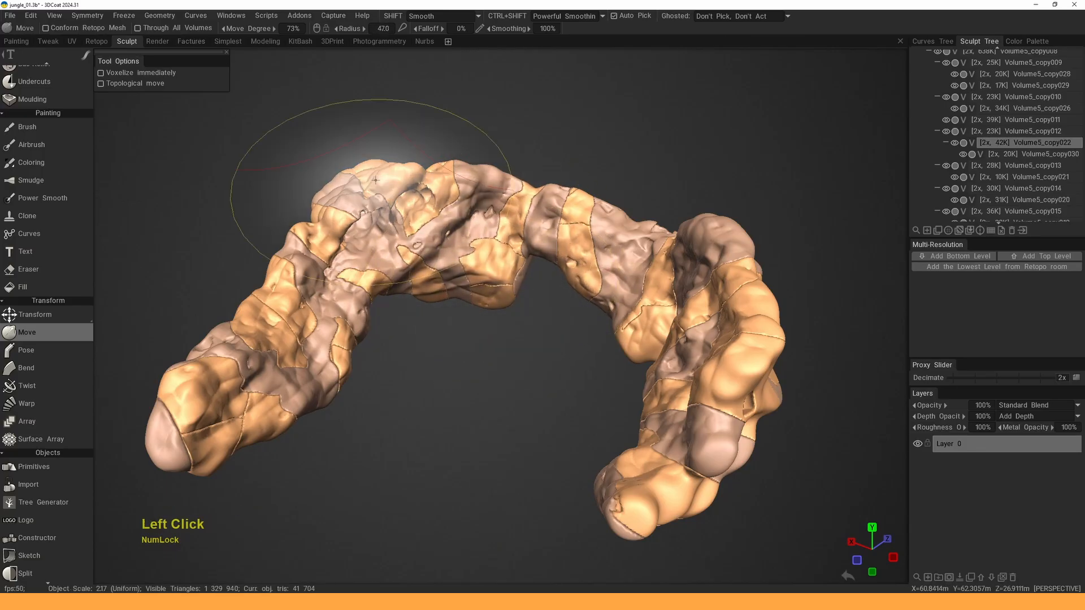
- Push sections of the arch and the main rock piece, opening a seam between pieces
{"action": "left_click_drag", "start_coordinate": [510, 224], "coordinate": [516, 216], "text": "ctrl"}
{"action": "left_click_drag", "start_coordinate": [515, 216], "coordinate": [516, 213], "text": "ctrl"}
{"action": "middle_click_drag", "start_coordinate": [515, 213], "coordinate": [513, 222], "text": "alt"}
{"action": "left_click_drag", "start_coordinate": [513, 223], "coordinate": [488, 203], "text": "ctrl"}
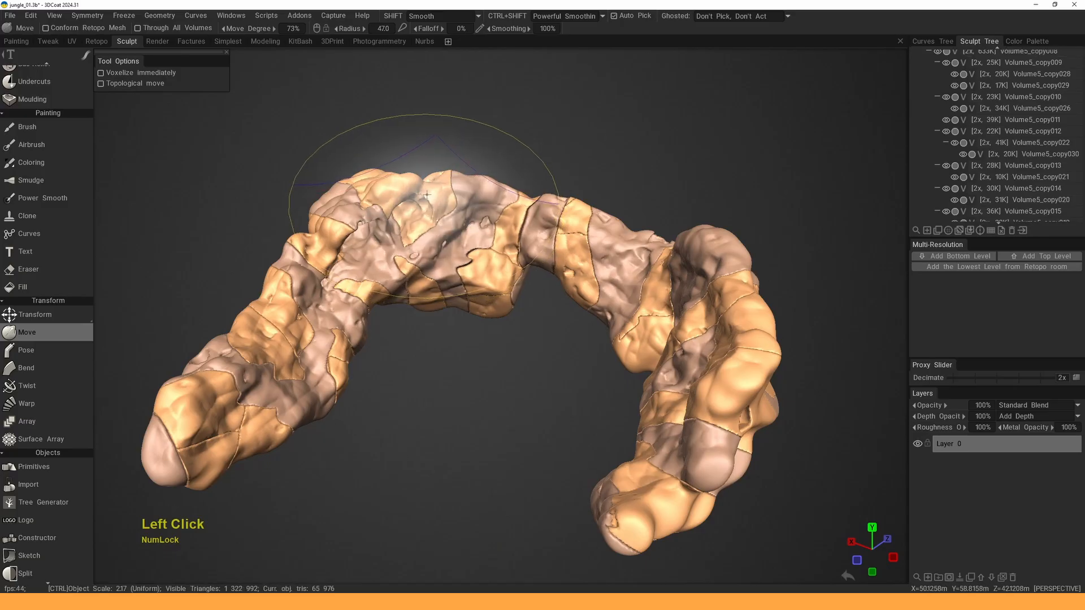
{"action": "left_click_drag", "start_coordinate": [419, 196], "coordinate": [416, 199], "text": "ctrl"}
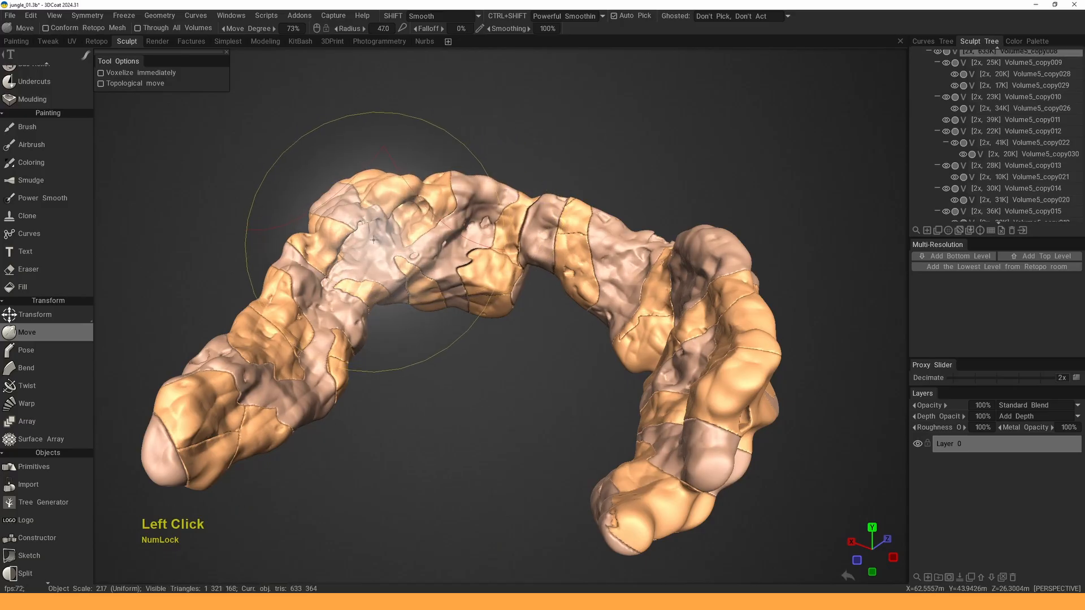
{"action": "left_click_drag", "start_coordinate": [368, 260], "coordinate": [371, 316], "text": "alt"}
{"action": "mouse_move", "coordinate": [363, 290]}
{"action": "left_mouse_down"}
{"action": "mouse_move", "coordinate": [468, 284]}
{"action": "mouse_move", "coordinate": [533, 223]}
{"action": "left_mouse_up"}
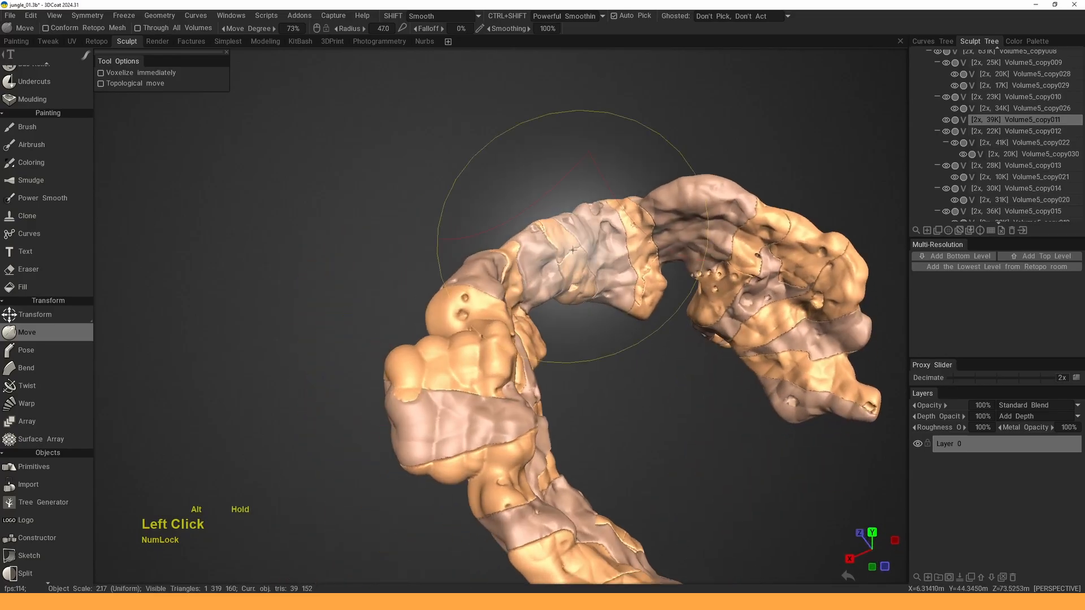
{"action": "mouse_move", "coordinate": [532, 222]}
{"action": "middle_mouse_down", "text": "alt"}
{"action": "mouse_move", "coordinate": [493, 262]}
{"action": "mouse_move", "coordinate": [373, 262]}
{"action": "middle_mouse_up", "text": "alt"}
{"action": "right_click_drag", "start_coordinate": [373, 262], "coordinate": [478, 237], "text": "alt"}
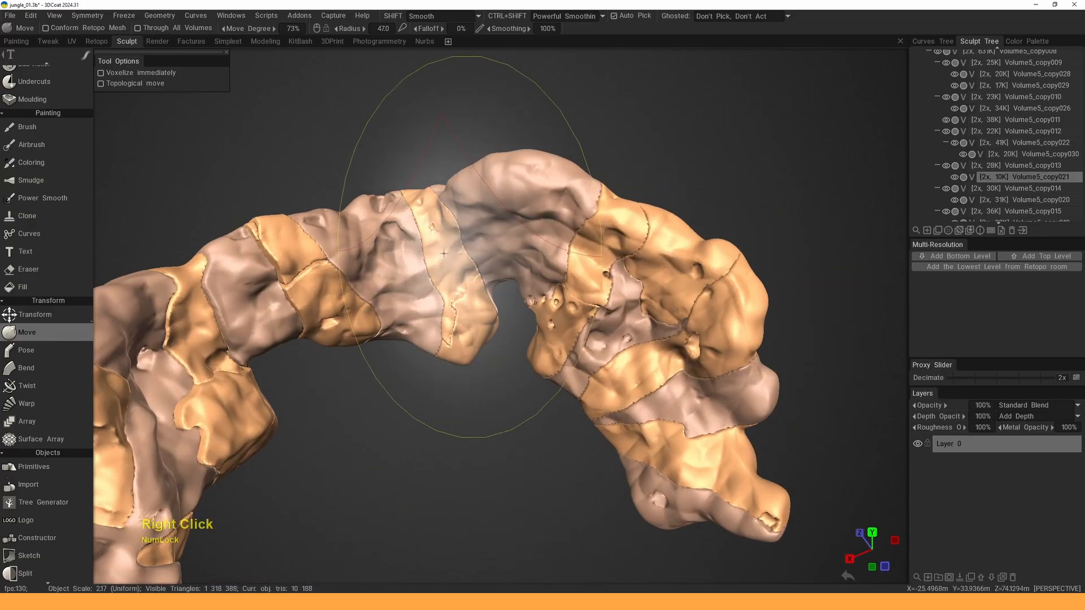
{"action": "left_click_drag", "start_coordinate": [477, 237], "coordinate": [521, 250]}
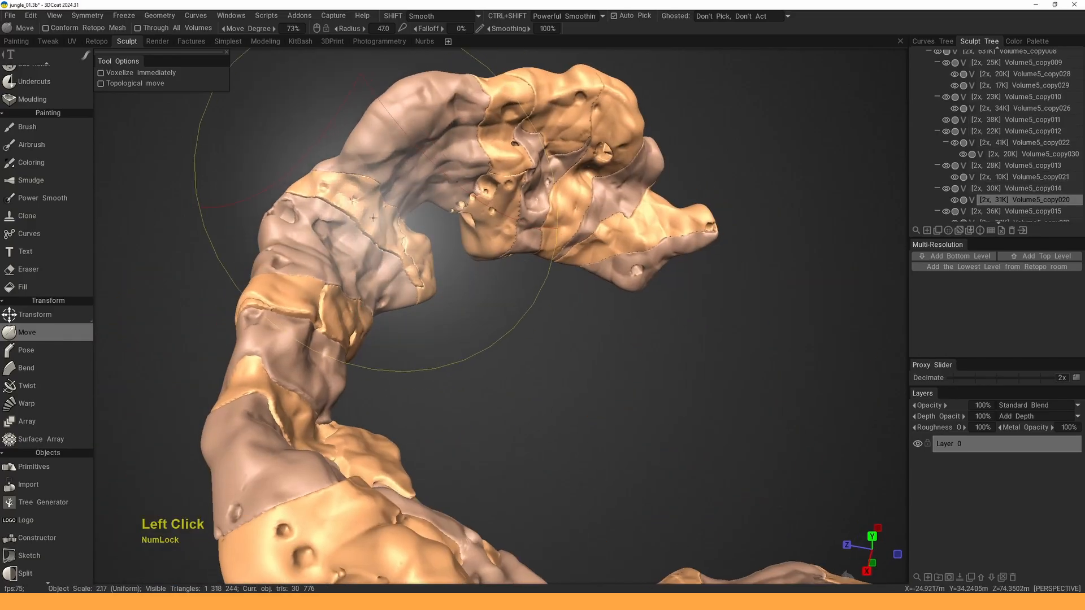
{"action": "left_click_drag", "start_coordinate": [385, 181], "coordinate": [422, 141]}
{"action": "middle_click_drag", "start_coordinate": [428, 182], "coordinate": [431, 274], "text": "alt"}
- Nudge the arch top, Volume5_copy019 and tip pieces, resizing the brush to 36.8, 30.4, then 39.1
{"action": "right_click_drag", "start_coordinate": [421, 234], "coordinate": [372, 226]}
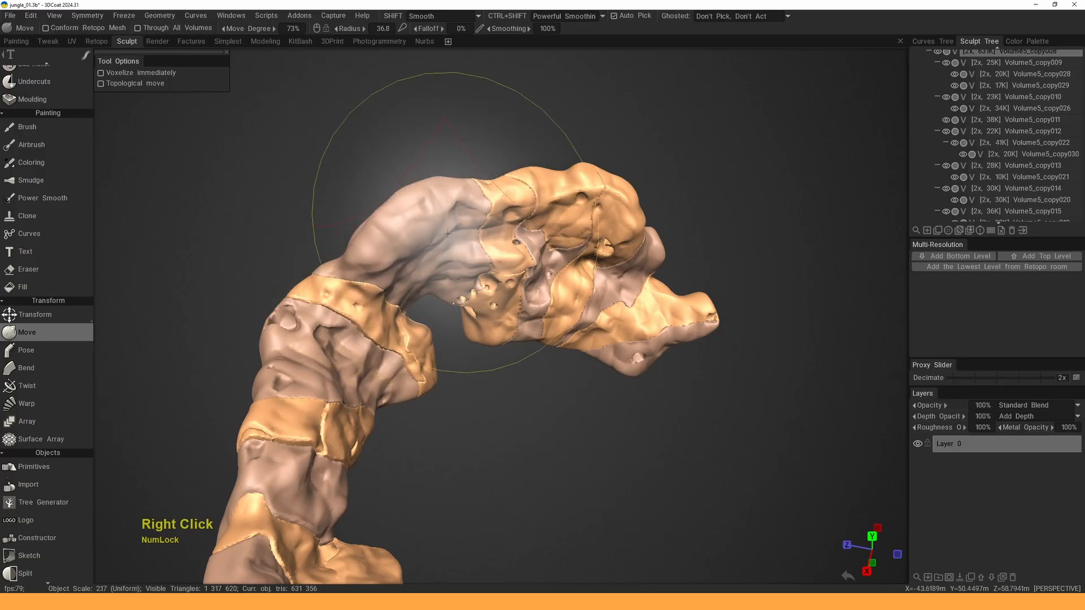
{"action": "mouse_move", "coordinate": [457, 225]}
{"action": "left_mouse_down"}
{"action": "mouse_move", "coordinate": [475, 211]}
{"action": "mouse_move", "coordinate": [470, 230]}
{"action": "mouse_move", "coordinate": [534, 263]}
{"action": "left_mouse_up"}
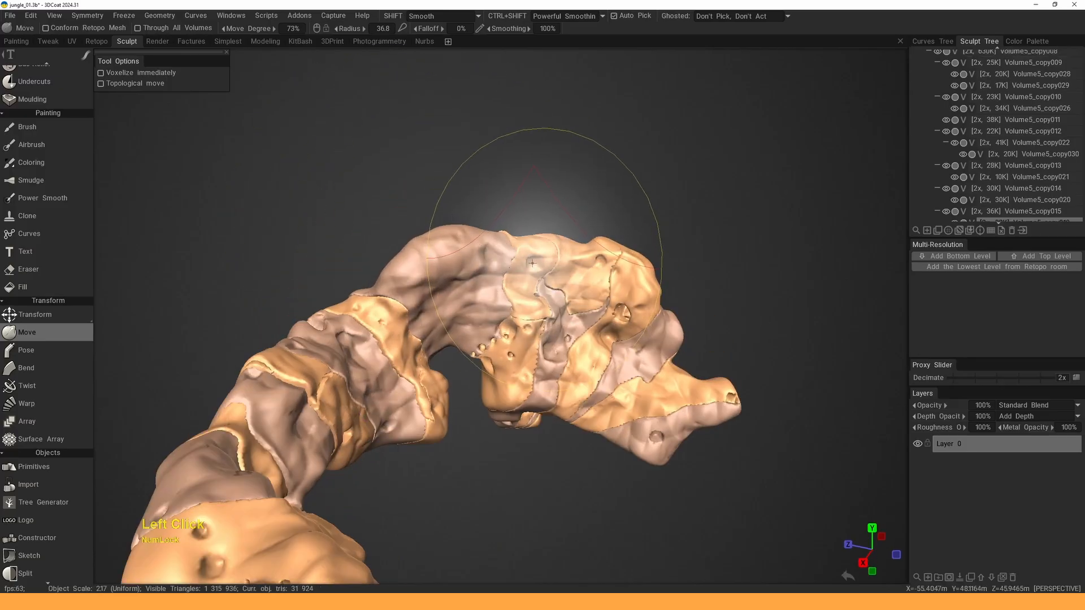
{"action": "right_click_drag", "start_coordinate": [534, 257], "coordinate": [503, 253]}
{"action": "left_click_drag", "start_coordinate": [532, 250], "coordinate": [535, 243]}
{"action": "middle_click_drag", "start_coordinate": [521, 358], "coordinate": [466, 296], "text": "alt"}
{"action": "left_click_drag", "start_coordinate": [465, 295], "coordinate": [497, 332], "text": "alt"}
{"action": "mouse_move", "coordinate": [498, 332]}
{"action": "left_mouse_down", "text": "alt"}
{"action": "mouse_move", "coordinate": [502, 240]}
{"action": "mouse_move", "coordinate": [544, 243]}
{"action": "mouse_move", "coordinate": [479, 187]}
{"action": "left_mouse_up", "text": "alt"}
{"action": "mouse_move", "coordinate": [479, 186]}
{"action": "left_mouse_down", "text": "alt"}
{"action": "mouse_move", "coordinate": [485, 224]}
{"action": "mouse_move", "coordinate": [474, 248]}
{"action": "left_mouse_up", "text": "alt"}
{"action": "middle_click_drag", "start_coordinate": [474, 249], "coordinate": [446, 272], "text": "alt"}
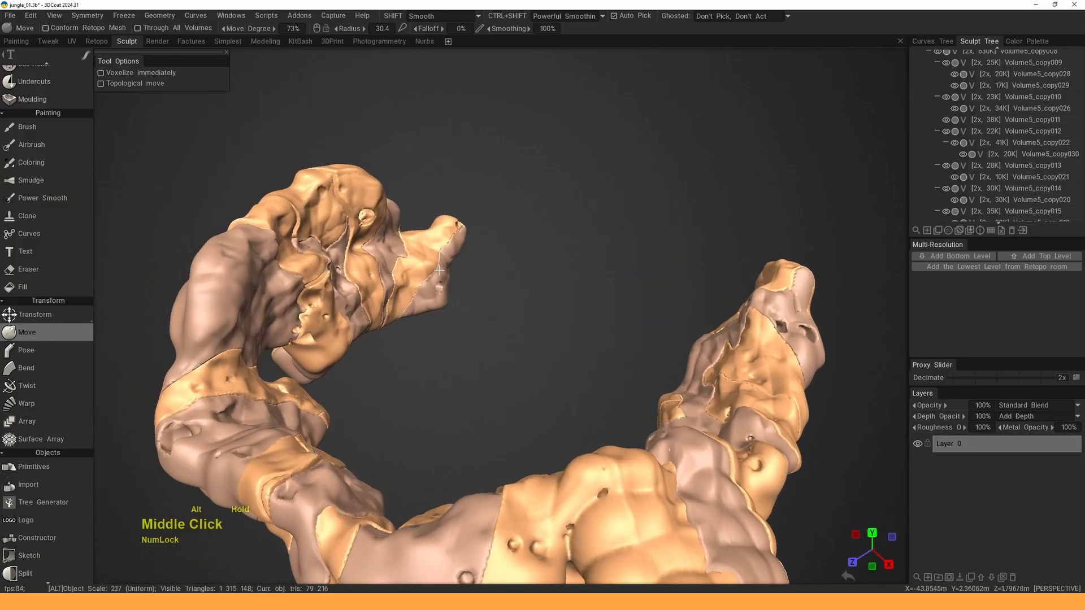
{"action": "left_click_drag", "start_coordinate": [432, 260], "coordinate": [425, 249]}
{"action": "right_click_drag", "start_coordinate": [391, 254], "coordinate": [424, 258]}
{"action": "mouse_move", "coordinate": [426, 245]}
{"action": "left_mouse_down", "text": "ctrl"}
{"action": "mouse_move", "coordinate": [415, 263]}
{"action": "mouse_move", "coordinate": [322, 242]}
{"action": "mouse_move", "coordinate": [337, 275]}
{"action": "mouse_move", "coordinate": [380, 243]}
{"action": "left_mouse_up", "text": "ctrl"}
- Reframe the whole arch and nudge more pieces at its other end
{"action": "right_click_drag", "start_coordinate": [379, 243], "coordinate": [404, 244], "text": "alt"}
{"action": "middle_click_drag", "start_coordinate": [404, 244], "coordinate": [441, 244], "text": "alt"}
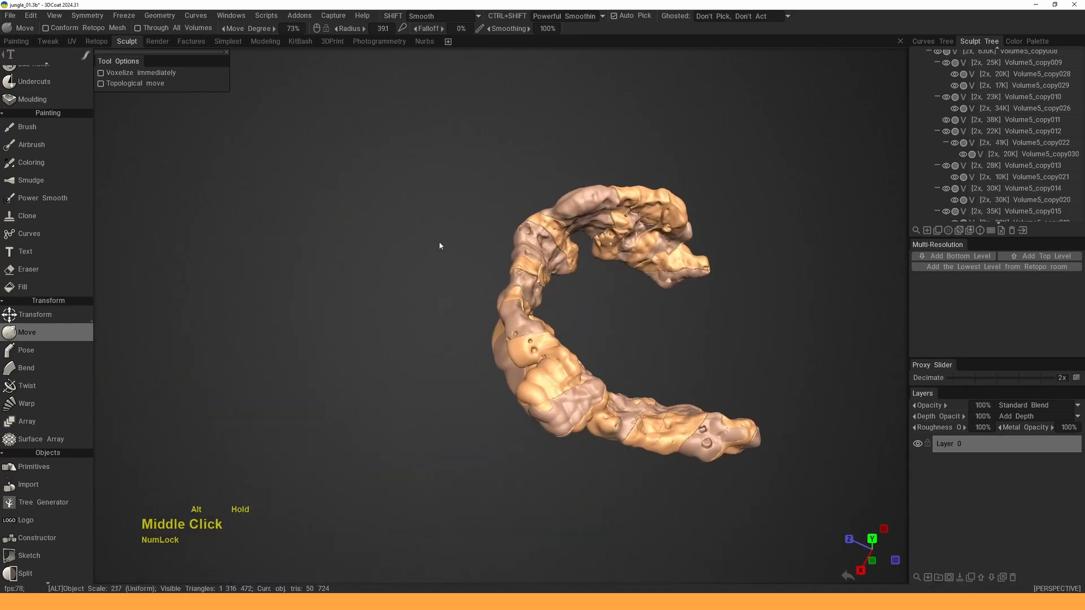
{"action": "left_click_drag", "start_coordinate": [441, 245], "coordinate": [363, 281], "text": "alt"}
{"action": "right_click_drag", "start_coordinate": [363, 280], "coordinate": [402, 282], "text": "alt"}
{"action": "left_click_drag", "start_coordinate": [401, 283], "coordinate": [421, 278], "text": "alt"}
{"action": "right_click_drag", "start_coordinate": [421, 278], "coordinate": [442, 282], "text": "alt"}
{"action": "left_click_drag", "start_coordinate": [442, 277], "coordinate": [361, 279], "text": "alt"}
{"action": "left_click_drag", "start_coordinate": [360, 279], "coordinate": [477, 310]}
{"action": "left_click_drag", "start_coordinate": [346, 286], "coordinate": [366, 259]}
{"action": "mouse_move", "coordinate": [366, 259]}
{"action": "left_mouse_down", "text": "alt"}
{"action": "mouse_move", "coordinate": [314, 259]}
{"action": "mouse_move", "coordinate": [333, 241]}
{"action": "mouse_move", "coordinate": [356, 267]}
{"action": "left_mouse_up", "text": "alt"}
{"action": "right_click_drag", "start_coordinate": [356, 267], "coordinate": [402, 261], "text": "alt"}
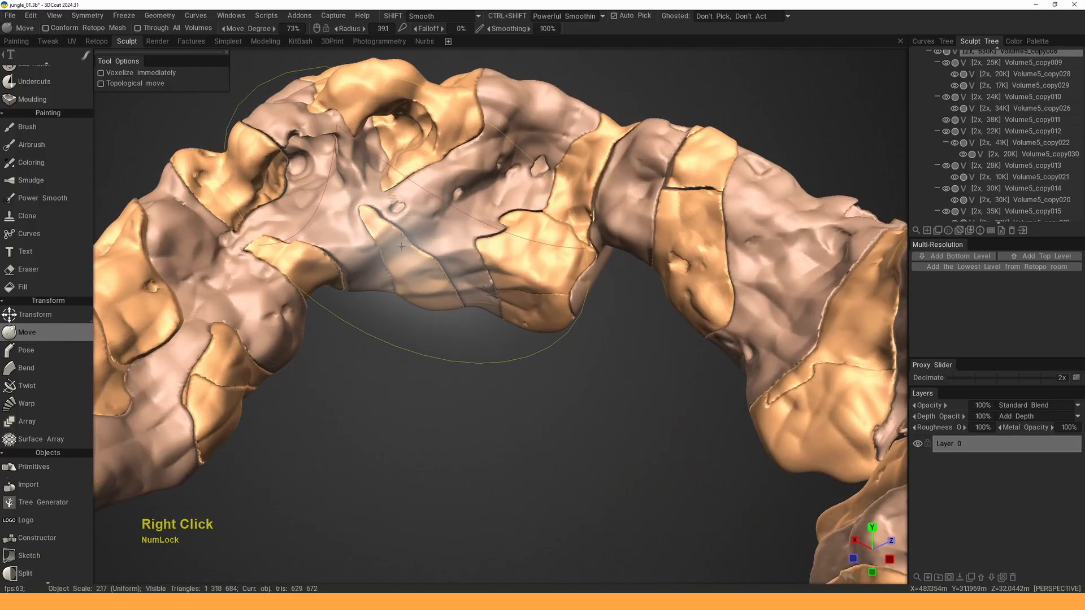
- Shrink the Move brush to 33.4 and push the rock surface at the arch centre
{"action": "key", "text": "g"}
{"action": "key", "text": "Escape"}
{"action": "left_click_drag", "start_coordinate": [402, 261], "coordinate": [411, 272], "text": "alt"}
{"action": "right_click_drag", "start_coordinate": [402, 247], "coordinate": [387, 239]}
{"action": "mouse_move", "coordinate": [387, 239]}
{"action": "left_mouse_down"}
{"action": "mouse_move", "coordinate": [373, 244]}
{"action": "mouse_move", "coordinate": [389, 243]}
{"action": "mouse_move", "coordinate": [370, 232]}
{"action": "mouse_move", "coordinate": [395, 295]}
{"action": "left_mouse_up"}
{"action": "mouse_move", "coordinate": [480, 307]}
{"action": "left_mouse_down"}
{"action": "mouse_move", "coordinate": [472, 289]}
{"action": "mouse_move", "coordinate": [484, 299]}
{"action": "left_mouse_up"}
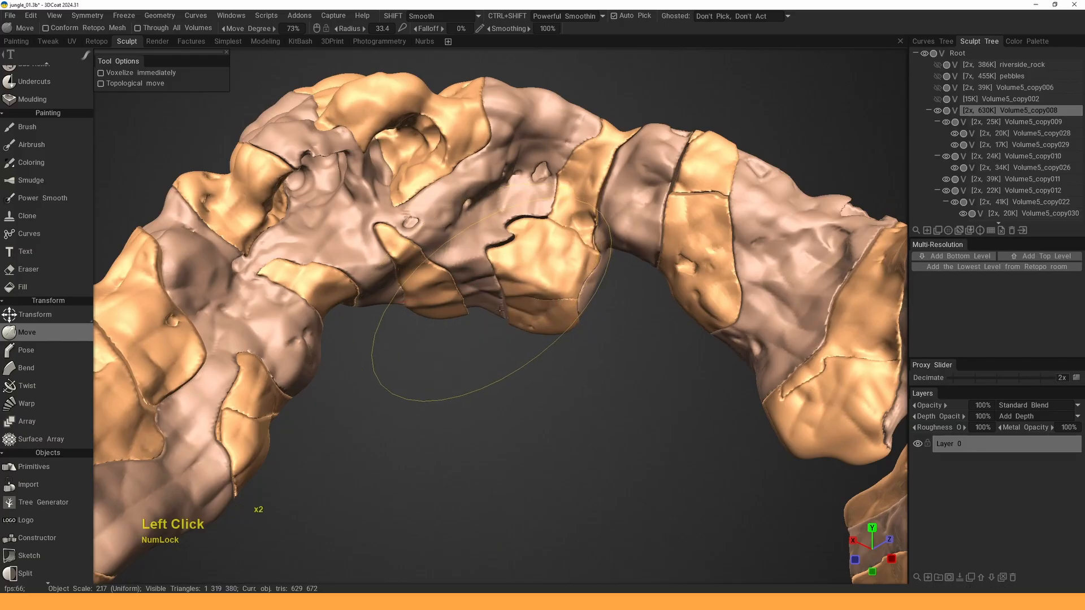
{"action": "right_click_drag", "start_coordinate": [501, 310], "coordinate": [497, 317], "text": "alt"}
{"action": "left_click_drag", "start_coordinate": [497, 318], "coordinate": [499, 220], "text": "alt"}
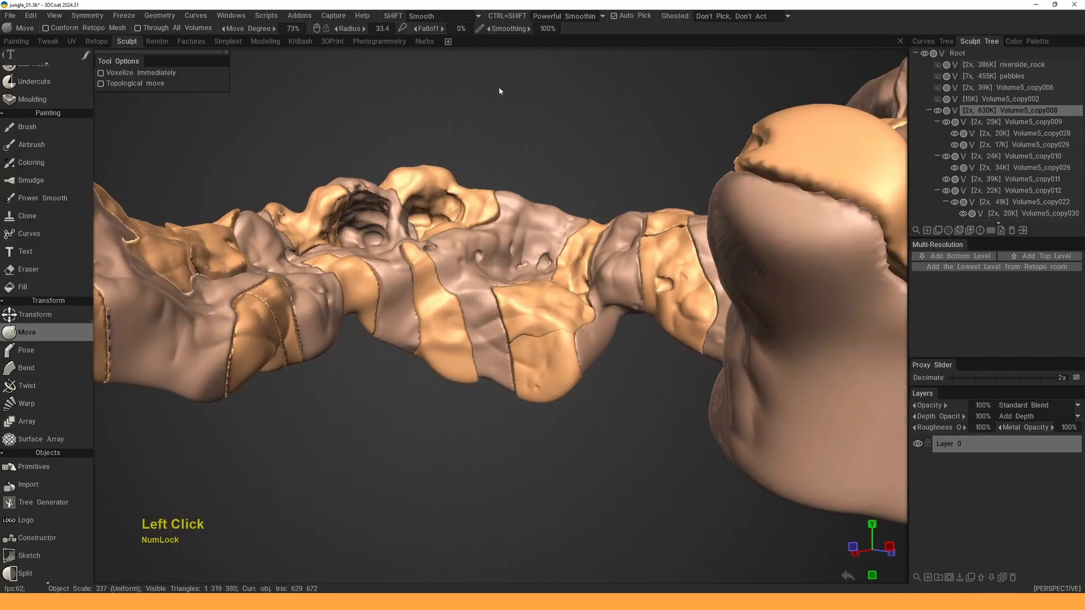
{"action": "left_click", "coordinate": [468, 247]}
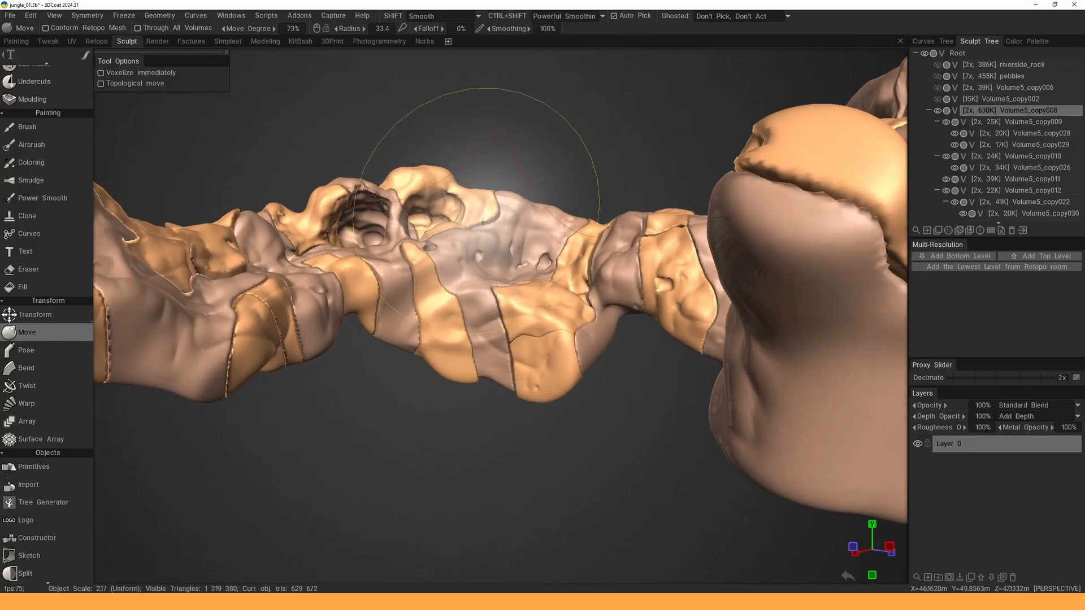
{"action": "left_click", "coordinate": [468, 248]}
{"action": "mouse_move", "coordinate": [468, 247]}
{"action": "left_mouse_down", "text": "alt"}
{"action": "mouse_move", "coordinate": [485, 243]}
{"action": "mouse_move", "coordinate": [477, 296]}
{"action": "left_mouse_up", "text": "alt"}
{"action": "right_click_drag", "start_coordinate": [477, 296], "coordinate": [427, 263], "text": "alt"}
- Lift and reshape the hanging rock at brush radius 43.4, then nudge Volume5_copy008's lower rock right
{"action": "left_click_drag", "start_coordinate": [428, 262], "coordinate": [490, 254], "text": "alt"}
{"action": "right_click_drag", "start_coordinate": [490, 255], "coordinate": [517, 271], "text": "alt"}
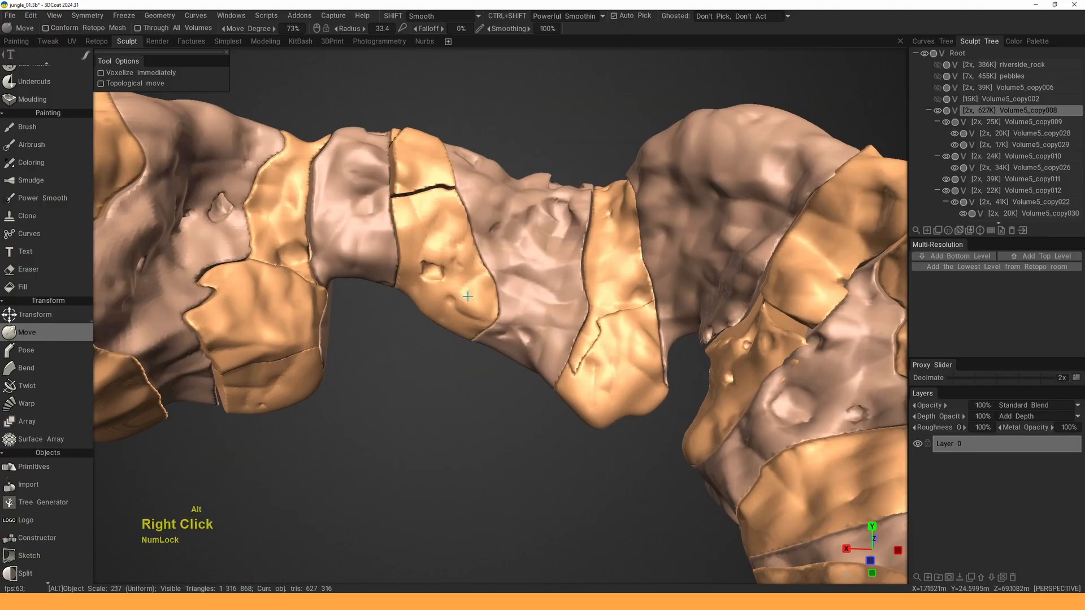
{"action": "mouse_move", "coordinate": [517, 271]}
{"action": "left_mouse_down", "text": "alt"}
{"action": "mouse_move", "coordinate": [498, 238]}
{"action": "mouse_move", "coordinate": [468, 261]}
{"action": "mouse_move", "coordinate": [480, 248]}
{"action": "left_mouse_up", "text": "alt"}
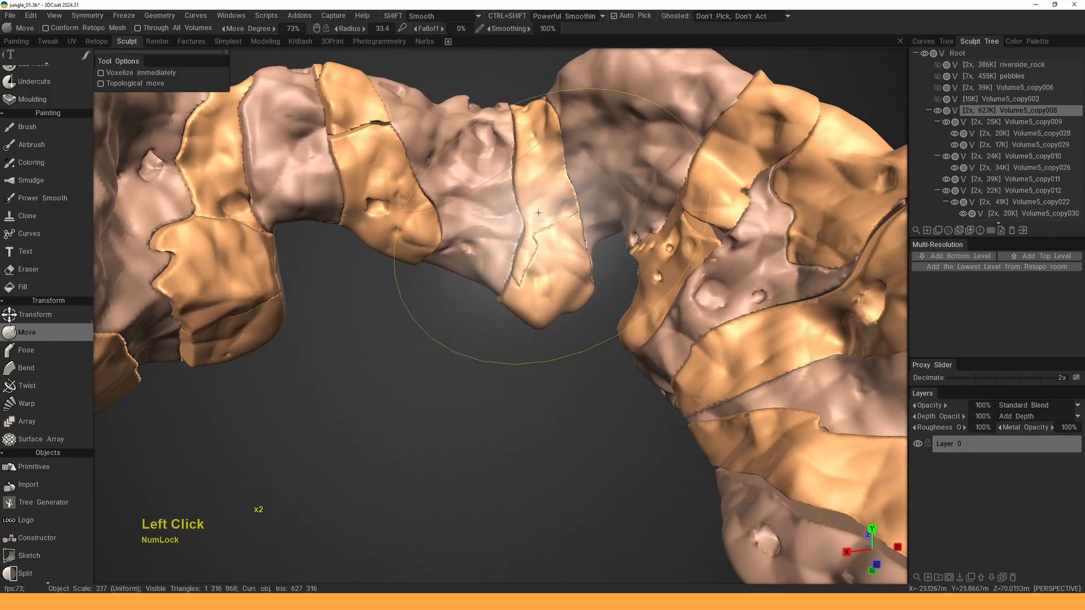
{"action": "mouse_move", "coordinate": [524, 211]}
{"action": "left_mouse_down"}
{"action": "mouse_move", "coordinate": [532, 198]}
{"action": "mouse_move", "coordinate": [361, 217]}
{"action": "left_mouse_up"}
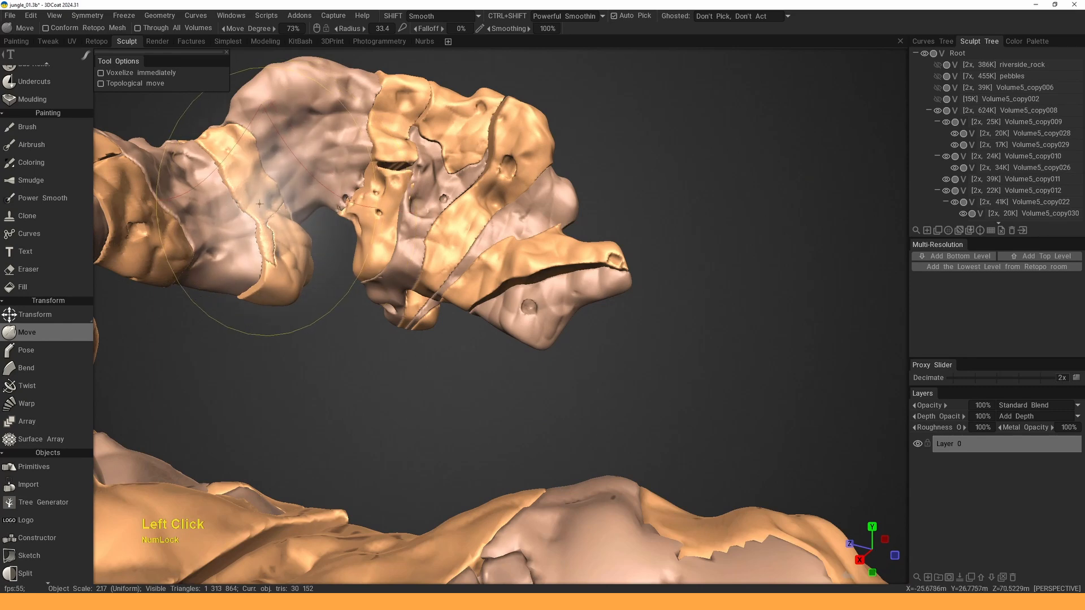
{"action": "right_click_drag", "start_coordinate": [268, 204], "coordinate": [294, 204], "text": "ctrl"}
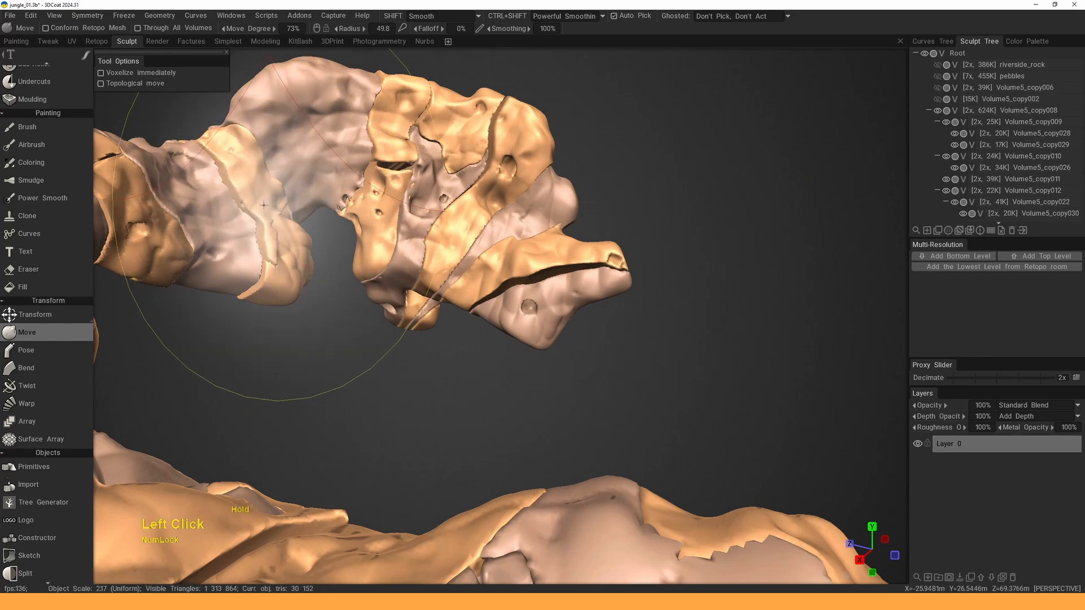
{"action": "middle_click_drag", "start_coordinate": [268, 204], "coordinate": [338, 264], "text": "alt"}
{"action": "right_click_drag", "start_coordinate": [338, 264], "coordinate": [419, 334], "text": "alt"}
{"action": "left_click_drag", "start_coordinate": [341, 226], "coordinate": [335, 190]}
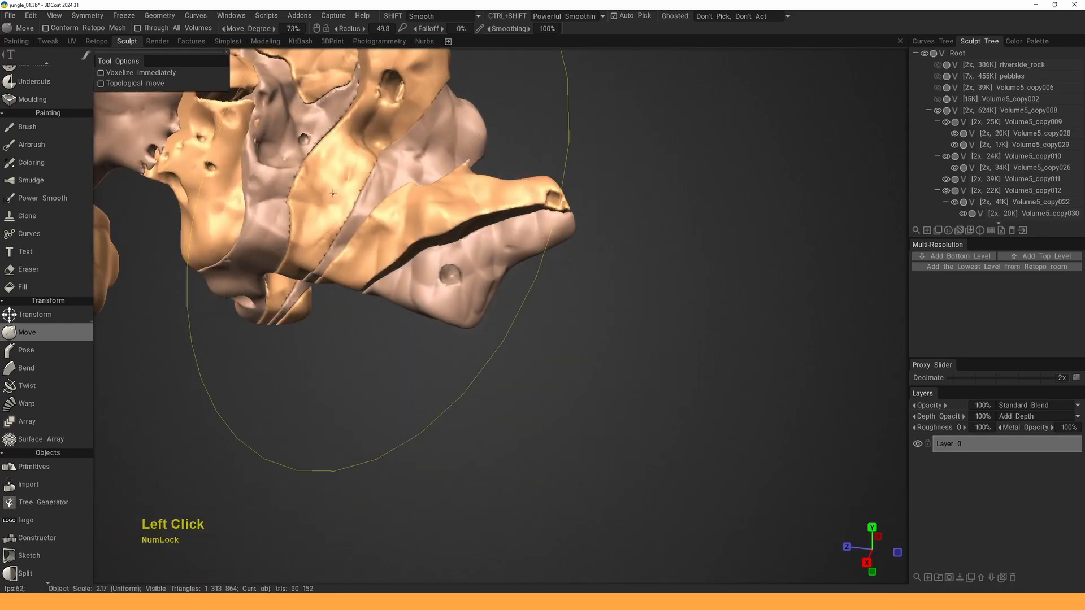
{"action": "mouse_move", "coordinate": [339, 195]}
{"action": "right_mouse_down", "text": "alt"}
{"action": "mouse_move", "coordinate": [394, 246]}
{"action": "mouse_move", "coordinate": [345, 241]}
{"action": "right_mouse_up", "text": "alt"}
{"action": "key", "text": "f"}
{"action": "mouse_move", "coordinate": [402, 237]}
{"action": "left_mouse_down", "text": "alt"}
{"action": "mouse_move", "coordinate": [316, 220]}
{"action": "mouse_move", "coordinate": [333, 226]}
{"action": "left_mouse_up", "text": "alt"}
{"action": "left_click", "coordinate": [389, 271]}
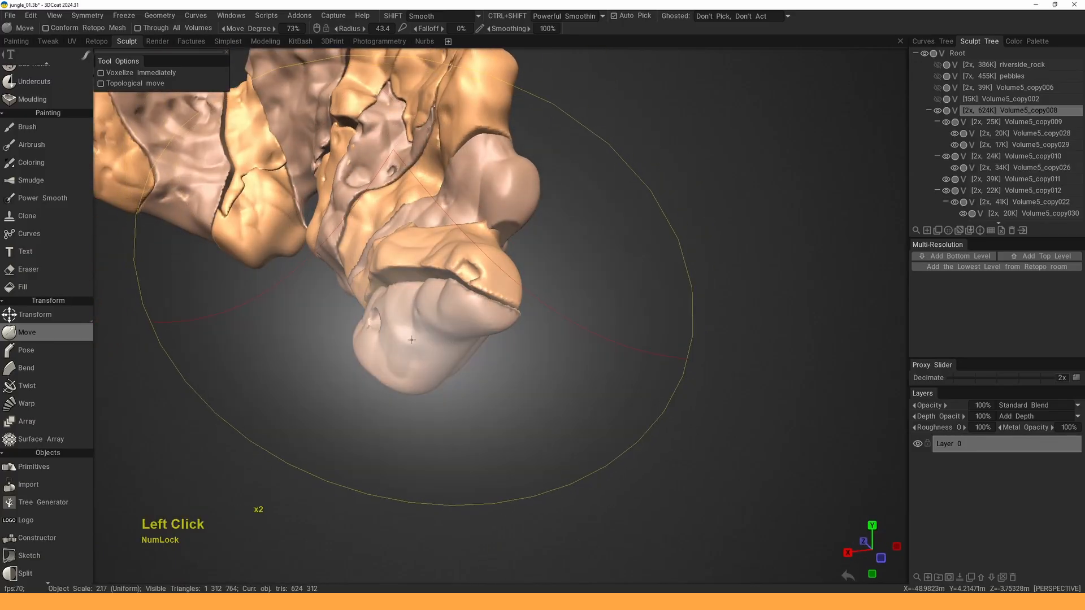
{"action": "left_click_drag", "start_coordinate": [388, 271], "coordinate": [399, 273]}
- Choose a different brush shape and enlarge the brush radius to 49.8
{"action": "right_click_drag", "start_coordinate": [398, 273], "coordinate": [418, 238], "text": "alt"}
{"action": "left_click_drag", "start_coordinate": [418, 237], "coordinate": [461, 283], "text": "alt"}
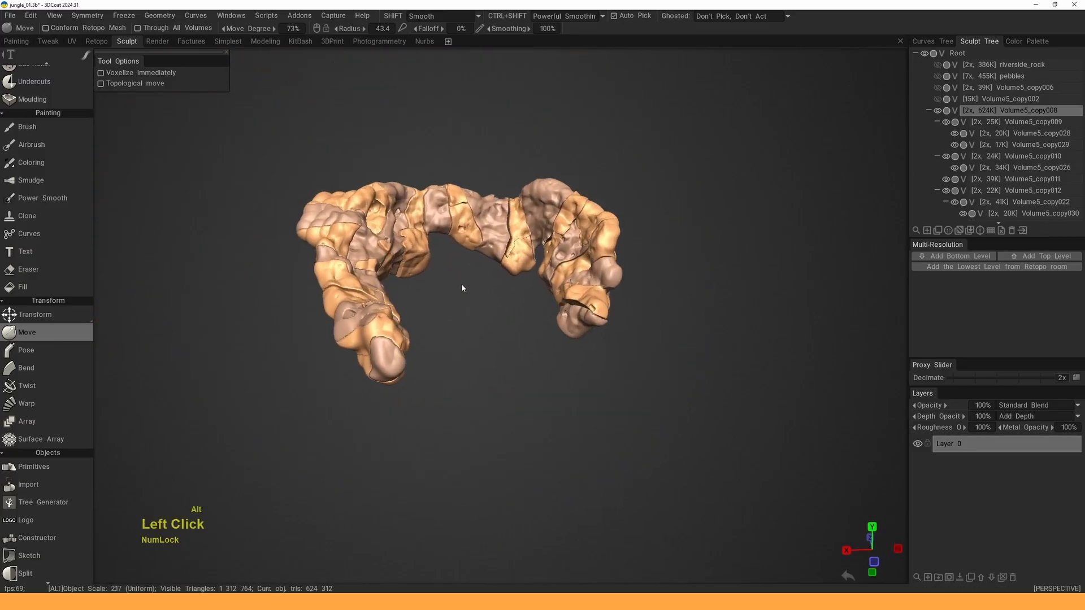
{"action": "right_click_drag", "start_coordinate": [461, 283], "coordinate": [463, 303], "text": "alt"}
{"action": "key", "text": "t"}
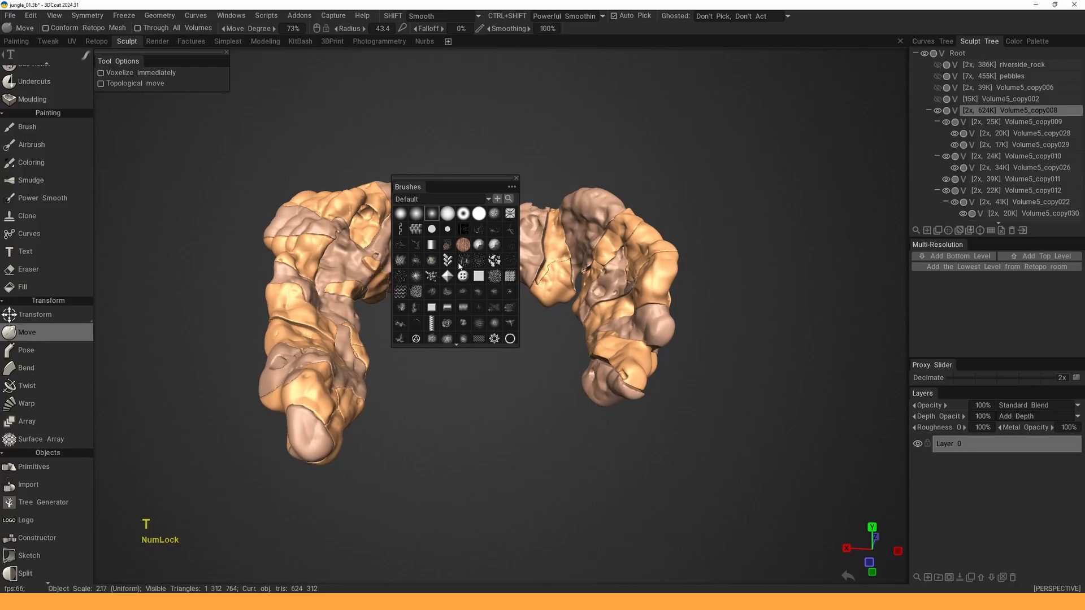
{"action": "left_click", "coordinate": [480, 218]}
{"action": "middle_click_drag", "start_coordinate": [424, 170], "coordinate": [388, 223]}
{"action": "key", "text": "f"}
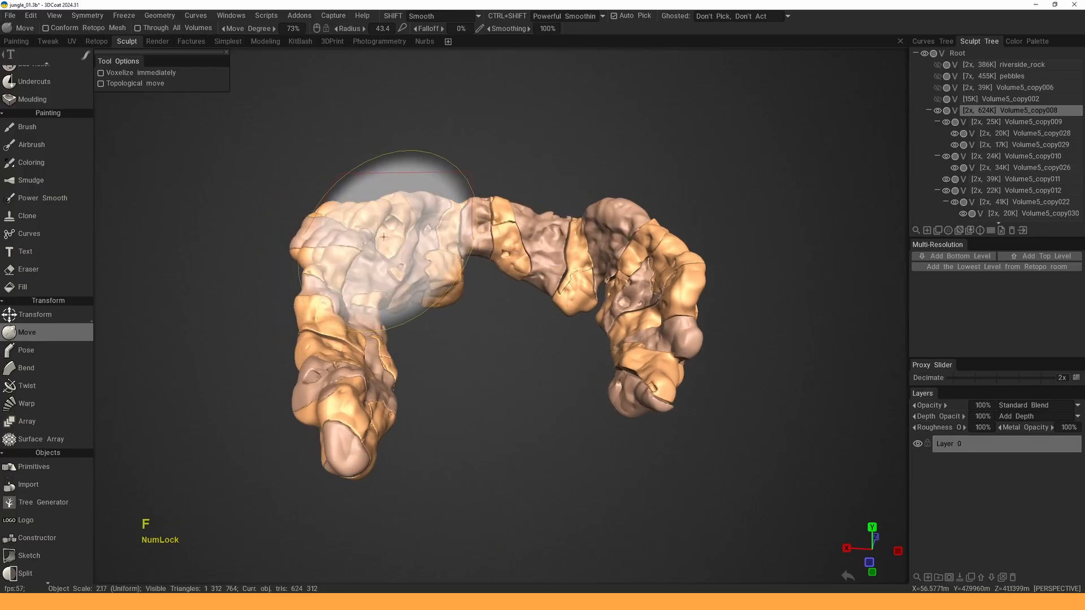
{"action": "right_click_drag", "start_coordinate": [383, 237], "coordinate": [451, 294], "text": "alt"}
{"action": "middle_click_drag", "start_coordinate": [451, 293], "coordinate": [410, 240], "text": "alt"}
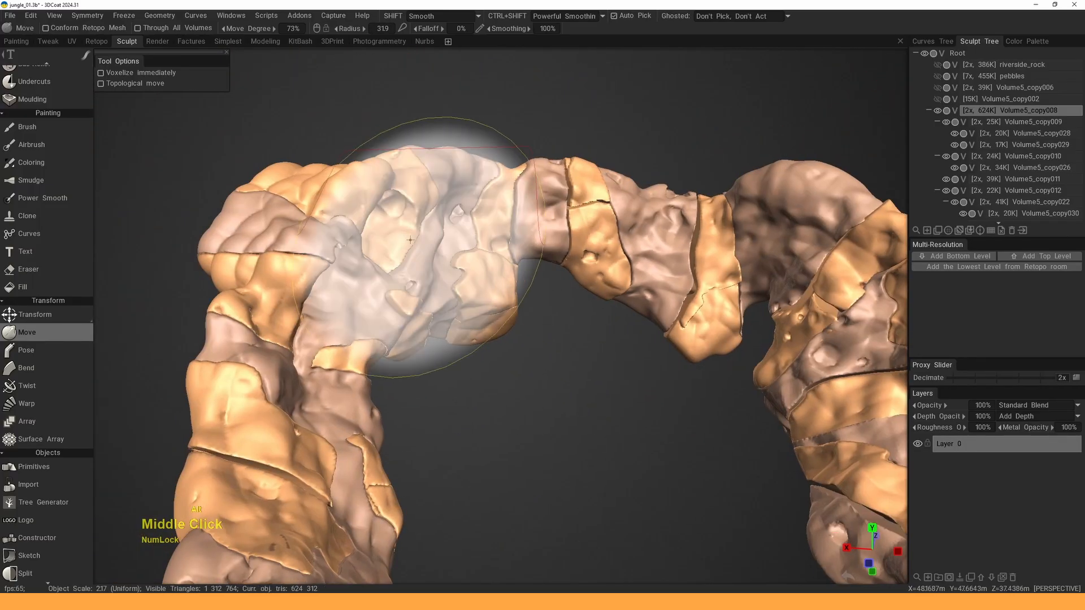
{"action": "mouse_move", "coordinate": [411, 240]}
{"action": "right_mouse_down"}
{"action": "mouse_move", "coordinate": [392, 241]}
{"action": "mouse_move", "coordinate": [447, 238]}
{"action": "right_mouse_up"}
- Reshape the upper-left pieces and several rock strips along the arch, including the central one
{"action": "left_click_drag", "start_coordinate": [397, 238], "coordinate": [392, 218]}
{"action": "left_click_drag", "start_coordinate": [498, 222], "coordinate": [525, 277]}
{"action": "mouse_move", "coordinate": [456, 177]}
{"action": "left_mouse_down", "text": "shift"}
{"action": "mouse_move", "coordinate": [451, 188]}
{"action": "mouse_move", "coordinate": [537, 107]}
{"action": "left_mouse_up", "text": "shift"}
{"action": "left_click_drag", "start_coordinate": [322, 224], "coordinate": [340, 218]}
{"action": "left_click_drag", "start_coordinate": [341, 221], "coordinate": [366, 265], "text": "alt"}
{"action": "middle_click_drag", "start_coordinate": [366, 266], "coordinate": [390, 339], "text": "alt"}
{"action": "left_click_drag", "start_coordinate": [402, 276], "coordinate": [396, 249]}
{"action": "mouse_move", "coordinate": [396, 237]}
{"action": "left_mouse_down", "text": "alt"}
{"action": "mouse_move", "coordinate": [419, 267]}
{"action": "mouse_move", "coordinate": [412, 239]}
{"action": "left_mouse_up", "text": "alt"}
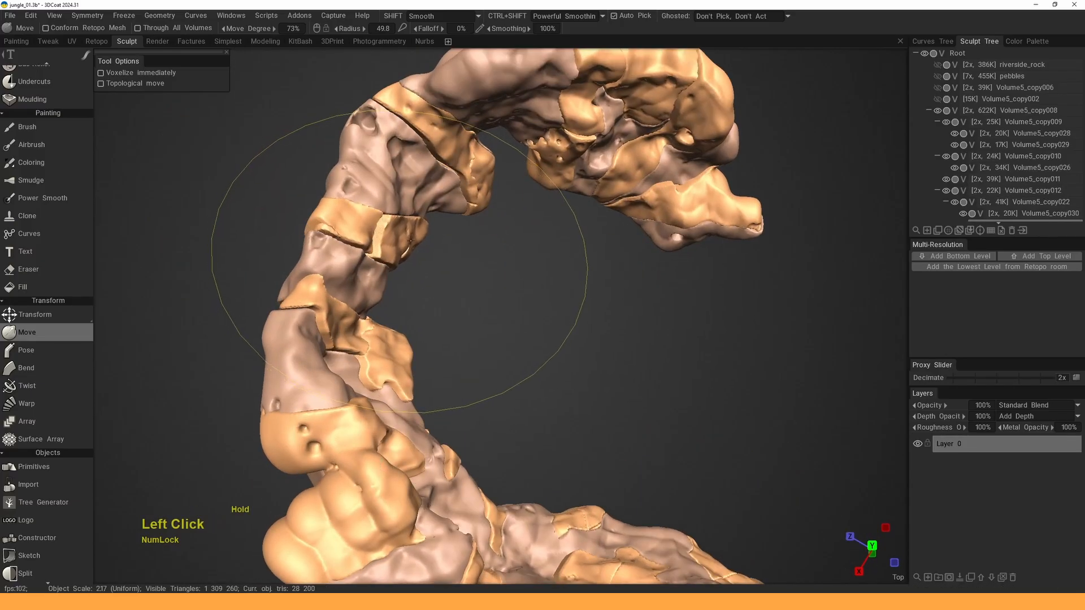
{"action": "left_click_drag", "start_coordinate": [407, 282], "coordinate": [387, 234], "text": "alt"}
{"action": "right_click_drag", "start_coordinate": [388, 234], "coordinate": [370, 163], "text": "alt"}
{"action": "left_click_drag", "start_coordinate": [401, 181], "coordinate": [360, 206], "text": "alt"}
{"action": "middle_click_drag", "start_coordinate": [360, 207], "coordinate": [408, 155], "text": "alt"}
{"action": "right_click_drag", "start_coordinate": [408, 156], "coordinate": [398, 249], "text": "alt"}
{"action": "left_click_drag", "start_coordinate": [399, 248], "coordinate": [396, 271], "text": "alt"}
{"action": "left_click_drag", "start_coordinate": [394, 332], "coordinate": [400, 344]}
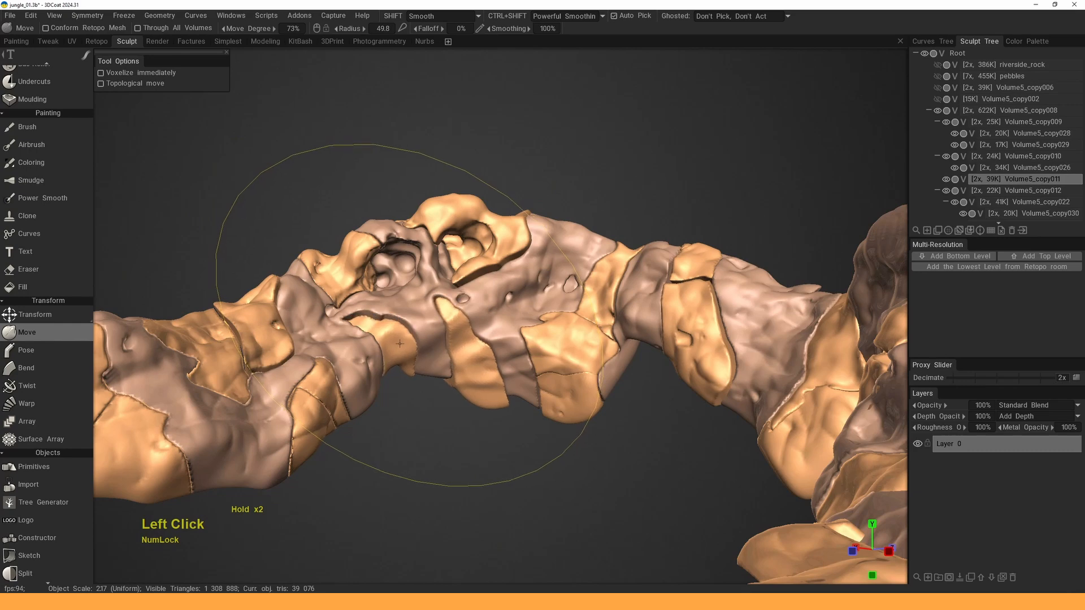
- Switch to the Split tool and lasso a first chunk off Volume5_copy008
{"action": "right_click", "coordinate": [400, 343]}
{"action": "key", "text": "space"}
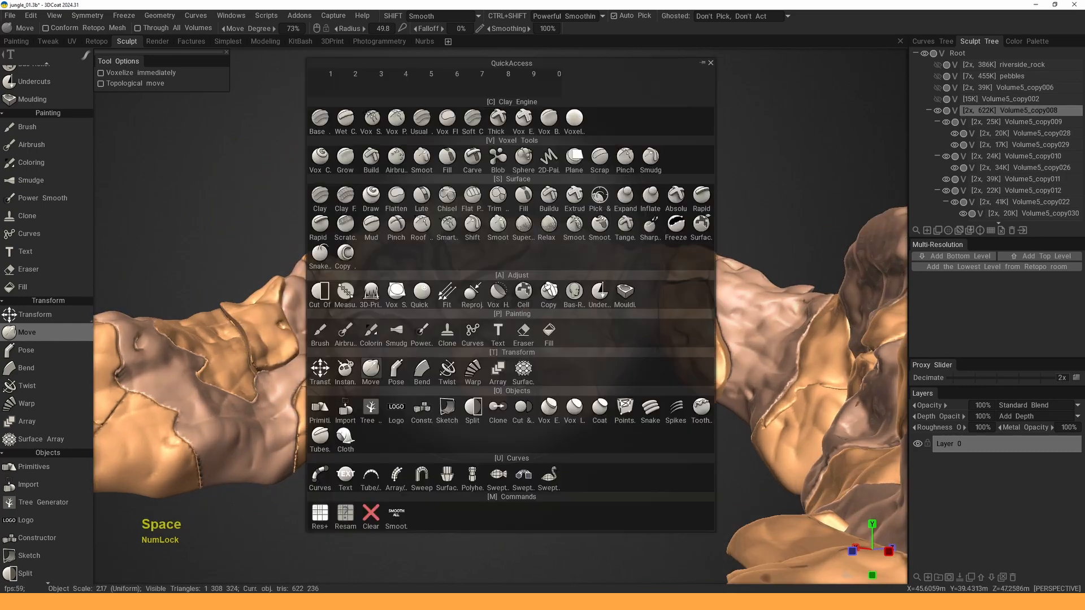
{"action": "left_click", "coordinate": [469, 406]}
{"action": "right_click_drag", "start_coordinate": [474, 316], "coordinate": [480, 209], "text": "alt"}
{"action": "left_click_drag", "start_coordinate": [480, 209], "coordinate": [488, 221], "text": "alt"}
{"action": "right_click_drag", "start_coordinate": [487, 221], "coordinate": [488, 234], "text": "alt"}
{"action": "mouse_move", "coordinate": [494, 227]}
{"action": "left_mouse_down"}
{"action": "mouse_move", "coordinate": [485, 255]}
{"action": "mouse_move", "coordinate": [517, 366]}
{"action": "left_mouse_up"}
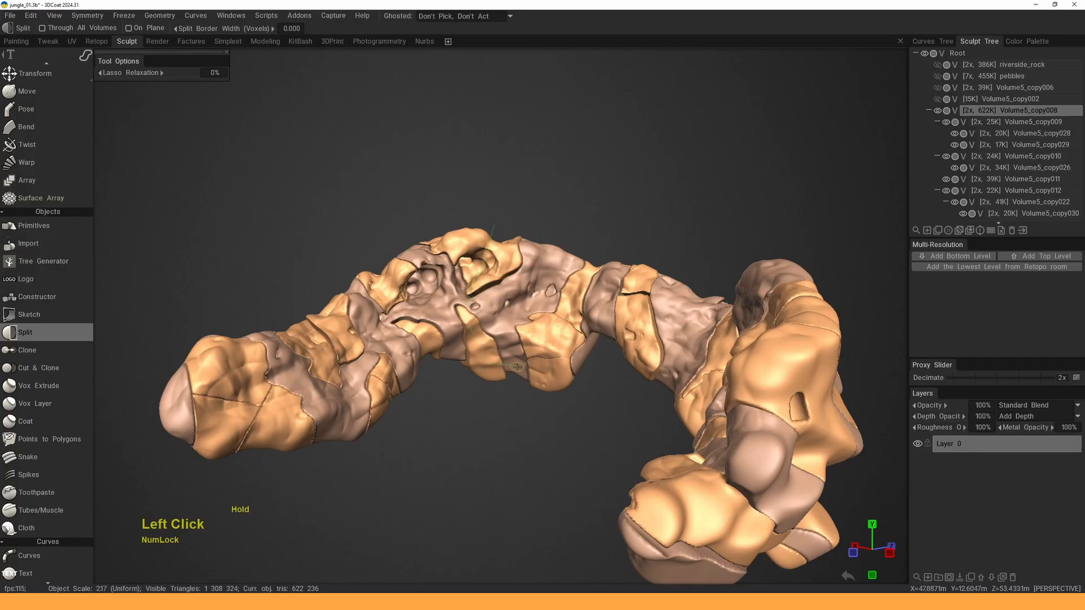
{"action": "left_click_drag", "start_coordinate": [522, 283], "coordinate": [501, 260]}
- Orbit to the arch's other side and split off a second chunk
{"action": "left_click_drag", "start_coordinate": [418, 292], "coordinate": [393, 317], "text": "alt"}
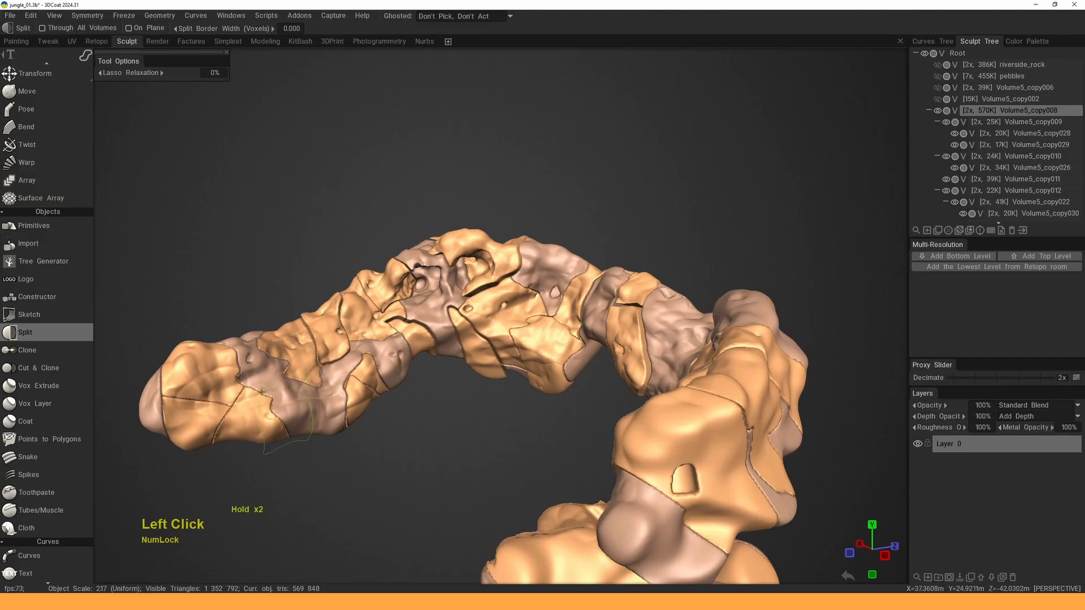
{"action": "right_click_drag", "start_coordinate": [327, 263], "coordinate": [333, 240], "text": "alt"}
{"action": "left_click_drag", "start_coordinate": [334, 240], "coordinate": [446, 243], "text": "alt"}
{"action": "middle_click_drag", "start_coordinate": [447, 243], "coordinate": [444, 248], "text": "alt"}
{"action": "right_click_drag", "start_coordinate": [443, 249], "coordinate": [458, 288], "text": "alt"}
{"action": "left_click_drag", "start_coordinate": [458, 288], "coordinate": [542, 244], "text": "alt"}
{"action": "left_click_drag", "start_coordinate": [511, 278], "coordinate": [500, 223]}
- Split off another band, shrinking Volume5_copy008 from 622K to 527K triangles
{"action": "middle_click_drag", "start_coordinate": [522, 206], "coordinate": [461, 236], "text": "alt"}
{"action": "mouse_move", "coordinate": [570, 204]}
{"action": "left_mouse_down"}
{"action": "mouse_move", "coordinate": [576, 228]}
{"action": "mouse_move", "coordinate": [534, 207]}
{"action": "left_mouse_up"}
{"action": "right_click_drag", "start_coordinate": [526, 282], "coordinate": [484, 261], "text": "alt"}
{"action": "left_click_drag", "start_coordinate": [484, 262], "coordinate": [478, 316], "text": "alt"}
{"action": "middle_click_drag", "start_coordinate": [477, 317], "coordinate": [480, 310], "text": "alt"}
{"action": "right_click_drag", "start_coordinate": [480, 311], "coordinate": [492, 339], "text": "alt"}
{"action": "left_click_drag", "start_coordinate": [491, 339], "coordinate": [500, 234], "text": "alt"}
{"action": "right_click_drag", "start_coordinate": [500, 235], "coordinate": [506, 254], "text": "alt"}
{"action": "middle_click_drag", "start_coordinate": [506, 254], "coordinate": [525, 253], "text": "alt"}
{"action": "key", "text": "space"}
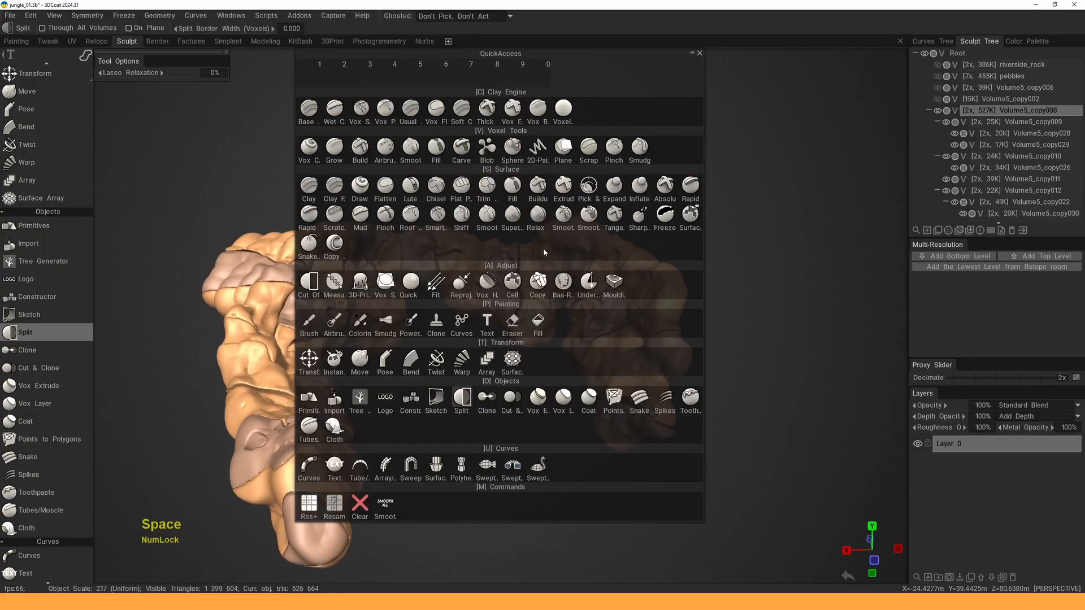
- With the Inflate brush at radius 64.5, swell the arch top and central rock block
{"action": "left_click", "coordinate": [640, 185]}
{"action": "middle_click_drag", "start_coordinate": [503, 217], "coordinate": [459, 217], "text": "alt"}
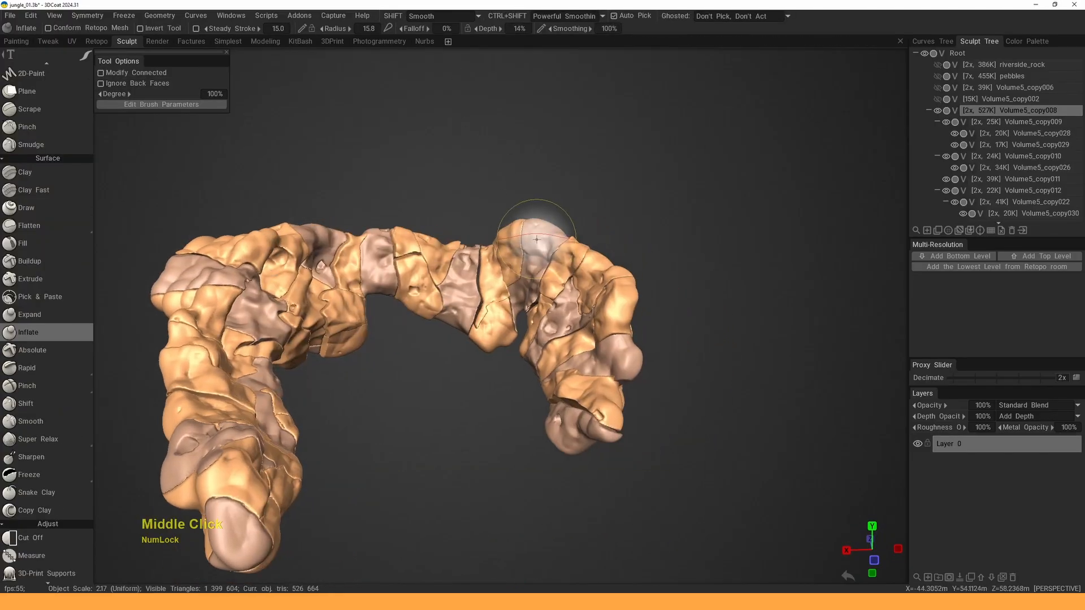
{"action": "mouse_move", "coordinate": [534, 233]}
{"action": "right_mouse_down"}
{"action": "mouse_move", "coordinate": [559, 234]}
{"action": "mouse_move", "coordinate": [514, 300]}
{"action": "right_mouse_up"}
{"action": "left_click_drag", "start_coordinate": [512, 268], "coordinate": [512, 267]}
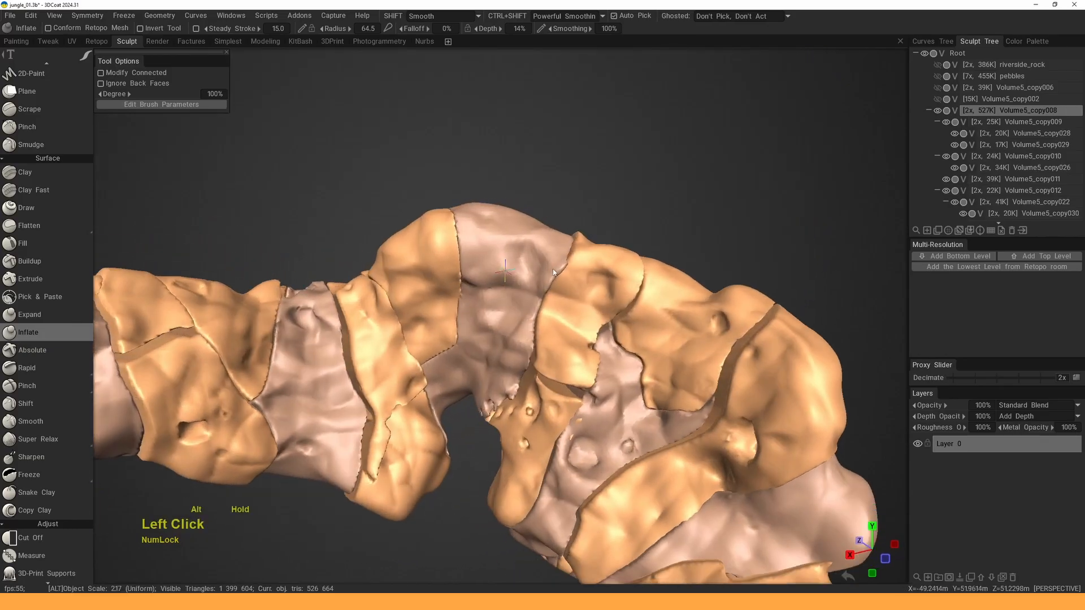
{"action": "left_click", "coordinate": [502, 283]}
{"action": "left_click", "coordinate": [502, 283]}
{"action": "left_click", "coordinate": [502, 284]}
{"action": "middle_click_drag", "start_coordinate": [501, 283], "coordinate": [513, 280], "text": "alt"}
{"action": "left_click_drag", "start_coordinate": [514, 280], "coordinate": [459, 257], "text": "alt"}
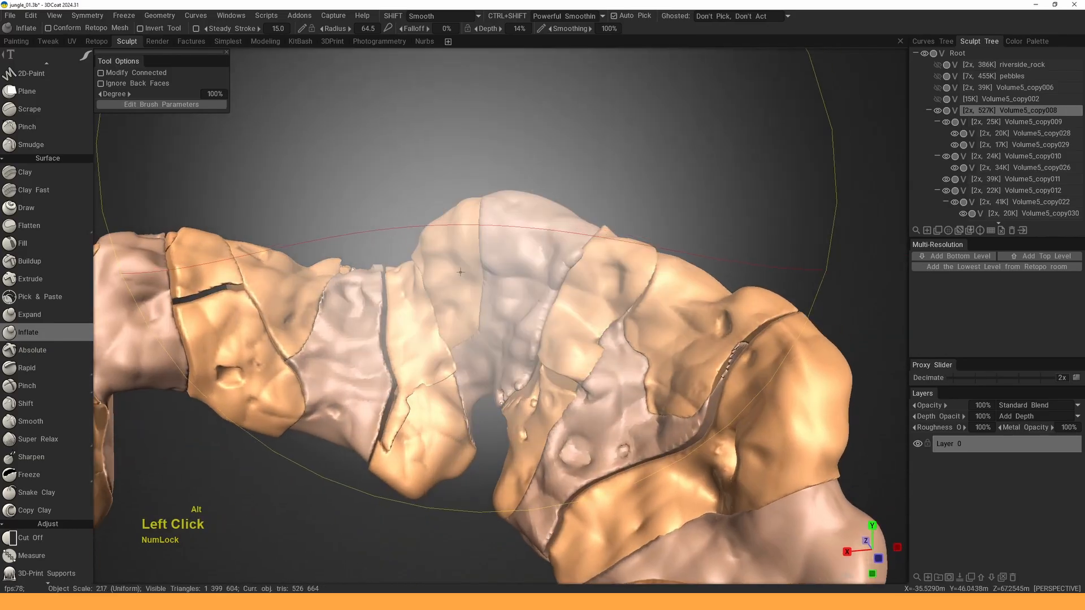
- Inflate the central Volume5_copy035 and Volume5_copy034 pieces, and shrink the grey piece slightly
{"action": "key", "text": "h"}
{"action": "left_click", "coordinate": [457, 260]}
{"action": "left_click", "coordinate": [458, 265]}
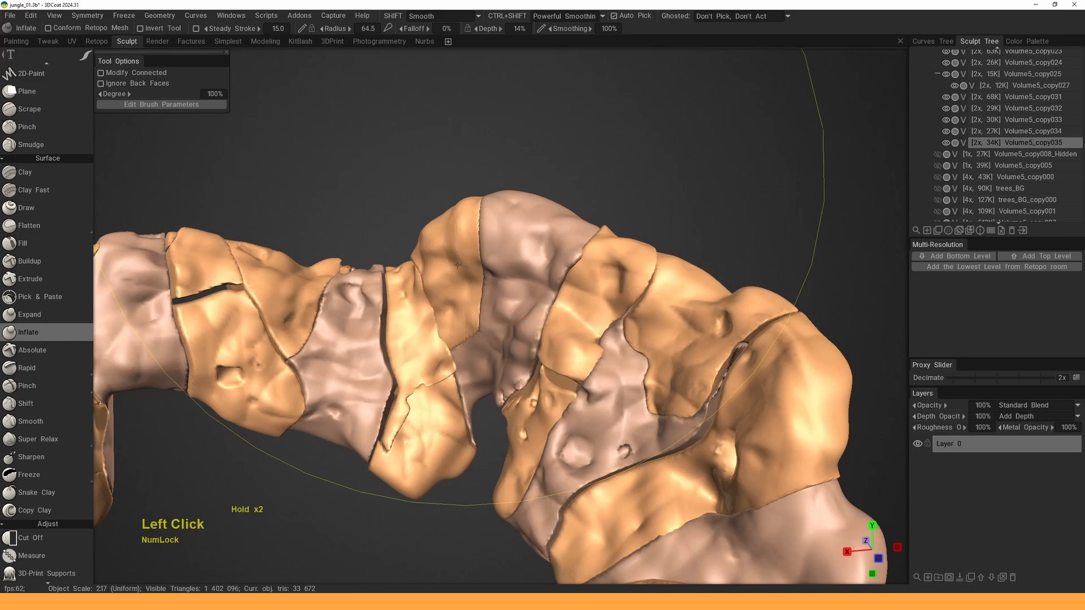
{"action": "left_click", "coordinate": [457, 266]}
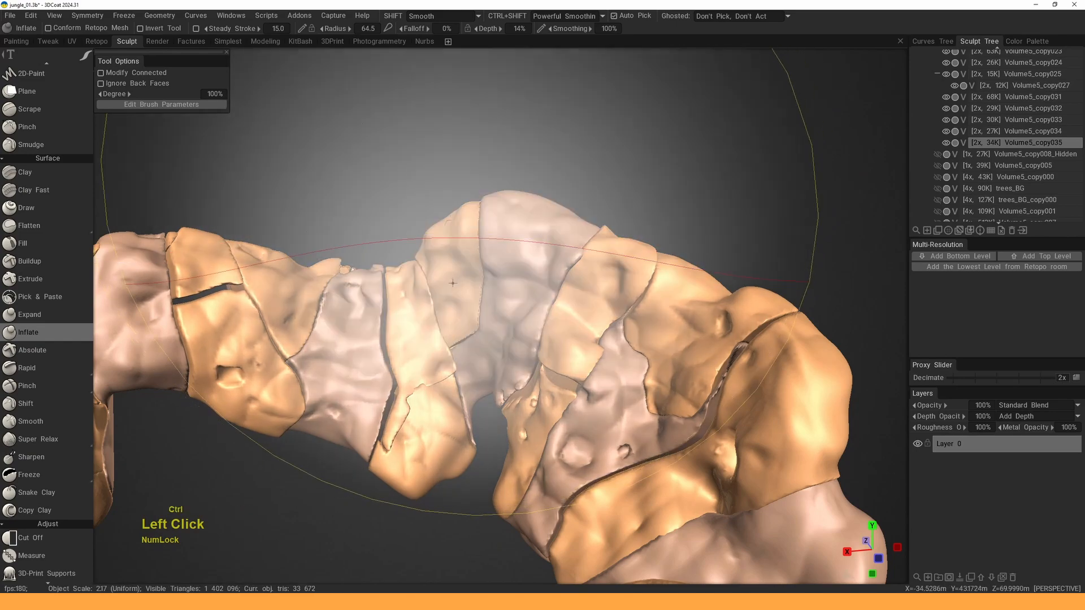
{"action": "left_click_drag", "start_coordinate": [456, 266], "coordinate": [430, 303], "text": "alt"}
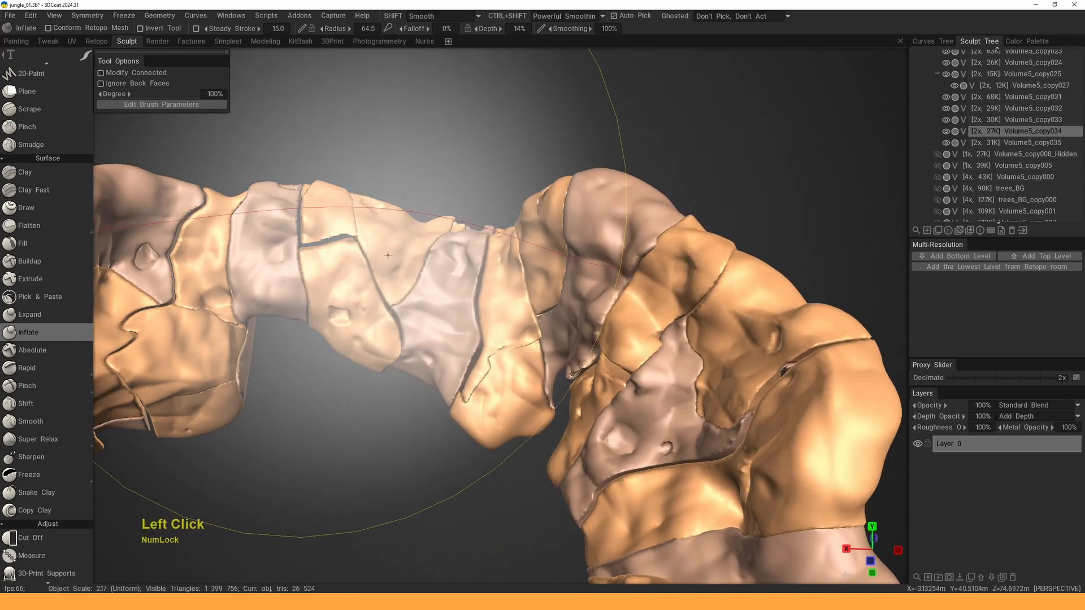
{"action": "mouse_move", "coordinate": [389, 255]}
{"action": "middle_mouse_down"}
{"action": "mouse_move", "coordinate": [458, 280]}
{"action": "mouse_move", "coordinate": [389, 277]}
{"action": "middle_mouse_up"}
{"action": "left_click", "coordinate": [389, 277]}
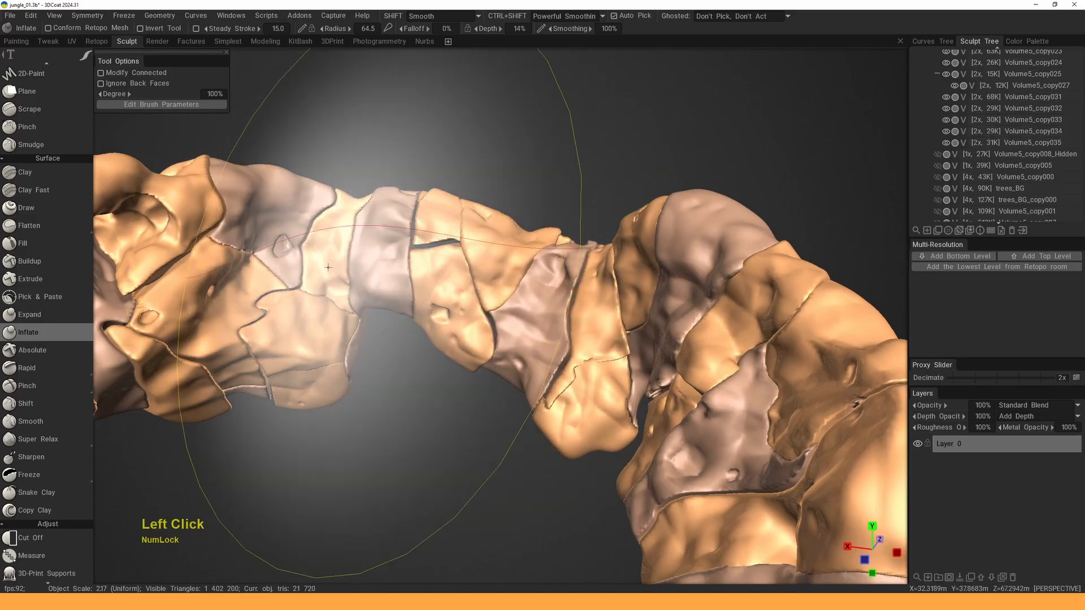
{"action": "left_click", "coordinate": [309, 230], "text": "ctrl"}
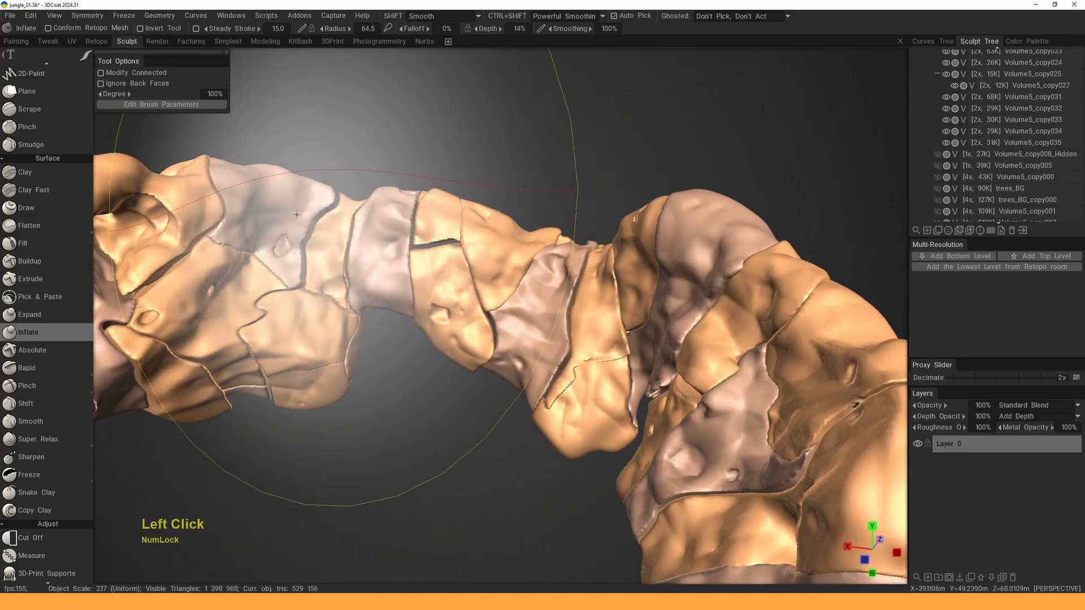
- Deflate Volume5_copy031, slightly inflate the orange piece, and inflate higher pieces like Volume5_copy023
{"action": "left_click_drag", "start_coordinate": [308, 233], "coordinate": [392, 233], "text": "alt"}
{"action": "mouse_move", "coordinate": [392, 233]}
{"action": "right_mouse_down", "text": "alt"}
{"action": "mouse_move", "coordinate": [339, 274]}
{"action": "mouse_move", "coordinate": [317, 274]}
{"action": "right_mouse_up", "text": "alt"}
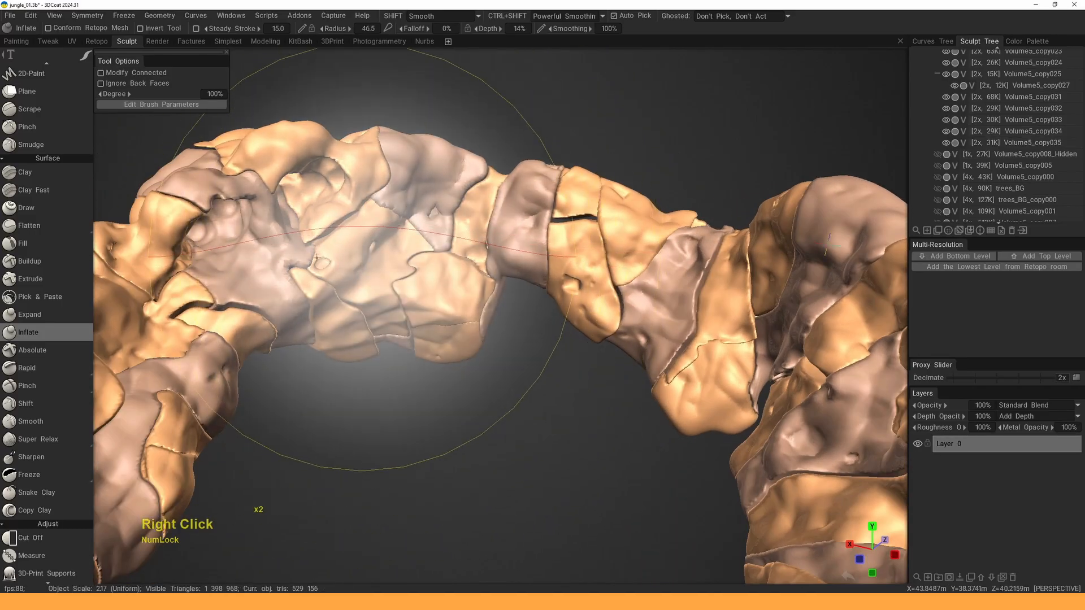
{"action": "left_click", "coordinate": [367, 278]}
{"action": "left_click", "coordinate": [365, 281], "text": "ctrl"}
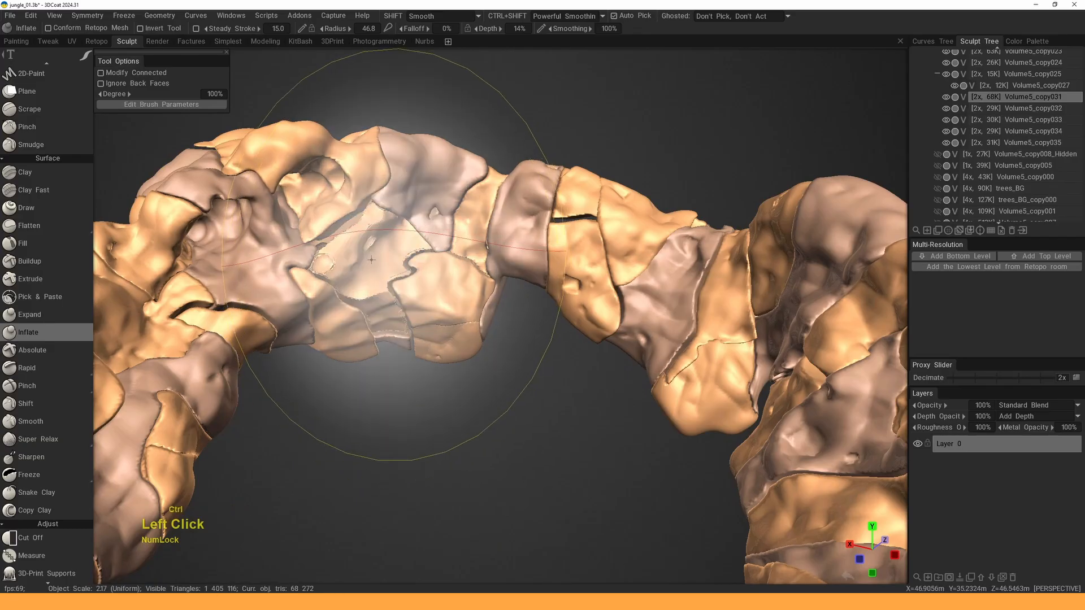
{"action": "left_click", "coordinate": [429, 290]}
{"action": "left_click_drag", "start_coordinate": [431, 315], "coordinate": [396, 286], "text": "alt"}
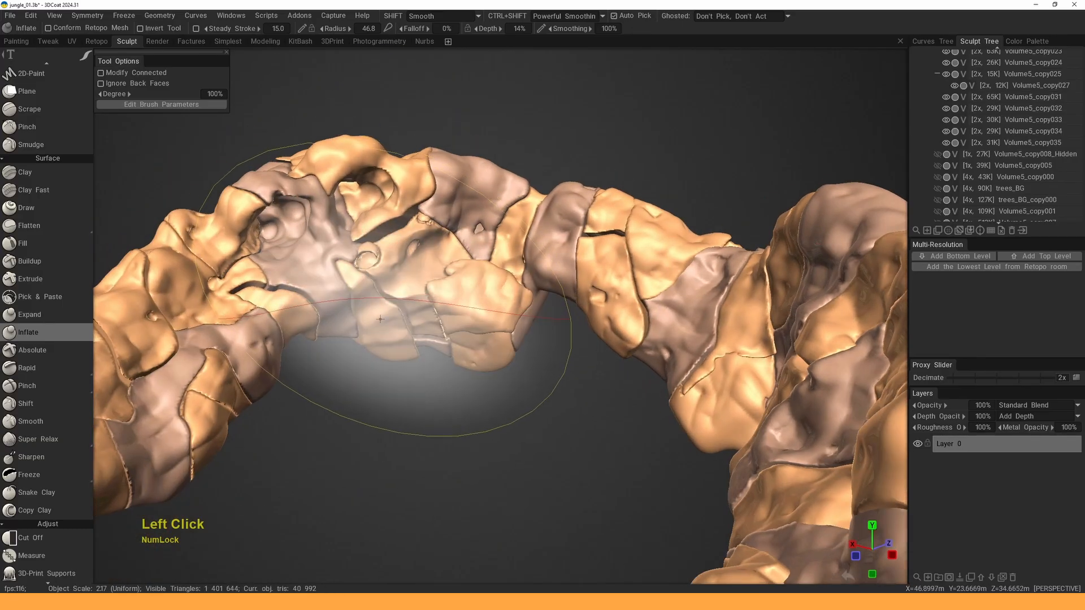
{"action": "left_click", "coordinate": [394, 283]}
{"action": "left_click", "coordinate": [365, 156]}
{"action": "left_click", "coordinate": [352, 161]}
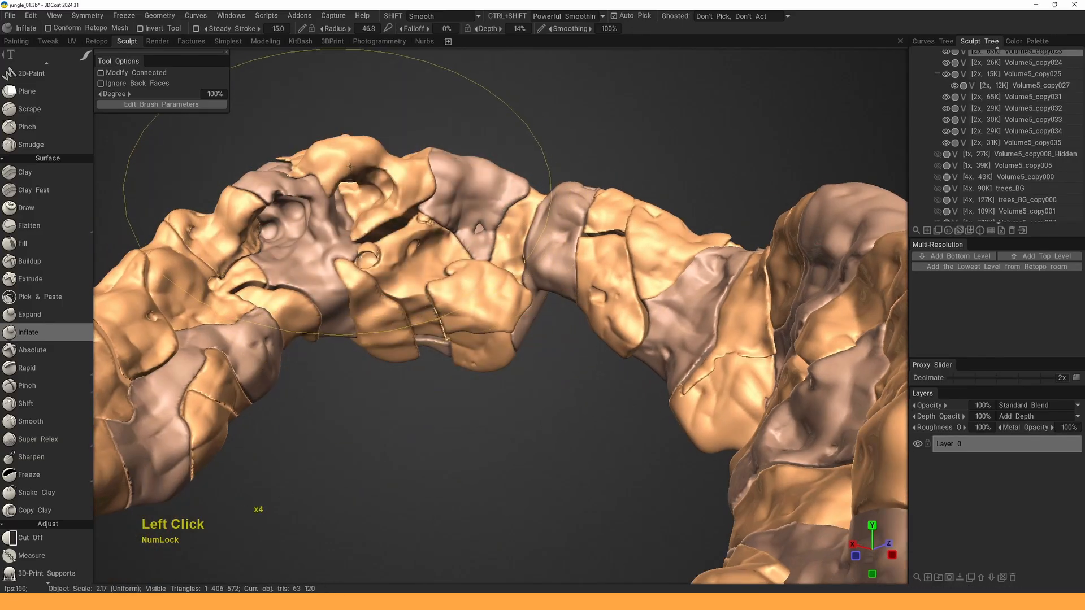
- Undo an overly strong stroke and gently re-inflate arch pieces with radius about 54
{"action": "mouse_move", "coordinate": [347, 164]}
{"action": "left_mouse_down", "text": "alt"}
{"action": "mouse_move", "coordinate": [399, 154]}
{"action": "mouse_move", "coordinate": [416, 165]}
{"action": "left_mouse_up", "text": "alt"}
{"action": "left_click", "coordinate": [403, 157]}
{"action": "key", "text": "ctrl+z"}
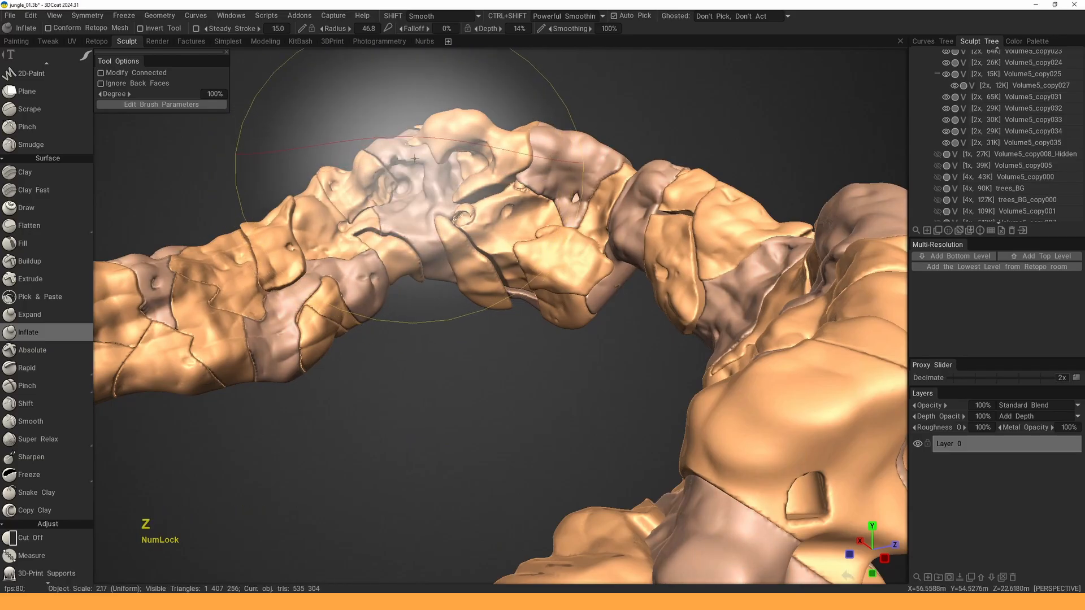
{"action": "right_click_drag", "start_coordinate": [417, 161], "coordinate": [430, 161]}
{"action": "left_click", "coordinate": [417, 161]}
{"action": "left_click", "coordinate": [416, 160]}
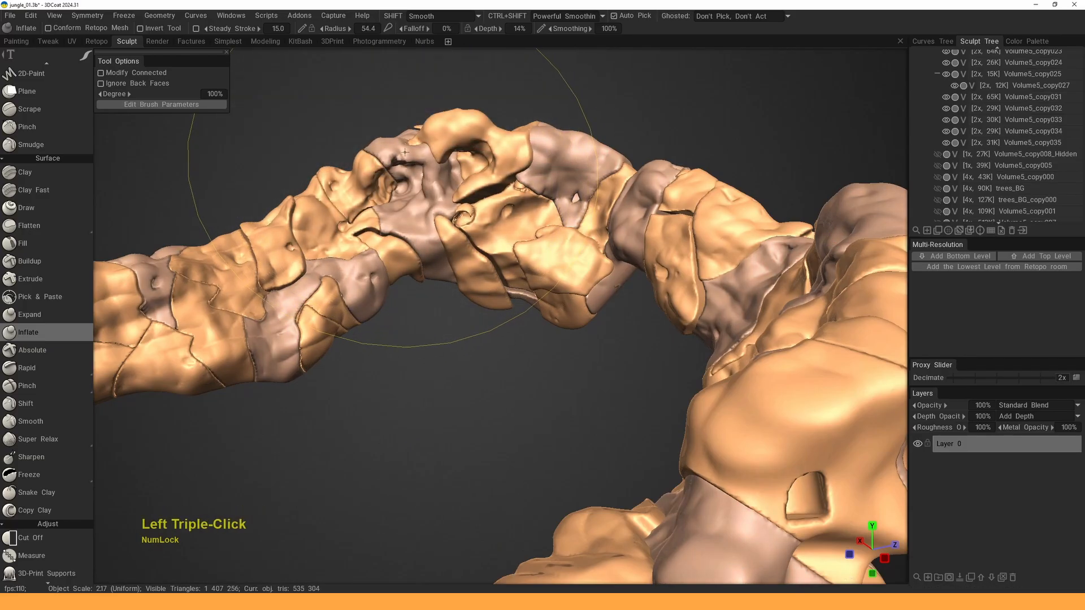
{"action": "middle_click_drag", "start_coordinate": [364, 199], "coordinate": [371, 214], "text": "alt"}
{"action": "left_click", "coordinate": [371, 214]}
{"action": "left_click", "coordinate": [370, 212], "text": "ctrl"}
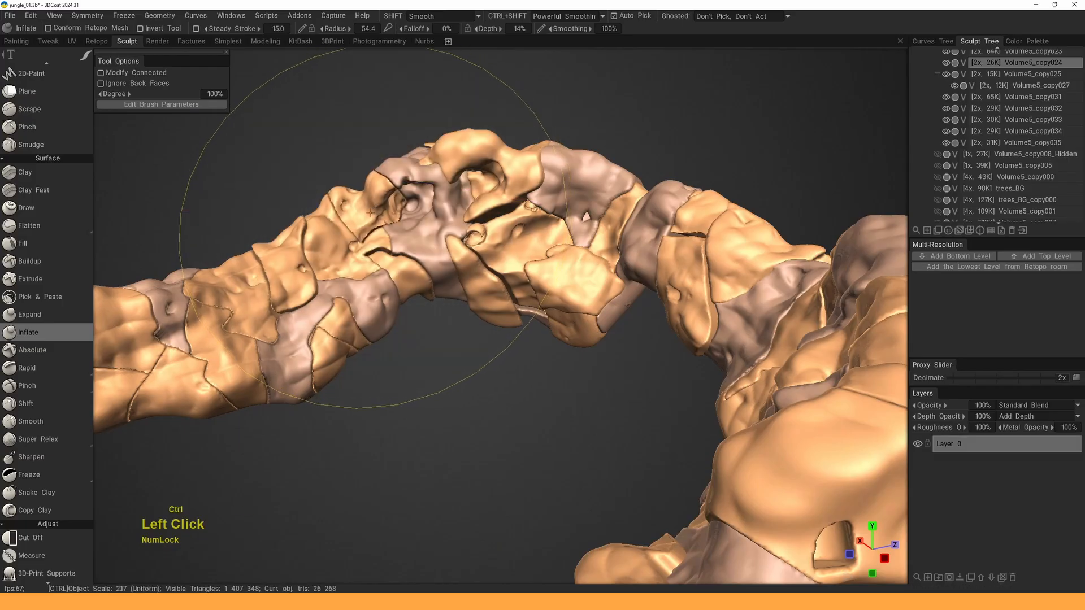
- Pick the Volume5_copy032 arch piece and inflate it twice
{"action": "mouse_move", "coordinate": [369, 212]}
{"action": "left_mouse_down", "text": "alt"}
{"action": "mouse_move", "coordinate": [399, 280]}
{"action": "mouse_move", "coordinate": [386, 247]}
{"action": "left_mouse_up", "text": "alt"}
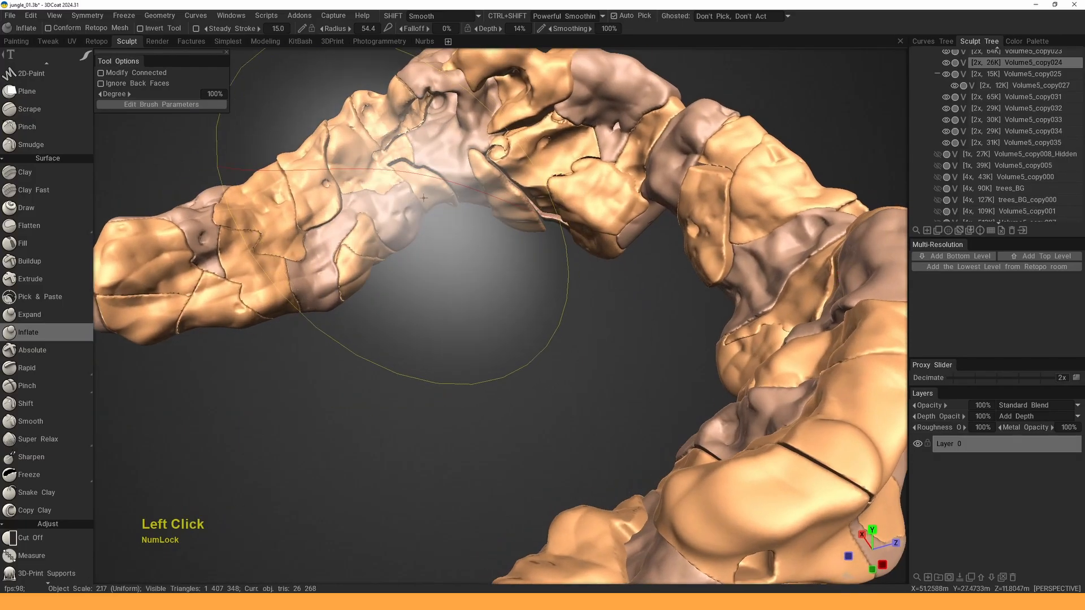
{"action": "left_click", "coordinate": [357, 161]}
{"action": "left_click", "coordinate": [355, 164]}
{"action": "left_click", "coordinate": [358, 169]}
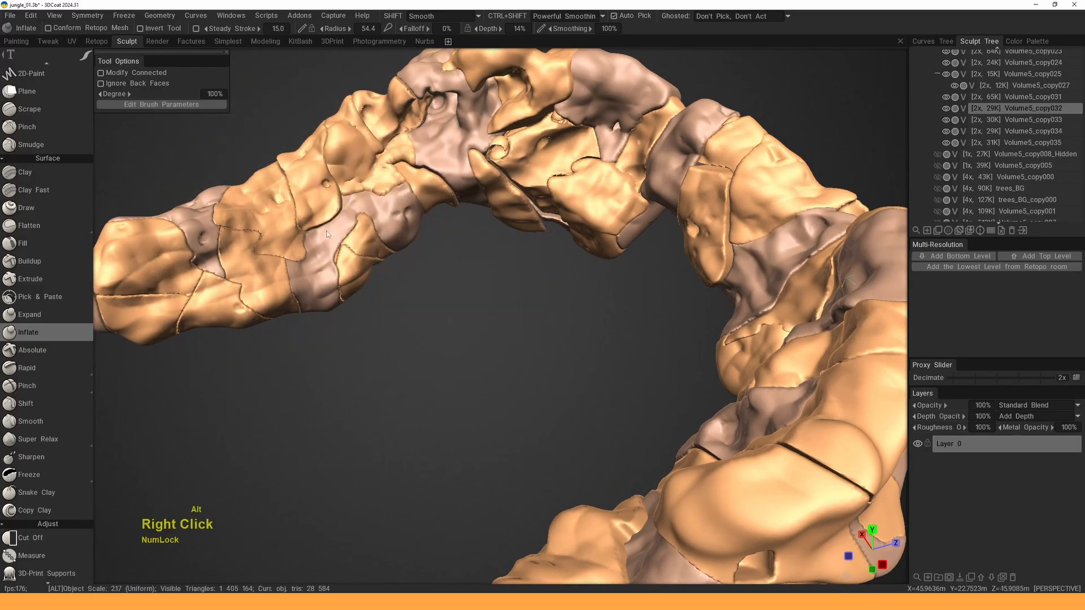
- Orbit, pan and zoom around the whole arch, including from below, to check the result
{"action": "right_click_drag", "start_coordinate": [360, 170], "coordinate": [357, 243], "text": "alt"}
{"action": "left_click_drag", "start_coordinate": [357, 243], "coordinate": [419, 249], "text": "alt"}
{"action": "right_click_drag", "start_coordinate": [420, 248], "coordinate": [446, 282], "text": "alt"}
{"action": "mouse_move", "coordinate": [446, 283]}
{"action": "left_mouse_down", "text": "alt"}
{"action": "mouse_move", "coordinate": [476, 243]}
{"action": "mouse_move", "coordinate": [465, 274]}
{"action": "left_mouse_up", "text": "alt"}
{"action": "middle_click_drag", "start_coordinate": [465, 274], "coordinate": [463, 284], "text": "alt"}
{"action": "right_click_drag", "start_coordinate": [462, 285], "coordinate": [488, 253], "text": "alt"}
{"action": "left_click_drag", "start_coordinate": [488, 254], "coordinate": [462, 258], "text": "alt"}
{"action": "middle_click_drag", "start_coordinate": [463, 259], "coordinate": [448, 277], "text": "alt"}
{"action": "left_click_drag", "start_coordinate": [447, 277], "coordinate": [474, 261], "text": "alt"}
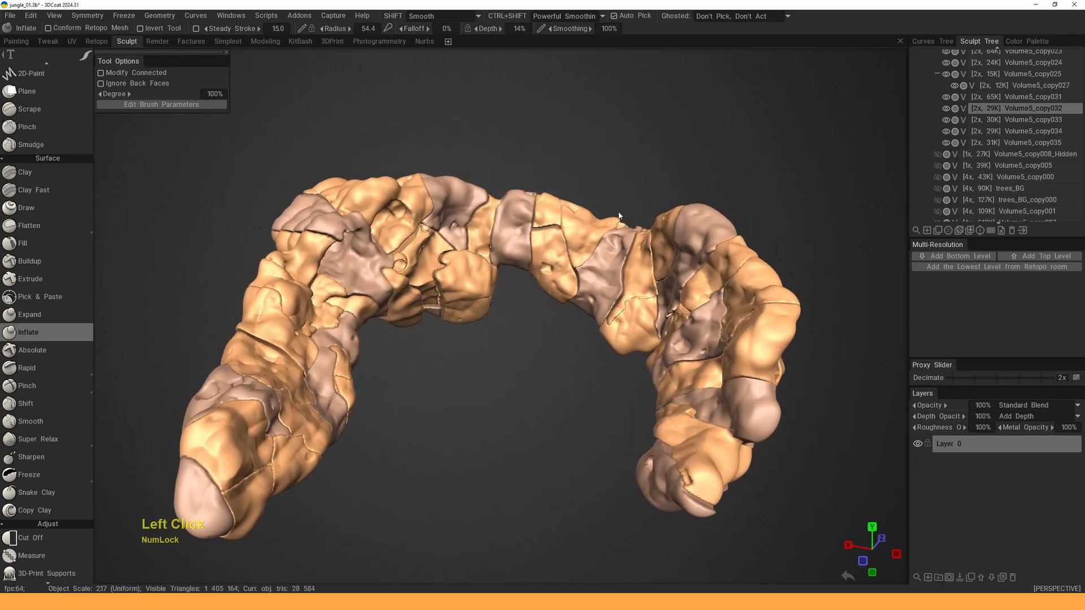
- Merge all visible rock volumes into one with Merge / Move > Merge Visible
{"action": "middle_click_drag", "start_coordinate": [636, 254], "coordinate": [565, 237]}
{"action": "right_click", "coordinate": [549, 231]}
{"action": "mouse_move", "coordinate": [591, 408]}
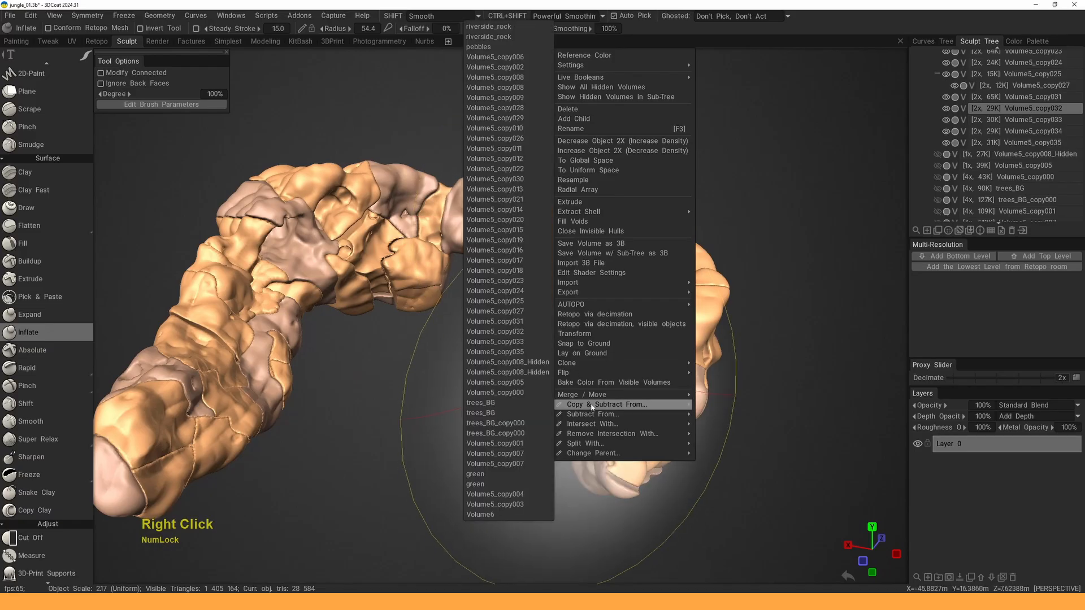
{"action": "left_click", "coordinate": [493, 355]}
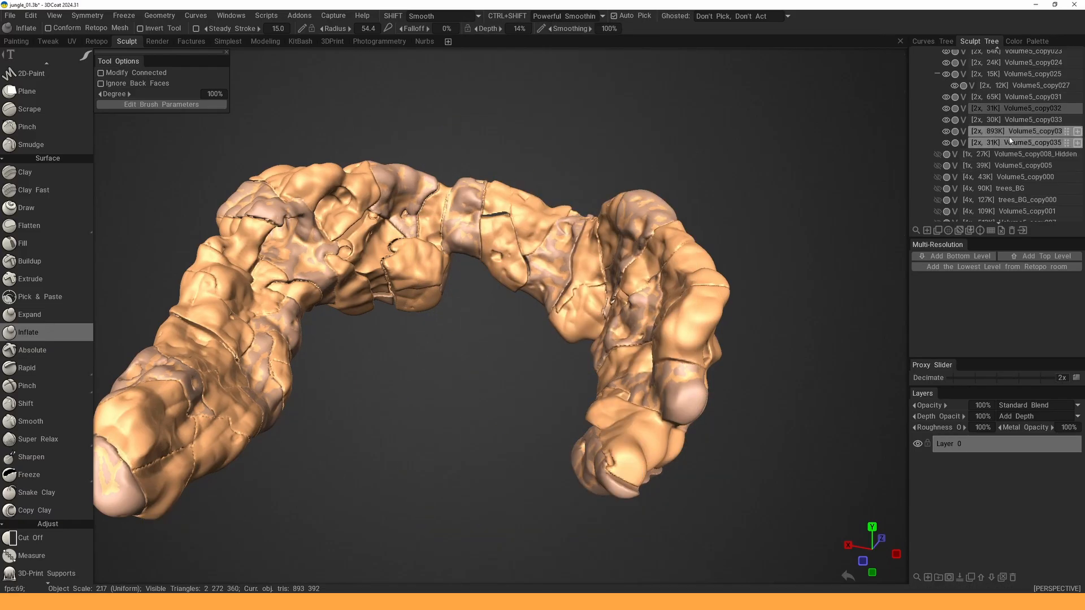
- Solo the merged 893K Volume5_copy034 in the Sculpt Tree
{"action": "left_click", "coordinate": [947, 134], "text": "alt"}
{"action": "left_click", "coordinate": [947, 133], "text": "alt"}
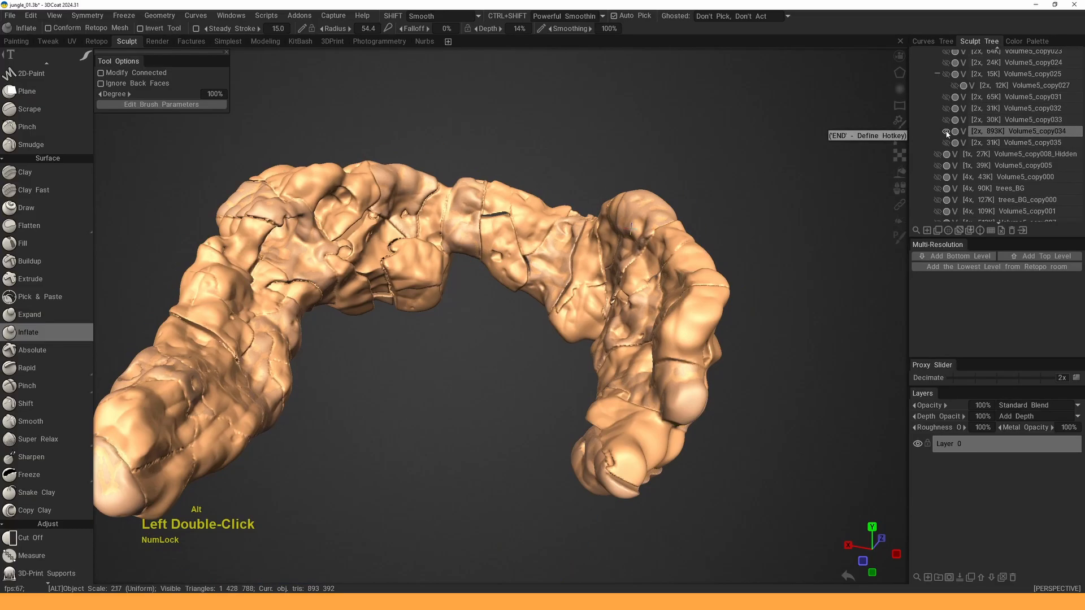
{"action": "scroll", "coordinate": [610, 263], "scroll_direction": "up", "scroll_amount": 4}
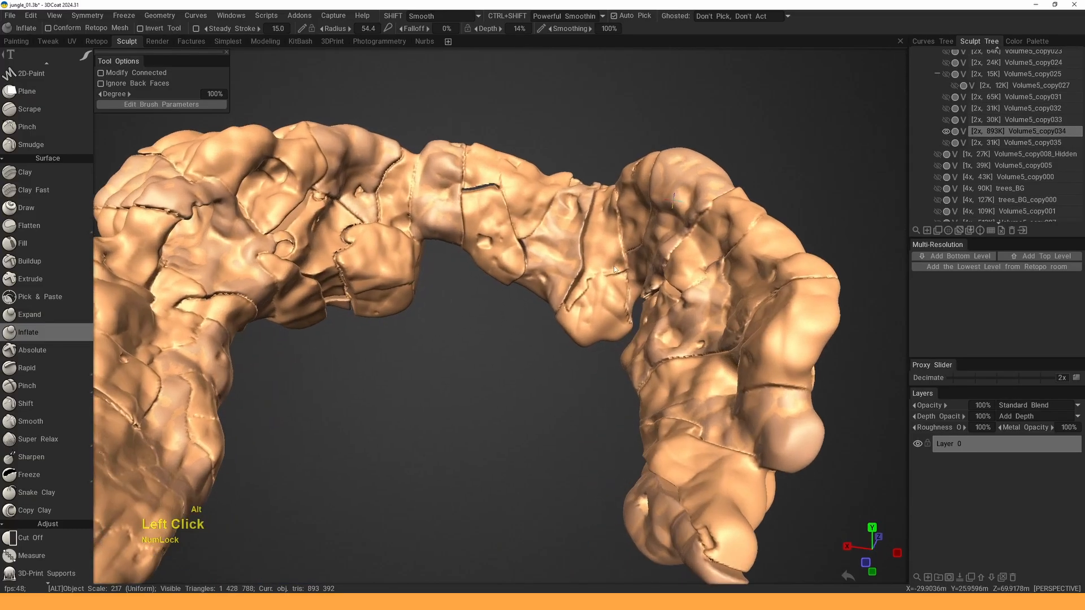
{"action": "scroll", "coordinate": [1068, 148], "scroll_direction": "up", "scroll_amount": 4}
{"action": "scroll", "coordinate": [1068, 148], "scroll_direction": "down", "scroll_amount": 7}
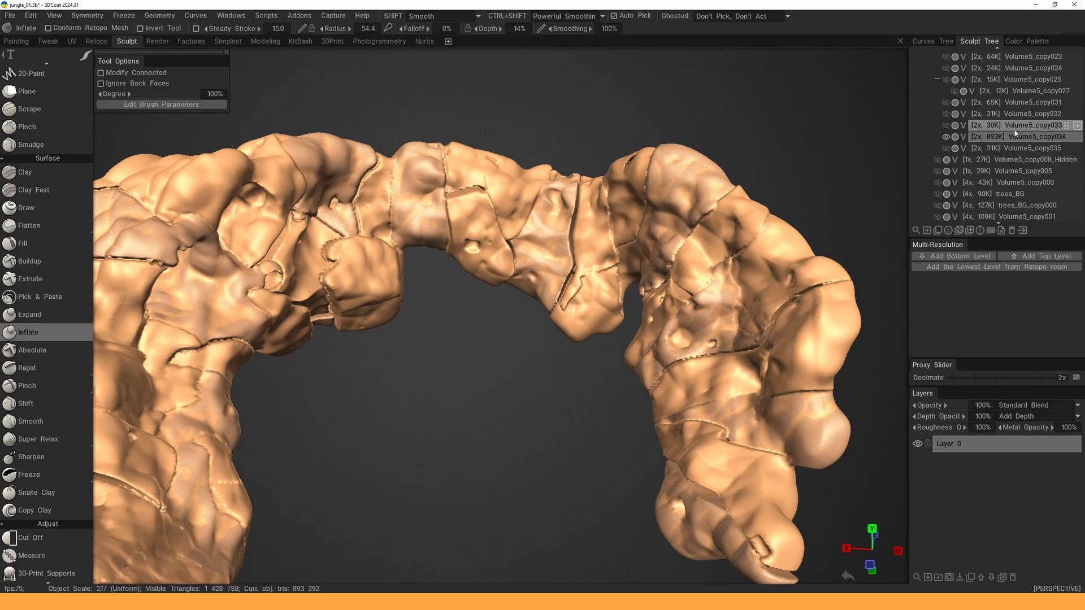
{"action": "scroll", "coordinate": [1020, 161], "scroll_direction": "up", "scroll_amount": 1}
- Change the merged volume's parent to Root, then hide it
{"action": "right_click", "coordinate": [997, 165]}
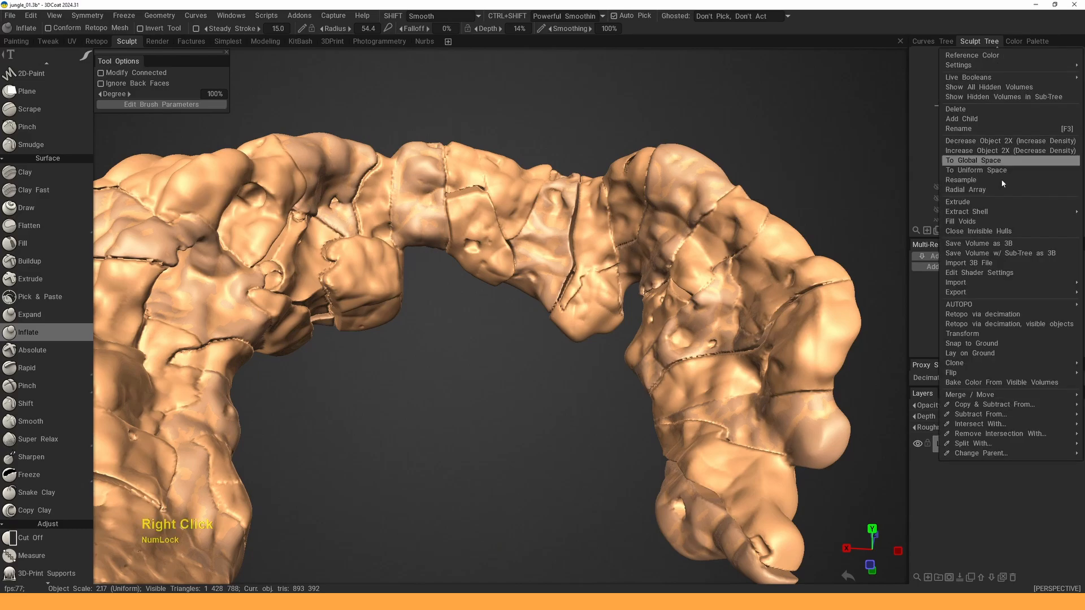
{"action": "mouse_move", "coordinate": [1001, 455]}
{"action": "left_click", "coordinate": [867, 28]}
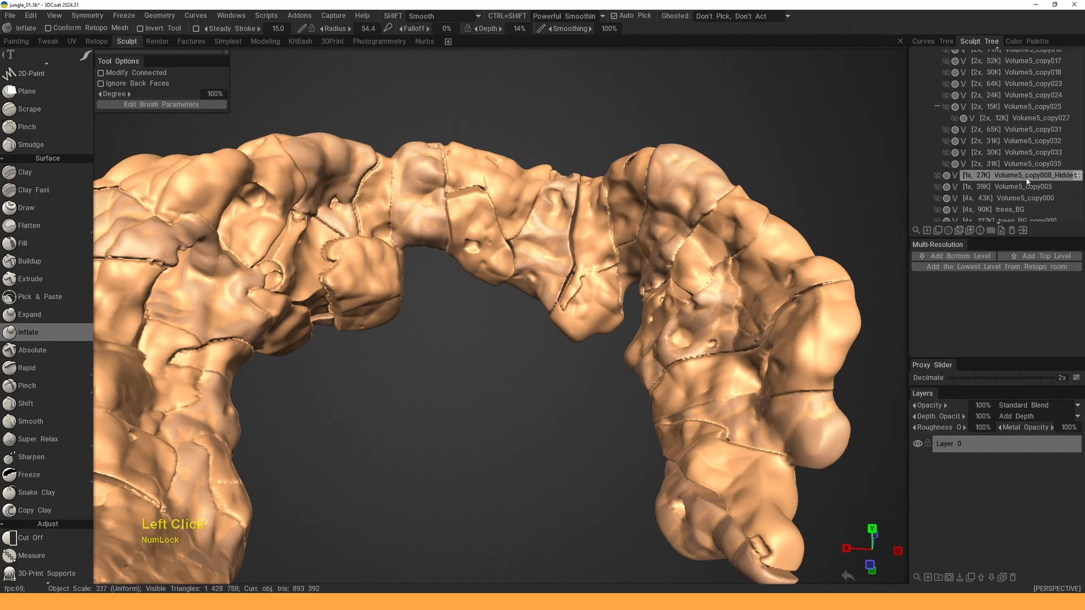
{"action": "scroll", "coordinate": [997, 187], "scroll_direction": "down", "scroll_amount": 6}
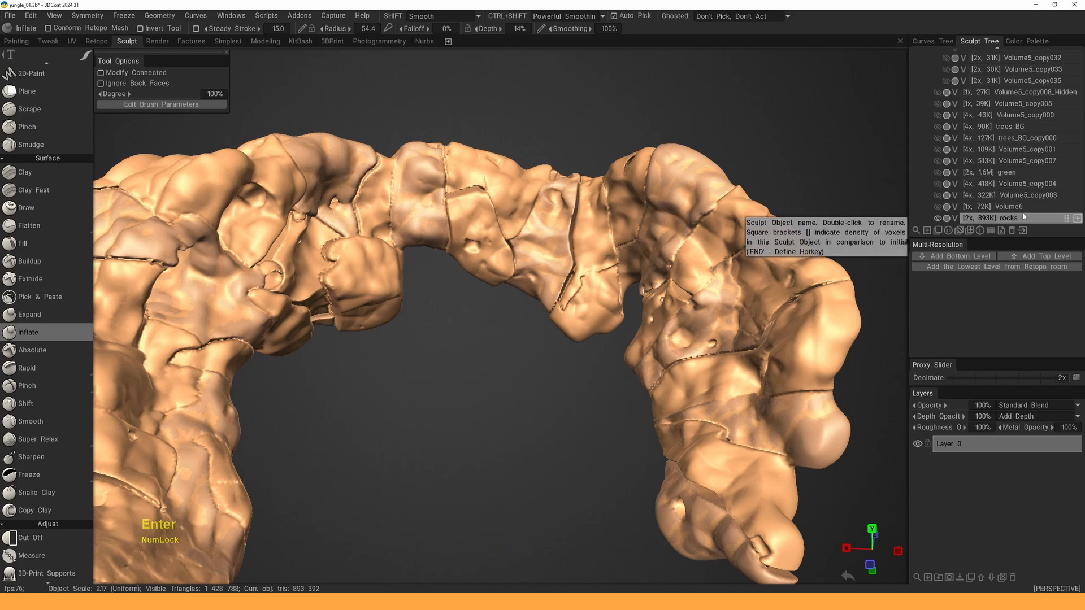
{"action": "scroll", "coordinate": [1006, 208], "scroll_direction": "down", "scroll_amount": 3}
{"action": "scroll", "coordinate": [991, 197], "scroll_direction": "down", "scroll_amount": 3}
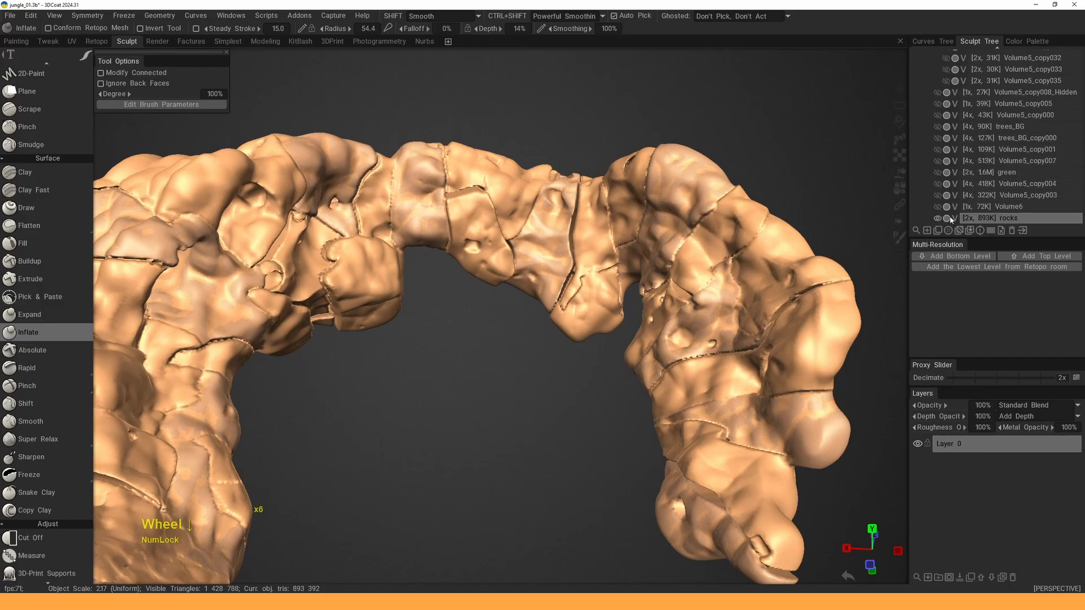
{"action": "left_click", "coordinate": [946, 218]}
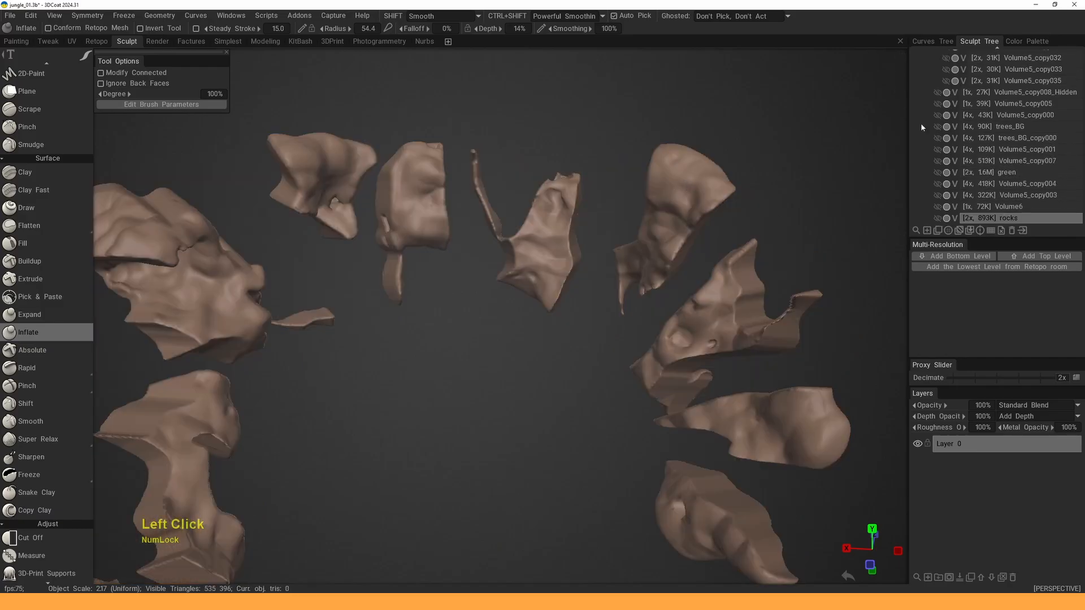
- Toggle the Volume5_copy008 group and show its split pieces, Volume5_copy010 through Volume5_copy026
{"action": "scroll", "coordinate": [998, 139], "scroll_direction": "up", "scroll_amount": 10}
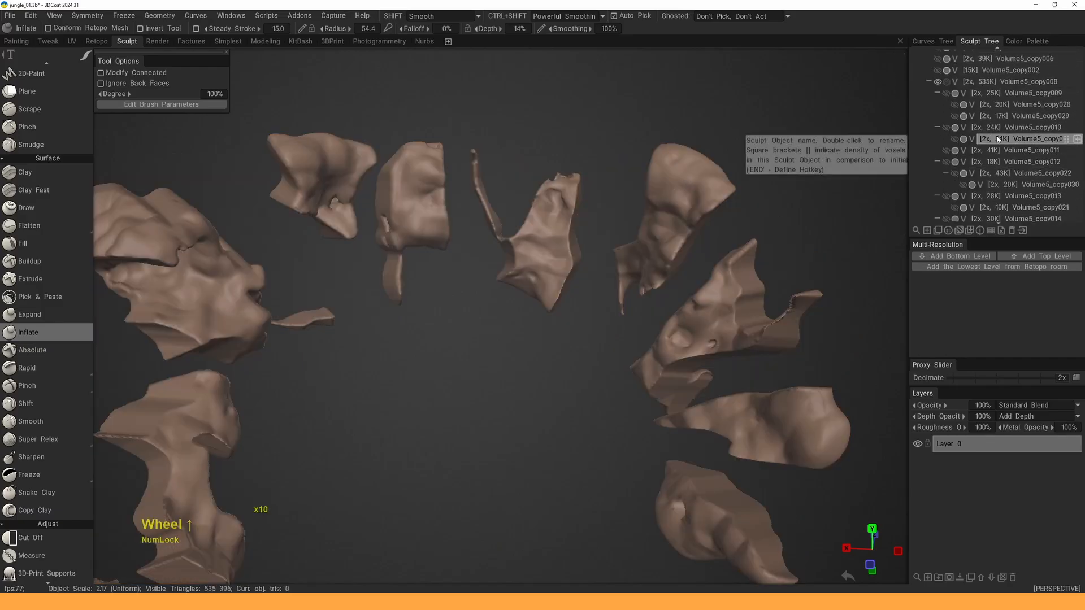
{"action": "left_click", "coordinate": [938, 81]}
{"action": "left_click", "coordinate": [938, 81]}
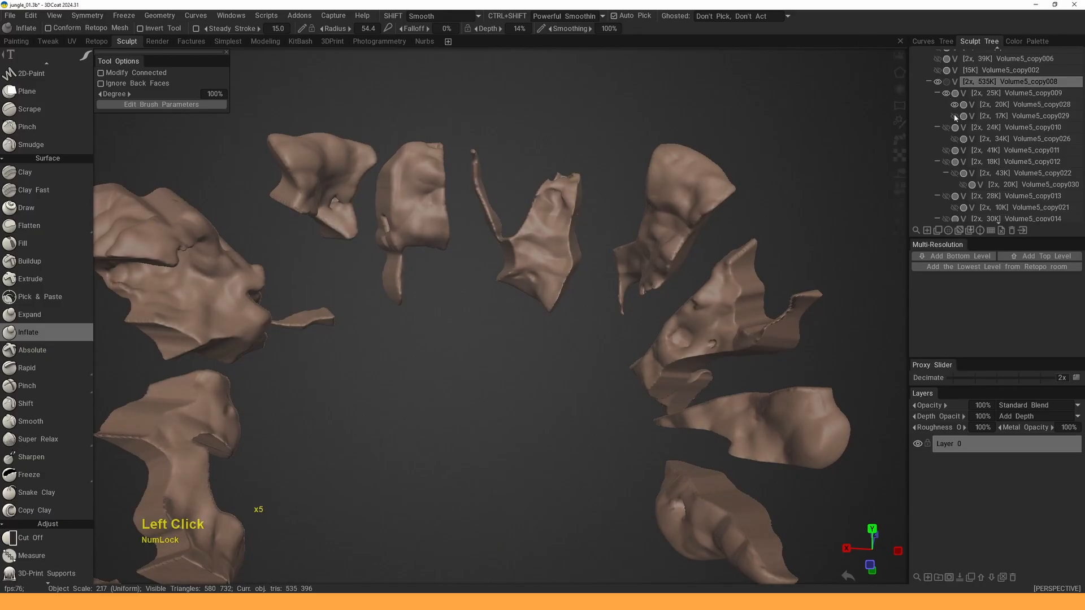
{"action": "left_click", "coordinate": [946, 128]}
{"action": "left_click", "coordinate": [954, 139]}
{"action": "left_click", "coordinate": [946, 150]}
{"action": "left_click", "coordinate": [946, 161]}
{"action": "left_click", "coordinate": [954, 173]}
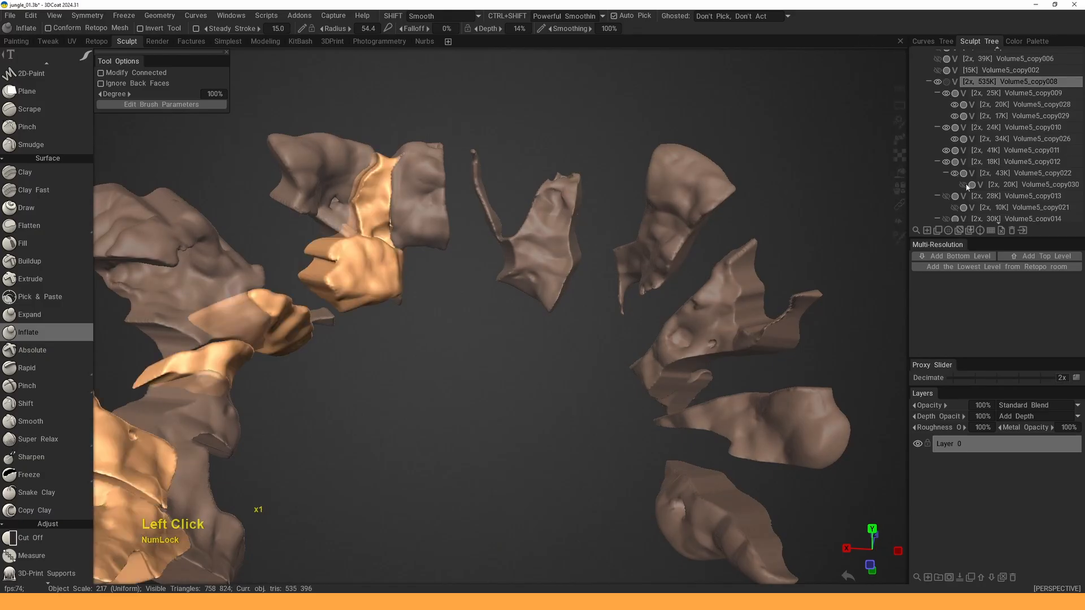
{"action": "left_click", "coordinate": [946, 195]}
{"action": "left_click", "coordinate": [955, 207]}
{"action": "scroll", "coordinate": [966, 180], "scroll_direction": "down", "scroll_amount": 2}
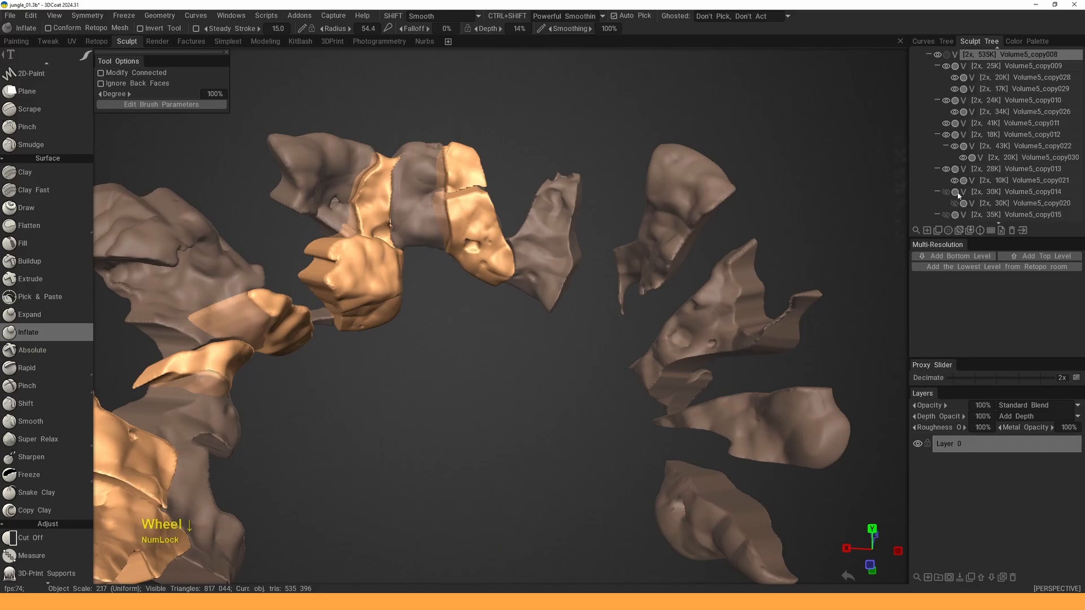
{"action": "left_click", "coordinate": [946, 191]}
{"action": "left_click", "coordinate": [954, 203]}
{"action": "scroll", "coordinate": [953, 195], "scroll_direction": "down", "scroll_amount": 2}
{"action": "left_click", "coordinate": [946, 187]}
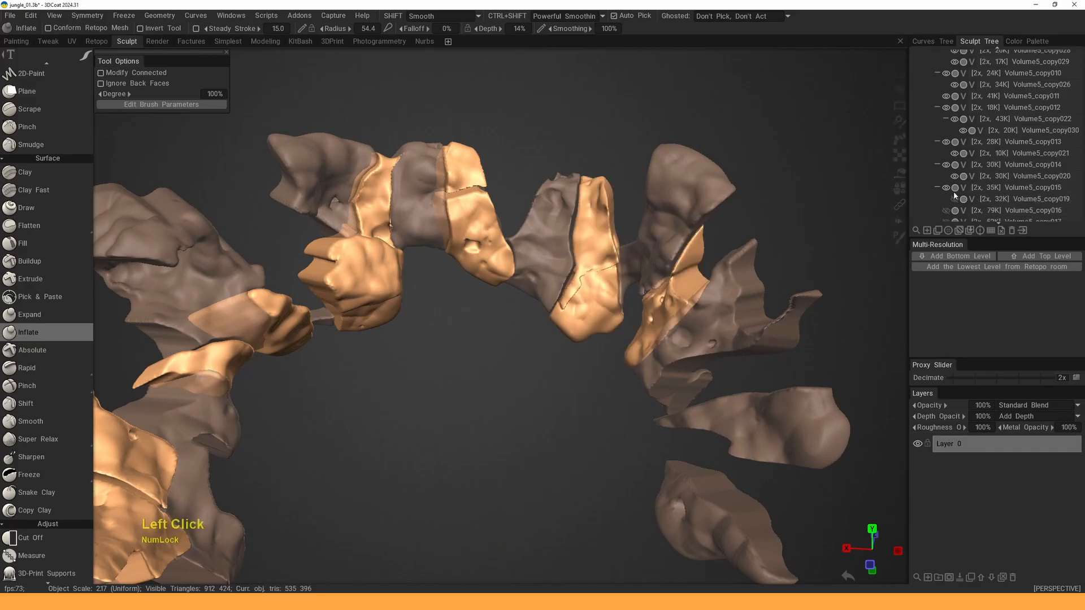
{"action": "left_click", "coordinate": [954, 199]}
{"action": "scroll", "coordinate": [953, 192], "scroll_direction": "up", "scroll_amount": 4}
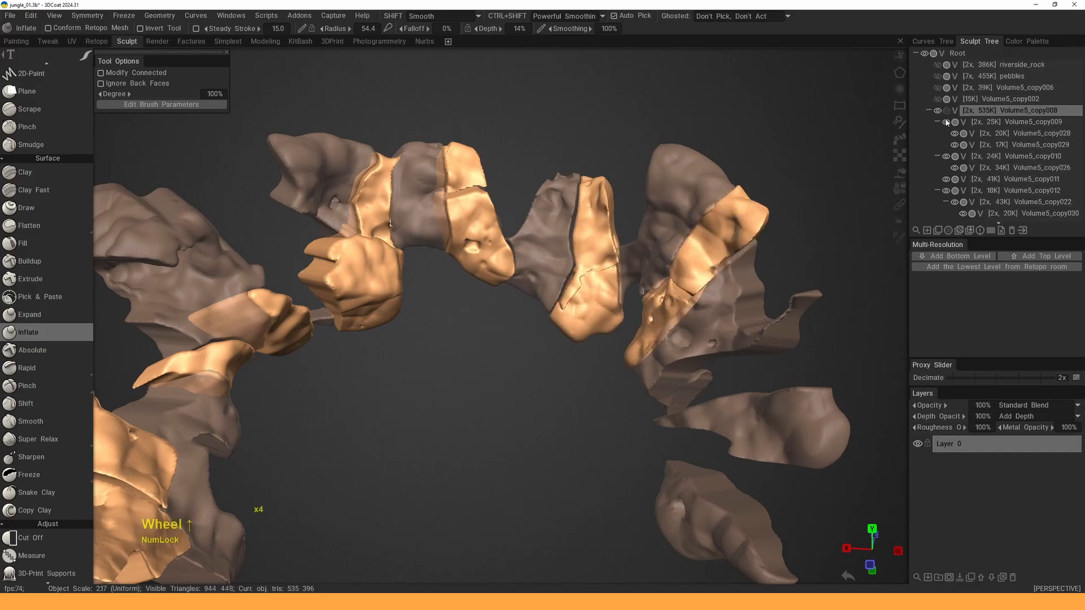
- Hide all objects, then show only the merged rocks volume
{"action": "left_click", "coordinate": [947, 112]}
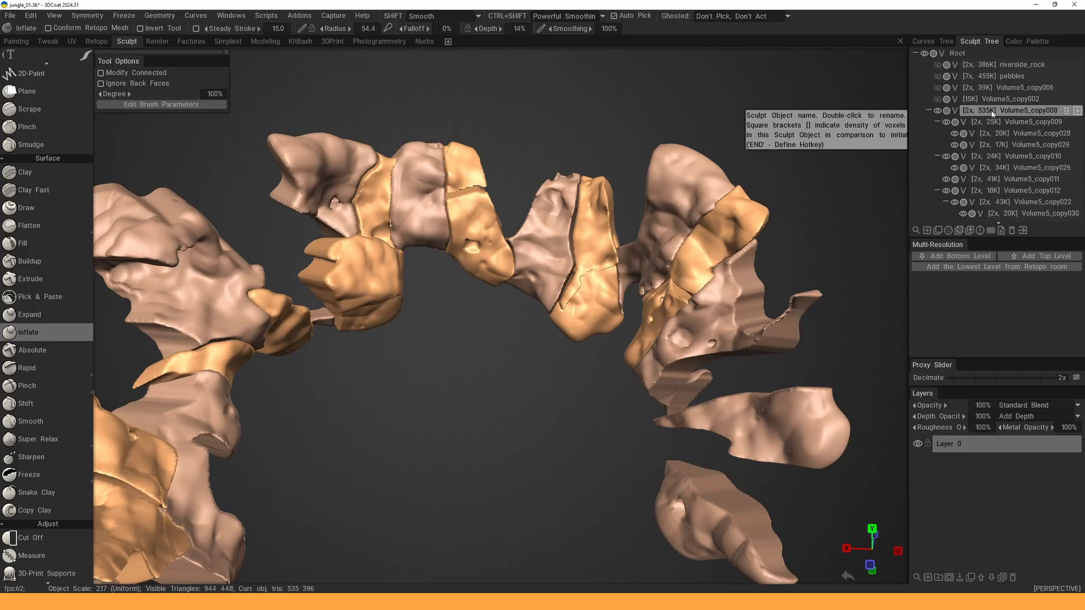
{"action": "left_click", "coordinate": [1013, 231]}
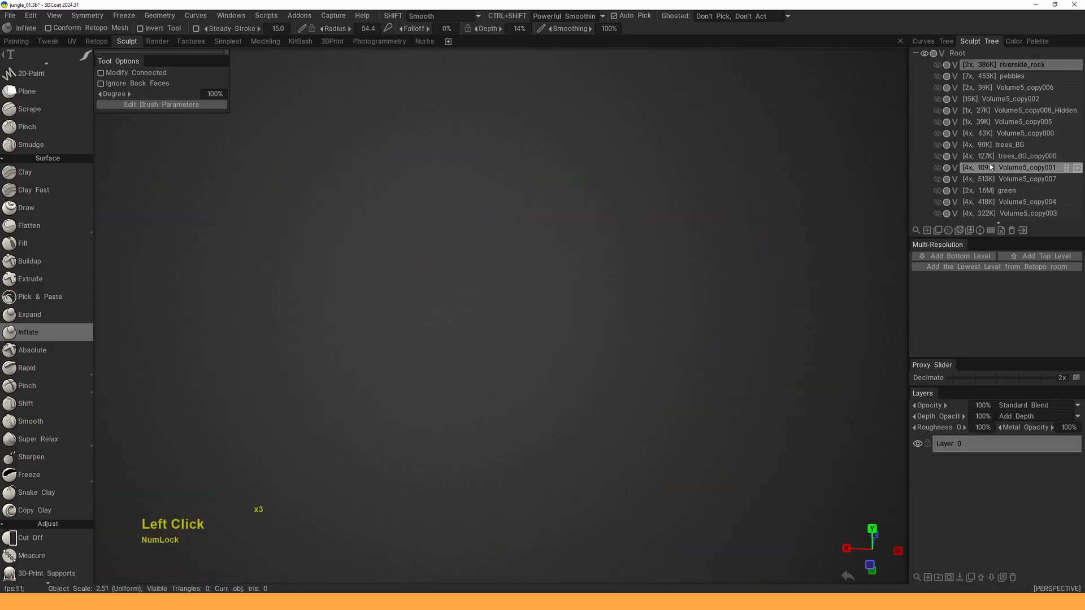
{"action": "scroll", "coordinate": [973, 164], "scroll_direction": "down", "scroll_amount": 5}
{"action": "left_click", "coordinate": [938, 218]}
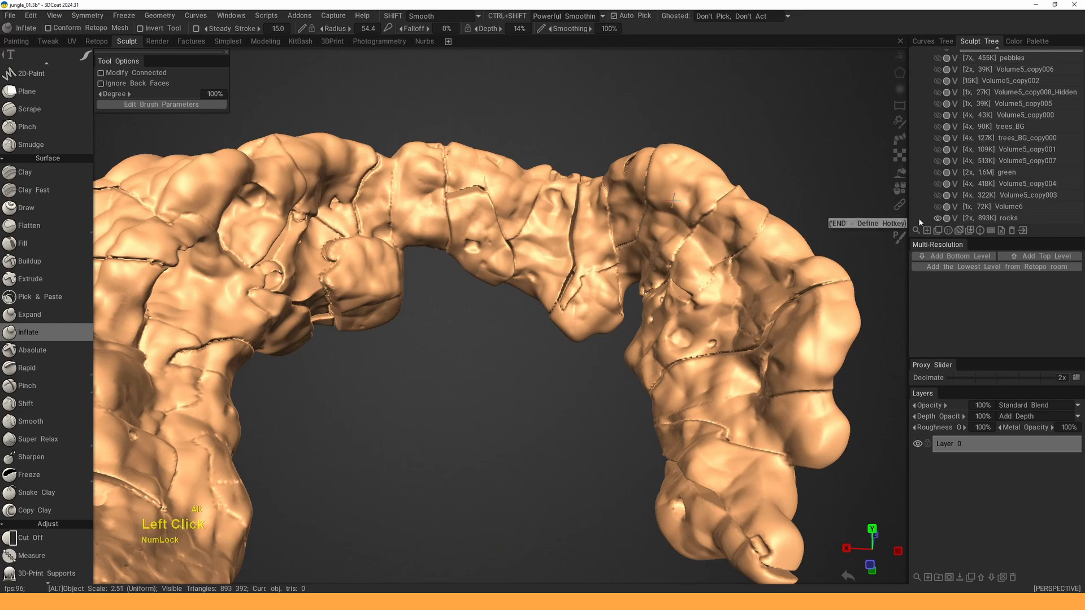
- Undo a stray change, delete the Volume5_copy008 group, and display only rocks
{"action": "right_click", "coordinate": [716, 261]}
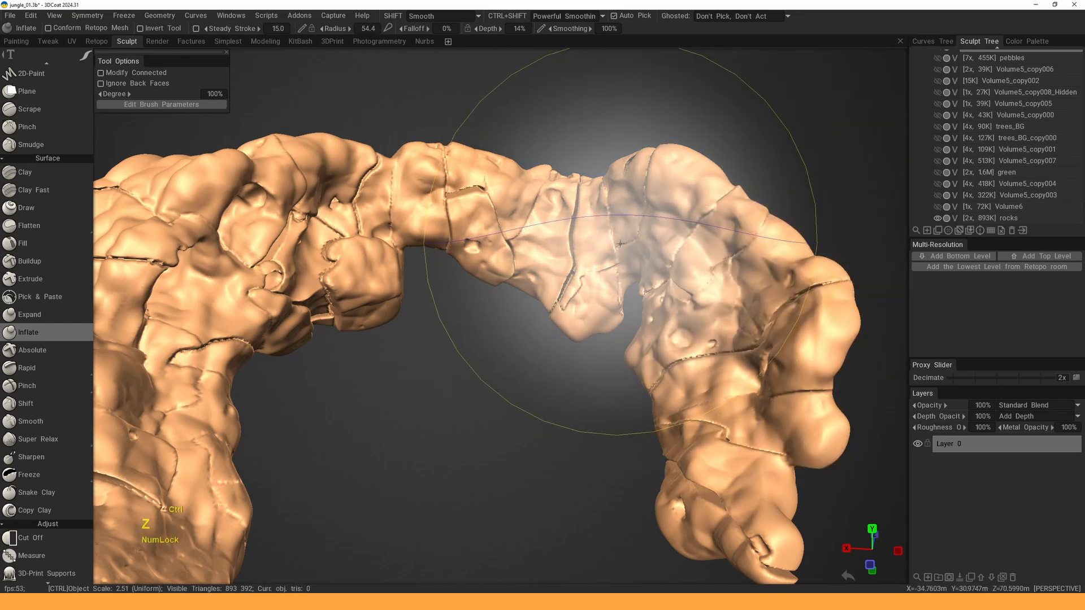
{"action": "key", "text": "ctrl+z"}
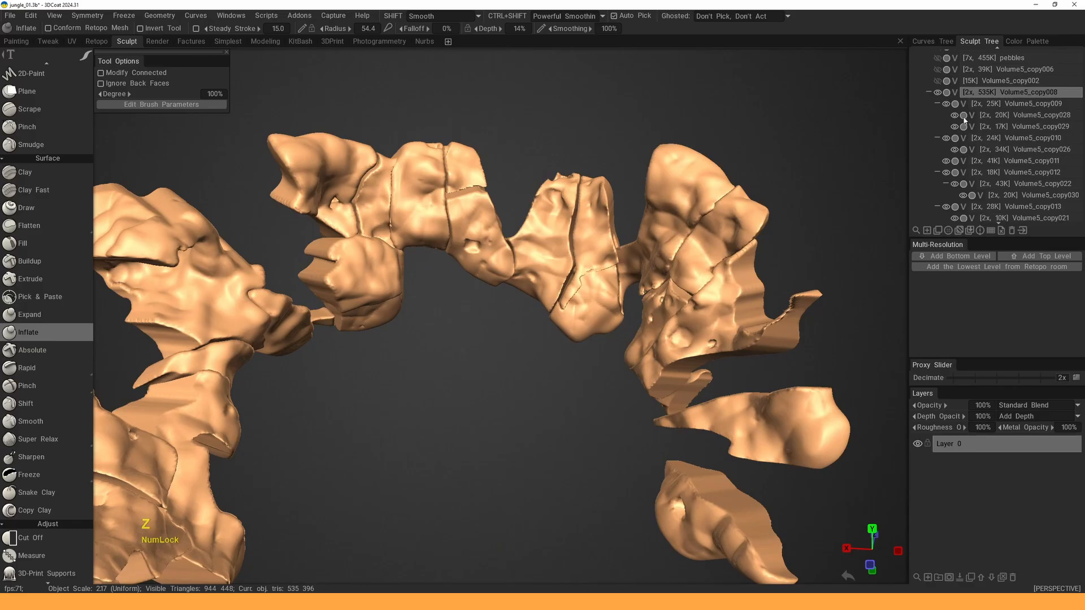
{"action": "scroll", "coordinate": [989, 120], "scroll_direction": "down", "scroll_amount": 9}
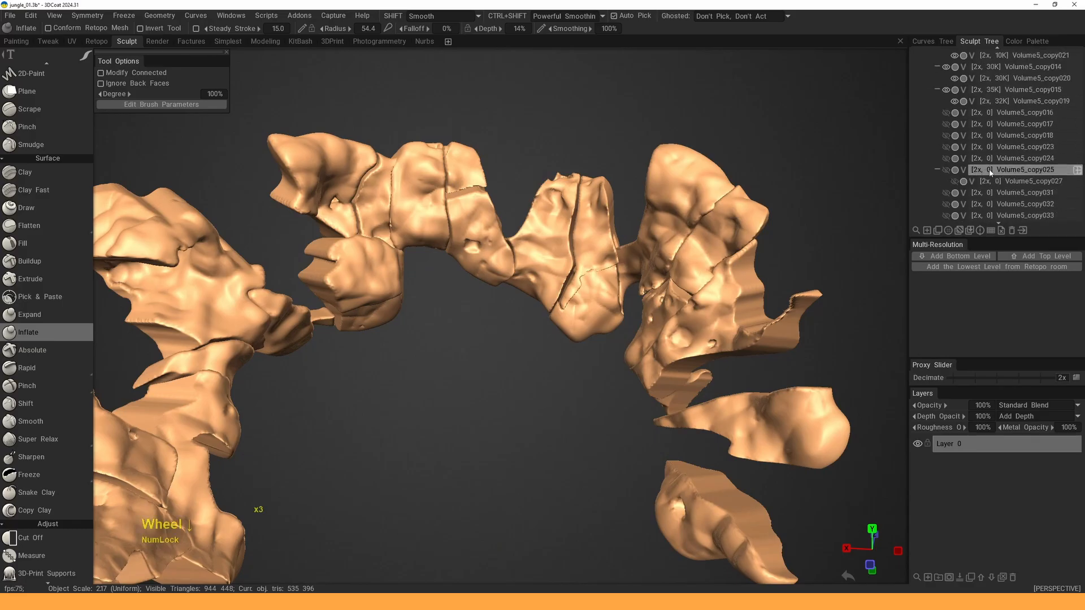
{"action": "scroll", "coordinate": [990, 193], "scroll_direction": "up", "scroll_amount": 9}
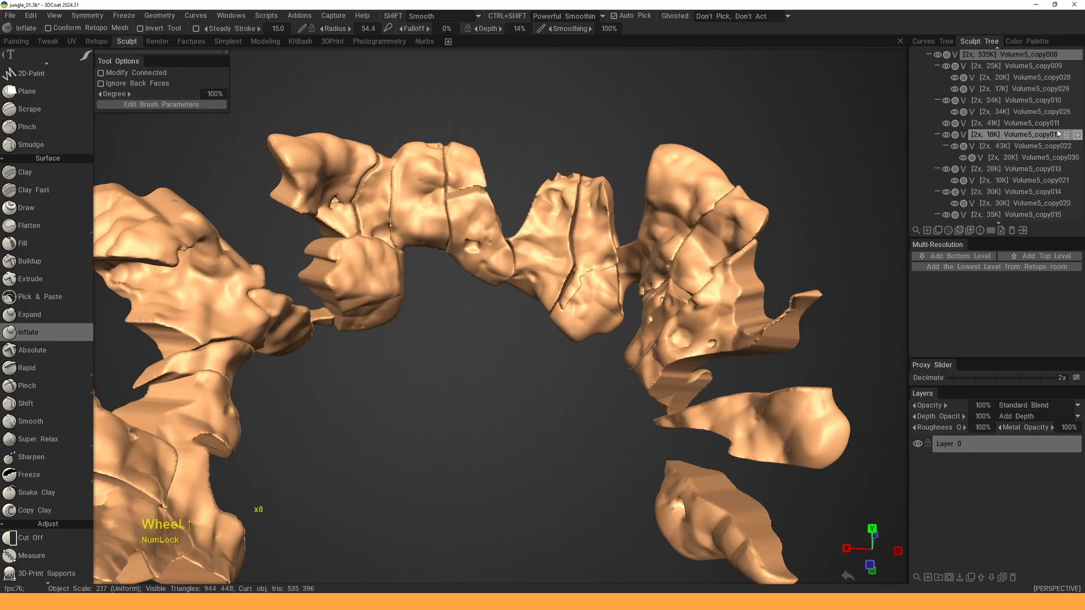
{"action": "left_click", "coordinate": [937, 83]}
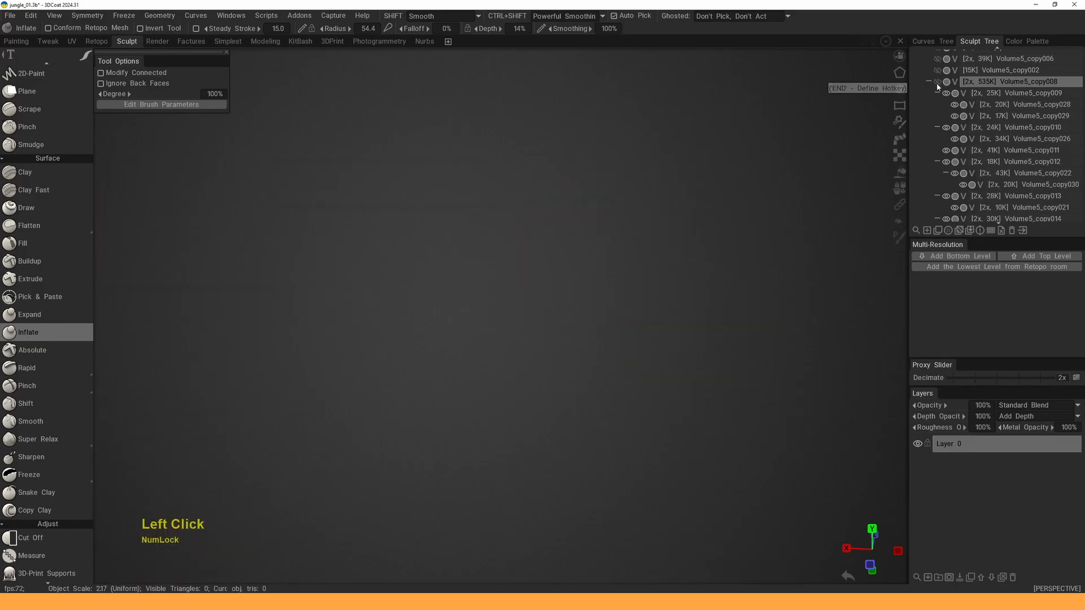
{"action": "left_click", "coordinate": [937, 82]}
{"action": "right_click", "coordinate": [988, 83]}
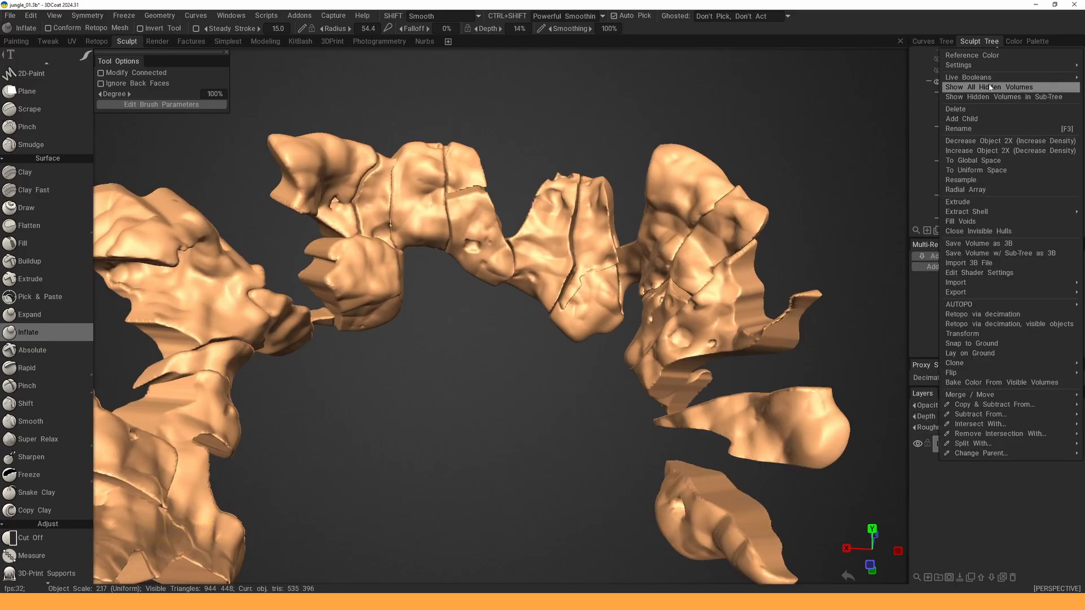
{"action": "left_click", "coordinate": [959, 113]}
{"action": "left_click", "coordinate": [937, 208]}
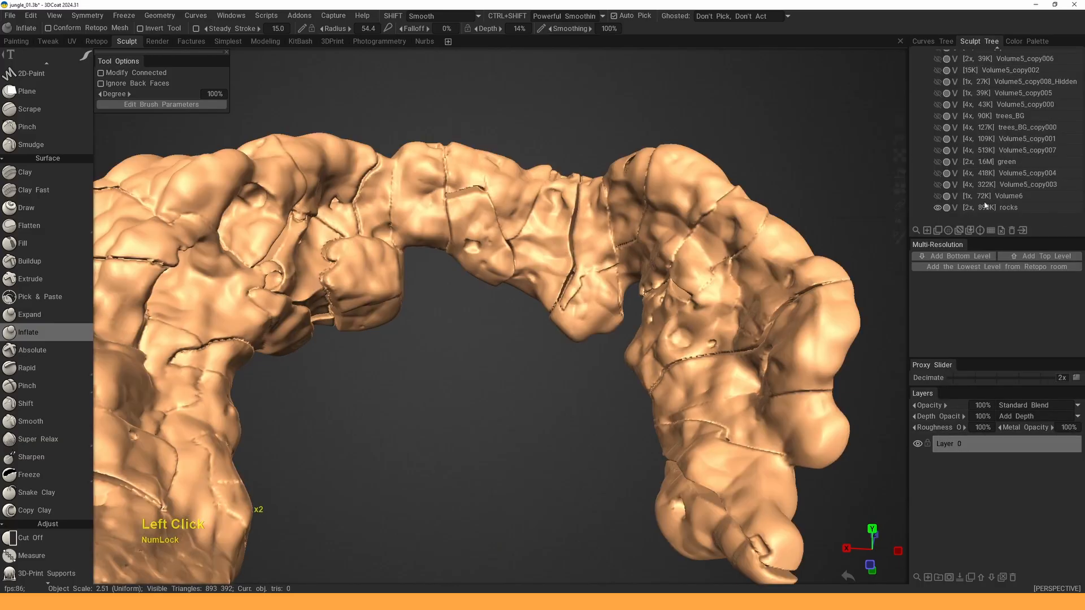
- Set the rocks shader's Color Modulation to #4C443C (saturation 20%, lightness 29%)
{"action": "right_click", "coordinate": [802, 246]}
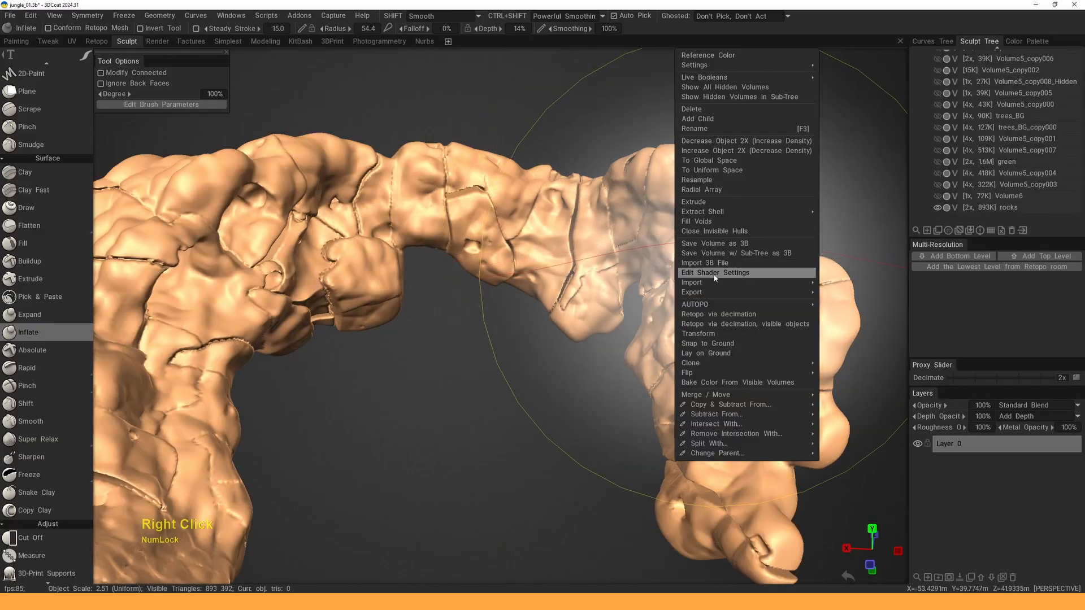
{"action": "left_click", "coordinate": [716, 273]}
{"action": "double_click", "coordinate": [744, 111]}
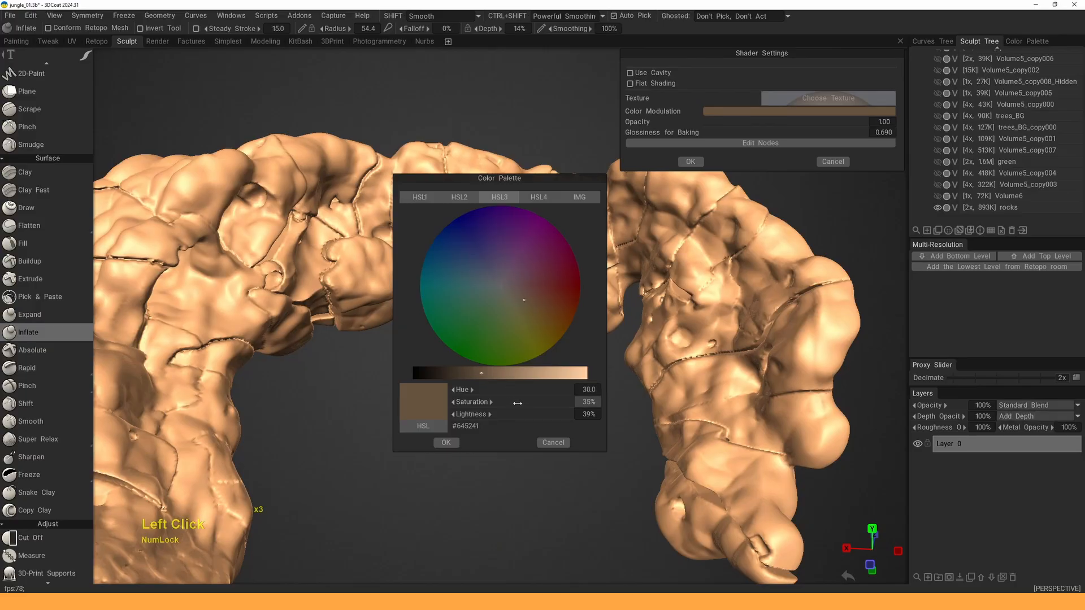
{"action": "left_click_drag", "start_coordinate": [518, 403], "coordinate": [511, 411]}
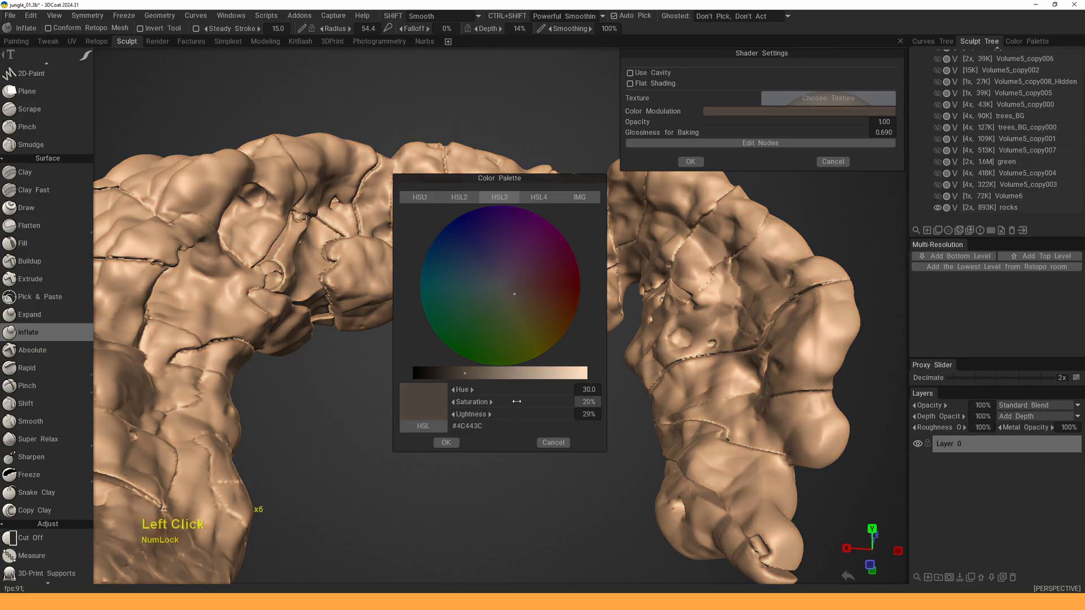
{"action": "left_click", "coordinate": [446, 443]}
{"action": "left_click", "coordinate": [691, 162]}
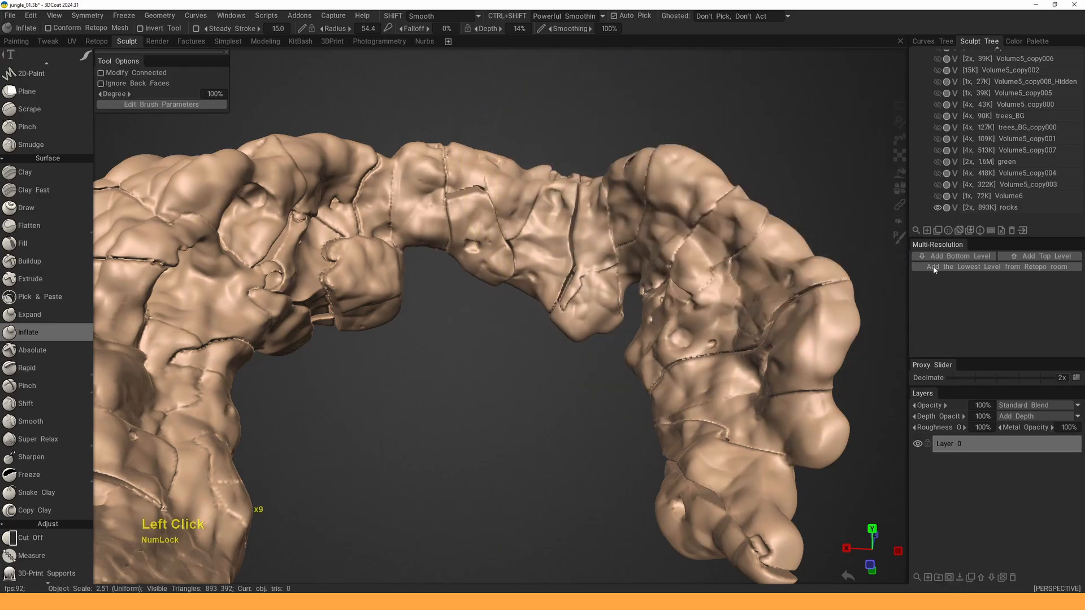
- Show all other volumes again and orbit around the full jungle scene
{"action": "left_click", "coordinate": [937, 210], "text": "alt"}
{"action": "scroll", "coordinate": [611, 271], "scroll_direction": "down", "scroll_amount": 4}
{"action": "left_click_drag", "start_coordinate": [611, 272], "coordinate": [571, 308], "text": "alt"}
- Inspect the diorama, briefly isolating Volume5_copy002 and then showing all volumes again
{"action": "scroll", "coordinate": [610, 334], "scroll_direction": "up", "scroll_amount": 4}
{"action": "right_click_drag", "start_coordinate": [570, 308], "coordinate": [559, 294], "text": "alt"}
{"action": "mouse_move", "coordinate": [559, 294]}
{"action": "left_mouse_down", "text": "alt"}
{"action": "mouse_move", "coordinate": [546, 271]}
{"action": "mouse_move", "coordinate": [577, 283]}
{"action": "left_mouse_up", "text": "alt"}
{"action": "right_click_drag", "start_coordinate": [576, 283], "coordinate": [573, 298], "text": "alt"}
{"action": "middle_click_drag", "start_coordinate": [572, 298], "coordinate": [593, 262], "text": "alt"}
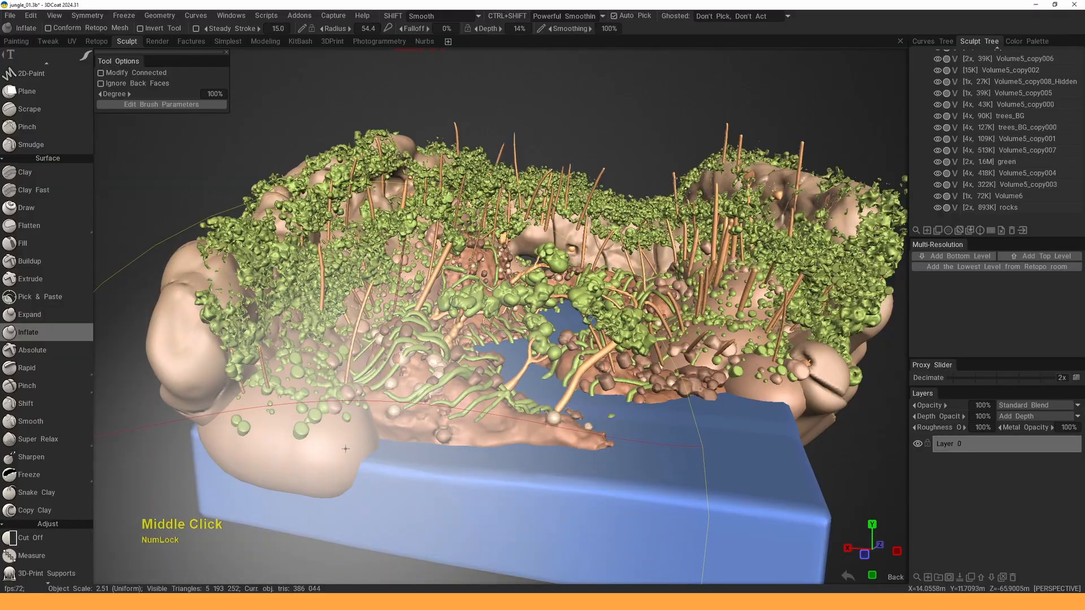
{"action": "key", "text": "h"}
{"action": "left_click", "coordinate": [945, 102], "text": "alt"}
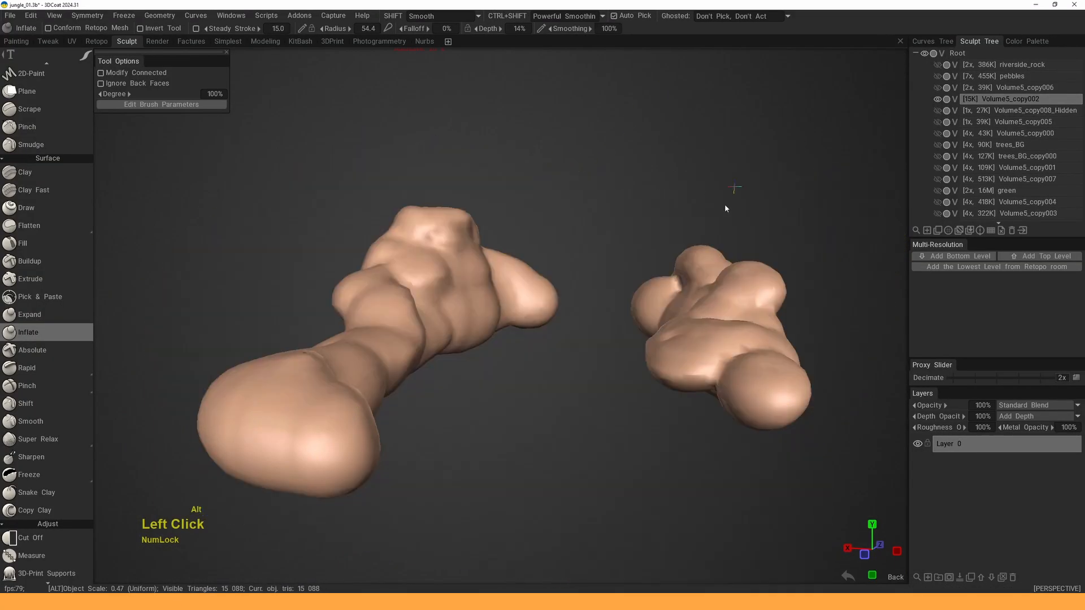
{"action": "double_click", "coordinate": [589, 256], "text": "alt"}
{"action": "left_click", "coordinate": [938, 103], "text": "alt"}
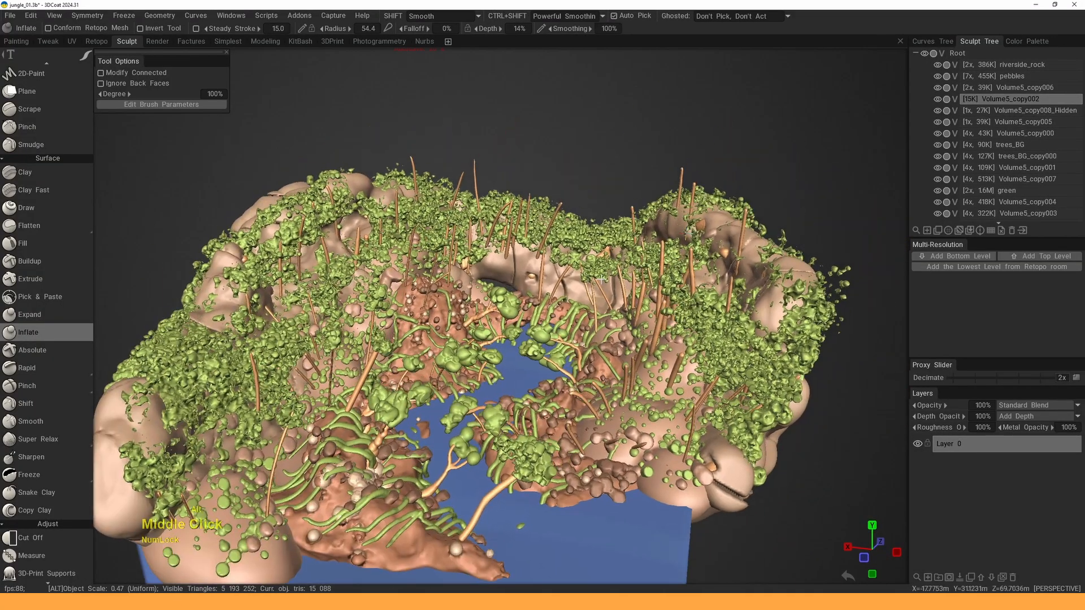
- Switch the rocks volume to Surface mode and pick the Noise tool
{"action": "left_click_drag", "start_coordinate": [610, 283], "coordinate": [565, 272], "text": "alt"}
{"action": "right_click_drag", "start_coordinate": [565, 271], "coordinate": [582, 305], "text": "alt"}
{"action": "middle_click_drag", "start_coordinate": [559, 283], "coordinate": [579, 308], "text": "alt"}
{"action": "left_click_drag", "start_coordinate": [579, 308], "coordinate": [585, 285], "text": "alt"}
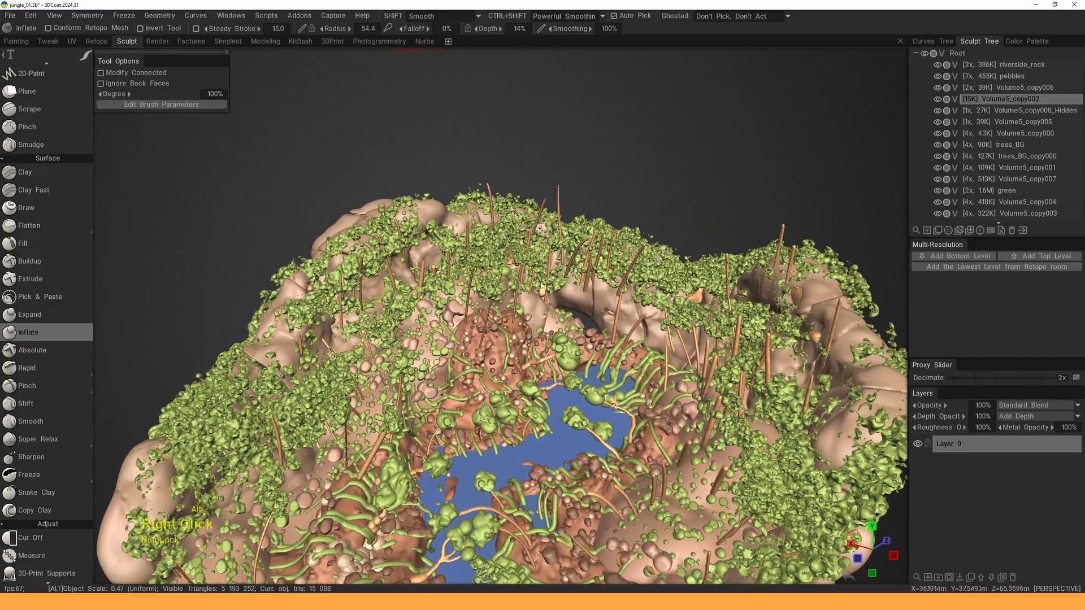
{"action": "right_click_drag", "start_coordinate": [585, 286], "coordinate": [628, 316], "text": "alt"}
{"action": "middle_click_drag", "start_coordinate": [565, 283], "coordinate": [595, 300], "text": "alt"}
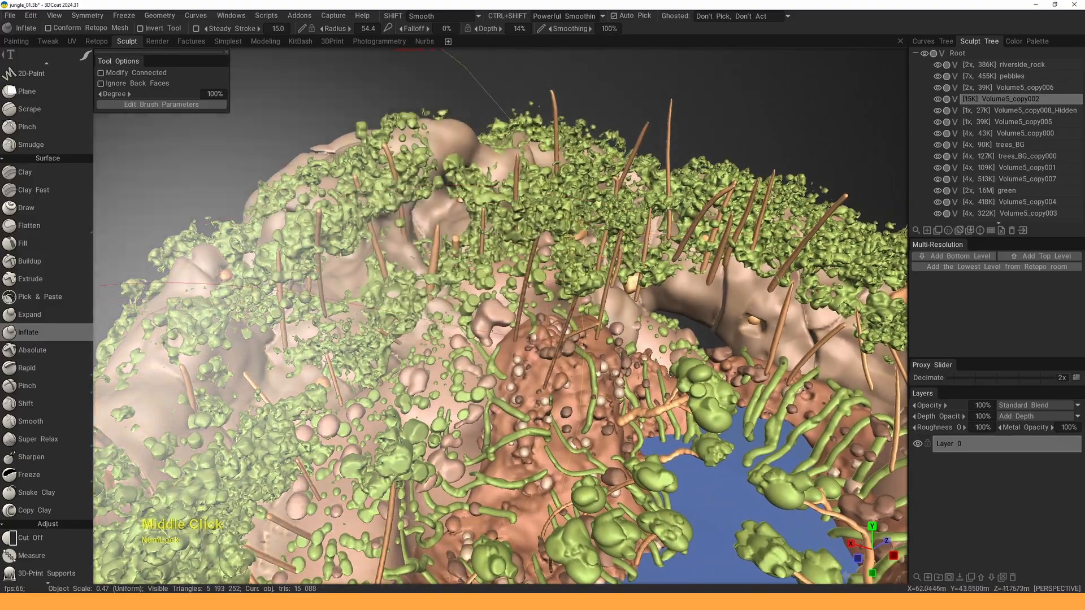
{"action": "left_click_drag", "start_coordinate": [184, 373], "coordinate": [190, 348], "text": "alt"}
{"action": "key", "text": "h"}
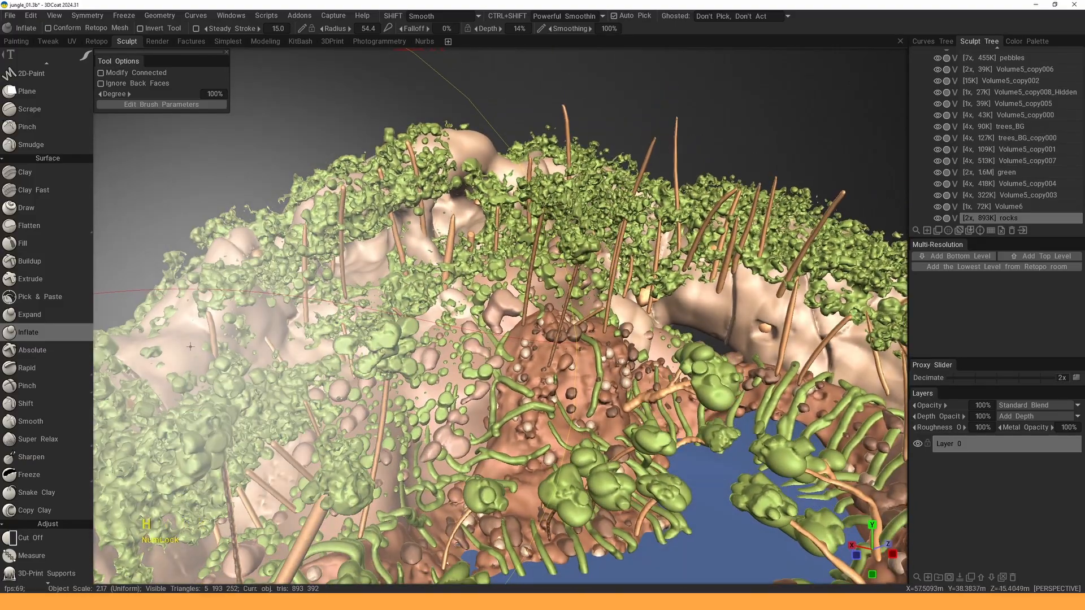
{"action": "left_click", "coordinate": [955, 218]}
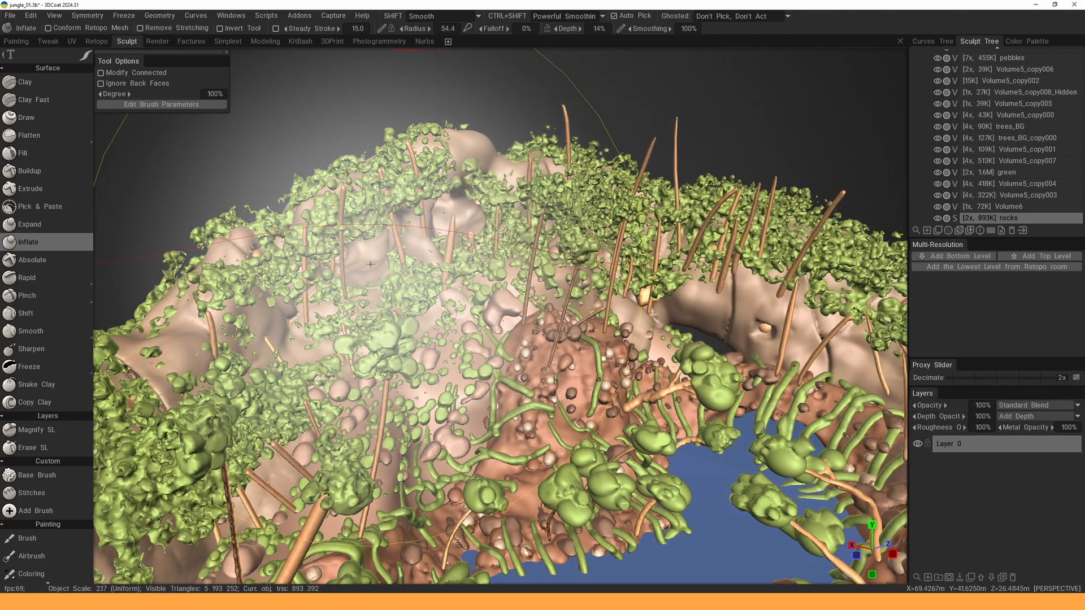
{"action": "key", "text": "space"}
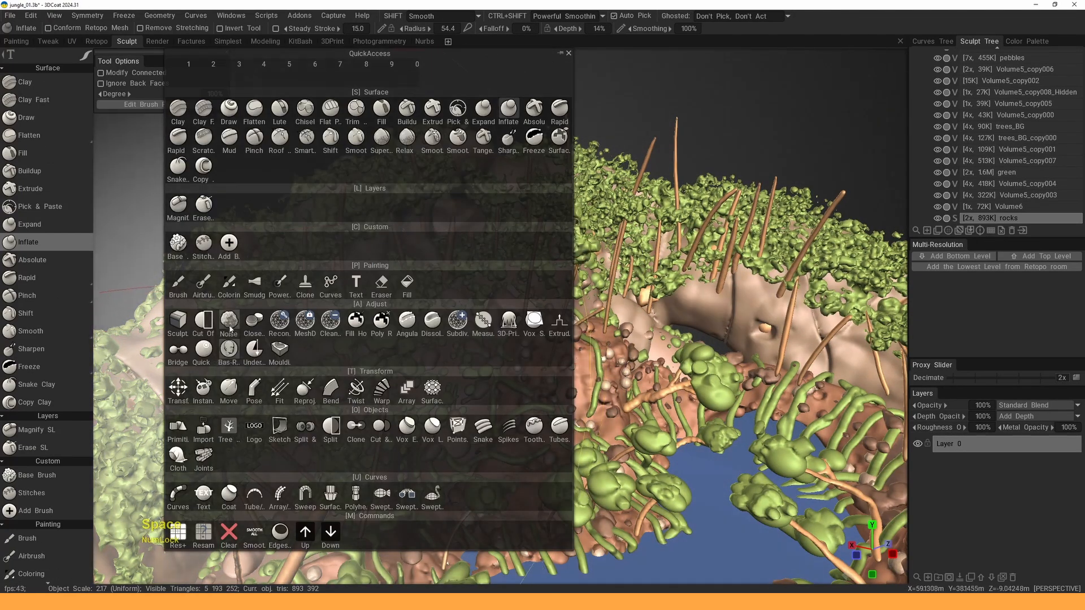
{"action": "left_click", "coordinate": [230, 319]}
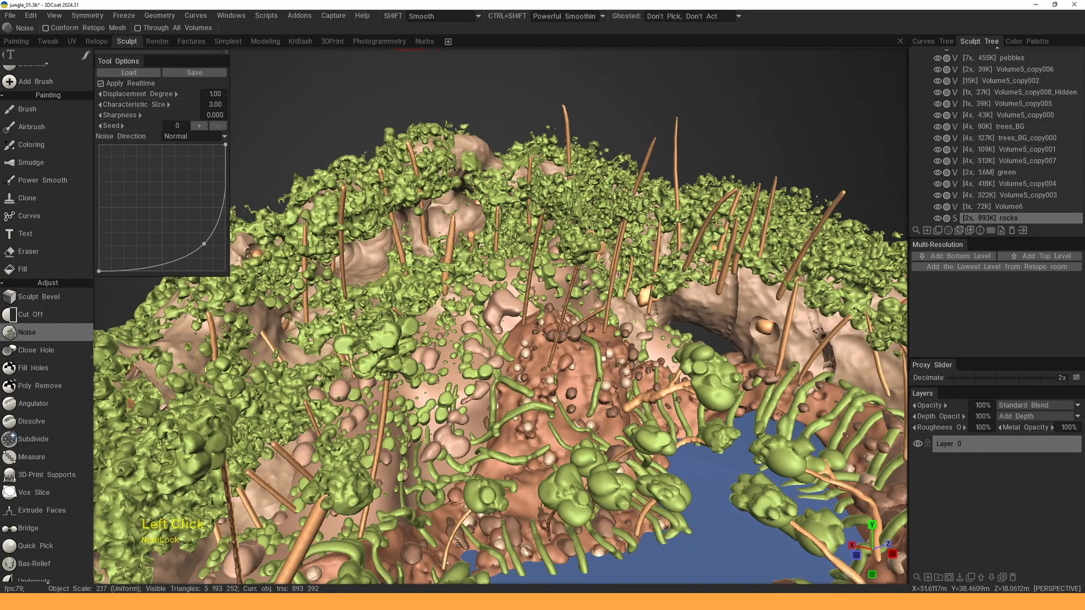
- Compare the noise with Apply Realtime off and on, then set Characteristic Size to 2.00
{"action": "right_click_drag", "start_coordinate": [370, 249], "coordinate": [484, 359], "text": "alt"}
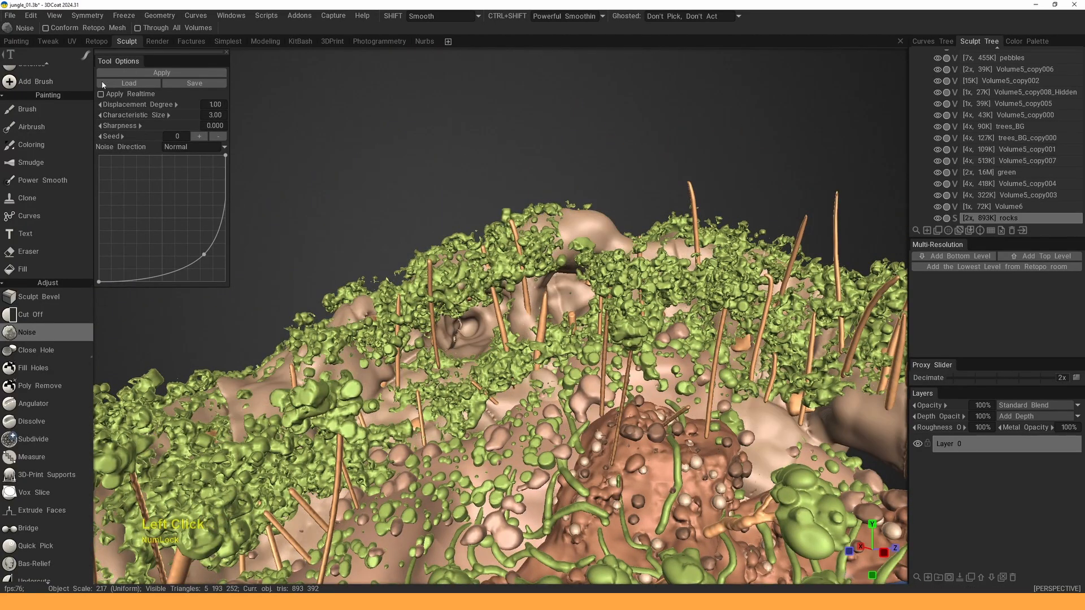
{"action": "left_click", "coordinate": [102, 83]}
{"action": "left_click", "coordinate": [102, 84]}
{"action": "key", "text": "Escape"}
{"action": "left_click", "coordinate": [101, 94]}
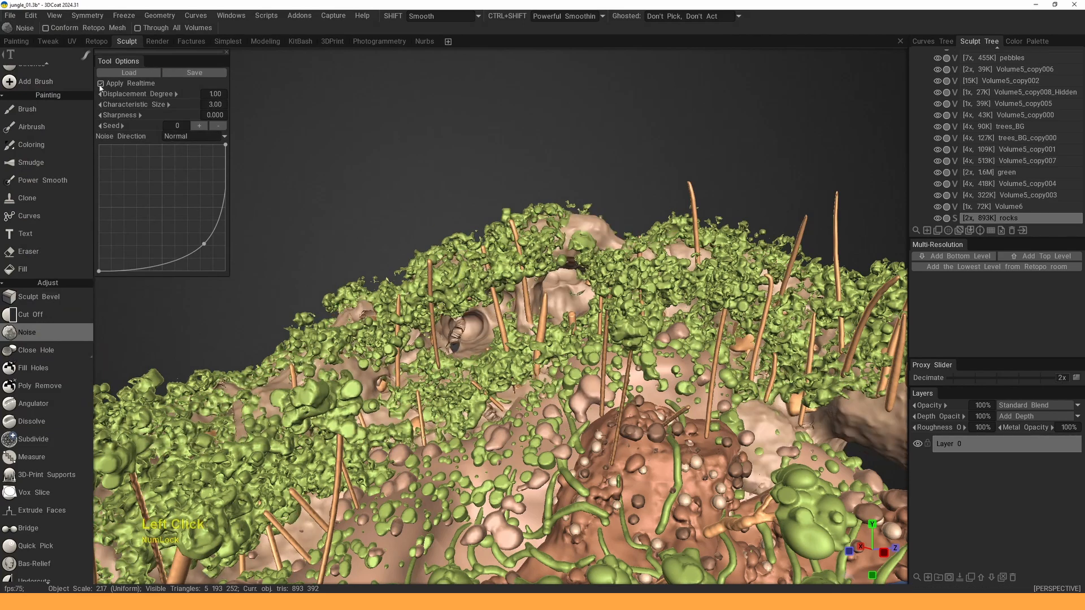
{"action": "left_click", "coordinate": [101, 84]}
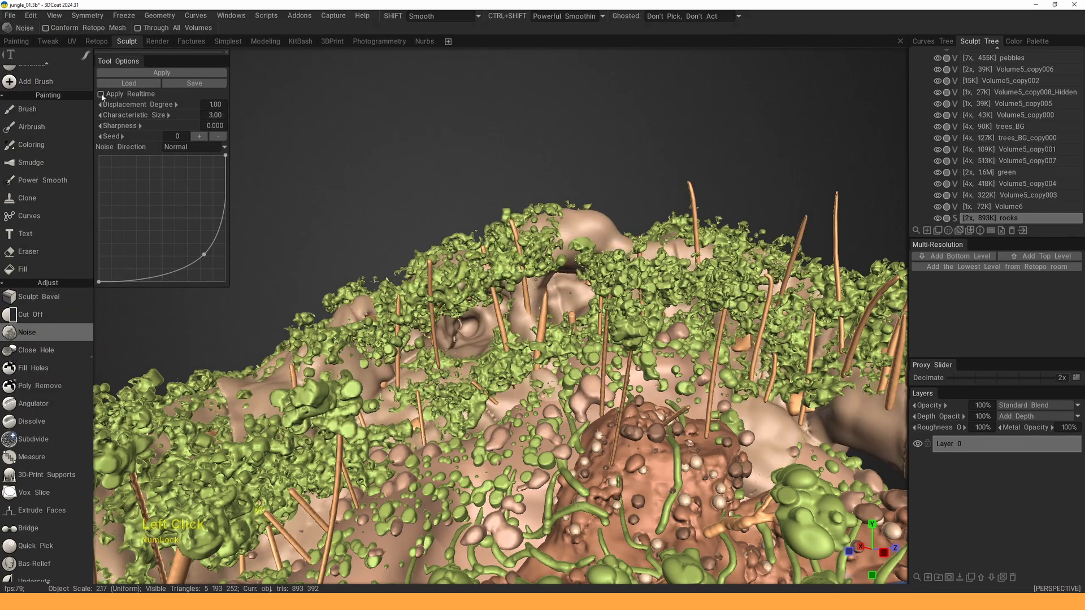
{"action": "left_click", "coordinate": [101, 94]}
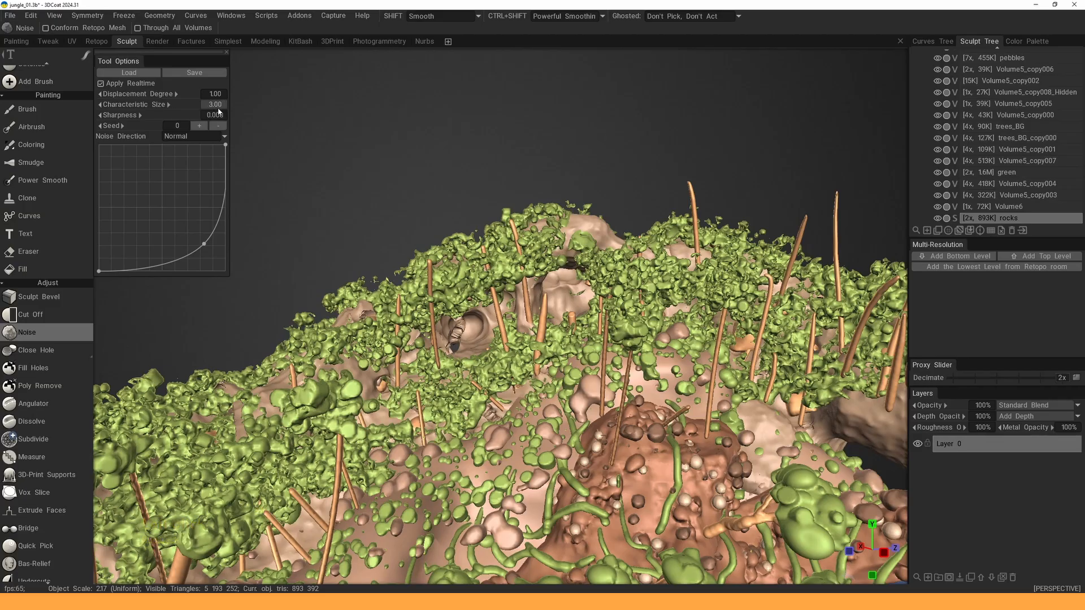
{"action": "key", "text": "KP_Enter"}
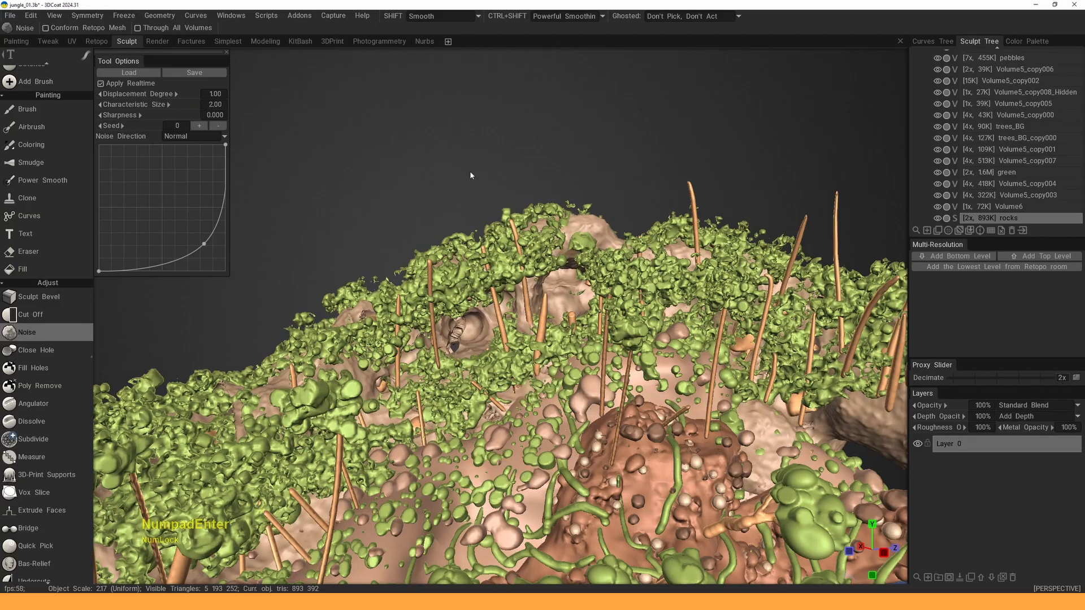
- Bring up the voxelize prompt for the rocks at 1.9M polygons
{"action": "left_click_drag", "start_coordinate": [432, 166], "coordinate": [752, 220], "text": "alt"}
{"action": "middle_click_drag", "start_coordinate": [752, 220], "coordinate": [458, 200], "text": "alt"}
{"action": "right_click_drag", "start_coordinate": [527, 243], "coordinate": [532, 305], "text": "alt"}
{"action": "middle_click_drag", "start_coordinate": [531, 305], "coordinate": [556, 223], "text": "alt"}
{"action": "left_click_drag", "start_coordinate": [557, 223], "coordinate": [588, 217], "text": "alt"}
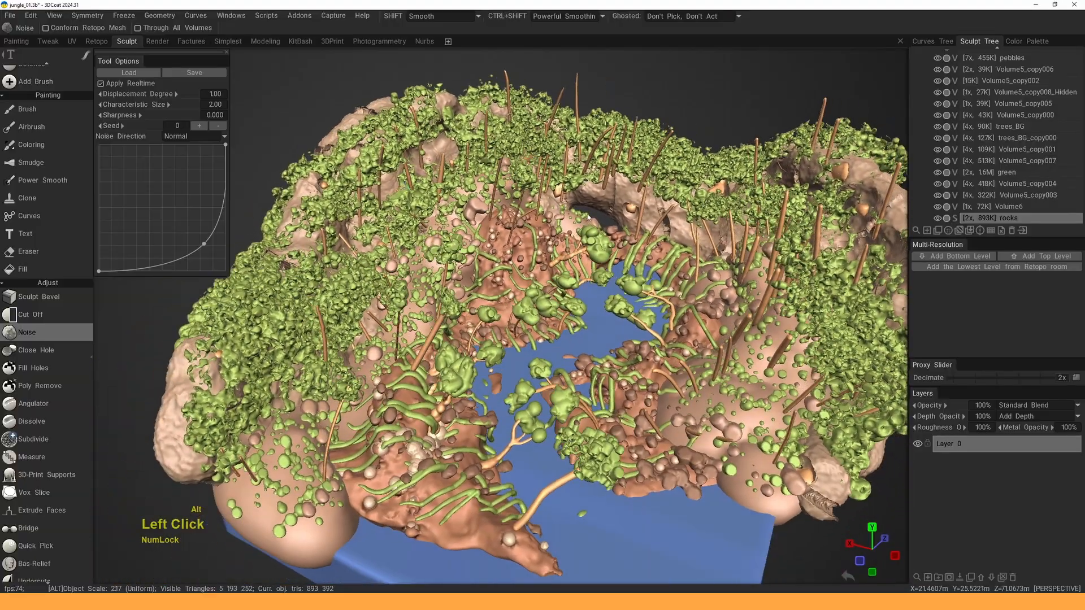
{"action": "left_click", "coordinate": [955, 219]}
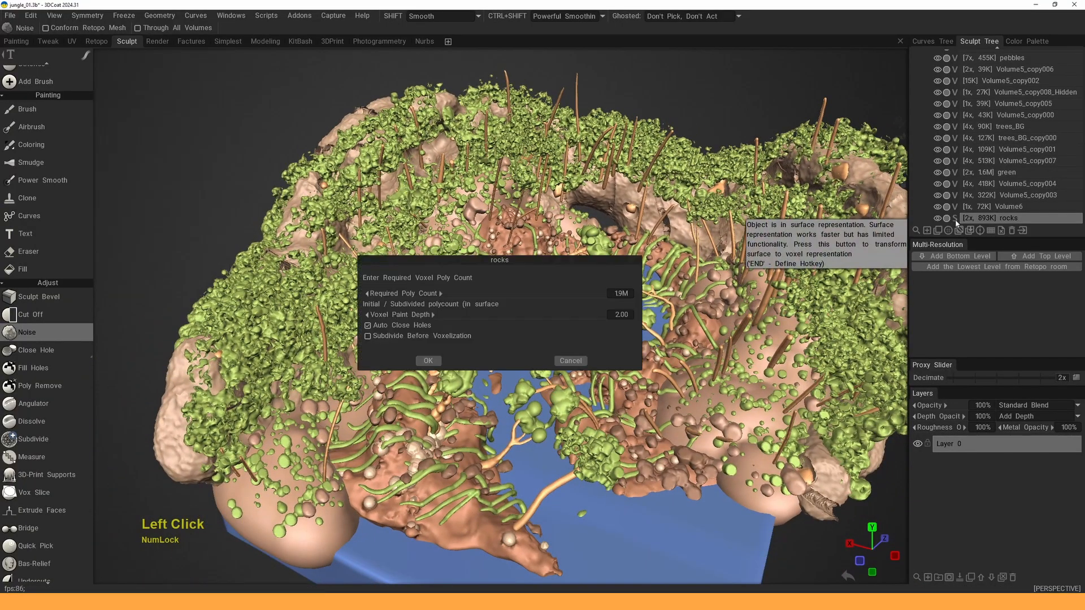
- Voxelize the noisy rocks at 1.9M and isolate them to inspect the cracked surface
{"action": "left_click", "coordinate": [428, 360]}
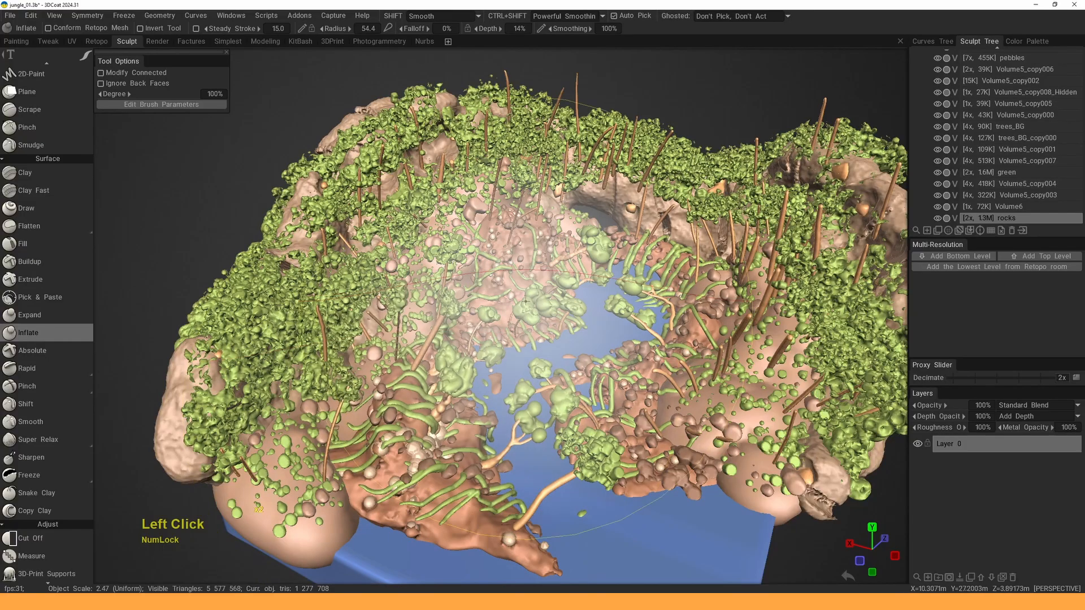
{"action": "double_click", "coordinate": [938, 218], "text": "alt"}
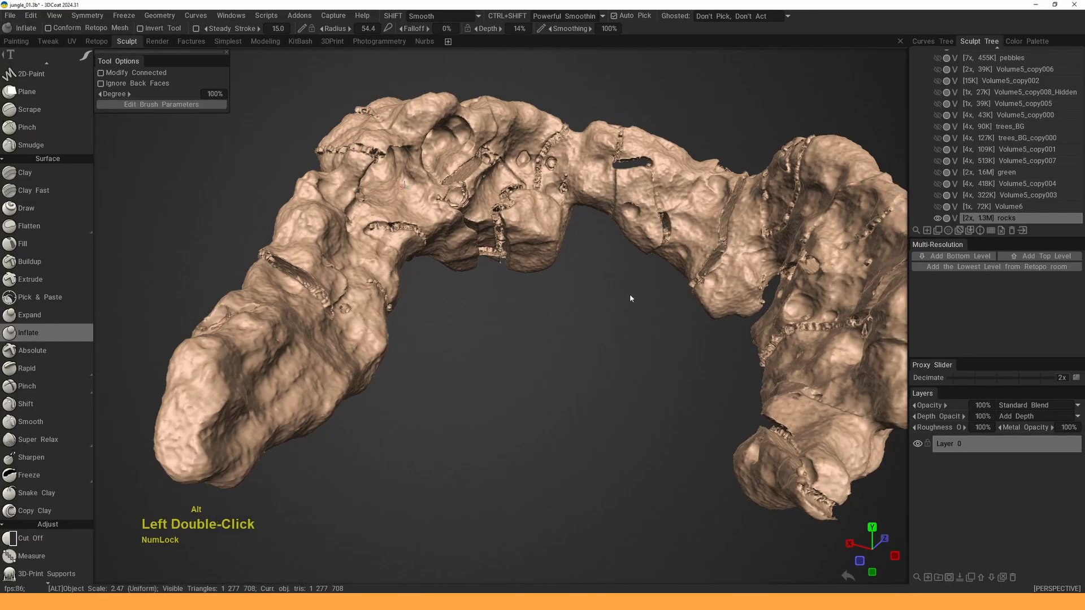
{"action": "mouse_move", "coordinate": [630, 294]}
{"action": "left_mouse_down", "text": "alt"}
{"action": "mouse_move", "coordinate": [612, 305]}
{"action": "mouse_move", "coordinate": [588, 297]}
{"action": "left_mouse_up", "text": "alt"}
{"action": "right_click_drag", "start_coordinate": [587, 296], "coordinate": [565, 290], "text": "alt"}
{"action": "left_click_drag", "start_coordinate": [565, 289], "coordinate": [576, 317], "text": "alt"}
{"action": "middle_click_drag", "start_coordinate": [575, 318], "coordinate": [580, 373], "text": "alt"}
{"action": "right_click_drag", "start_coordinate": [580, 373], "coordinate": [599, 350], "text": "alt"}
{"action": "left_click_drag", "start_coordinate": [599, 350], "coordinate": [559, 354], "text": "alt"}
{"action": "mouse_move", "coordinate": [559, 353]}
{"action": "right_mouse_down", "text": "alt"}
{"action": "mouse_move", "coordinate": [546, 352]}
{"action": "mouse_move", "coordinate": [560, 348]}
{"action": "right_mouse_up", "text": "alt"}
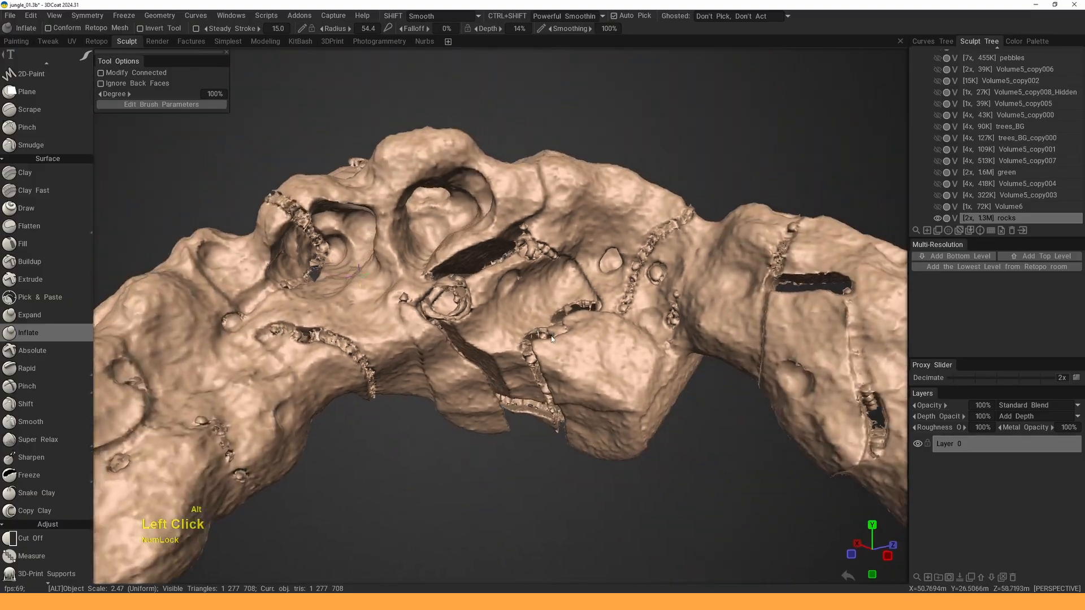
{"action": "mouse_move", "coordinate": [560, 348]}
{"action": "left_mouse_down", "text": "alt"}
{"action": "mouse_move", "coordinate": [654, 356]}
{"action": "mouse_move", "coordinate": [632, 340]}
{"action": "mouse_move", "coordinate": [550, 329]}
{"action": "left_mouse_up", "text": "alt"}
- Resample the rocks down to about 609K triangles and unhide all other volumes
{"action": "key", "text": "space"}
{"action": "left_click", "coordinate": [390, 539]}
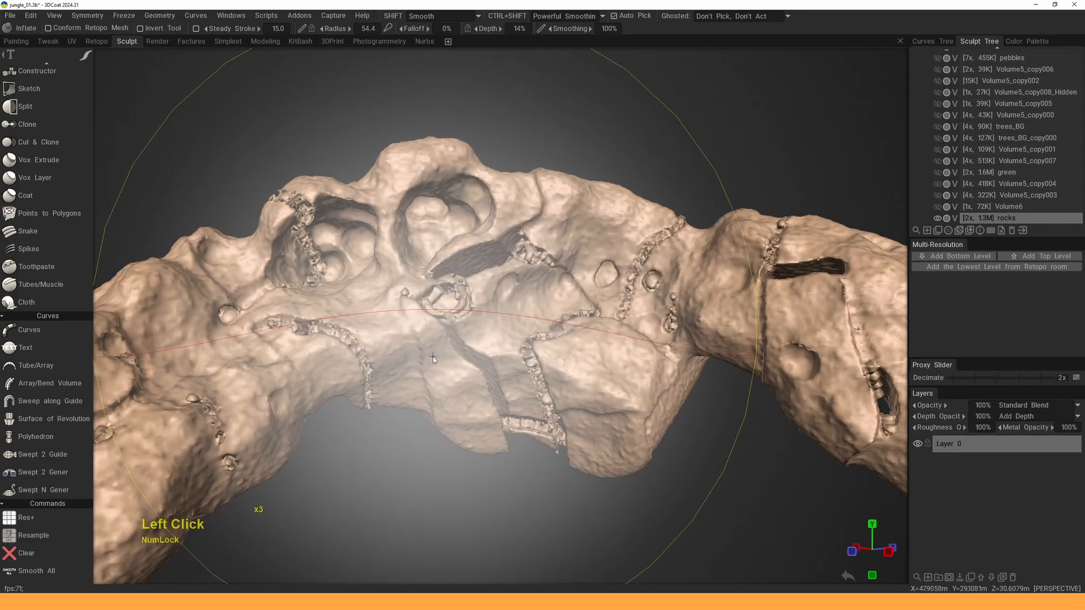
{"action": "key", "text": "alt+d"}
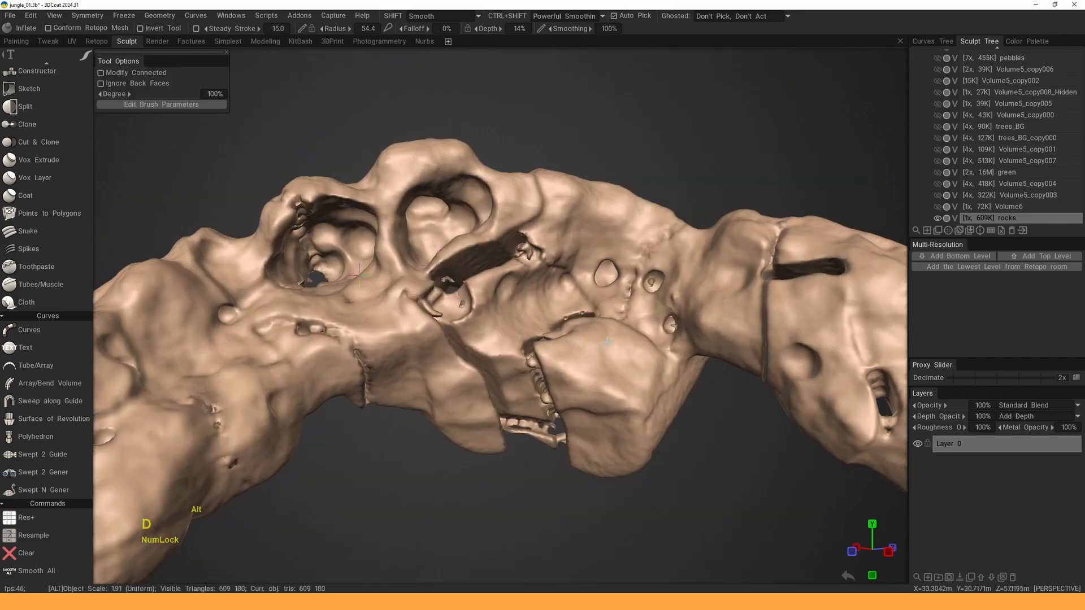
{"action": "left_click_drag", "start_coordinate": [607, 341], "coordinate": [627, 339], "text": "alt"}
{"action": "right_click_drag", "start_coordinate": [627, 339], "coordinate": [634, 328], "text": "alt"}
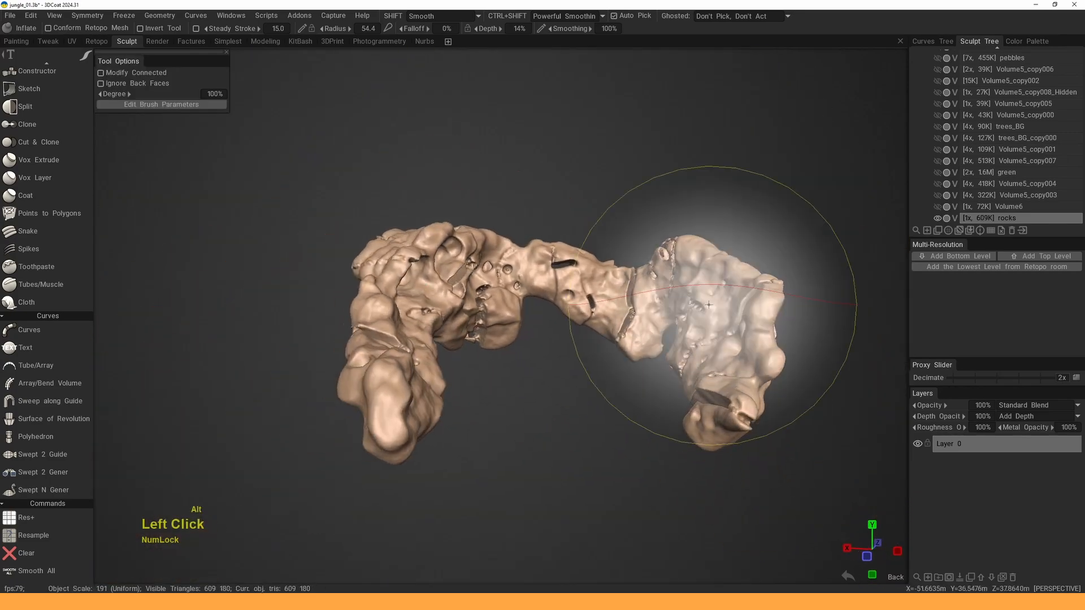
{"action": "double_click", "coordinate": [938, 218], "text": "alt"}
{"action": "right_click_drag", "start_coordinate": [565, 316], "coordinate": [586, 291], "text": "alt"}
{"action": "left_click_drag", "start_coordinate": [586, 291], "coordinate": [547, 310], "text": "alt"}
{"action": "right_click_drag", "start_coordinate": [547, 309], "coordinate": [537, 320], "text": "alt"}
{"action": "left_click_drag", "start_coordinate": [536, 319], "coordinate": [523, 291], "text": "alt"}
{"action": "middle_click_drag", "start_coordinate": [523, 291], "coordinate": [520, 287], "text": "alt"}
{"action": "right_click_drag", "start_coordinate": [520, 287], "coordinate": [548, 296], "text": "alt"}
{"action": "left_click_drag", "start_coordinate": [549, 296], "coordinate": [523, 277], "text": "alt"}
{"action": "middle_click_drag", "start_coordinate": [523, 277], "coordinate": [509, 300], "text": "alt"}
{"action": "left_click_drag", "start_coordinate": [508, 300], "coordinate": [649, 379], "text": "alt"}
{"action": "middle_click_drag", "start_coordinate": [650, 378], "coordinate": [660, 389], "text": "alt"}
{"action": "left_click_drag", "start_coordinate": [660, 389], "coordinate": [584, 330], "text": "alt"}
{"action": "right_click_drag", "start_coordinate": [583, 330], "coordinate": [534, 340], "text": "alt"}
{"action": "left_click_drag", "start_coordinate": [534, 341], "coordinate": [635, 297], "text": "alt"}
{"action": "right_click_drag", "start_coordinate": [635, 297], "coordinate": [636, 288], "text": "alt"}
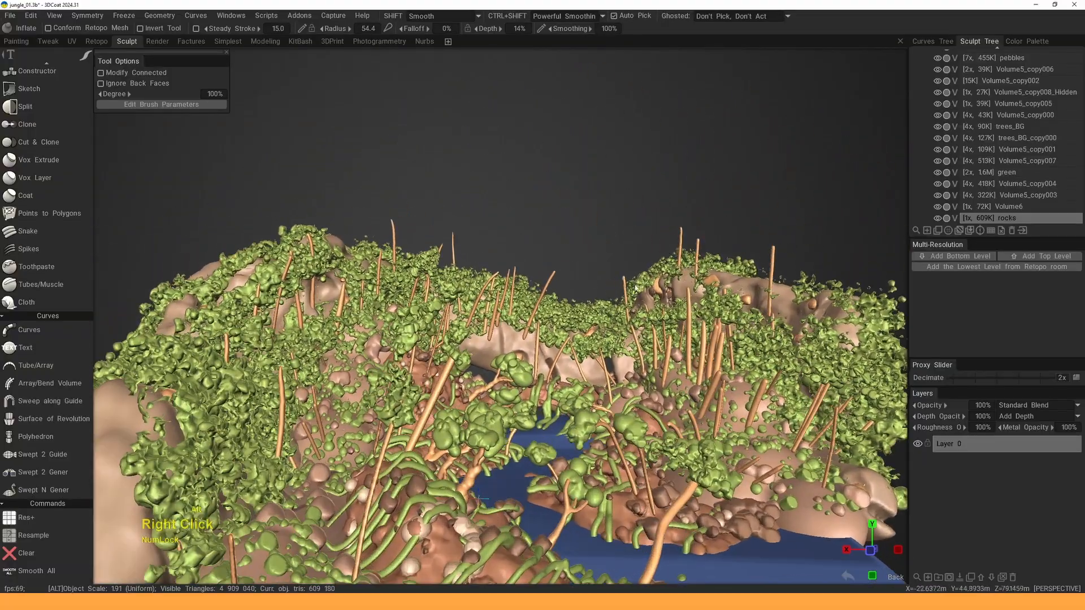
{"action": "mouse_move", "coordinate": [681, 237]}
{"action": "left_mouse_down", "text": "alt"}
{"action": "mouse_move", "coordinate": [688, 261]}
{"action": "mouse_move", "coordinate": [601, 260]}
{"action": "mouse_move", "coordinate": [622, 287]}
{"action": "mouse_move", "coordinate": [649, 297]}
{"action": "left_mouse_up", "text": "alt"}
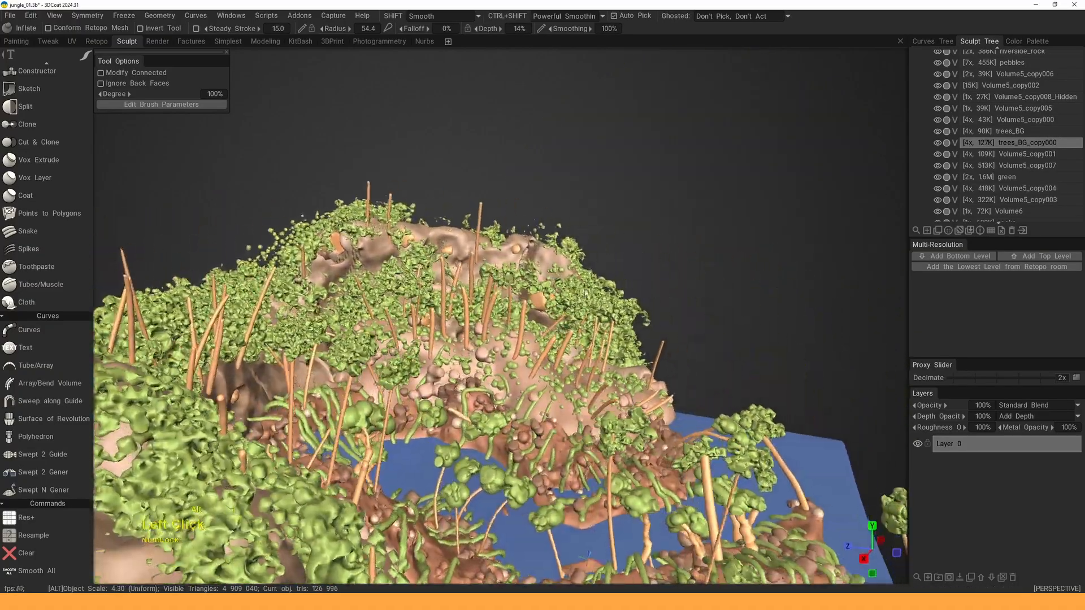
{"action": "left_click_drag", "start_coordinate": [543, 283], "coordinate": [582, 291], "text": "alt"}
{"action": "middle_click_drag", "start_coordinate": [582, 291], "coordinate": [548, 282], "text": "alt"}
{"action": "left_click_drag", "start_coordinate": [548, 283], "coordinate": [503, 300], "text": "alt"}
{"action": "middle_click_drag", "start_coordinate": [503, 300], "coordinate": [491, 308], "text": "alt"}
{"action": "left_click_drag", "start_coordinate": [492, 308], "coordinate": [473, 300], "text": "alt"}
{"action": "middle_click_drag", "start_coordinate": [621, 311], "coordinate": [543, 277], "text": "alt"}
{"action": "scroll", "coordinate": [539, 327], "scroll_direction": "down", "scroll_amount": 8}
{"action": "left_click_drag", "start_coordinate": [542, 277], "coordinate": [455, 275], "text": "alt"}
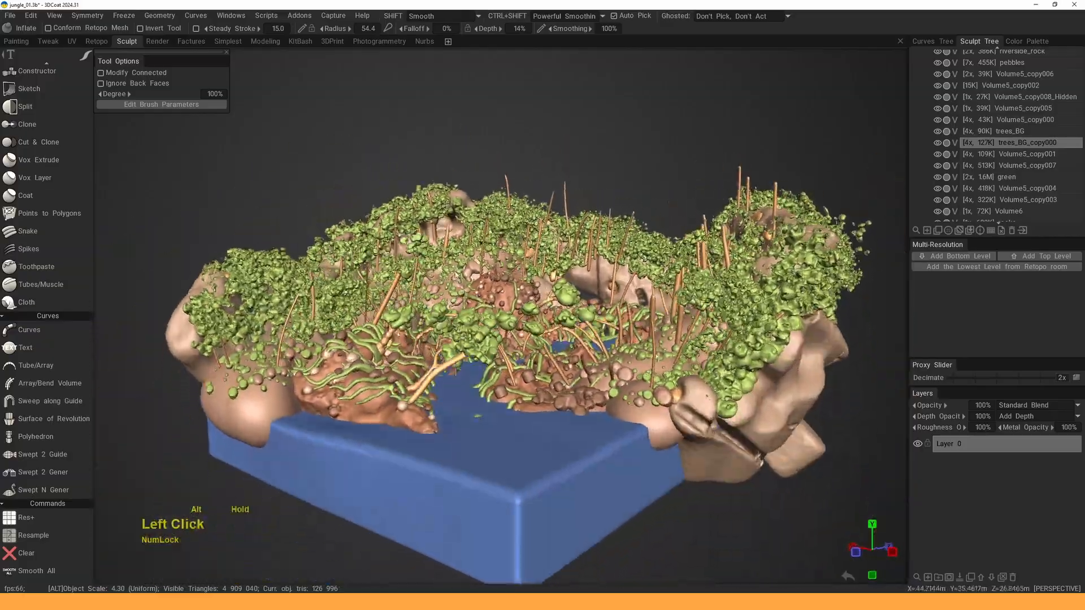
{"action": "right_click_drag", "start_coordinate": [455, 276], "coordinate": [491, 282], "text": "alt"}
{"action": "left_click_drag", "start_coordinate": [492, 282], "coordinate": [556, 418], "text": "alt"}
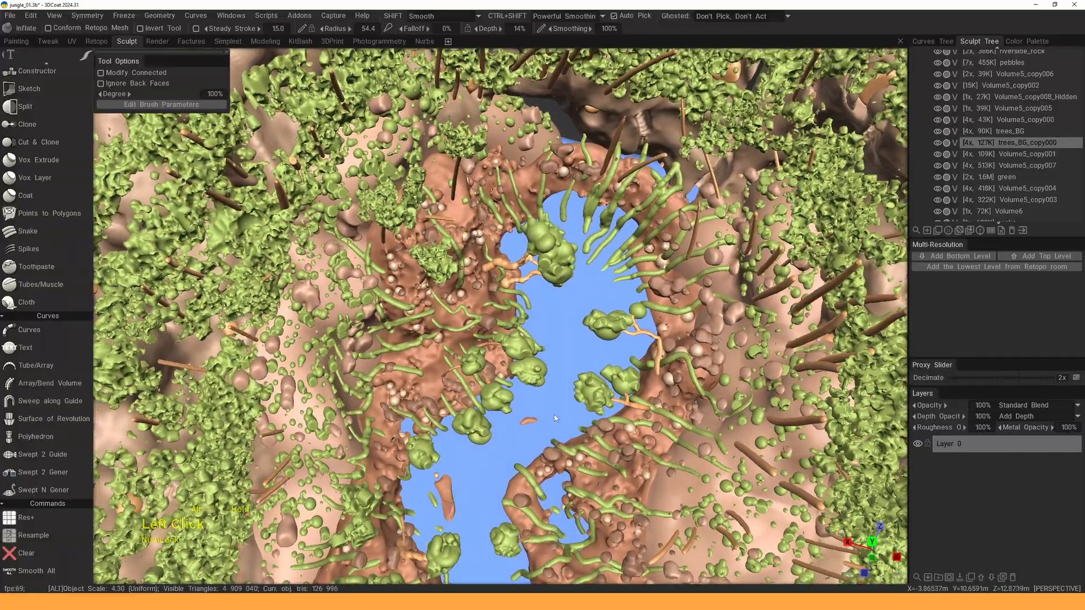
{"action": "scroll", "coordinate": [555, 418], "scroll_direction": "down", "scroll_amount": 8}
{"action": "middle_click_drag", "start_coordinate": [554, 418], "coordinate": [556, 316], "text": "alt"}
{"action": "left_click_drag", "start_coordinate": [557, 316], "coordinate": [531, 348], "text": "alt"}
{"action": "scroll", "coordinate": [536, 364], "scroll_direction": "up", "scroll_amount": 8}
{"action": "middle_click_drag", "start_coordinate": [532, 348], "coordinate": [508, 324], "text": "alt"}
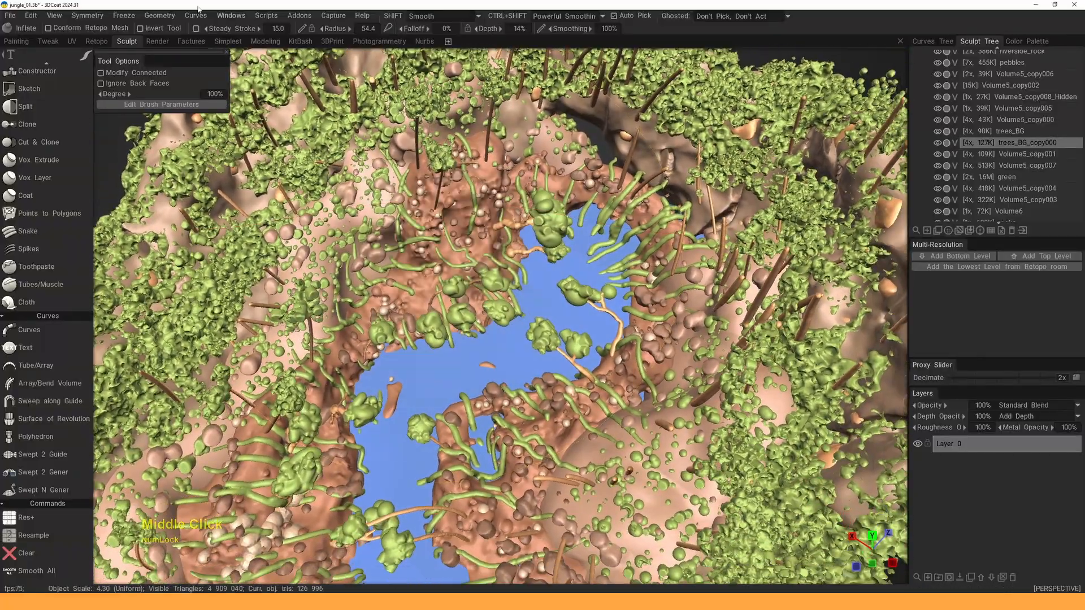
- Preview the diorama in the Render room from a low side view above its blue base
{"action": "left_click", "coordinate": [155, 42]}
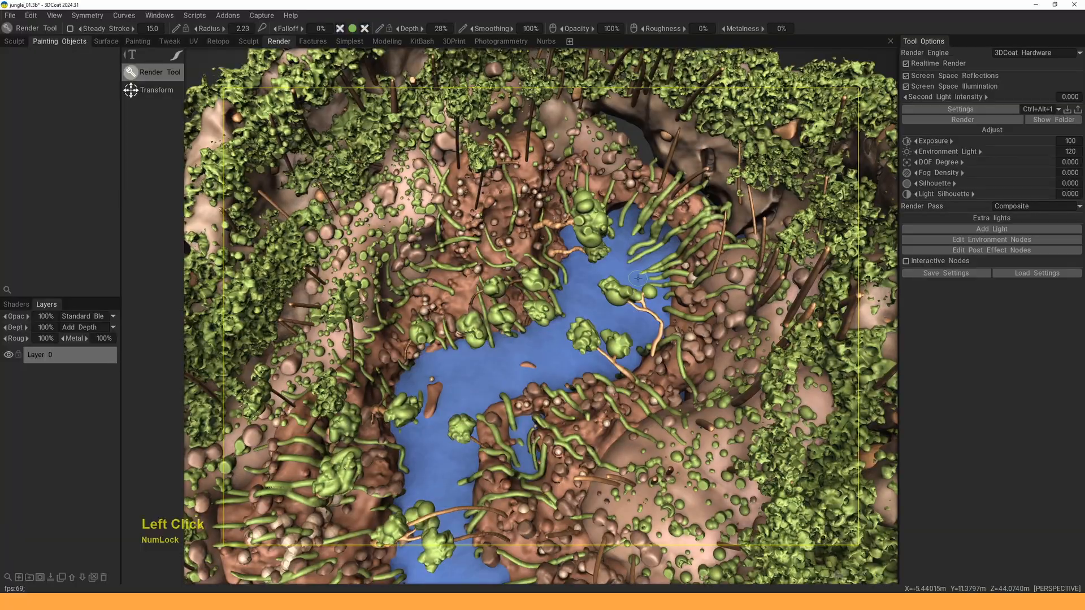
{"action": "right_click_drag", "start_coordinate": [643, 291], "coordinate": [641, 308], "text": "alt"}
{"action": "middle_click_drag", "start_coordinate": [640, 308], "coordinate": [645, 268], "text": "alt"}
{"action": "right_click_drag", "start_coordinate": [645, 268], "coordinate": [644, 277], "text": "alt"}
{"action": "left_click_drag", "start_coordinate": [644, 277], "coordinate": [650, 286], "text": "alt"}
{"action": "middle_click_drag", "start_coordinate": [650, 285], "coordinate": [658, 305], "text": "alt"}
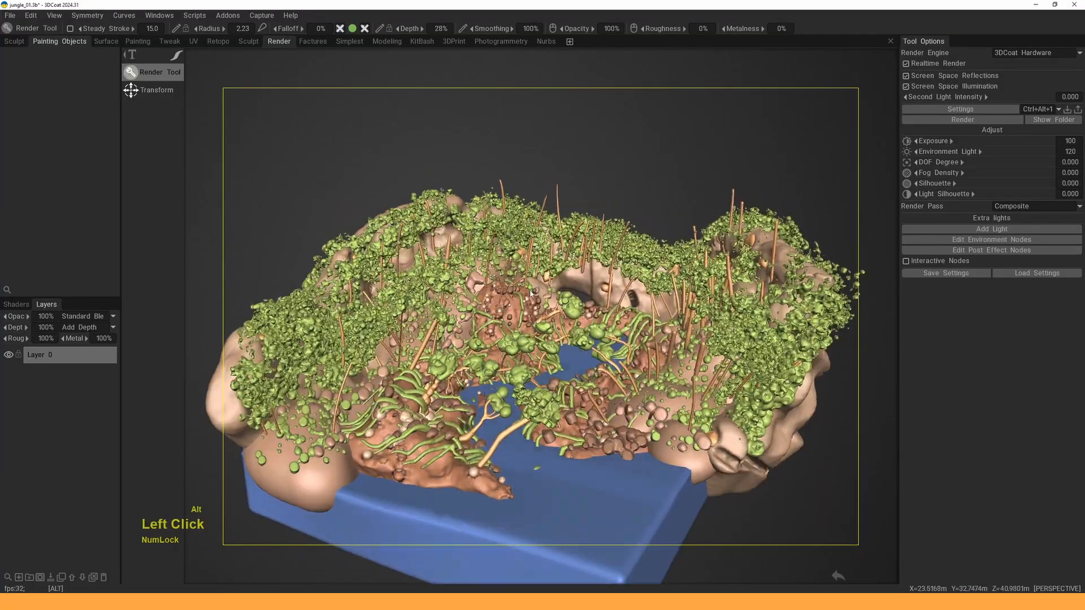
{"action": "right_click_drag", "start_coordinate": [534, 291], "coordinate": [537, 294], "text": "alt"}
{"action": "mouse_move", "coordinate": [537, 294]}
{"action": "left_mouse_down", "text": "alt"}
{"action": "mouse_move", "coordinate": [597, 287]}
{"action": "mouse_move", "coordinate": [520, 282]}
{"action": "mouse_move", "coordinate": [543, 294]}
{"action": "left_mouse_up", "text": "alt"}
{"action": "middle_click_drag", "start_coordinate": [542, 294], "coordinate": [544, 281], "text": "alt"}
{"action": "left_click_drag", "start_coordinate": [544, 282], "coordinate": [551, 283], "text": "alt"}
{"action": "middle_click_drag", "start_coordinate": [551, 283], "coordinate": [550, 277], "text": "alt"}
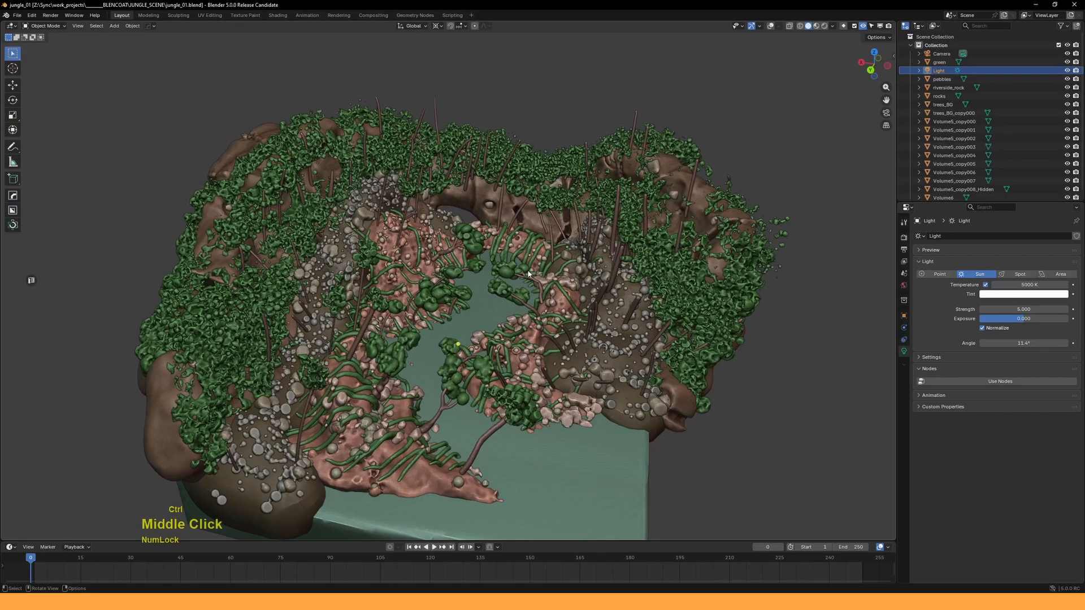
{"action": "middle_click_drag", "start_coordinate": [528, 274], "coordinate": [515, 220]}
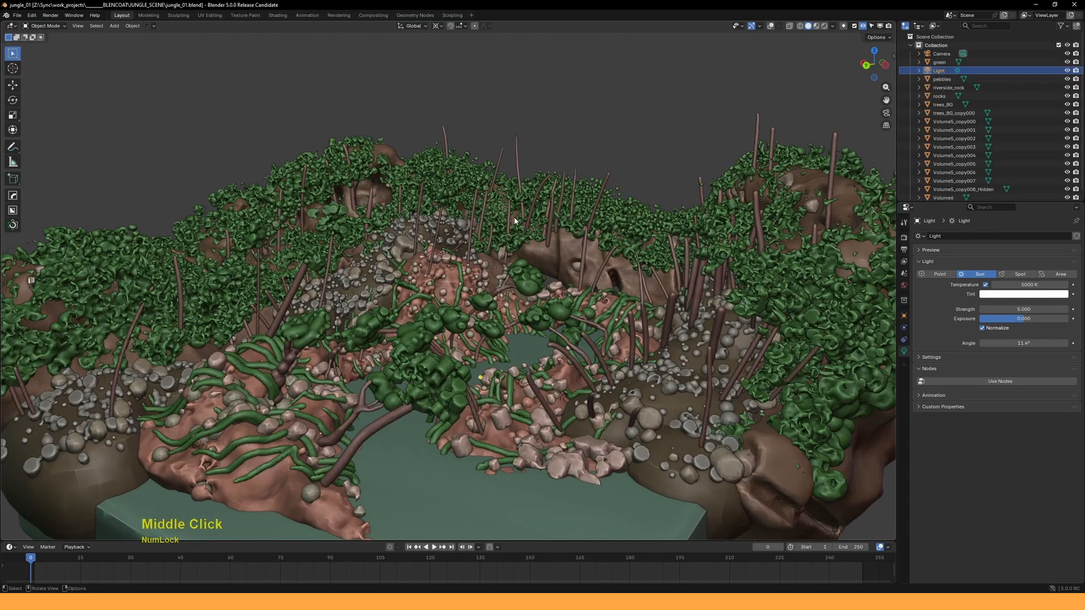
- Switch the Blender viewport to Rendered shading to preview the diorama under its sun light
{"action": "middle_click_drag", "start_coordinate": [489, 292], "coordinate": [499, 254]}
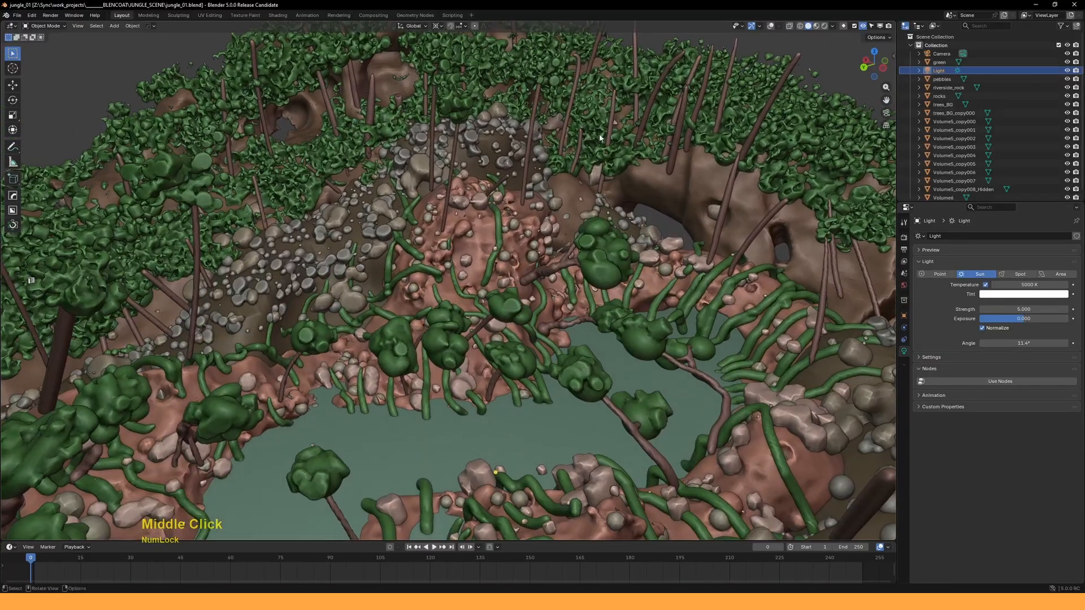
{"action": "left_click", "coordinate": [824, 26]}
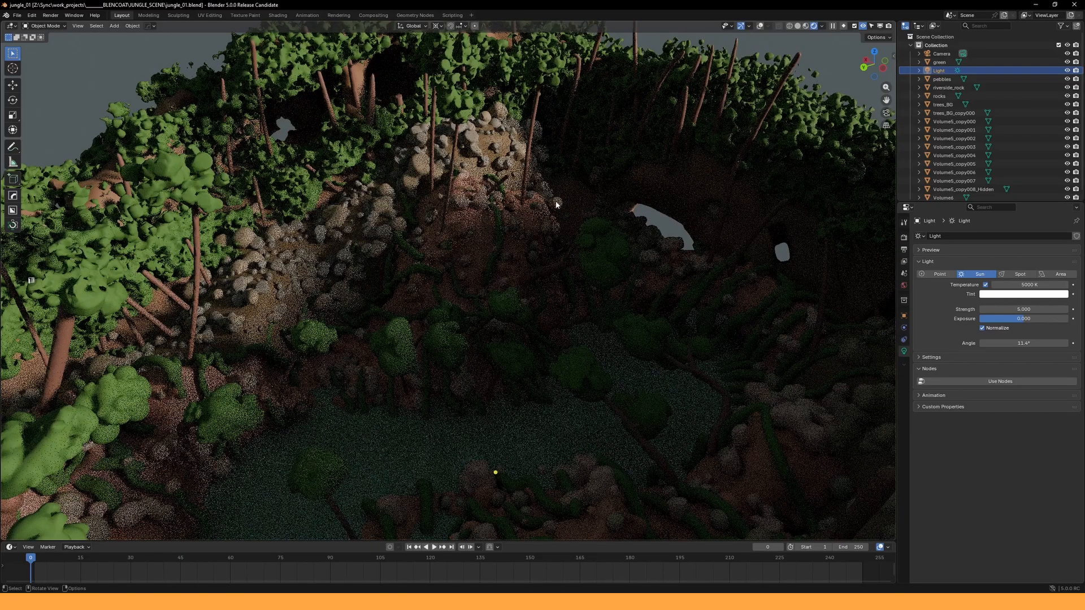
{"action": "mouse_move", "coordinate": [553, 207]}
{"action": "middle_mouse_down"}
{"action": "mouse_move", "coordinate": [532, 242]}
{"action": "mouse_move", "coordinate": [541, 215]}
{"action": "middle_mouse_up"}
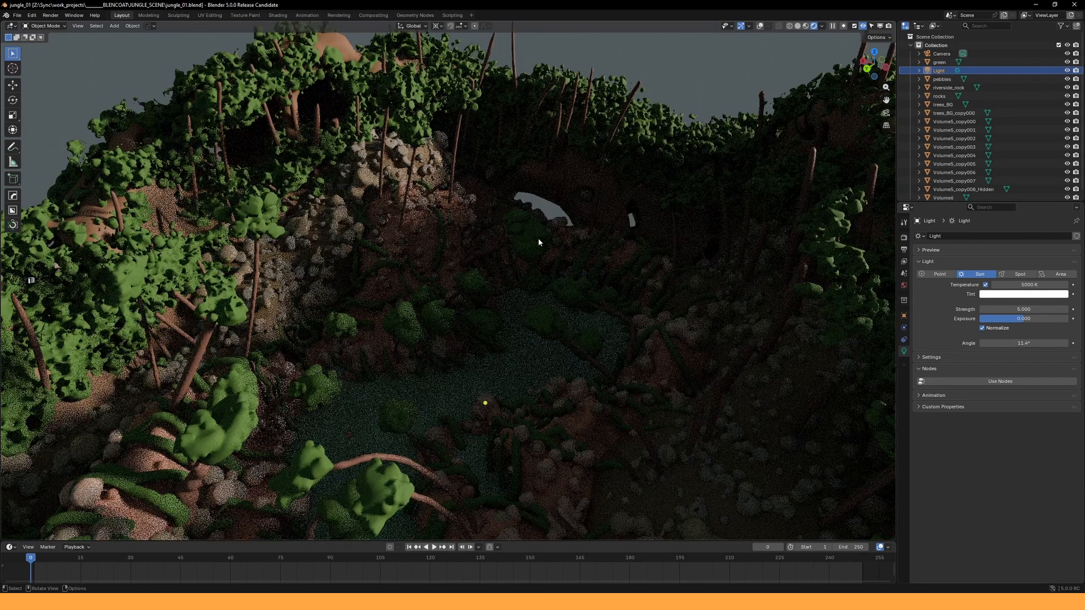
- Set the render engine to EEVEE and orbit the diorama across the river
{"action": "left_click", "coordinate": [904, 239]}
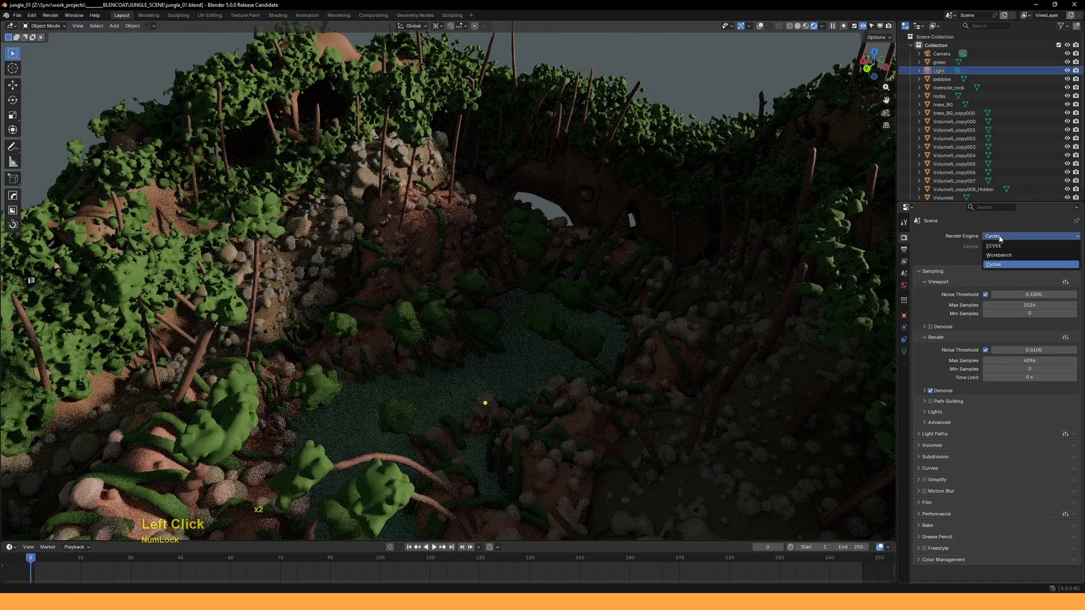
{"action": "left_click", "coordinate": [999, 246]}
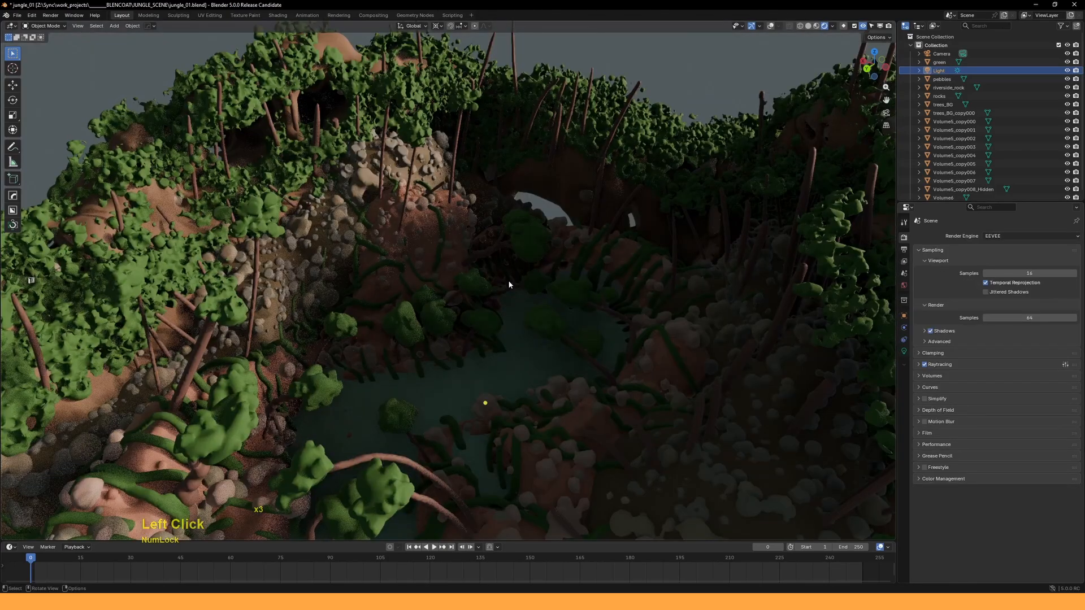
{"action": "mouse_move", "coordinate": [505, 290]}
{"action": "middle_mouse_down", "text": "ctrl"}
{"action": "mouse_move", "coordinate": [512, 243]}
{"action": "mouse_move", "coordinate": [491, 279]}
{"action": "mouse_move", "coordinate": [527, 254]}
{"action": "mouse_move", "coordinate": [511, 252]}
{"action": "mouse_move", "coordinate": [513, 301]}
{"action": "middle_mouse_up", "text": "ctrl"}
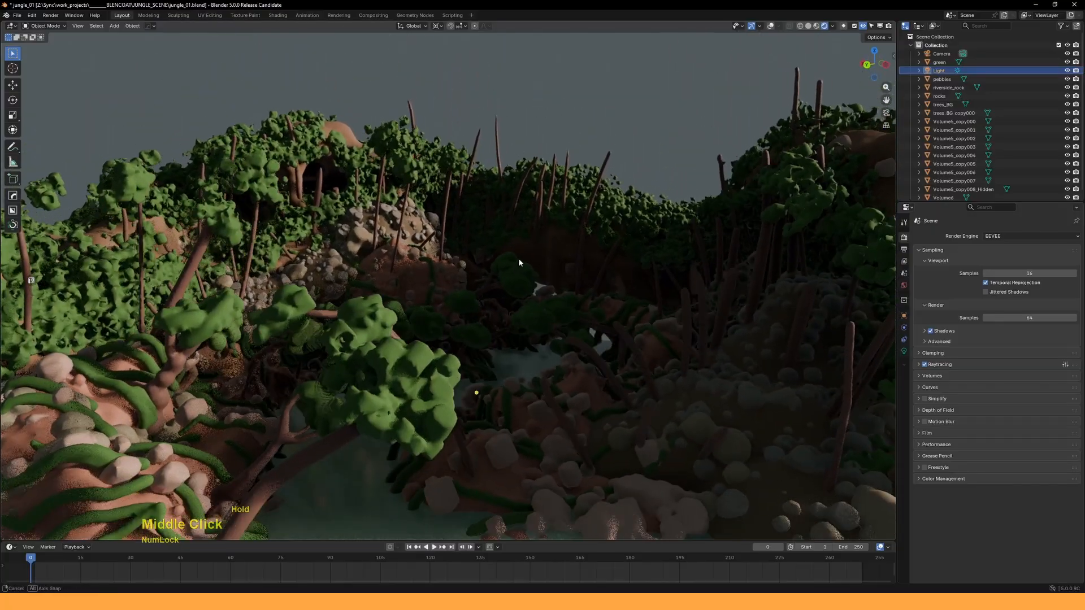
{"action": "mouse_move", "coordinate": [519, 262]}
{"action": "middle_mouse_down"}
{"action": "mouse_move", "coordinate": [558, 262]}
{"action": "mouse_move", "coordinate": [530, 257]}
{"action": "middle_mouse_up"}
{"action": "middle_click_drag", "start_coordinate": [530, 260], "coordinate": [496, 263]}
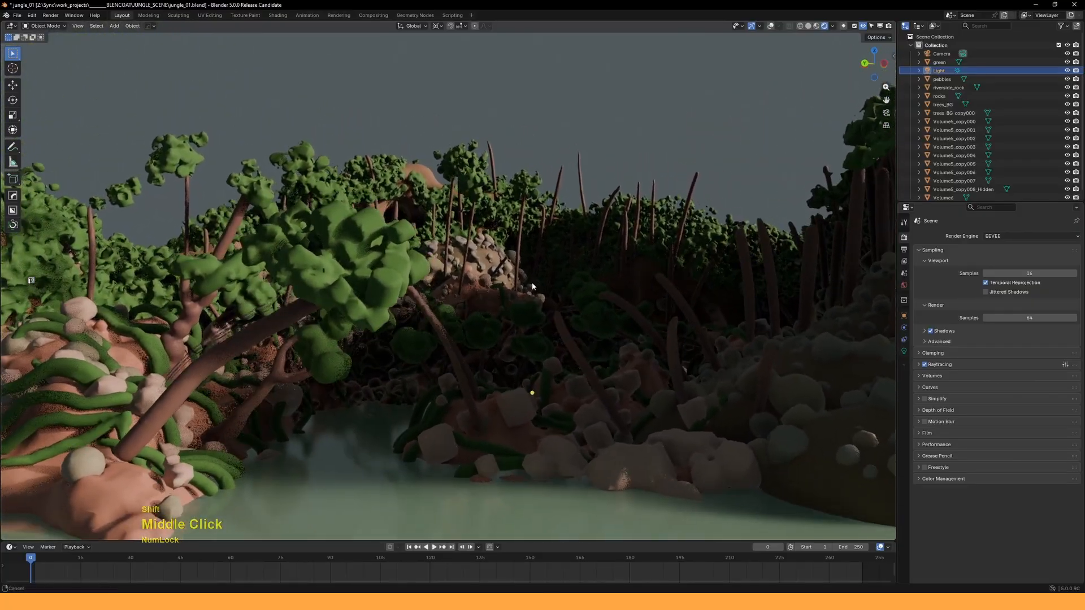
{"action": "middle_click_drag", "start_coordinate": [532, 286], "coordinate": [414, 434]}
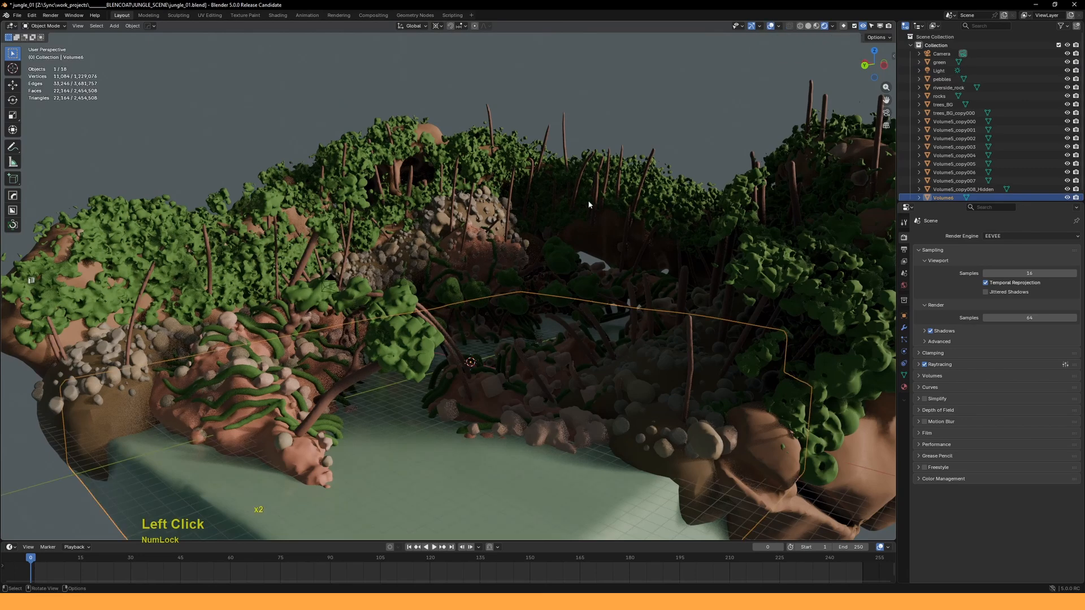
{"action": "middle_click_drag", "start_coordinate": [588, 205], "coordinate": [554, 280]}
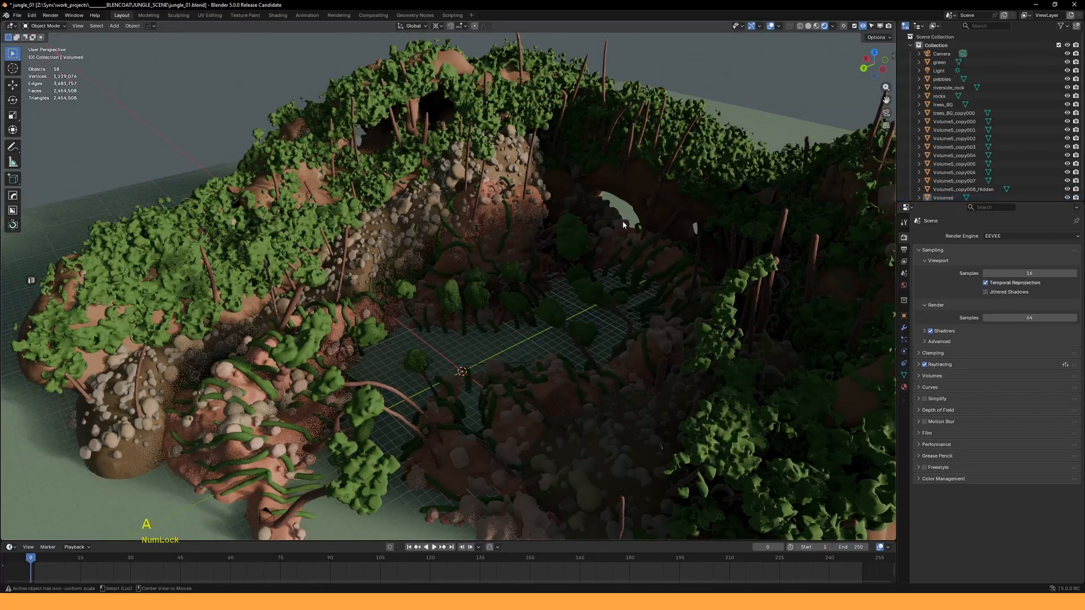
{"action": "middle_click_drag", "start_coordinate": [622, 223], "coordinate": [778, 40]}
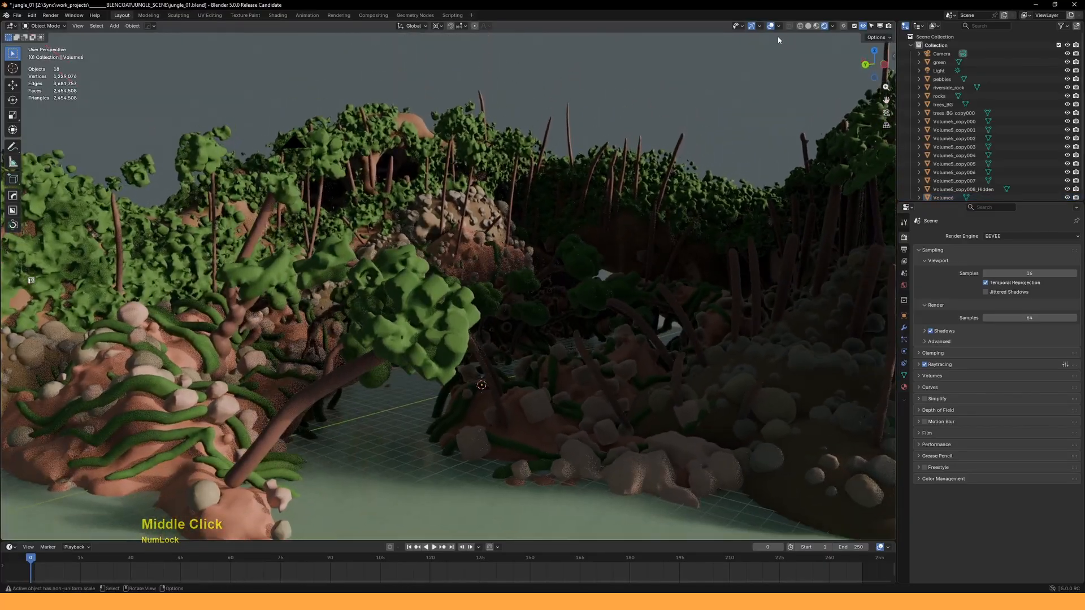
{"action": "middle_click_drag", "start_coordinate": [689, 124], "coordinate": [598, 201]}
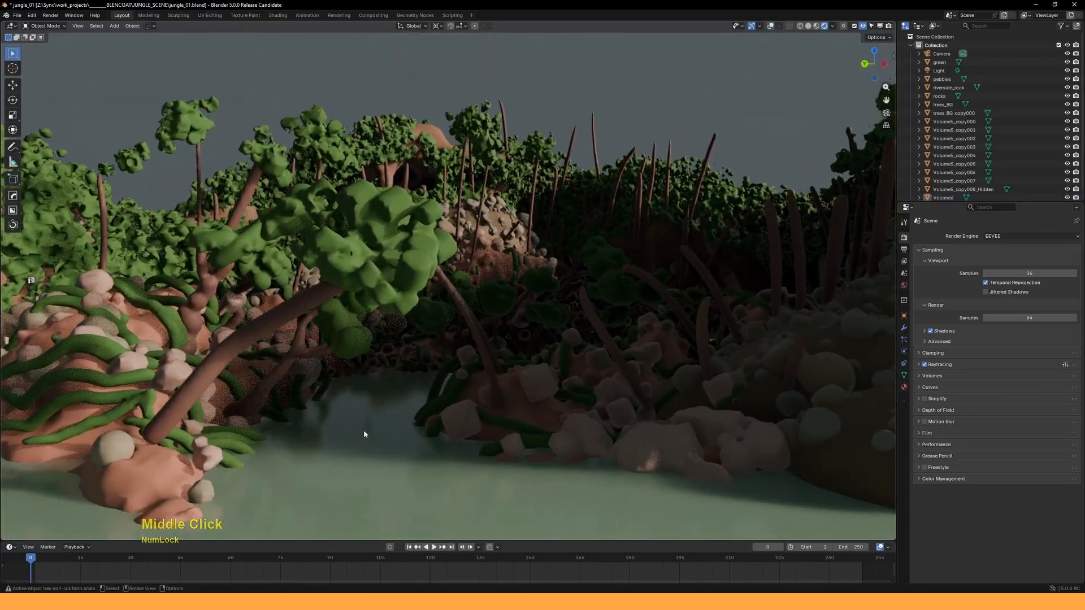
{"action": "middle_click_drag", "start_coordinate": [552, 233], "coordinate": [517, 263]}
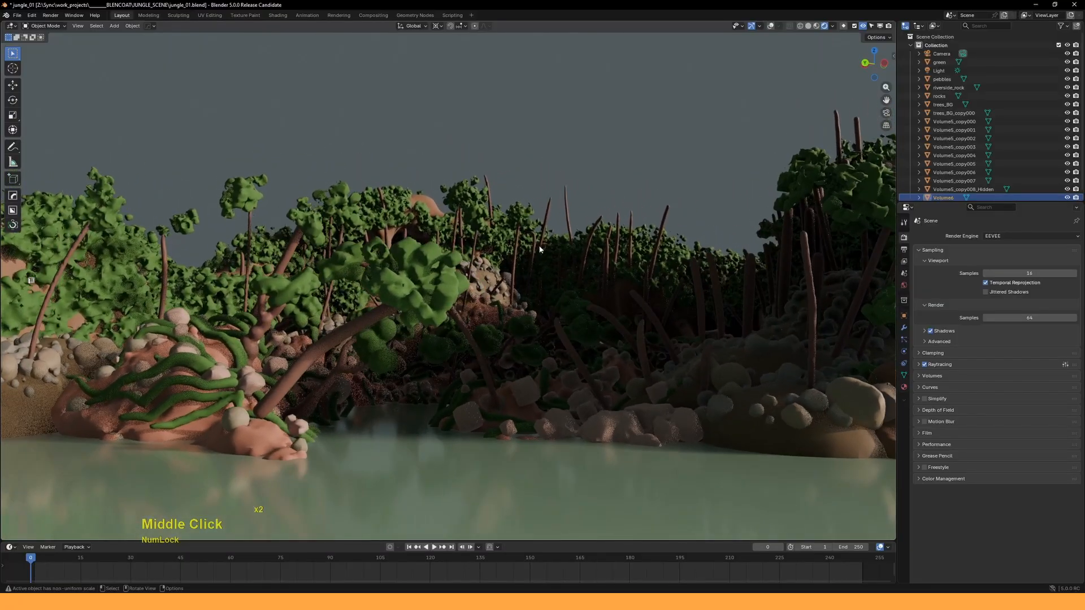
{"action": "middle_click_drag", "start_coordinate": [584, 228], "coordinate": [573, 306]}
{"action": "middle_click_drag", "start_coordinate": [573, 306], "coordinate": [587, 283]}
{"action": "middle_click_drag", "start_coordinate": [587, 283], "coordinate": [565, 210], "text": "shift"}
{"action": "middle_click_drag", "start_coordinate": [565, 210], "coordinate": [597, 215]}
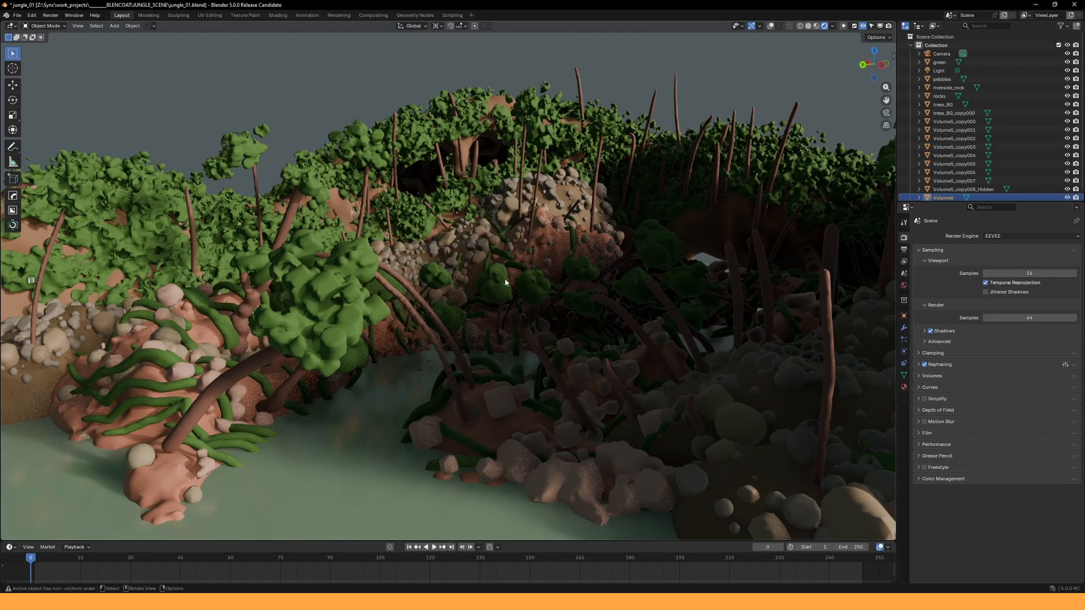
{"action": "middle_click_drag", "start_coordinate": [331, 326], "coordinate": [452, 256]}
{"action": "left_click_drag", "start_coordinate": [452, 256], "coordinate": [439, 261], "text": "shift"}
{"action": "middle_click_drag", "start_coordinate": [475, 259], "coordinate": [430, 265]}
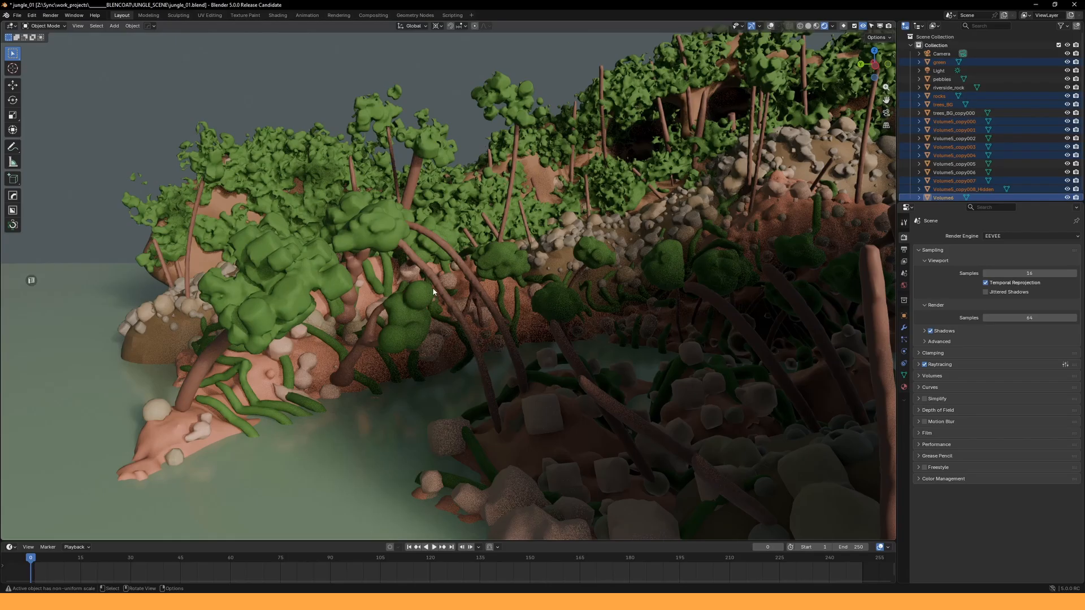
{"action": "middle_click_drag", "start_coordinate": [445, 305], "coordinate": [371, 315]}
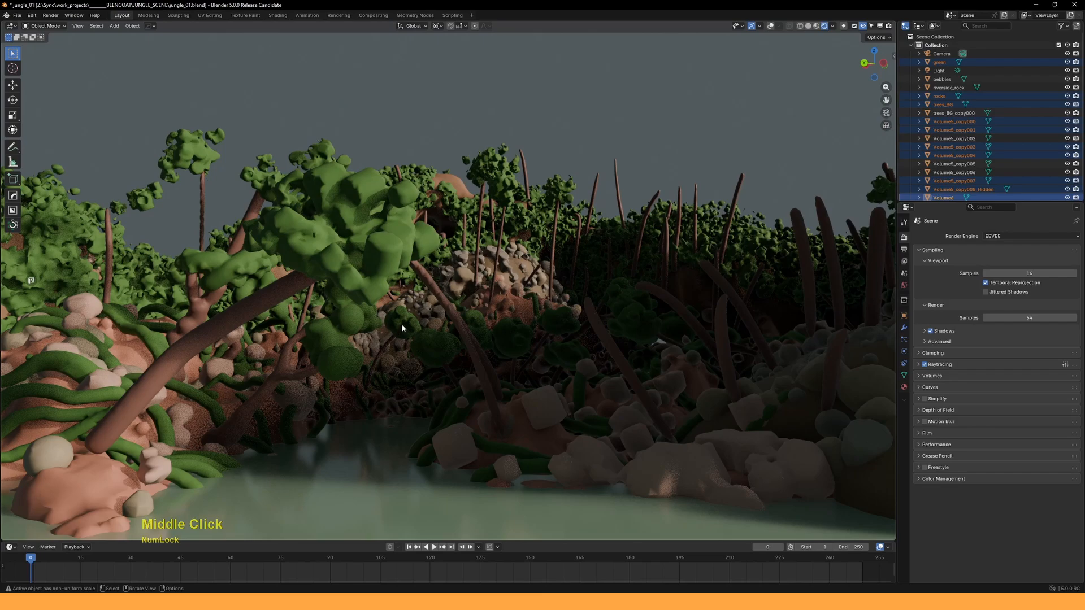
{"action": "middle_click_drag", "start_coordinate": [410, 298], "coordinate": [552, 222]}
{"action": "double_click", "coordinate": [488, 253]}
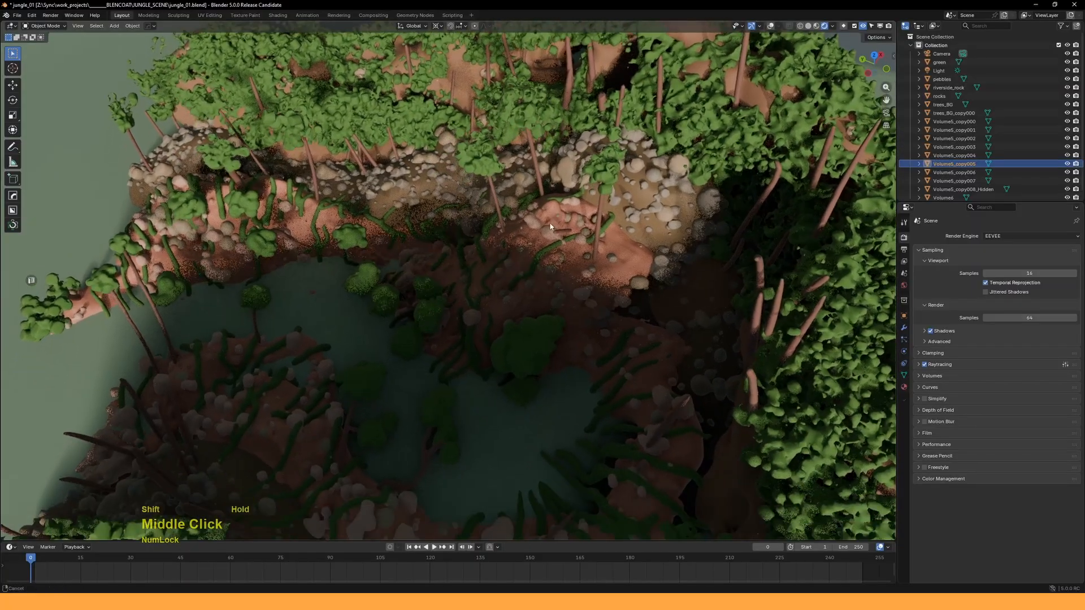
{"action": "middle_click_drag", "start_coordinate": [527, 260], "coordinate": [533, 235]}
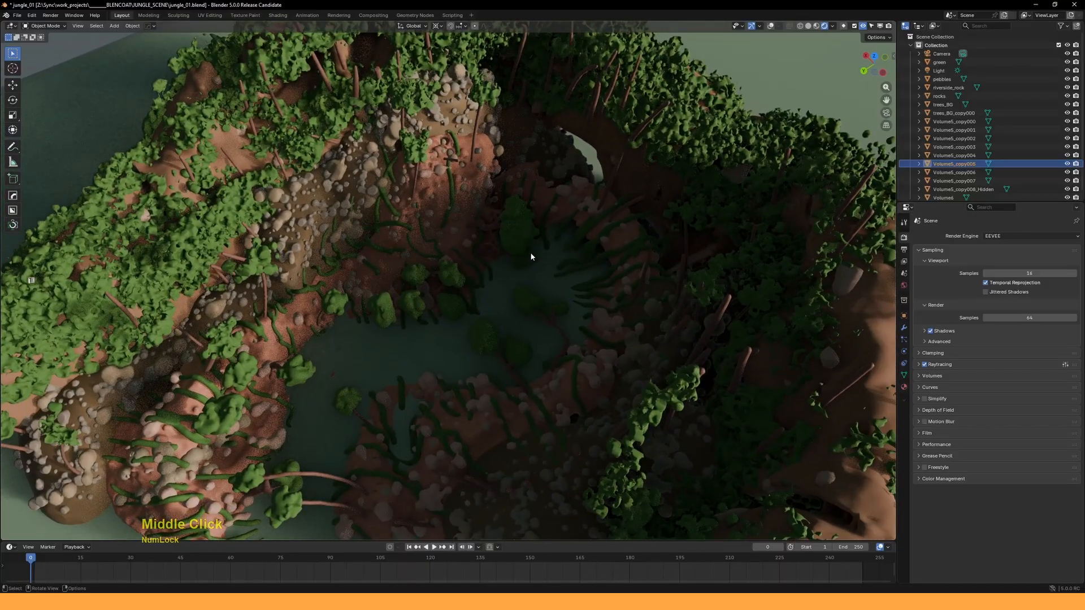
{"action": "middle_click_drag", "start_coordinate": [521, 268], "coordinate": [546, 231]}
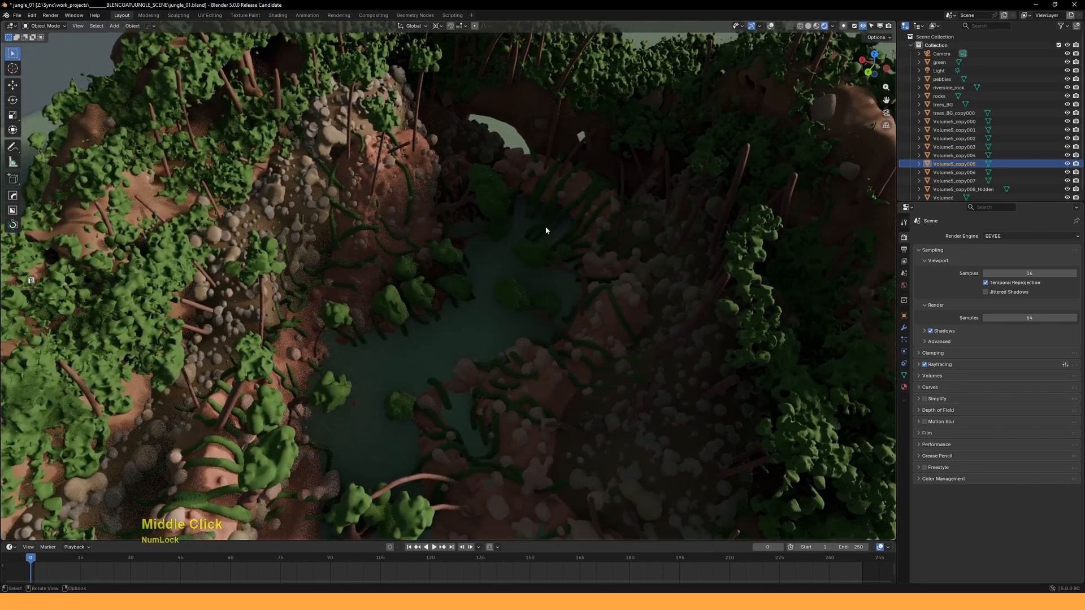
{"action": "middle_click_drag", "start_coordinate": [514, 263], "coordinate": [489, 247]}
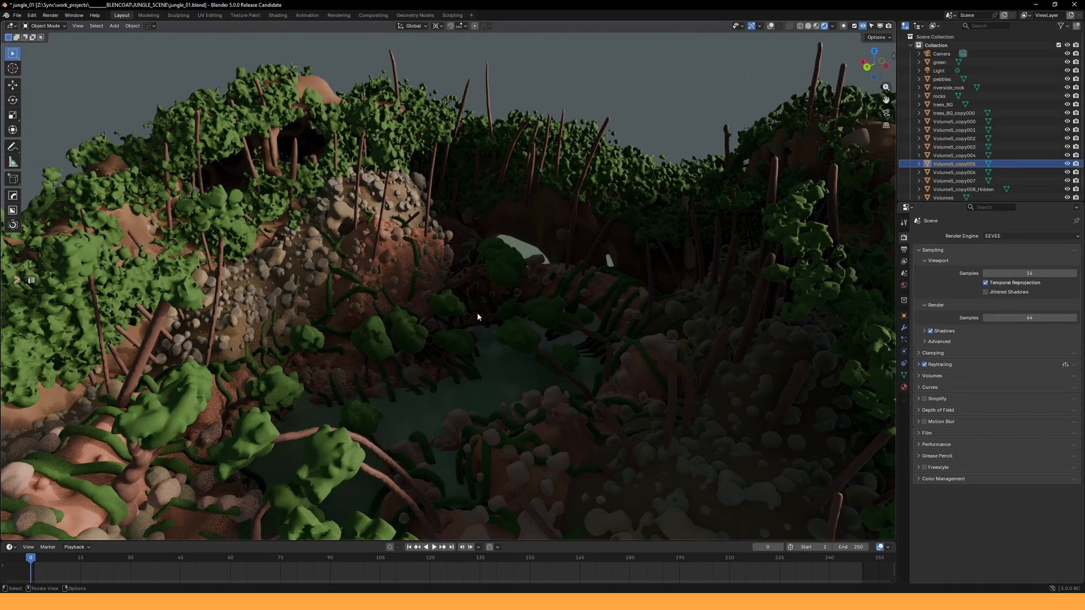
{"action": "middle_click_drag", "start_coordinate": [466, 278], "coordinate": [497, 275]}
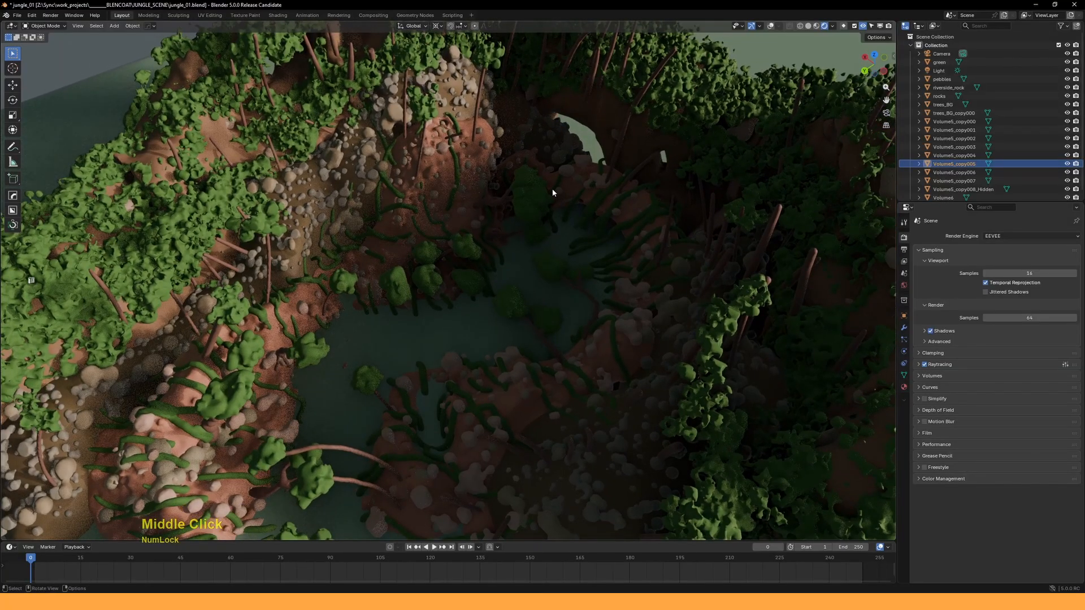
{"action": "middle_click_drag", "start_coordinate": [552, 192], "coordinate": [489, 268]}
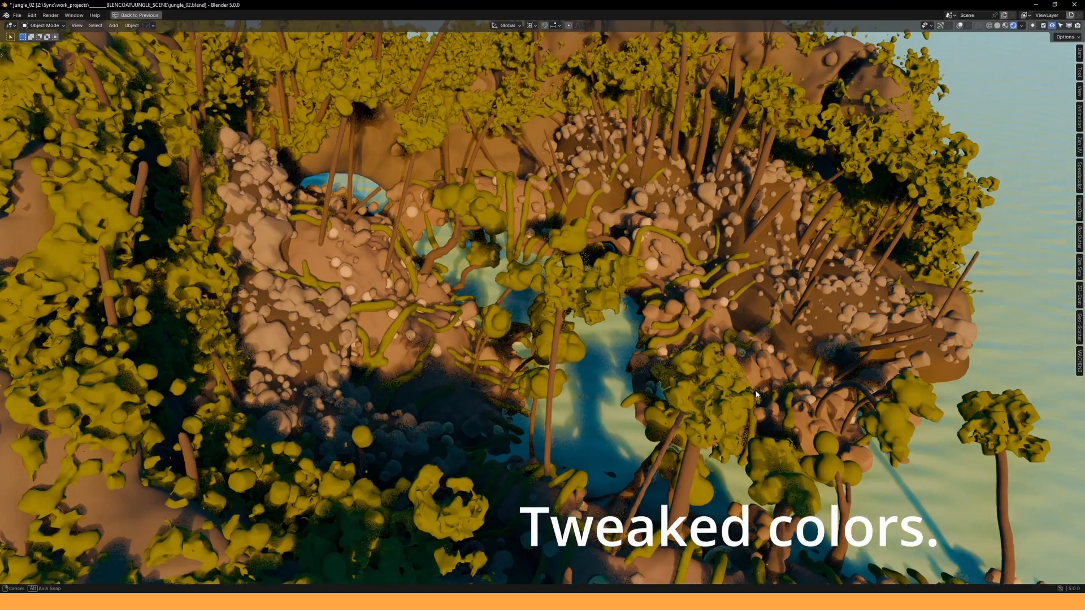
- Zoom the view on the recoloured jungle_02 diorama
{"action": "scroll", "coordinate": [714, 381], "scroll_direction": "down", "scroll_amount": 4}
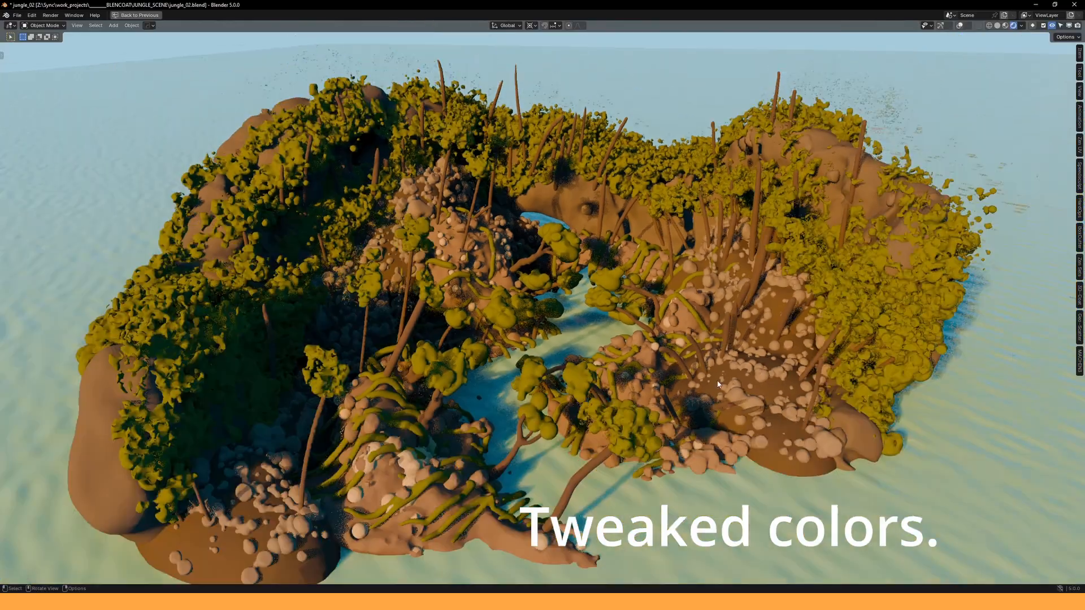
{"action": "scroll", "coordinate": [707, 378], "scroll_direction": "up", "scroll_amount": 3}
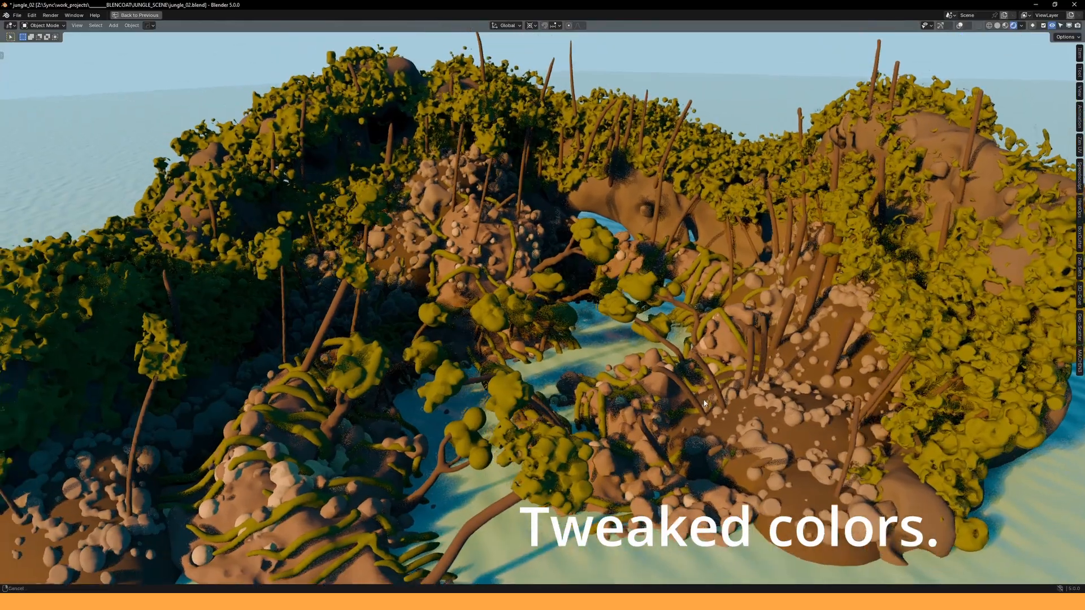